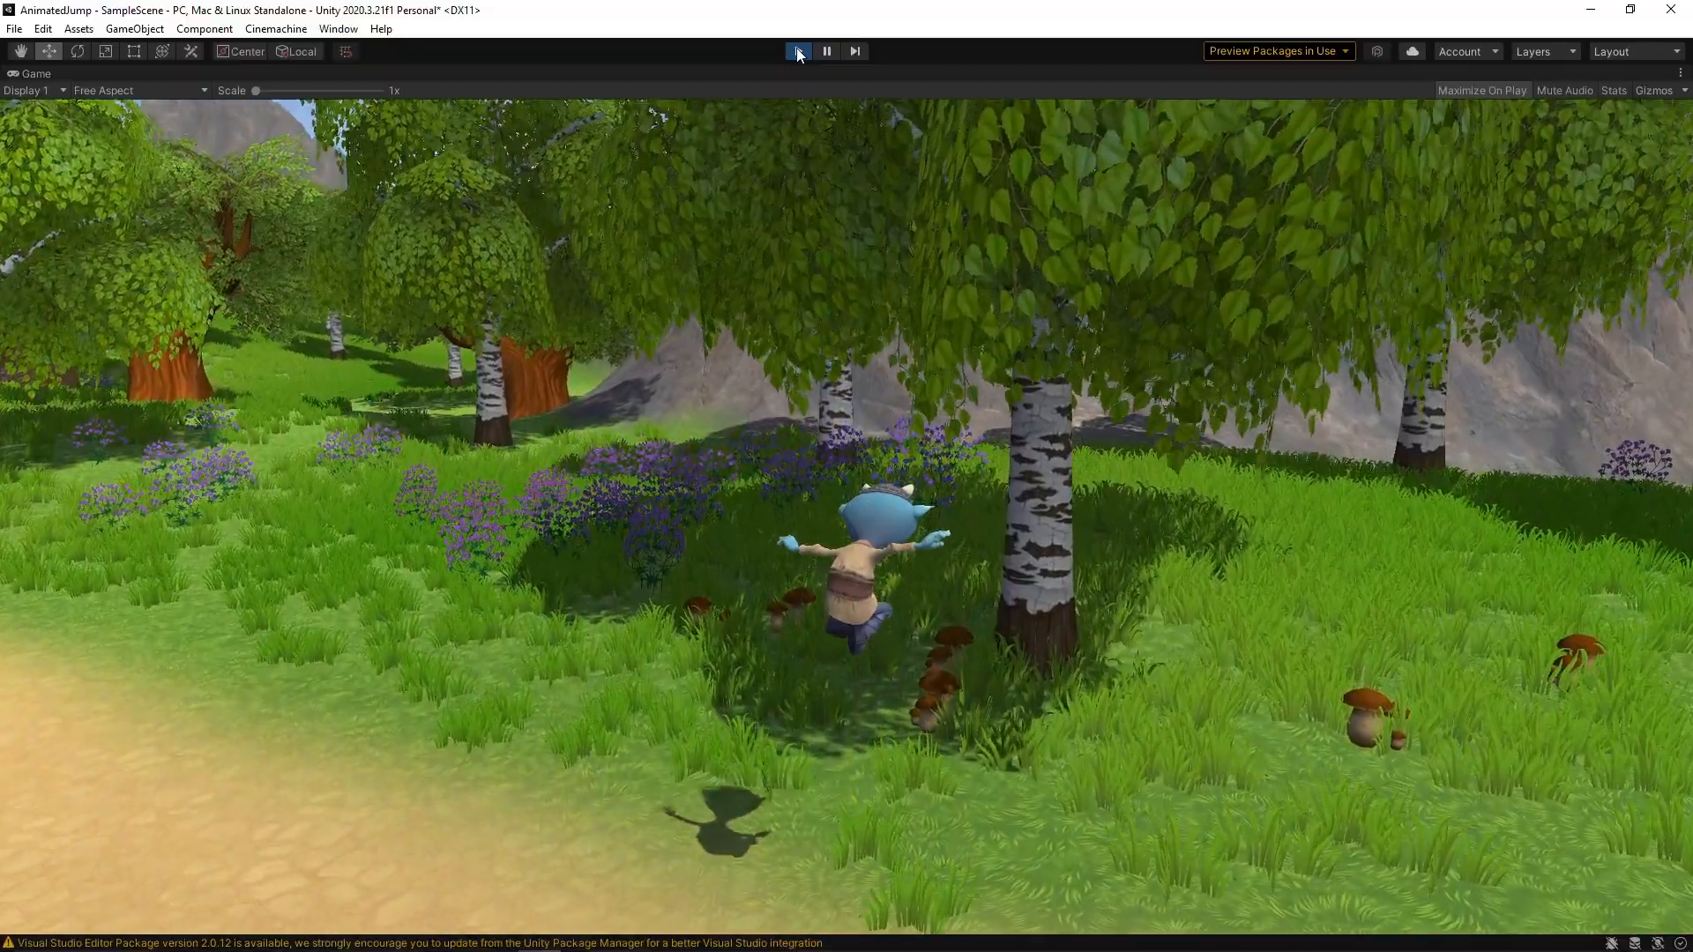
# - Run the character forward and jump in the running game, and stop play mode
pyautogui.press('w')
pyautogui.press('space')
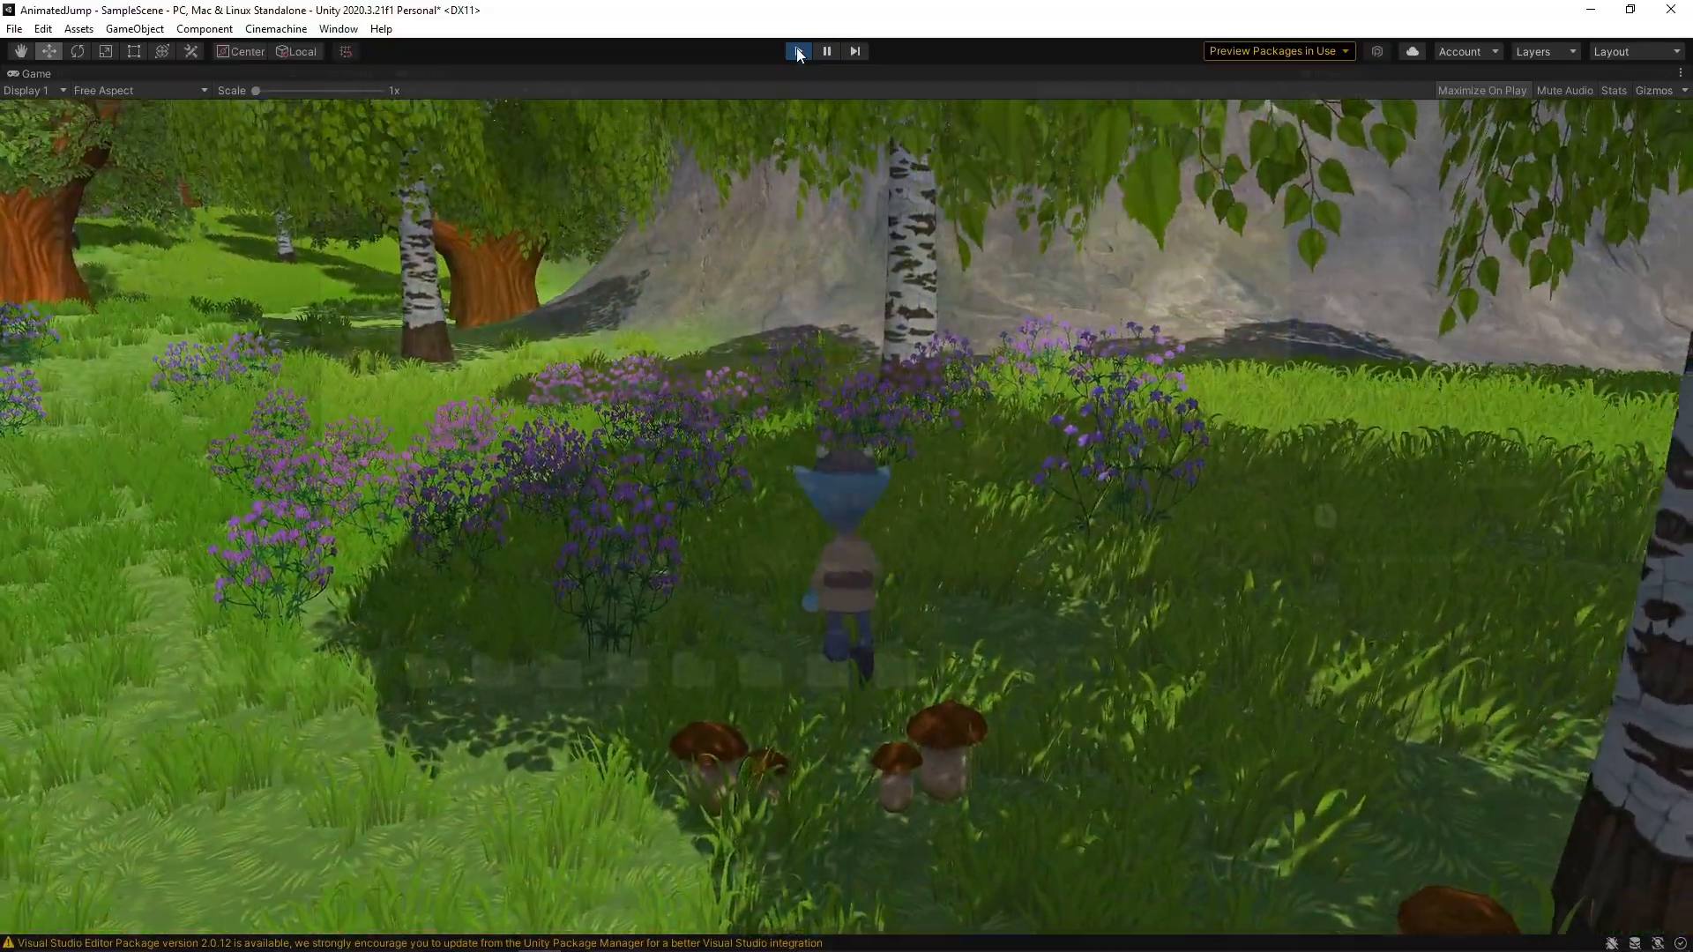
pyautogui.click(798, 51)
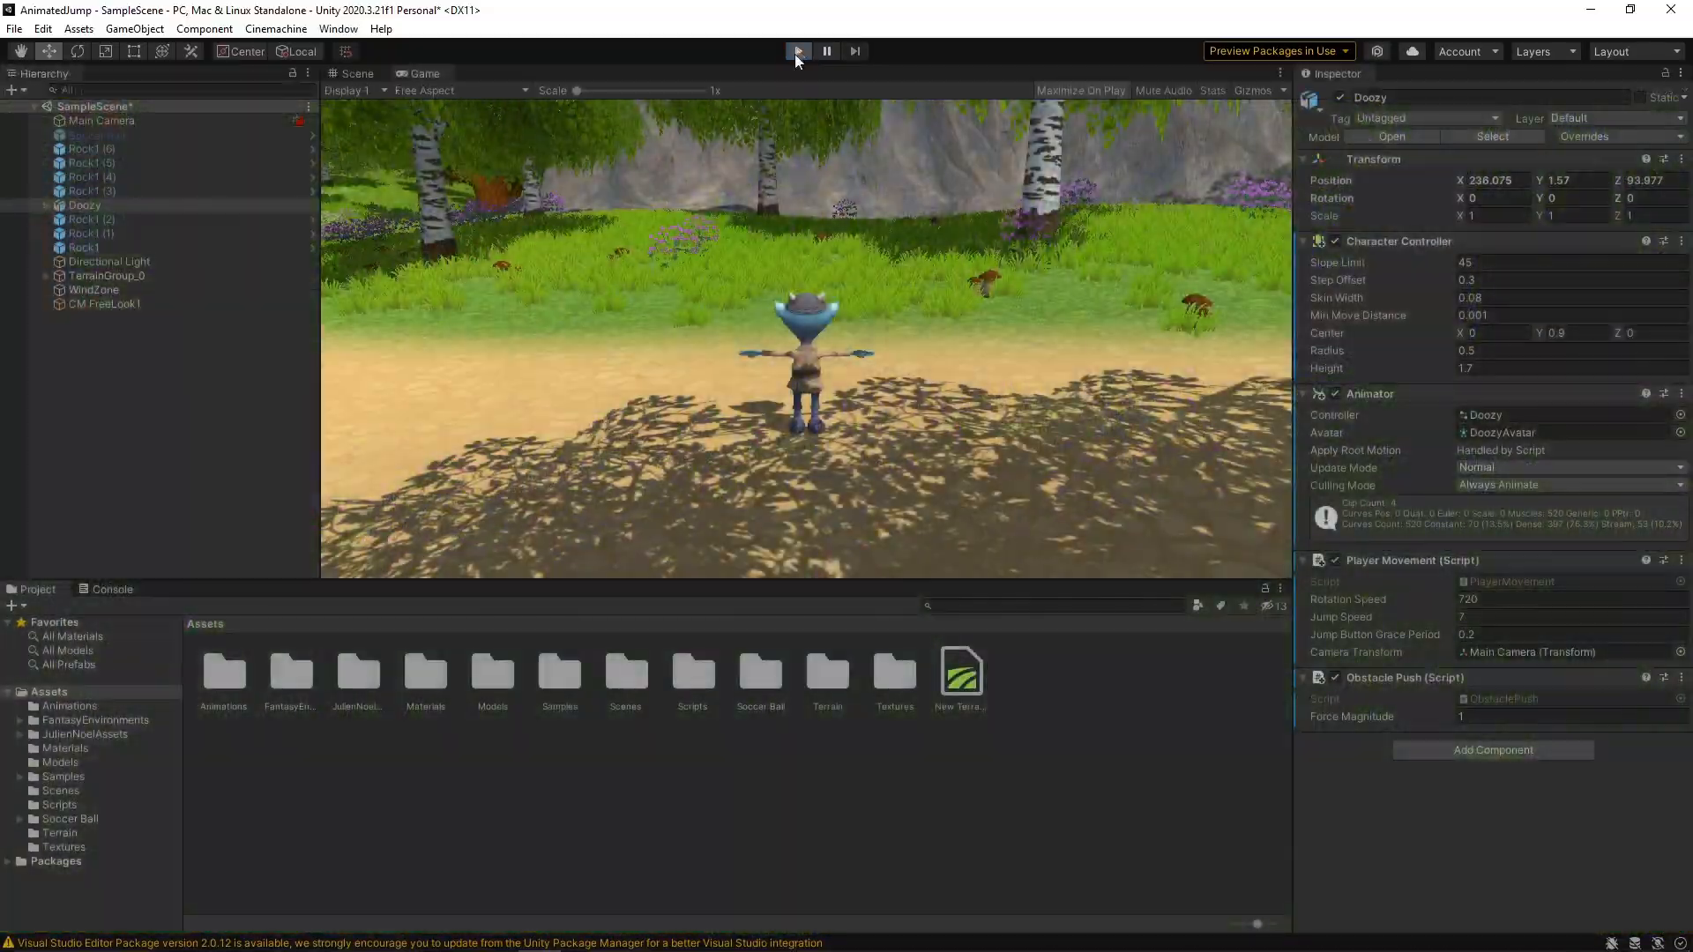
# - Play the scene and test the character's walking and jumping in different directions, ending with play mode stopped
pyautogui.click(798, 51)
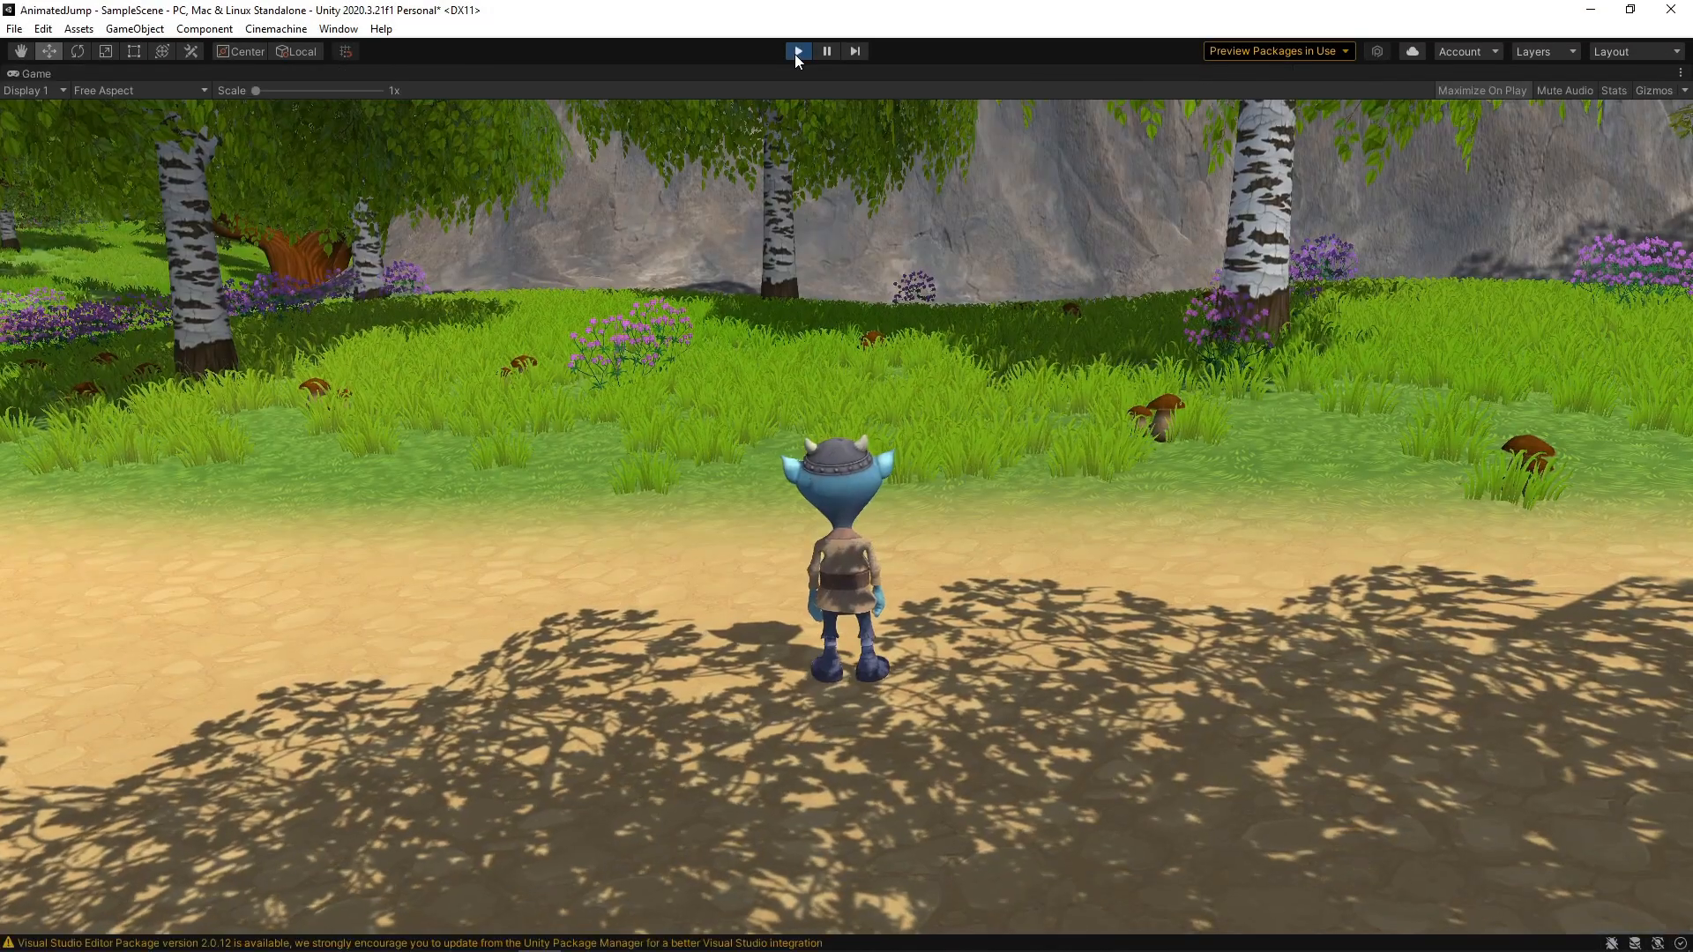
pyautogui.press('a')
pyautogui.press('d')
pyautogui.press('w')
pyautogui.press('a')
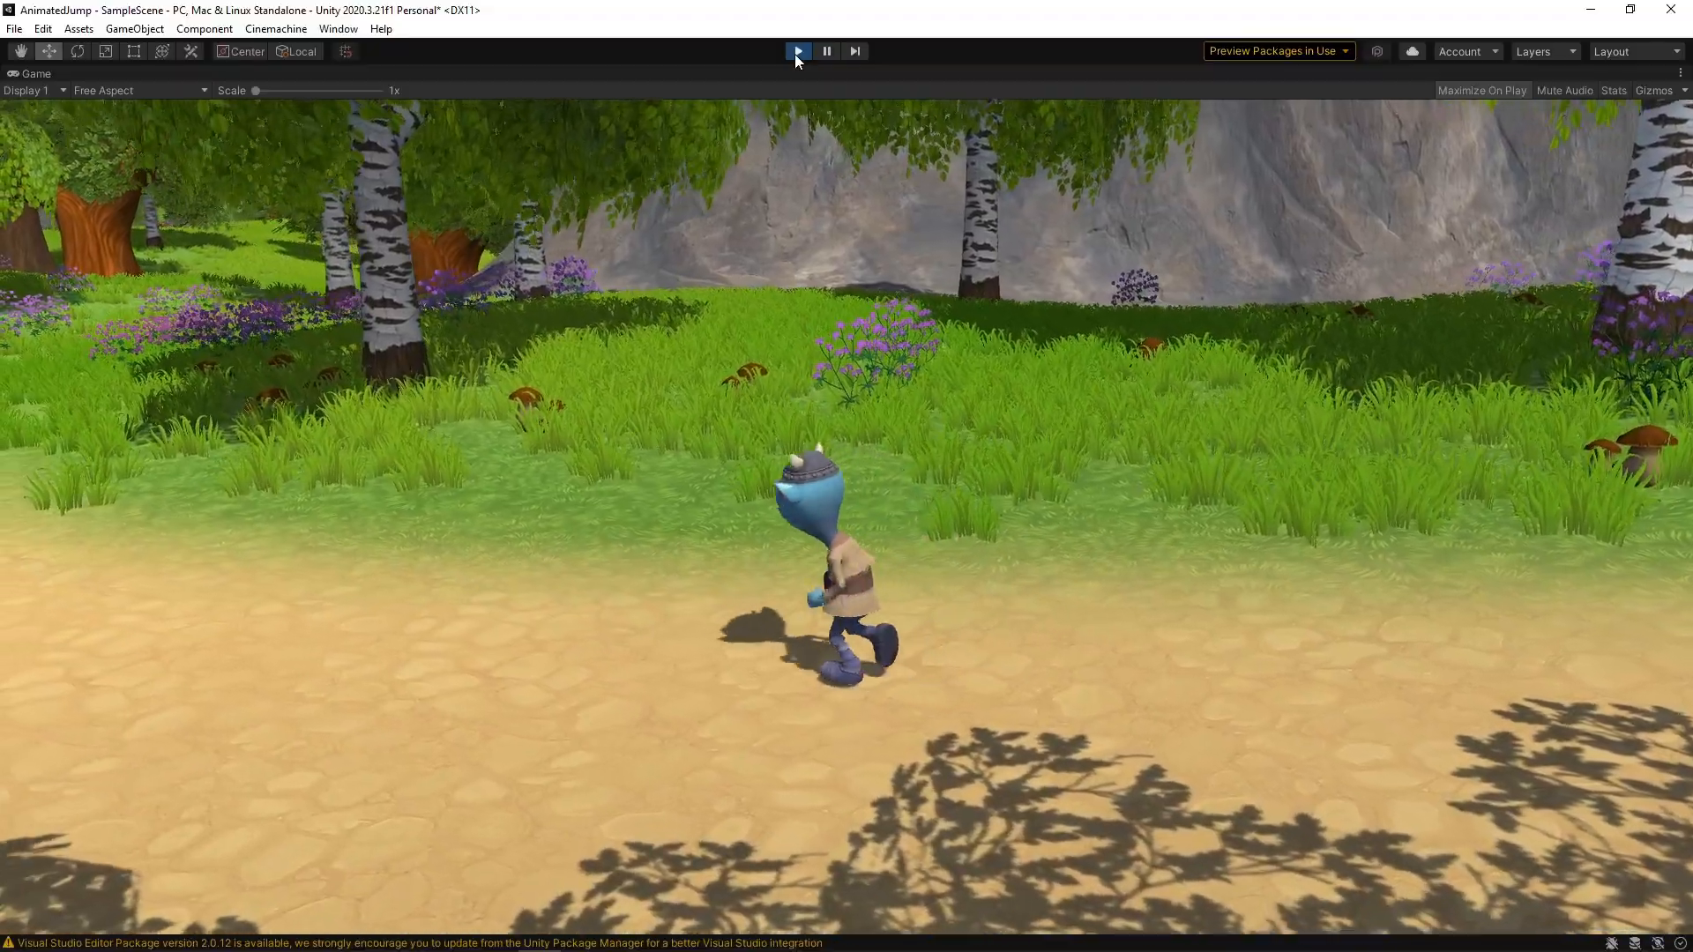
pyautogui.press('w')
pyautogui.press('a')
pyautogui.press('space')
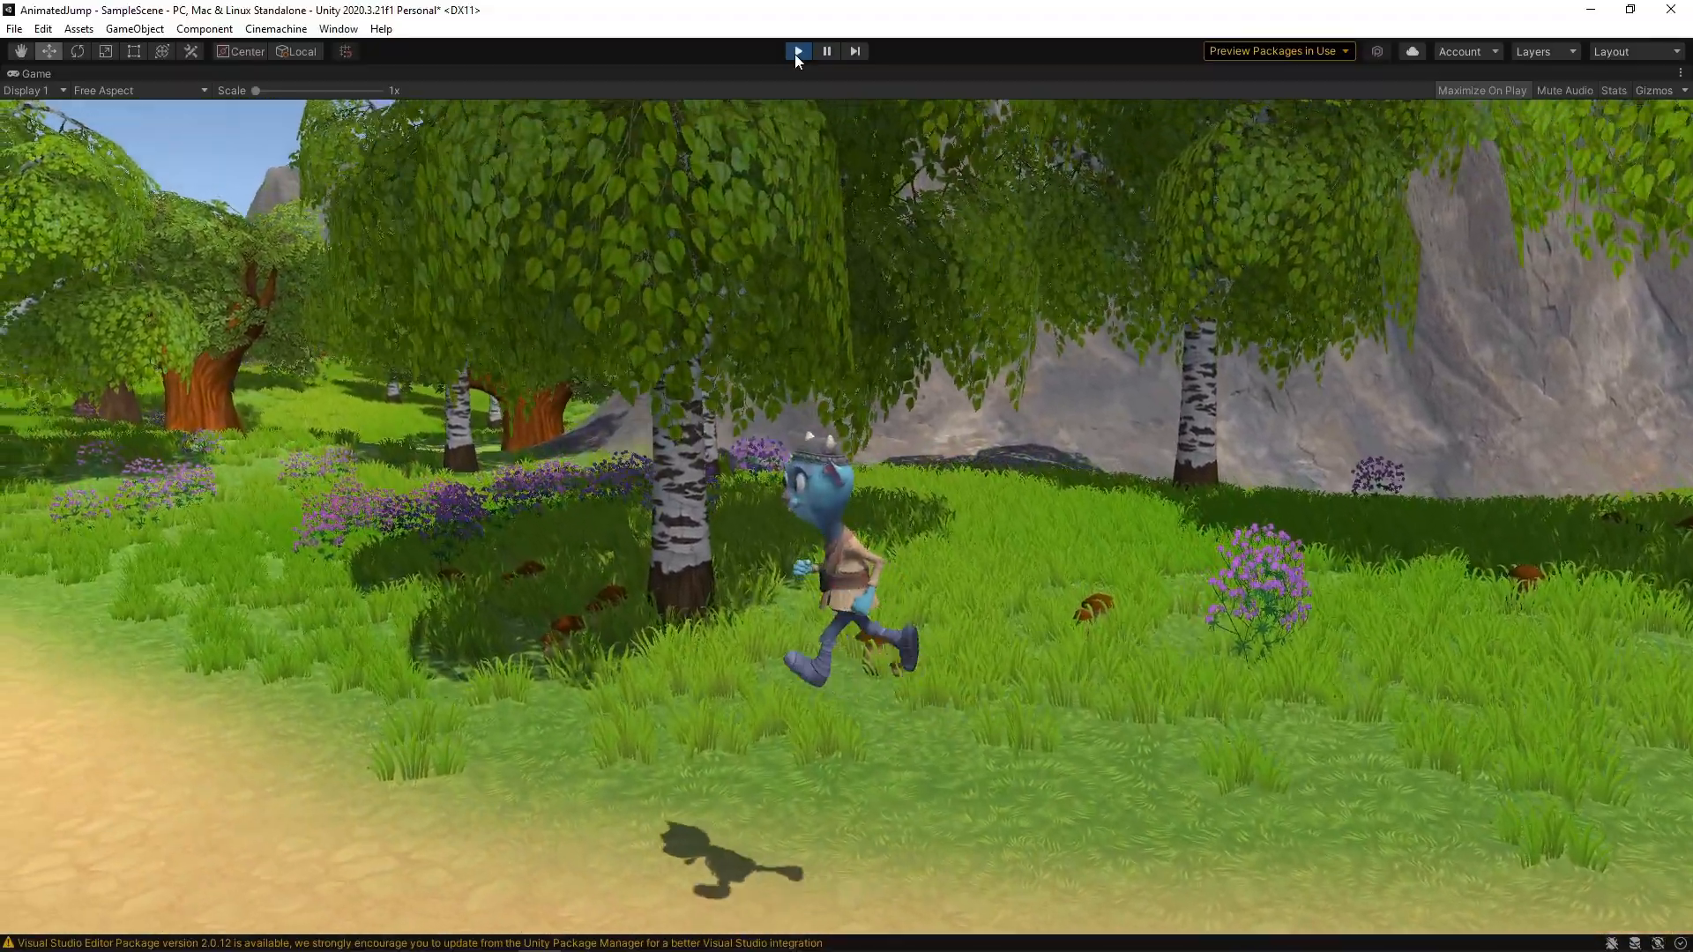
pyautogui.press('s')
pyautogui.press('space')
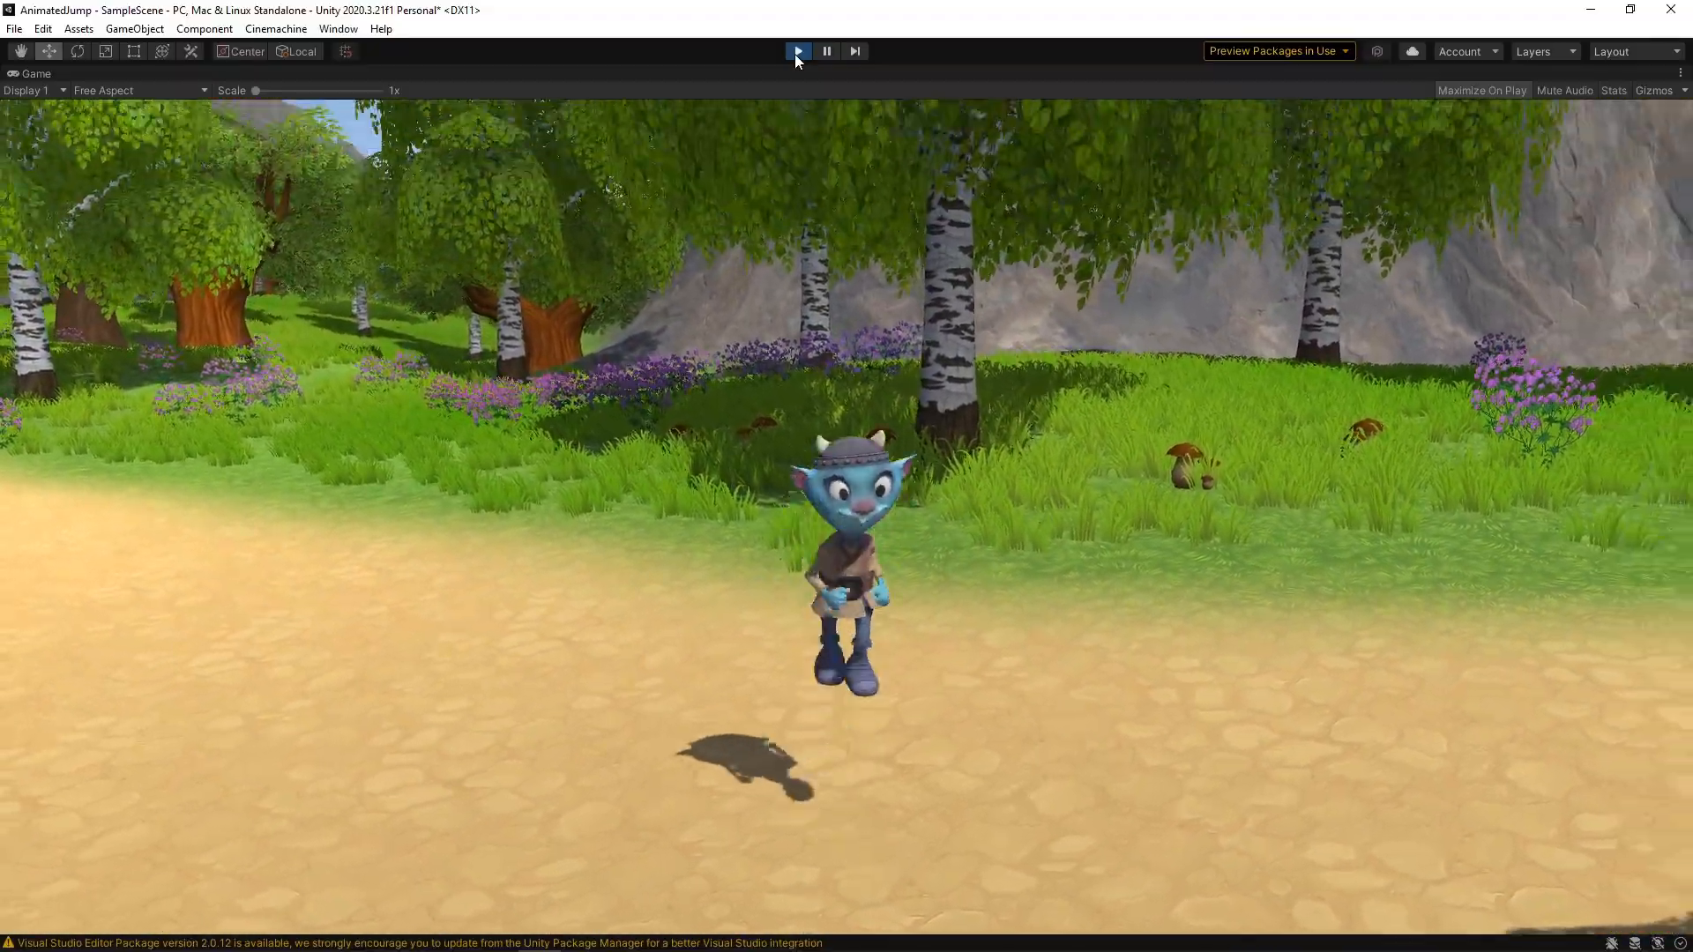
pyautogui.press('d')
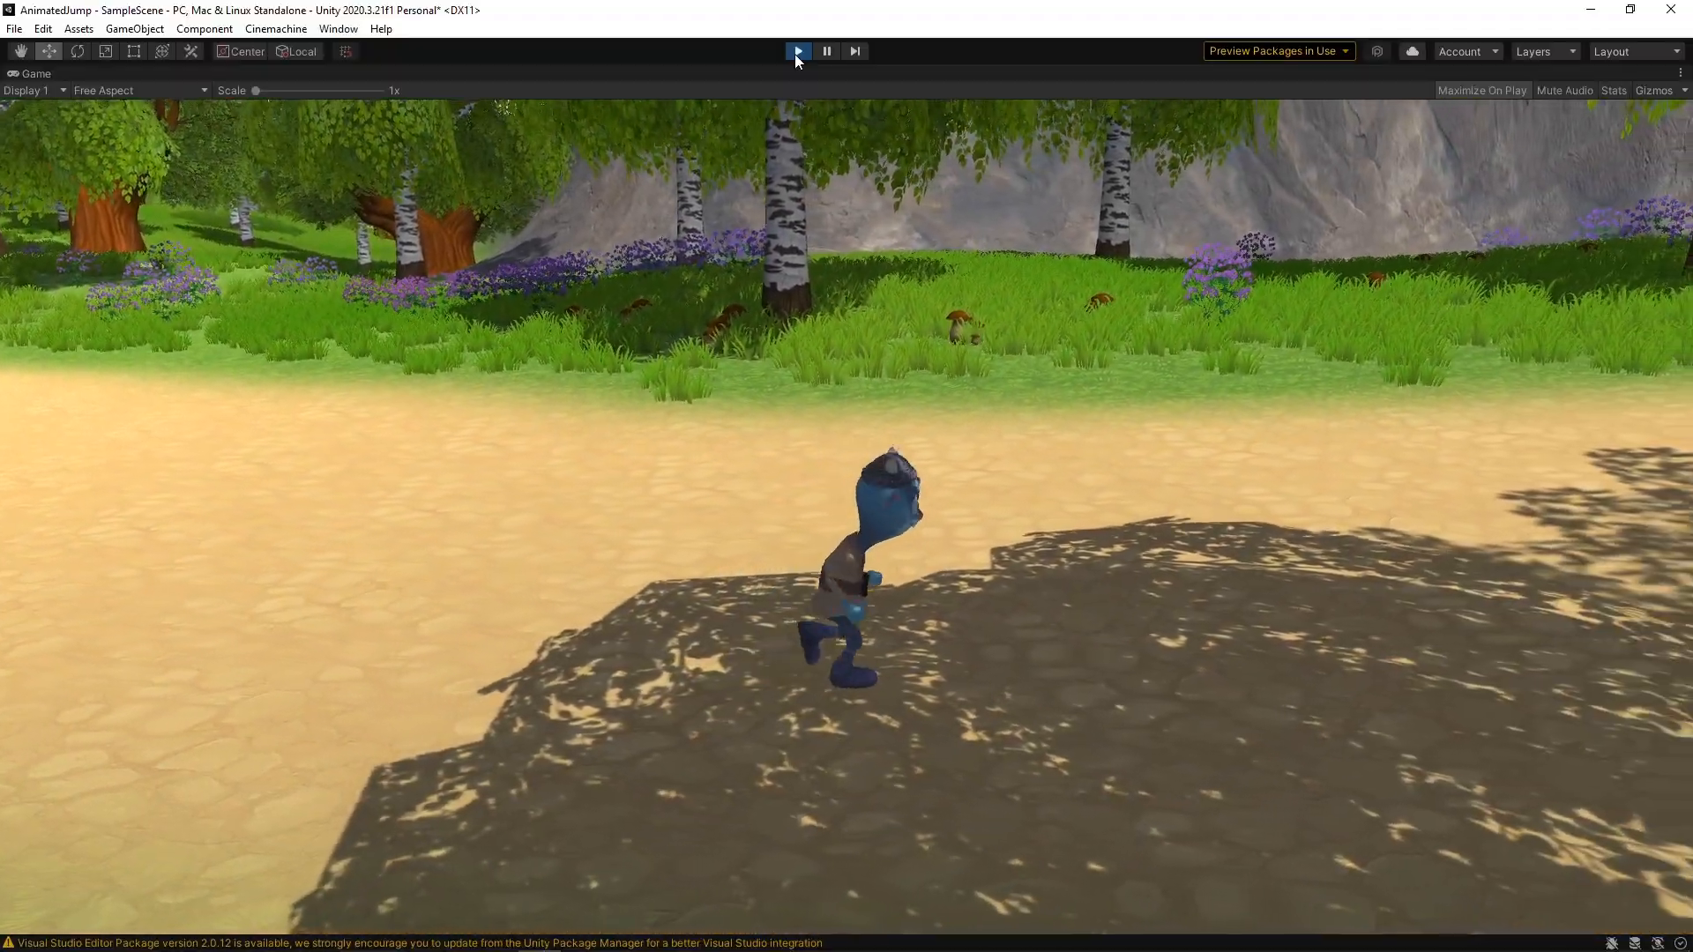
pyautogui.press('w')
pyautogui.press('d')
pyautogui.press('space')
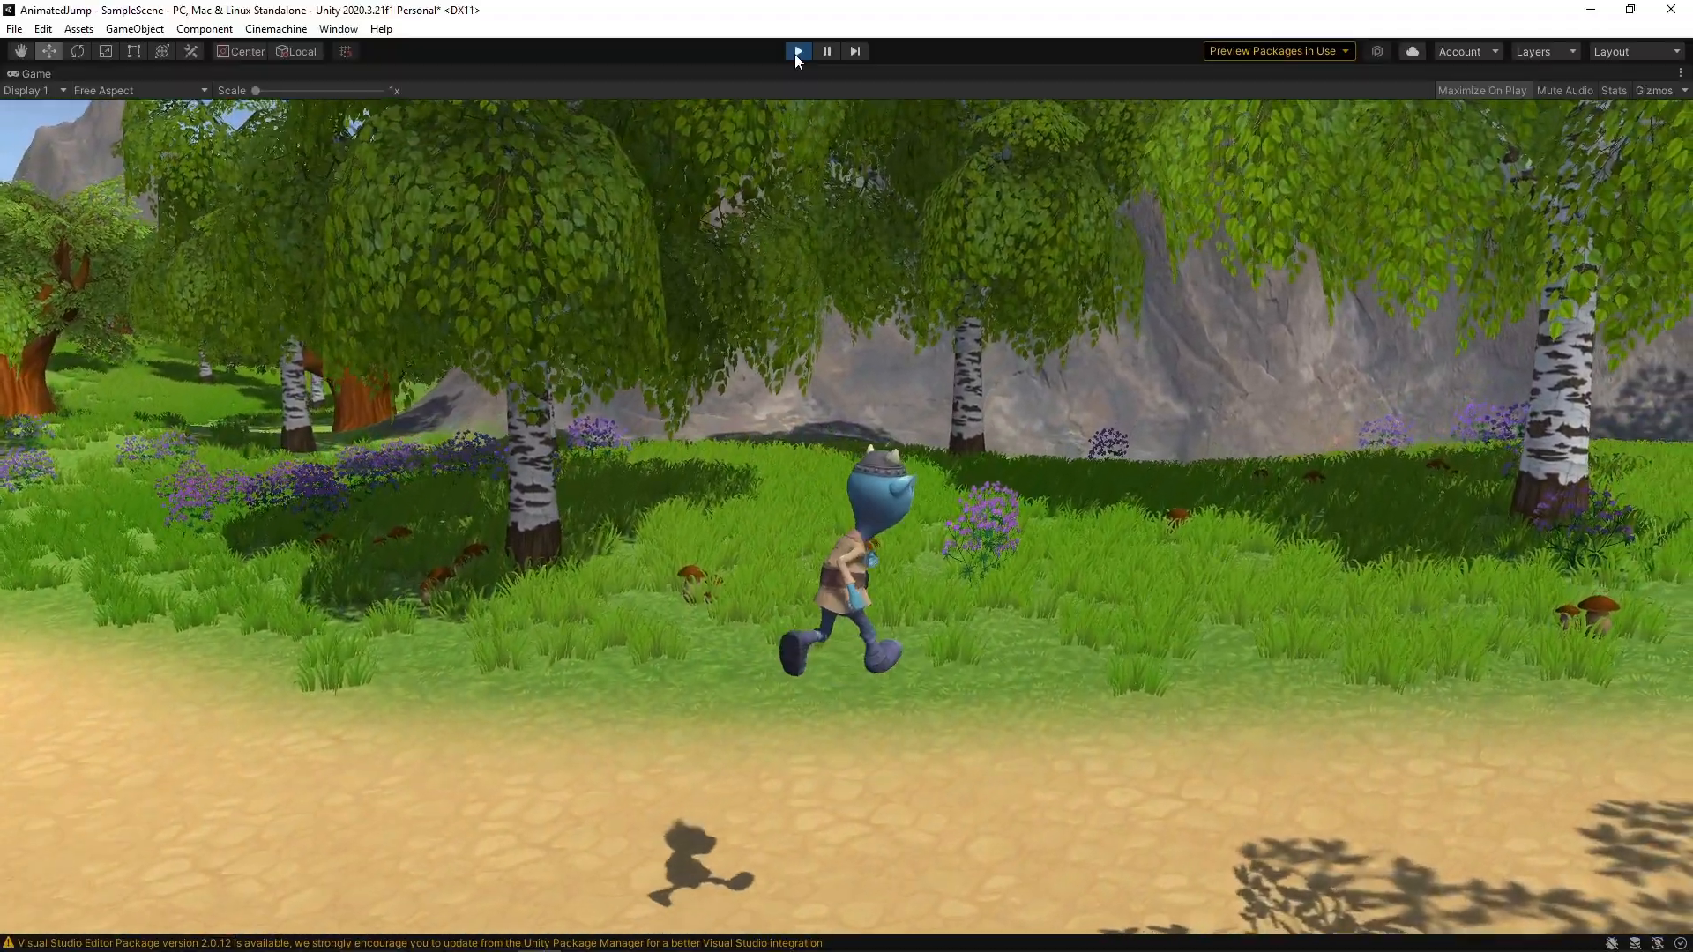
pyautogui.press('space')
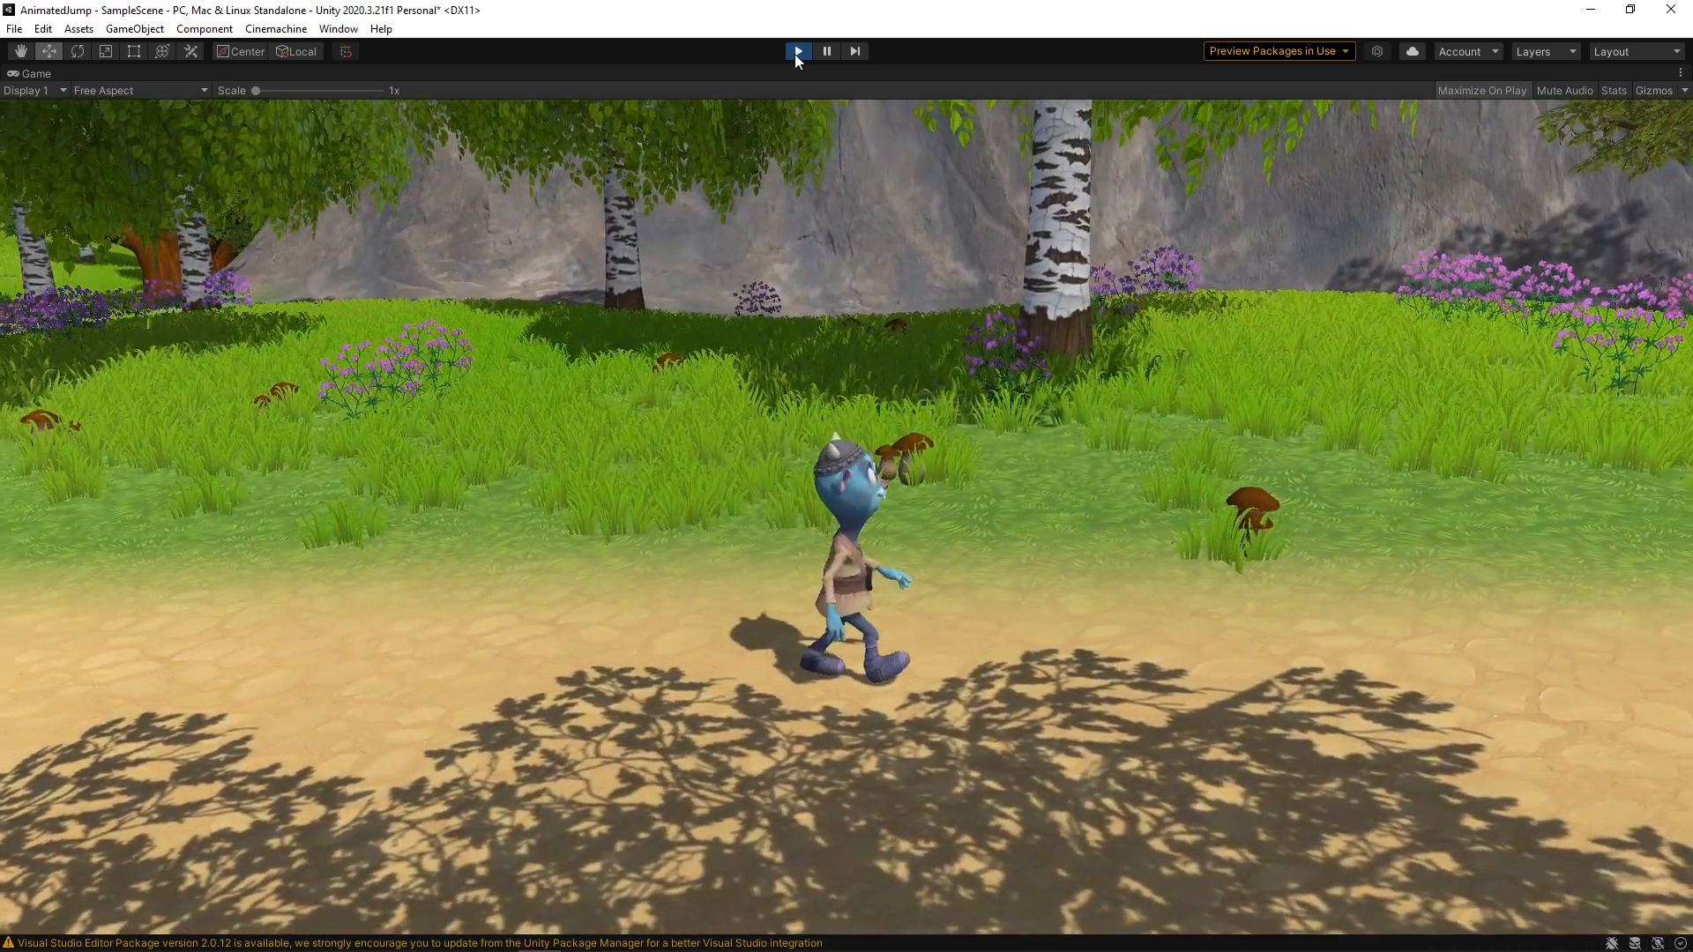
pyautogui.click(795, 55)
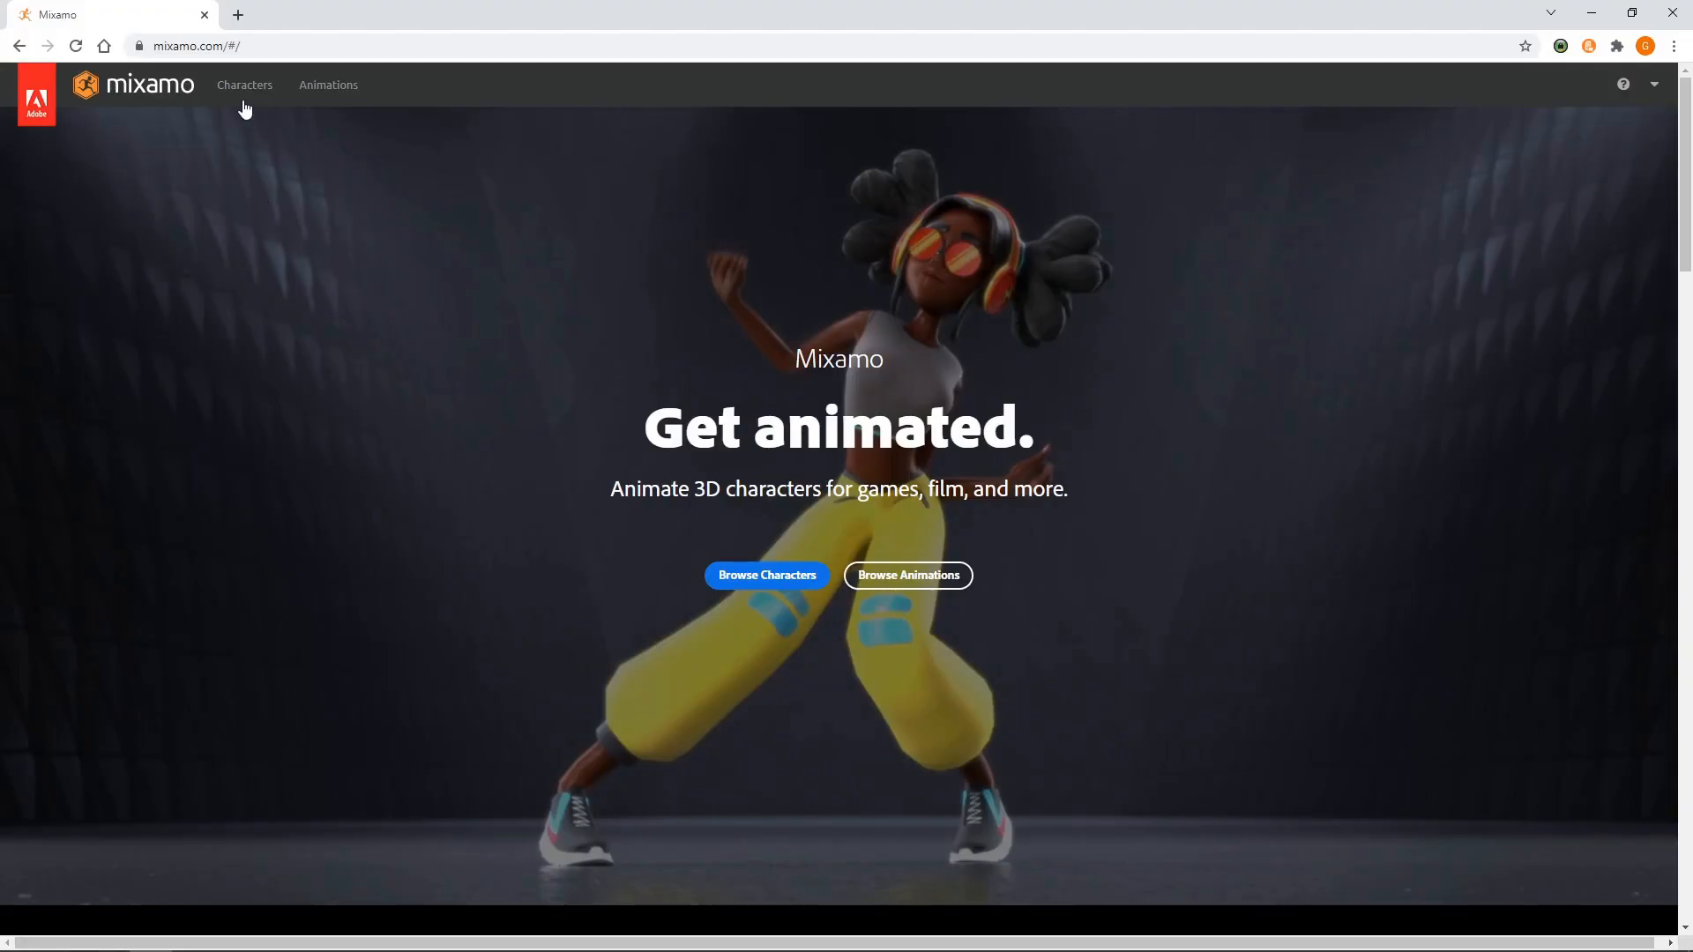
# - Switch to Mixamo and choose Doozy from the character library as the active character
pyautogui.click(245, 102)
pyautogui.scroll(-20, 467, 388)
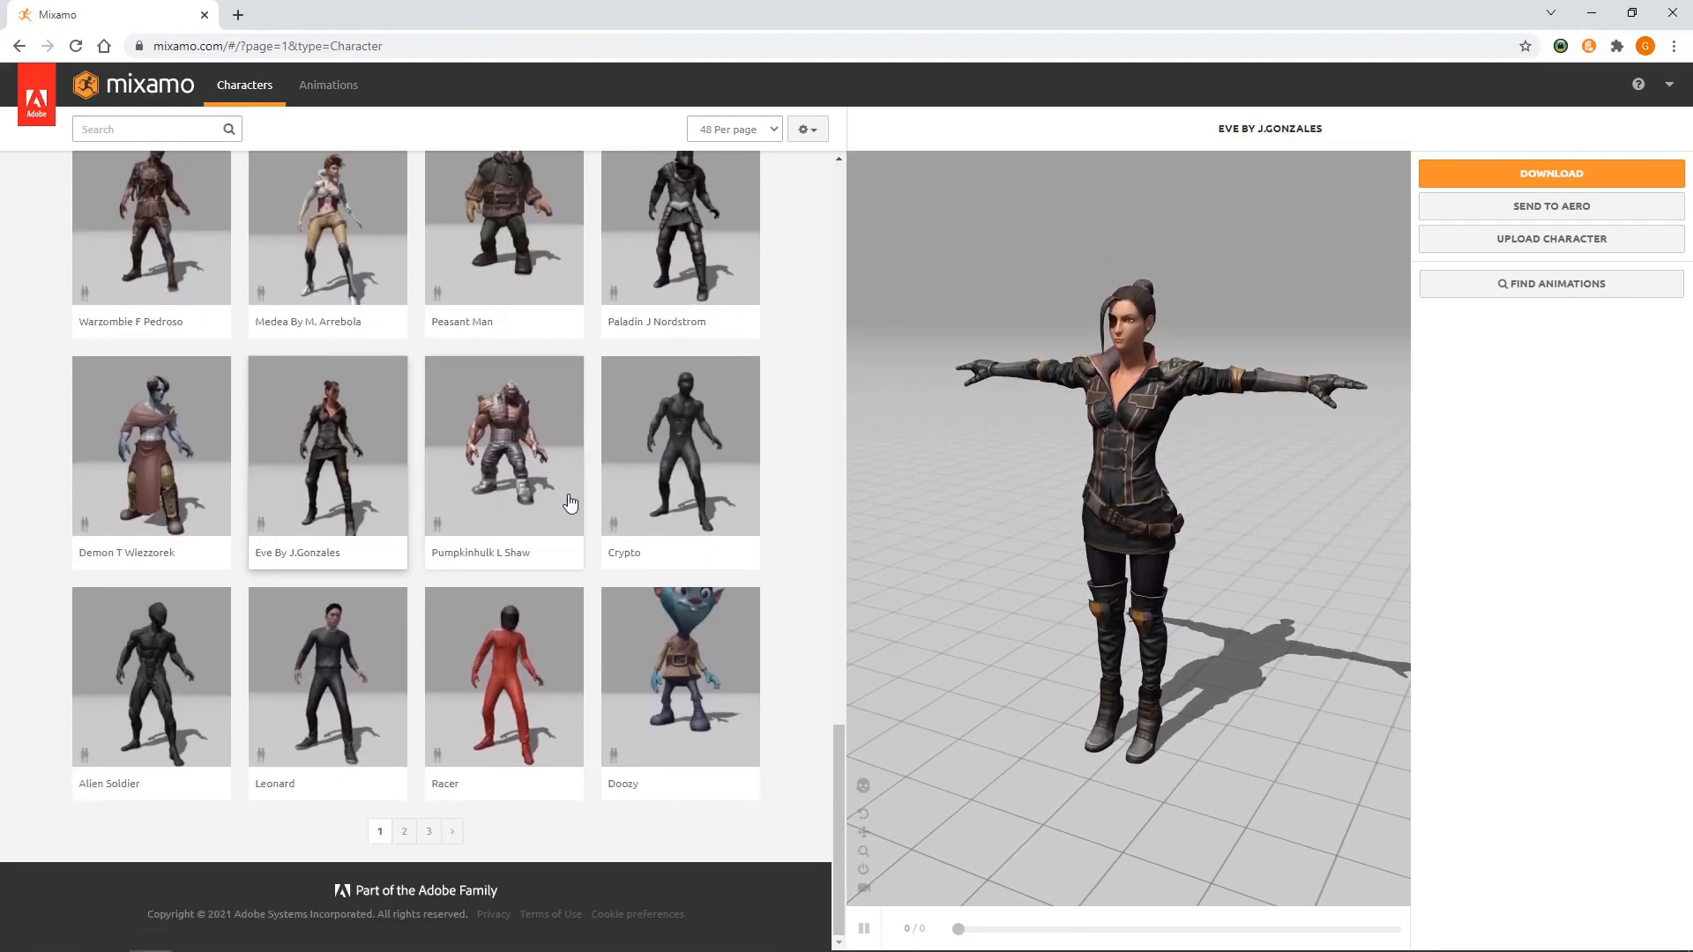
pyautogui.click(748, 636)
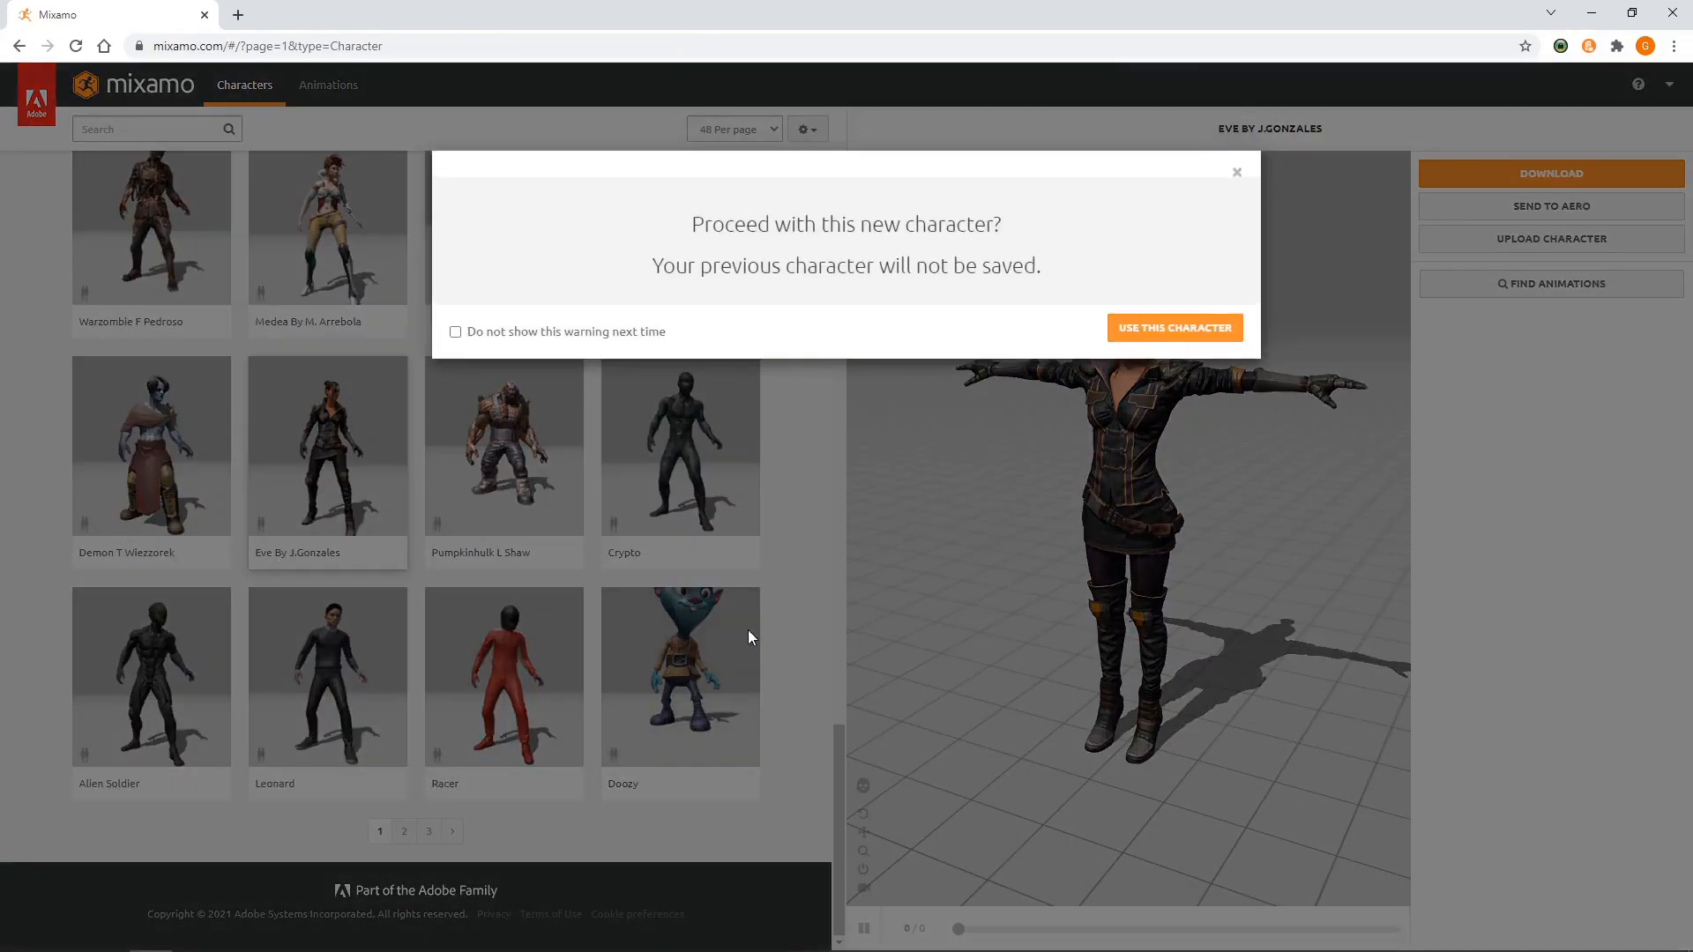
pyautogui.click(1141, 335)
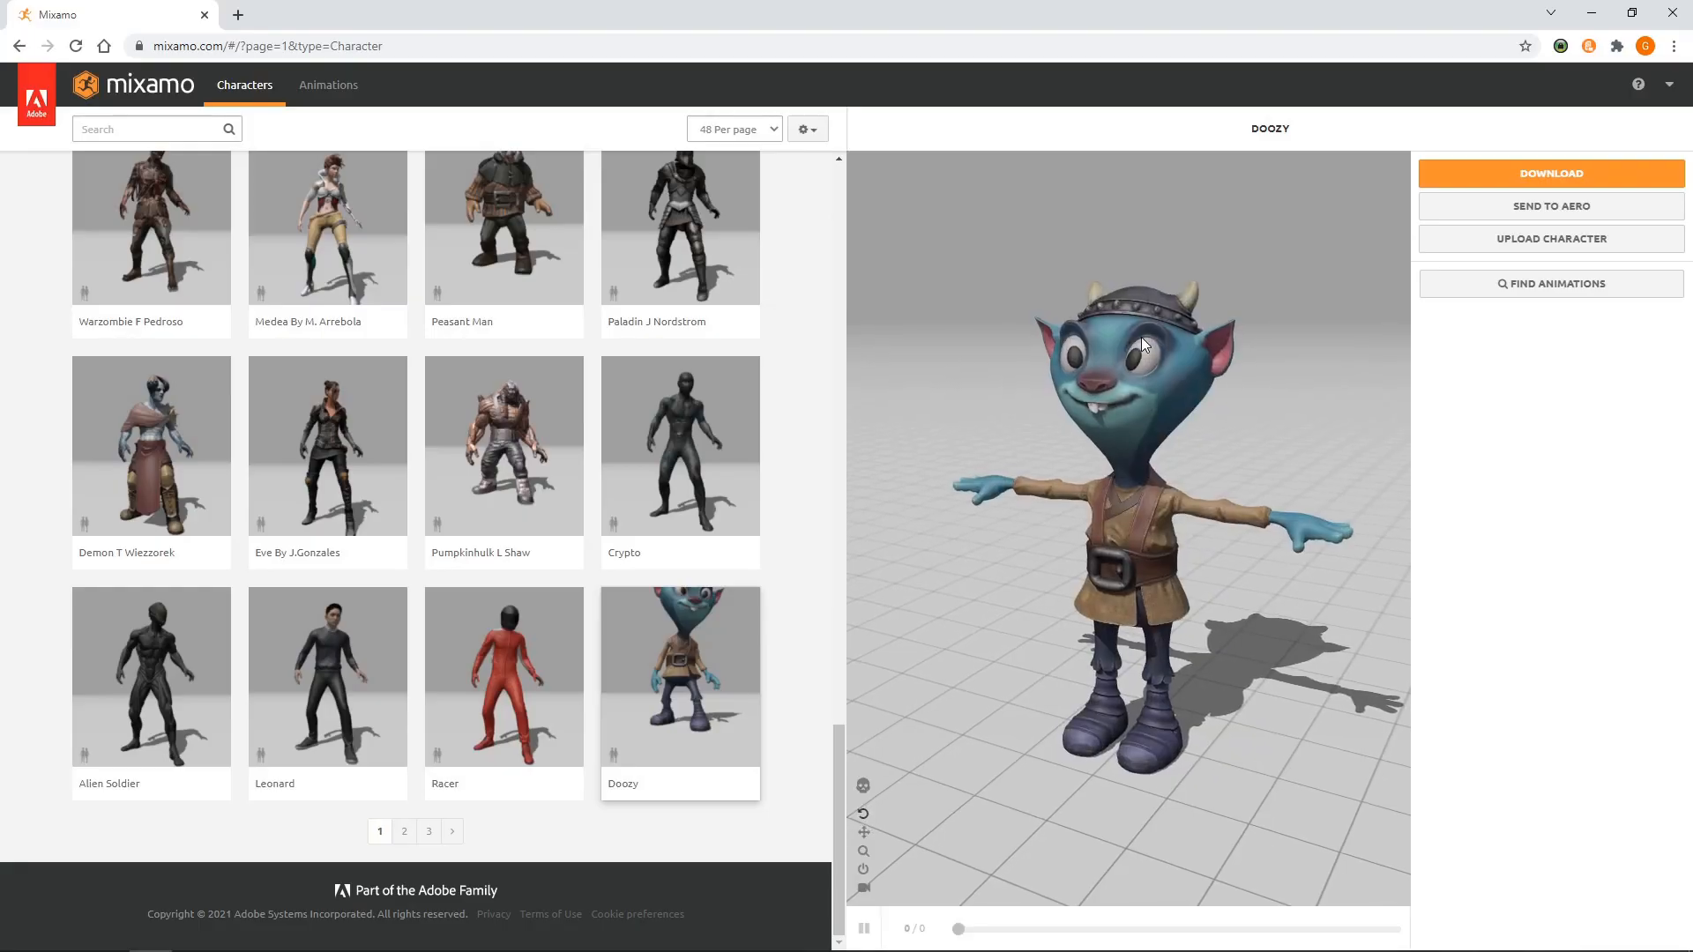
# - Search the Mixamo animations for "jump" and preview the fourth result, Jumping, on Doozy
pyautogui.click(348, 87)
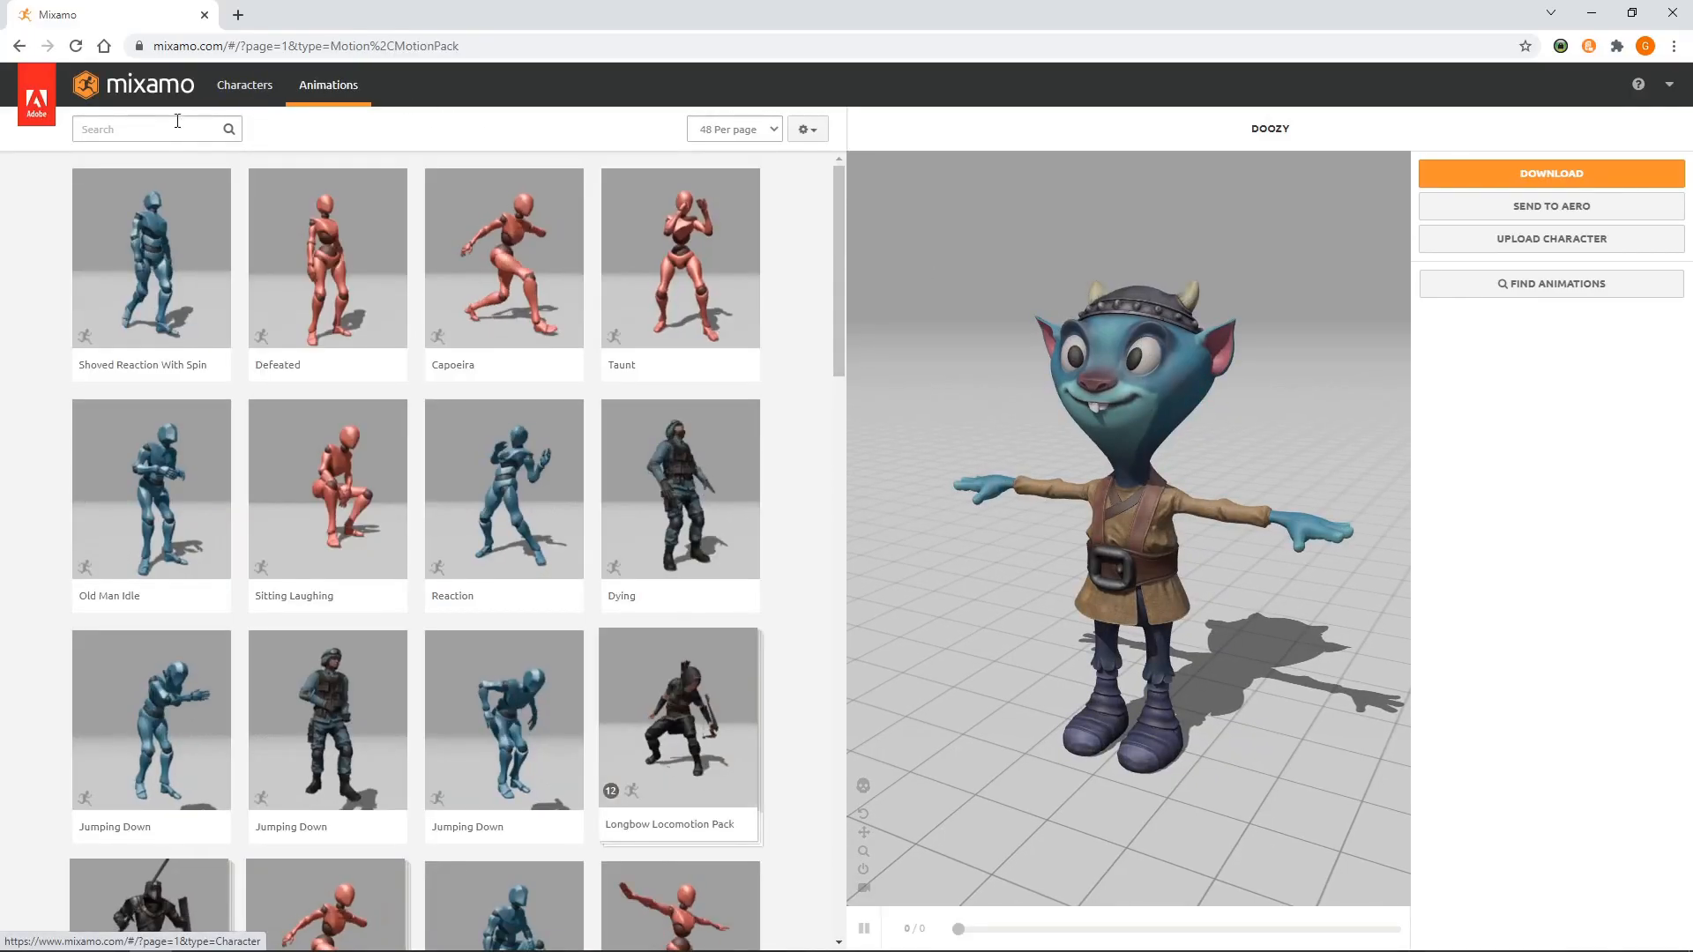
pyautogui.click(173, 130)
pyautogui.write('jump')
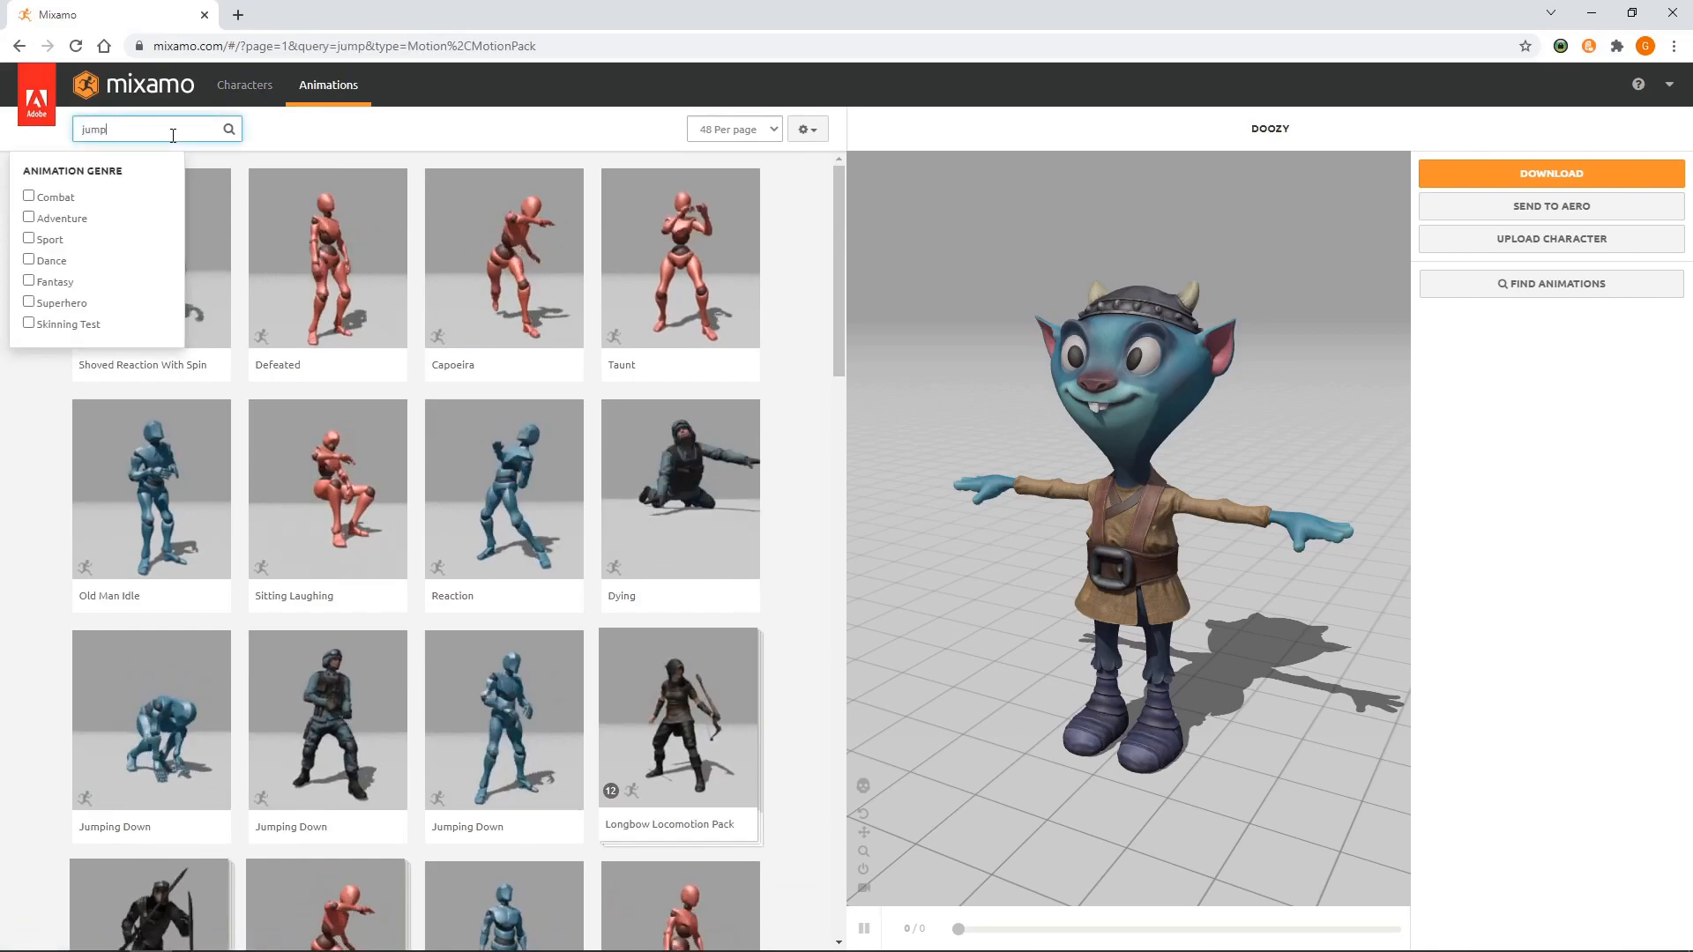
pyautogui.press('Return')
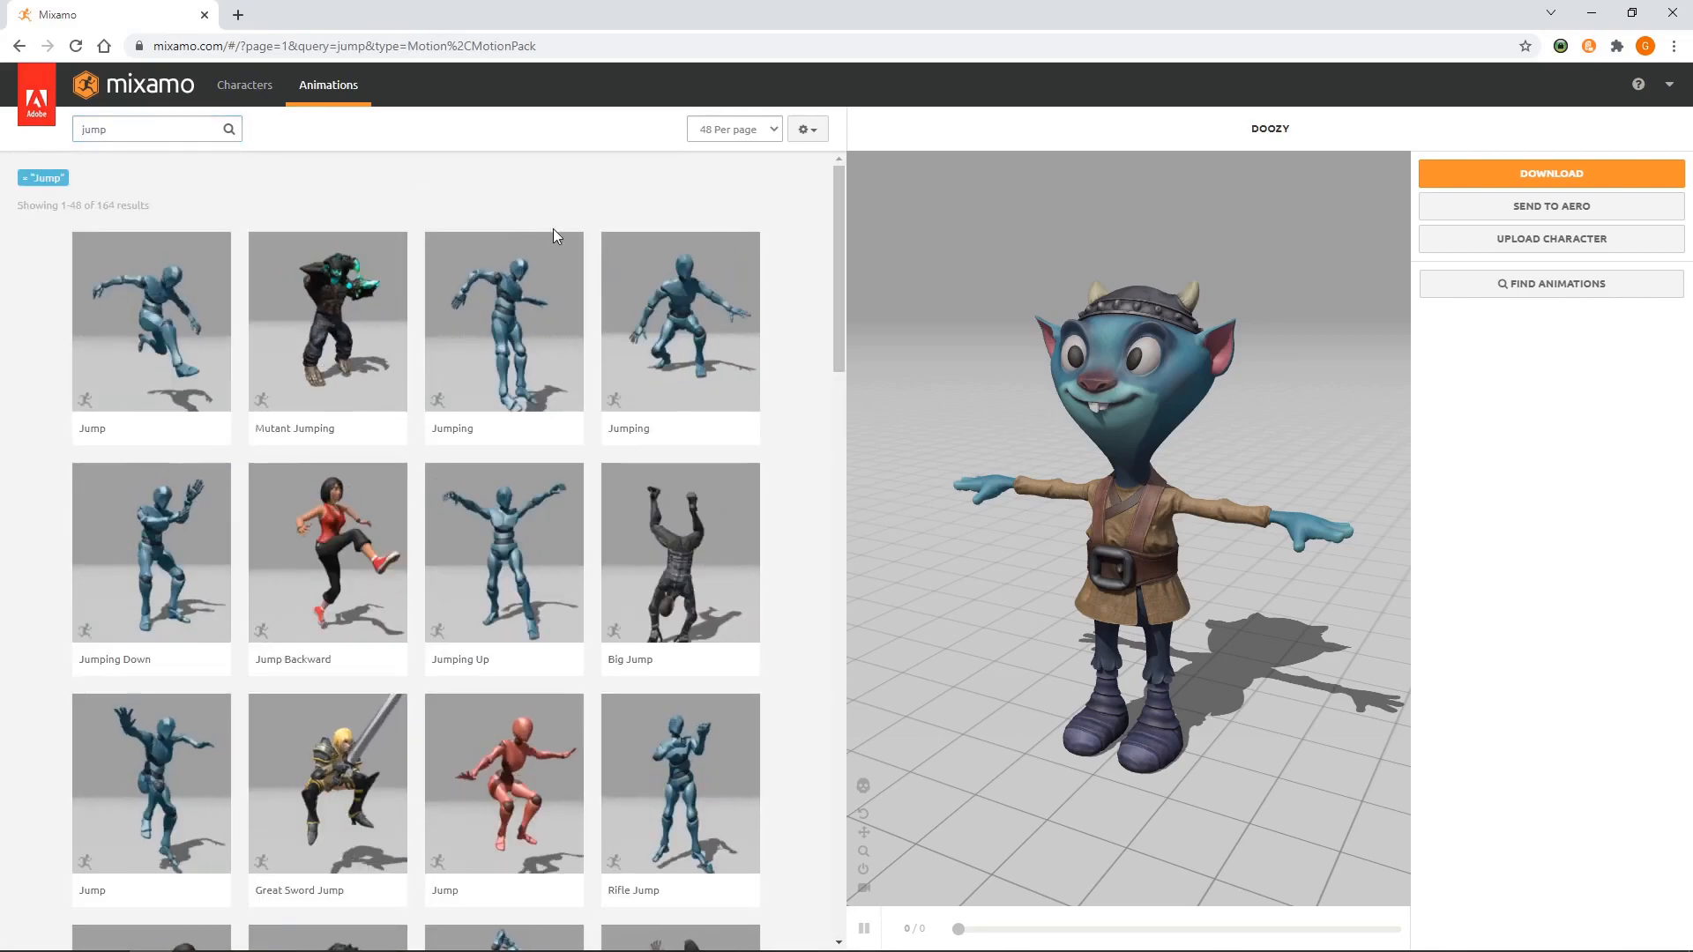
pyautogui.click(663, 307)
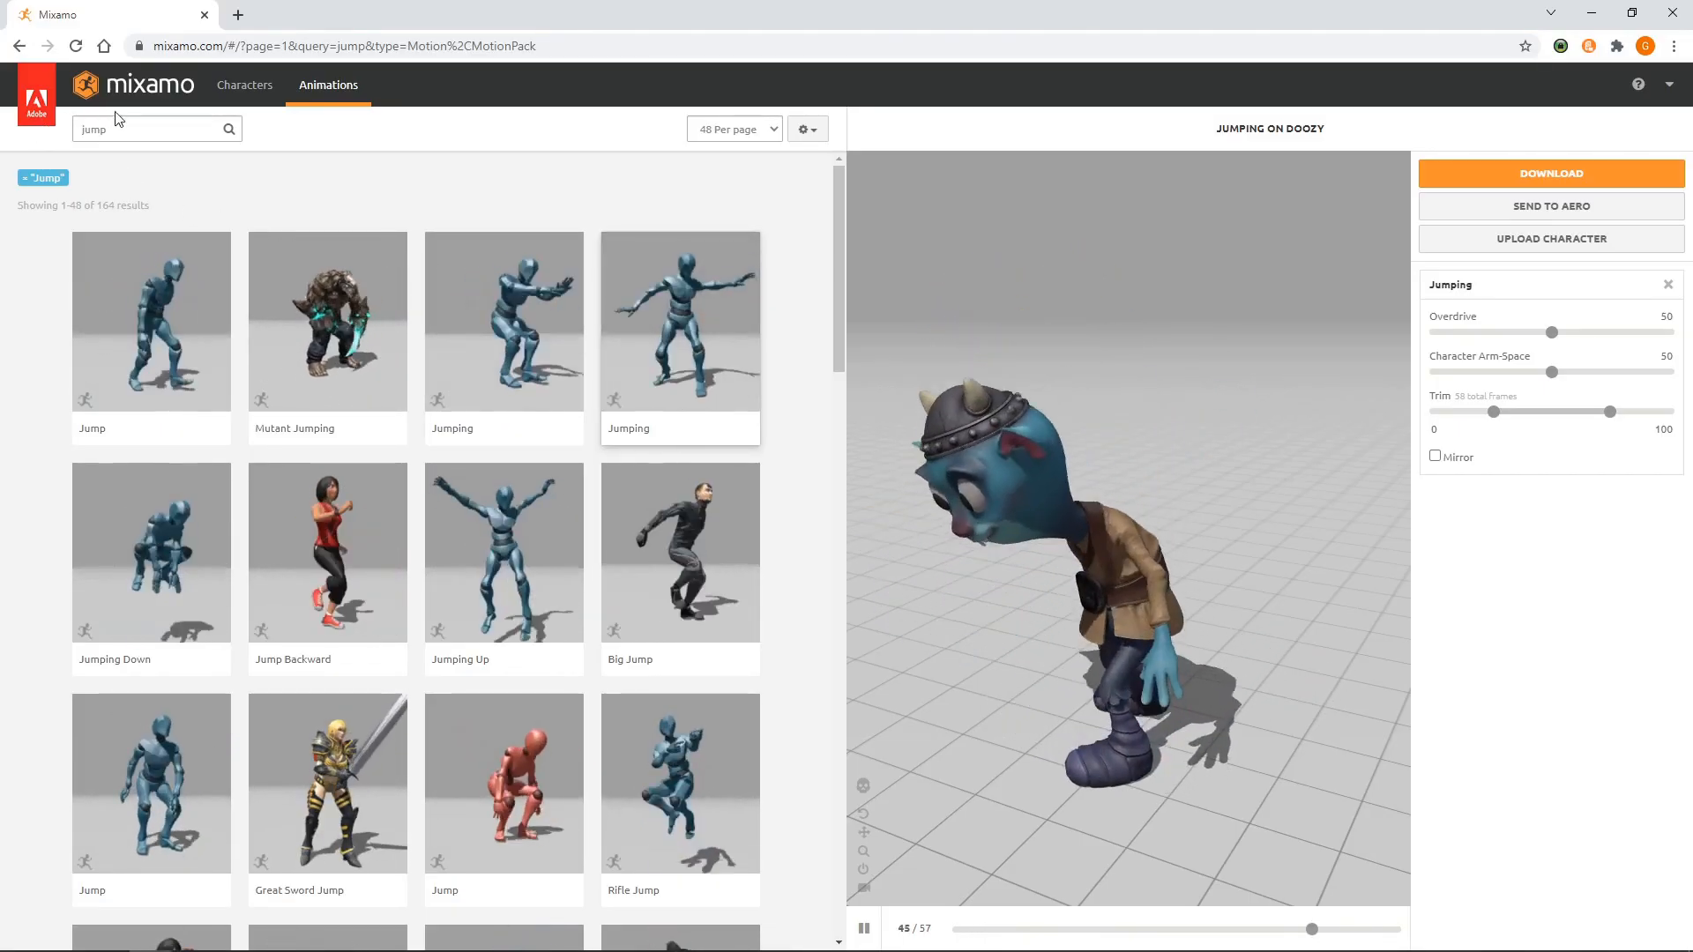
# - Search the animations for "jump up" and apply the second Jumping Up animation to Doozy
pyautogui.click(151, 129)
pyautogui.write('up')
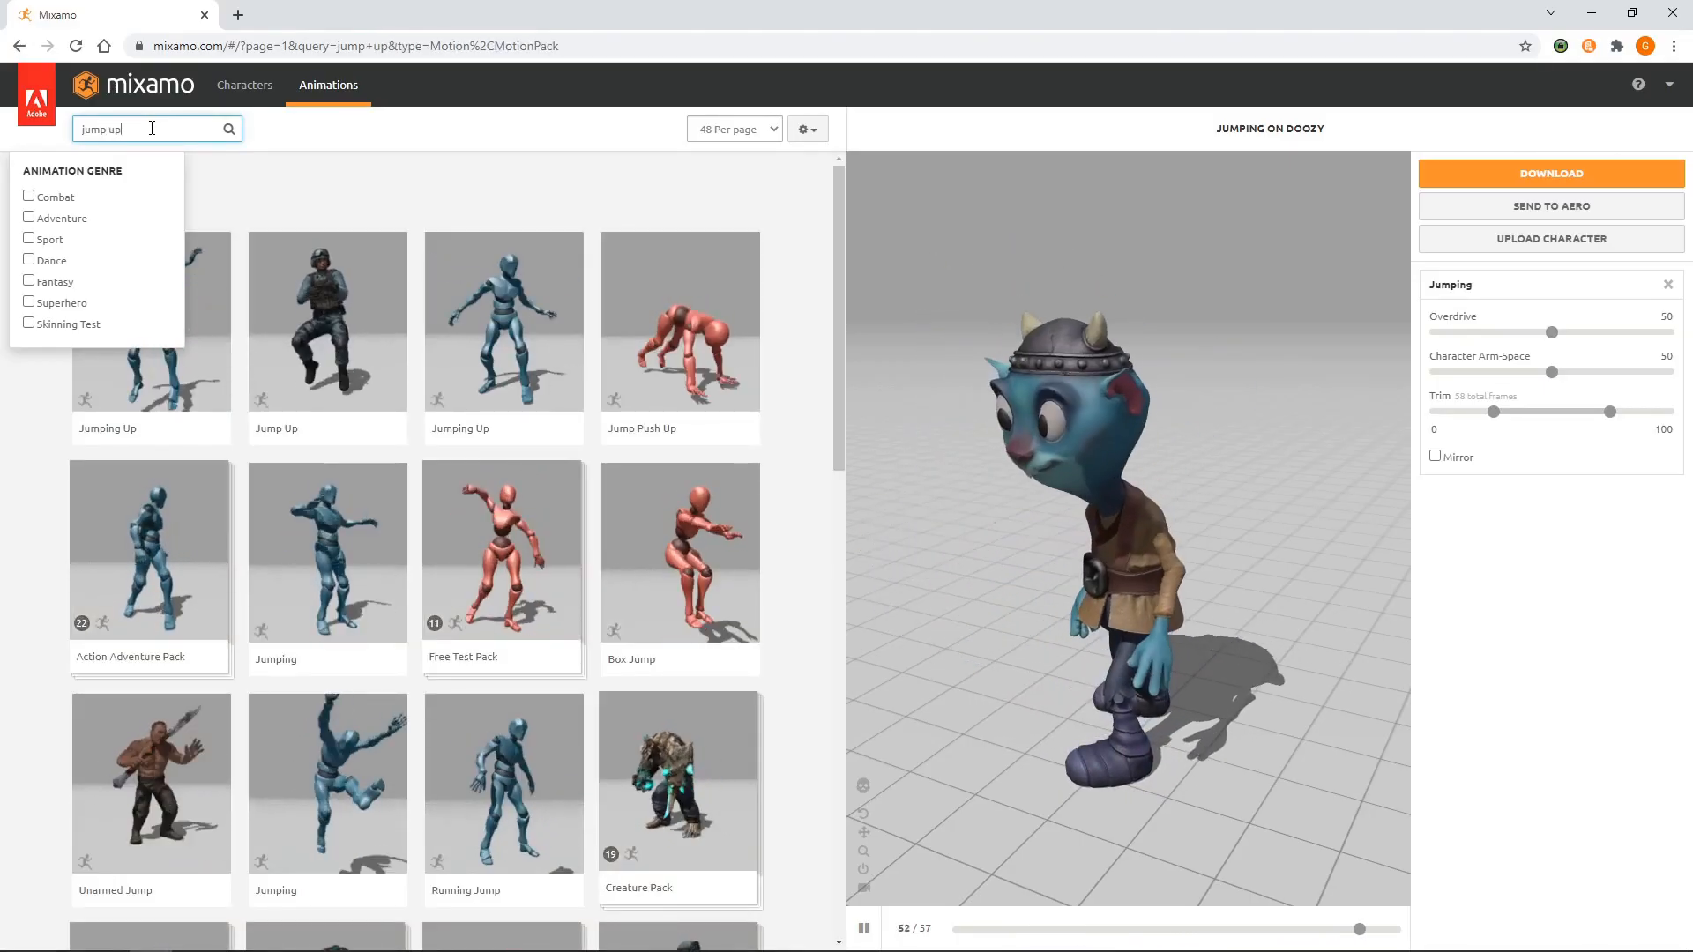
pyautogui.click(499, 315)
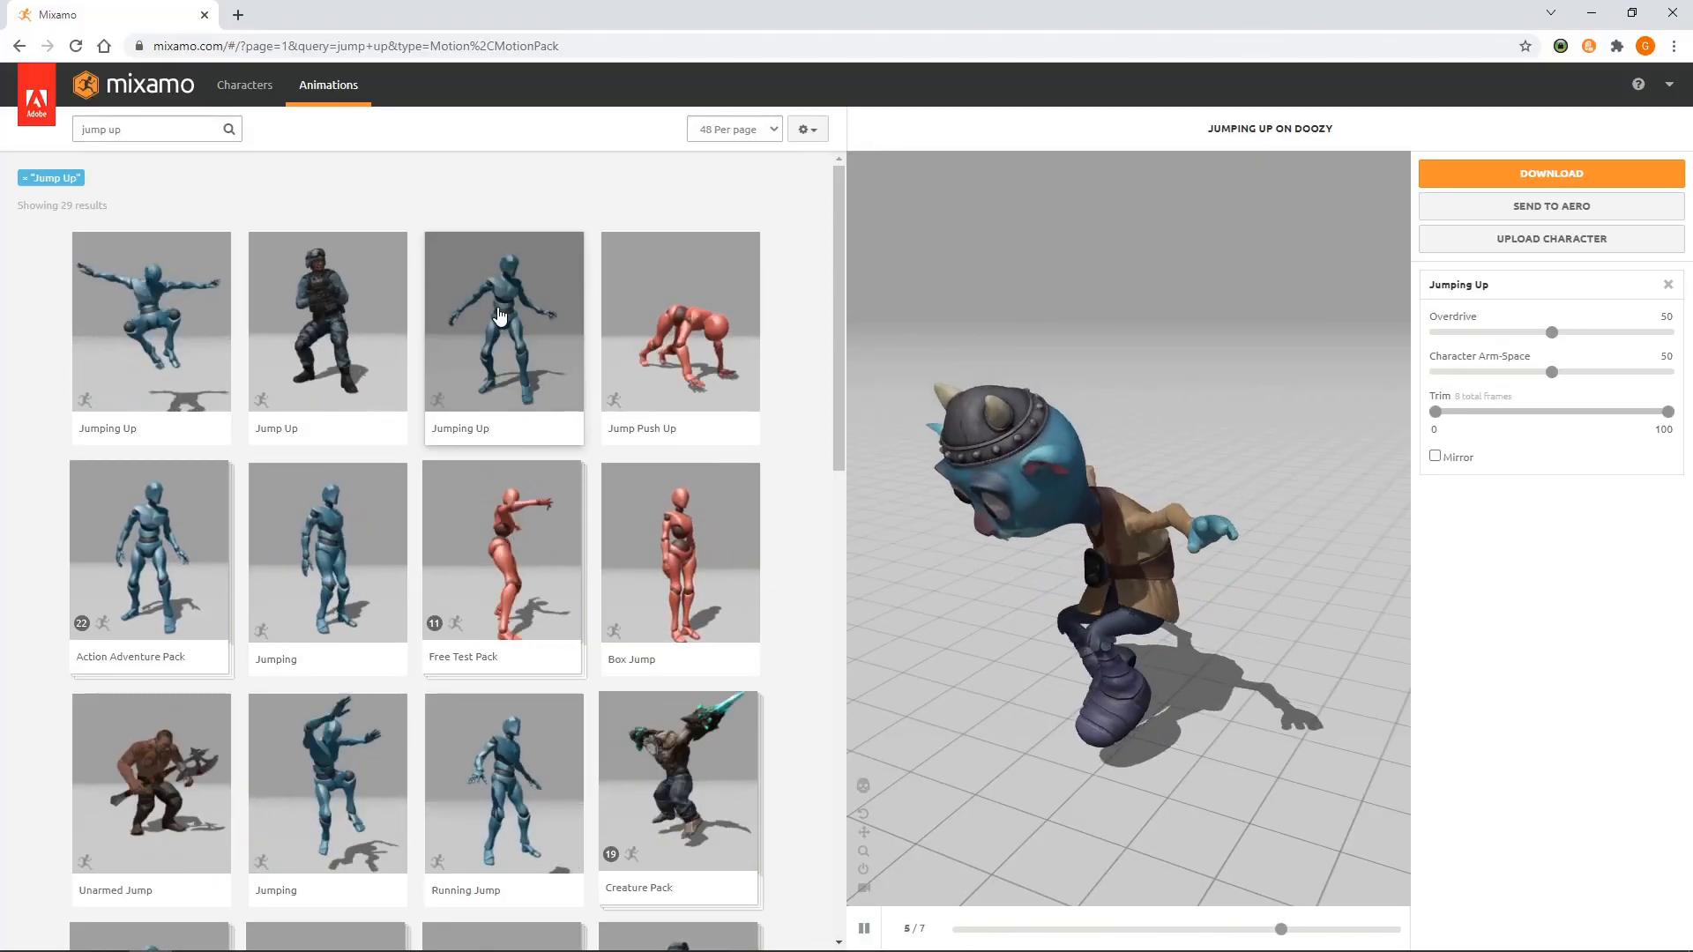
# - Download the Jumping Up animation in FBX for Unity format without skin, at 30 frames per second with no keyframe reduction
pyautogui.click(1516, 176)
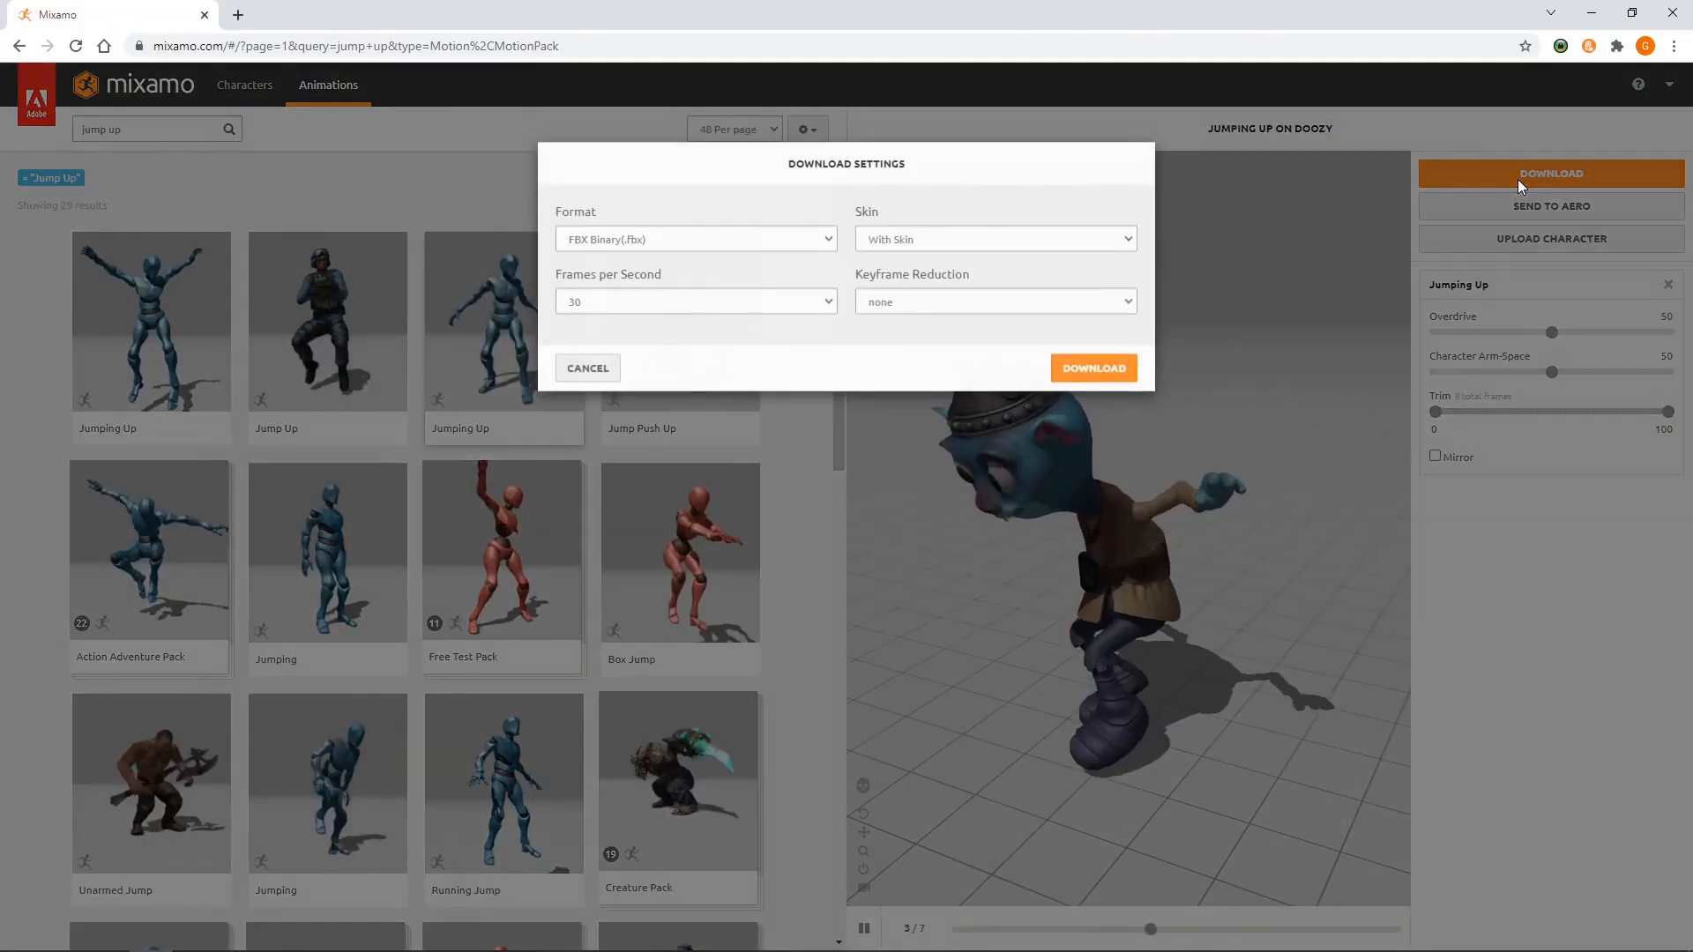
pyautogui.click(817, 250)
pyautogui.click(720, 291)
pyautogui.click(904, 251)
pyautogui.click(902, 278)
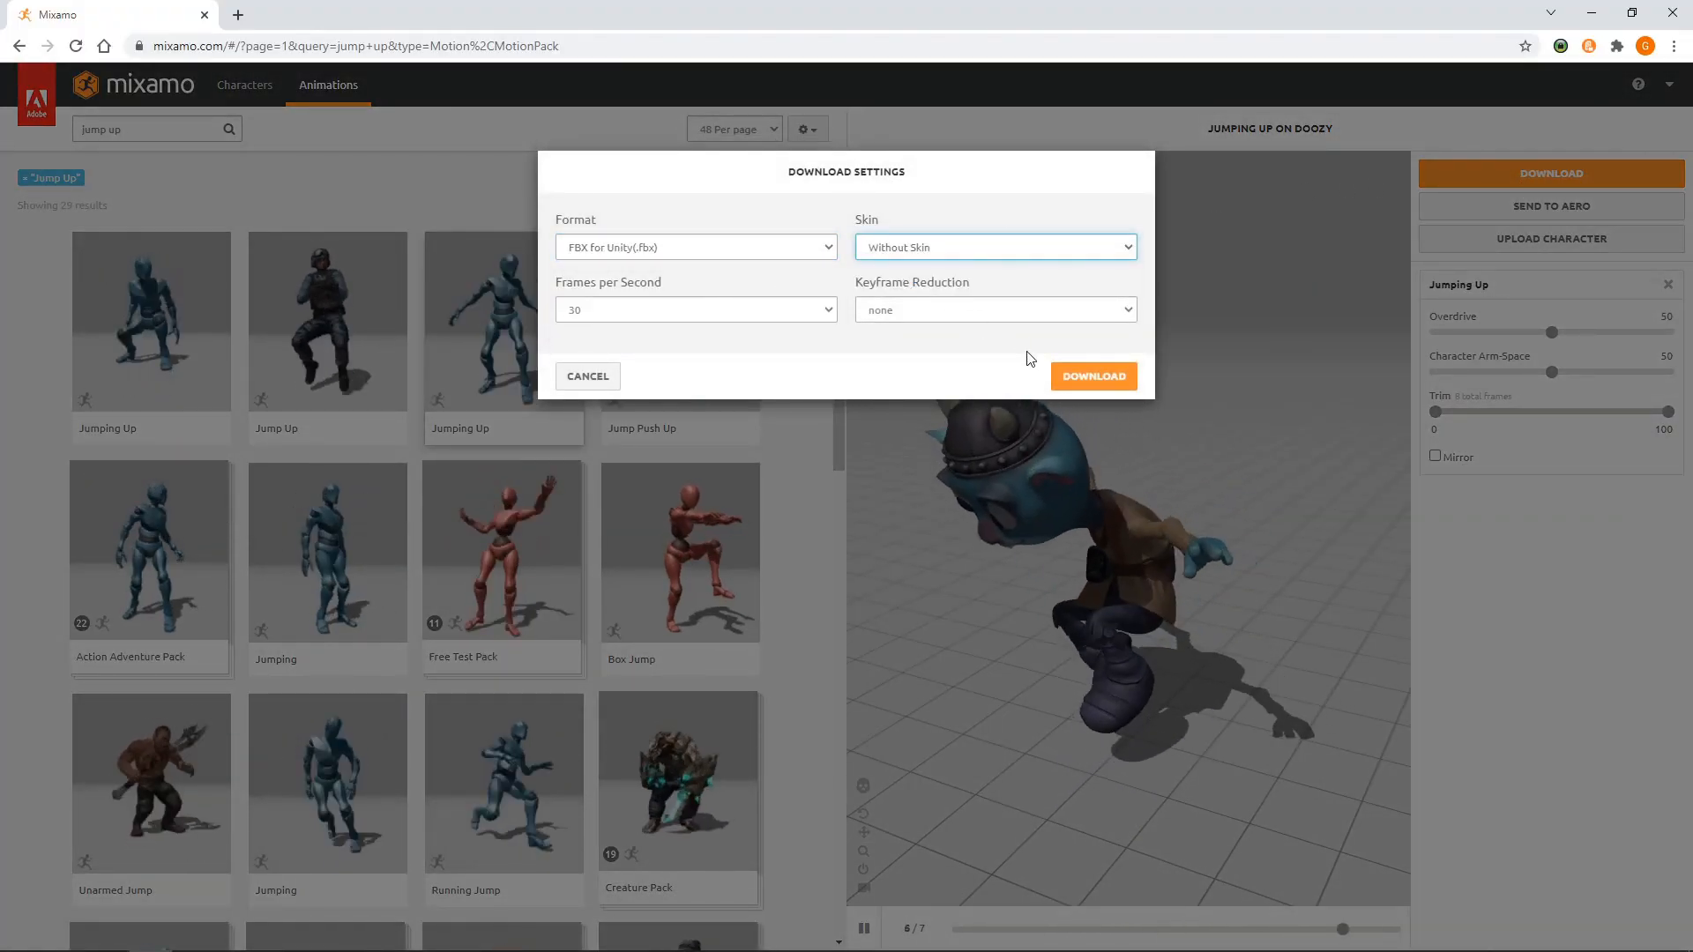
pyautogui.click(1072, 378)
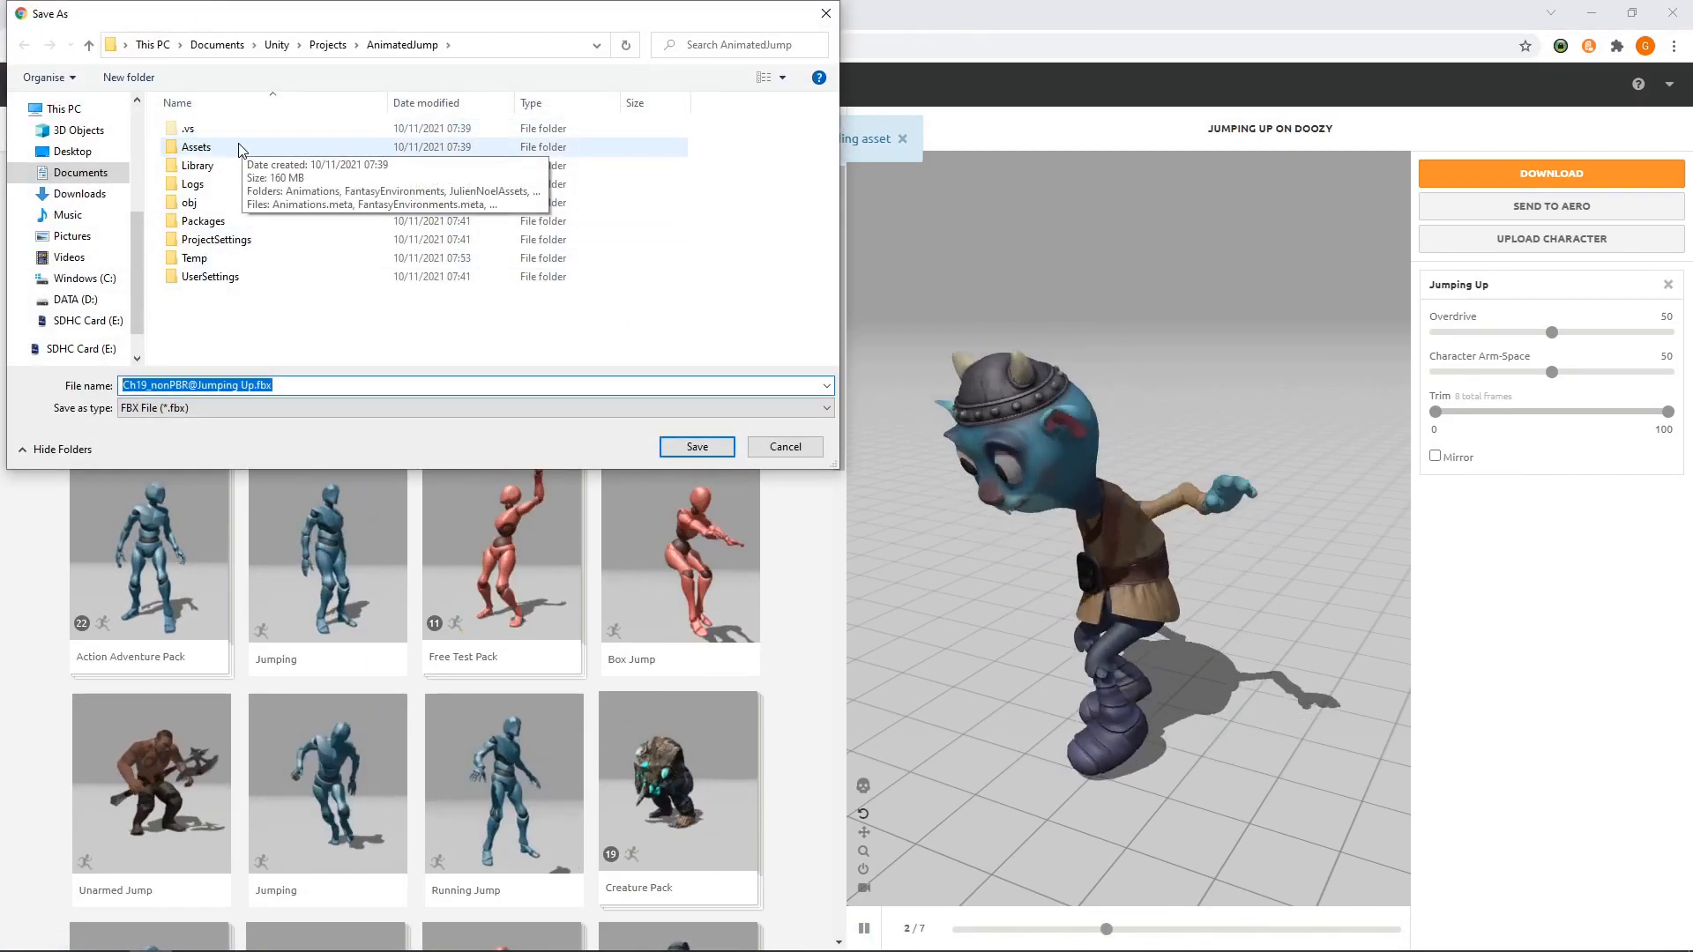
# - Save Ch19_nonPBR@Jumping Up.fbx in the Assets > Animations folder of the AnimatedJump project
pyautogui.doubleClick(238, 147)
pyautogui.doubleClick(228, 129)
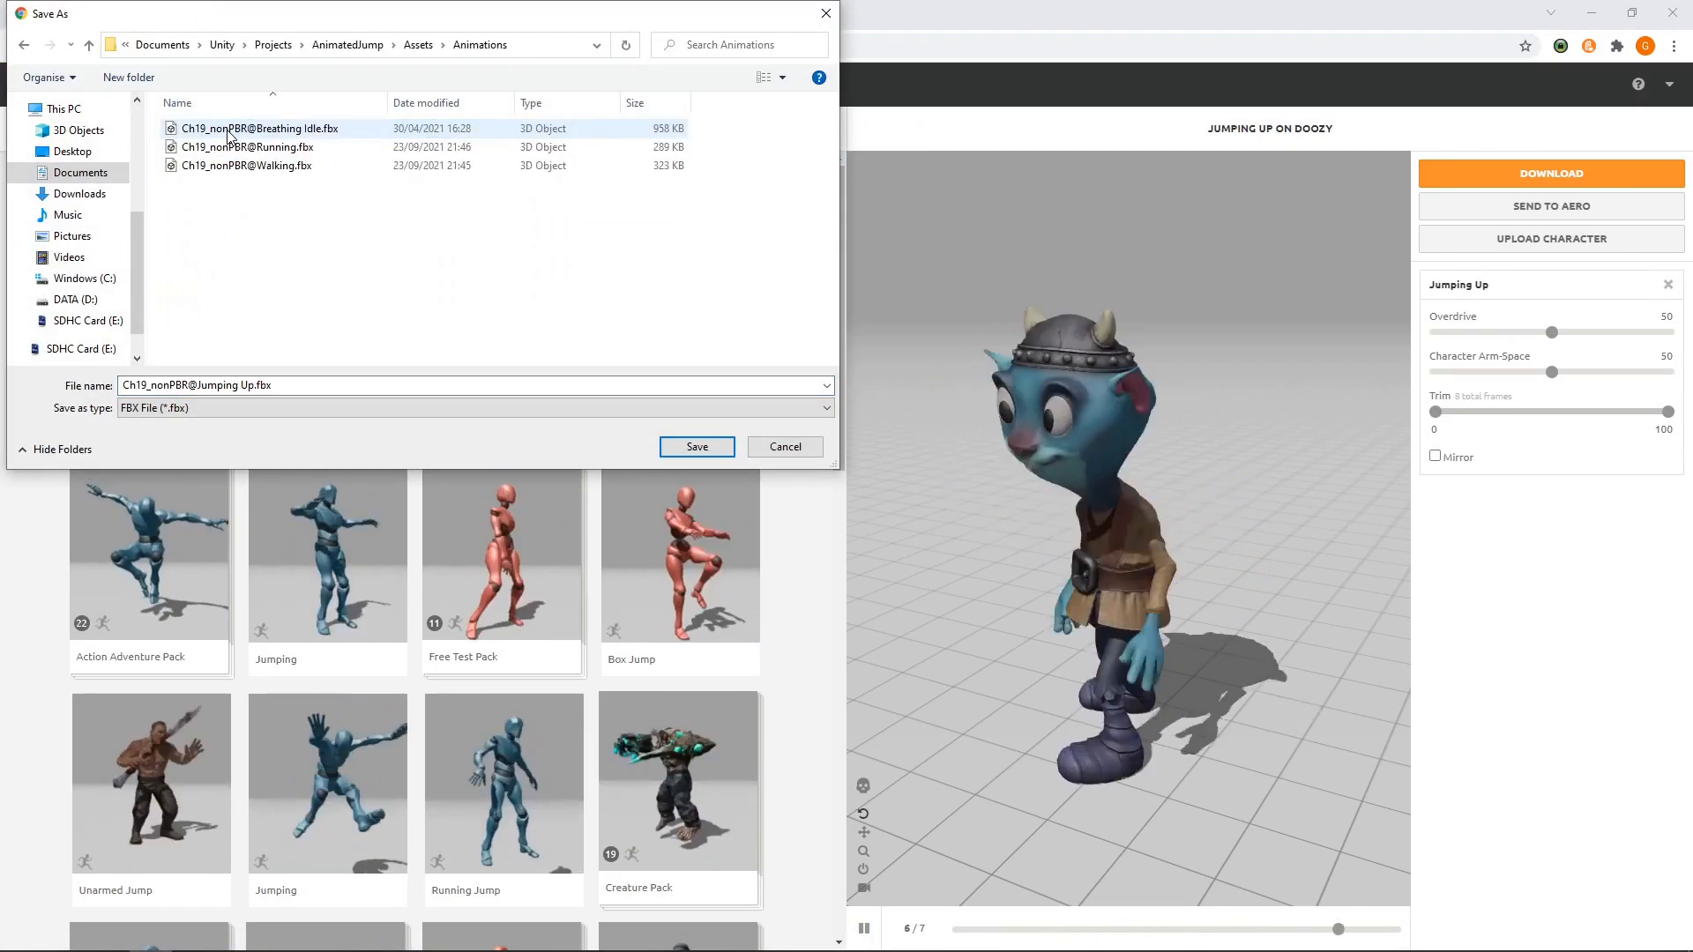
pyautogui.click(693, 447)
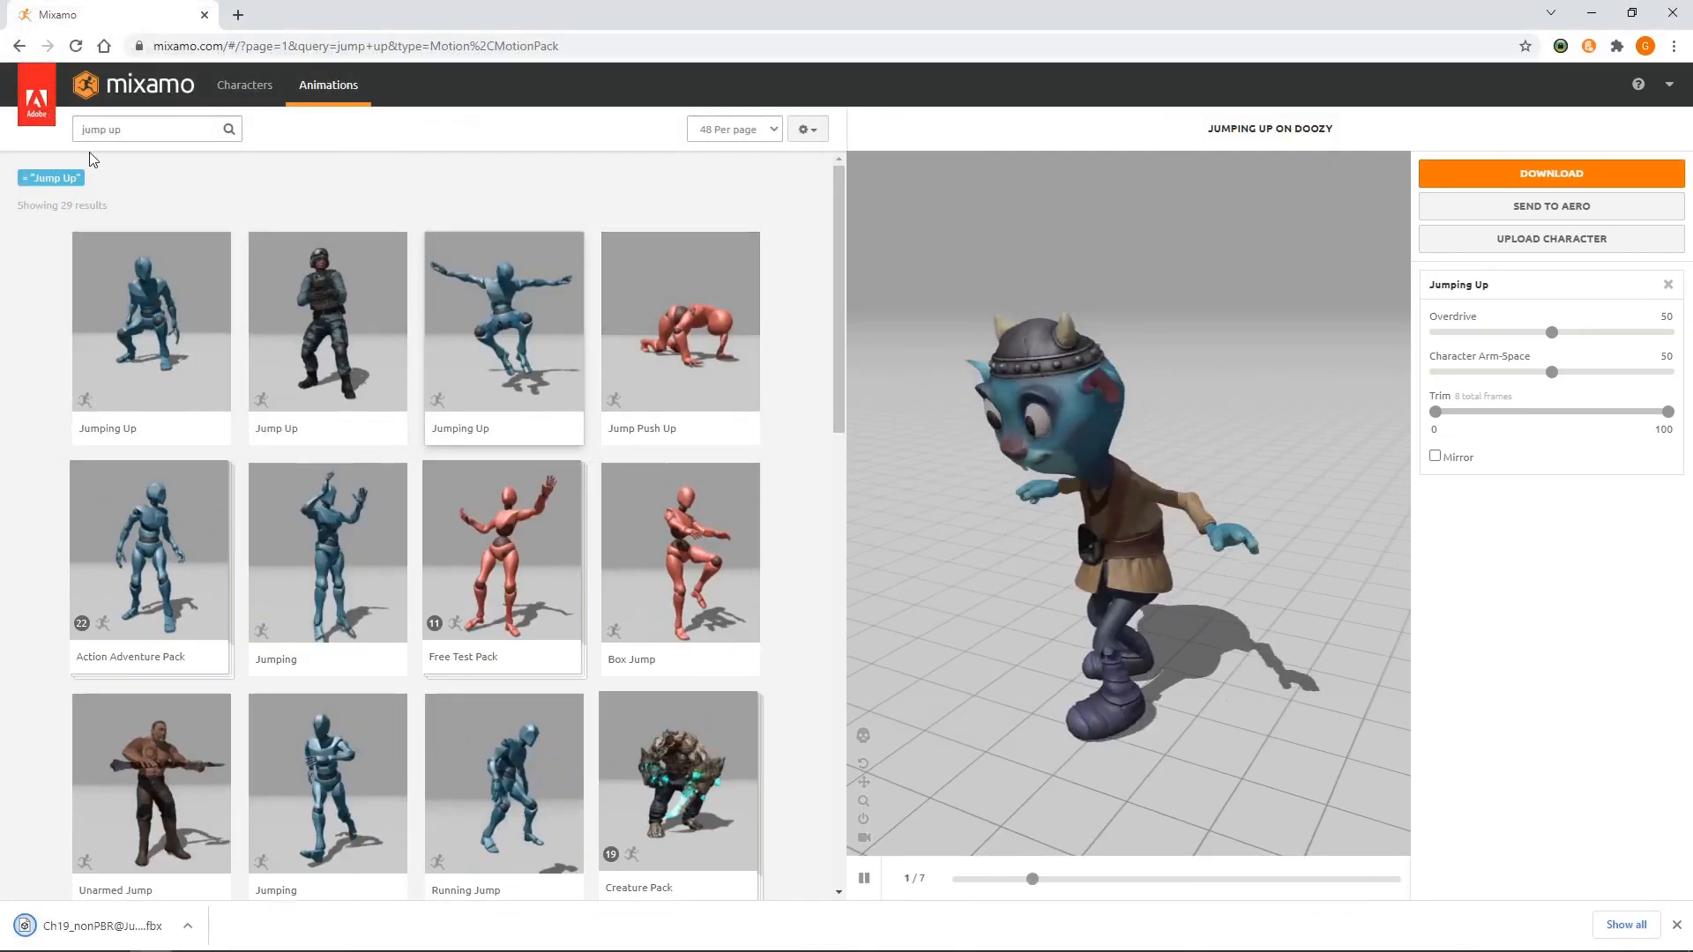
# - Search the animations for "fall idle" and apply Falling Idle to Doozy
pyautogui.tripleClick(132, 130)
pyautogui.write('Fal')
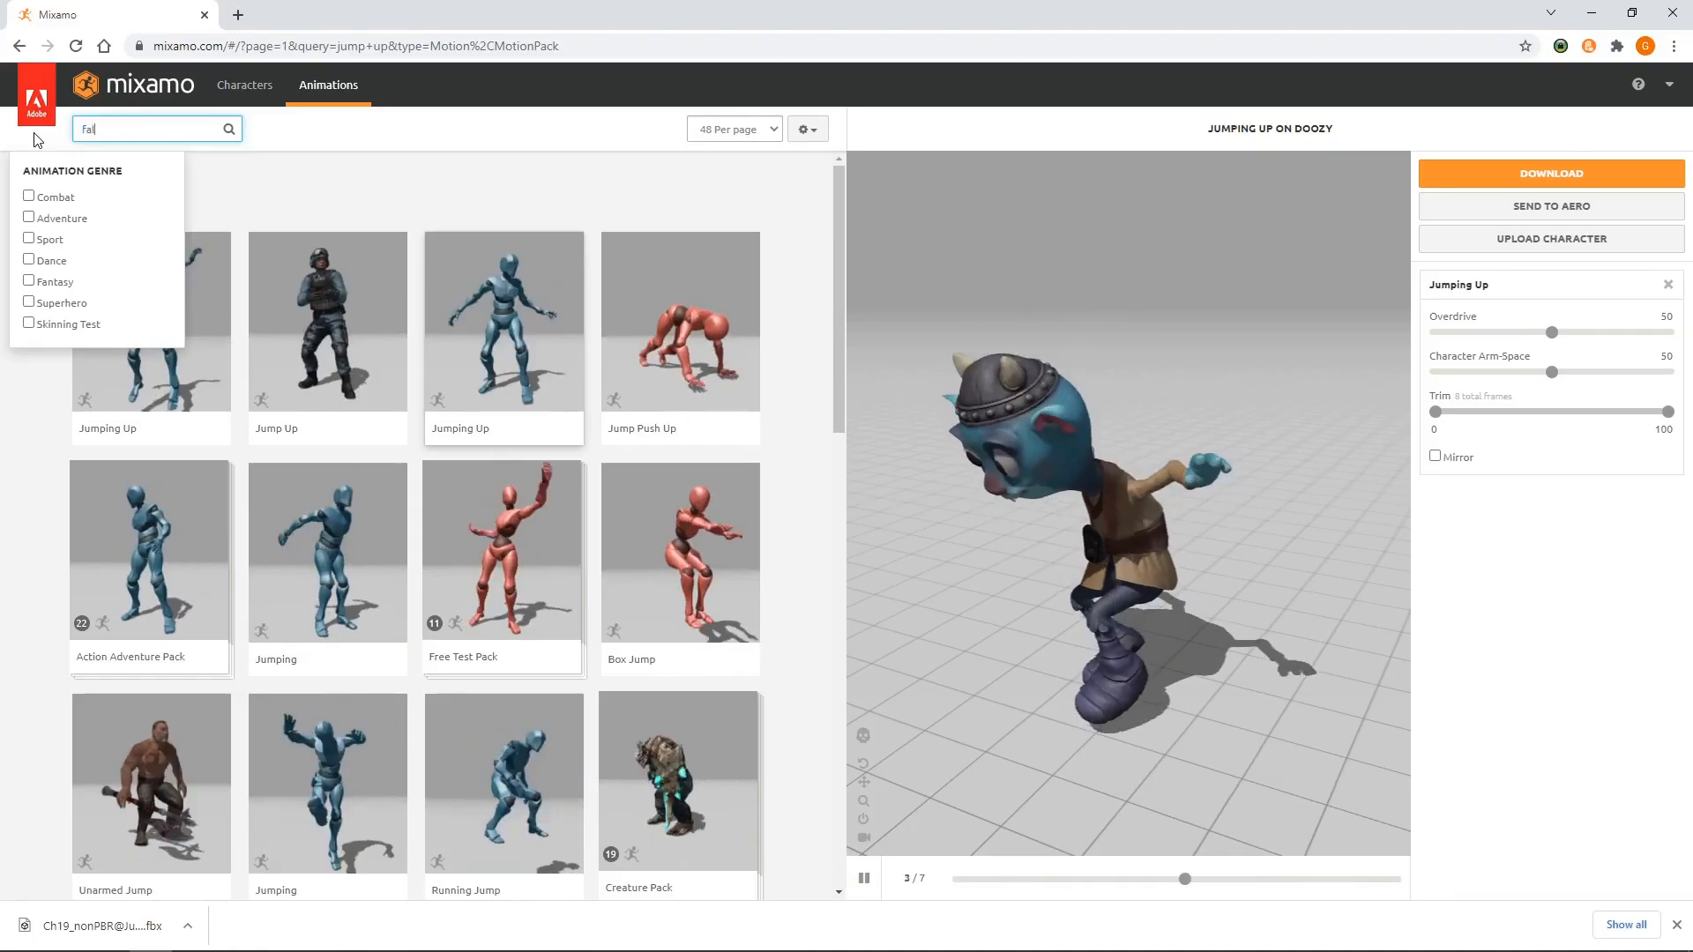
pyautogui.write('l idle')
pyautogui.press('Return')
pyautogui.click(517, 310)
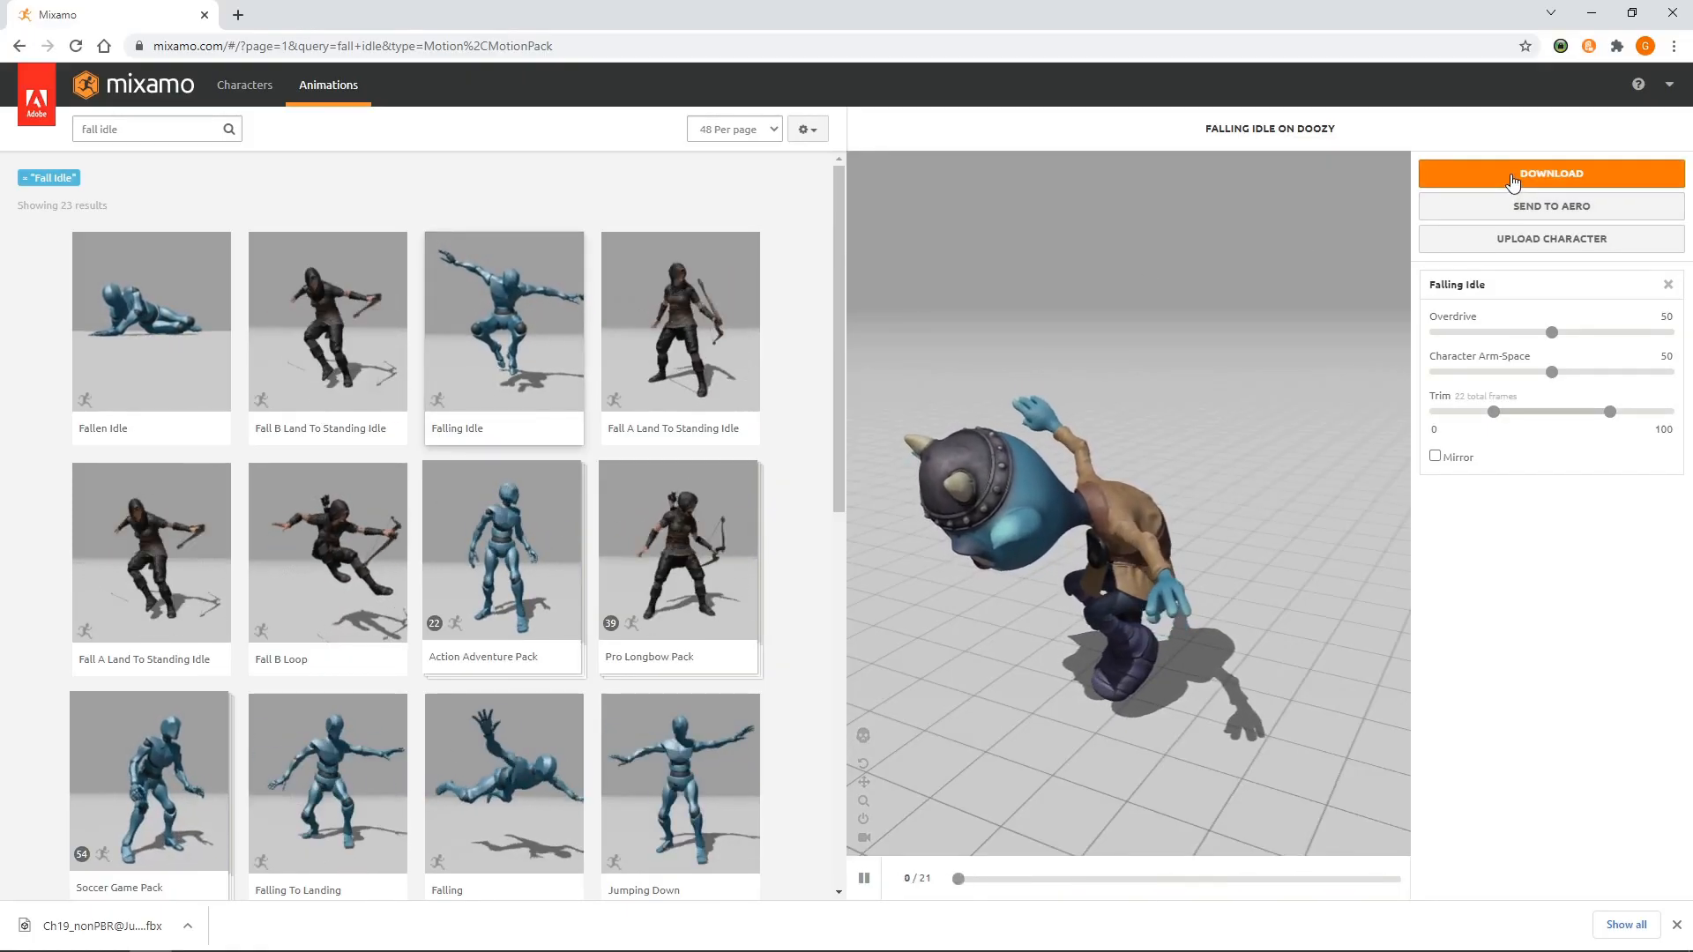
# - Download Falling Idle as FBX for Unity without skin and save it in the project's Animations folder
pyautogui.click(1513, 177)
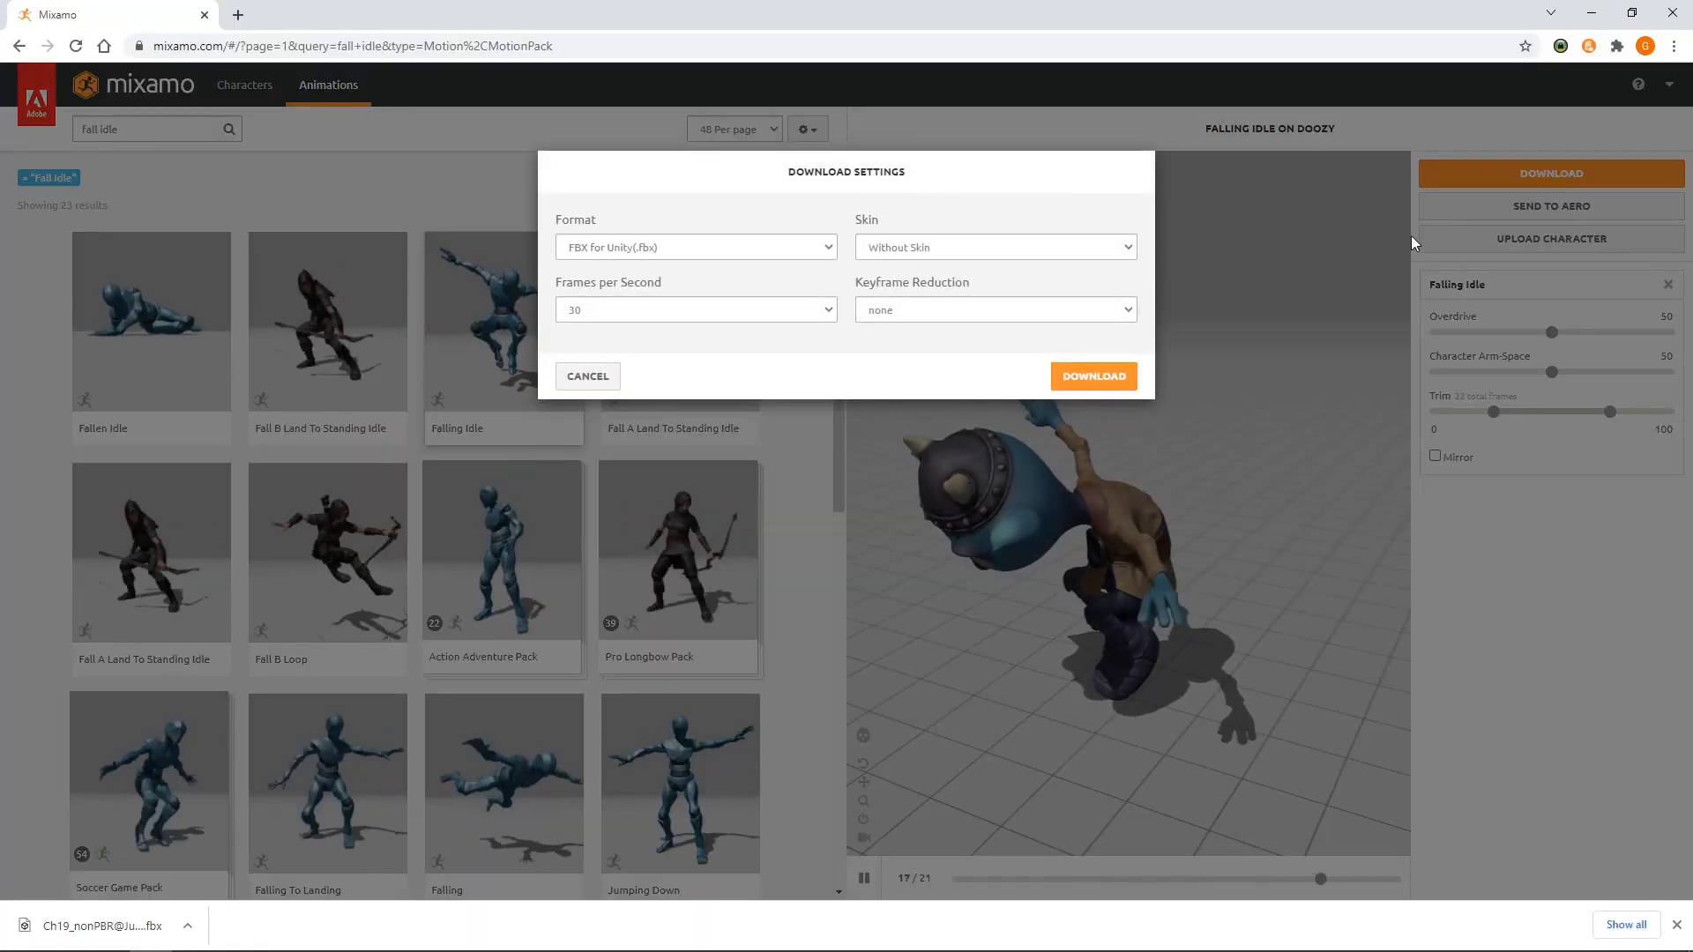
pyautogui.click(1126, 373)
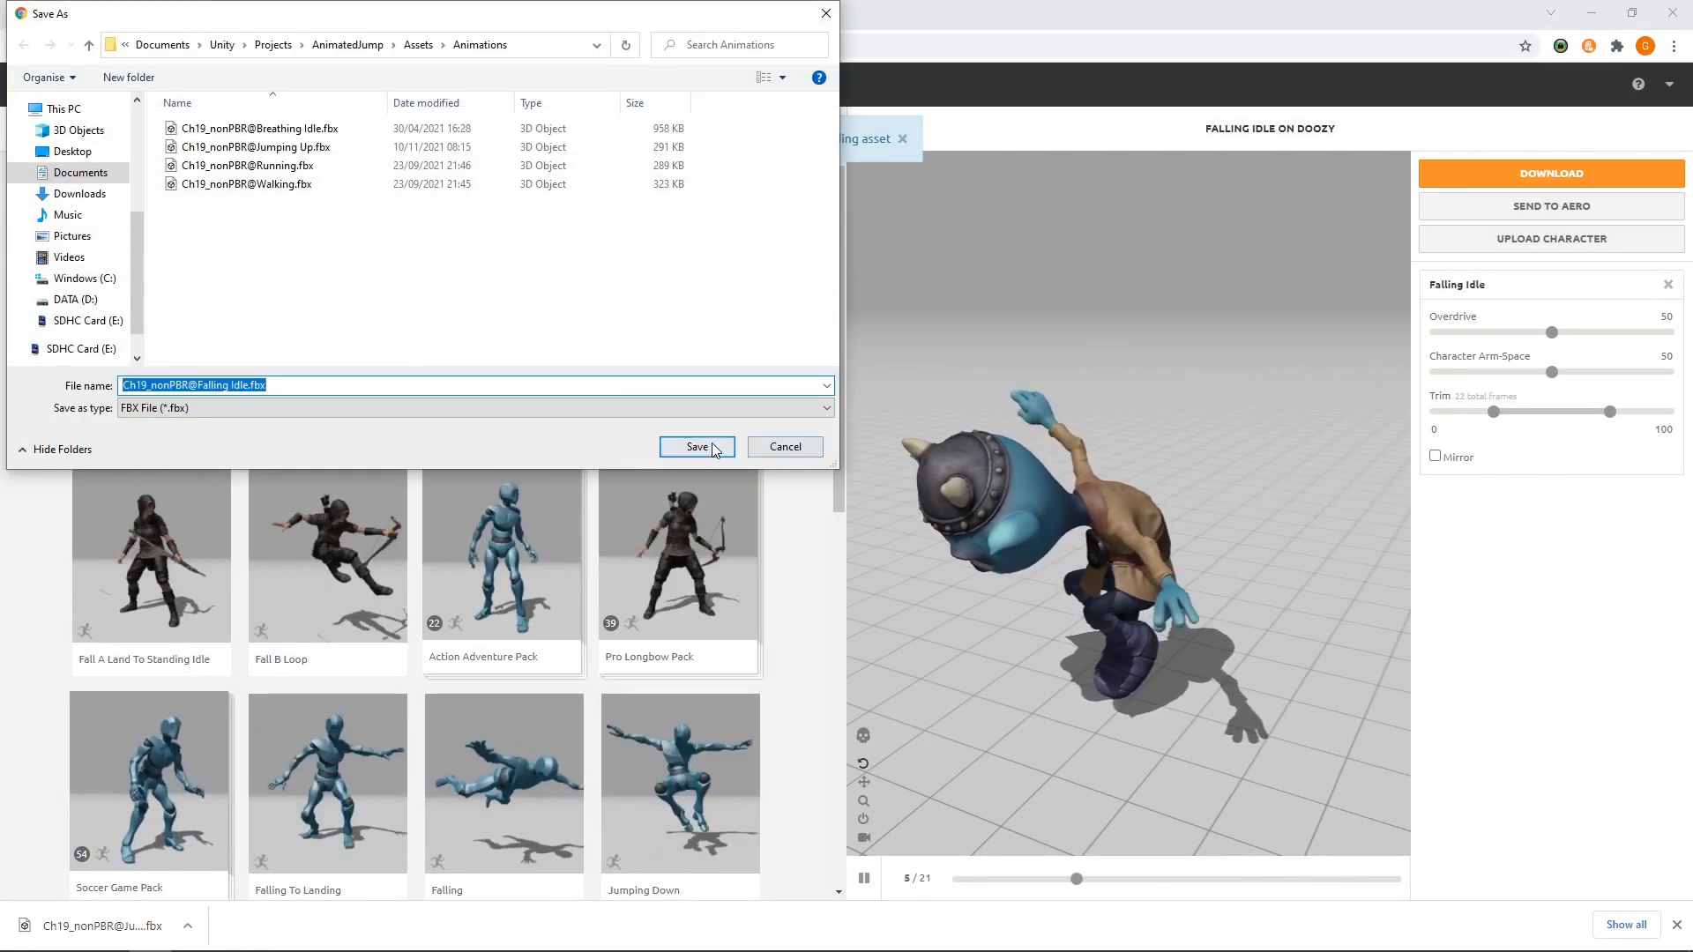
pyautogui.click(697, 447)
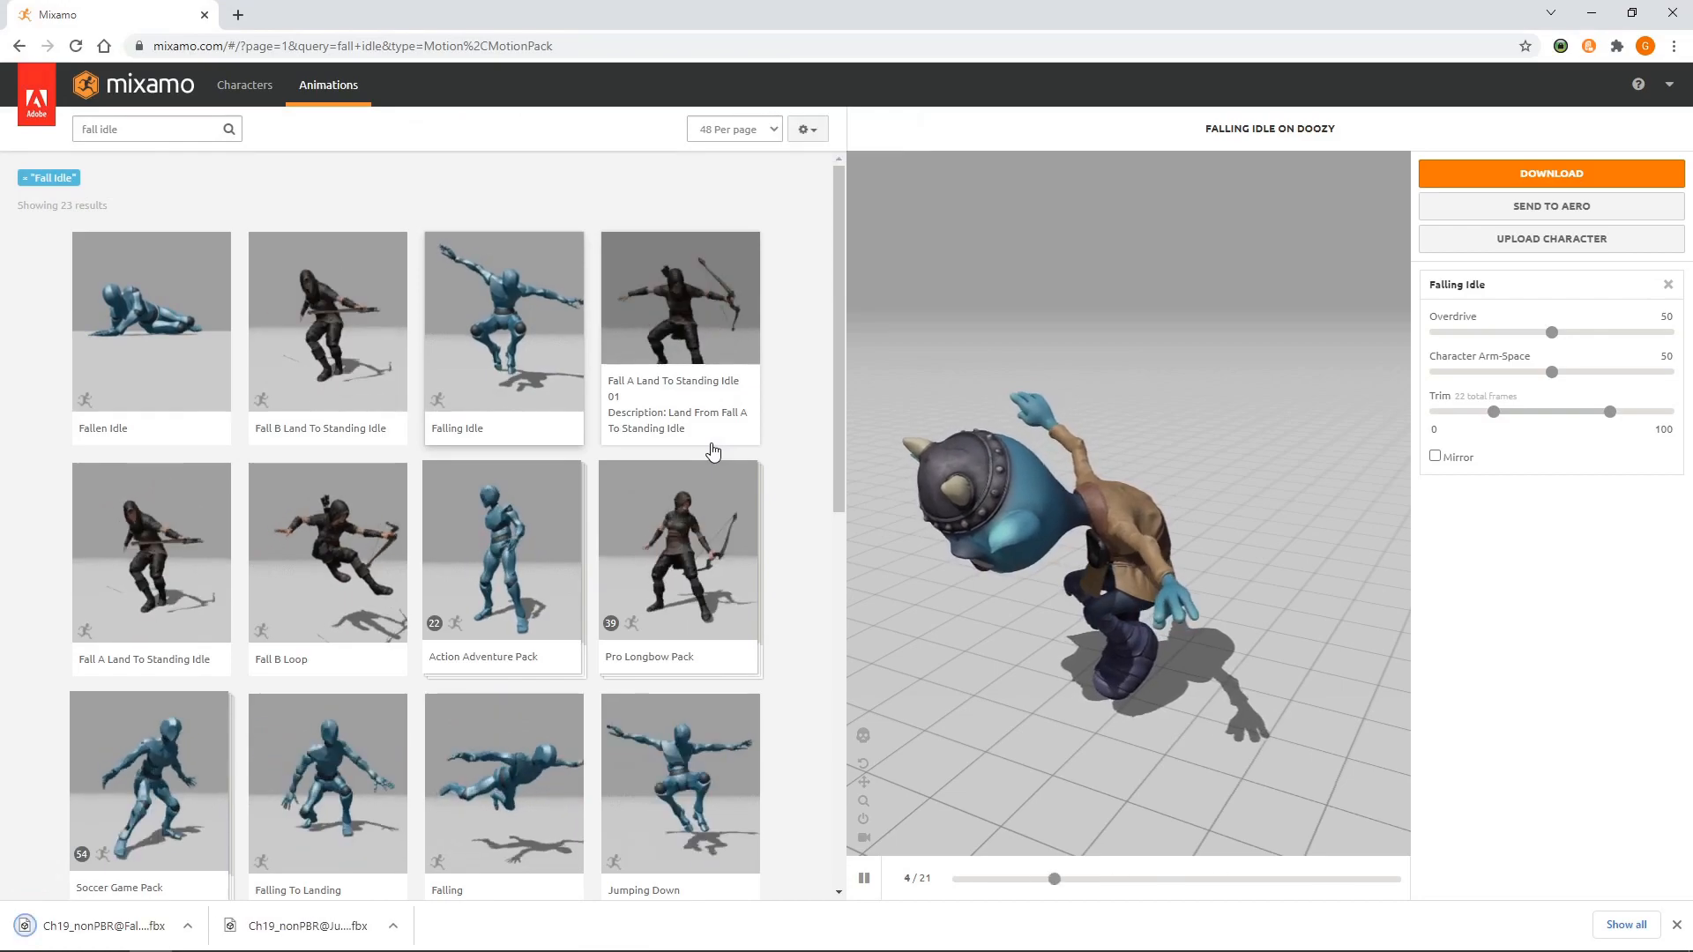
# - Search the animations for "landing" and apply Falling To Landing to Doozy
pyautogui.doubleClick(143, 130)
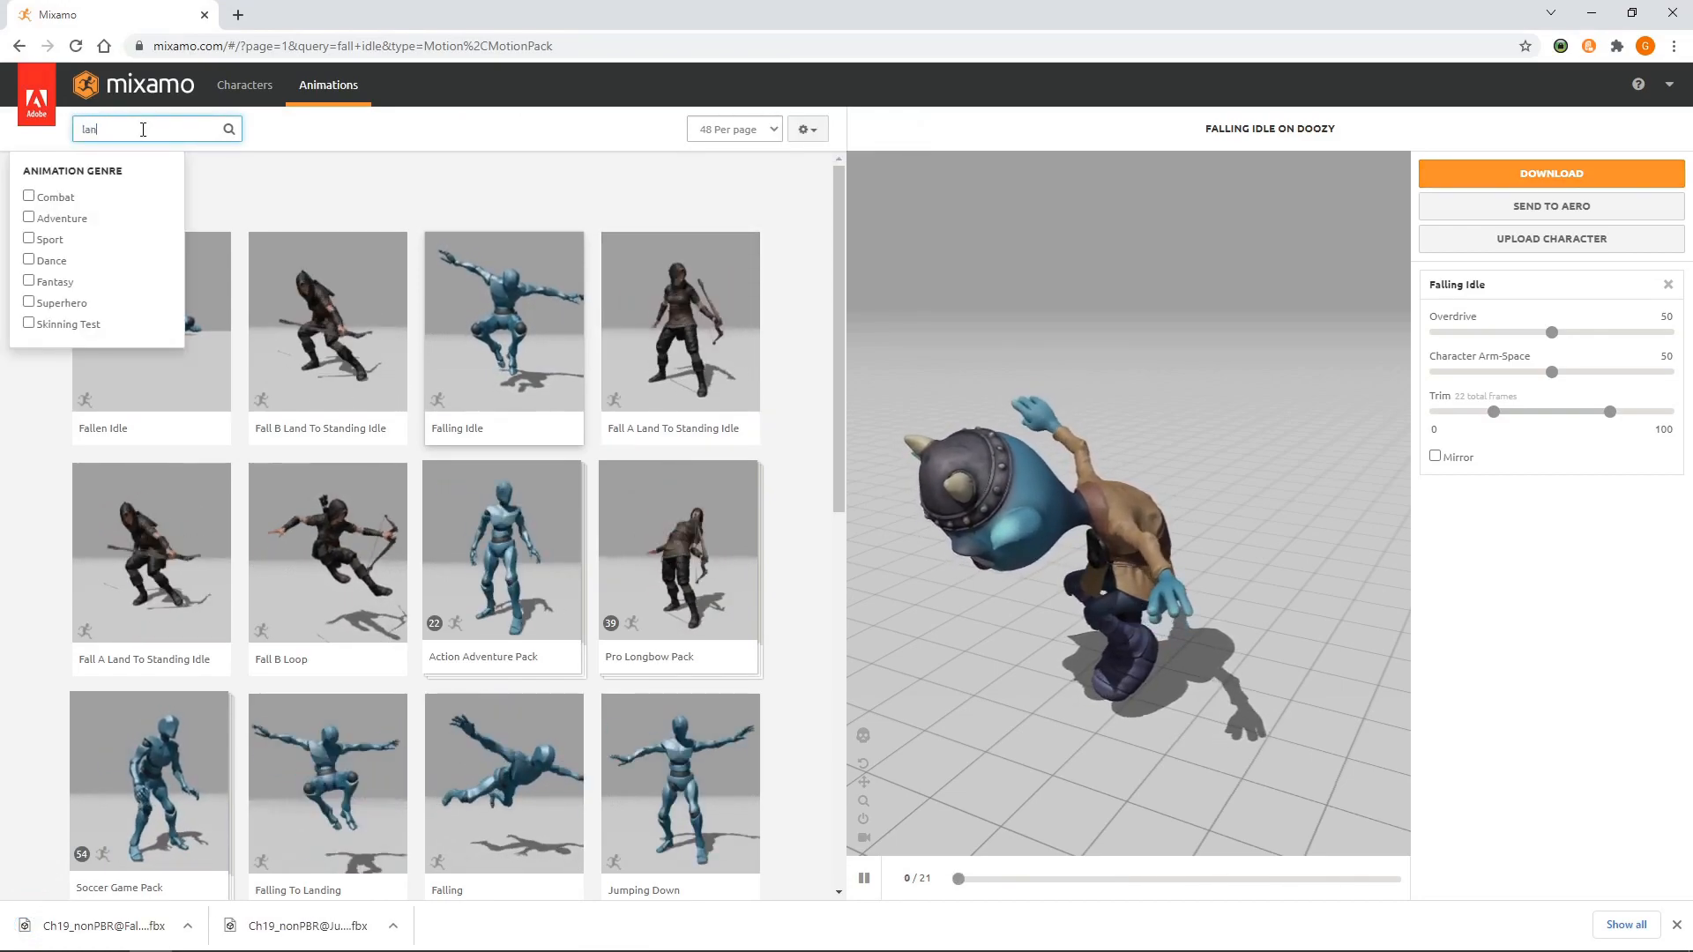
pyautogui.click(291, 130)
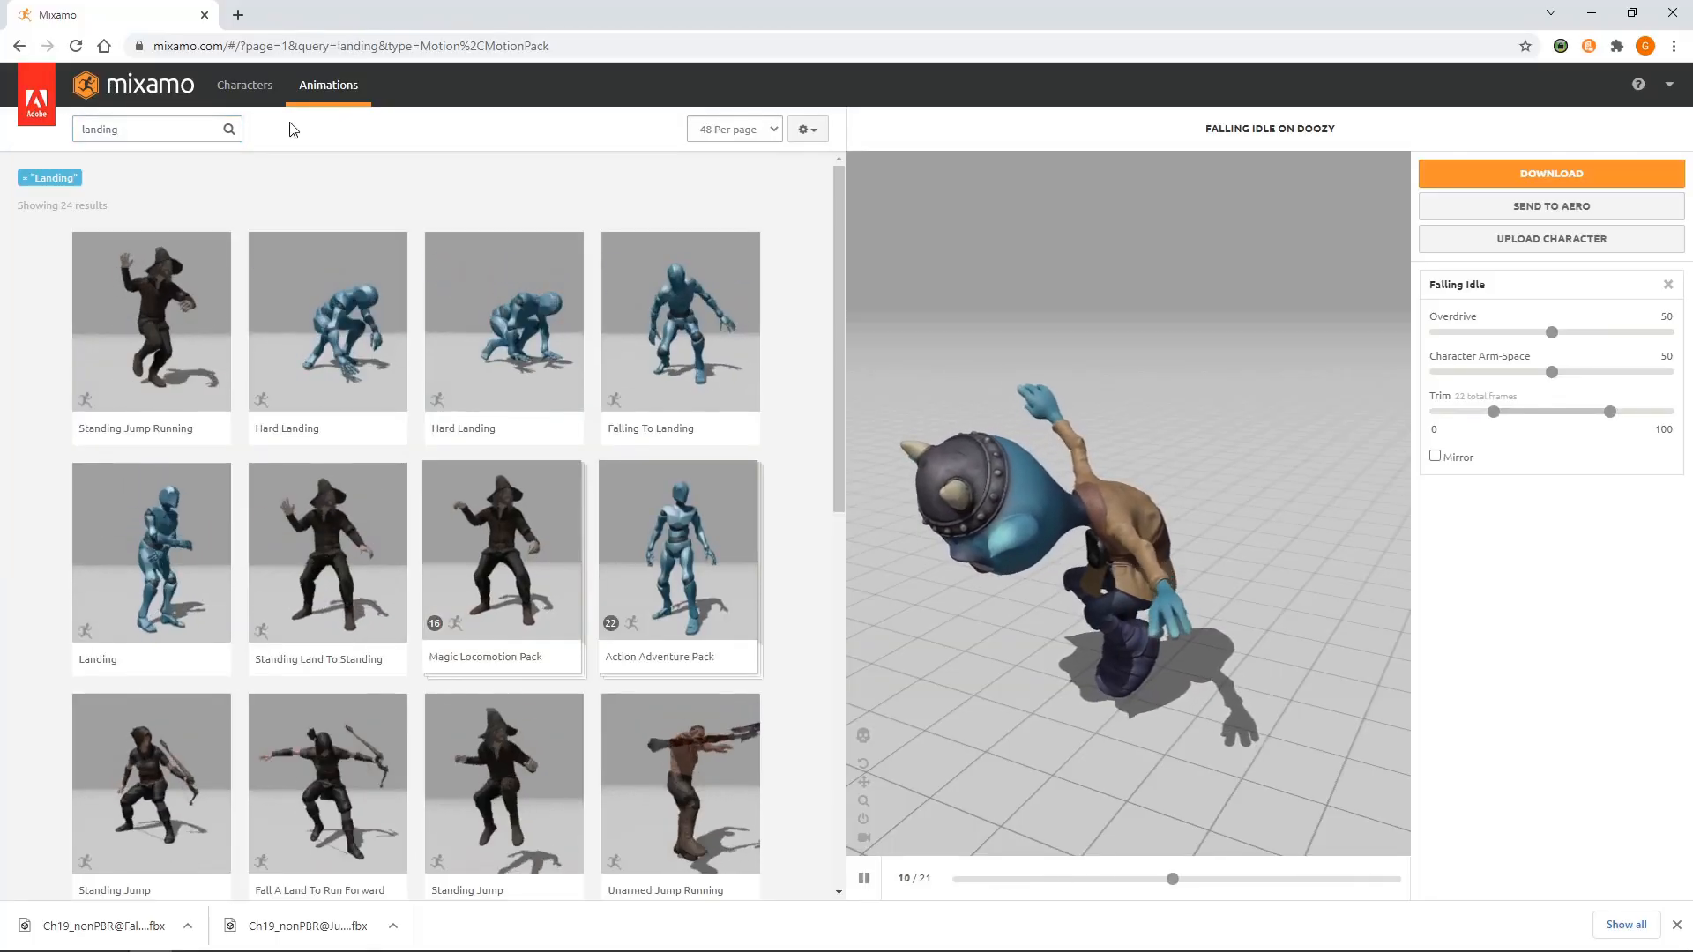
pyautogui.click(675, 313)
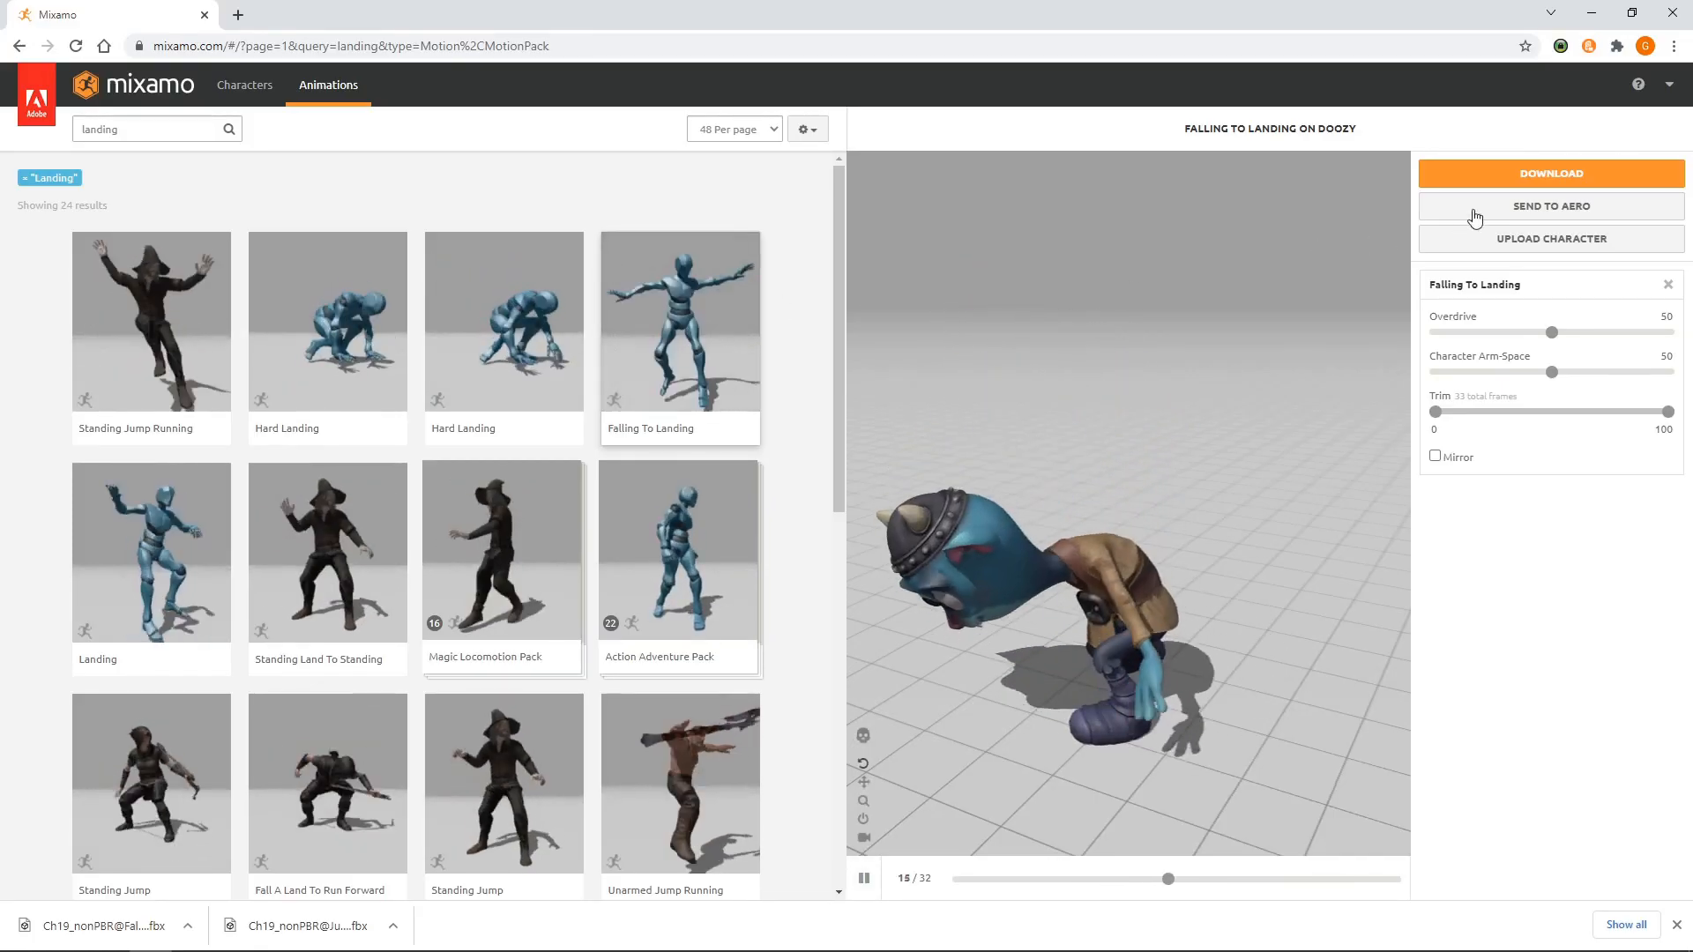
# - Download Falling To Landing as FBX for Unity without skin and save the file
pyautogui.click(1537, 181)
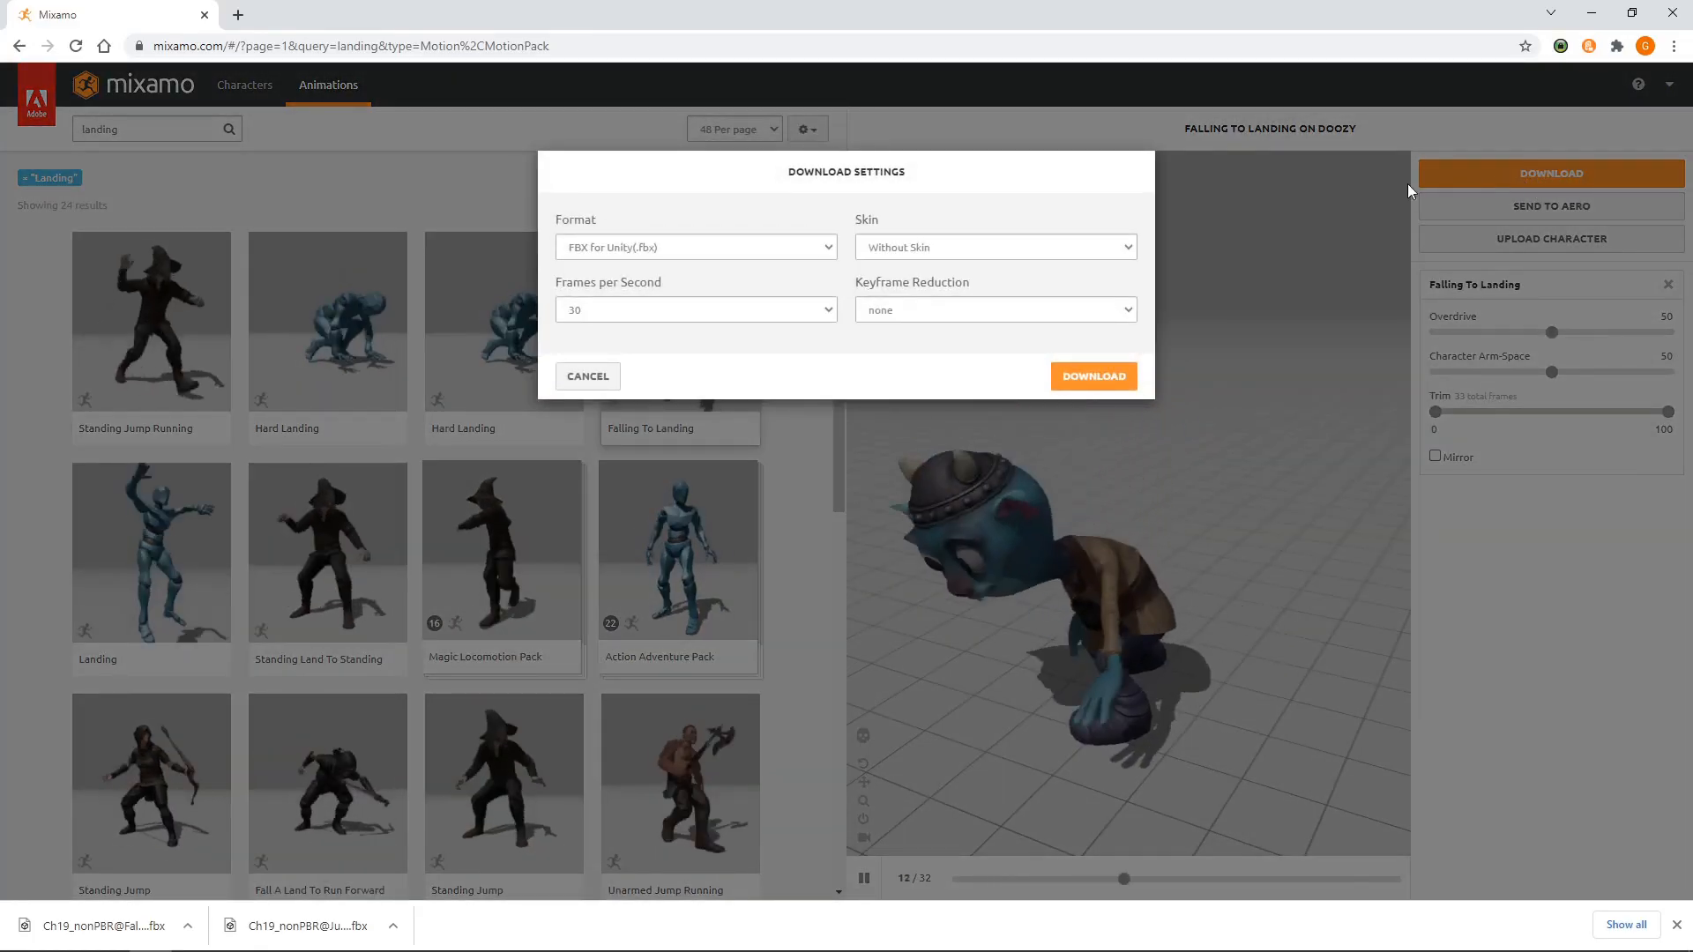
pyautogui.click(1115, 375)
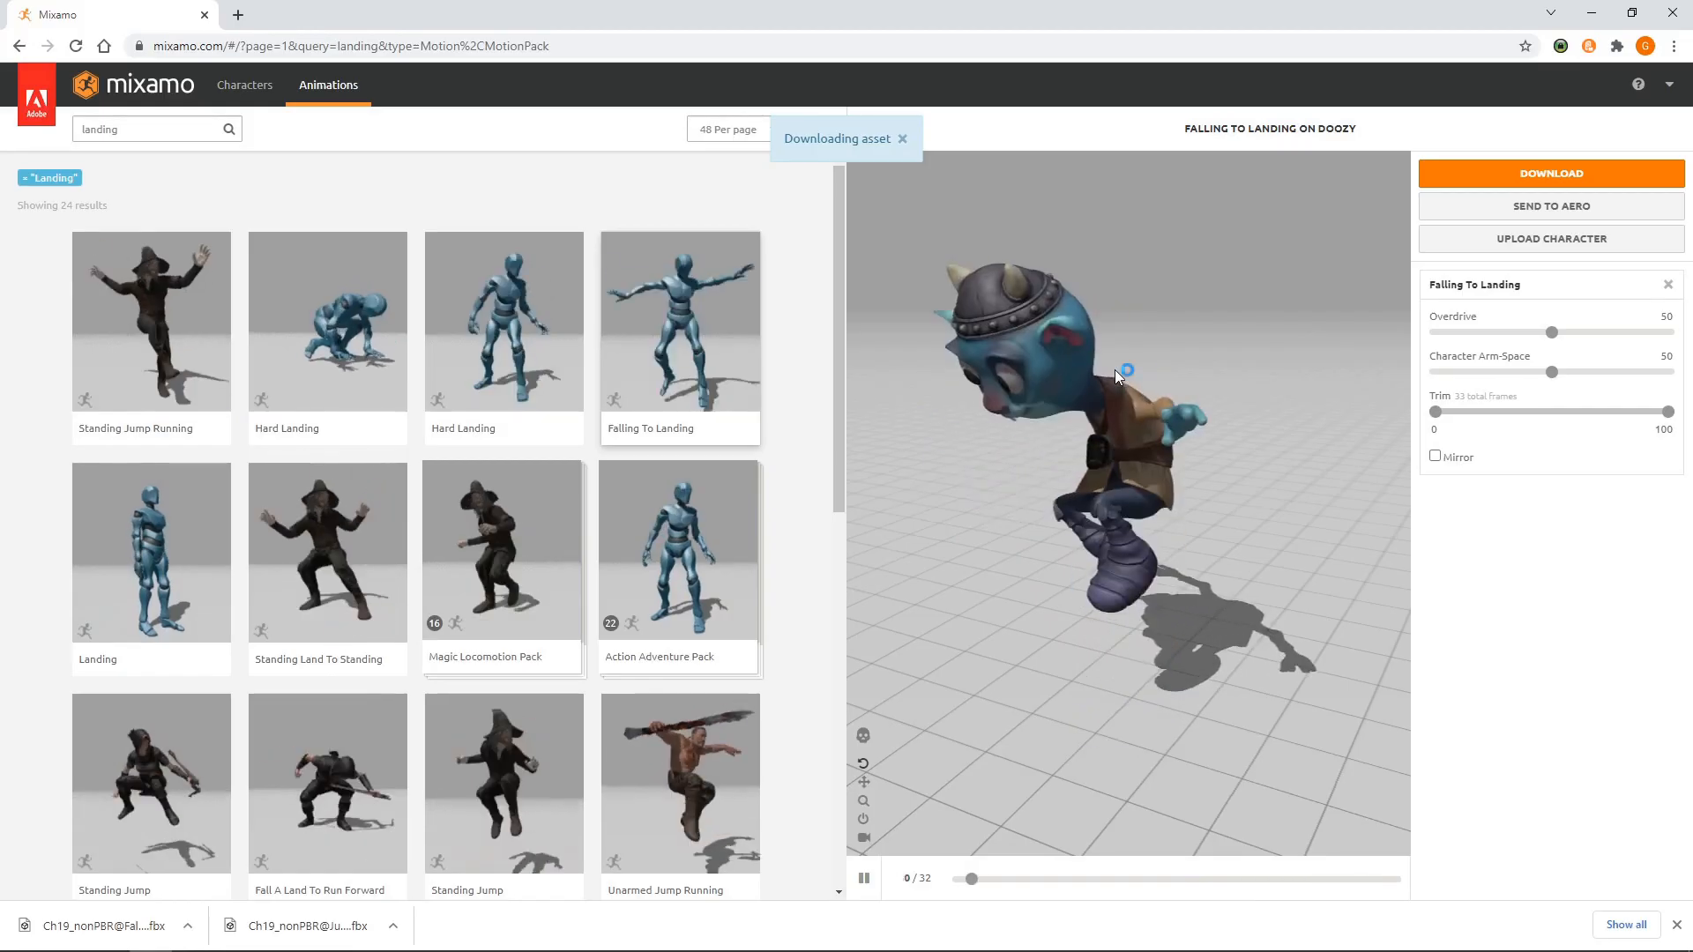
pyautogui.click(693, 445)
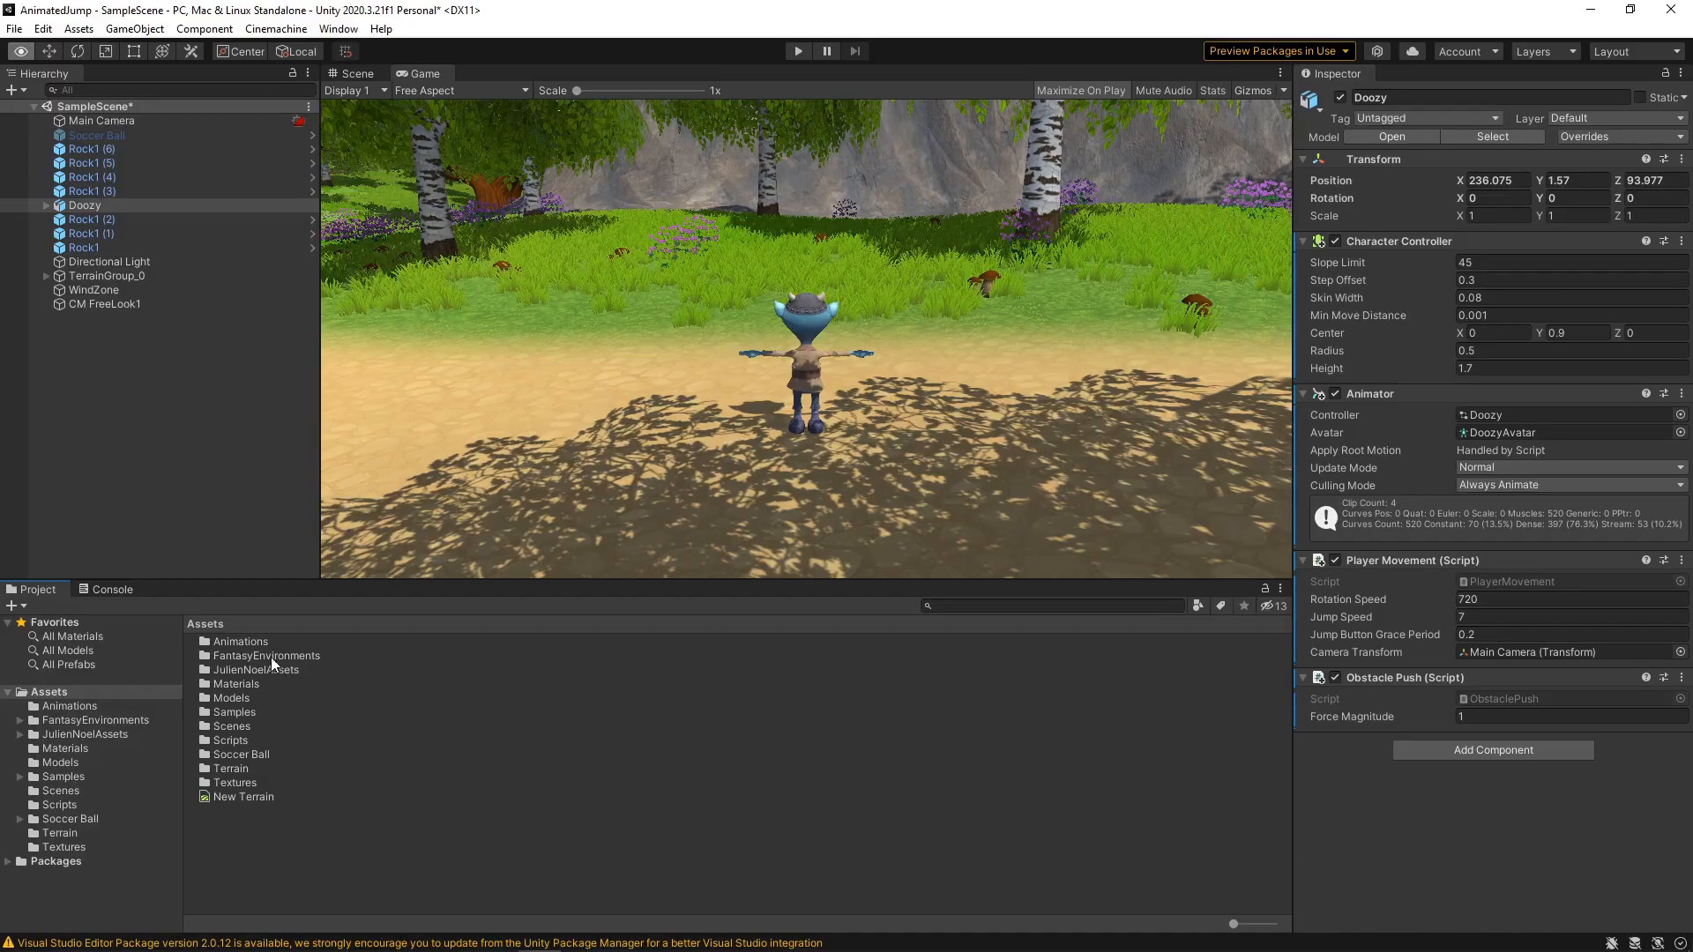
# - Set the rig animation type to Humanoid for the Falling Idle, Falling To Landing and Jumping Up files in the Animations folder
pyautogui.doubleClick(252, 640)
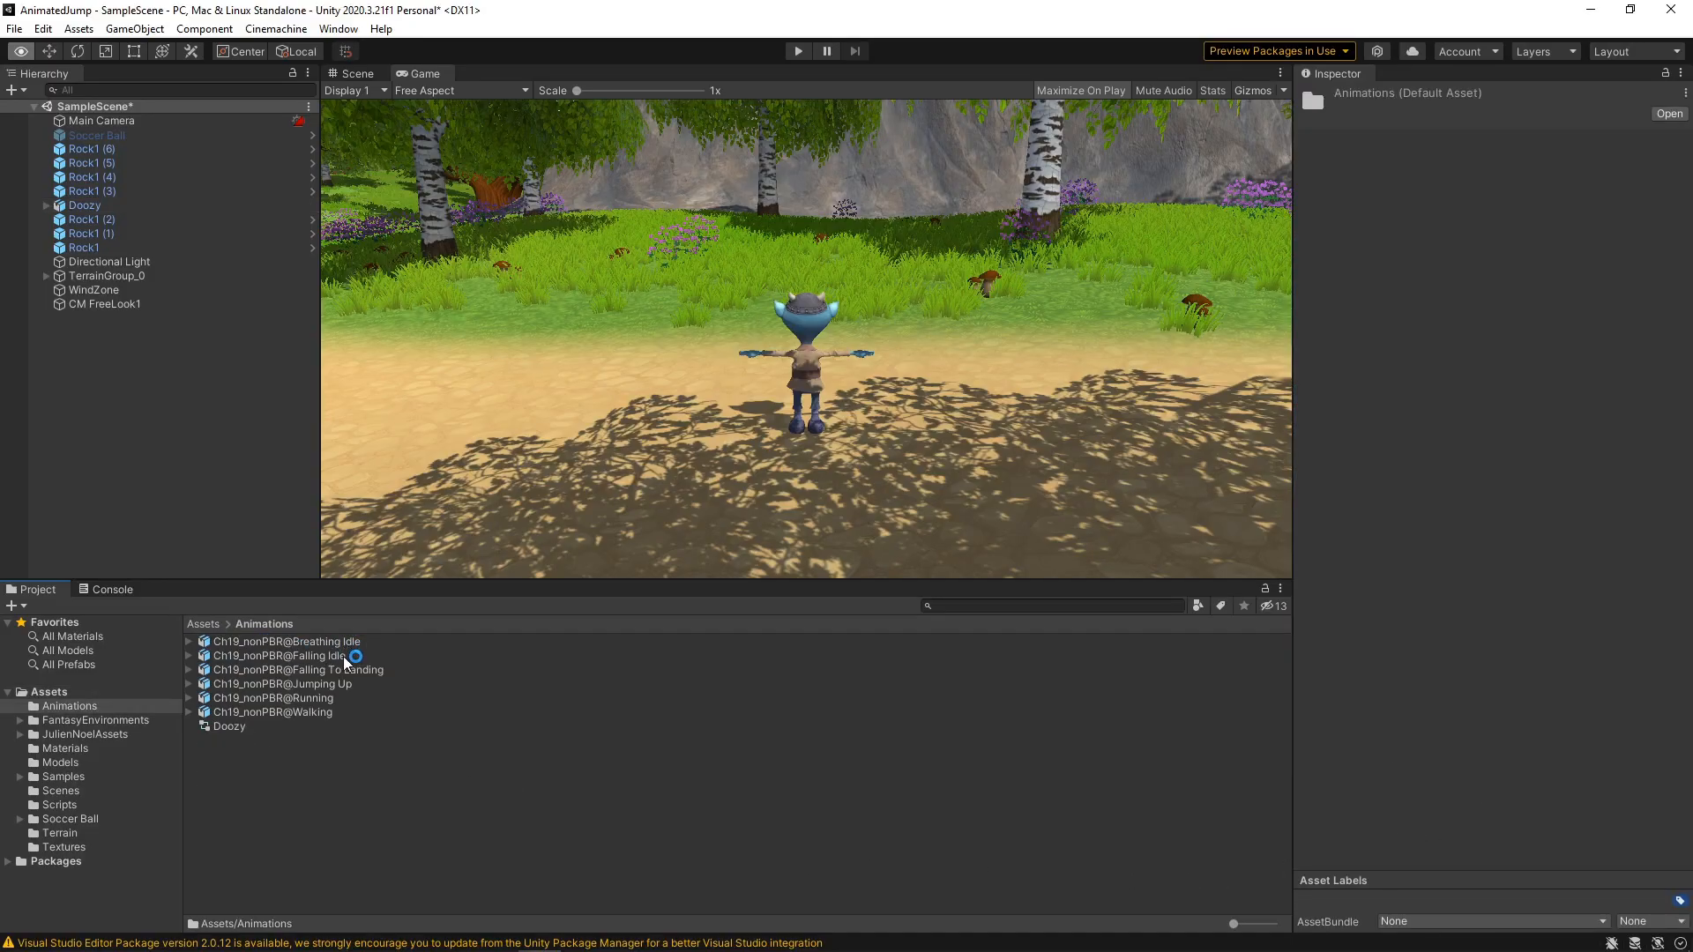
pyautogui.click(337, 654)
pyautogui.keyDown('shift'); pyautogui.click(337, 670); pyautogui.keyUp('shift')
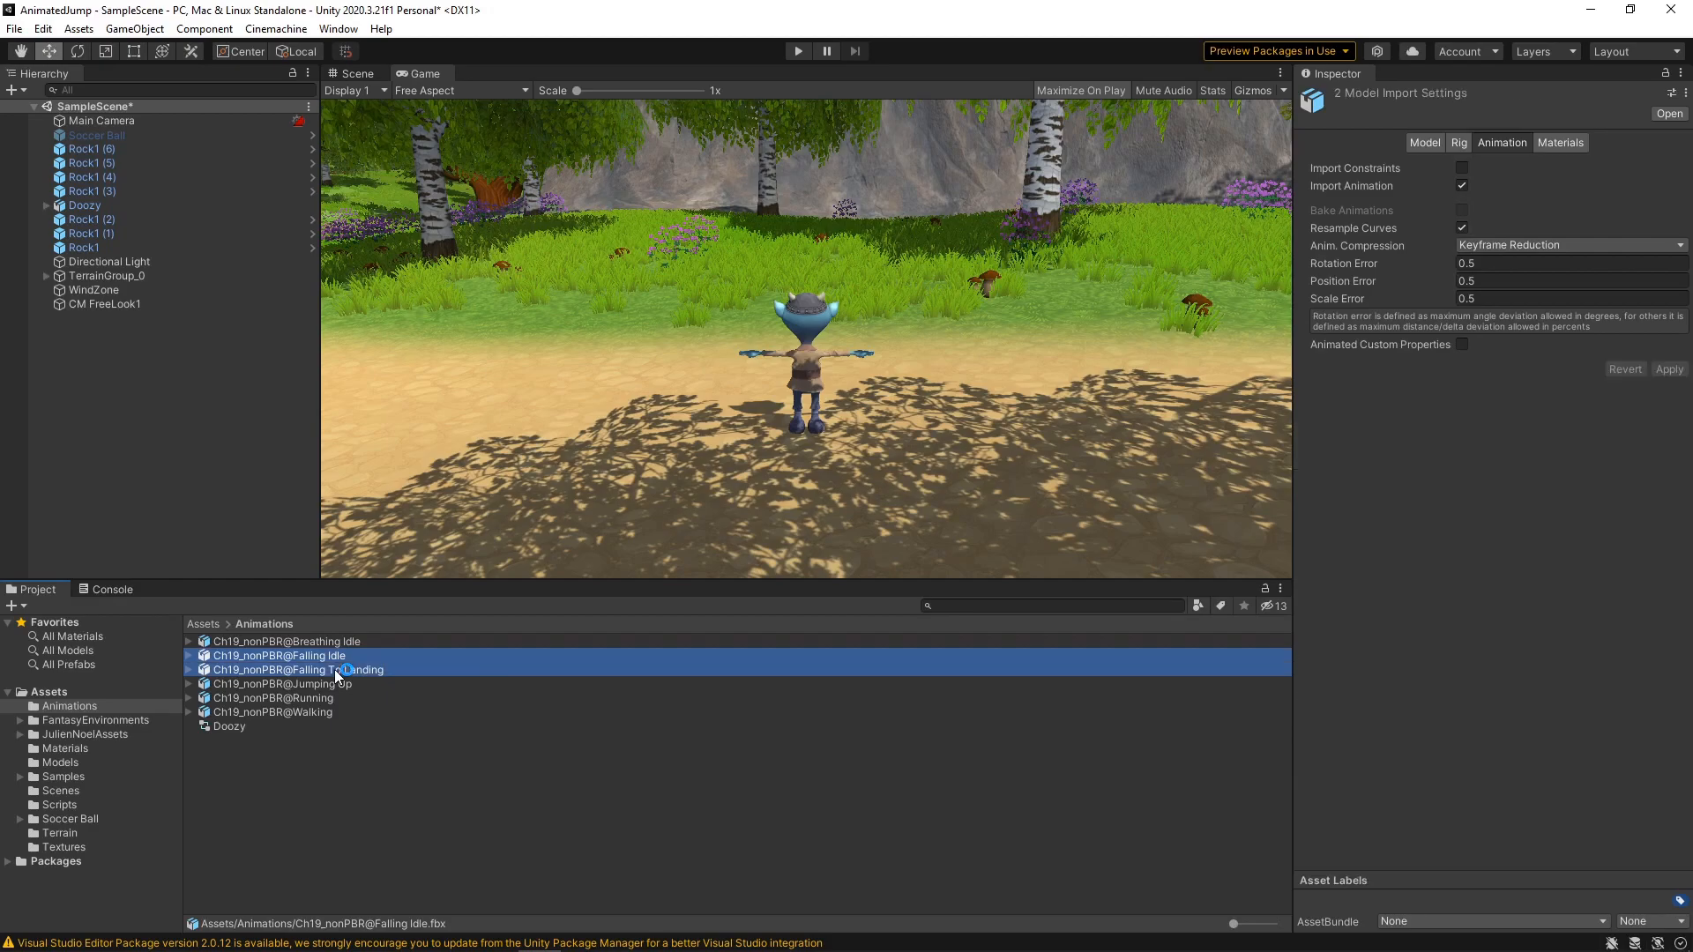
pyautogui.keyDown('shift'); pyautogui.click(332, 684); pyautogui.keyUp('shift')
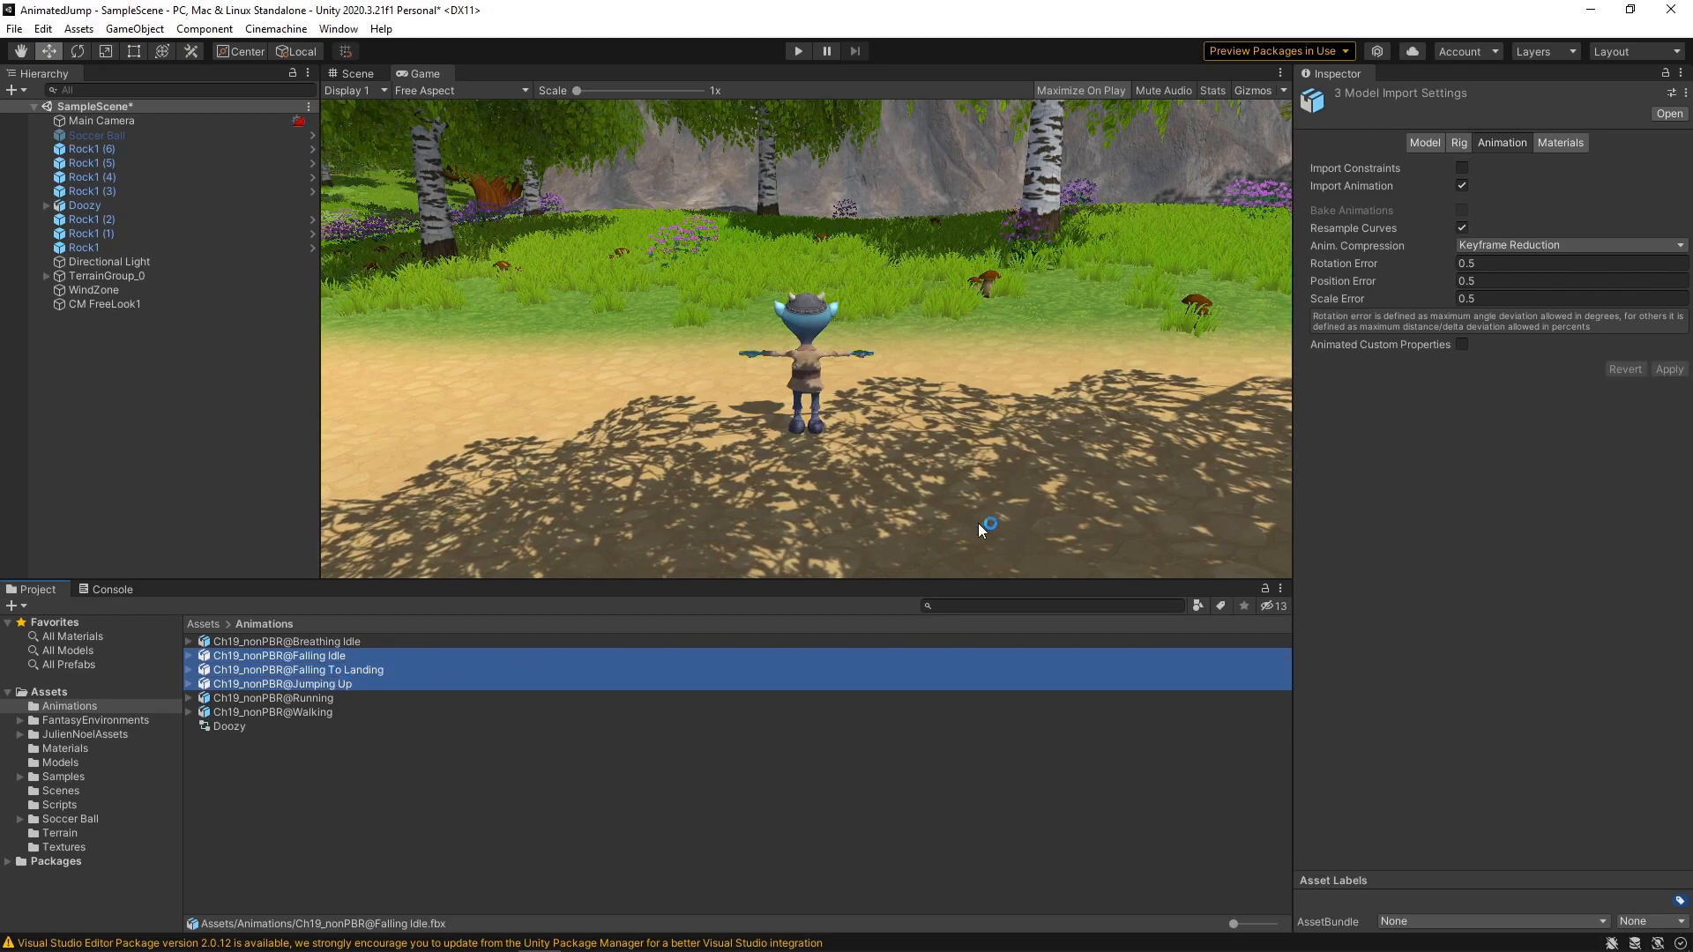
pyautogui.click(1457, 144)
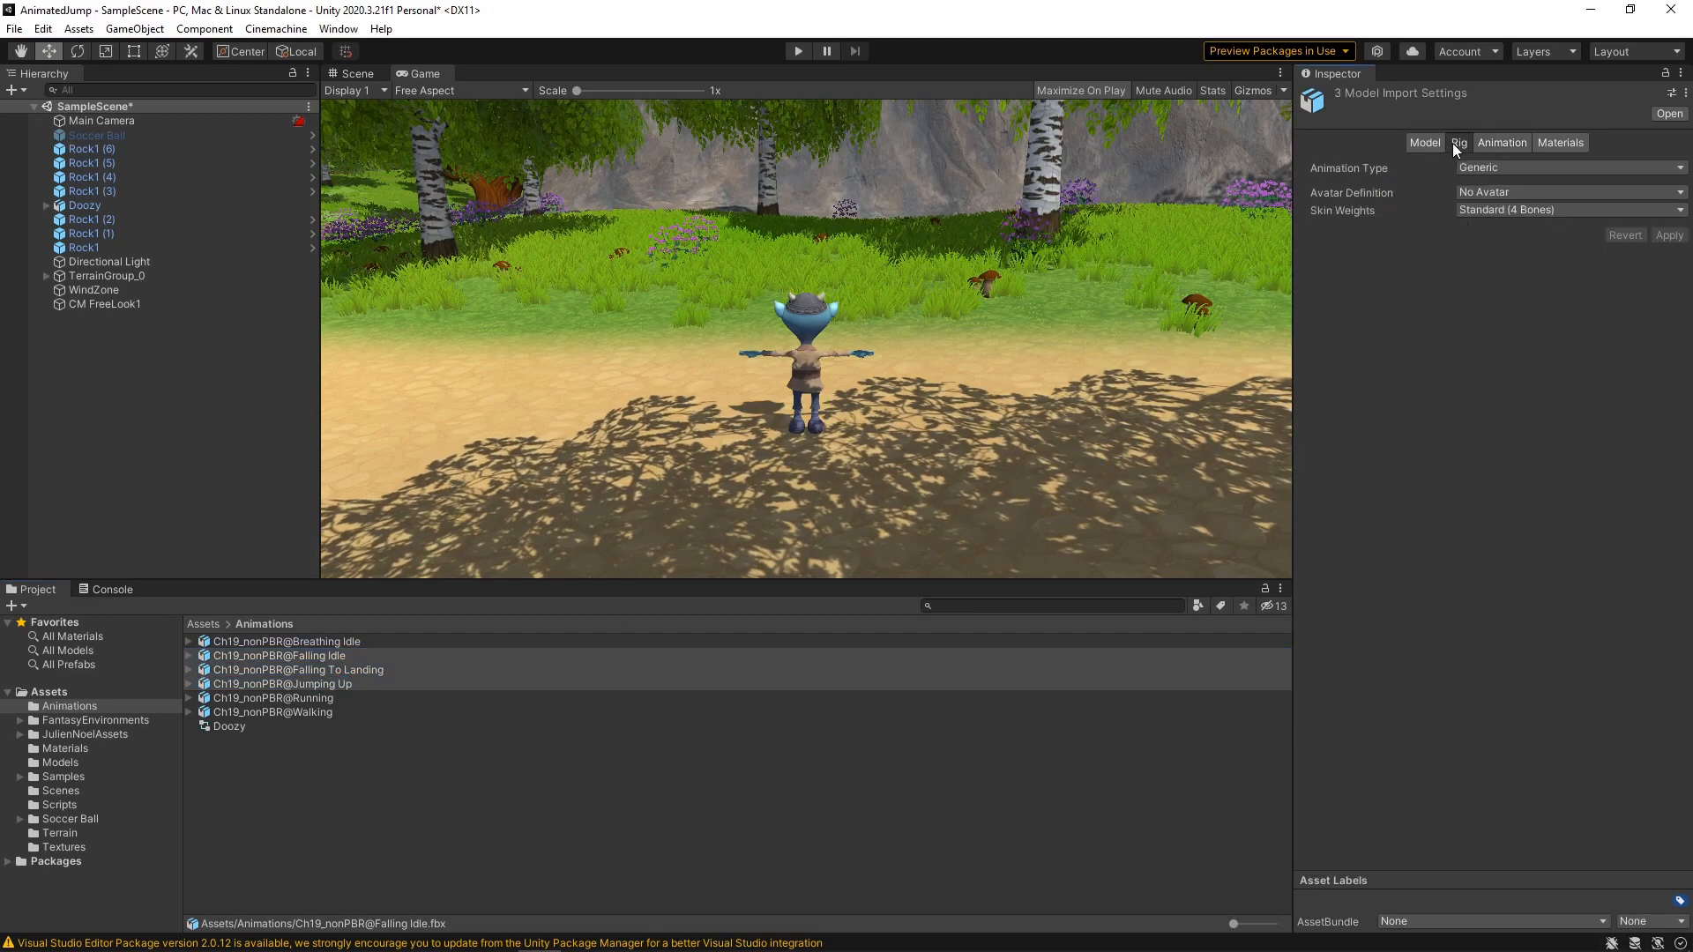
pyautogui.click(1478, 167)
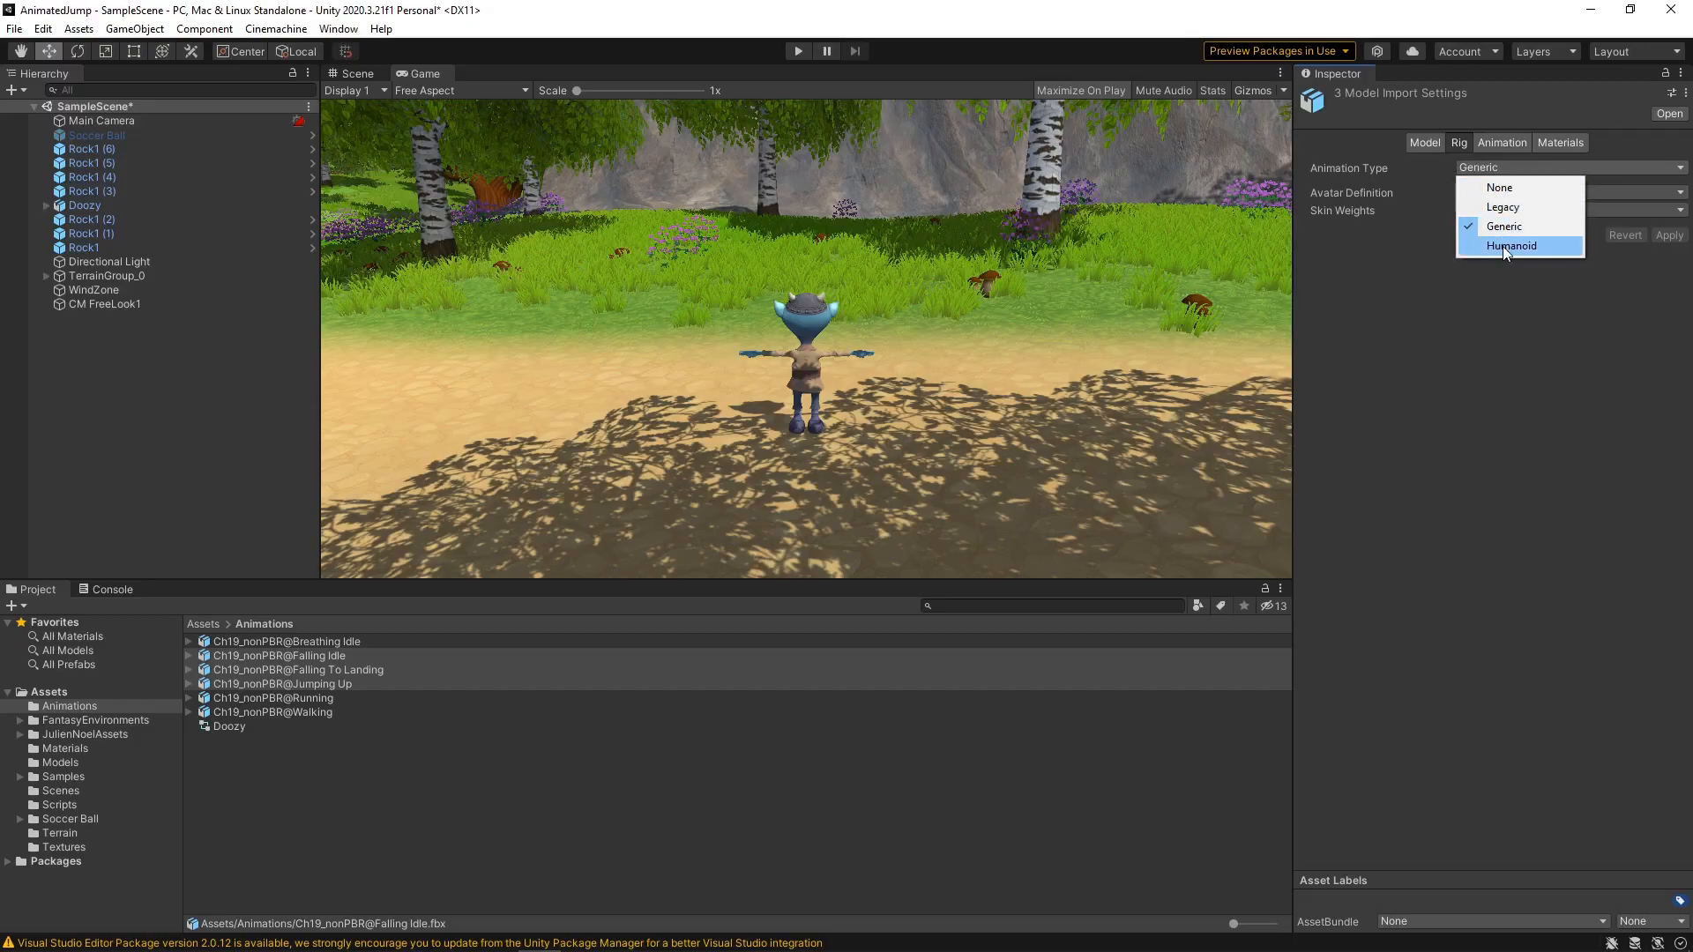
pyautogui.click(1503, 246)
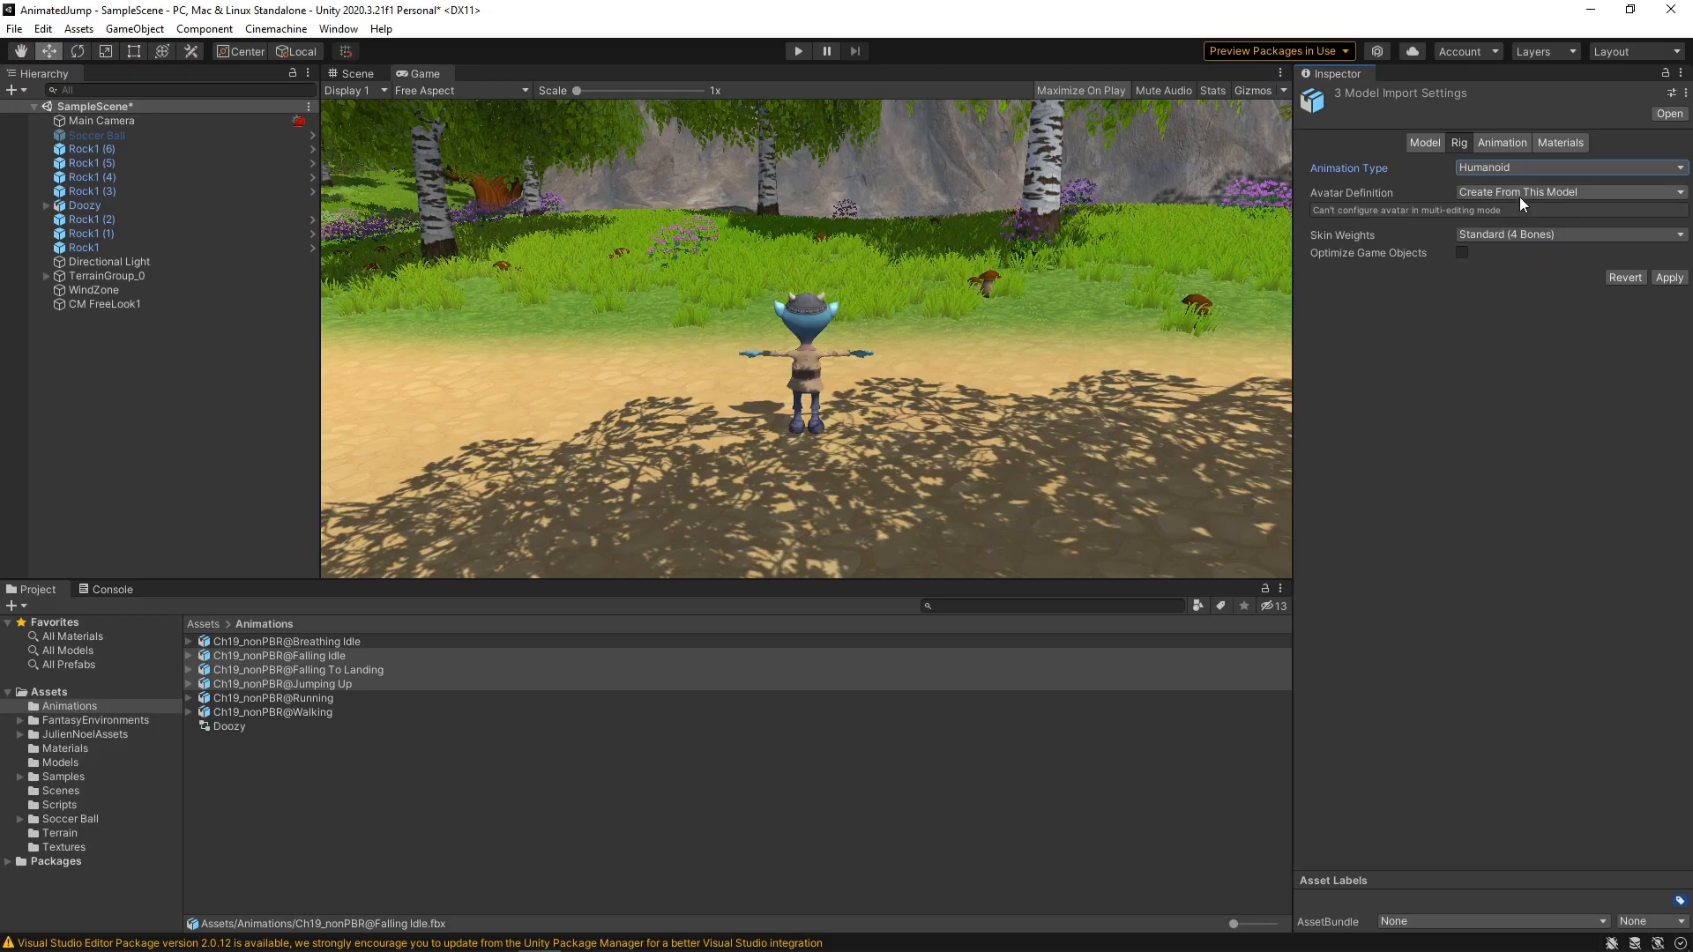
# - Set the three files' avatar definition to Copy From Other Avatar with DoozyAvatar as the source, and apply the rig settings
pyautogui.click(1520, 192)
pyautogui.click(1520, 251)
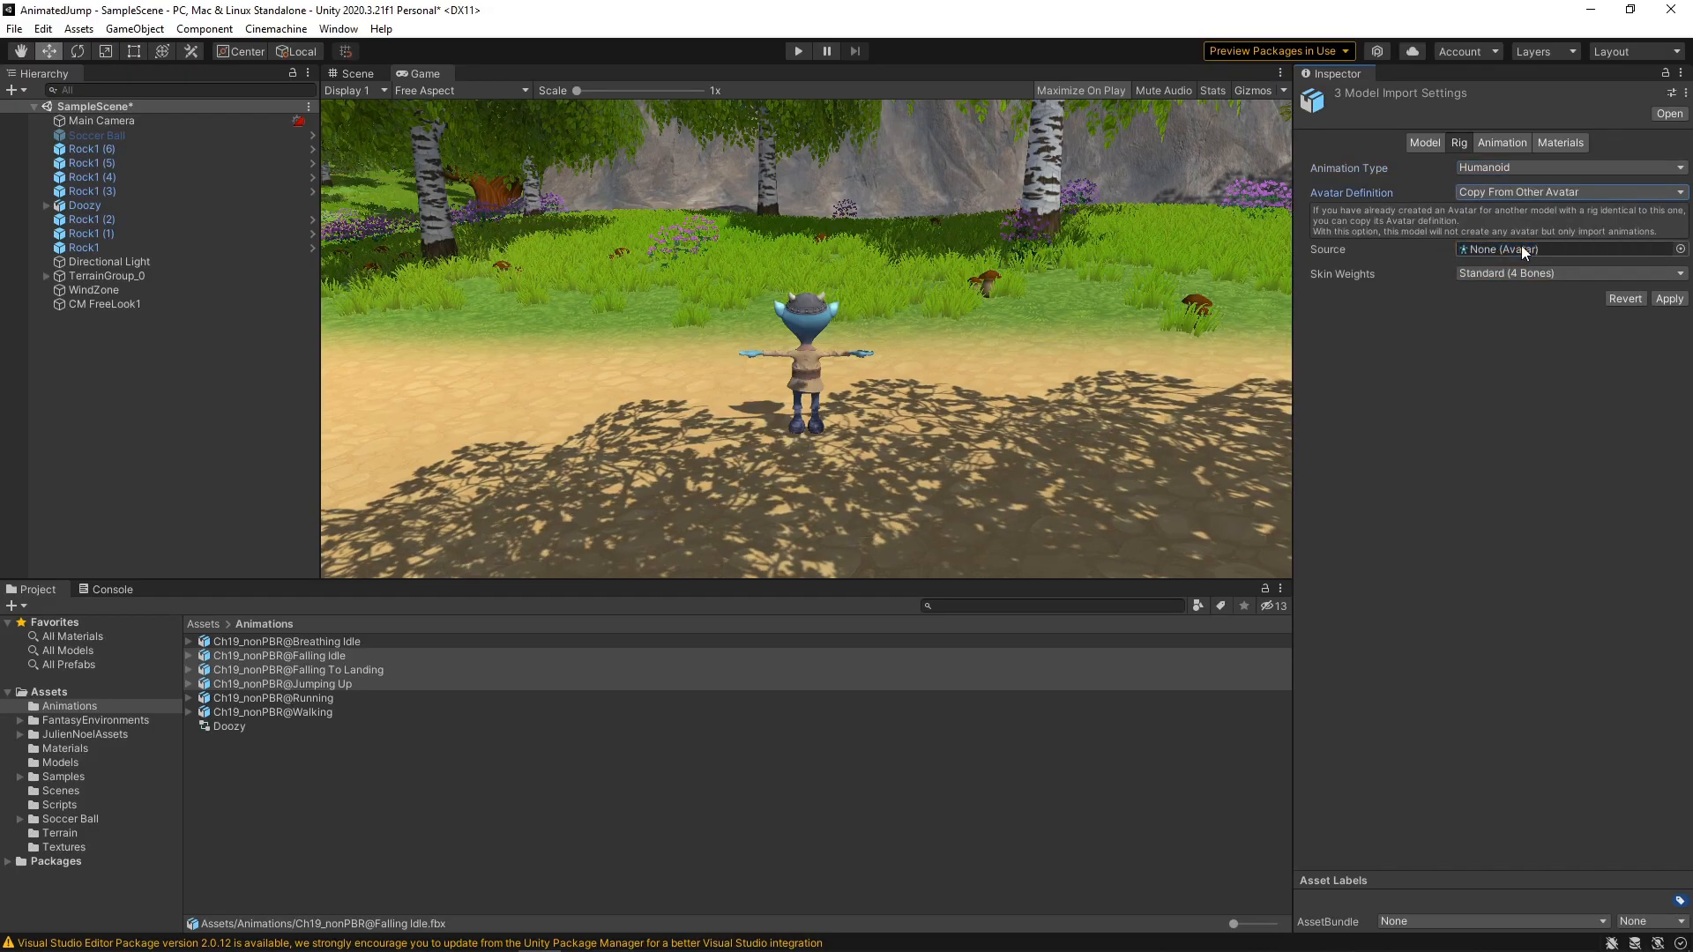
pyautogui.click(1678, 250)
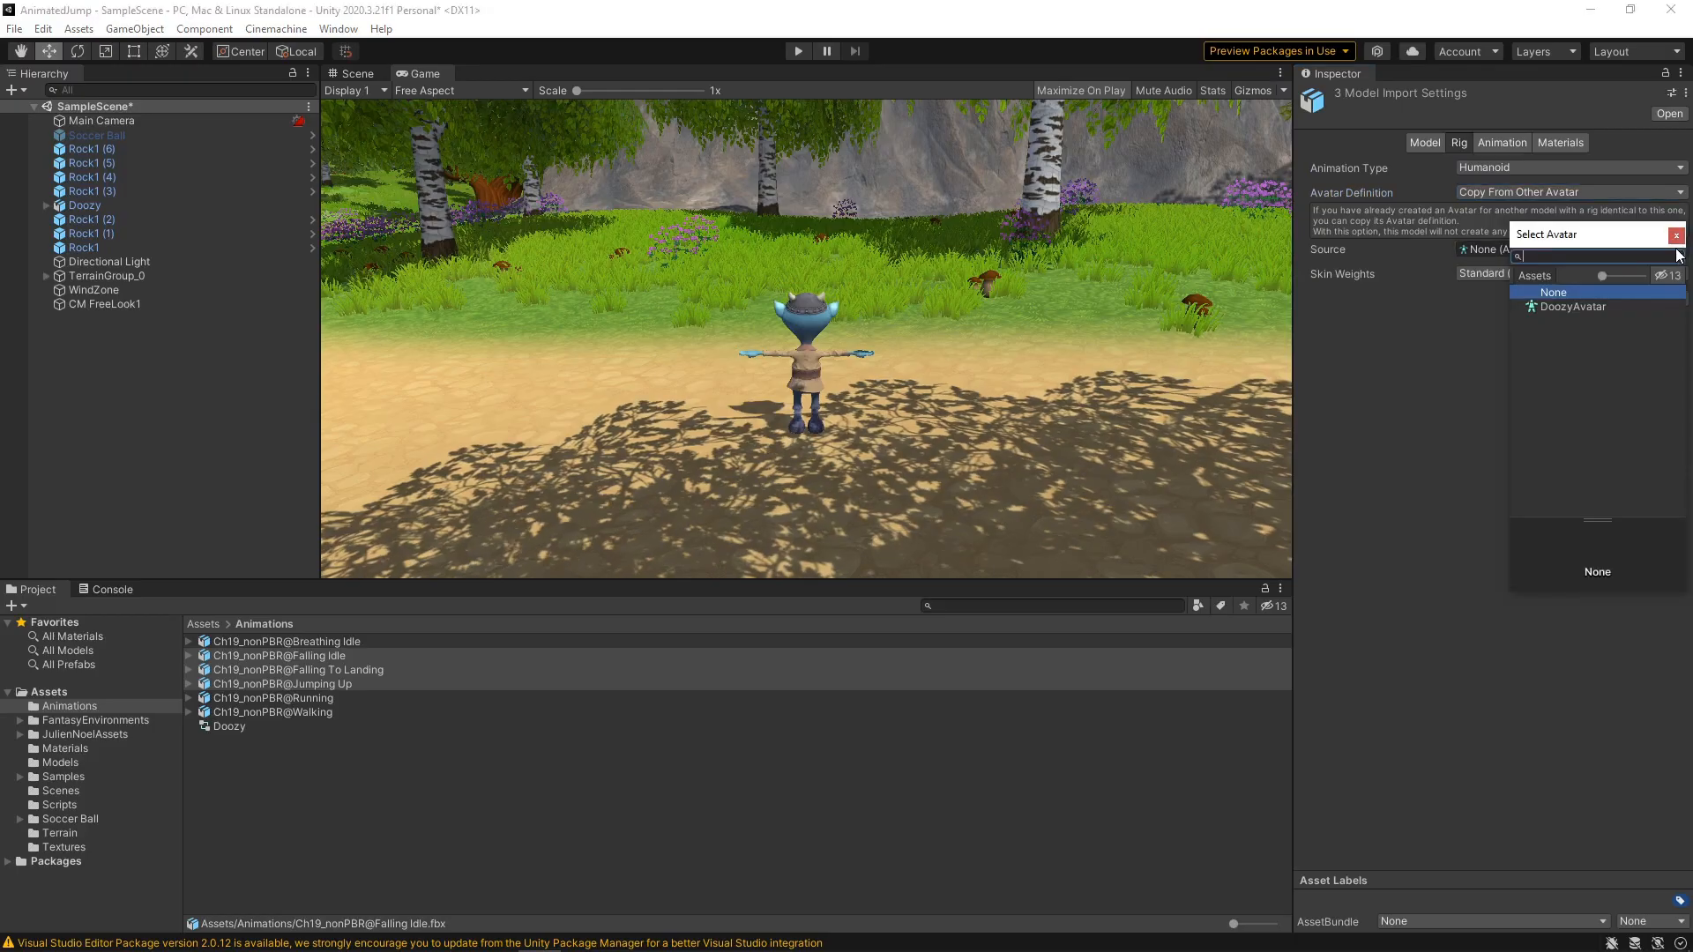
pyautogui.doubleClick(1582, 306)
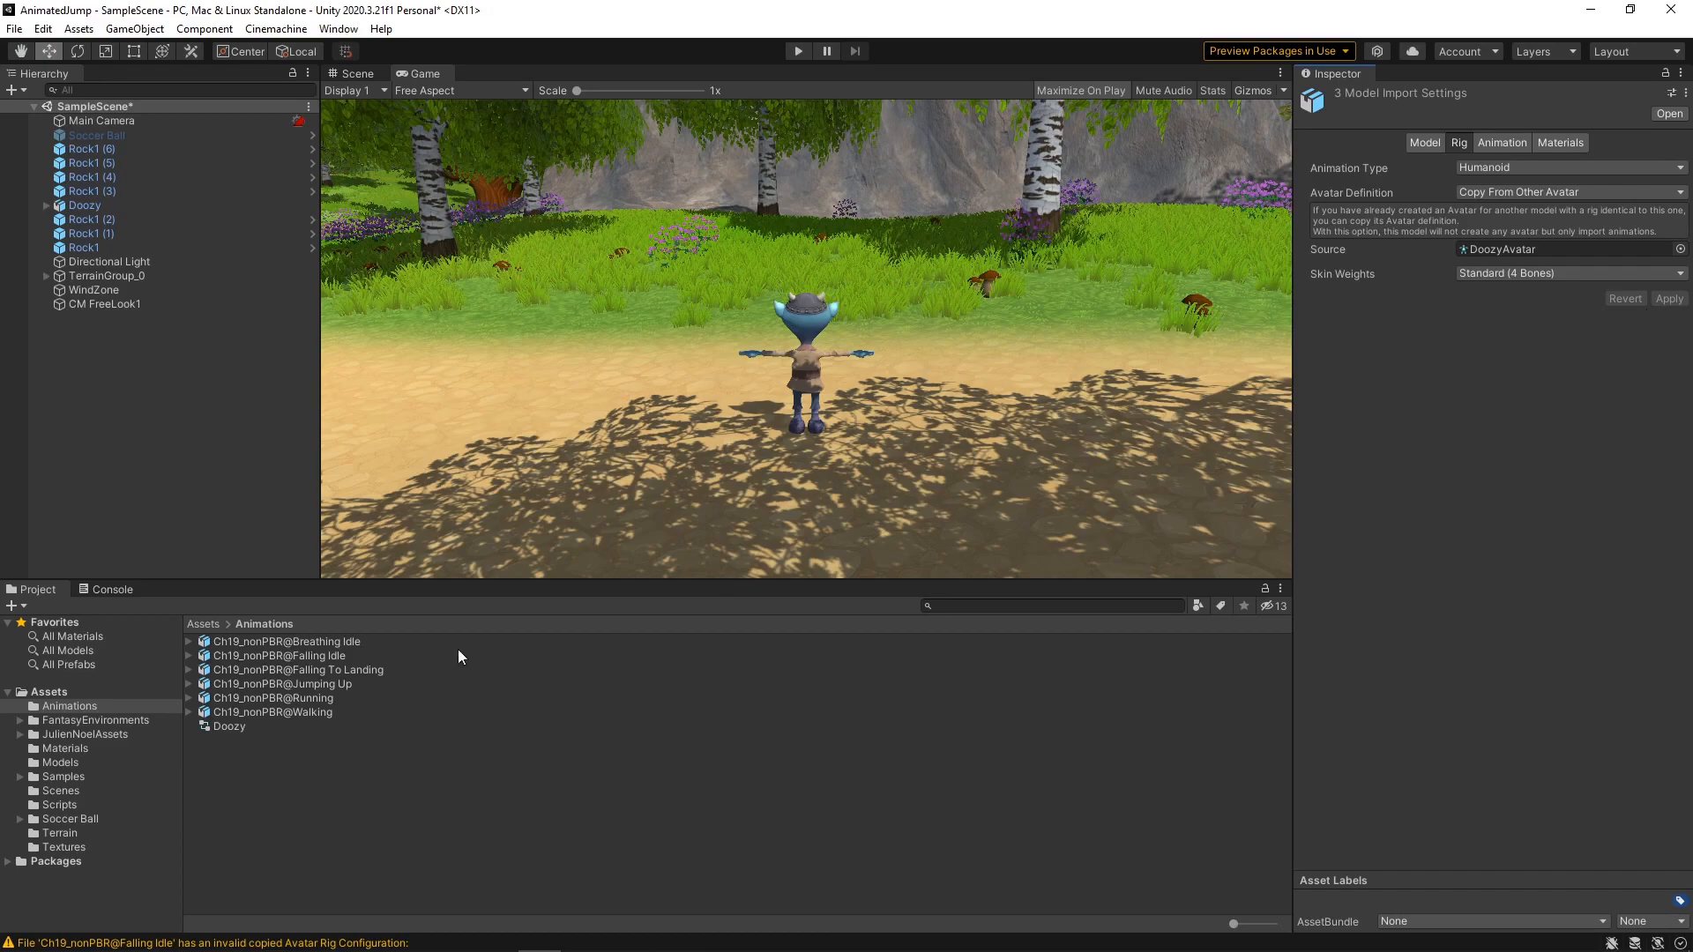
# - Enable Loop Time and Loop Pose for the Falling Idle clip
pyautogui.click(335, 660)
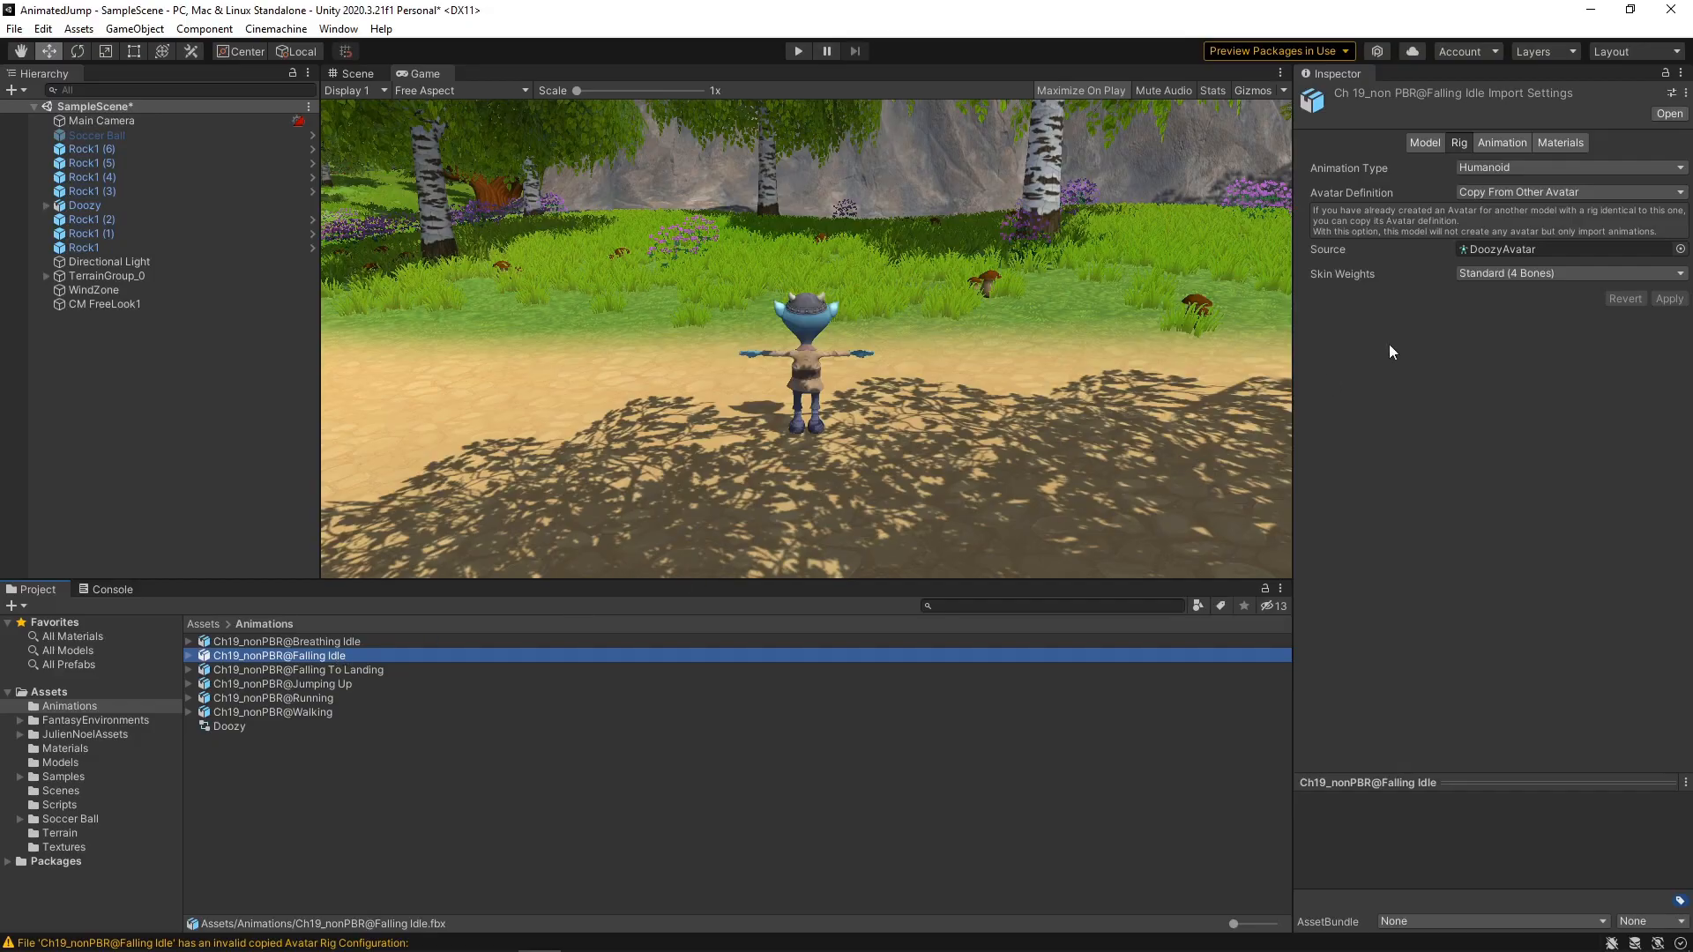
pyautogui.click(1500, 144)
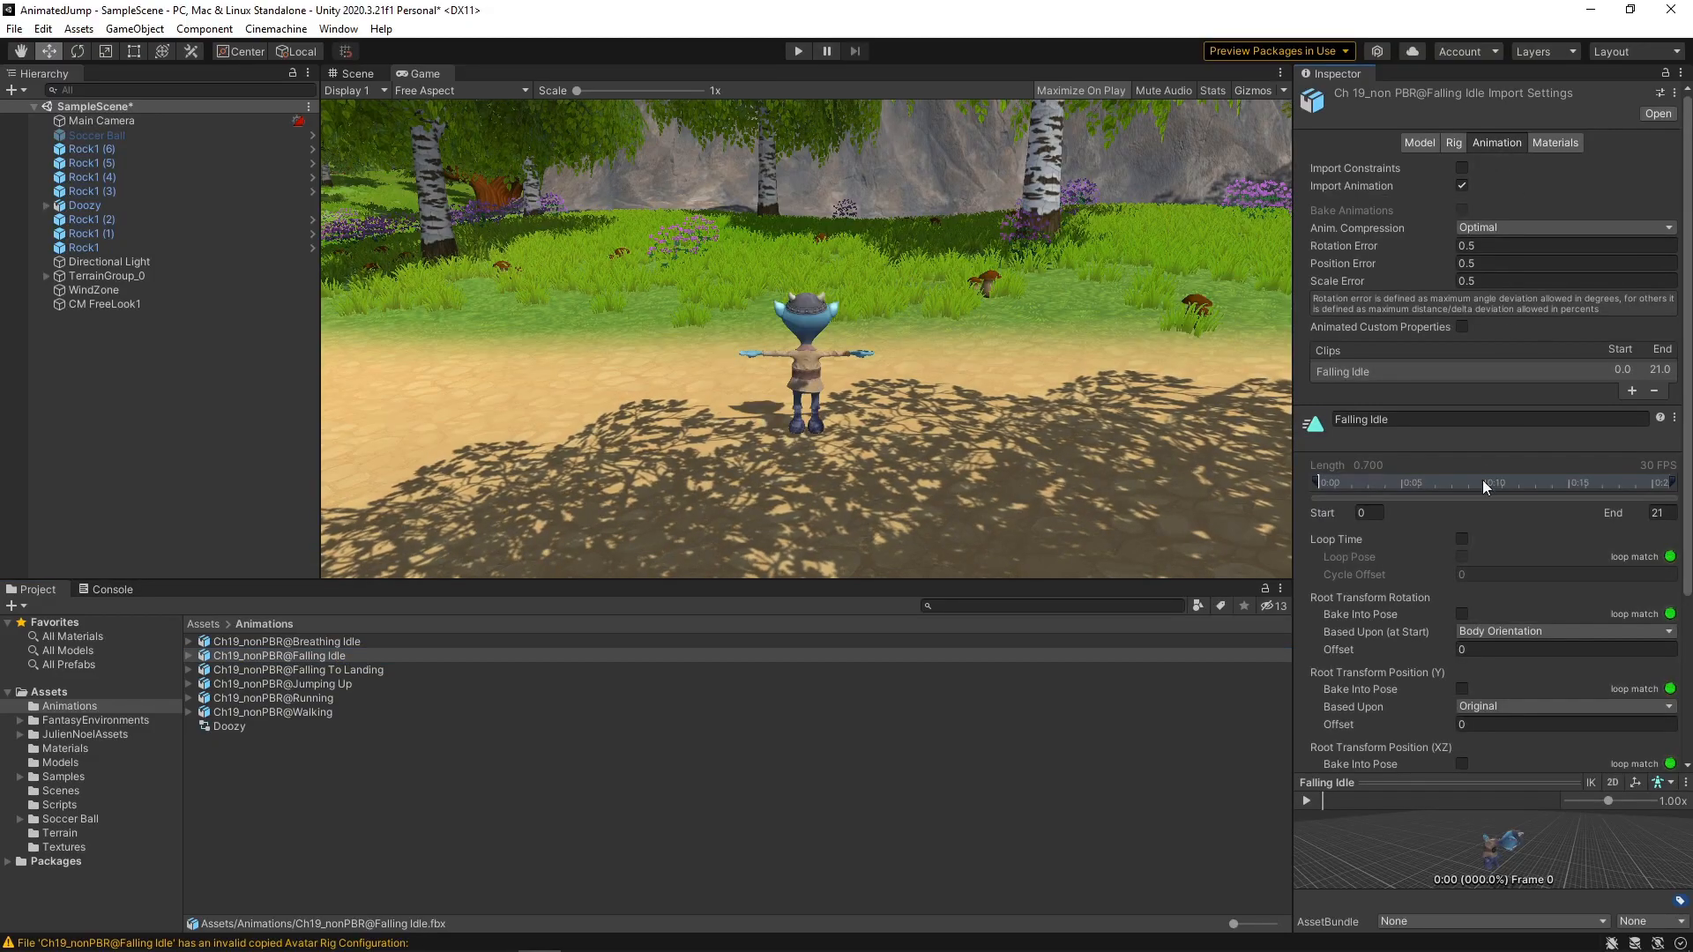
pyautogui.click(1461, 537)
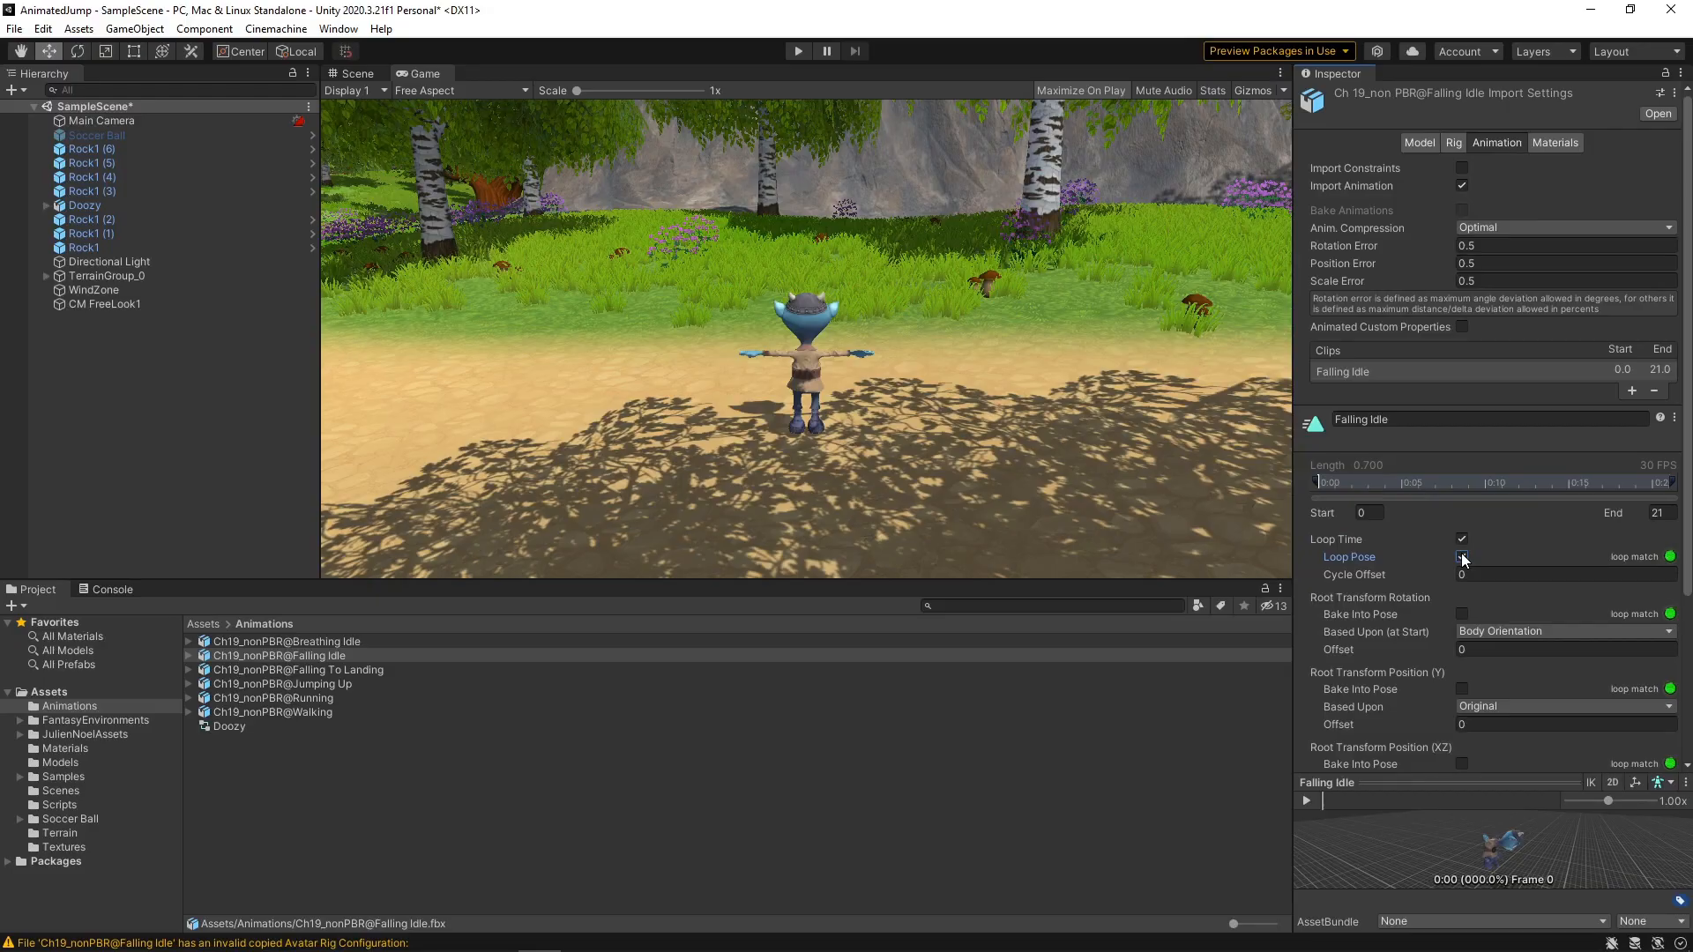
# - Bake Falling Idle's root rotation, Y and XZ position into the pose, base rotation and XZ on Original, and apply
pyautogui.scroll(-3, 1463, 559)
pyautogui.click(1464, 390)
pyautogui.click(1462, 466)
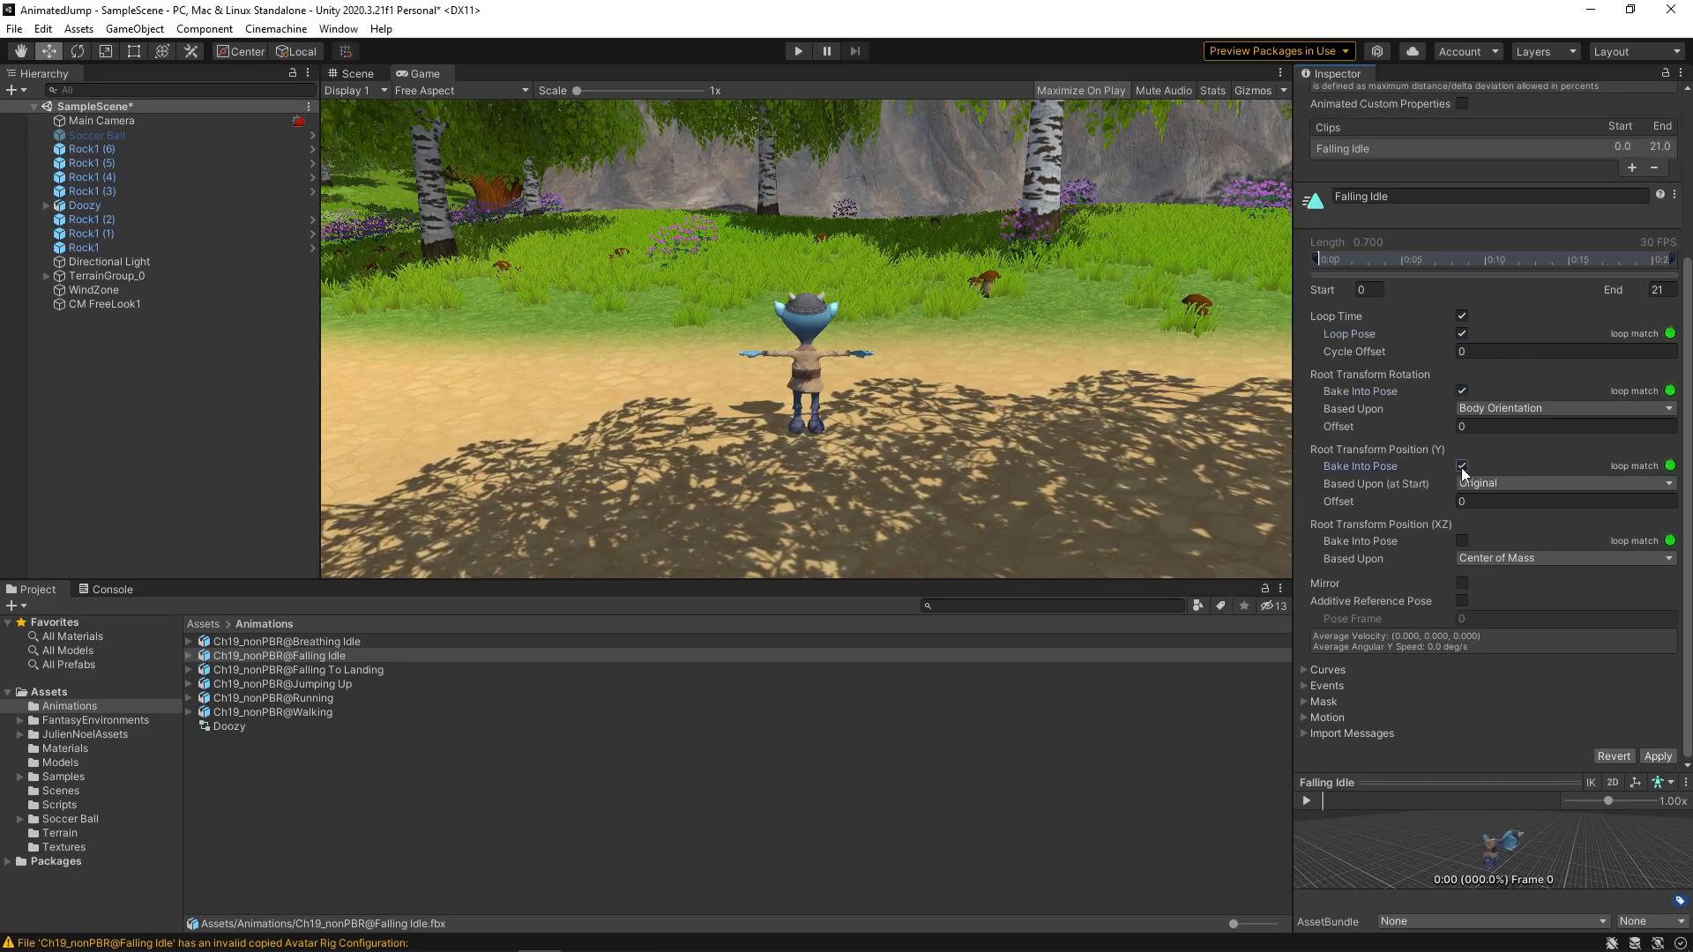
pyautogui.click(1462, 540)
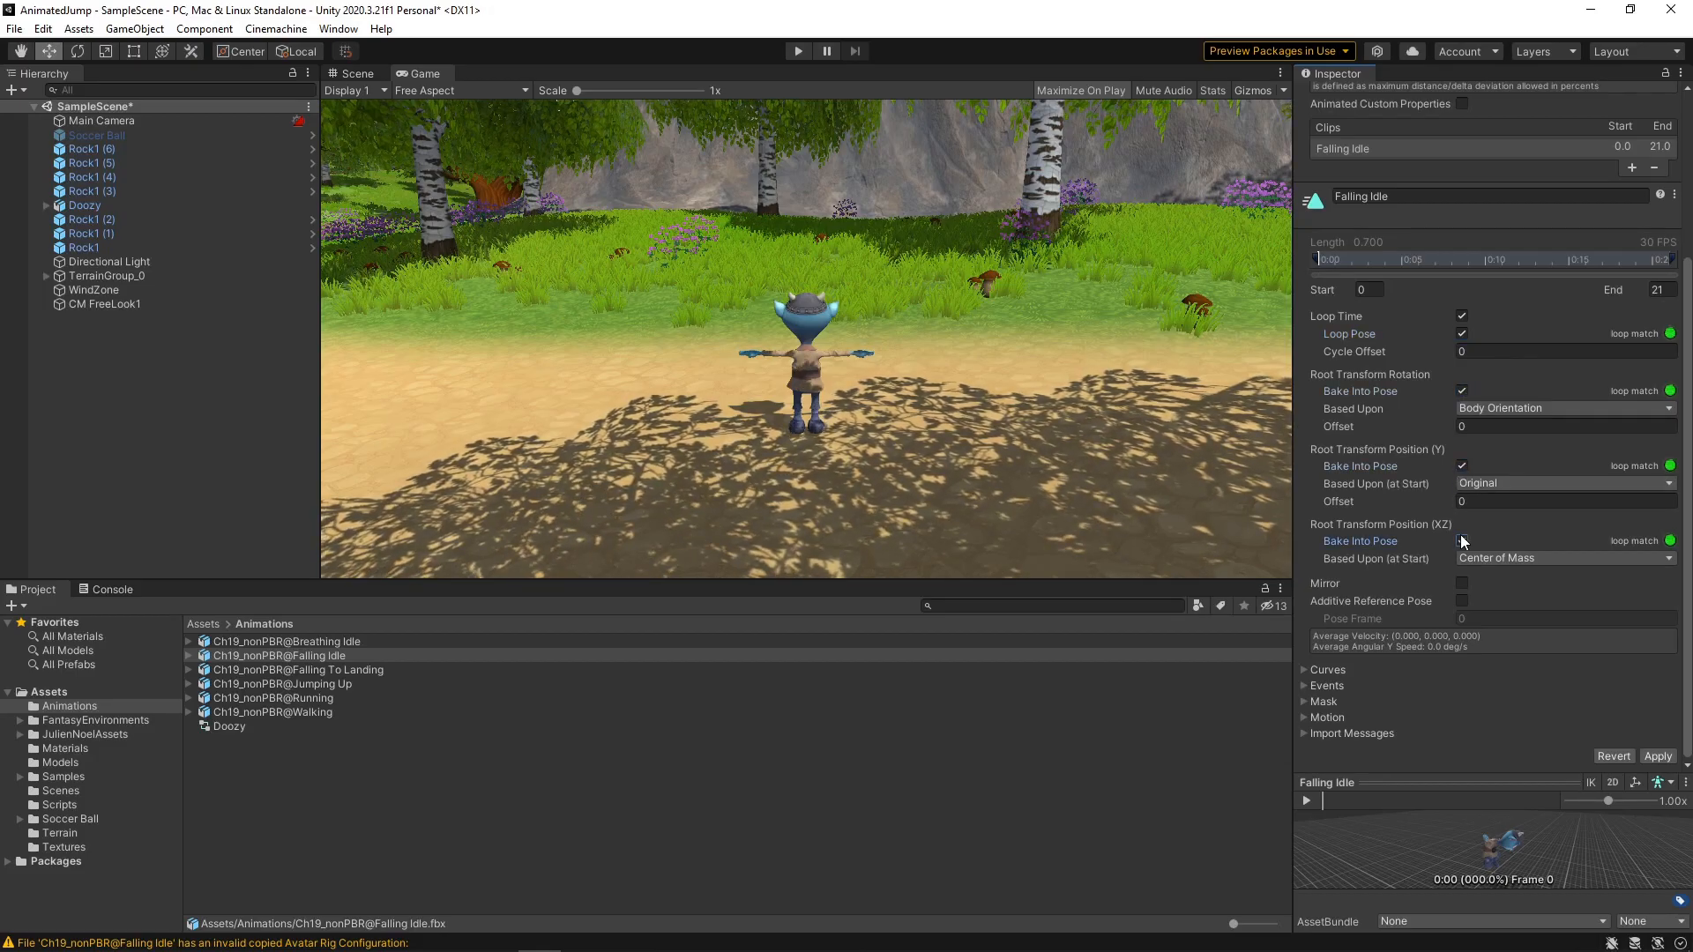
pyautogui.click(1485, 407)
pyautogui.click(1490, 426)
pyautogui.click(1488, 558)
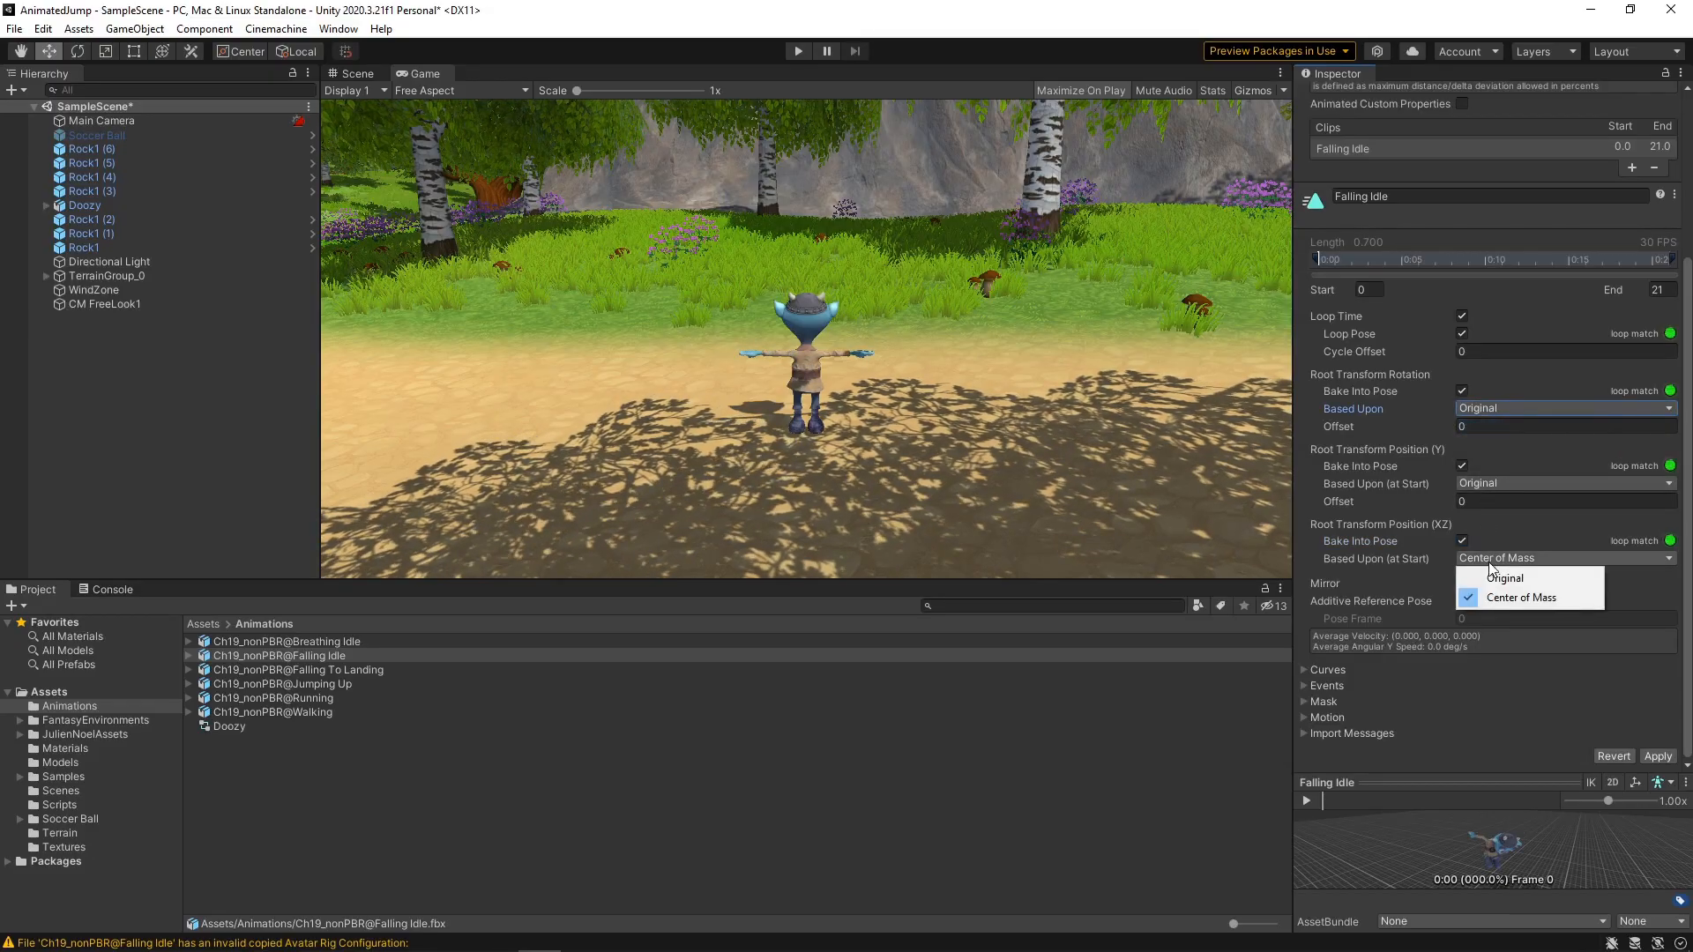
pyautogui.click(1496, 579)
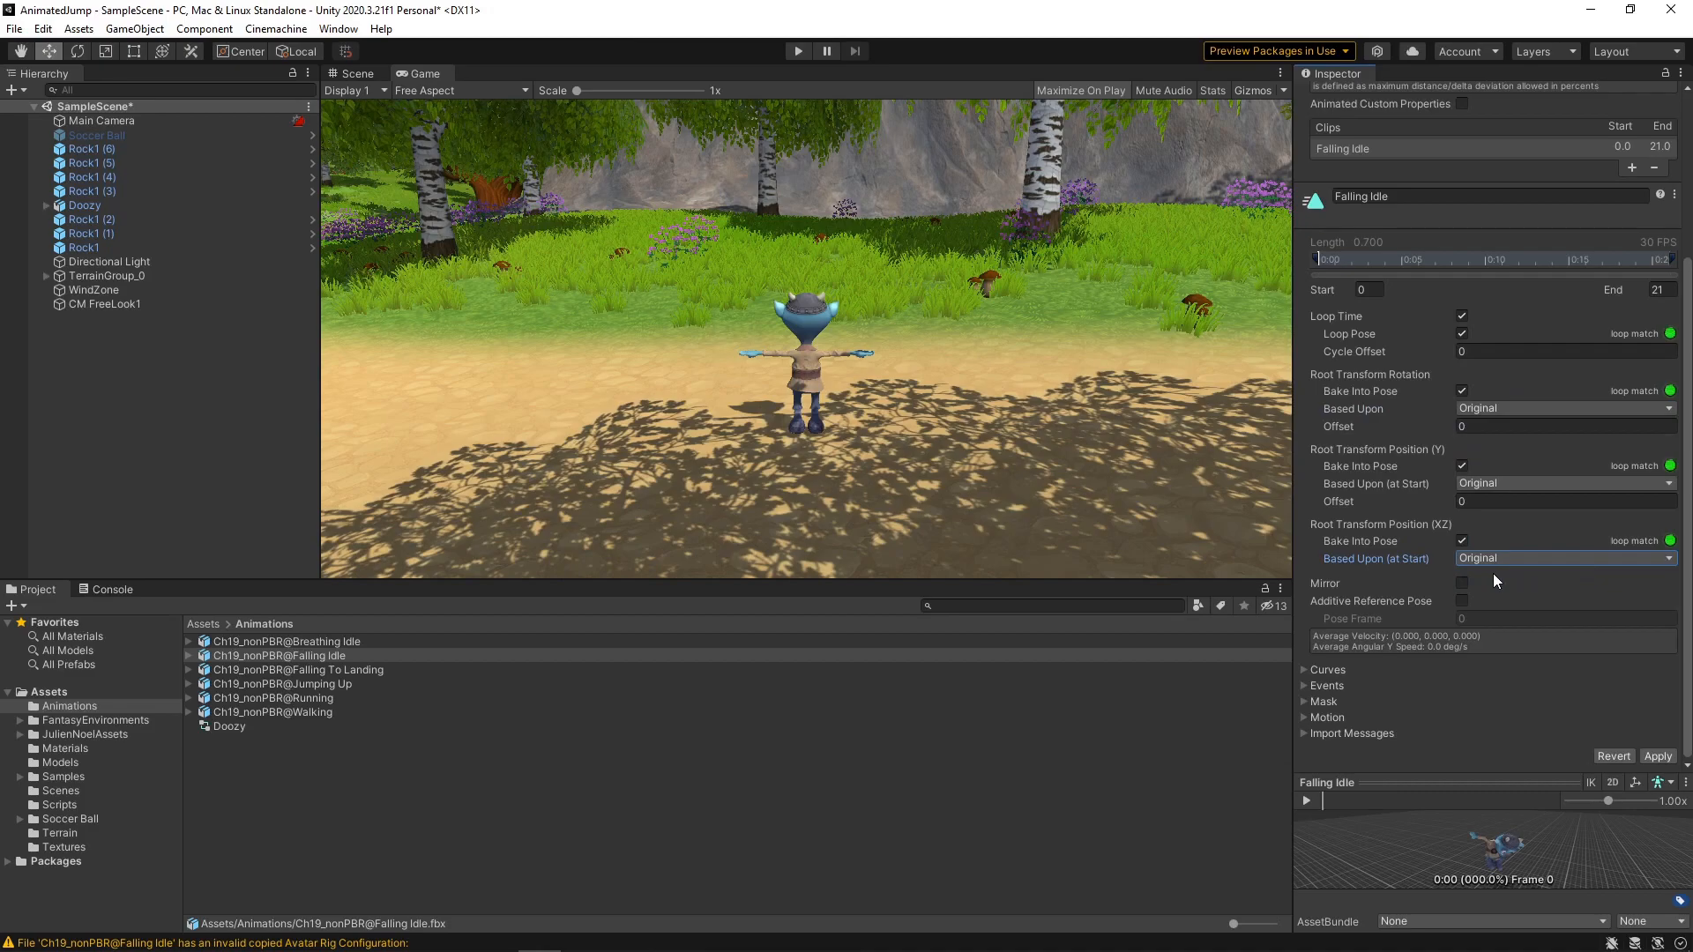
pyautogui.click(1647, 757)
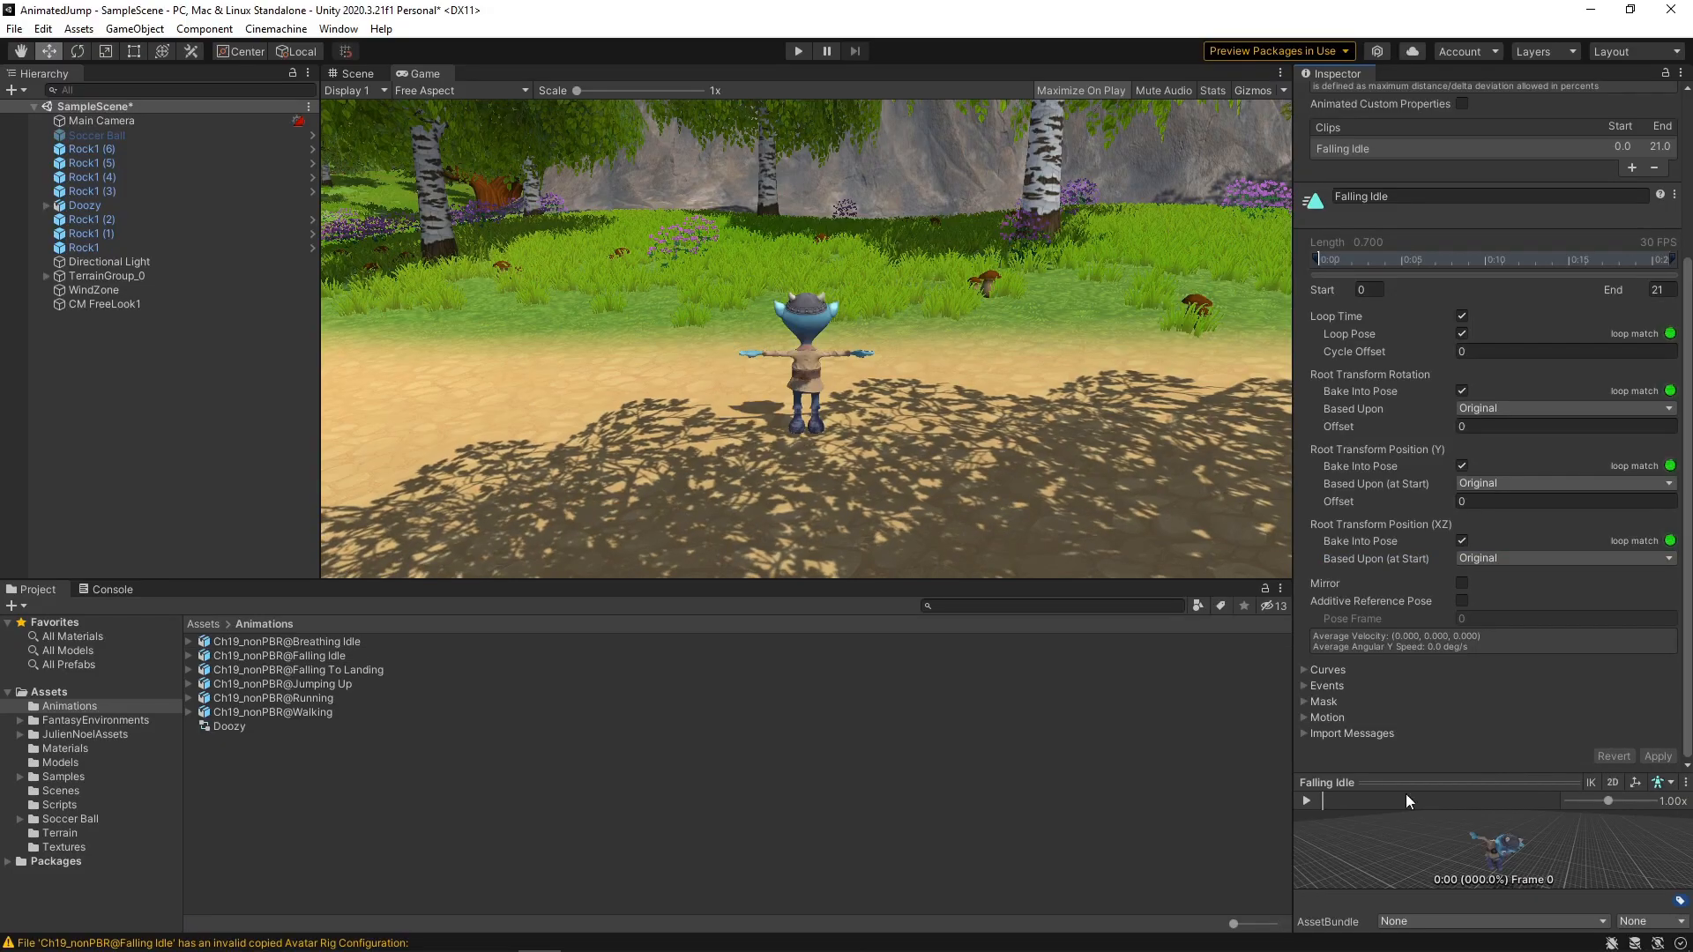
# - Bake Falling To Landing's root rotation, Y and XZ position into the pose, base rotation and XZ on Original, and apply
pyautogui.click(331, 670)
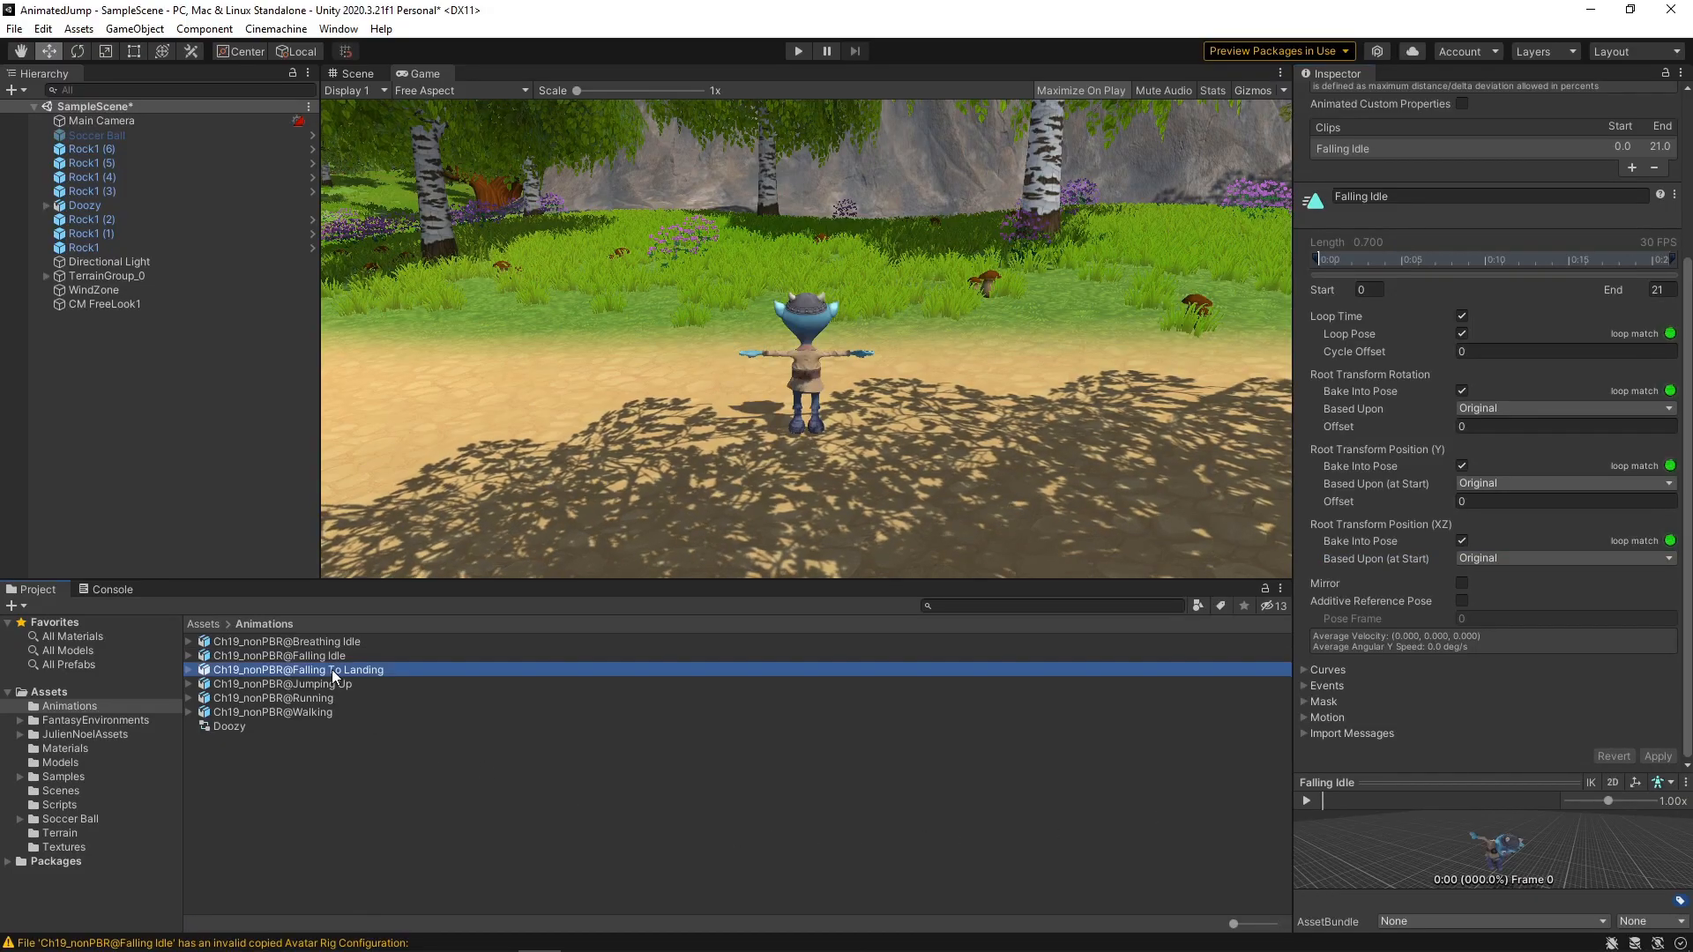
pyautogui.click(1462, 390)
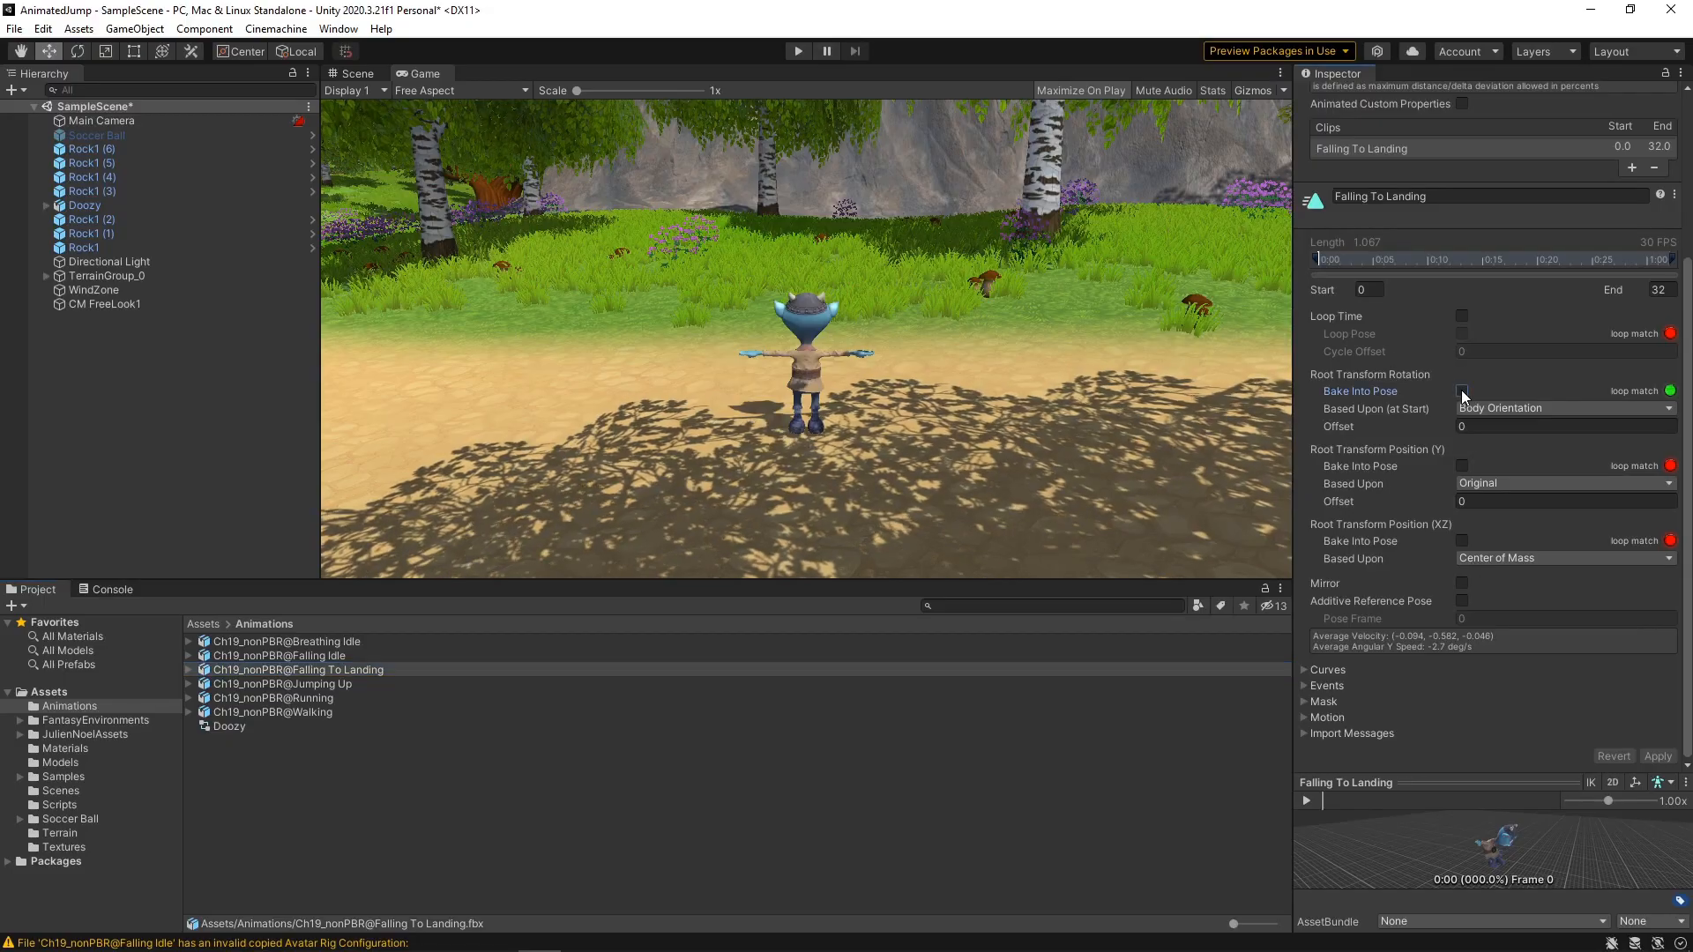
pyautogui.click(1475, 409)
pyautogui.click(1479, 430)
pyautogui.click(1462, 465)
pyautogui.click(1462, 540)
pyautogui.click(1481, 558)
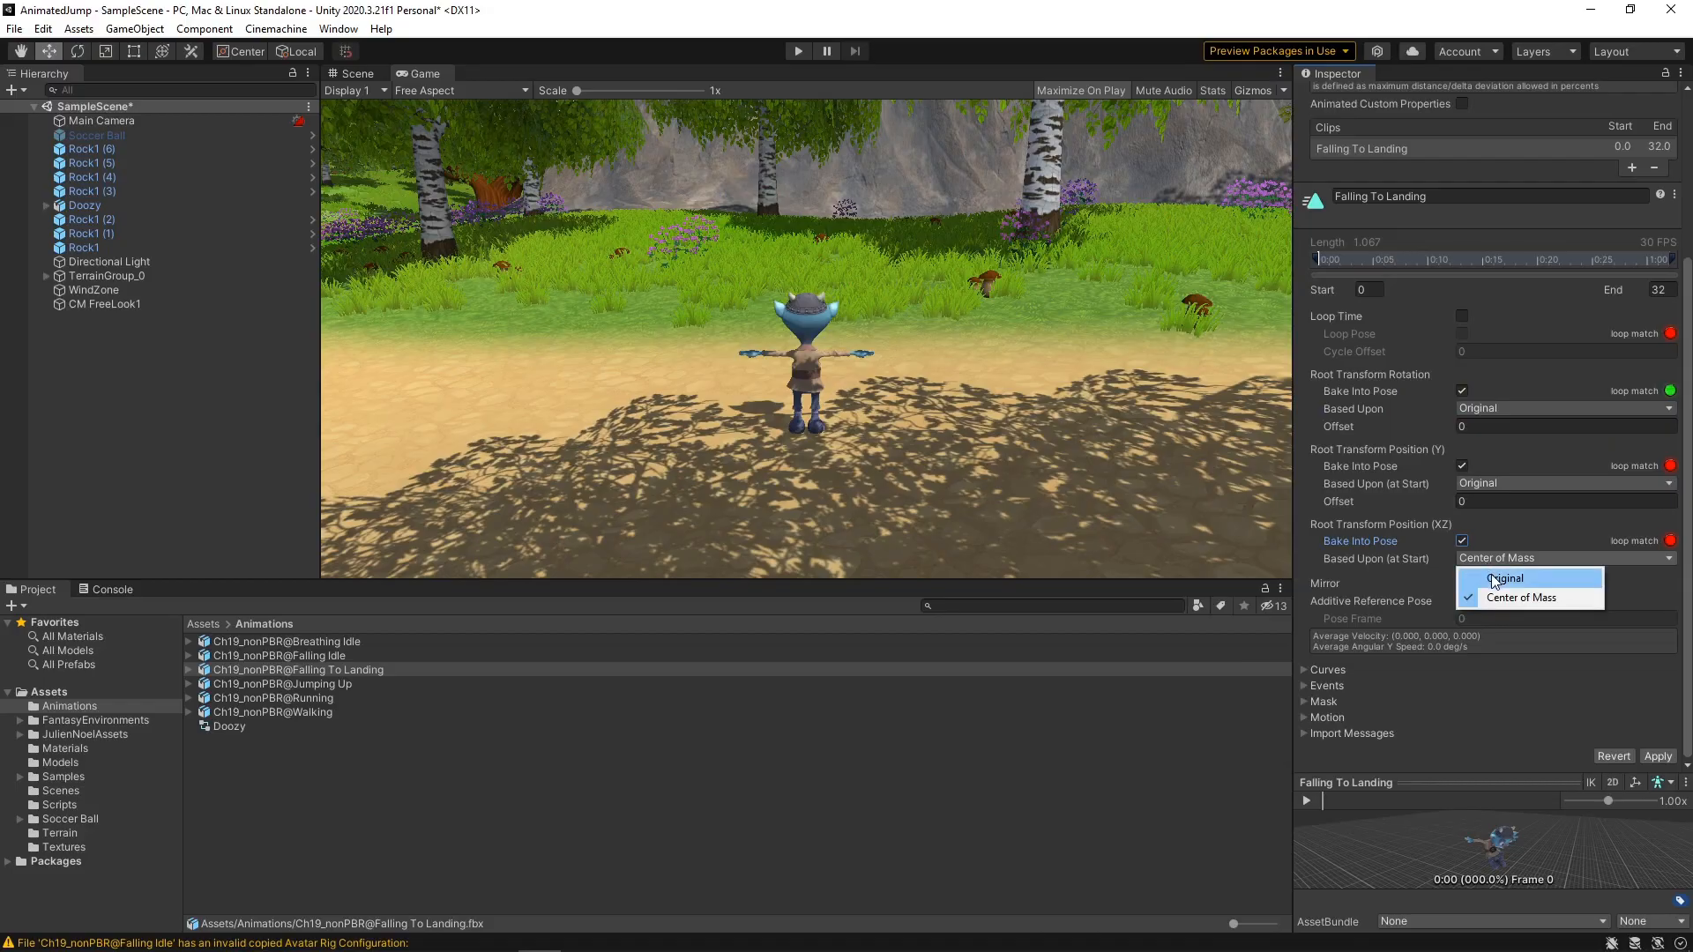
pyautogui.click(1492, 575)
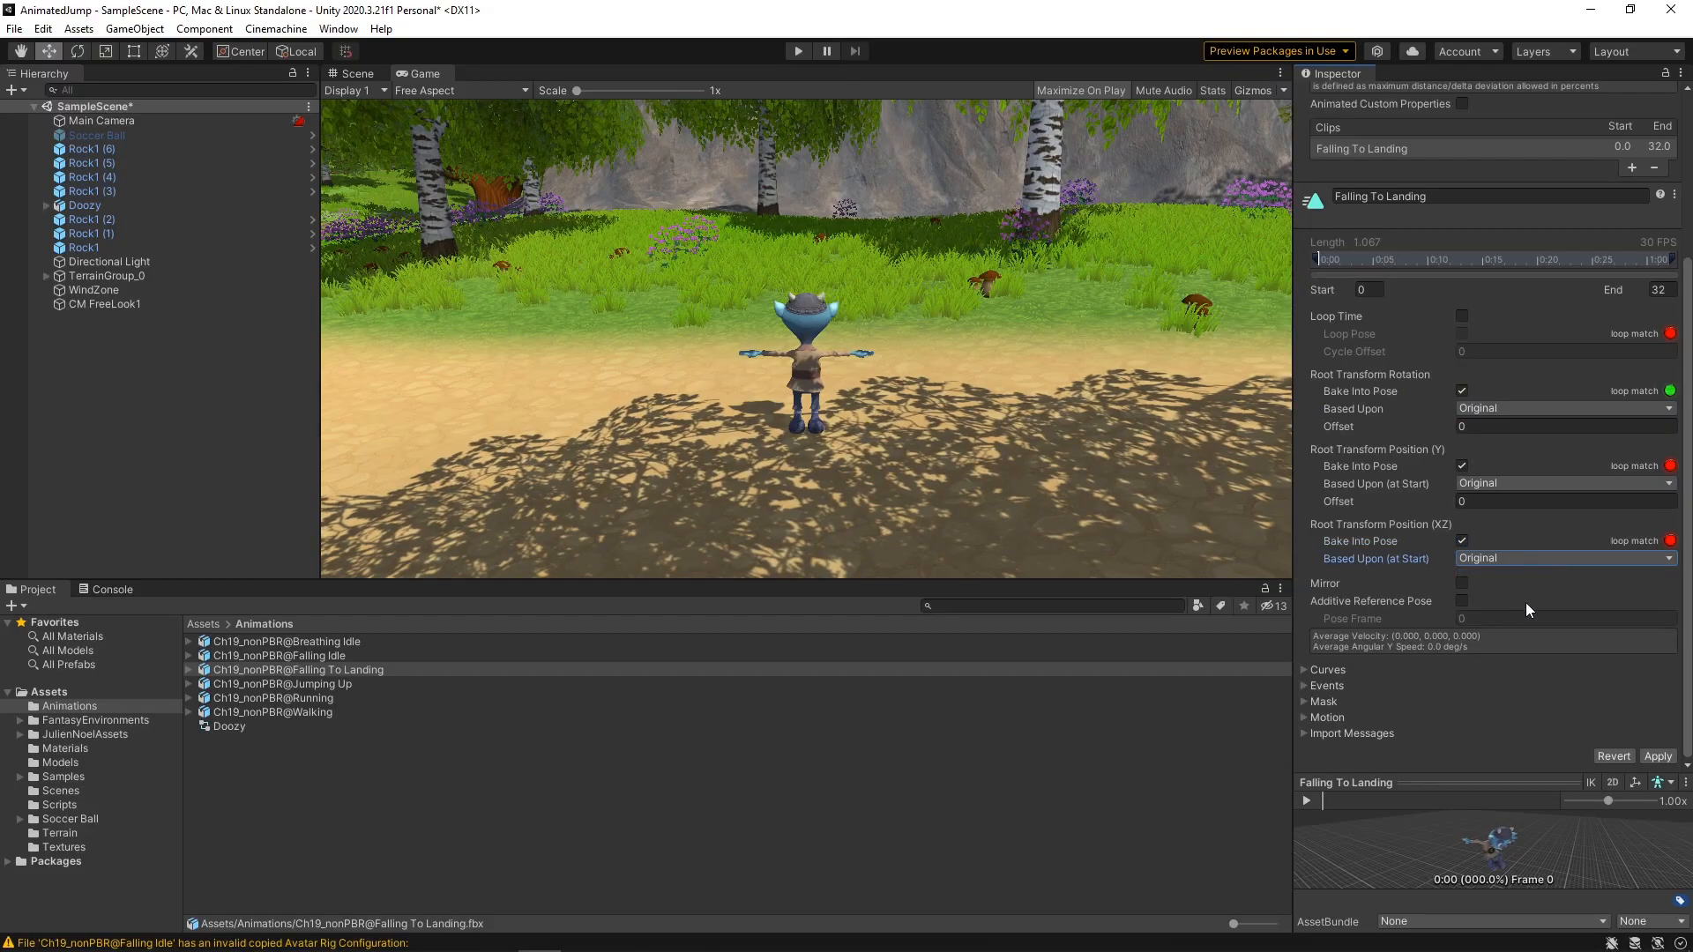
pyautogui.click(1657, 756)
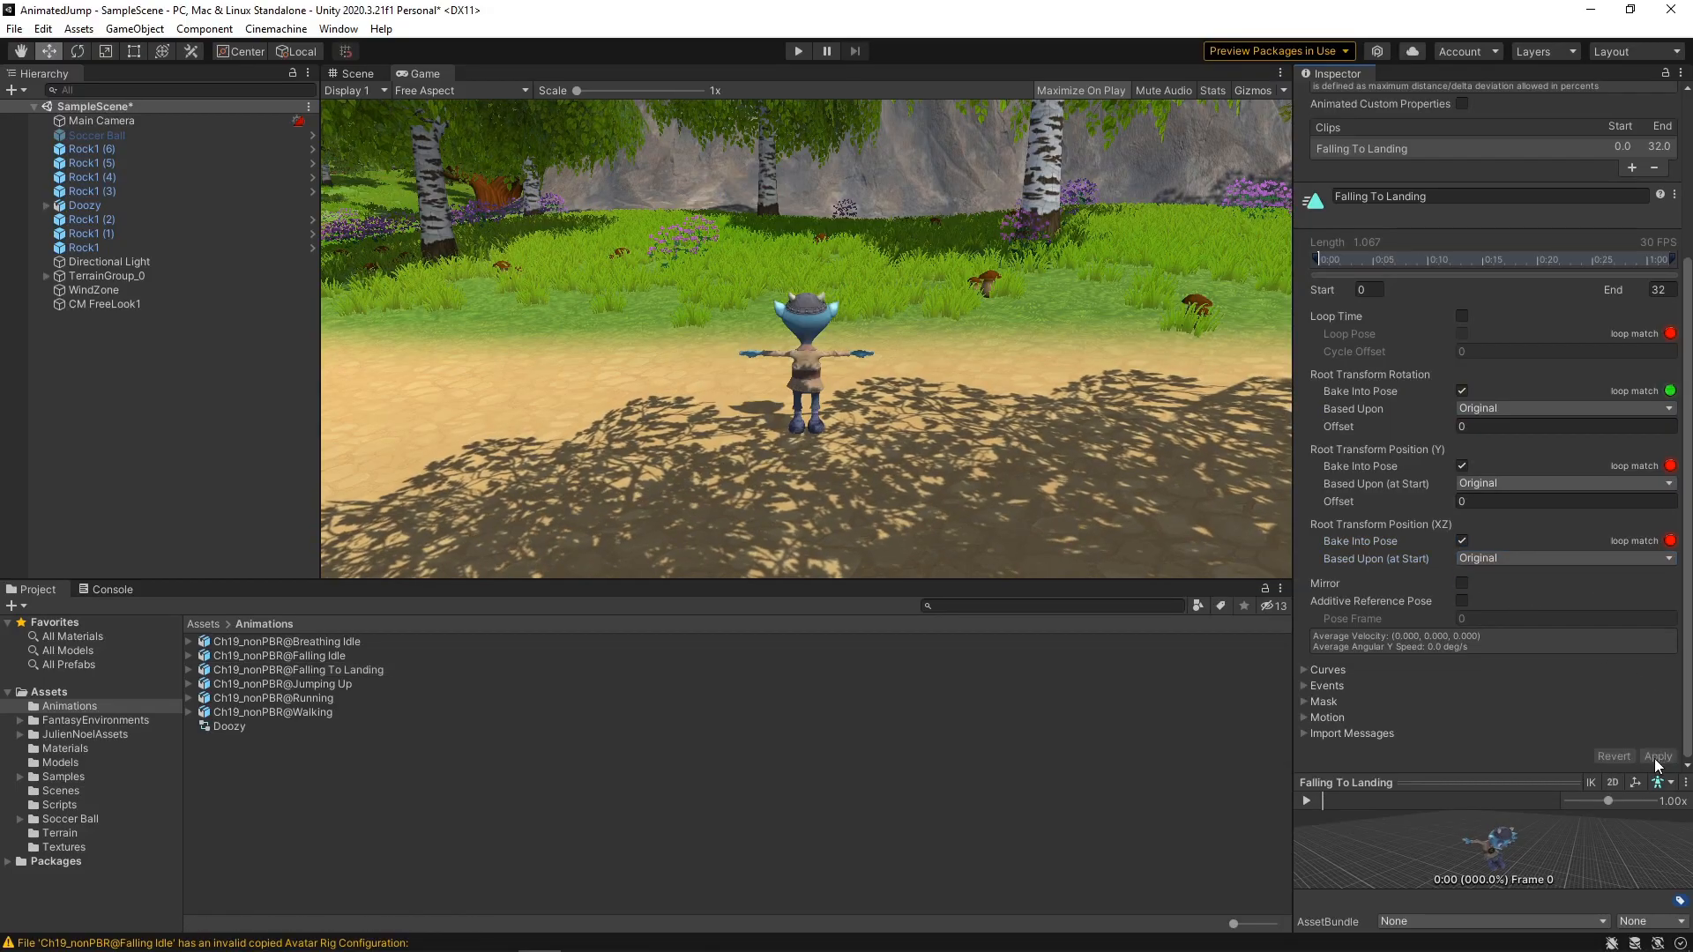
# - Bake Jumping Up's root rotation, Y and XZ position into the pose, base rotation and XZ on Original, and apply
pyautogui.click(340, 684)
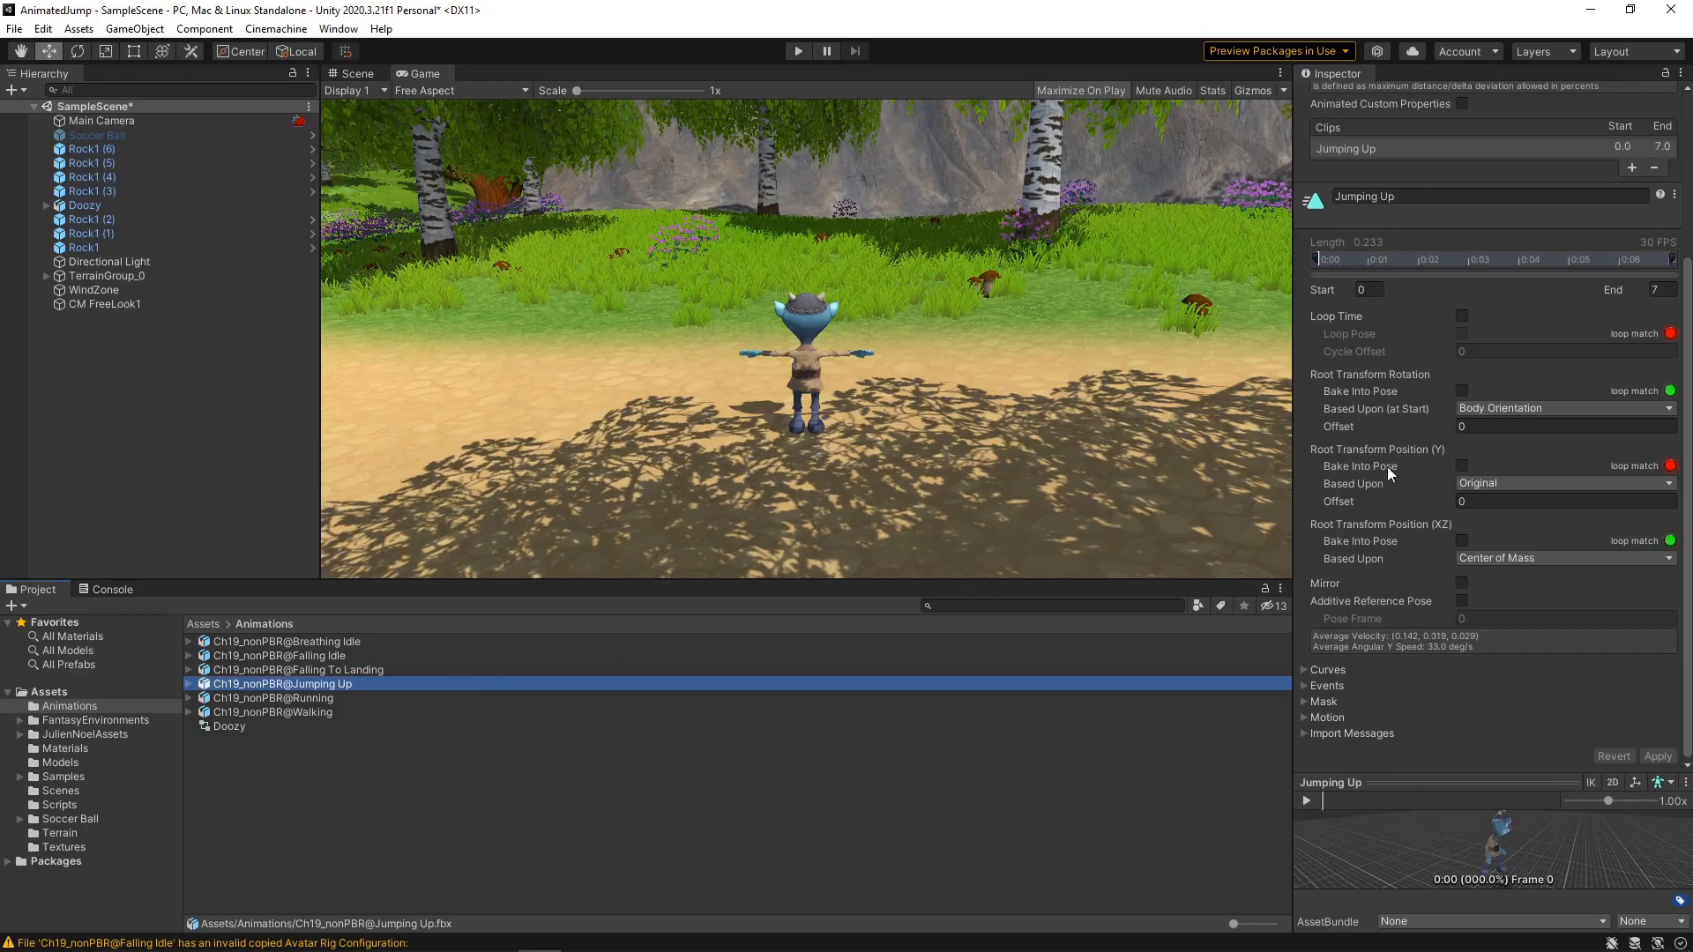
pyautogui.click(1461, 390)
pyautogui.click(1551, 408)
pyautogui.click(1499, 425)
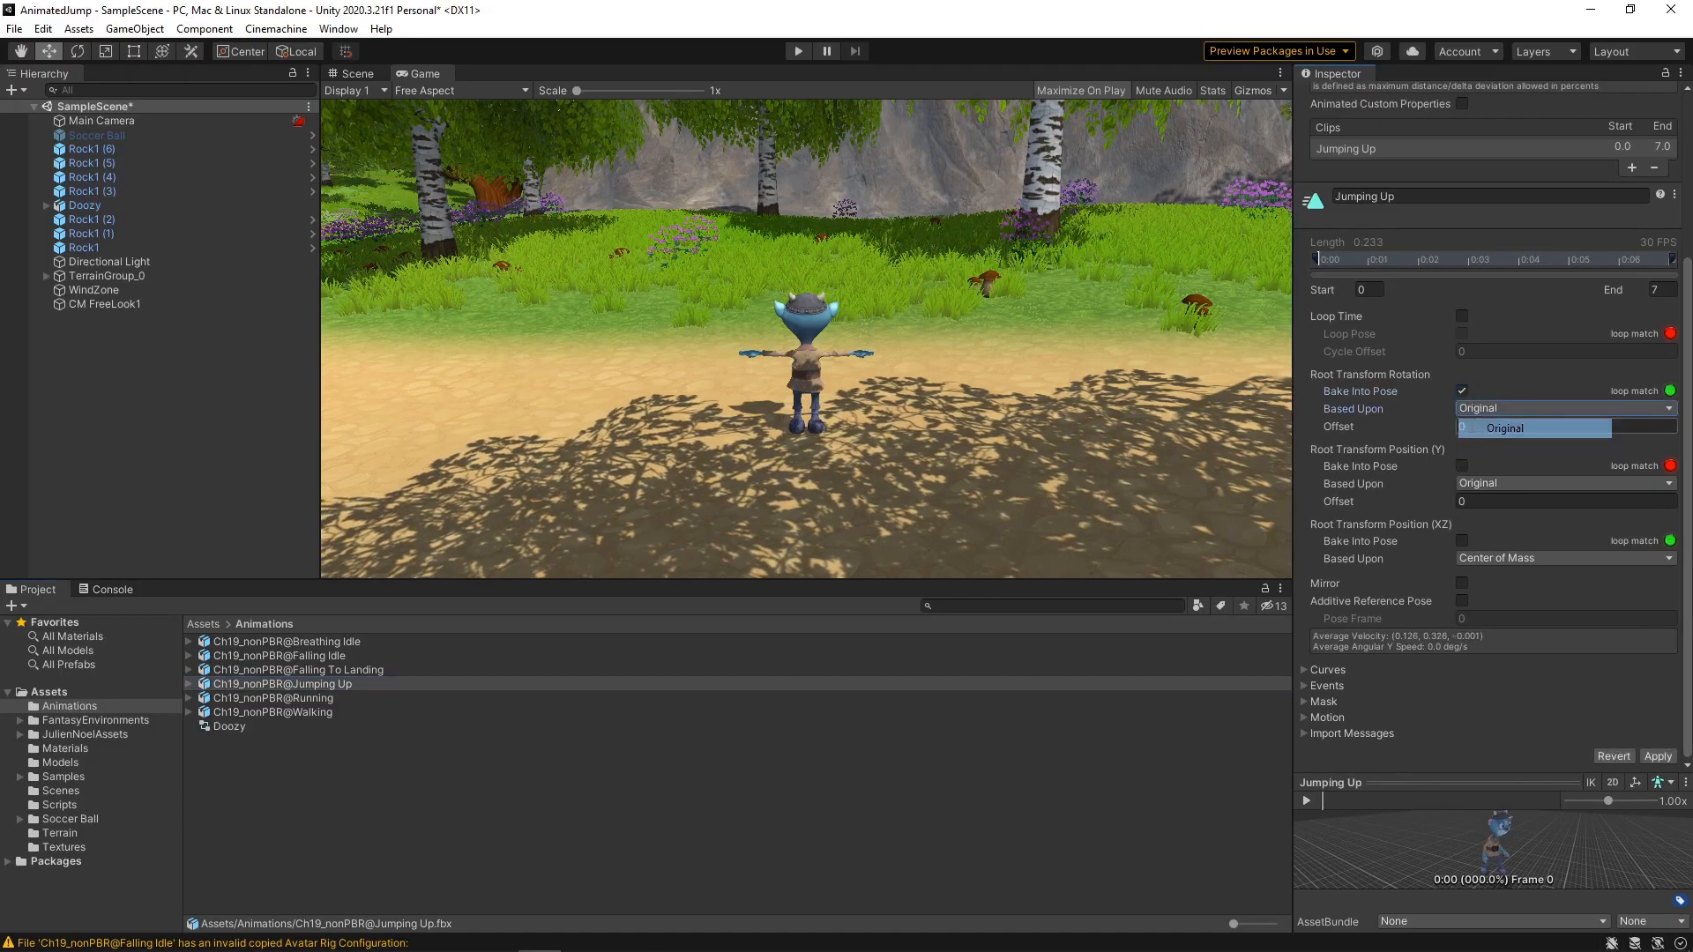
pyautogui.click(1461, 466)
pyautogui.click(1461, 541)
pyautogui.click(1490, 558)
pyautogui.click(1499, 577)
pyautogui.click(1656, 756)
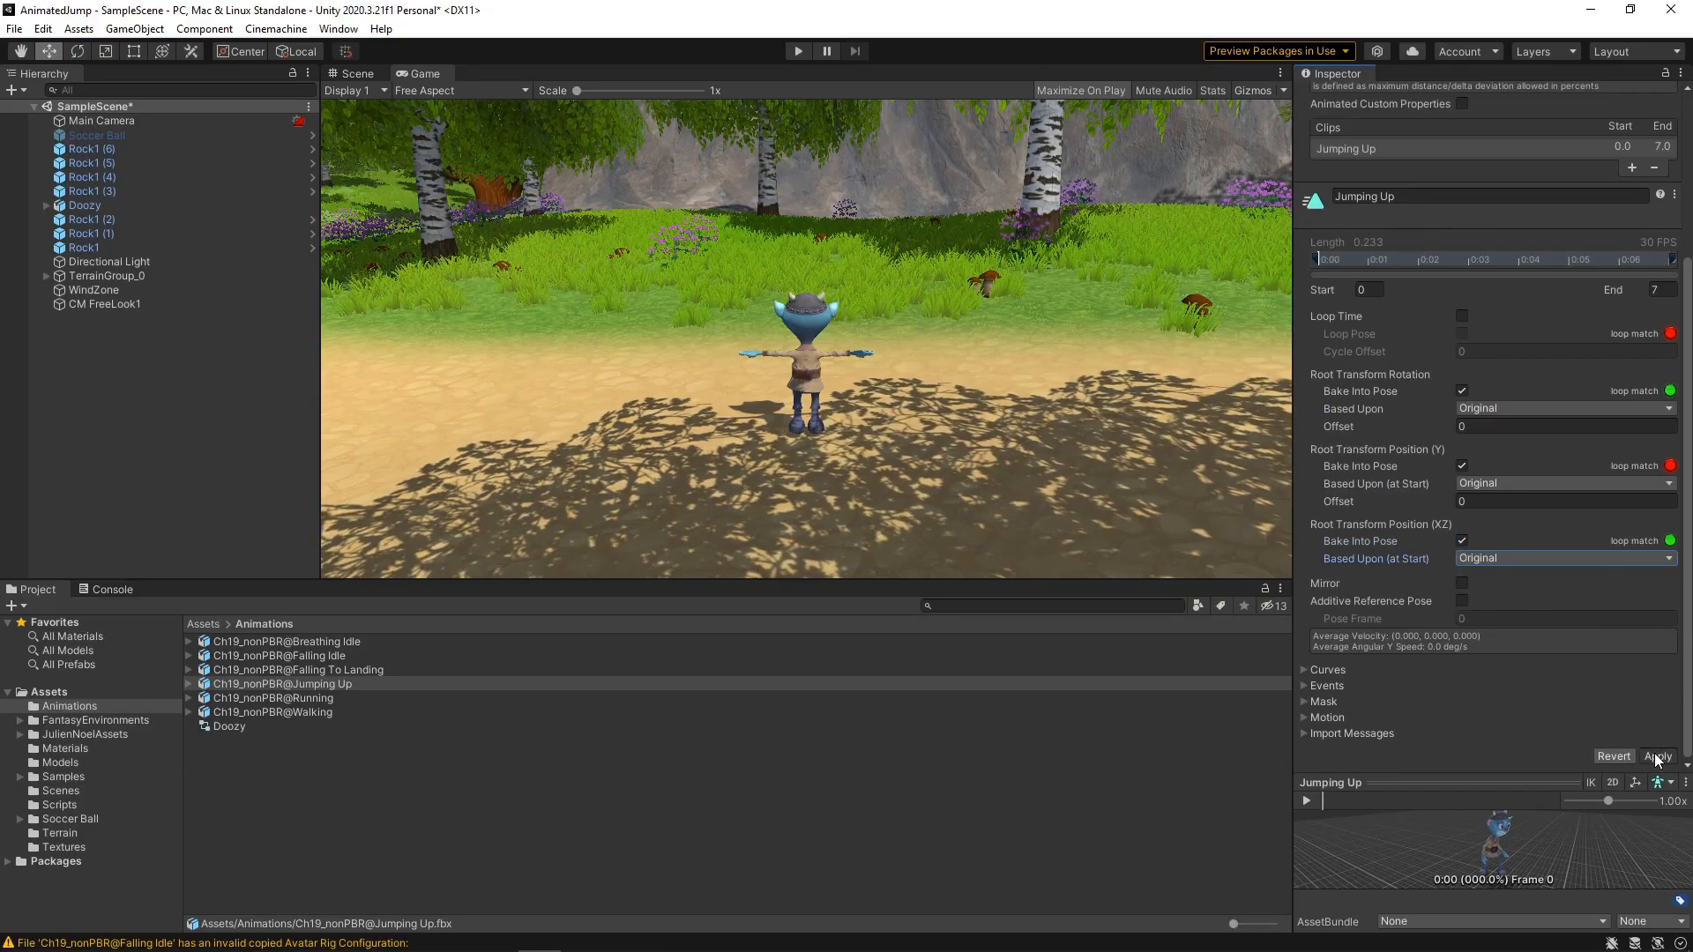
# - Set the start frame of the Falling To Landing clip to 8, preview it in an enlarged preview, and apply the change
pyautogui.click(325, 674)
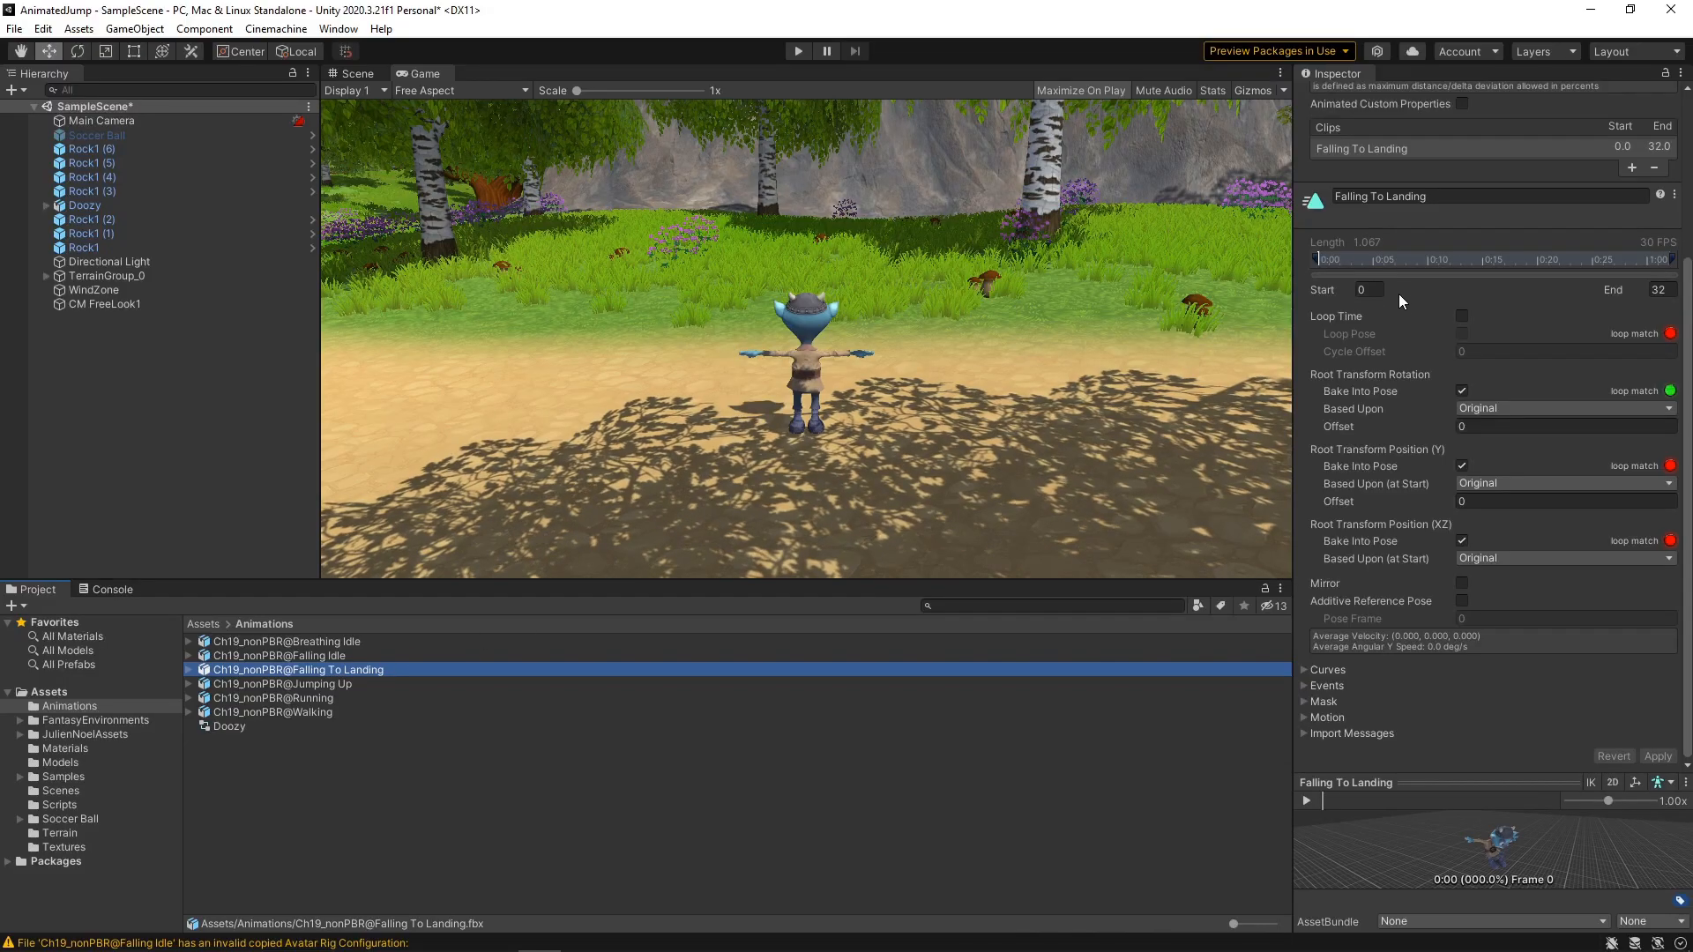
pyautogui.click(1365, 290)
pyautogui.write('8')
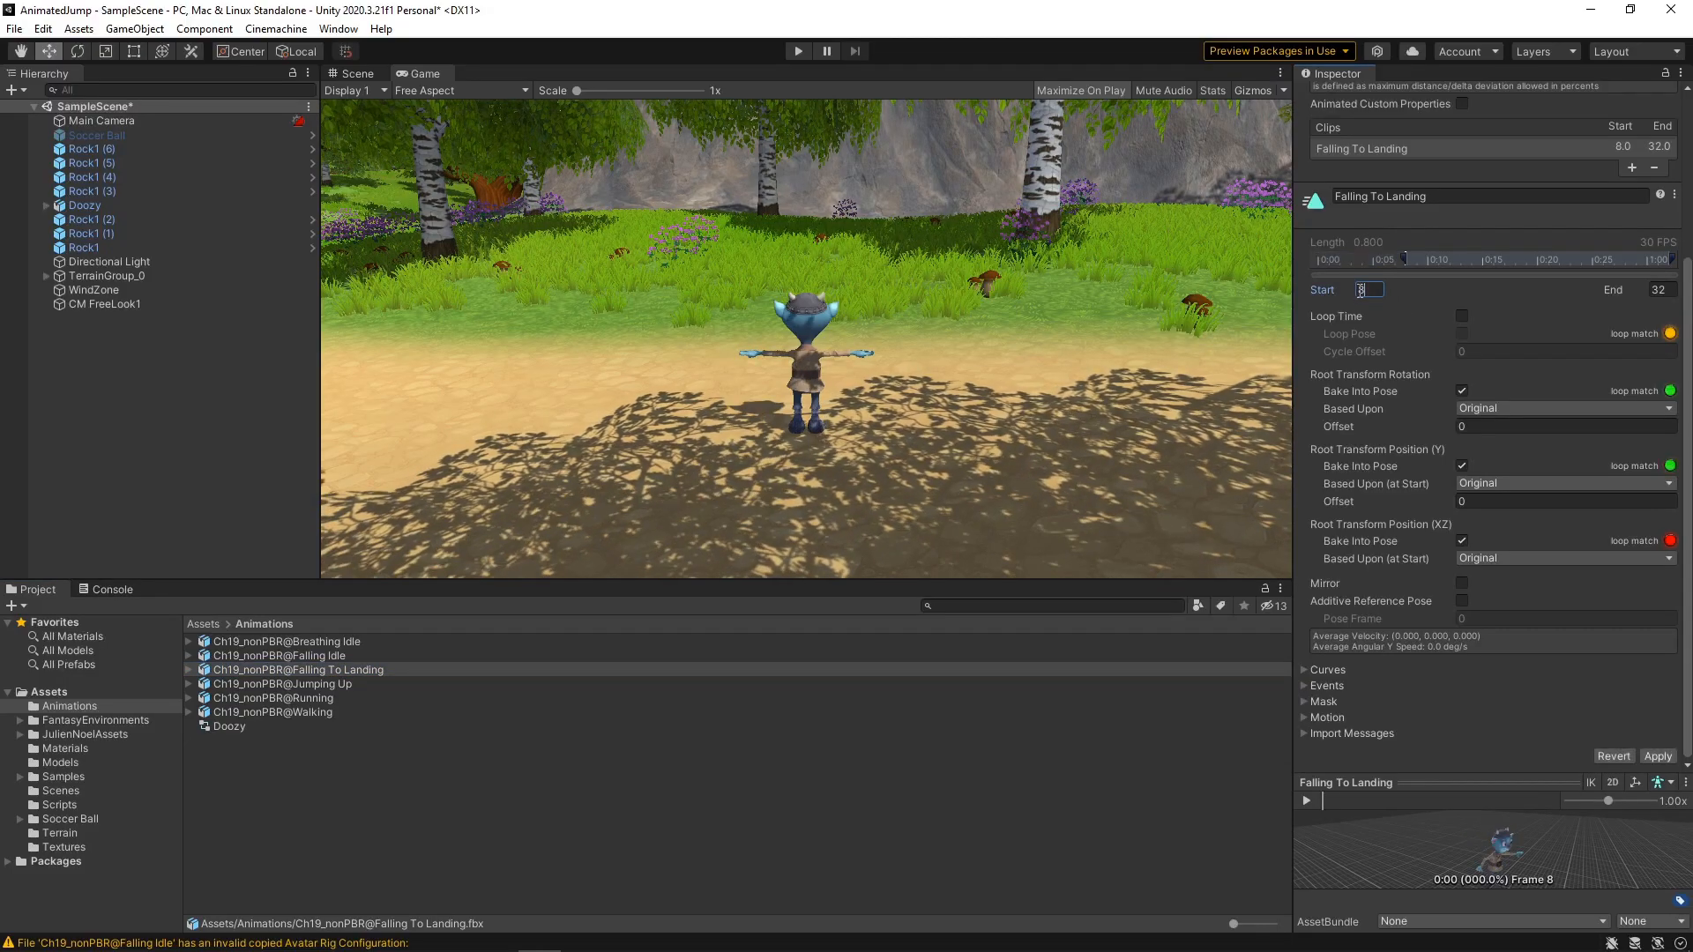
pyautogui.moveTo(1434, 783); pyautogui.dragTo(1376, 664)
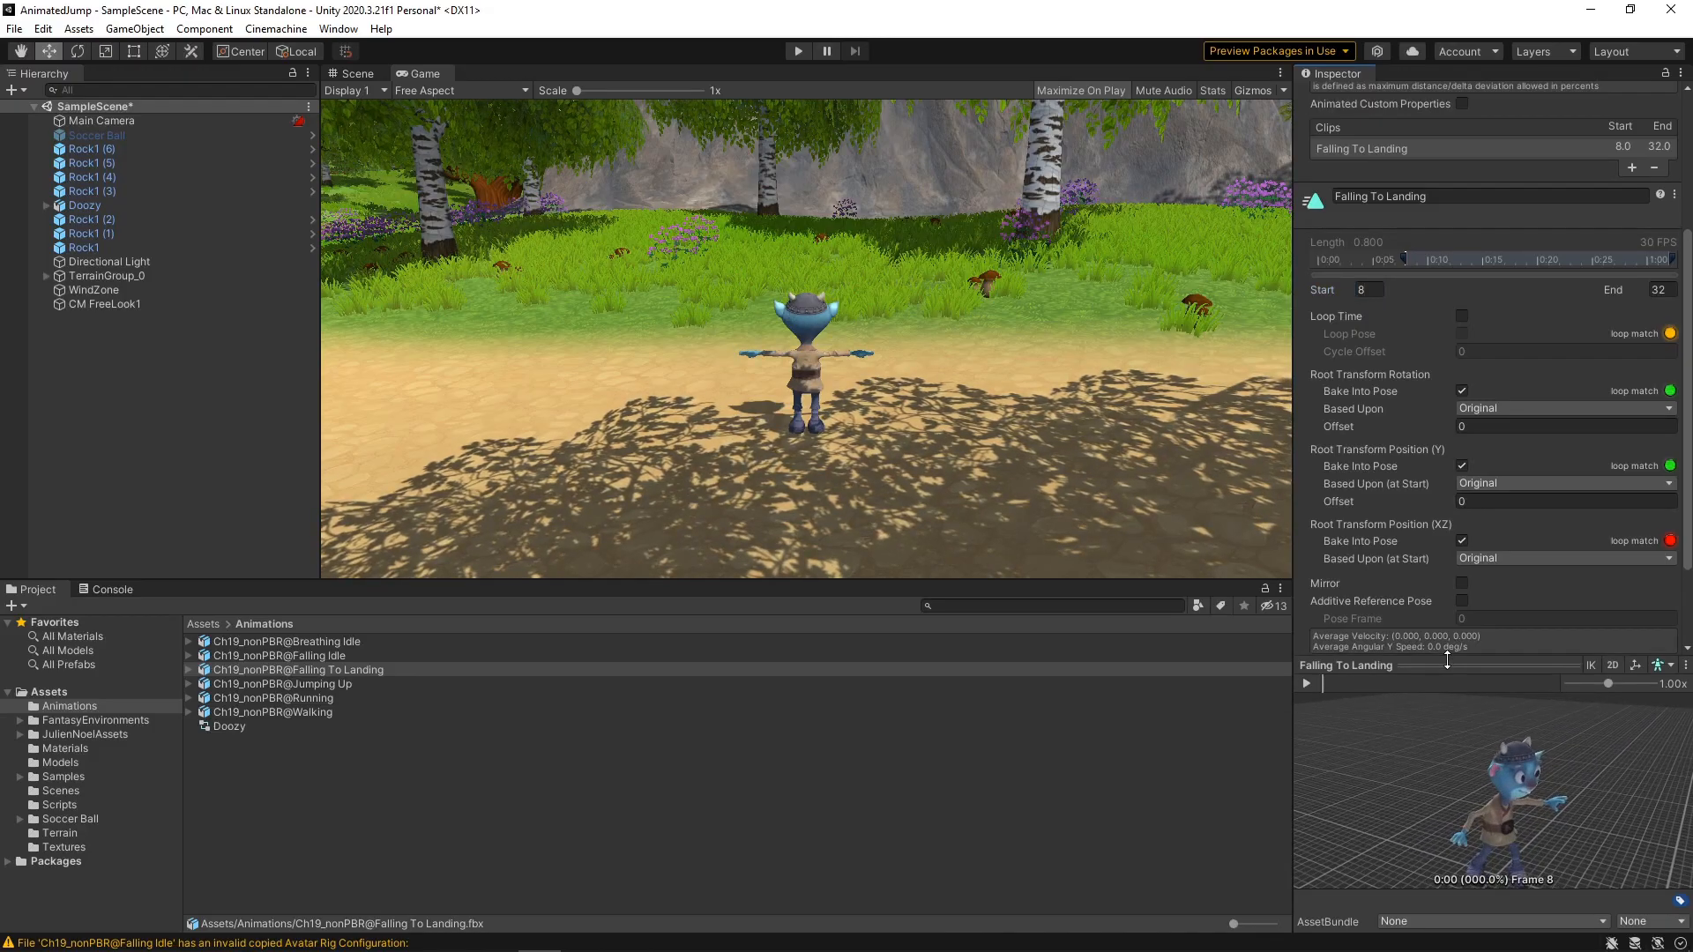
pyautogui.click(1307, 685)
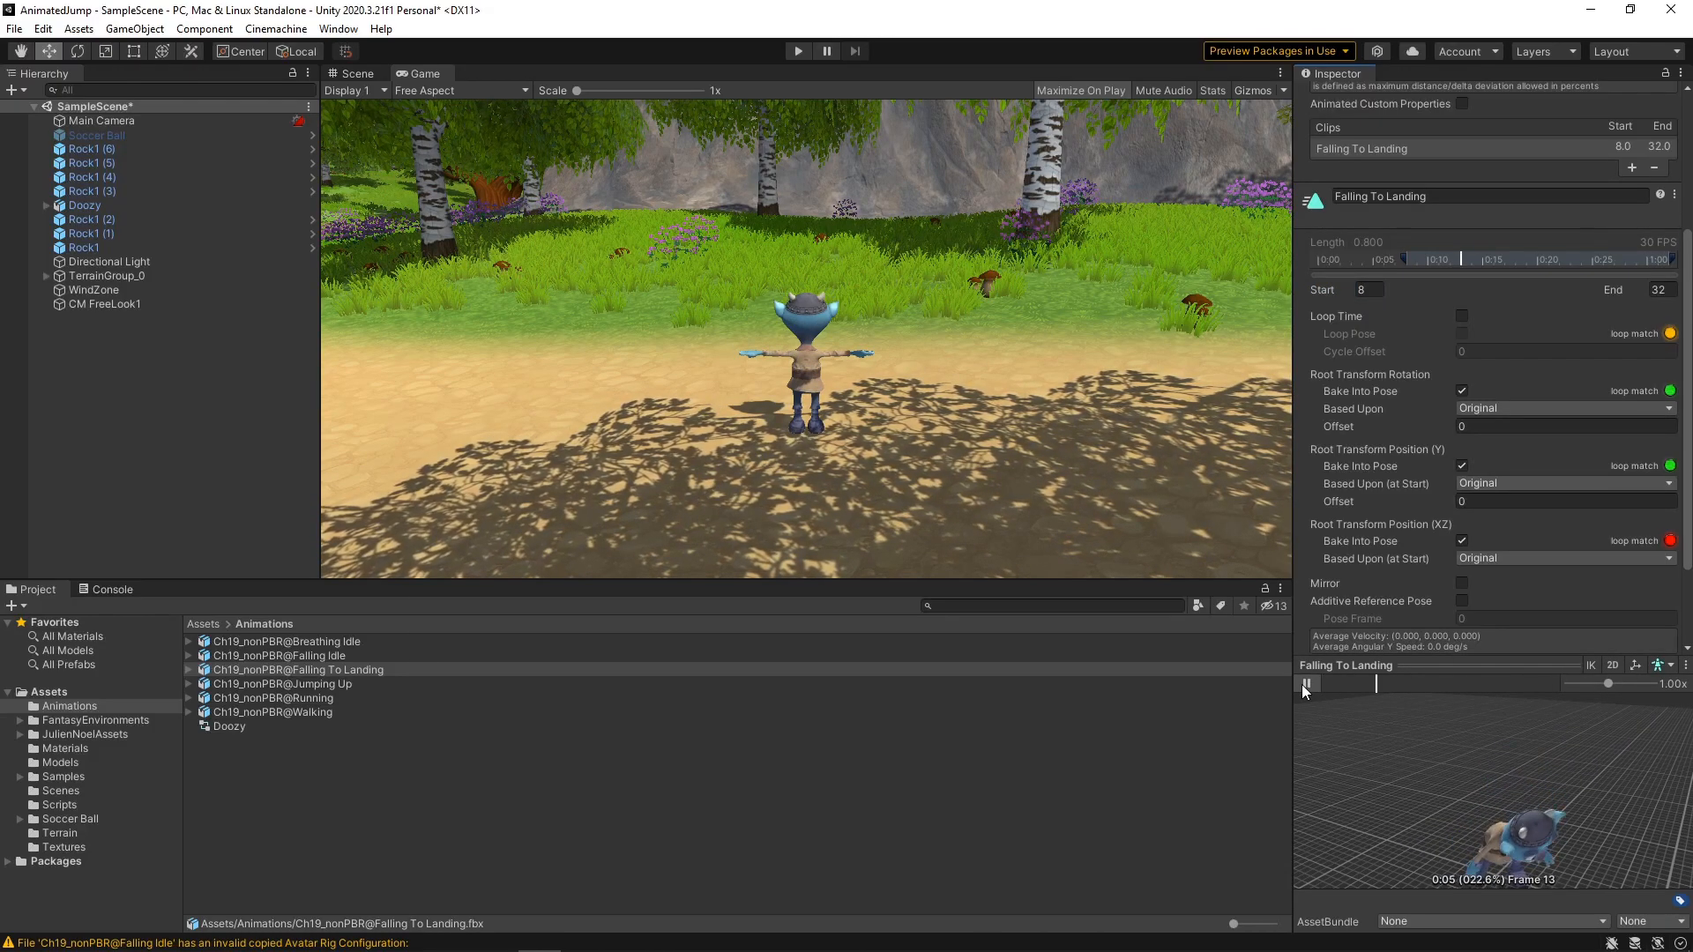
pyautogui.click(1305, 684)
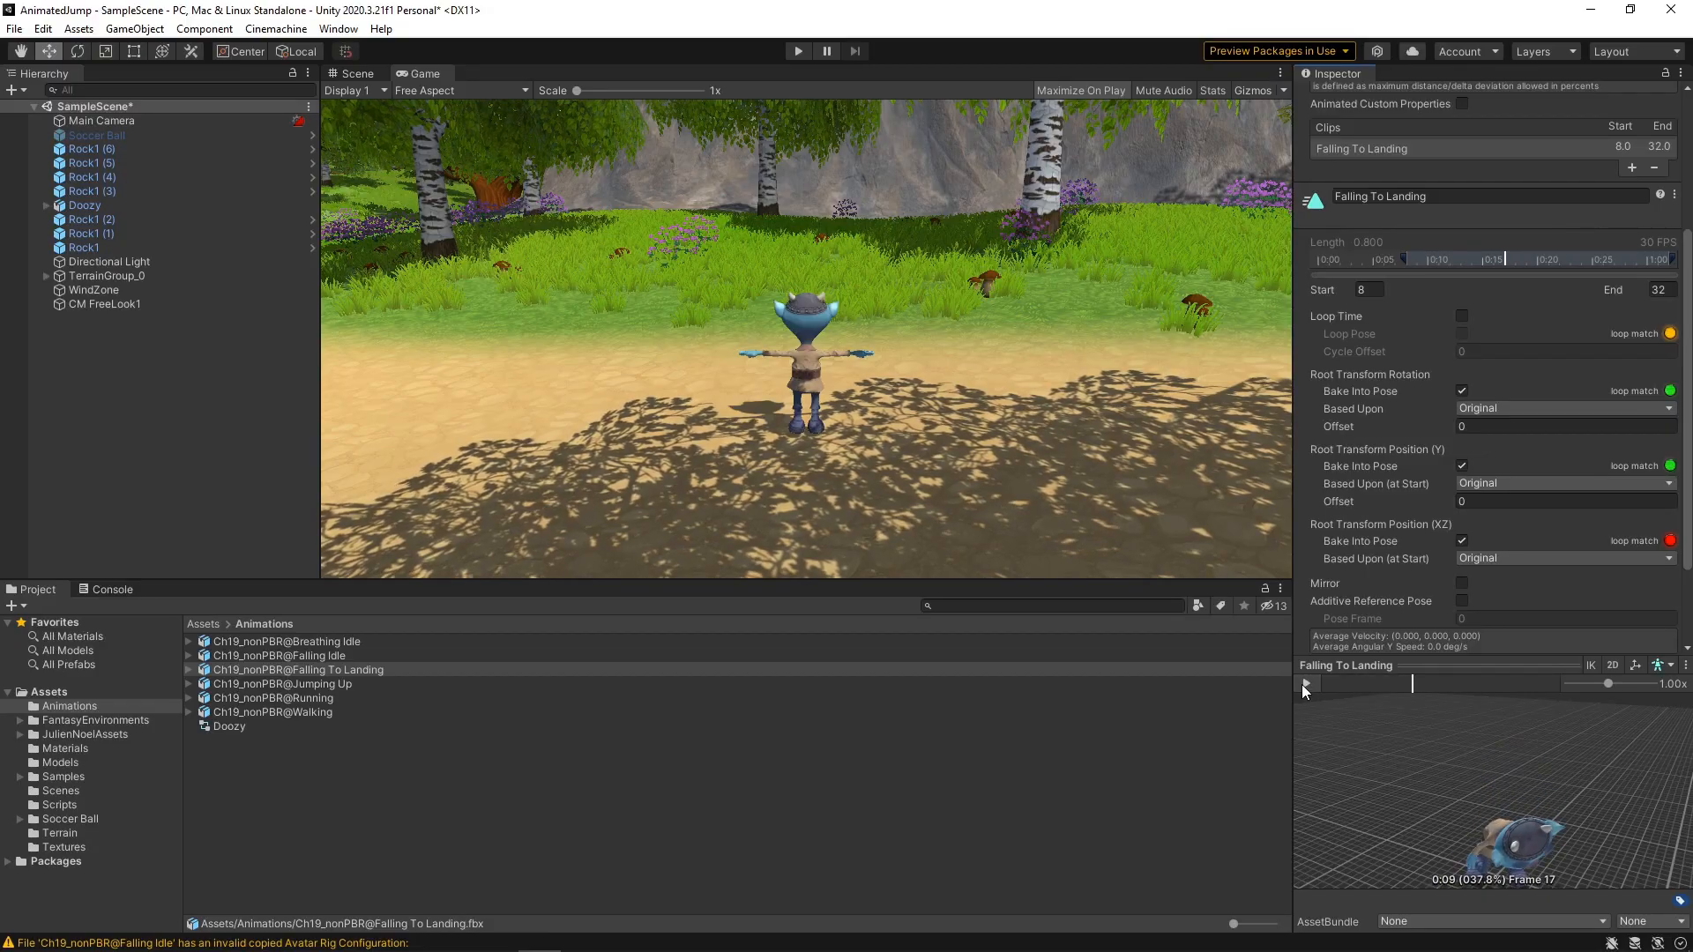
pyautogui.scroll(-3, 1680, 619)
pyautogui.scroll(-1, 1679, 620)
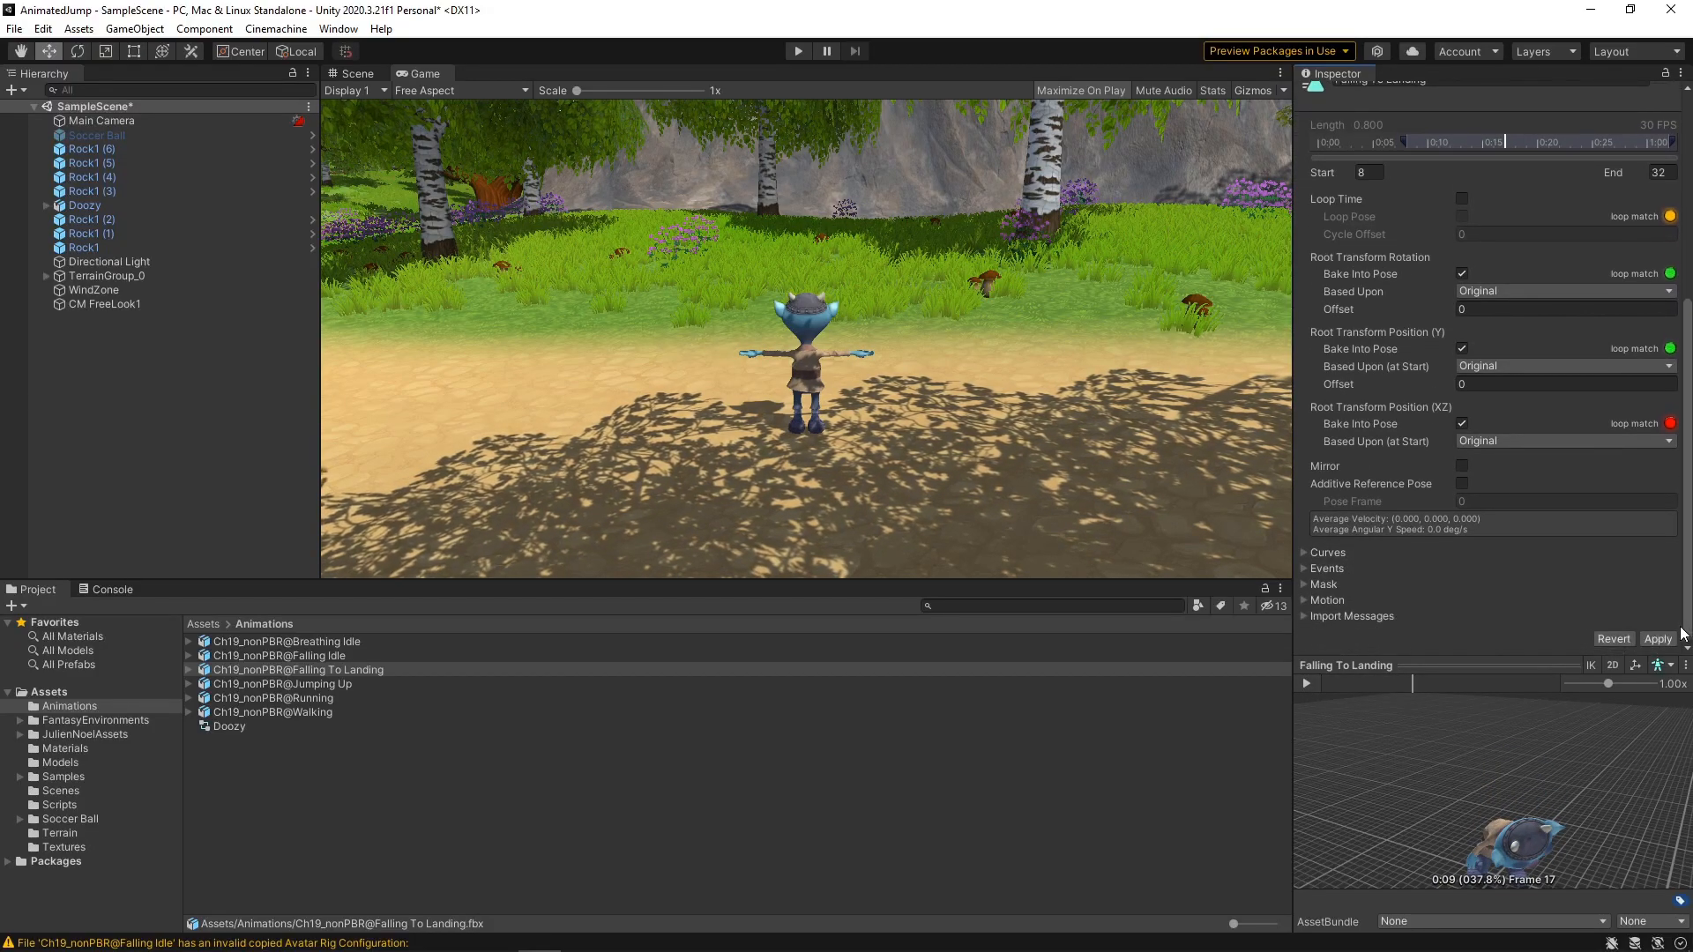
pyautogui.click(1658, 640)
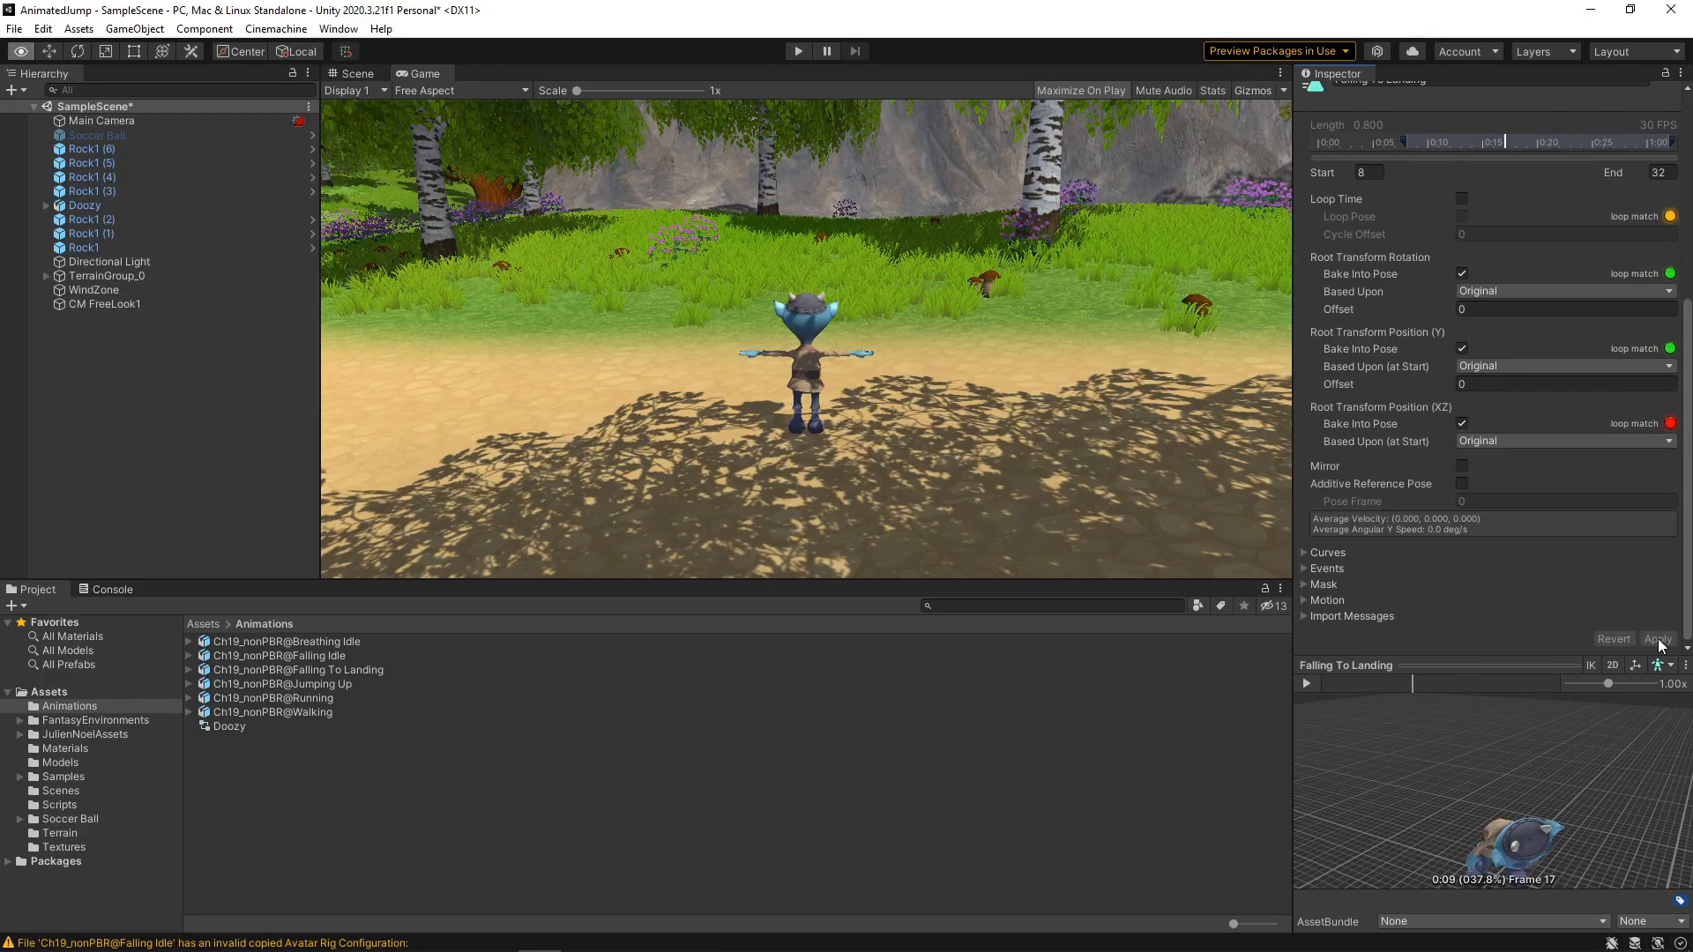
# - Open Doozy's animator controller and create an empty state named Jumping that uses the Jumping Up motion
pyautogui.click(145, 209)
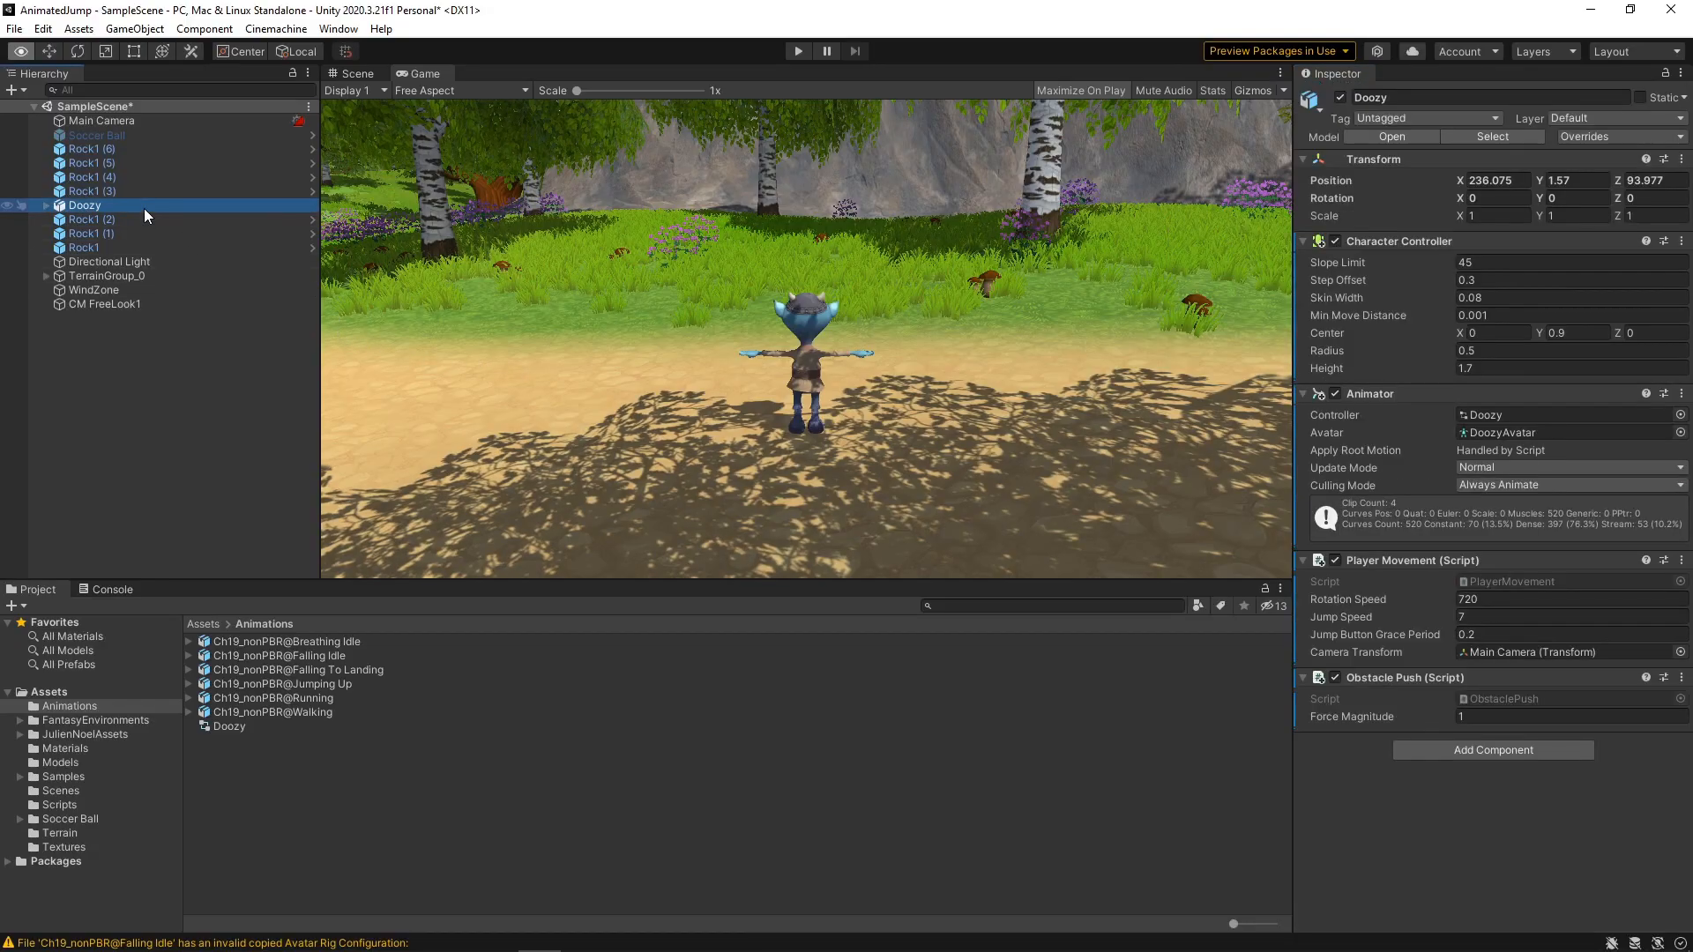
pyautogui.doubleClick(1511, 416)
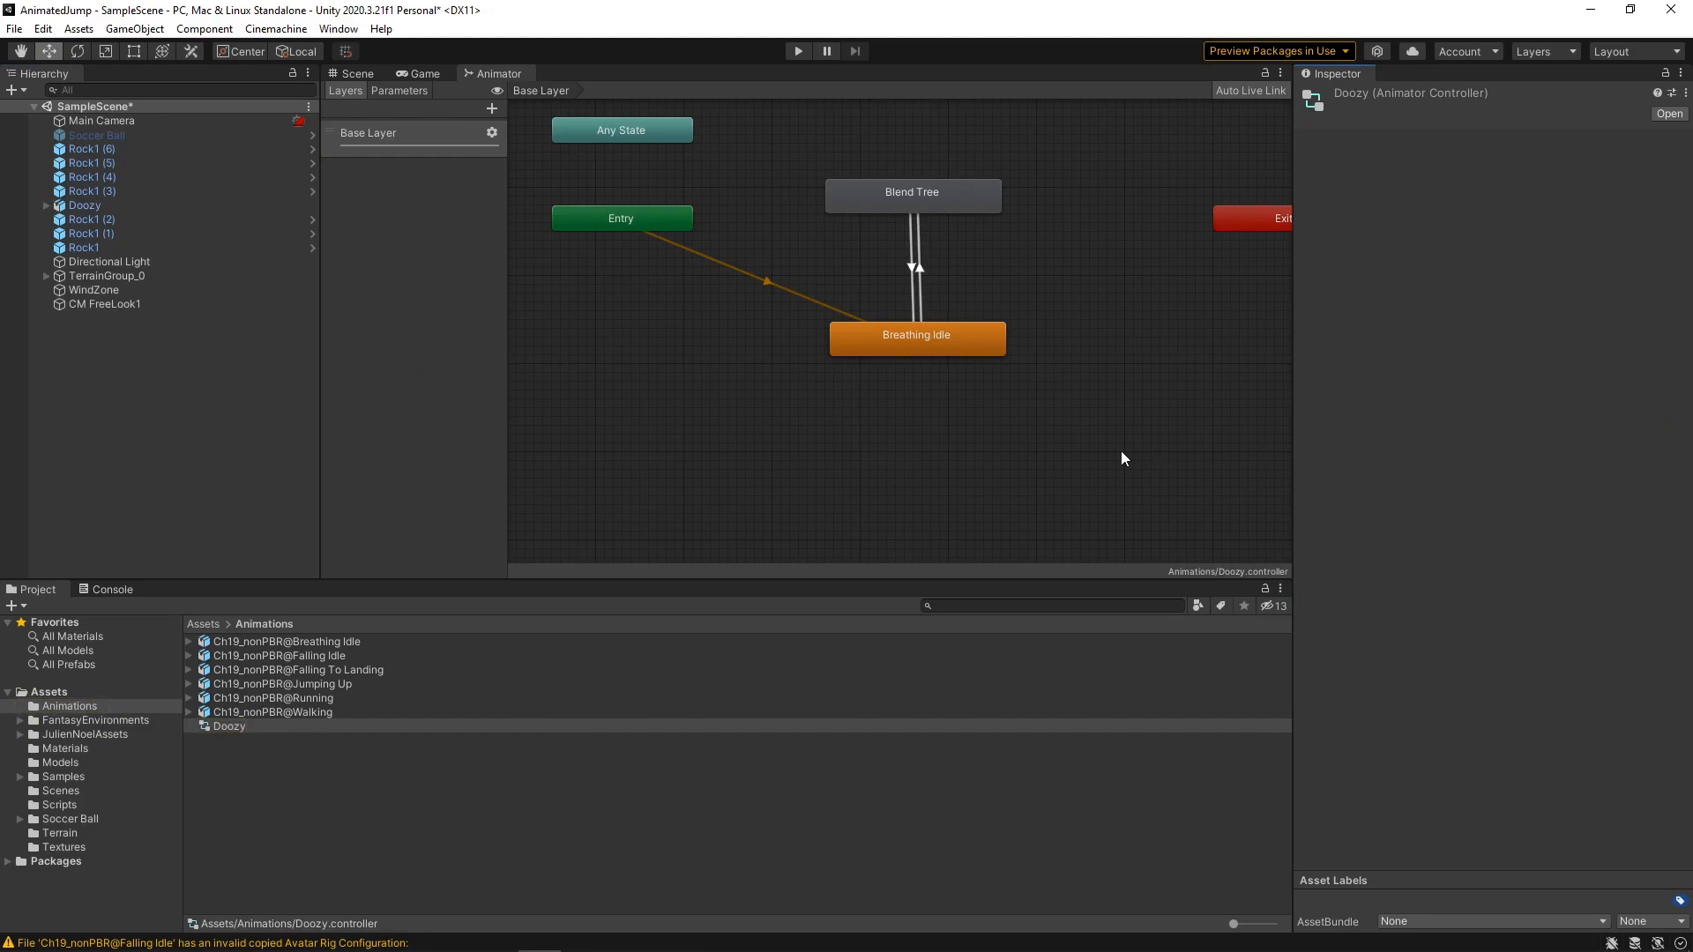
pyautogui.rightClick(685, 423)
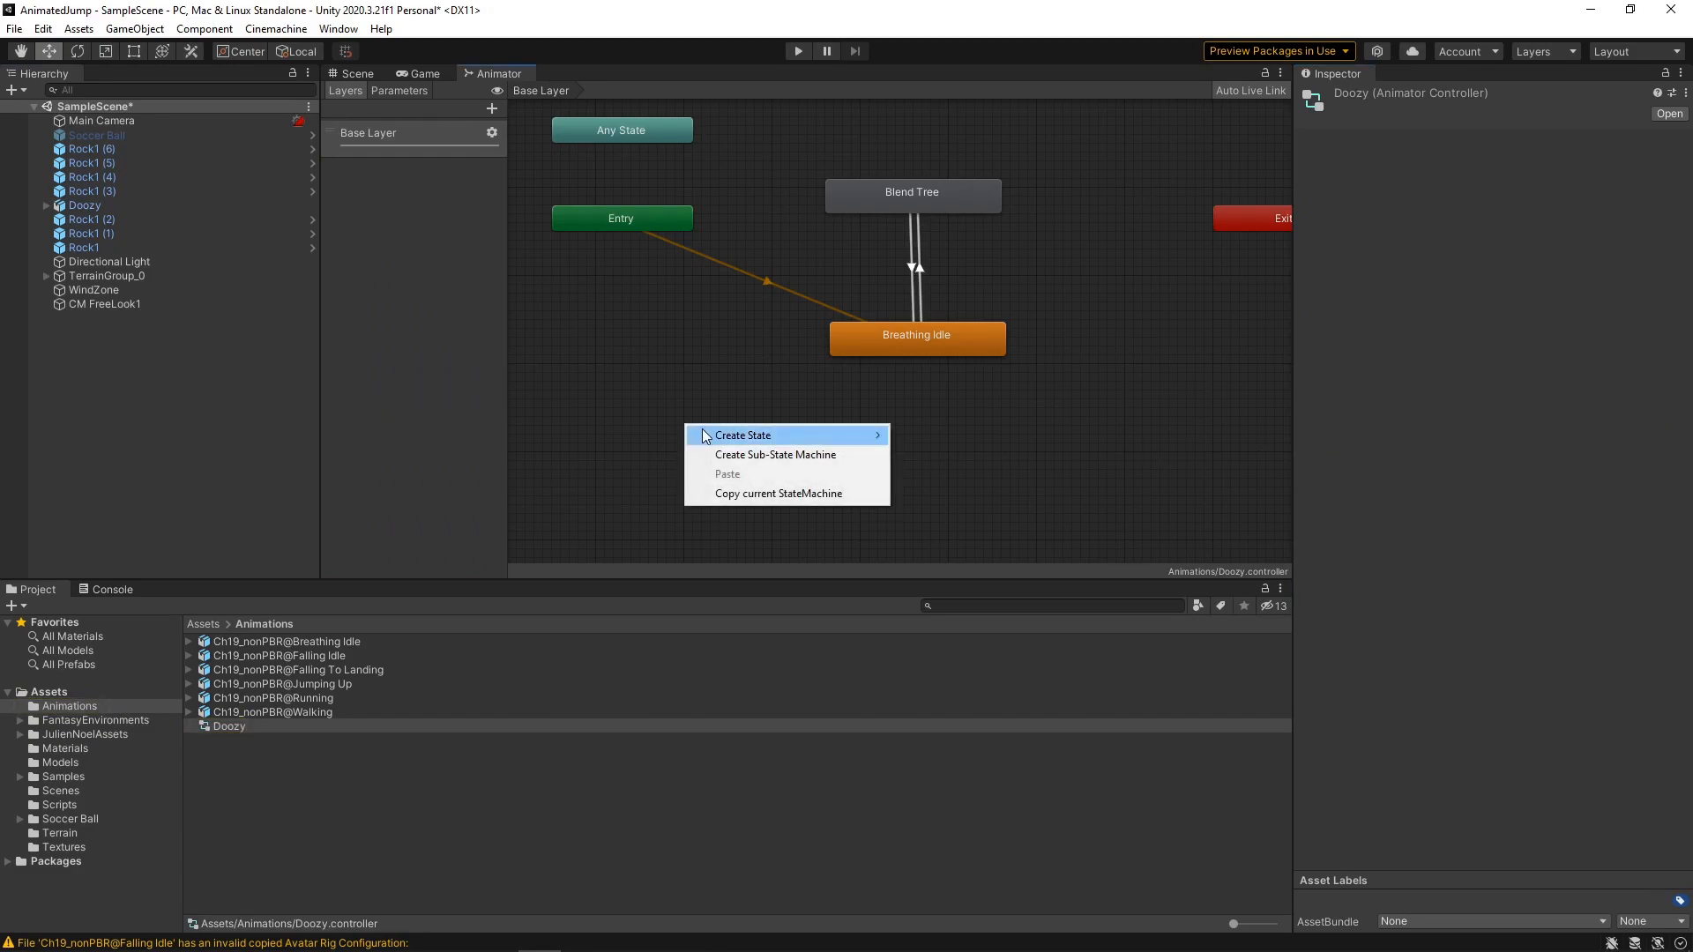
pyautogui.moveTo(780, 433)
pyautogui.click(897, 435)
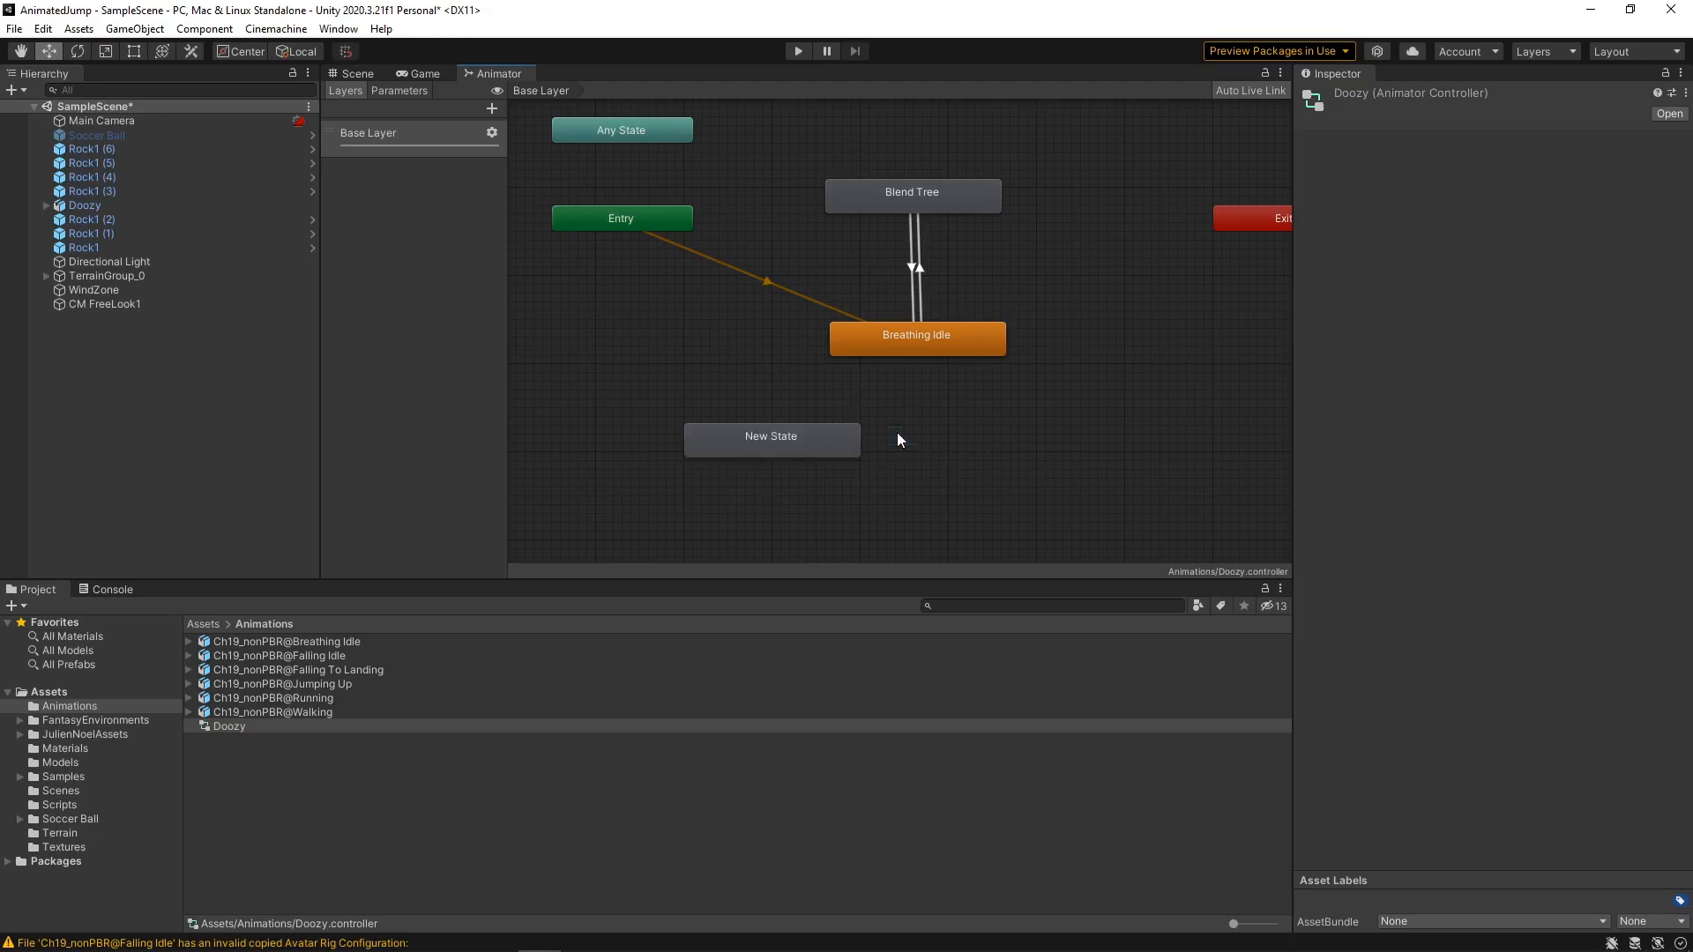
pyautogui.click(800, 443)
pyautogui.click(1399, 97)
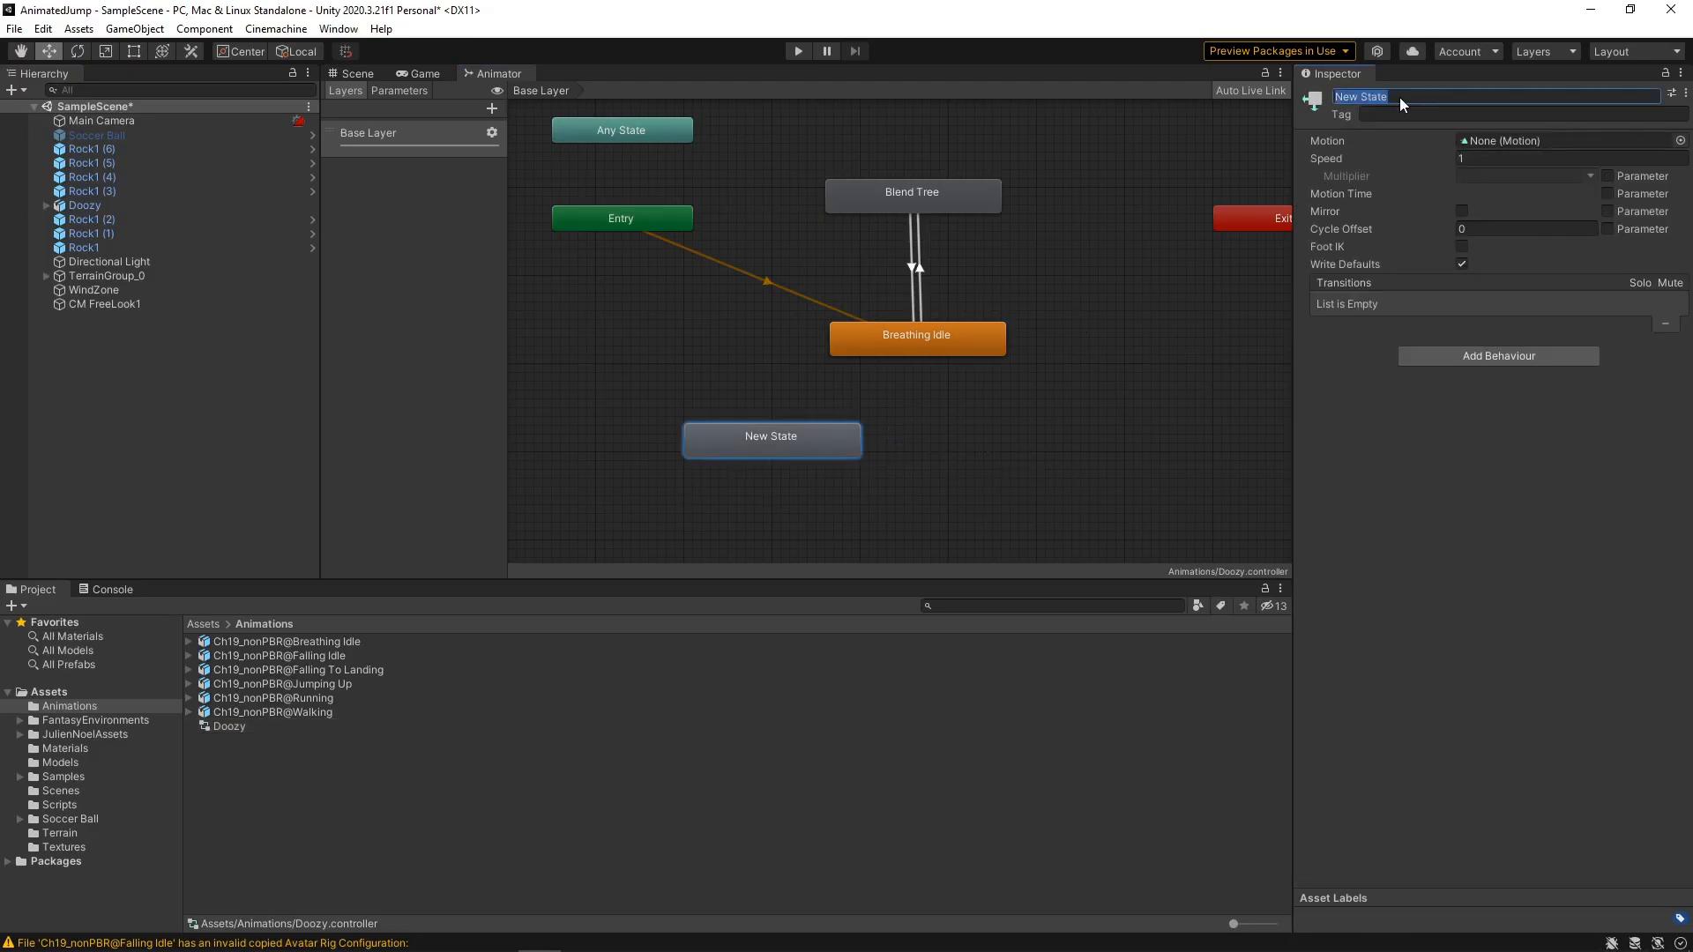
pyautogui.write('Jumping')
pyautogui.press('Return')
pyautogui.click(1676, 141)
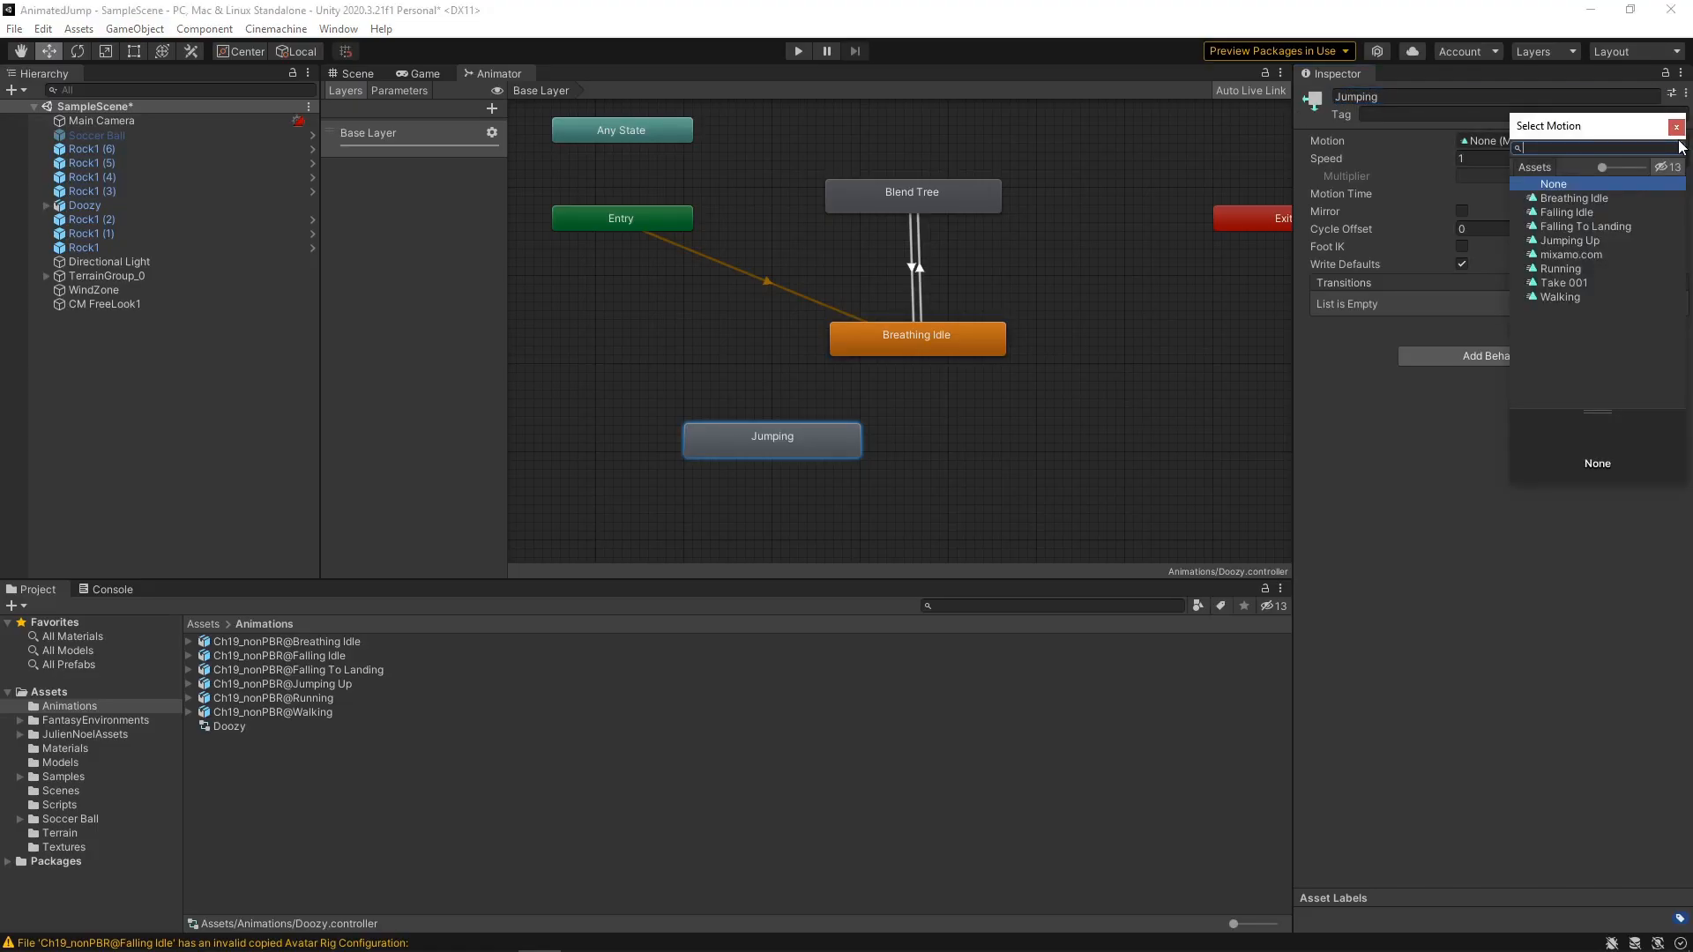
pyautogui.doubleClick(1585, 240)
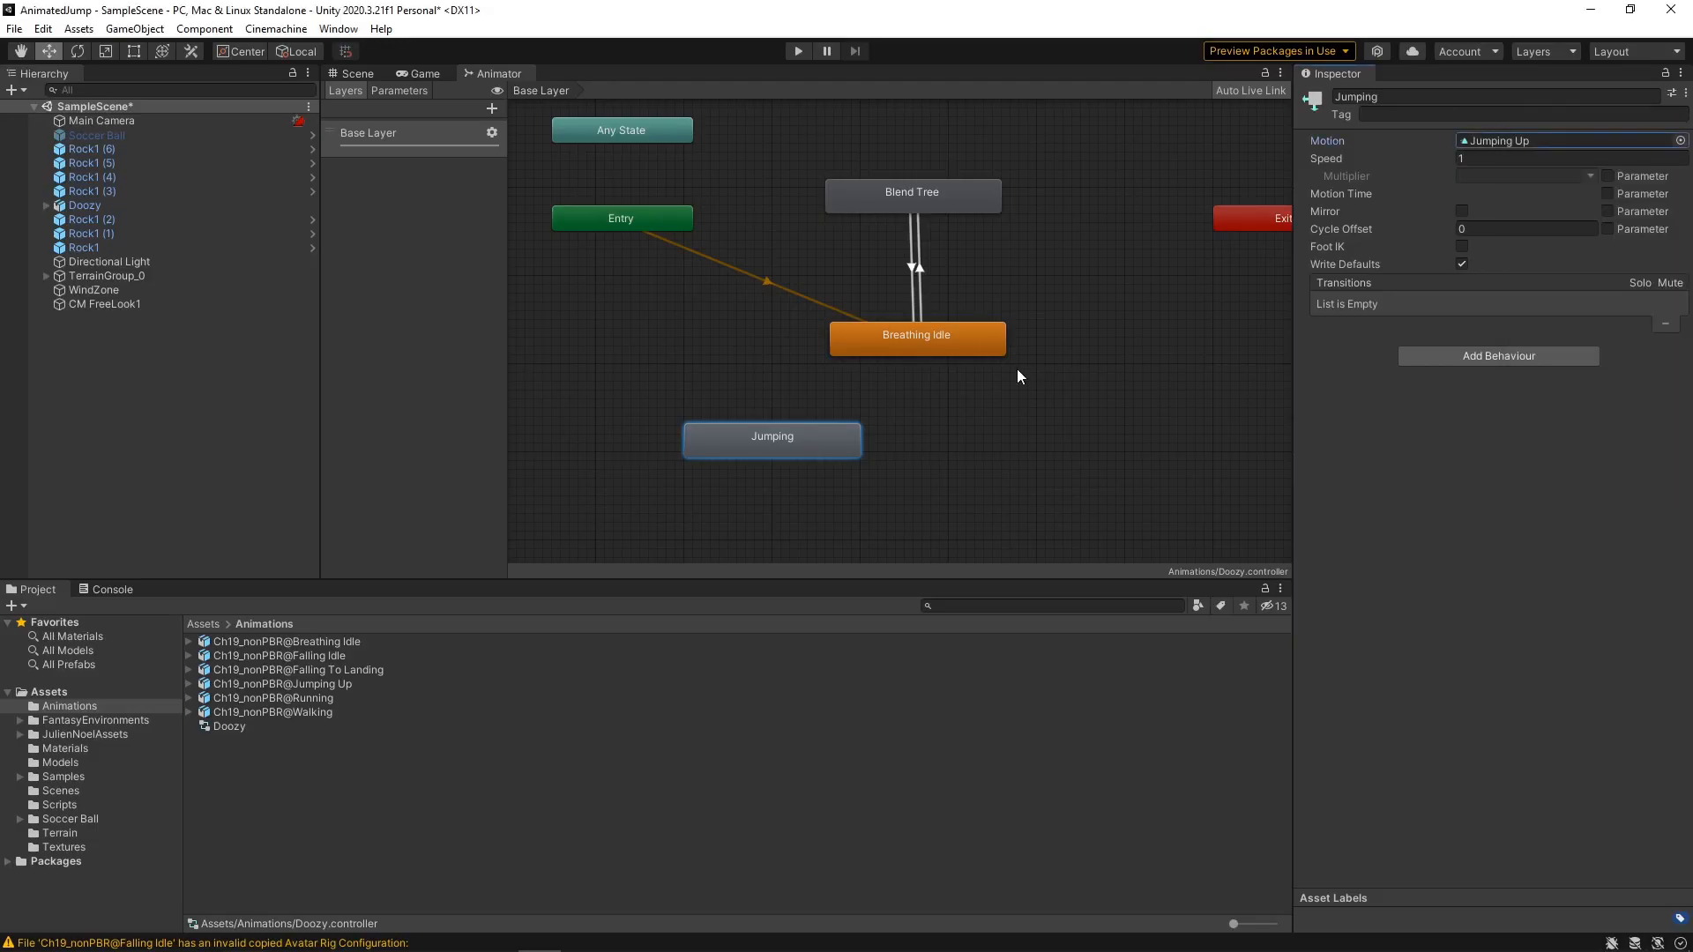
# - Create an empty state named Falling beside Jumping and assign it the Falling Idle motion
pyautogui.rightClick(1003, 422)
pyautogui.moveTo(1016, 430)
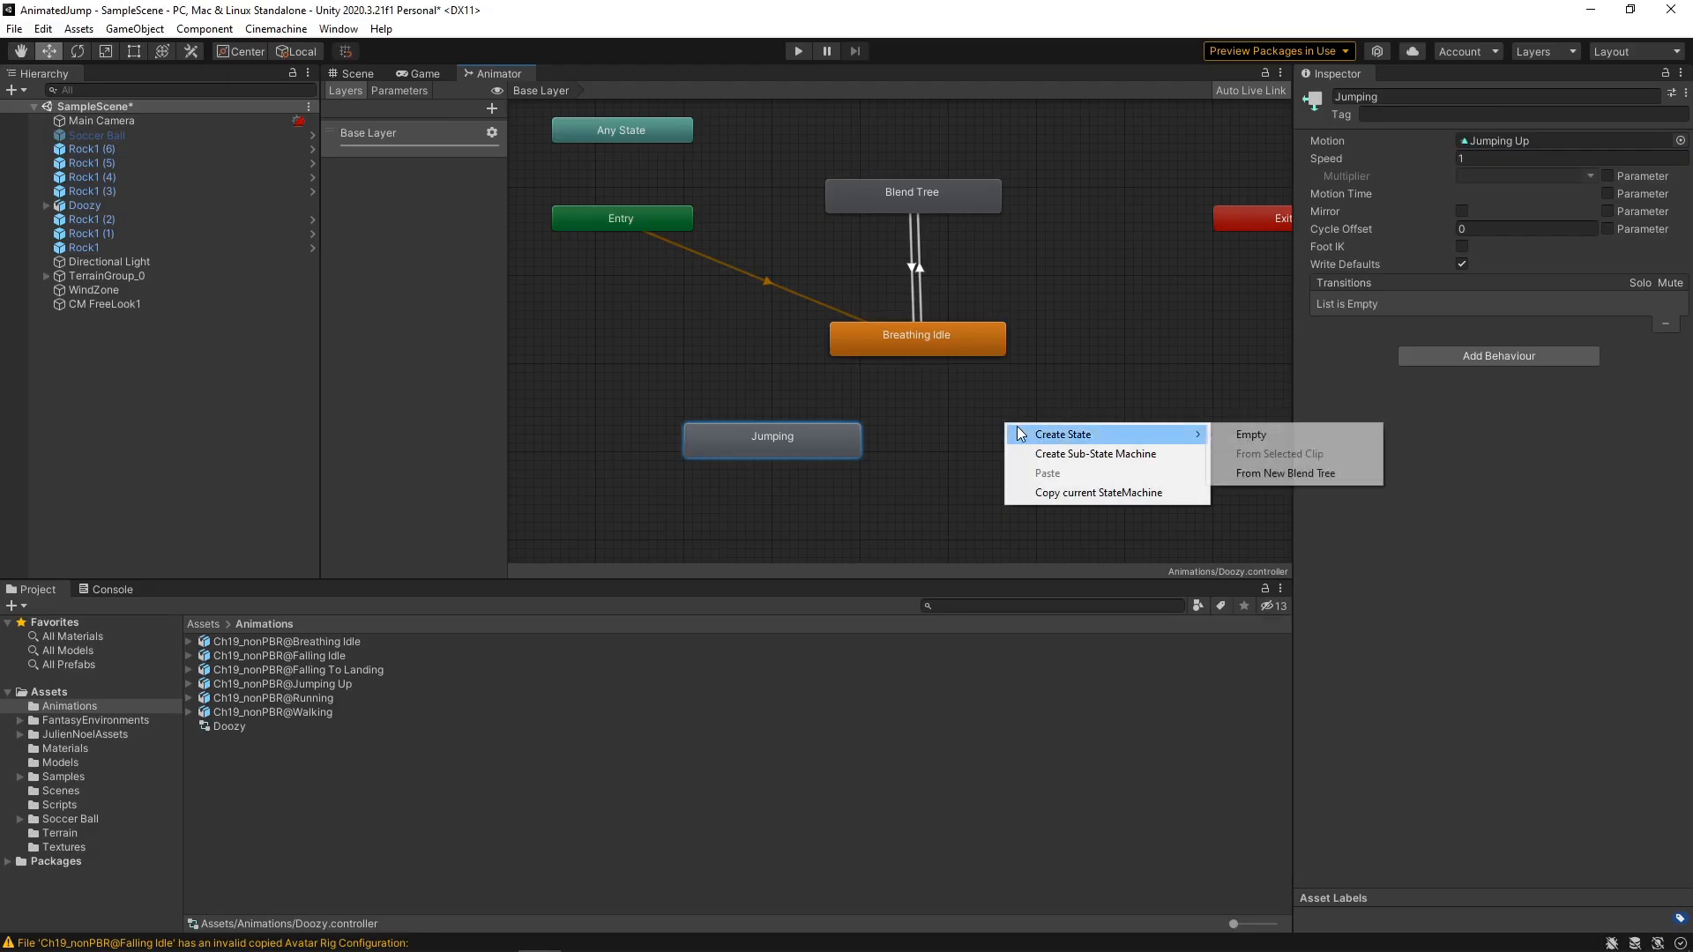
pyautogui.click(1222, 435)
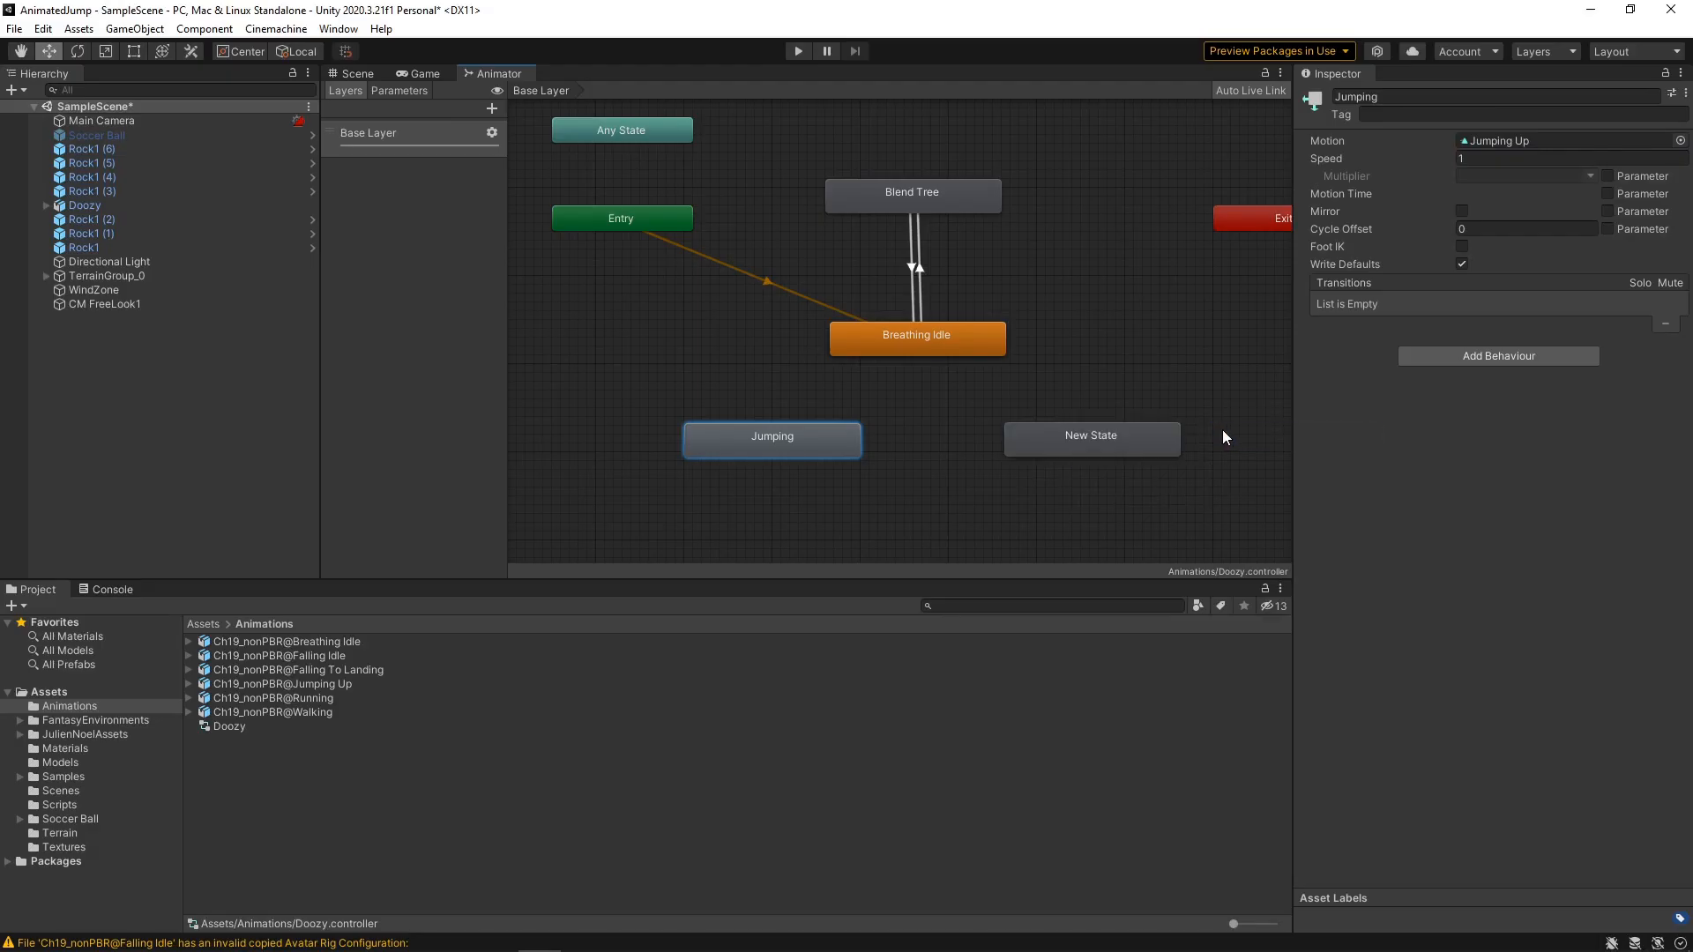
pyautogui.click(1125, 448)
pyautogui.click(1406, 96)
pyautogui.write('Falling')
pyautogui.press('Return')
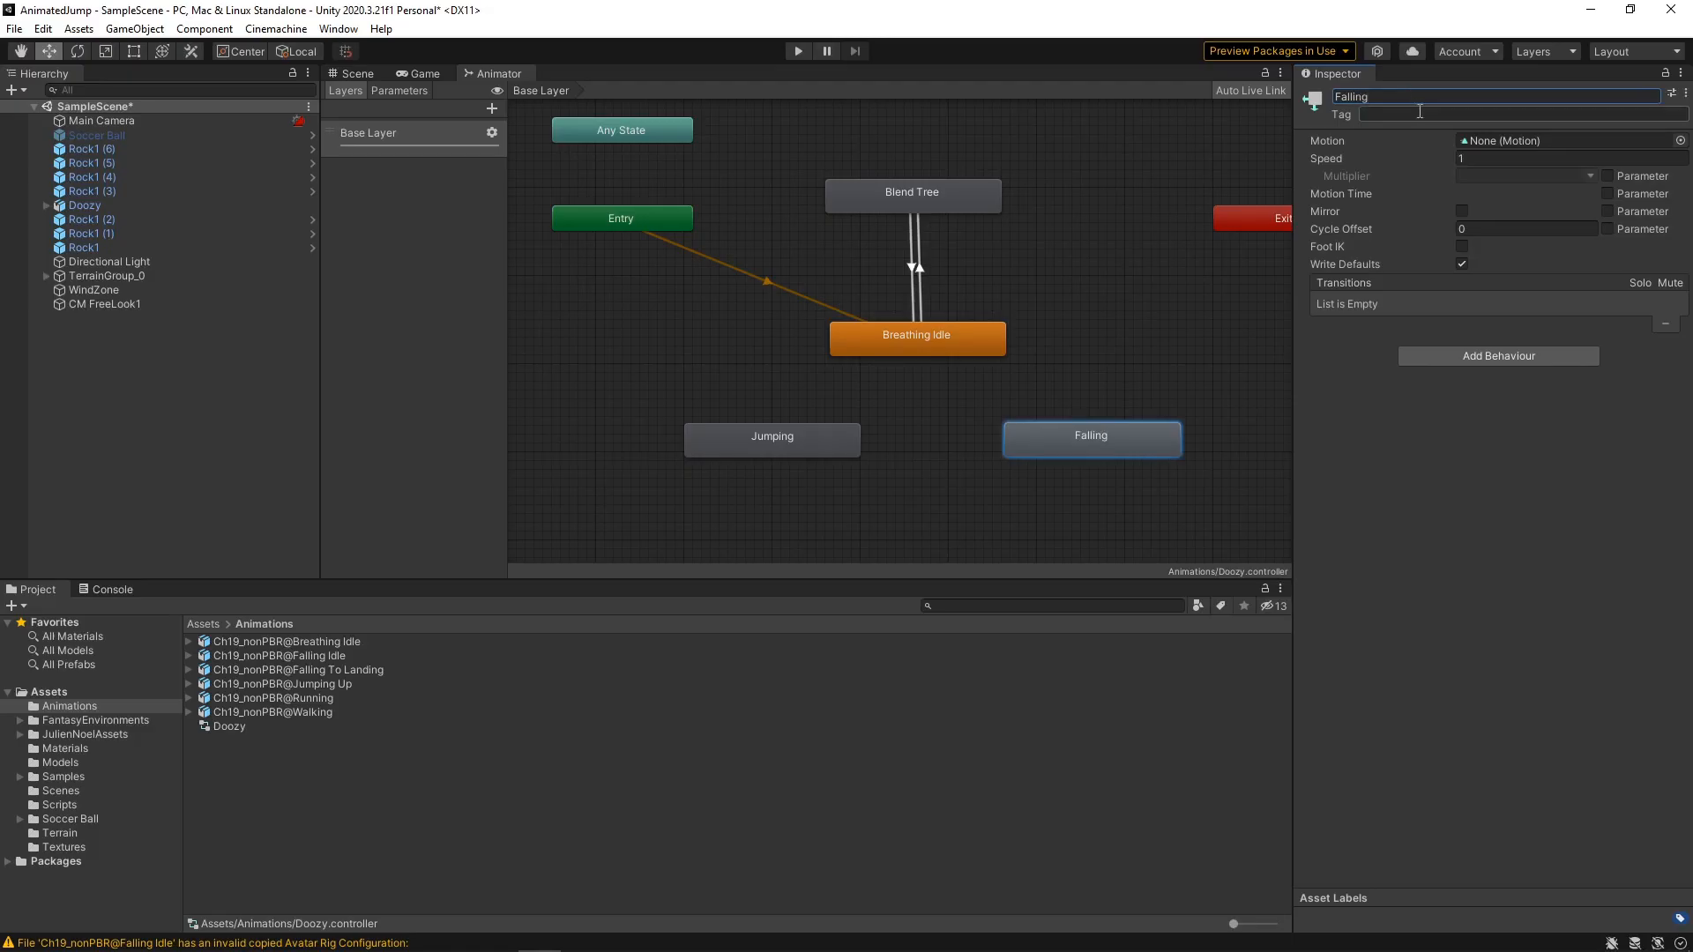
pyautogui.click(1680, 140)
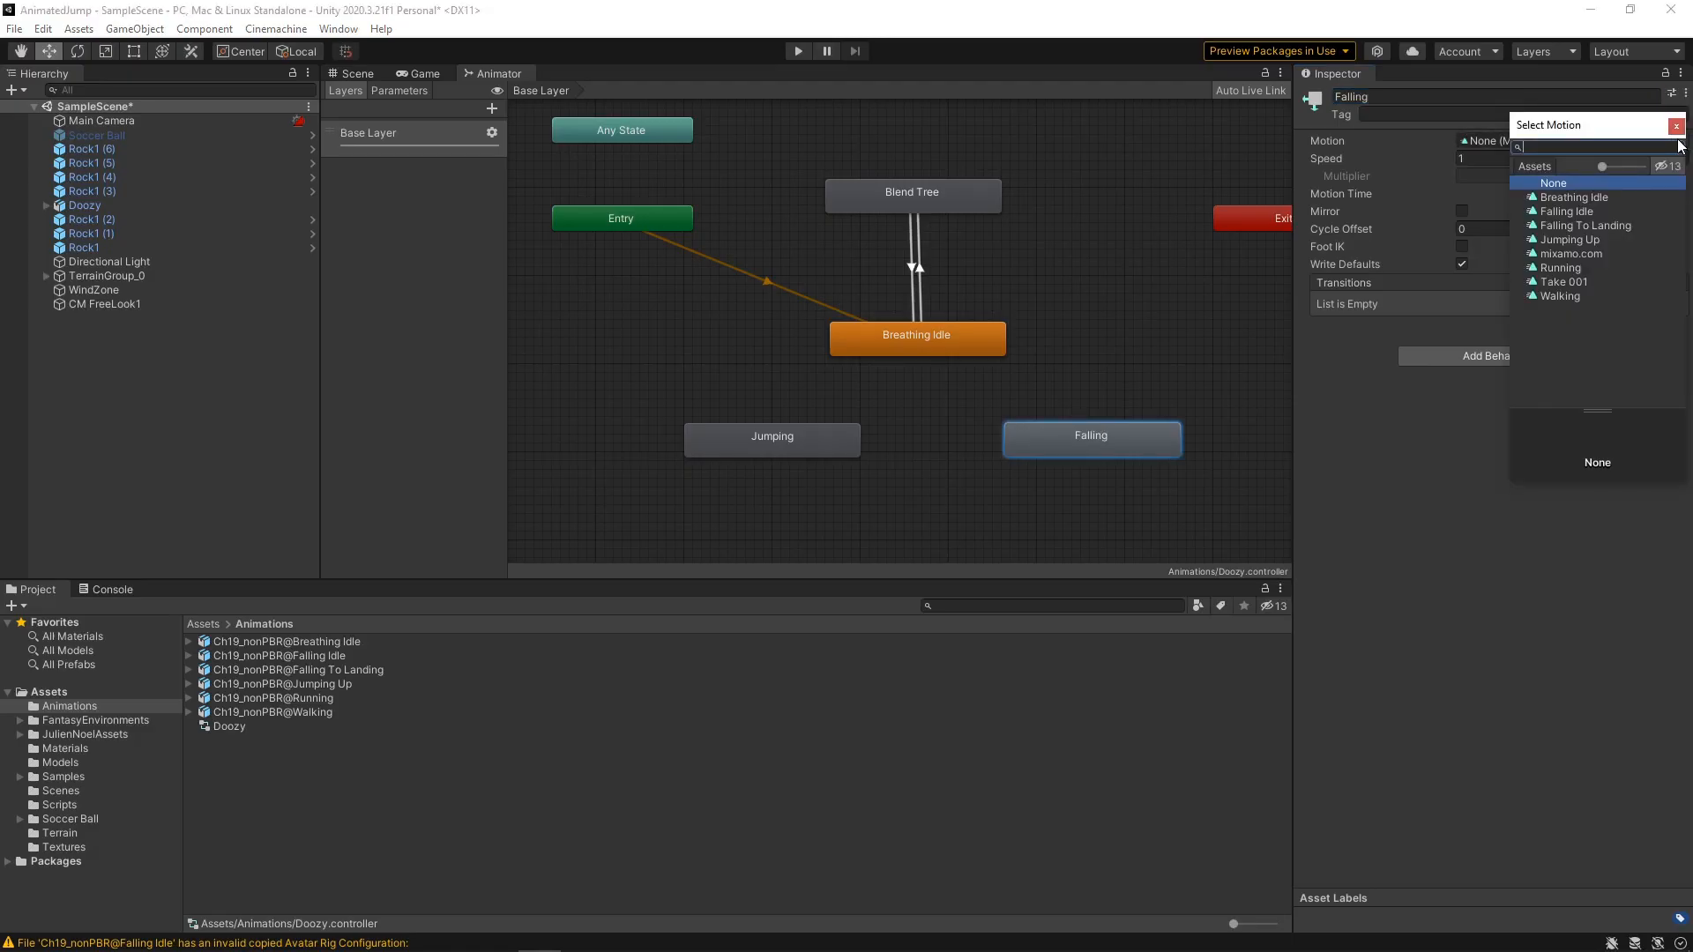
pyautogui.doubleClick(1583, 211)
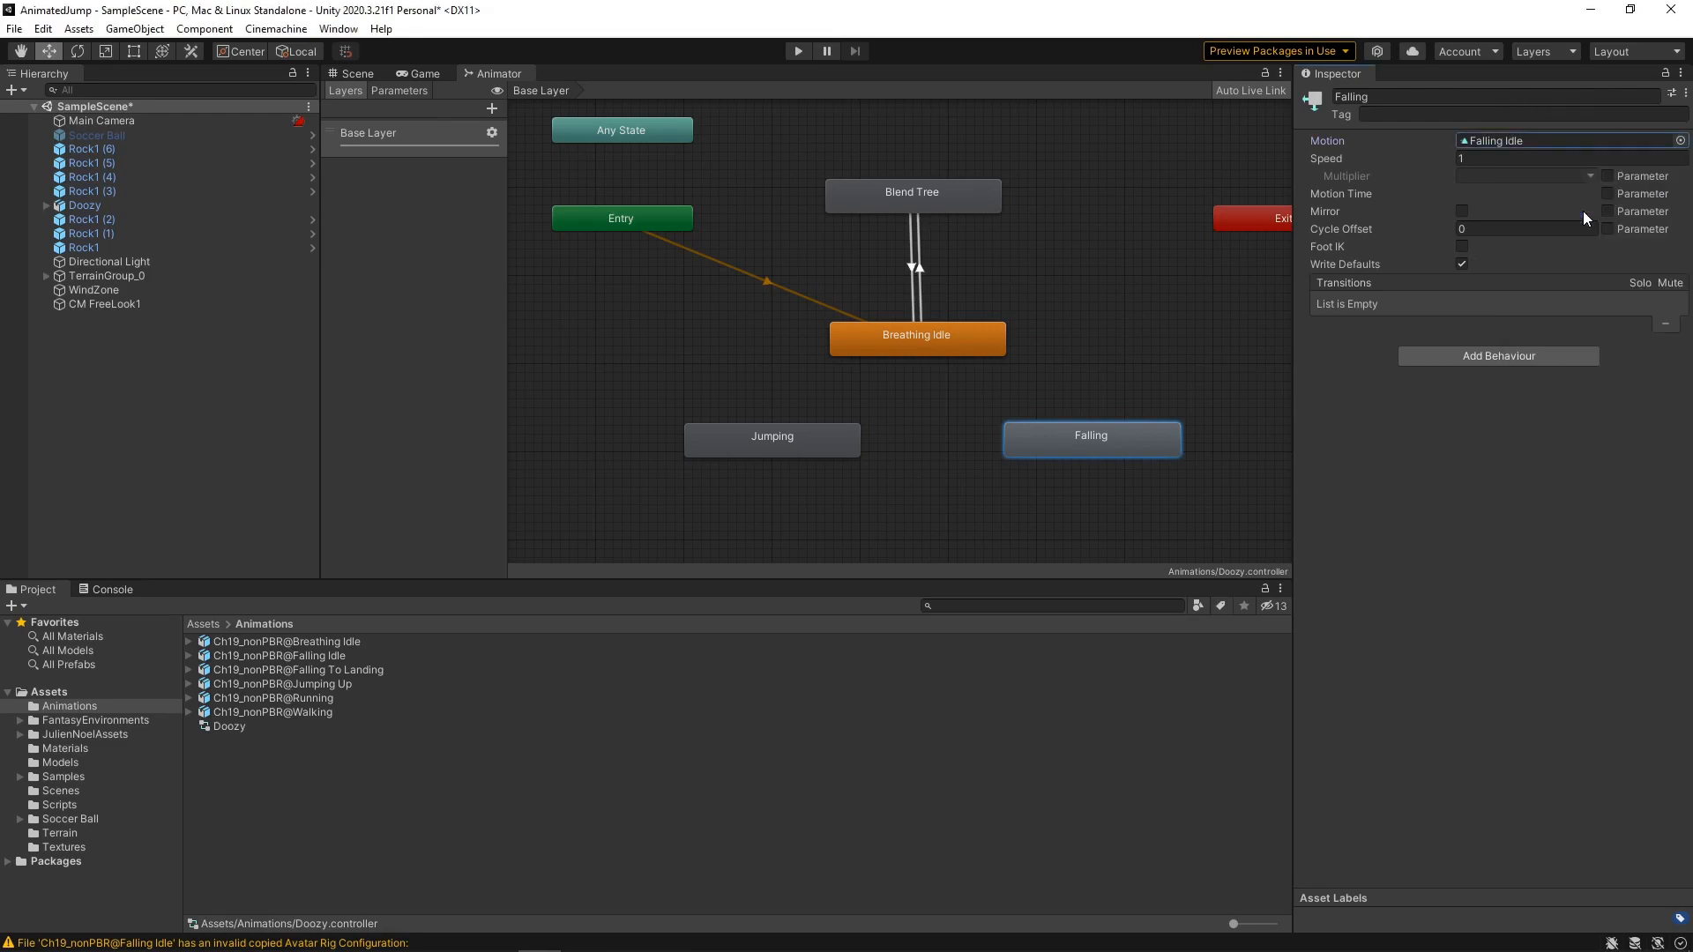
# - Create an empty state named Landing below Jumping and Falling and assign it the Falling To Landing motion
pyautogui.rightClick(832, 510)
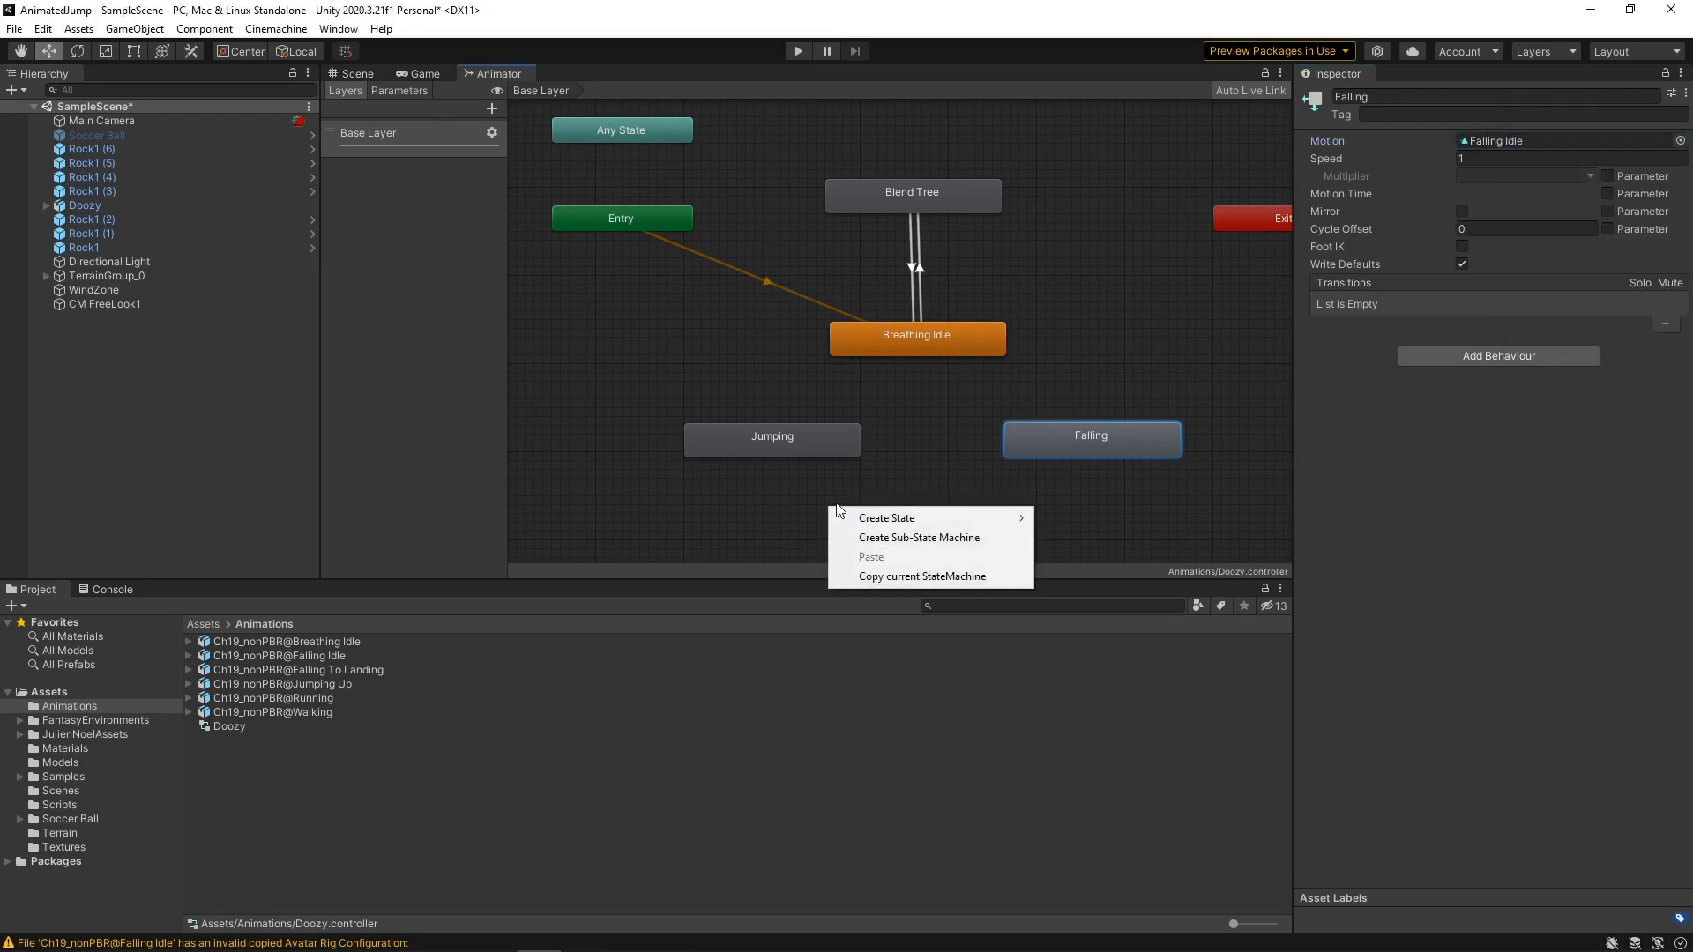
pyautogui.moveTo(869, 518)
pyautogui.click(1062, 520)
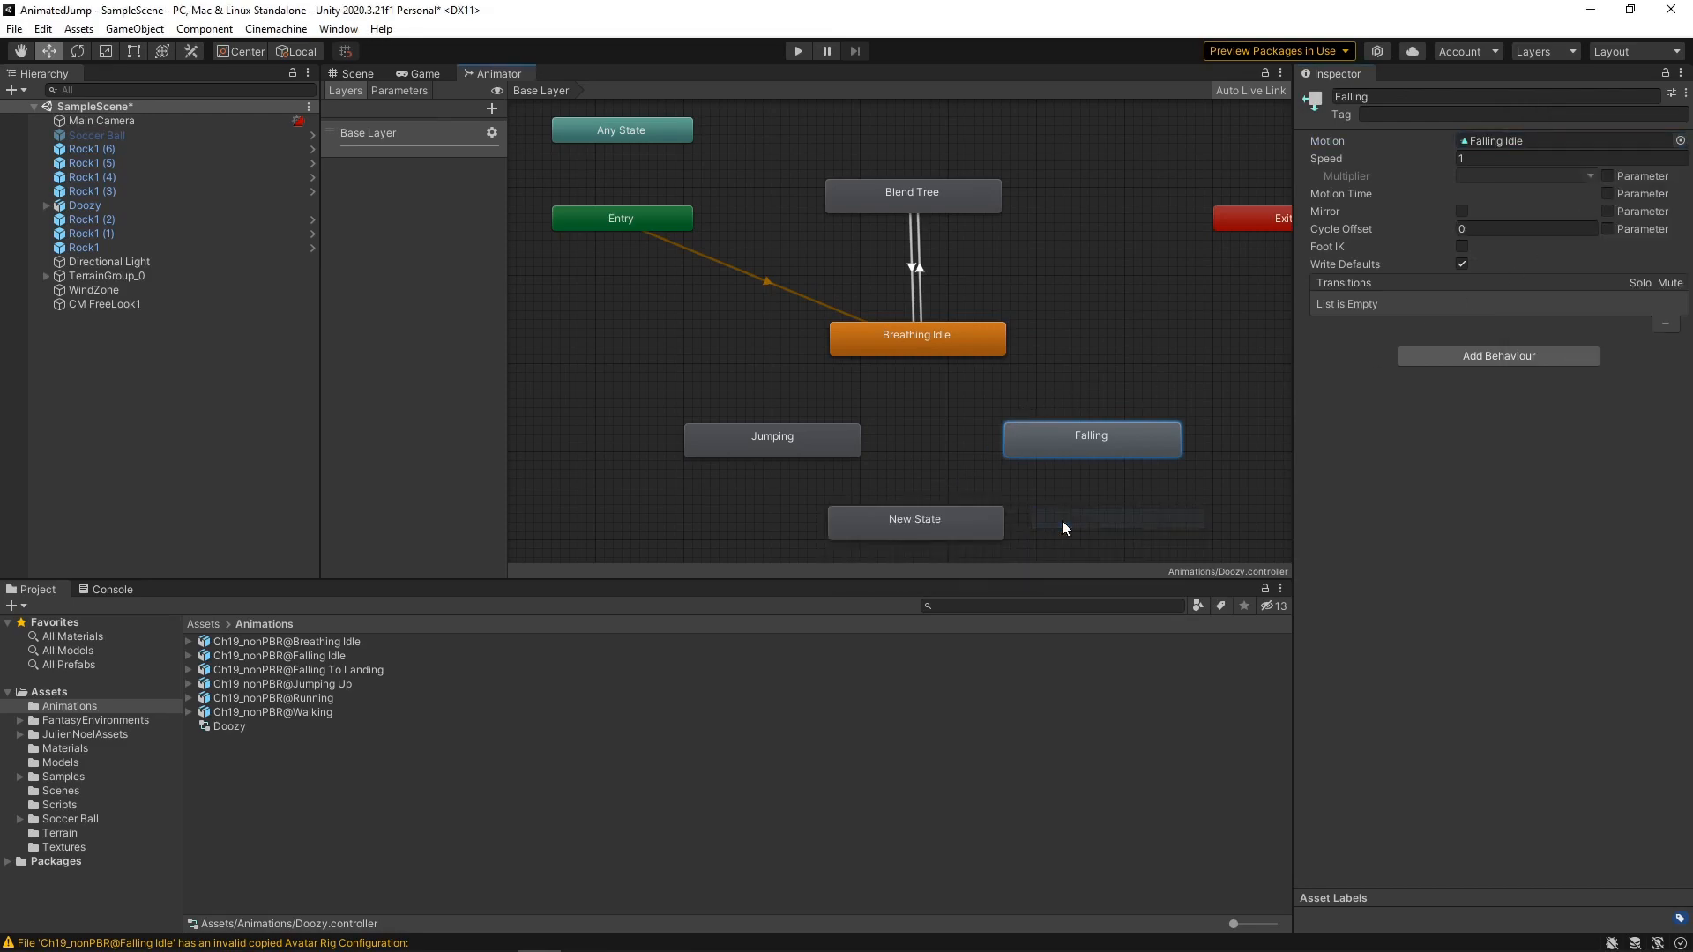
pyautogui.click(975, 515)
pyautogui.click(1411, 96)
pyautogui.write('Landing')
pyautogui.press('Return')
pyautogui.click(1680, 140)
pyautogui.doubleClick(1610, 221)
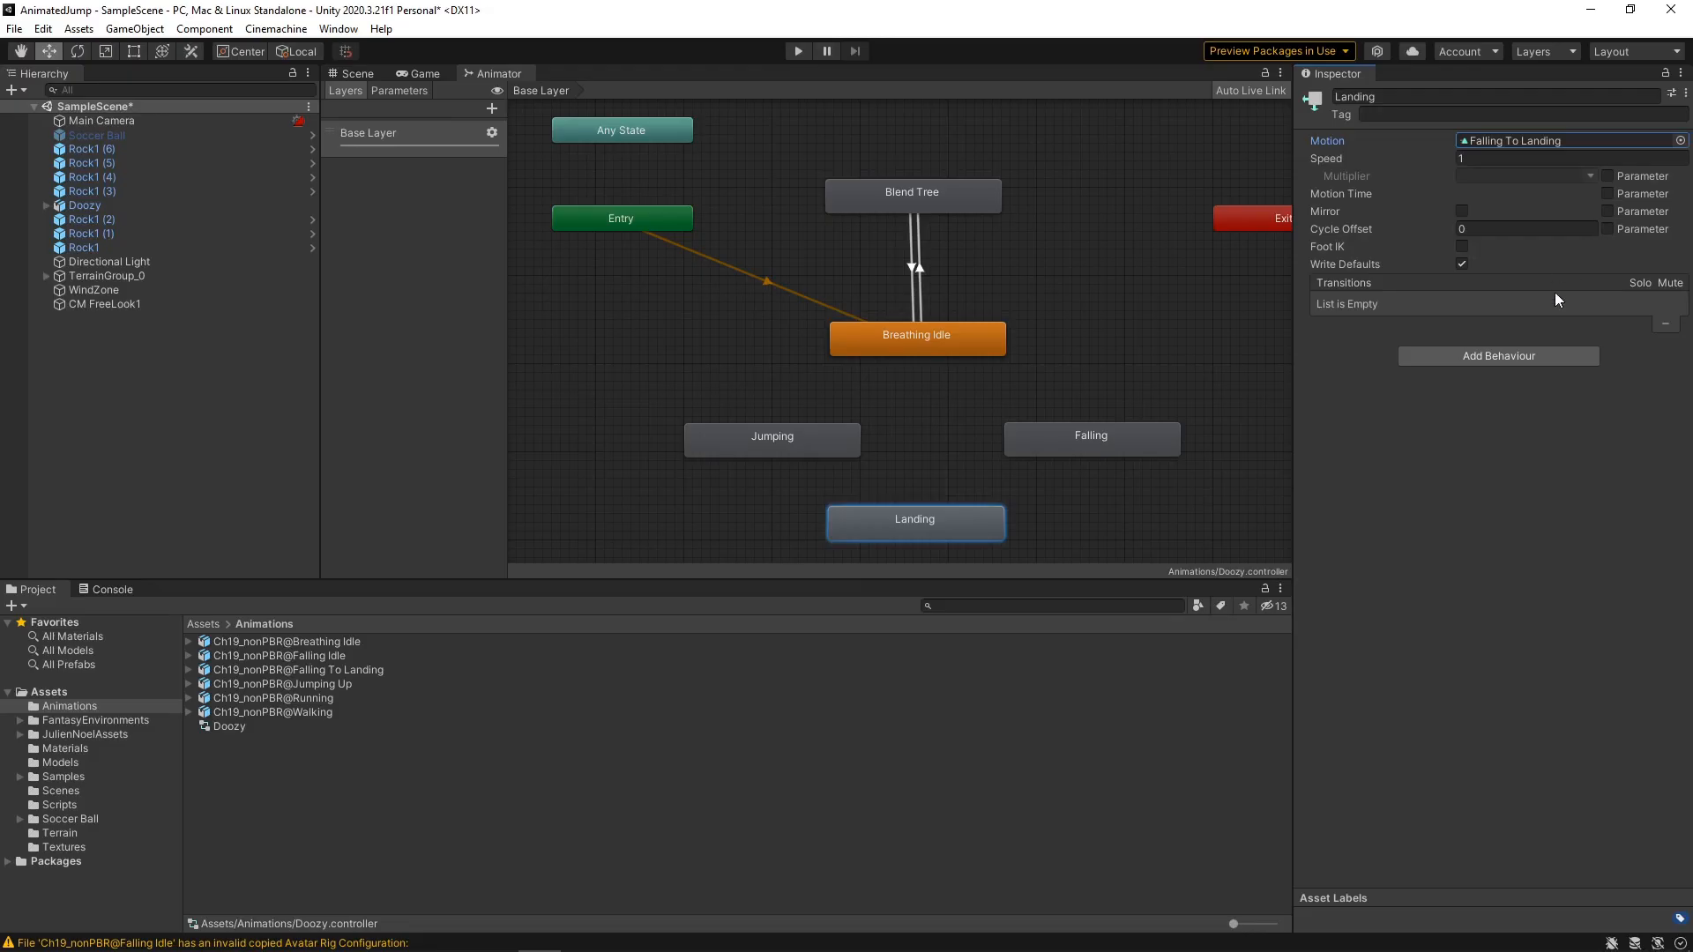
# - Chain the states with transitions from Breathing Idle to Jumping, Jumping to Falling, and Falling to Landing
pyautogui.rightClick(913, 351)
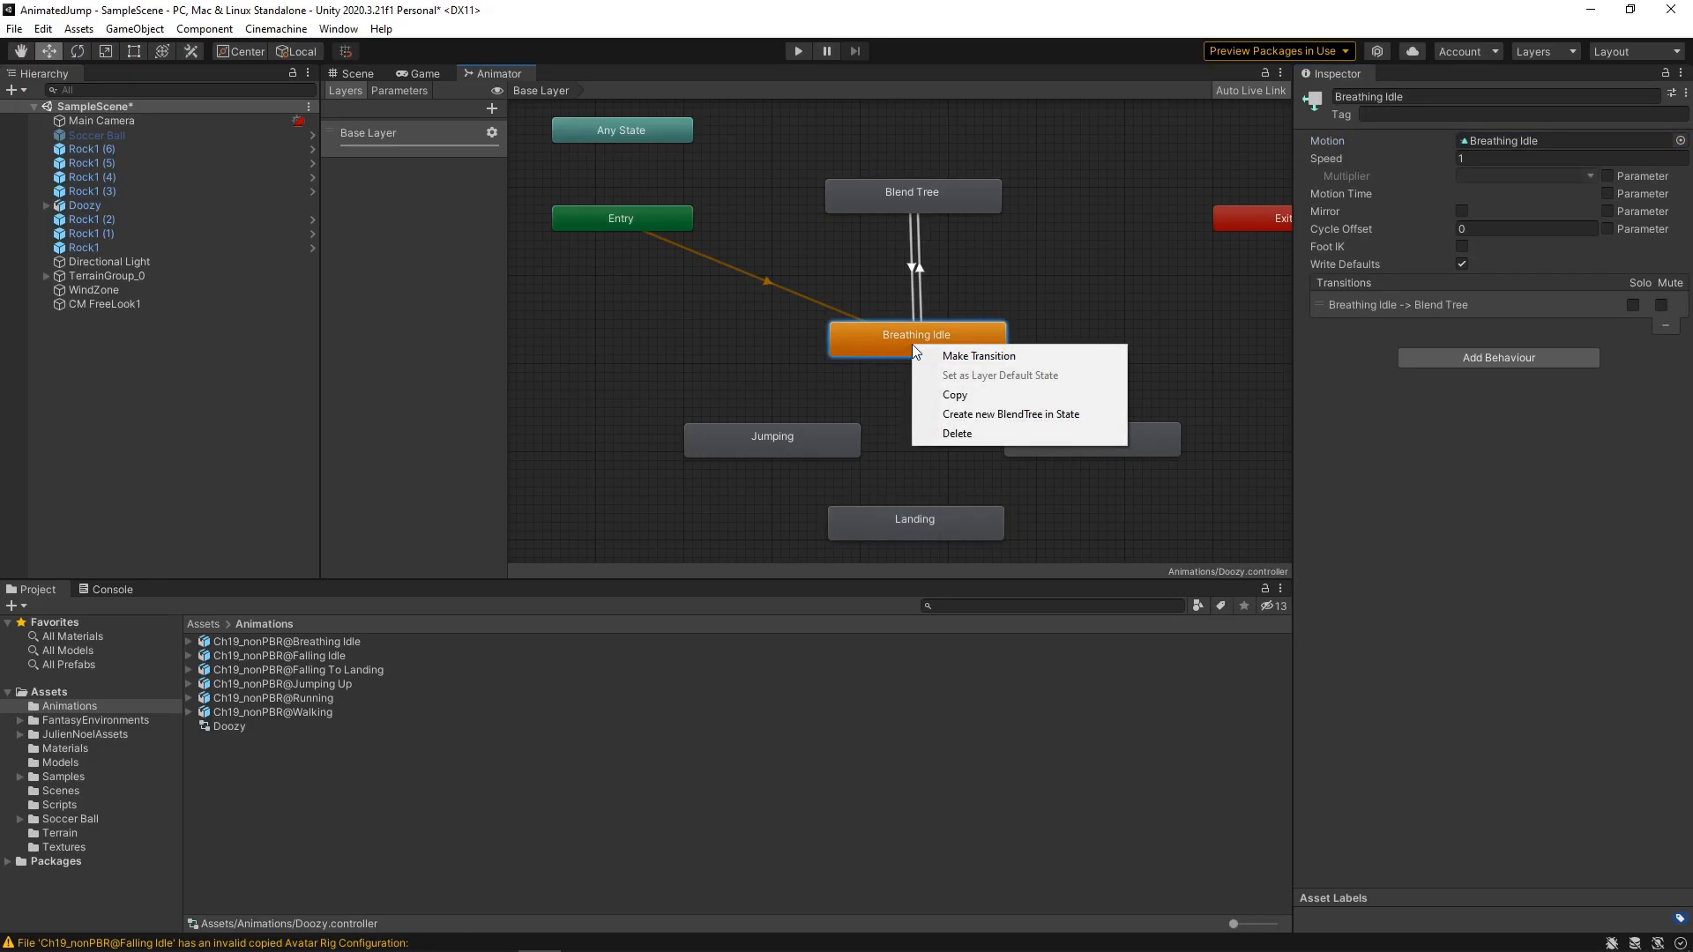
pyautogui.click(928, 357)
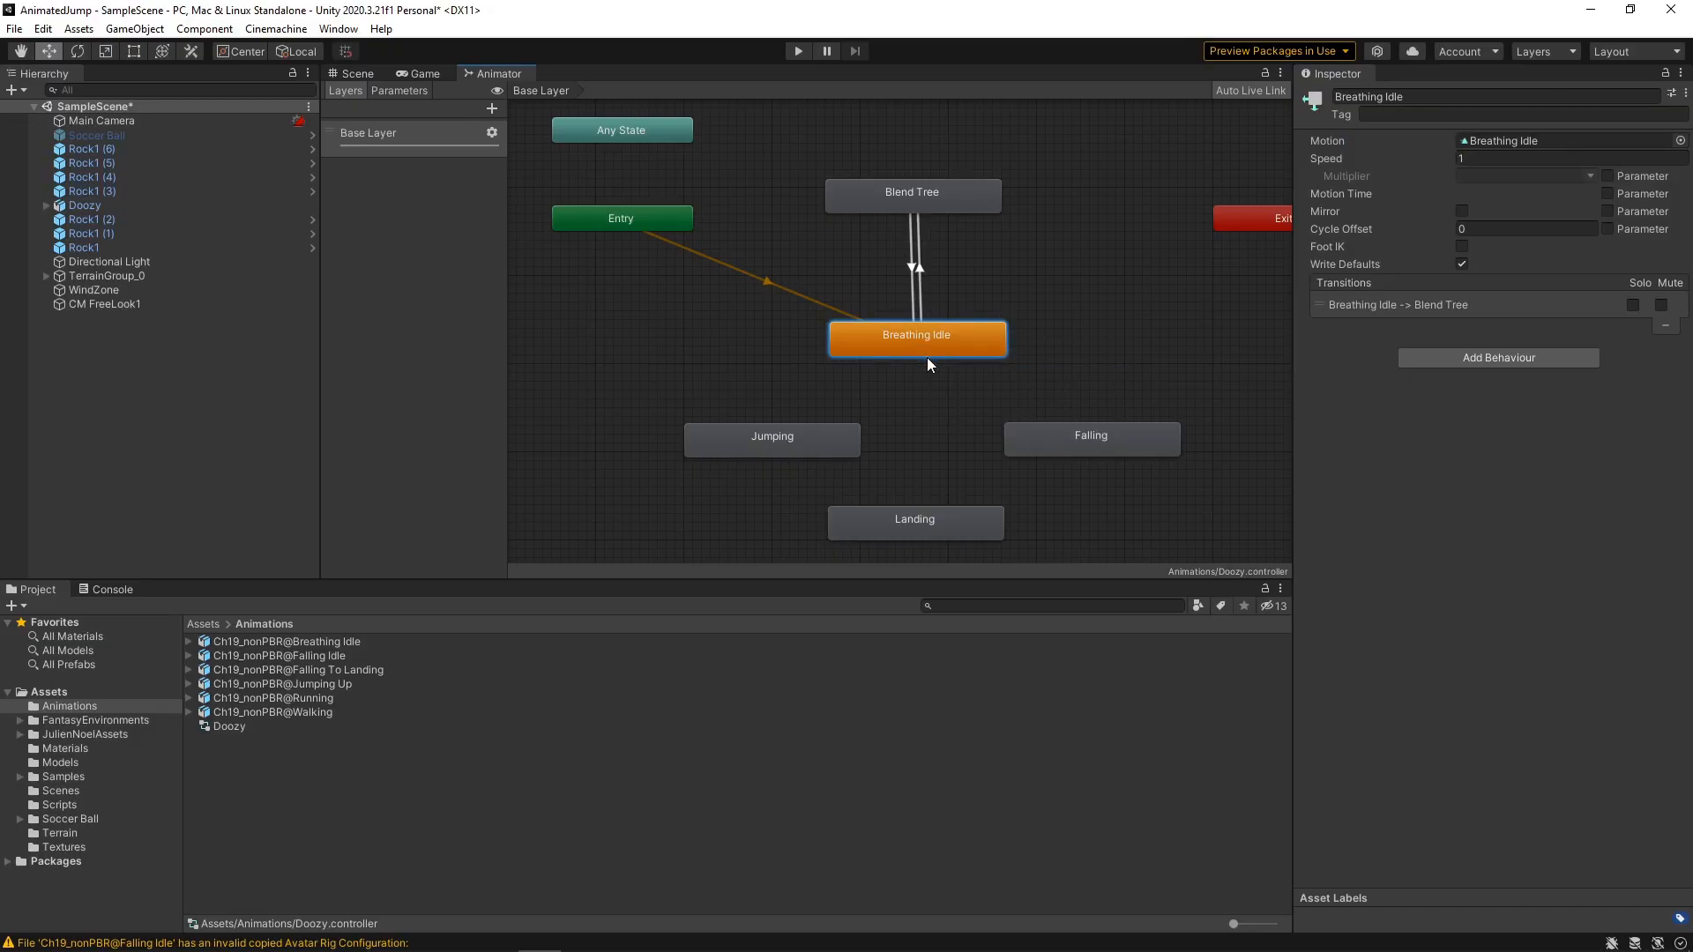
pyautogui.click(790, 434)
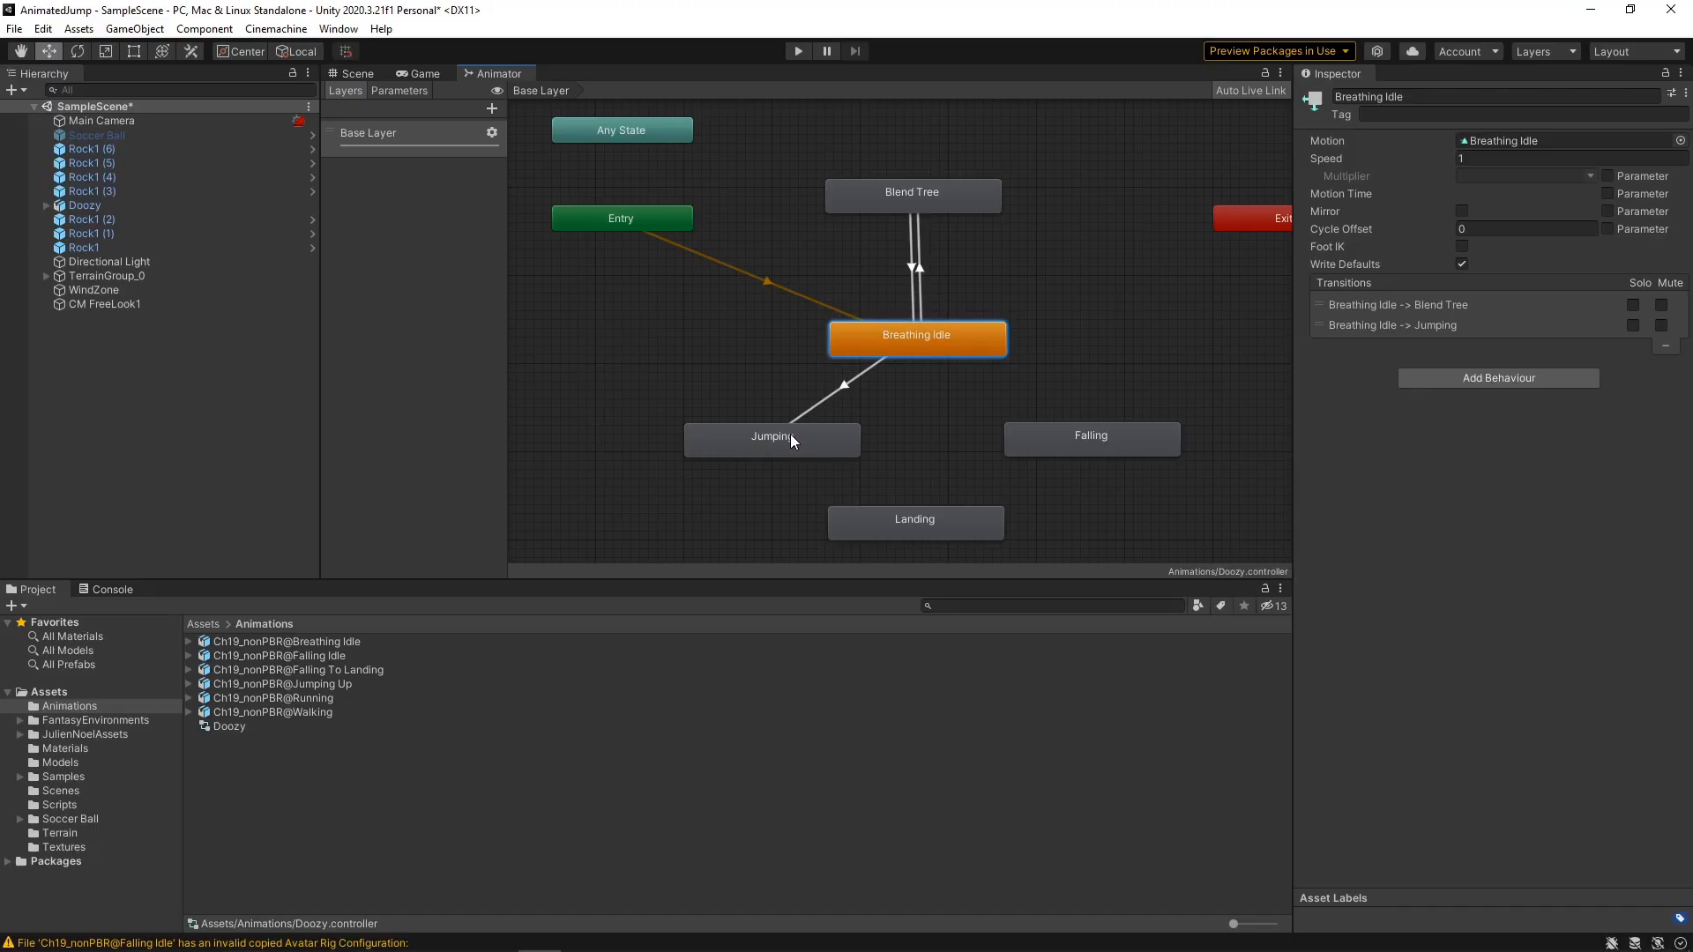
pyautogui.rightClick(790, 433)
pyautogui.click(837, 551)
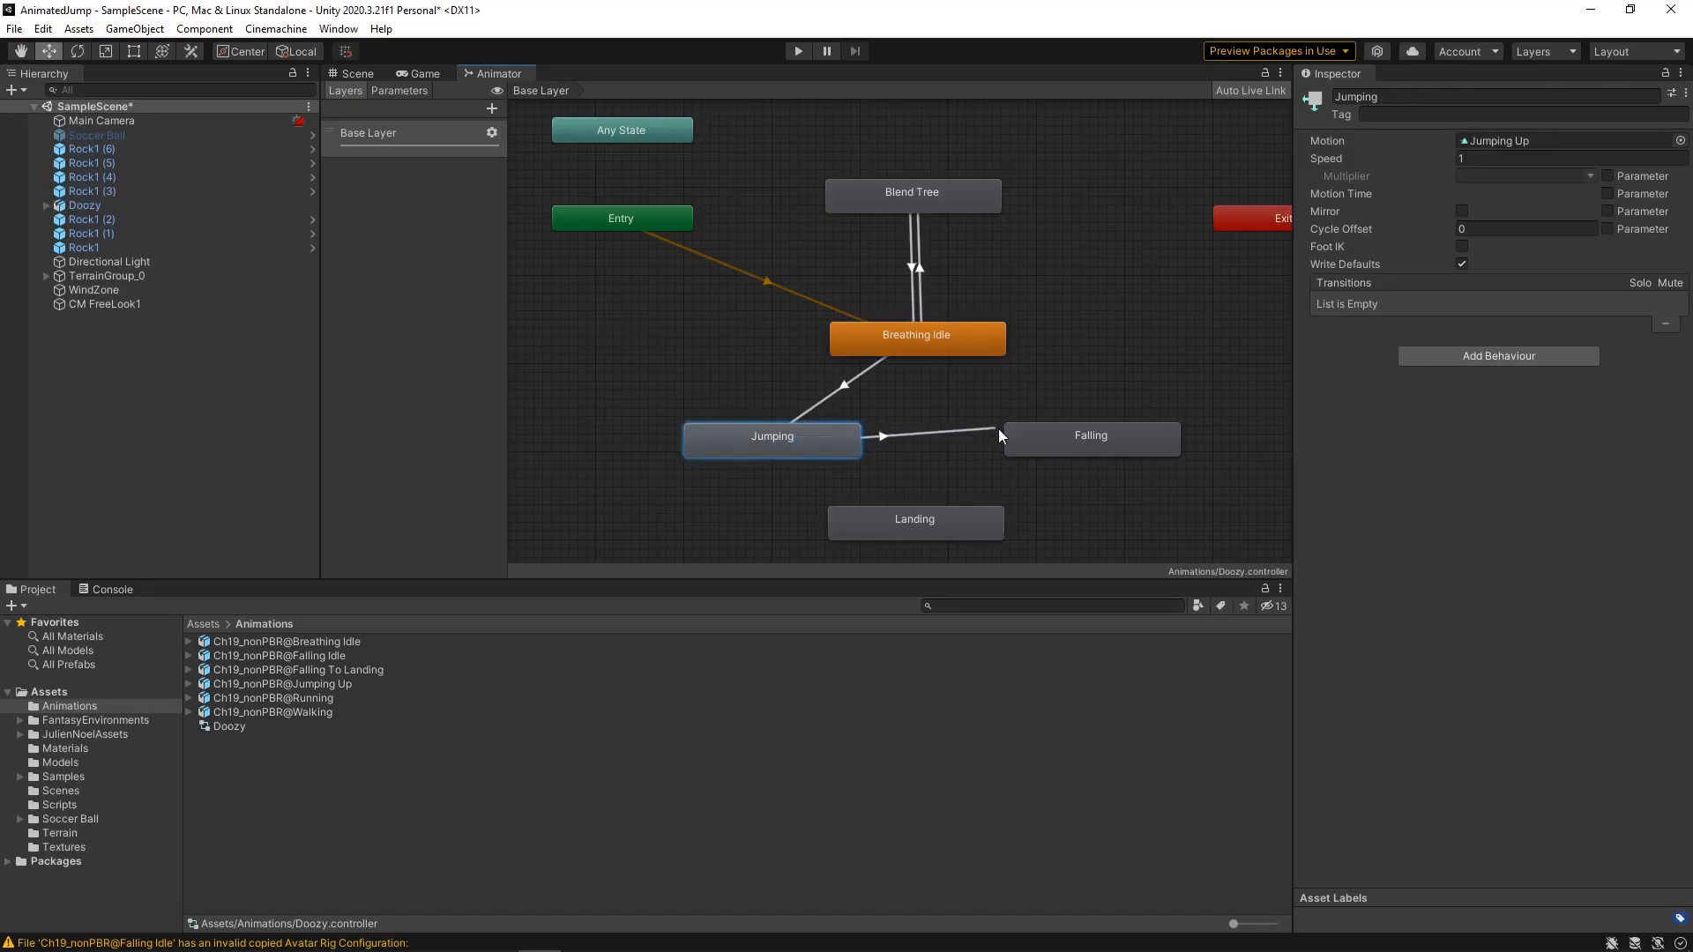
pyautogui.click(1065, 435)
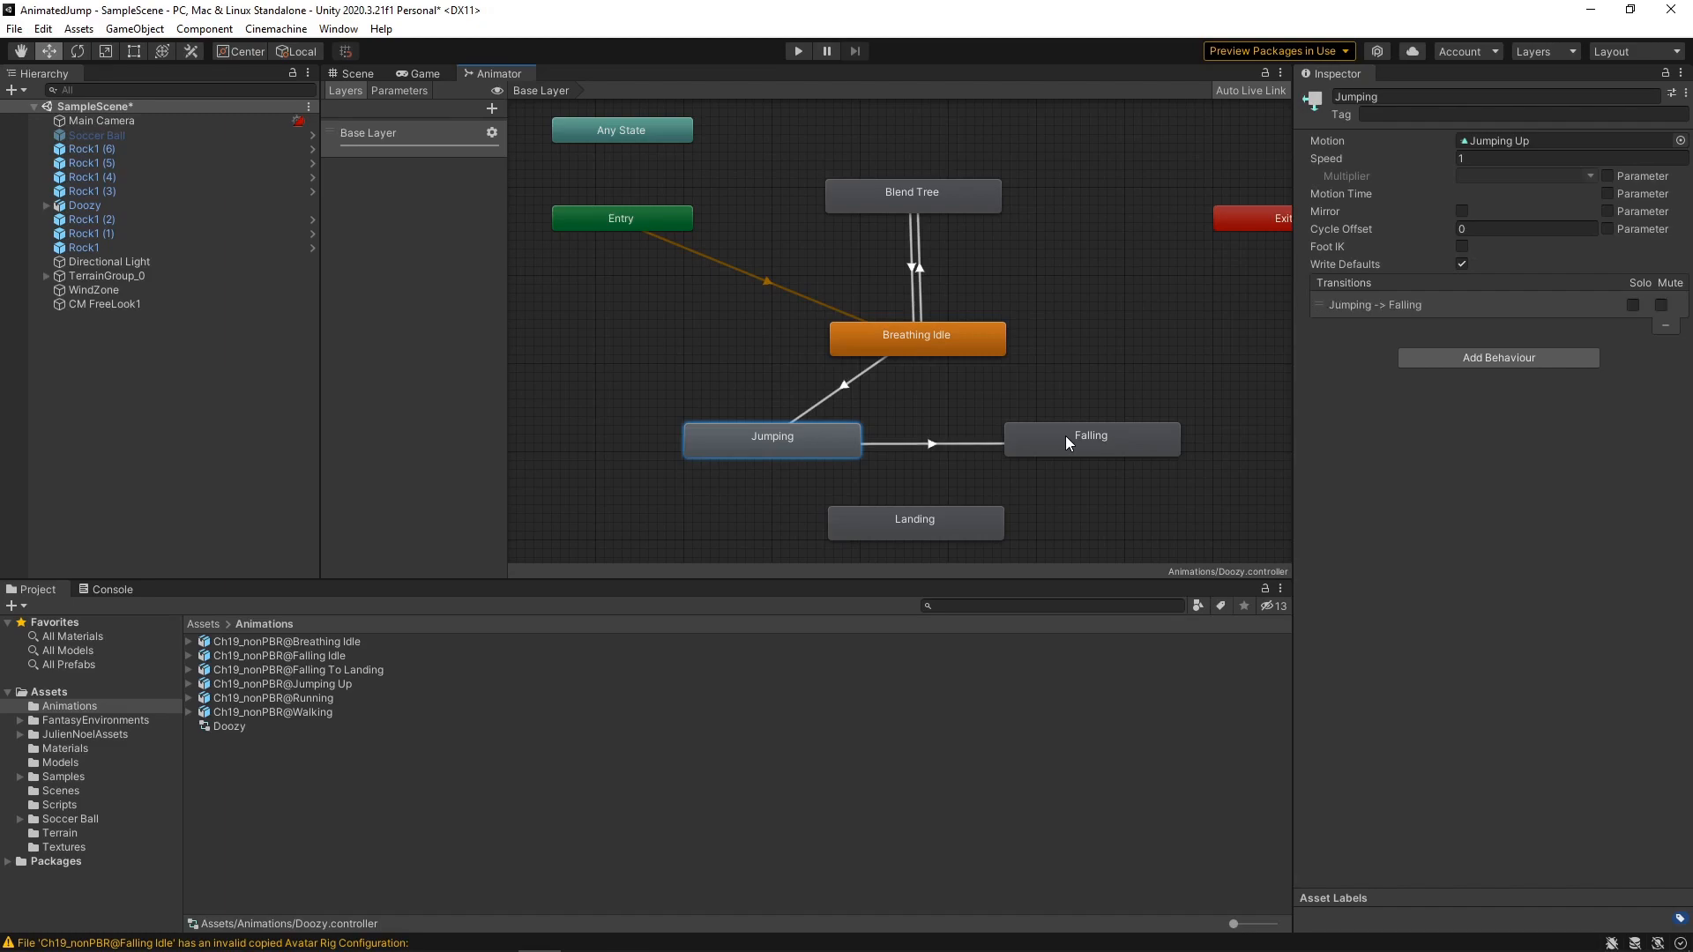
pyautogui.rightClick(1065, 436)
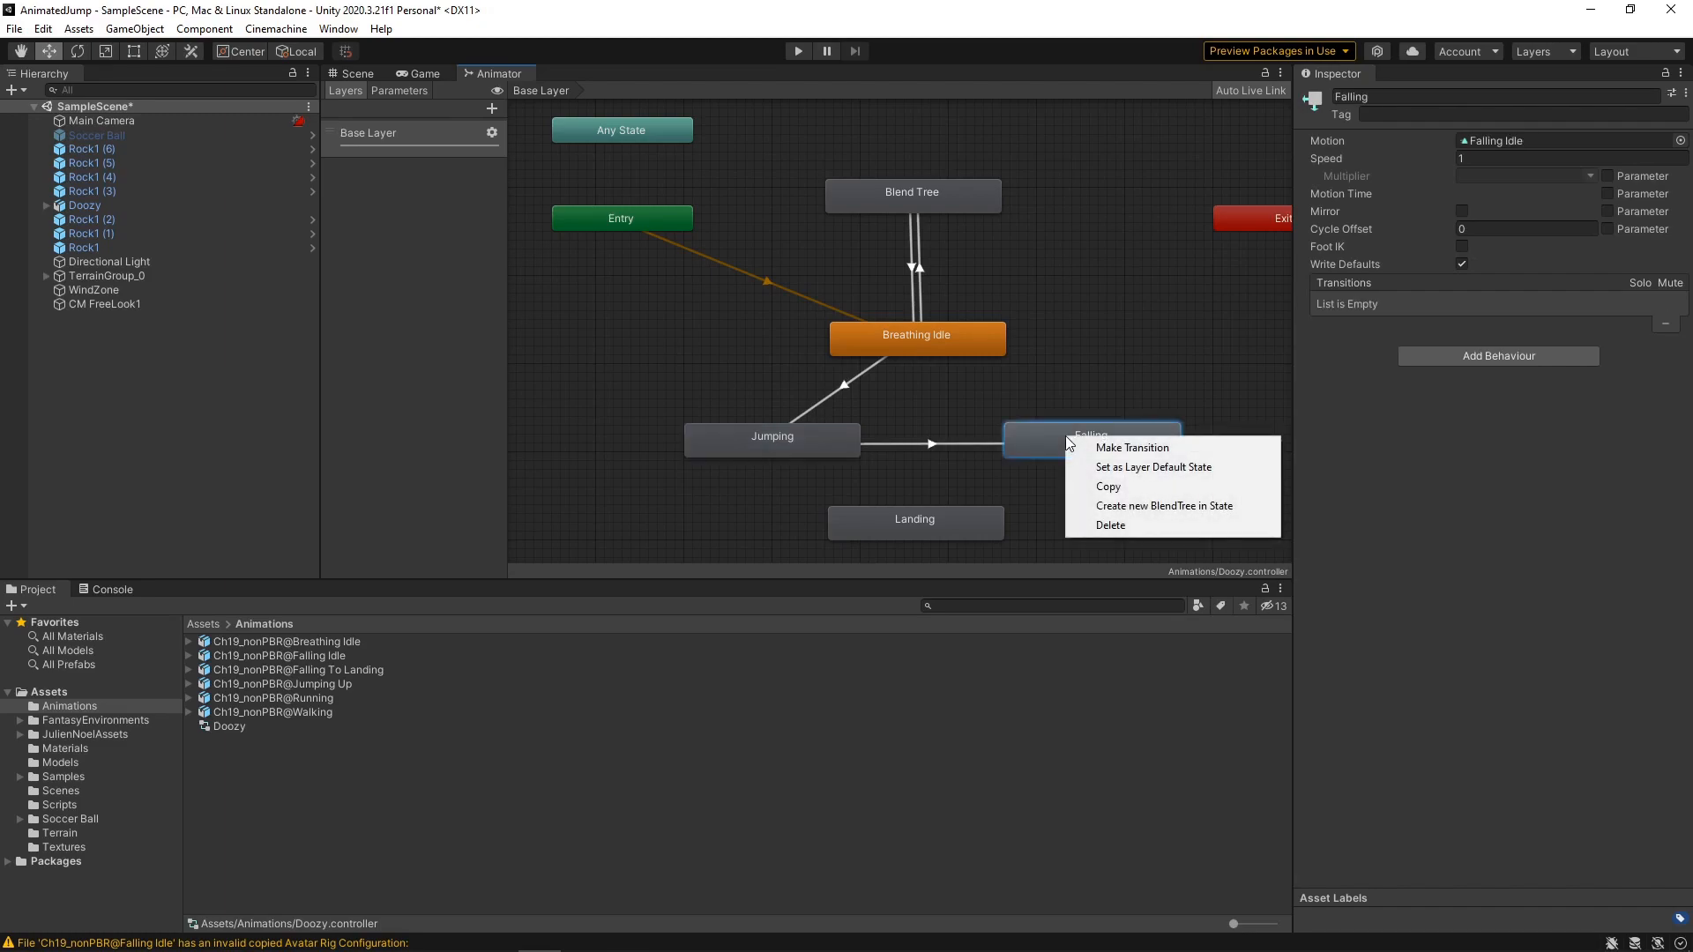
pyautogui.click(1070, 441)
pyautogui.click(952, 527)
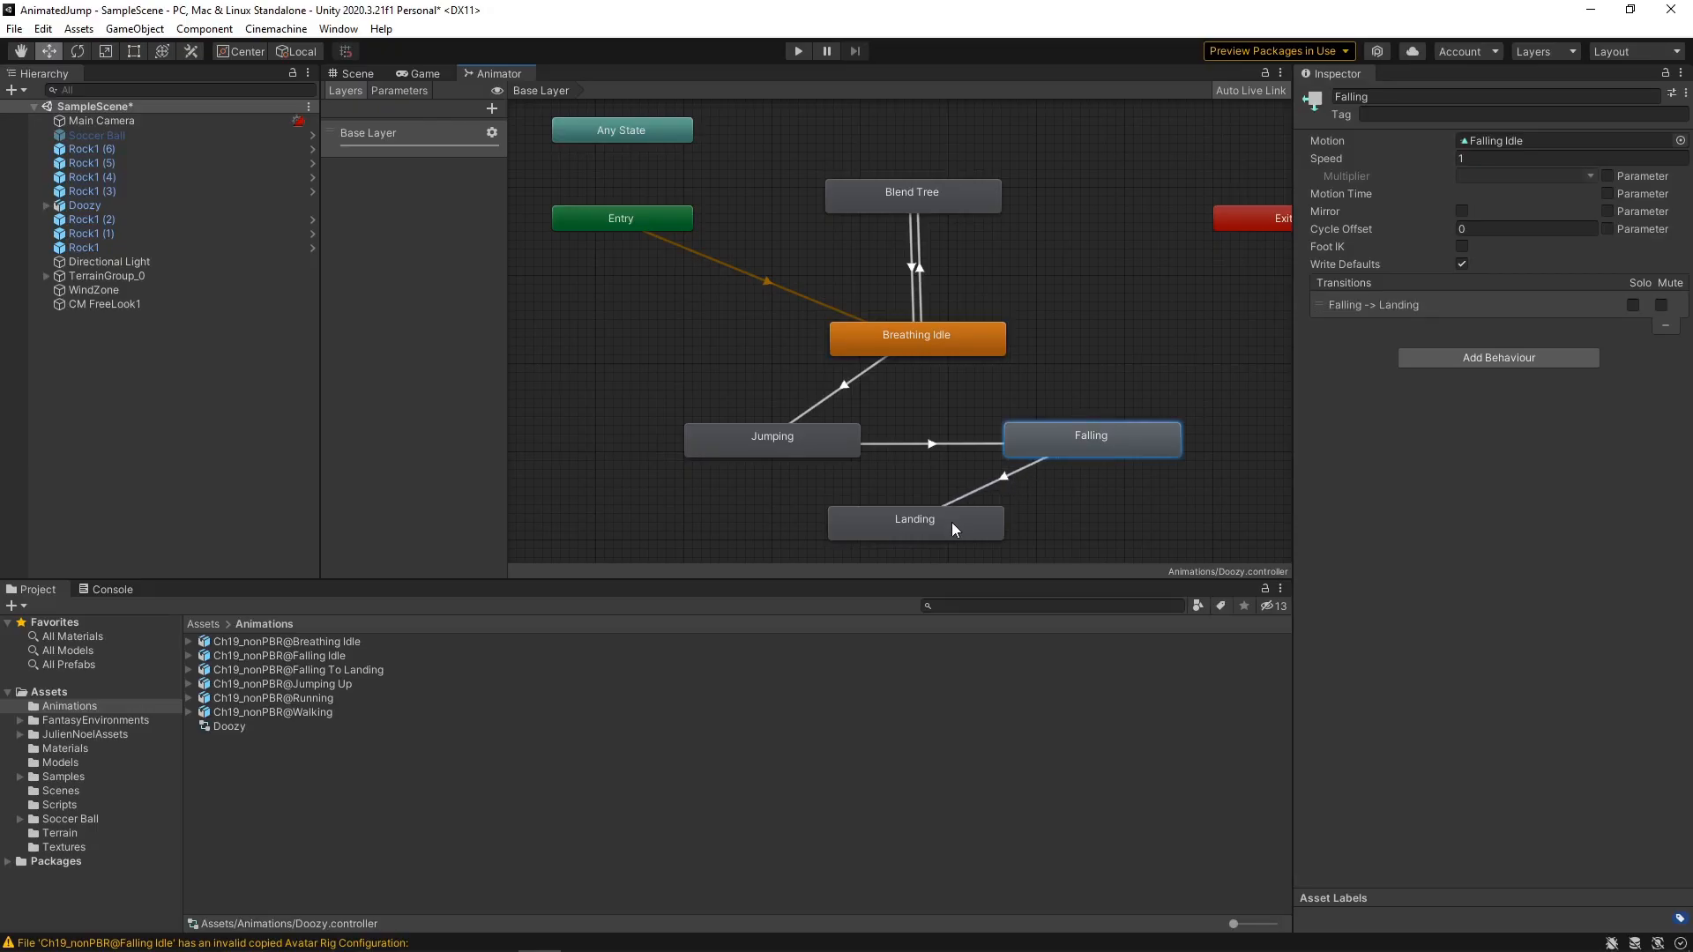
# - Make a transition from Landing back to Breathing Idle and move the Landing state just above Falling
pyautogui.rightClick(947, 515)
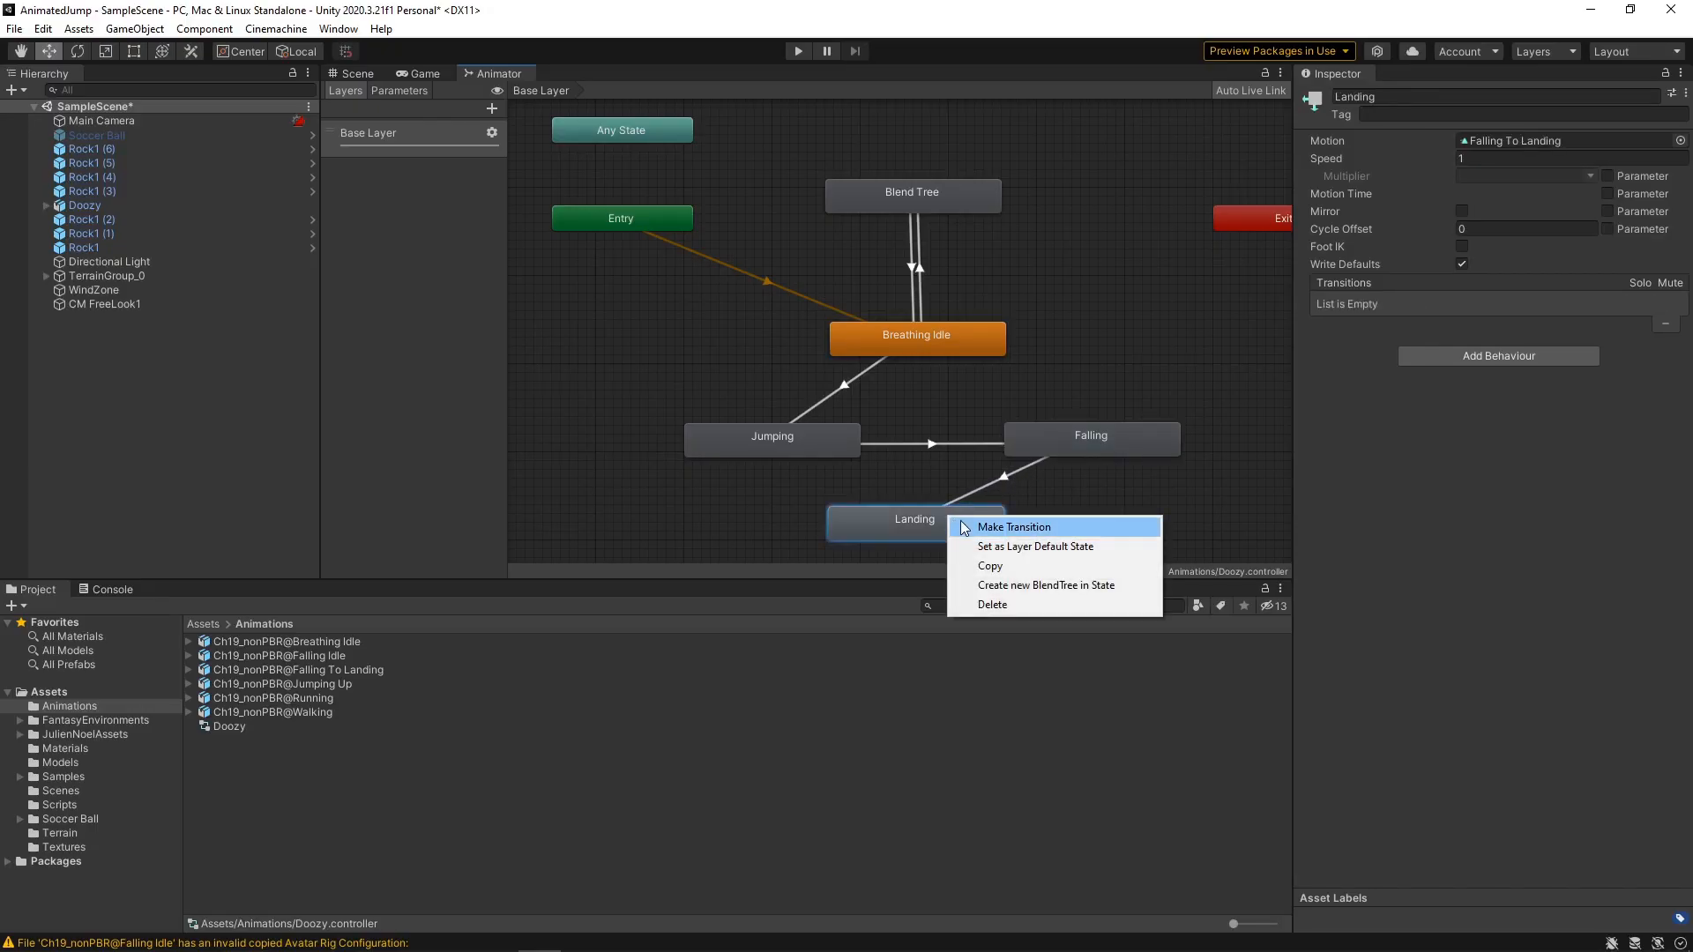
pyautogui.click(979, 522)
pyautogui.click(933, 335)
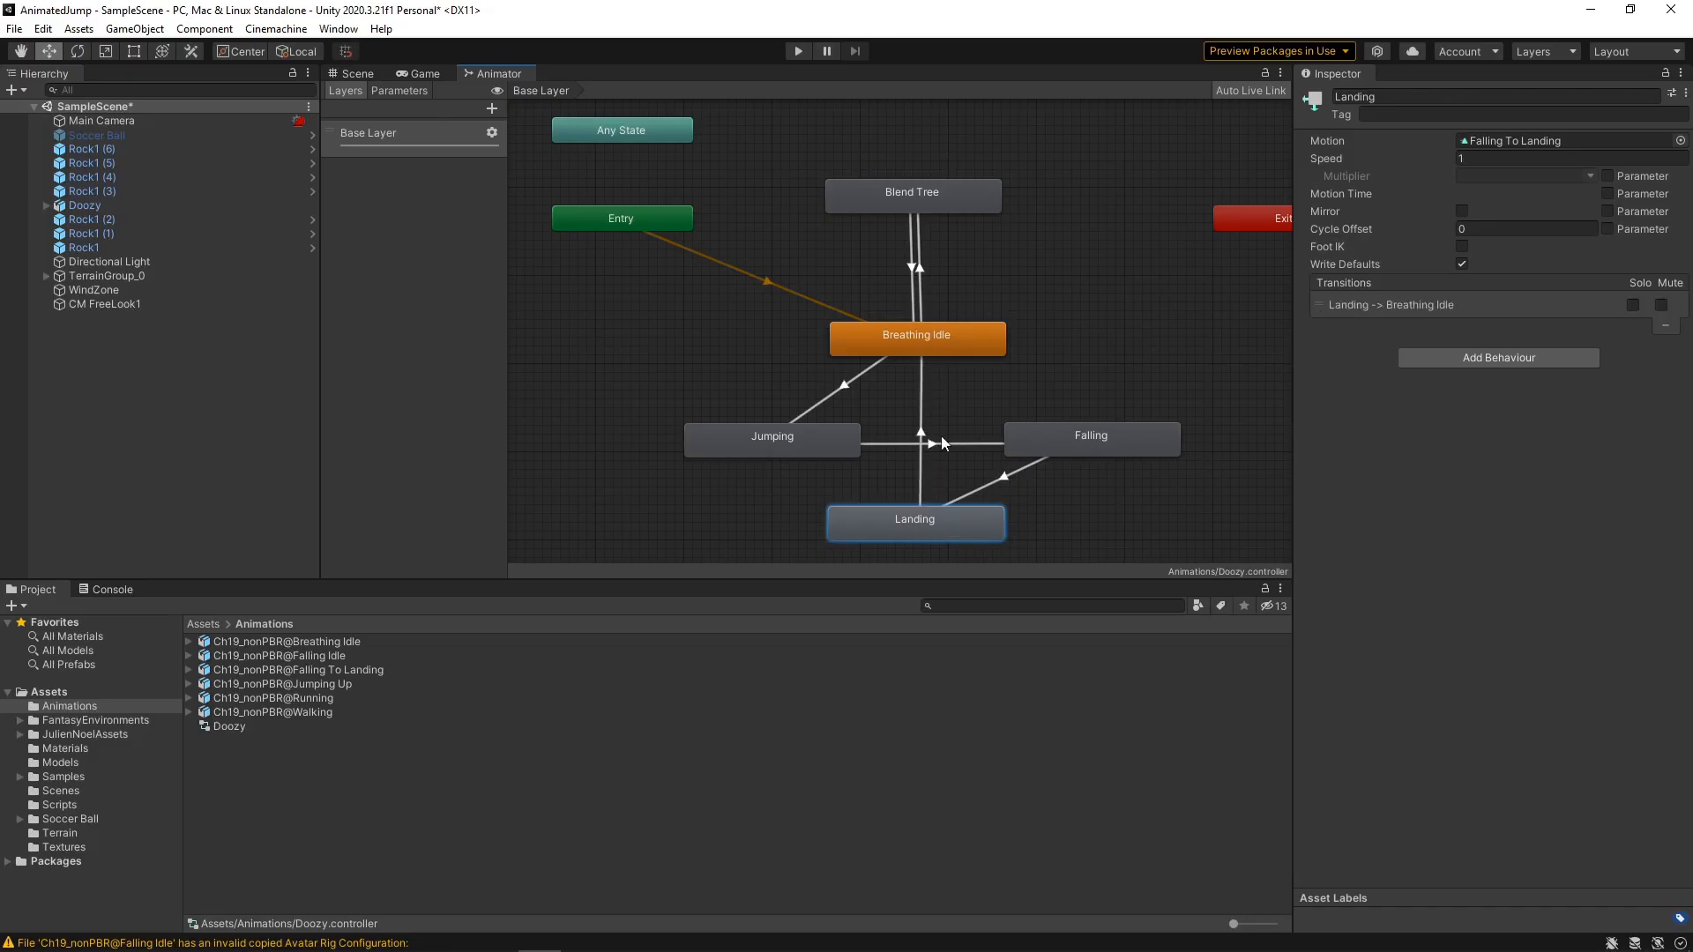
pyautogui.moveTo(933, 529); pyautogui.dragTo(1149, 377)
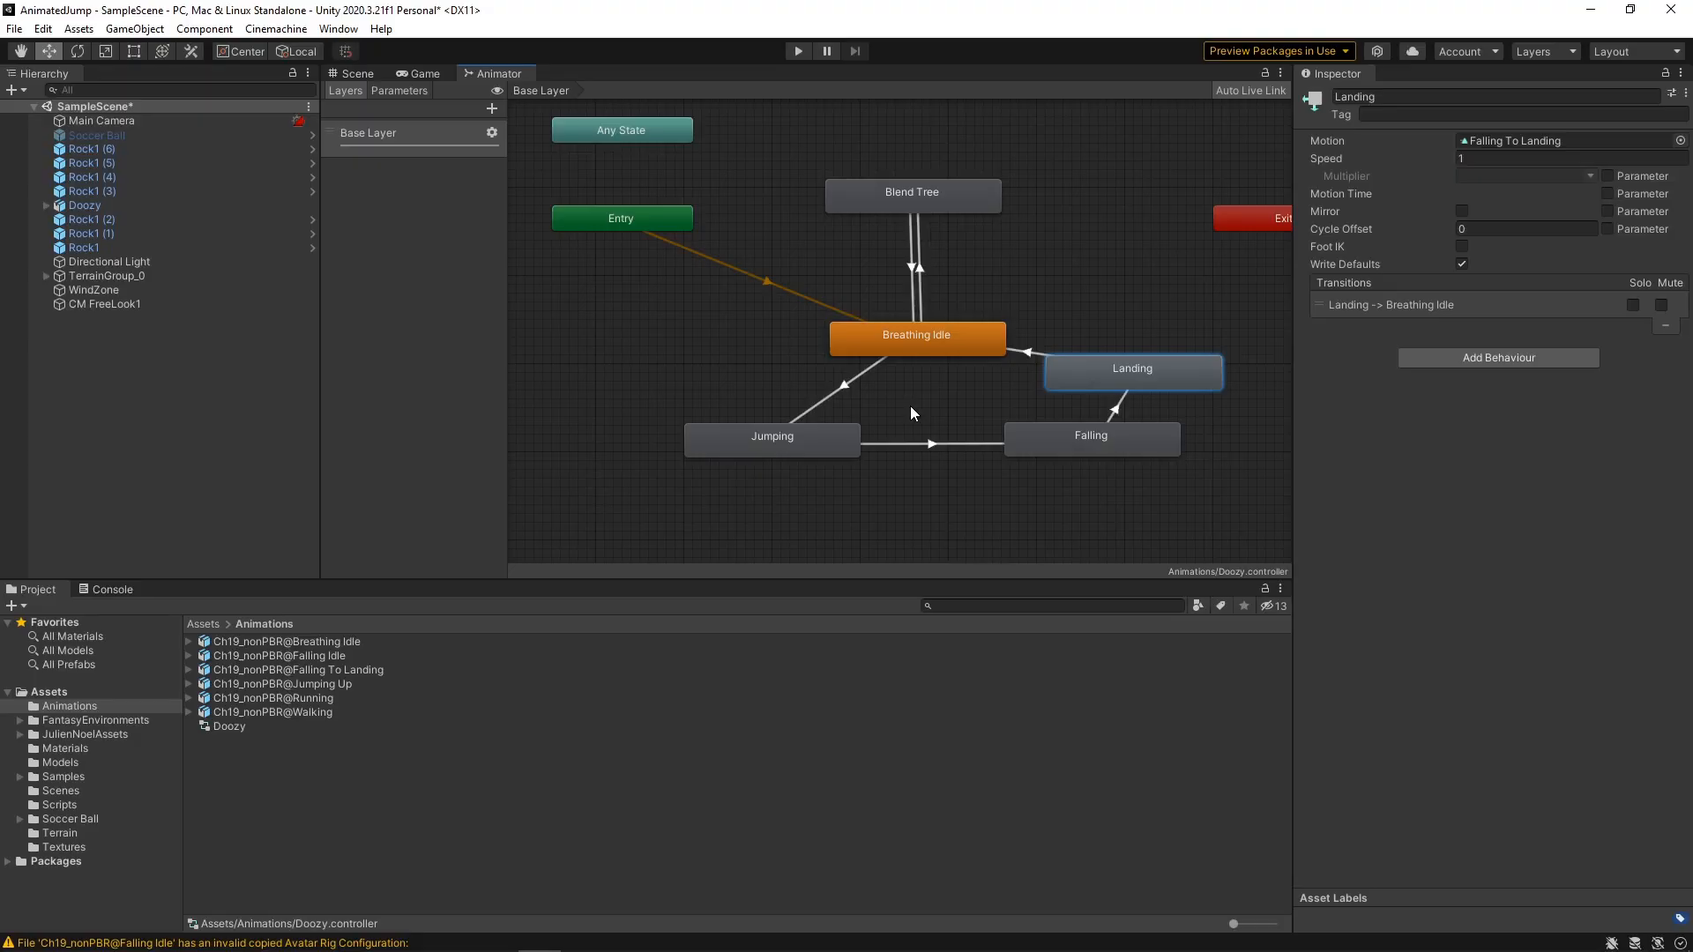
# - Rename the Blend Tree state as Moving Blend Tree
pyautogui.click(922, 189)
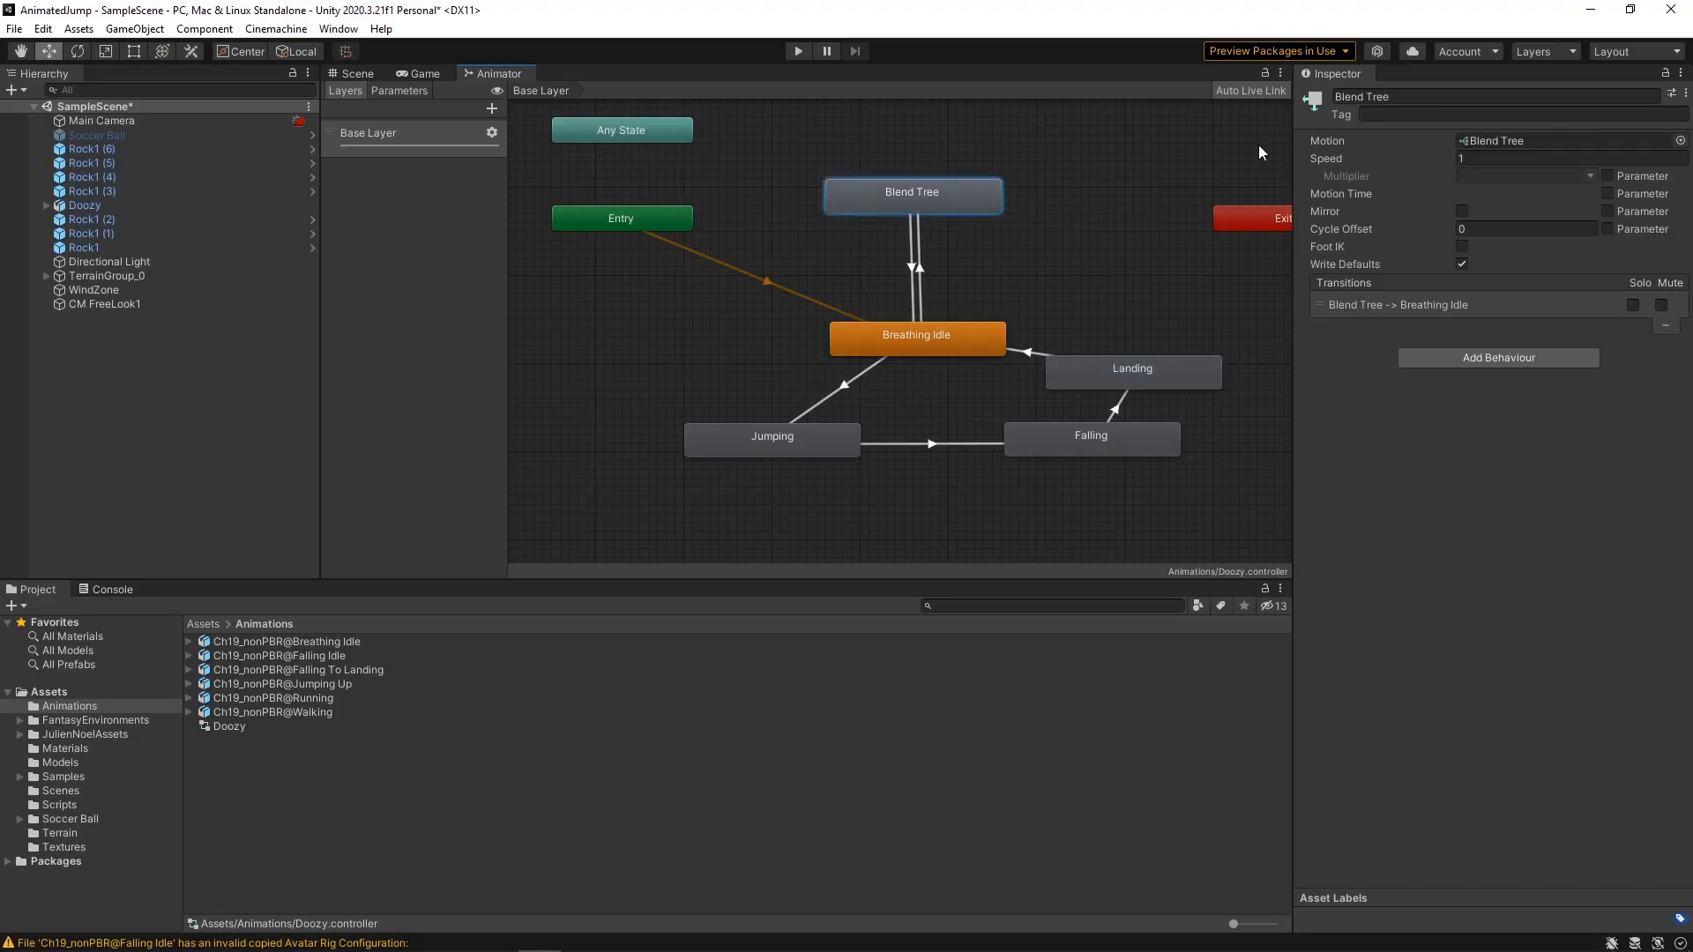
pyautogui.click(1390, 97)
pyautogui.write('Moving Blend Tree')
pyautogui.press('Return')
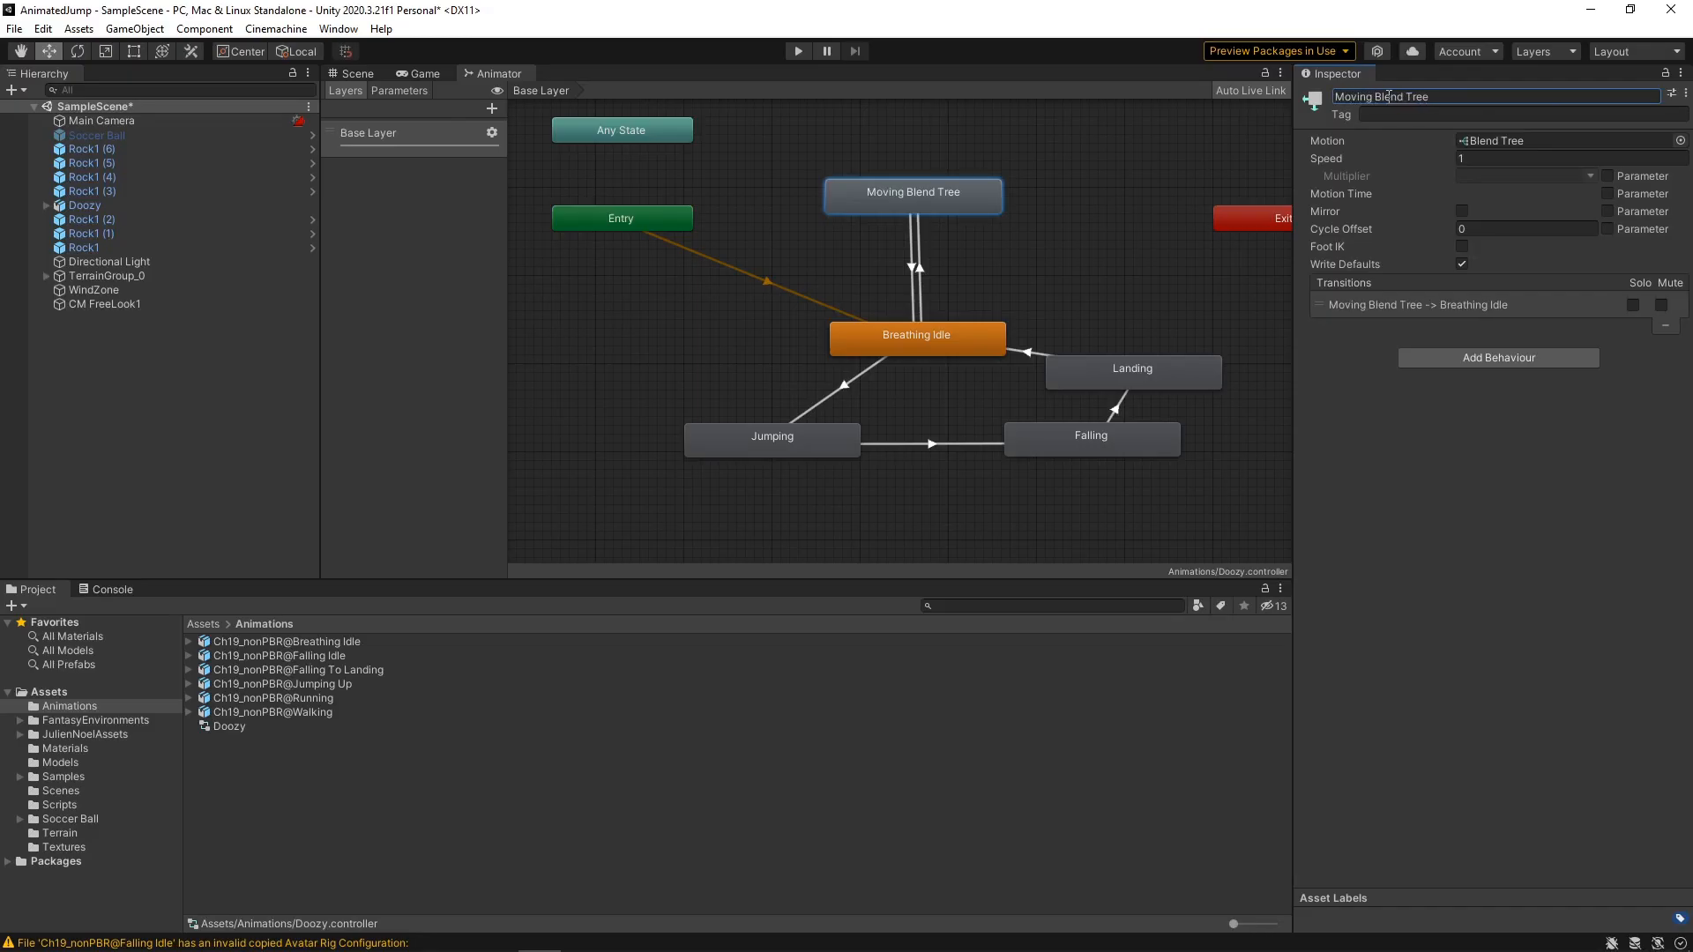
# - Make transitions from Moving Blend Tree to Jumping and from Landing to Moving Blend Tree
pyautogui.rightClick(957, 199)
pyautogui.click(973, 213)
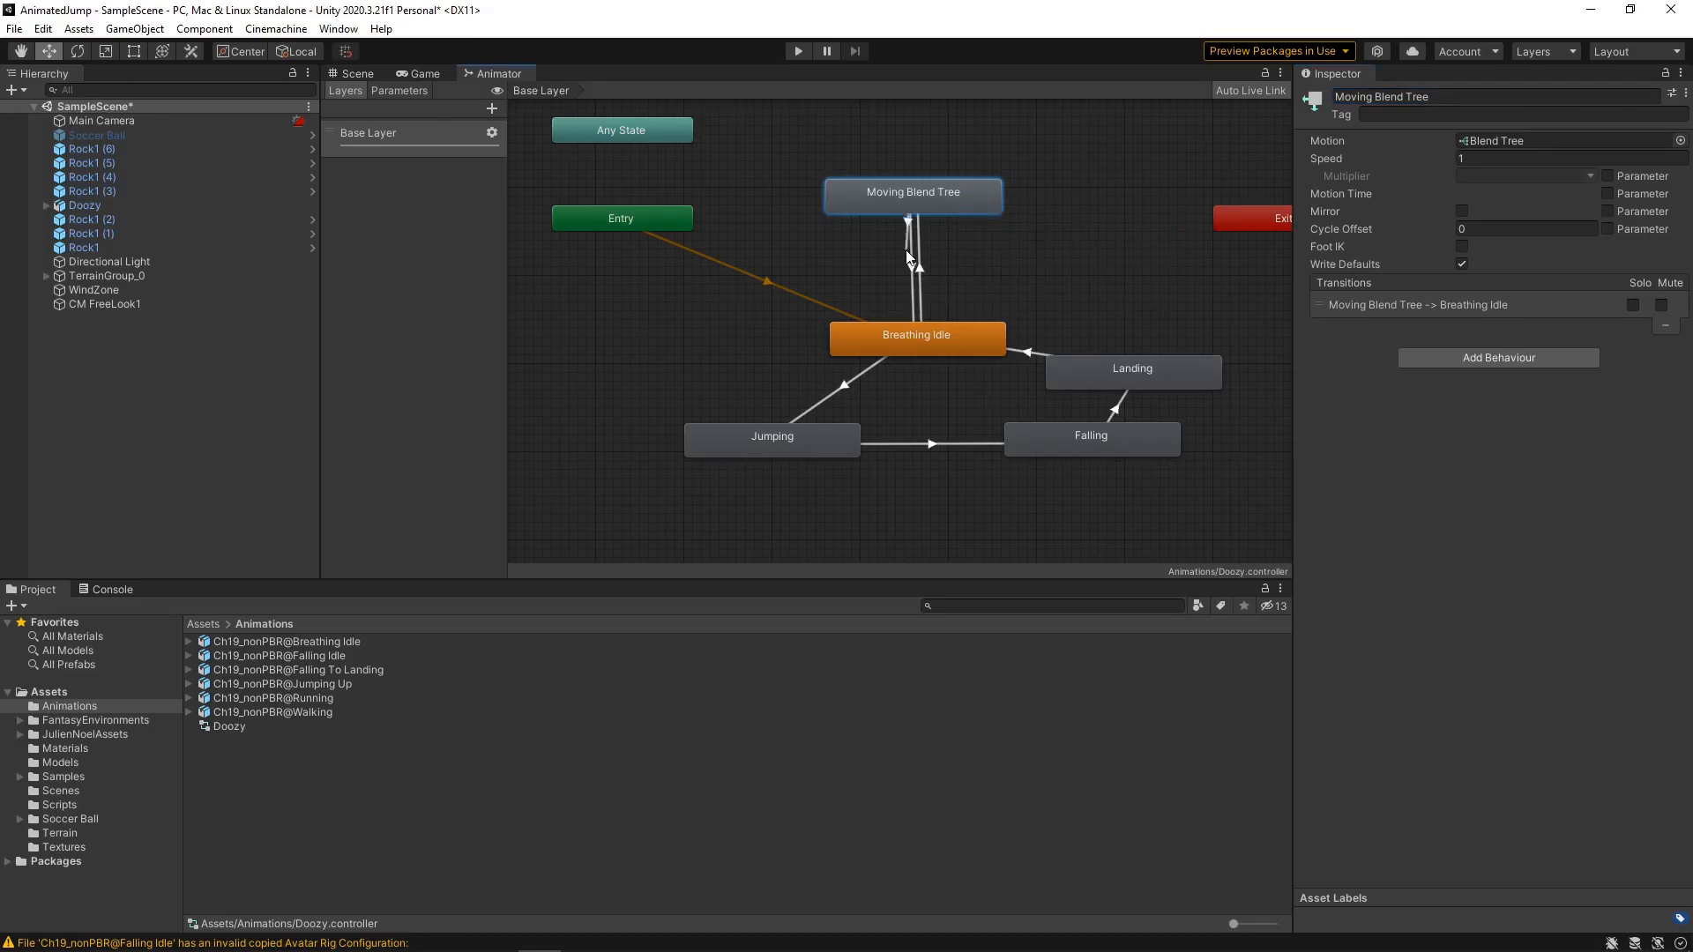
pyautogui.click(720, 437)
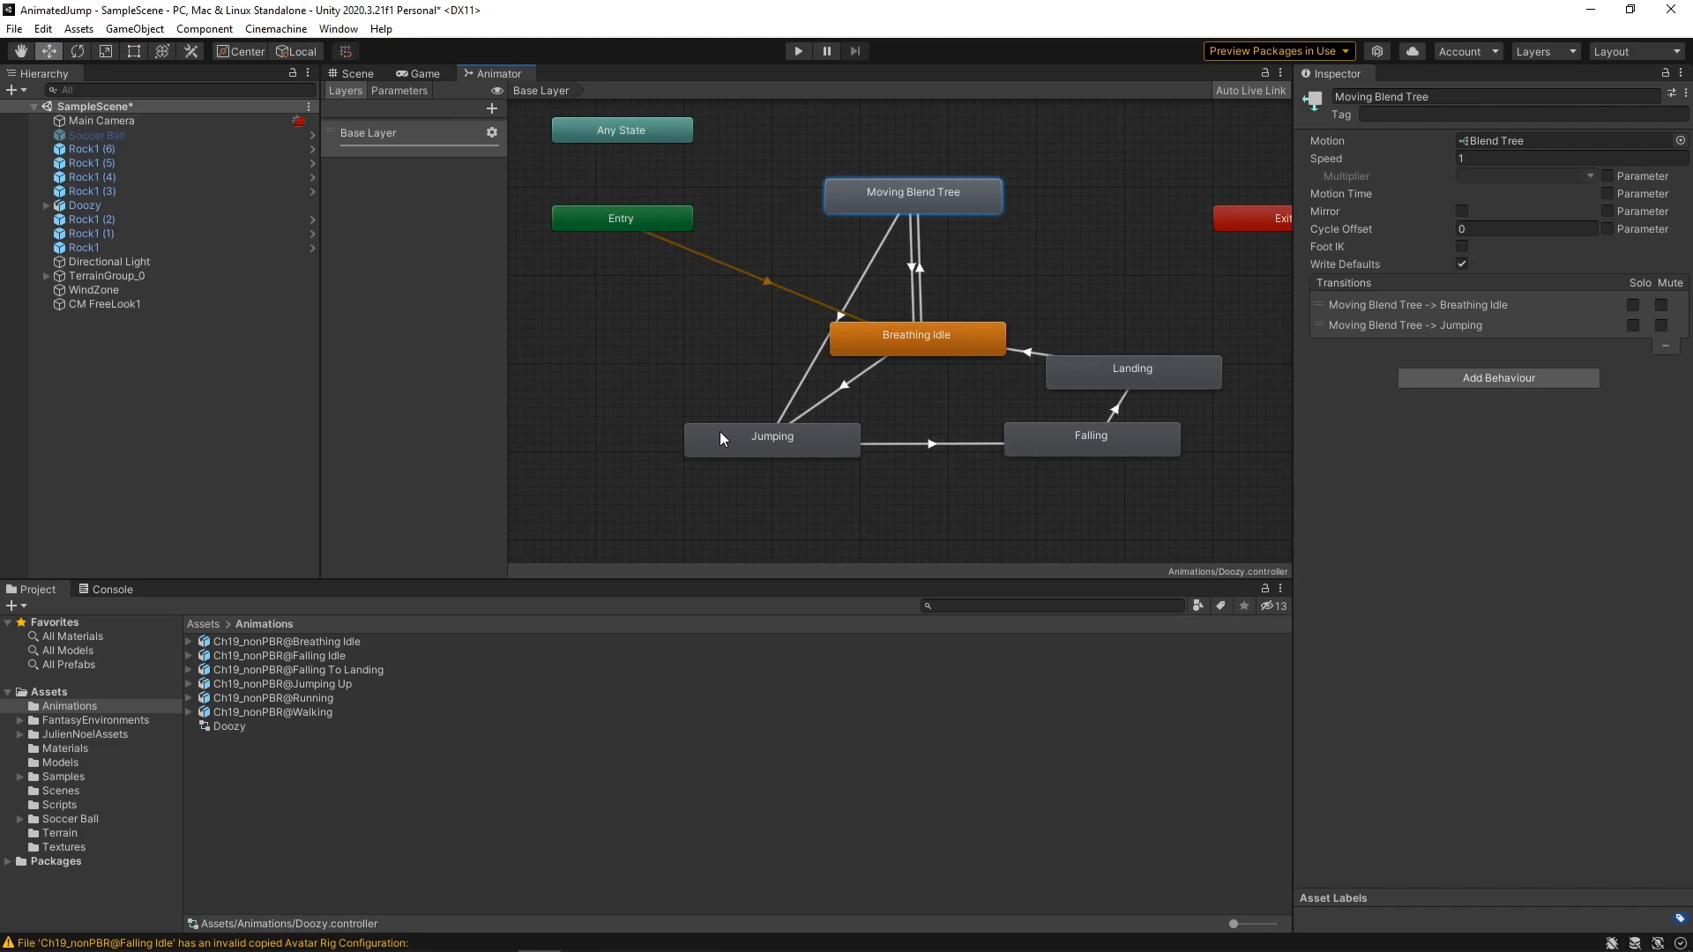
pyautogui.rightClick(1118, 376)
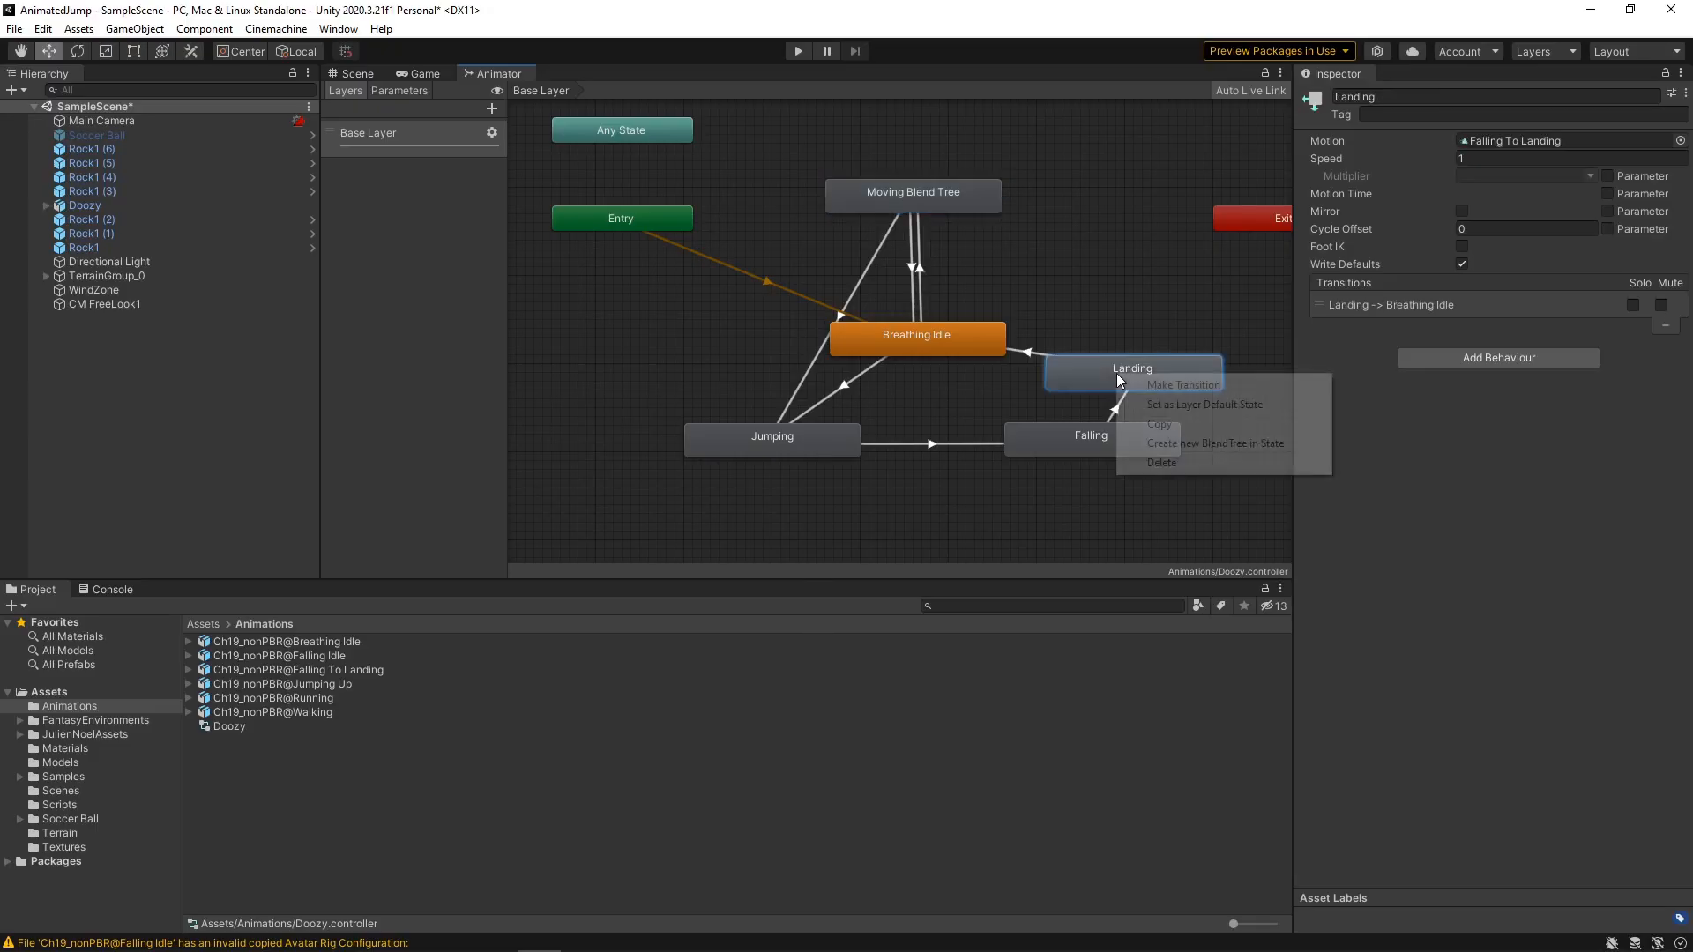
pyautogui.click(1151, 385)
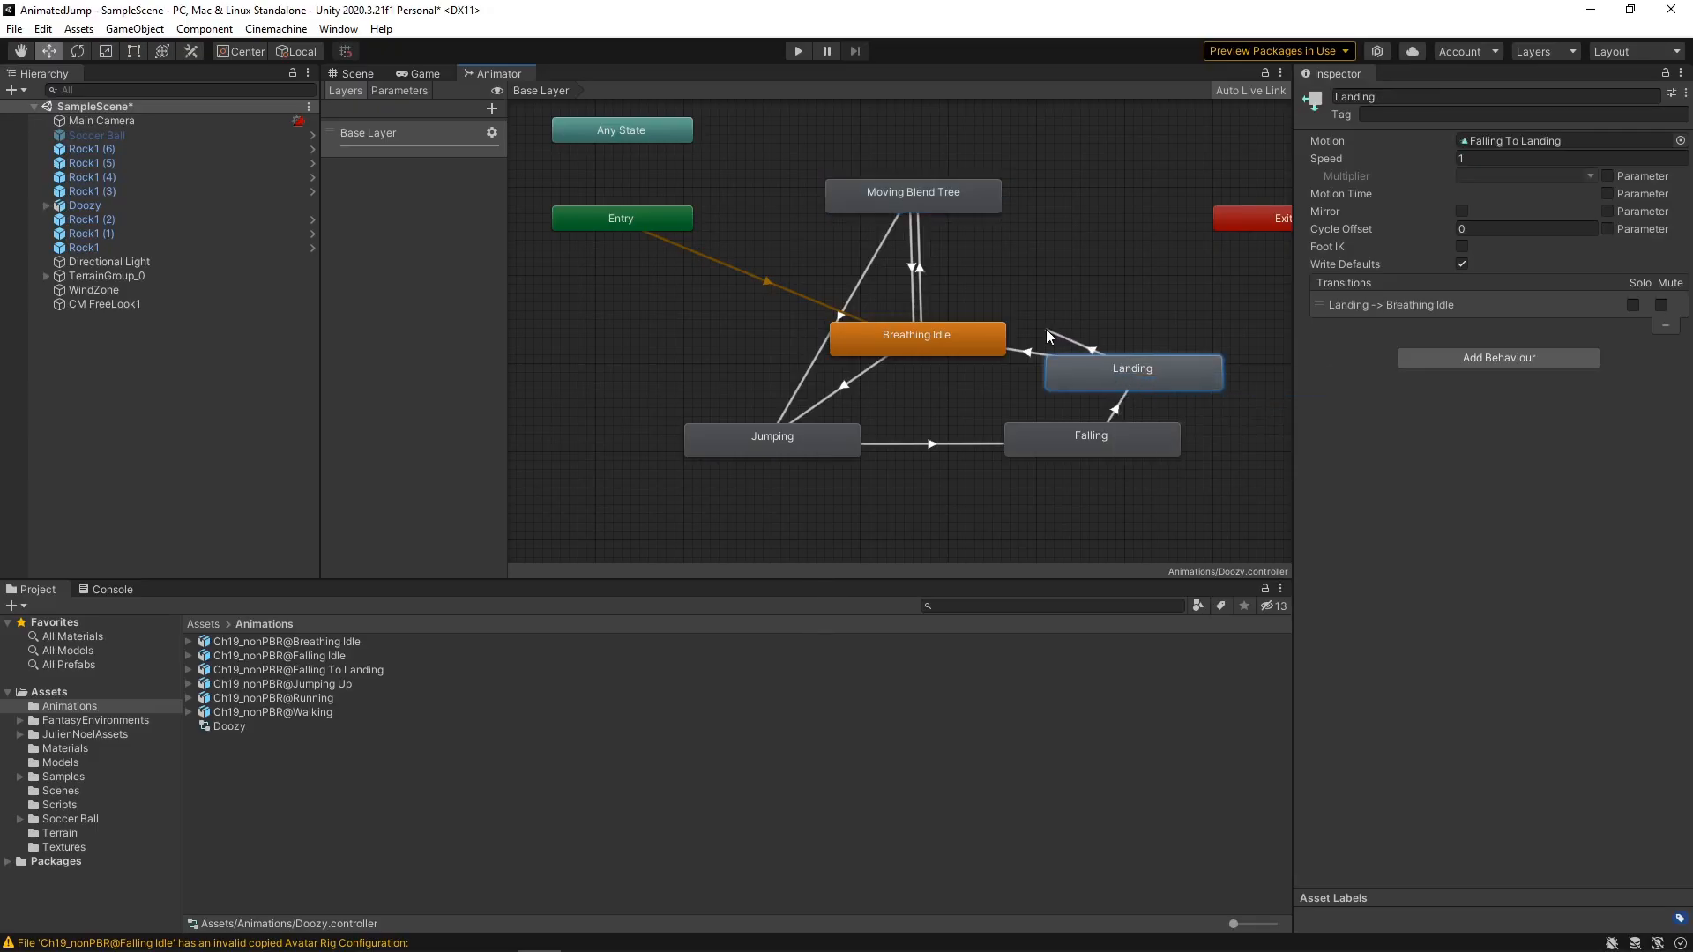
pyautogui.click(943, 200)
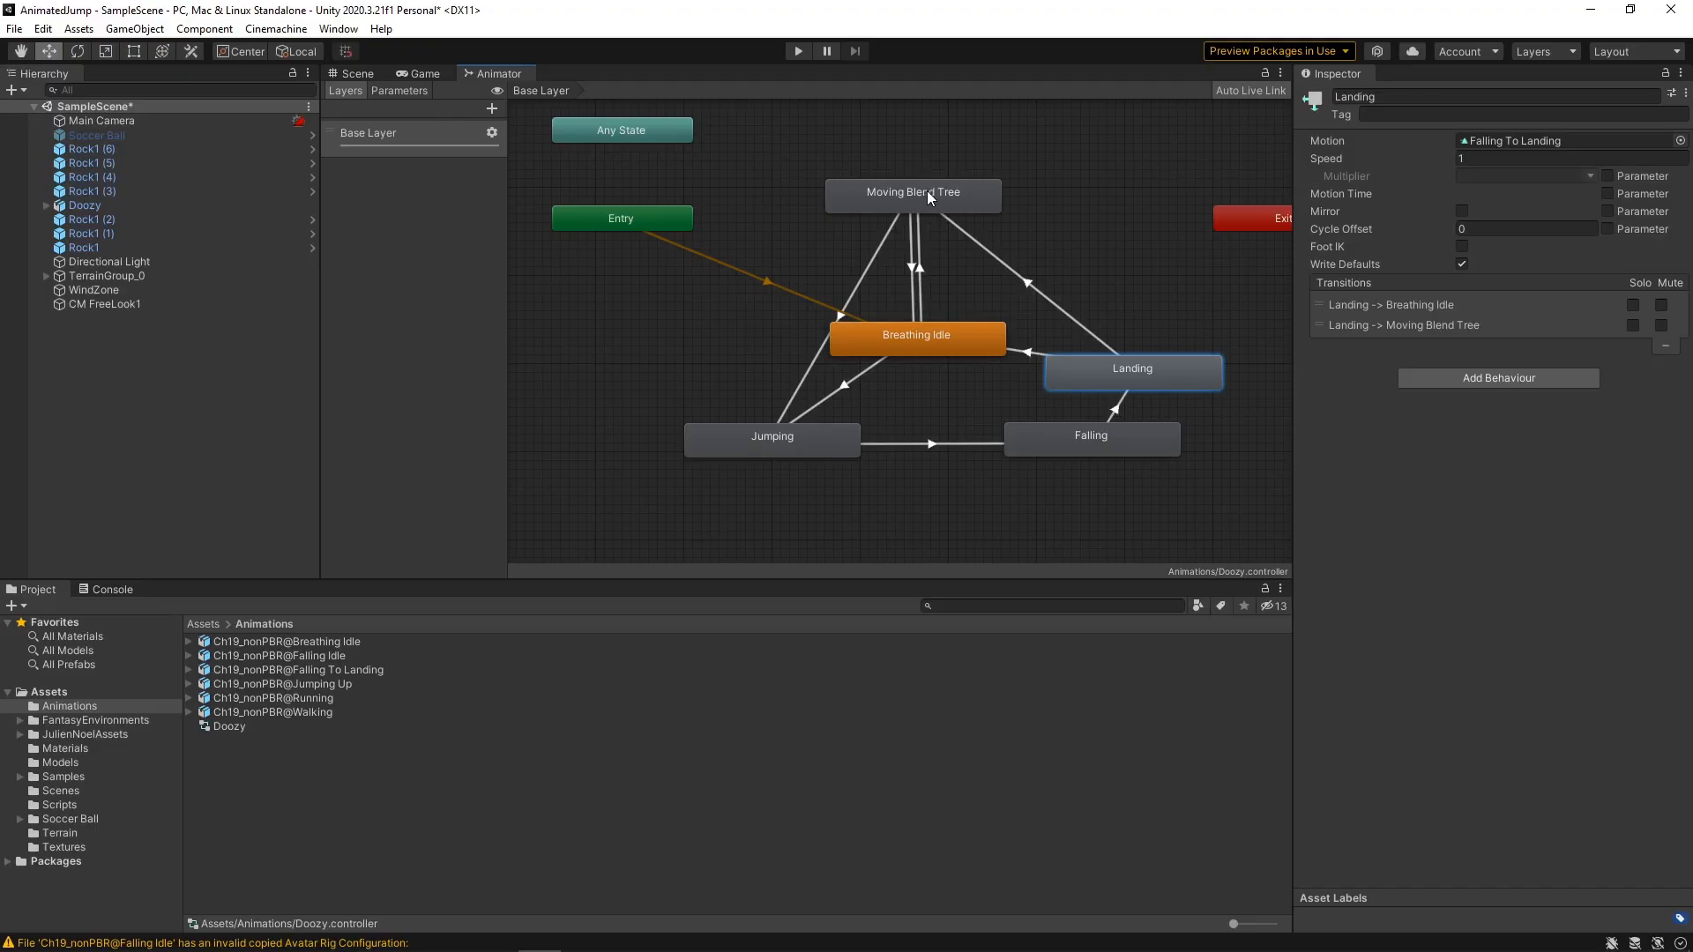
# - Make a transition from Moving Blend Tree to Falling and spread the Jumping, Landing and Falling states farther apart
pyautogui.rightClick(927, 190)
pyautogui.click(1062, 204)
pyautogui.click(1045, 432)
pyautogui.moveTo(777, 445); pyautogui.dragTo(671, 457)
pyautogui.moveTo(1136, 367); pyautogui.dragTo(1178, 308)
pyautogui.moveTo(1118, 435); pyautogui.dragTo(1151, 430)
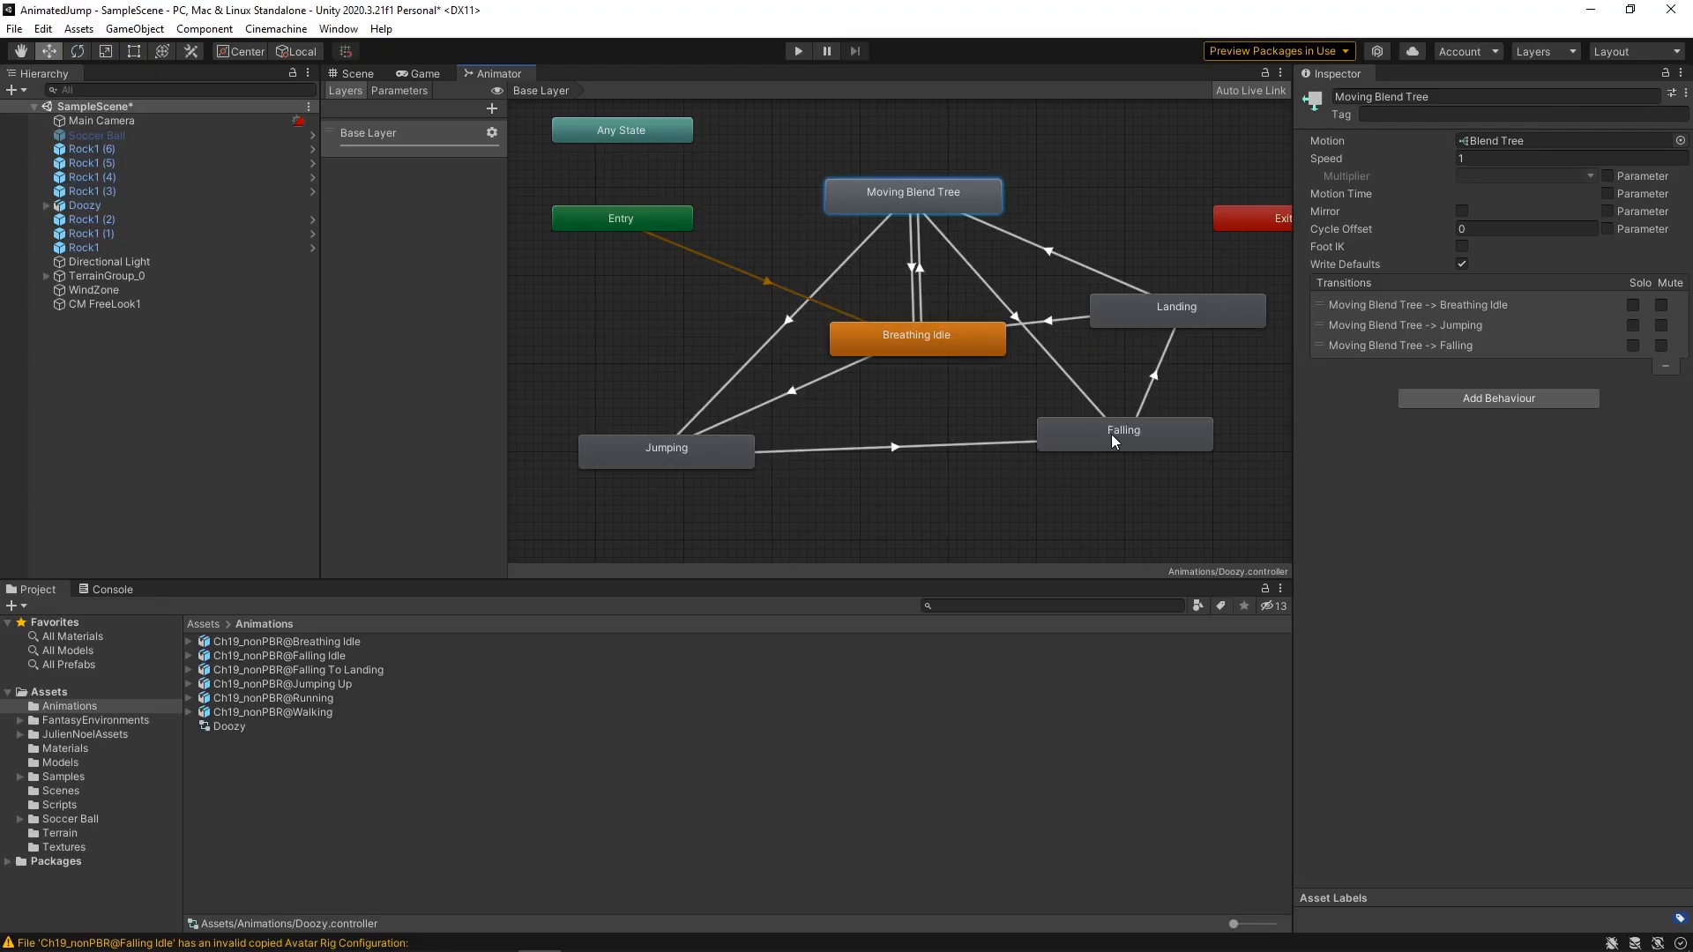
# - Add a Bool parameter named IsJumping to the animator controller
pyautogui.click(395, 88)
pyautogui.click(487, 109)
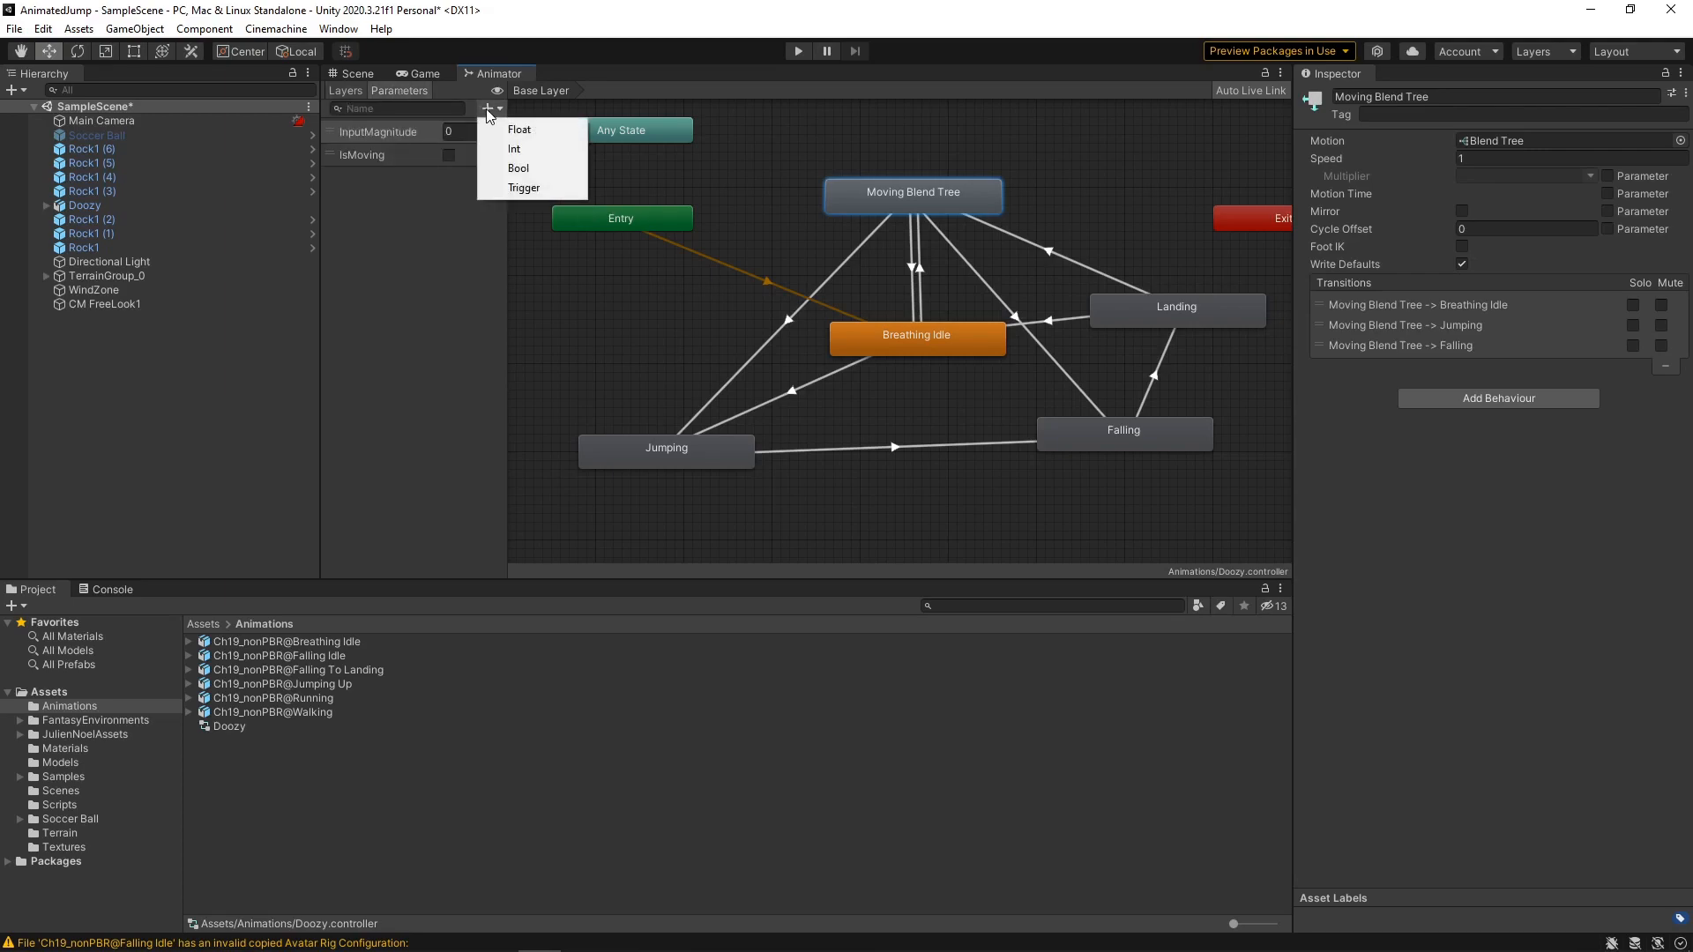
pyautogui.click(516, 167)
pyautogui.write('IsJumping')
pyautogui.press('Return')
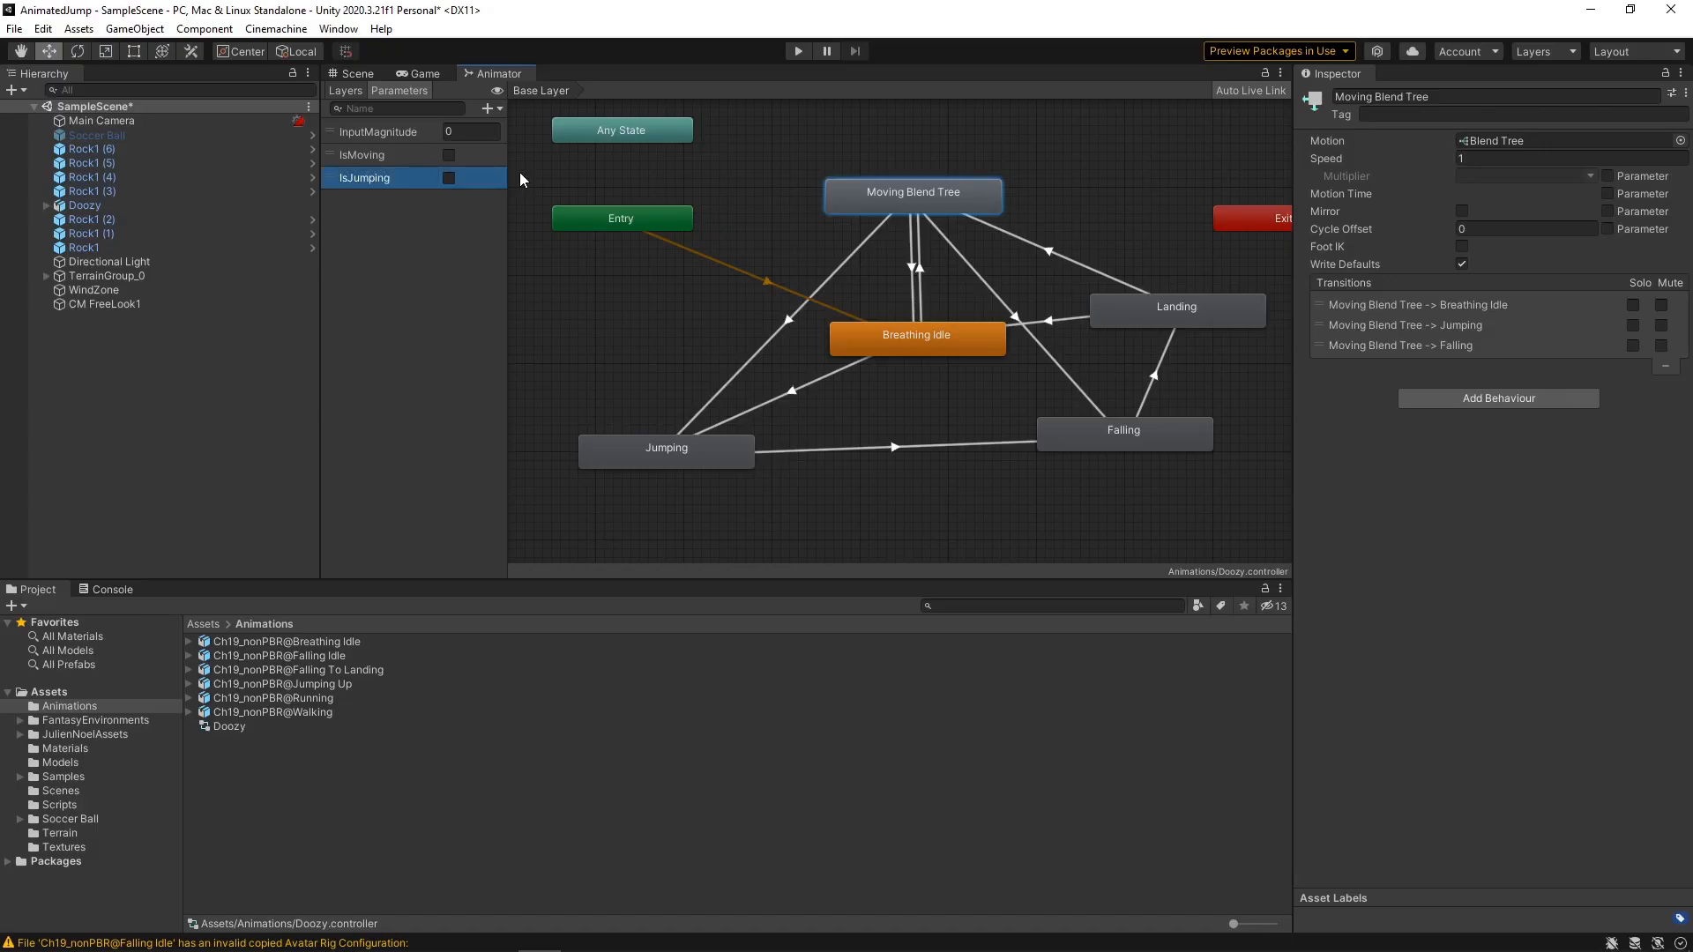
# - Add a Bool parameter named IsGrounded to the animator controller
pyautogui.click(485, 110)
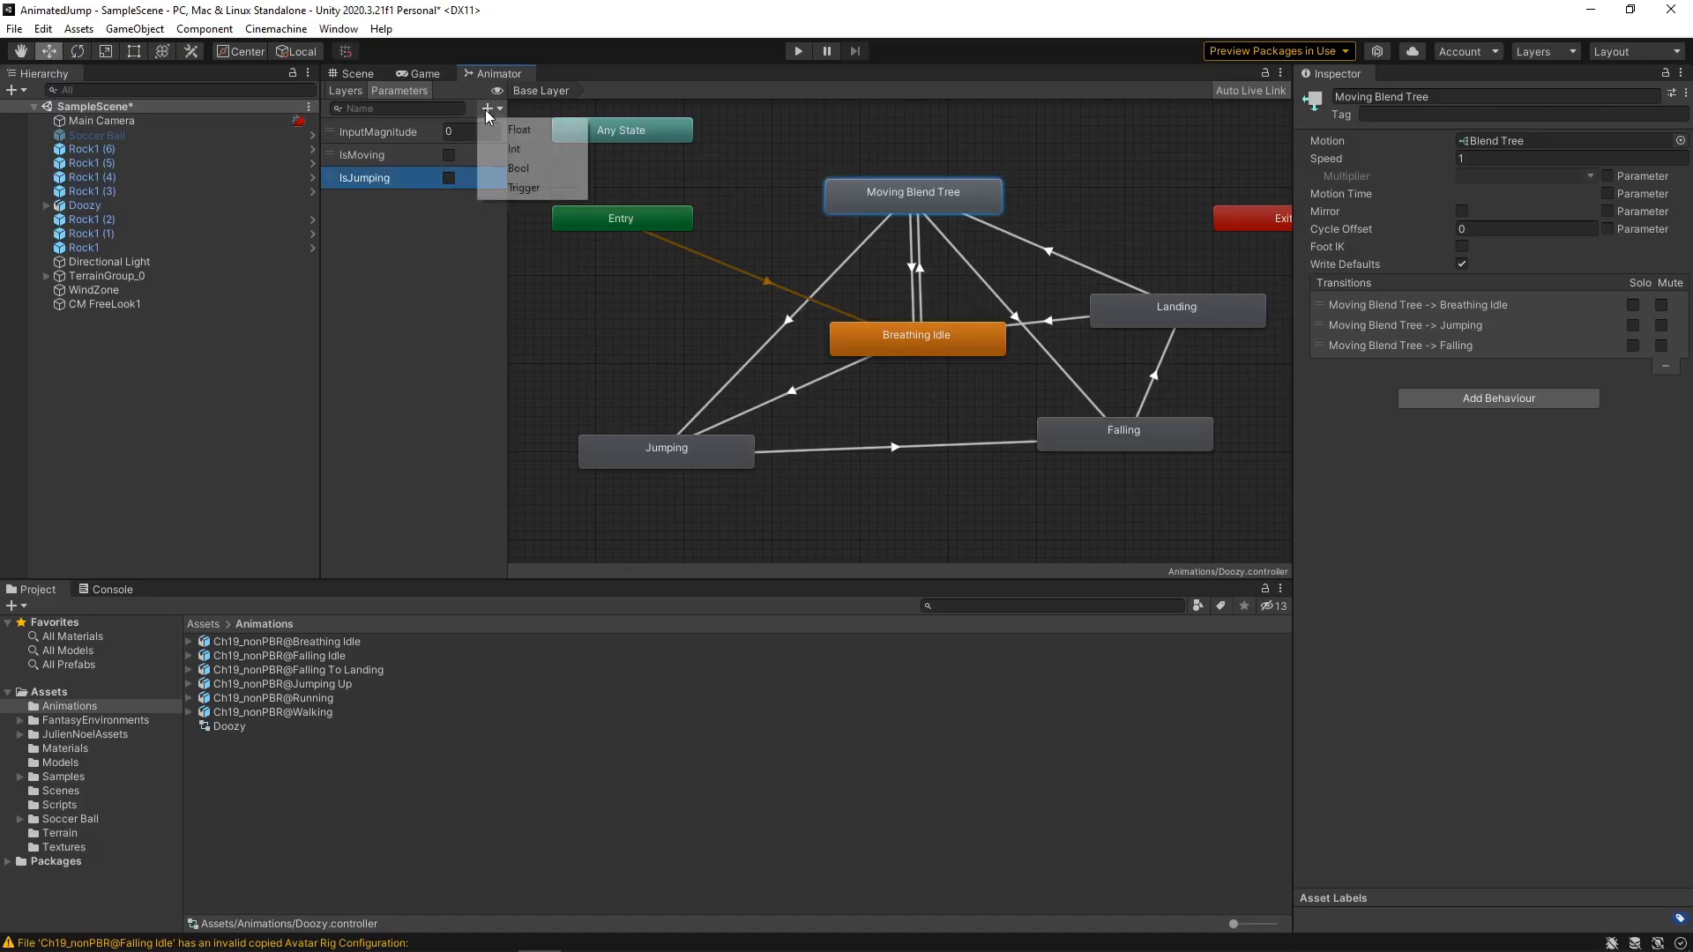
pyautogui.click(508, 167)
pyautogui.write('IsGrounded')
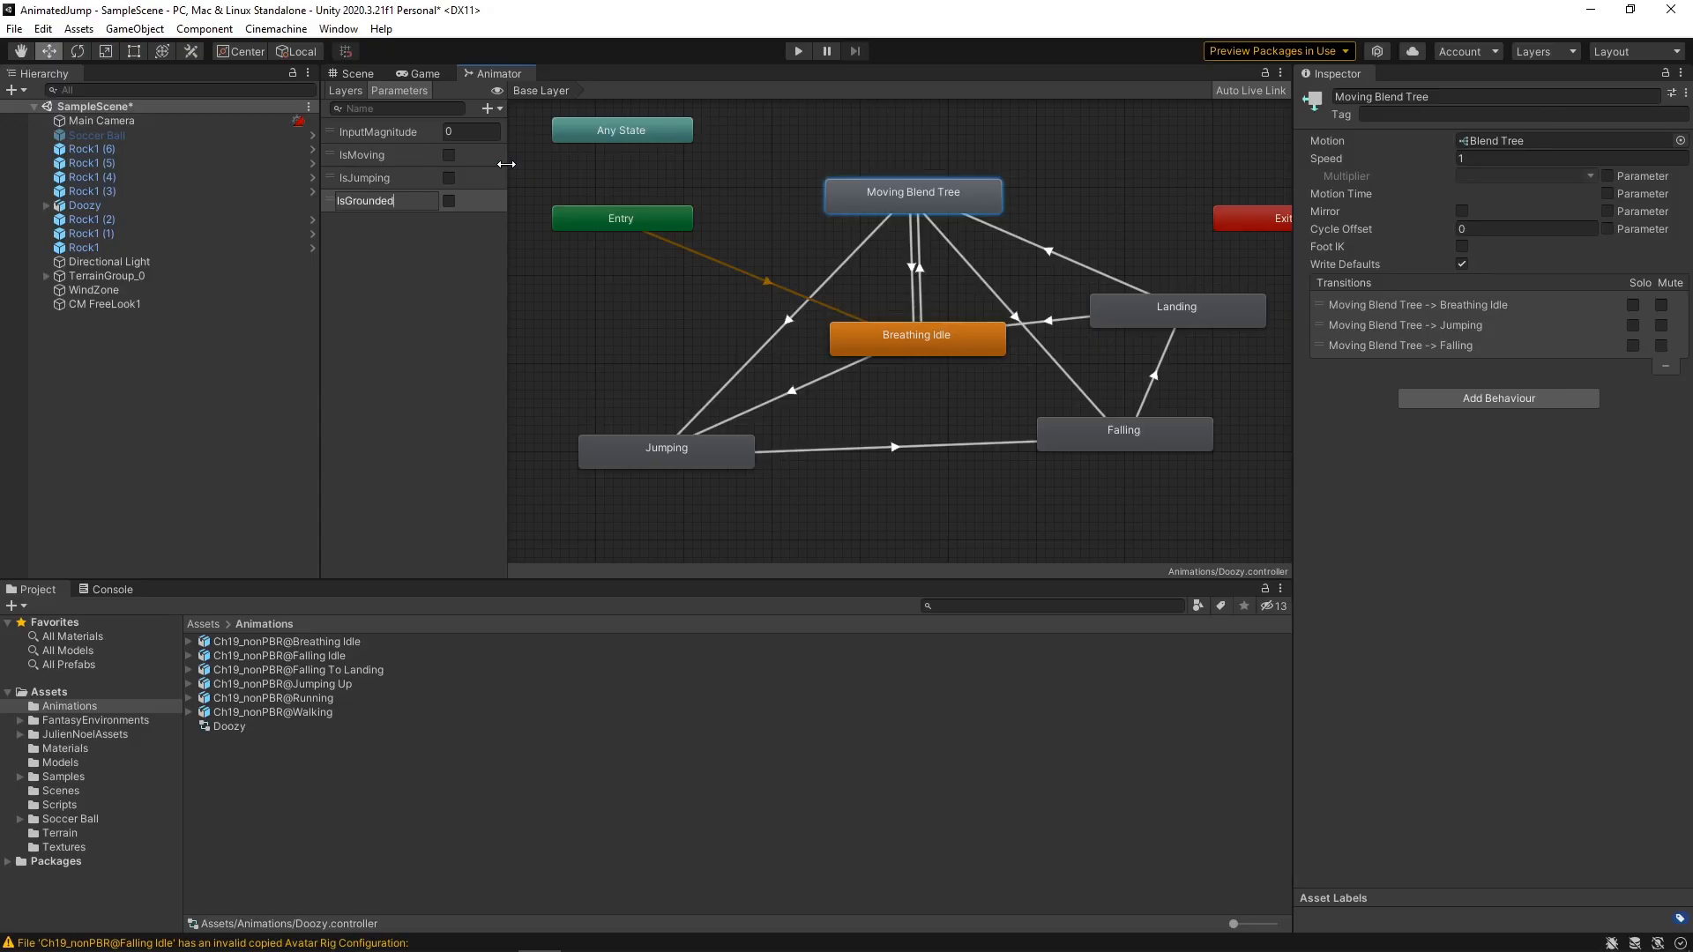
pyautogui.press('Return')
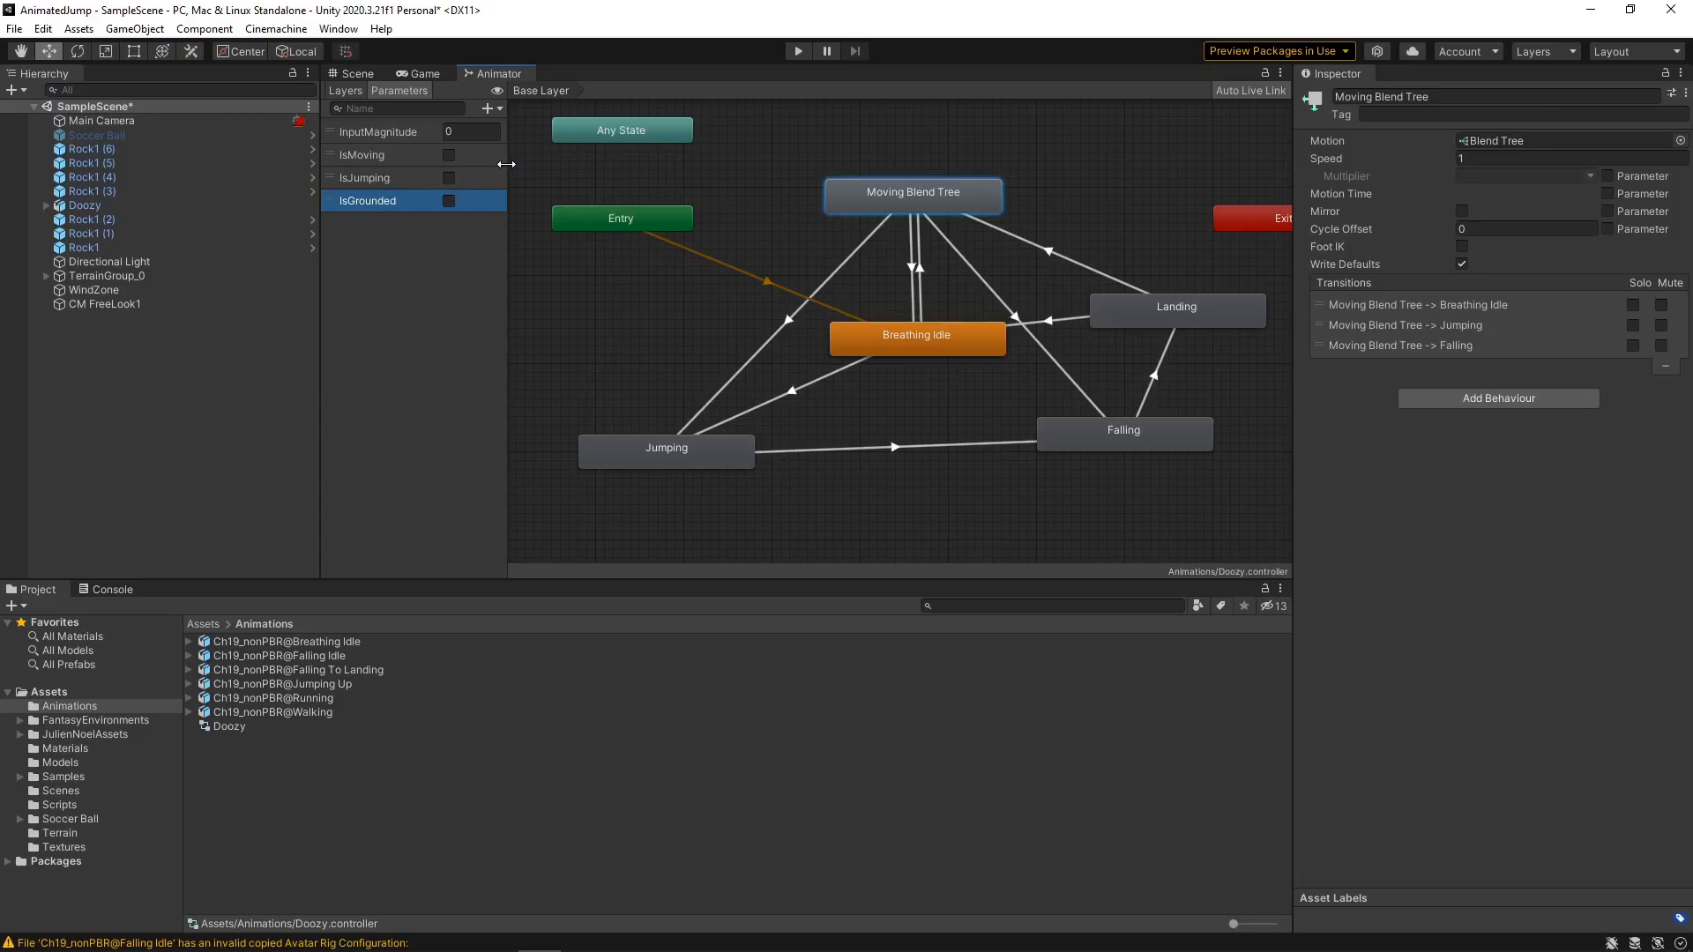
# - Add a Bool parameter named IsFalling to the animator controller
pyautogui.click(489, 109)
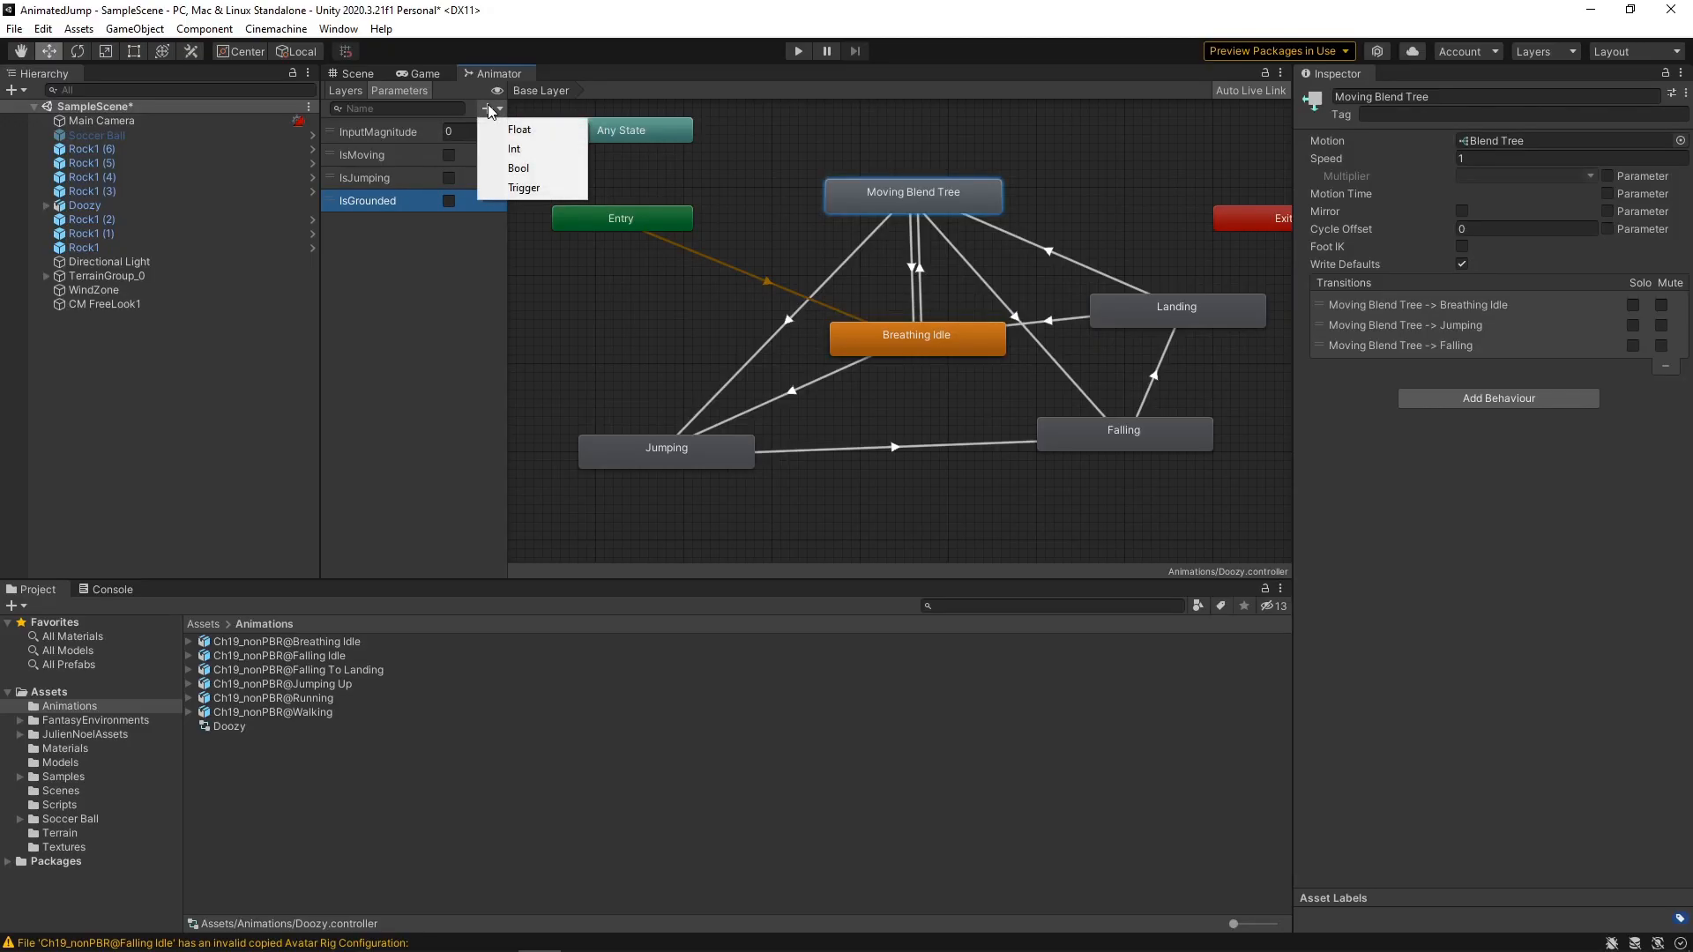
pyautogui.click(506, 168)
pyautogui.write('Is')
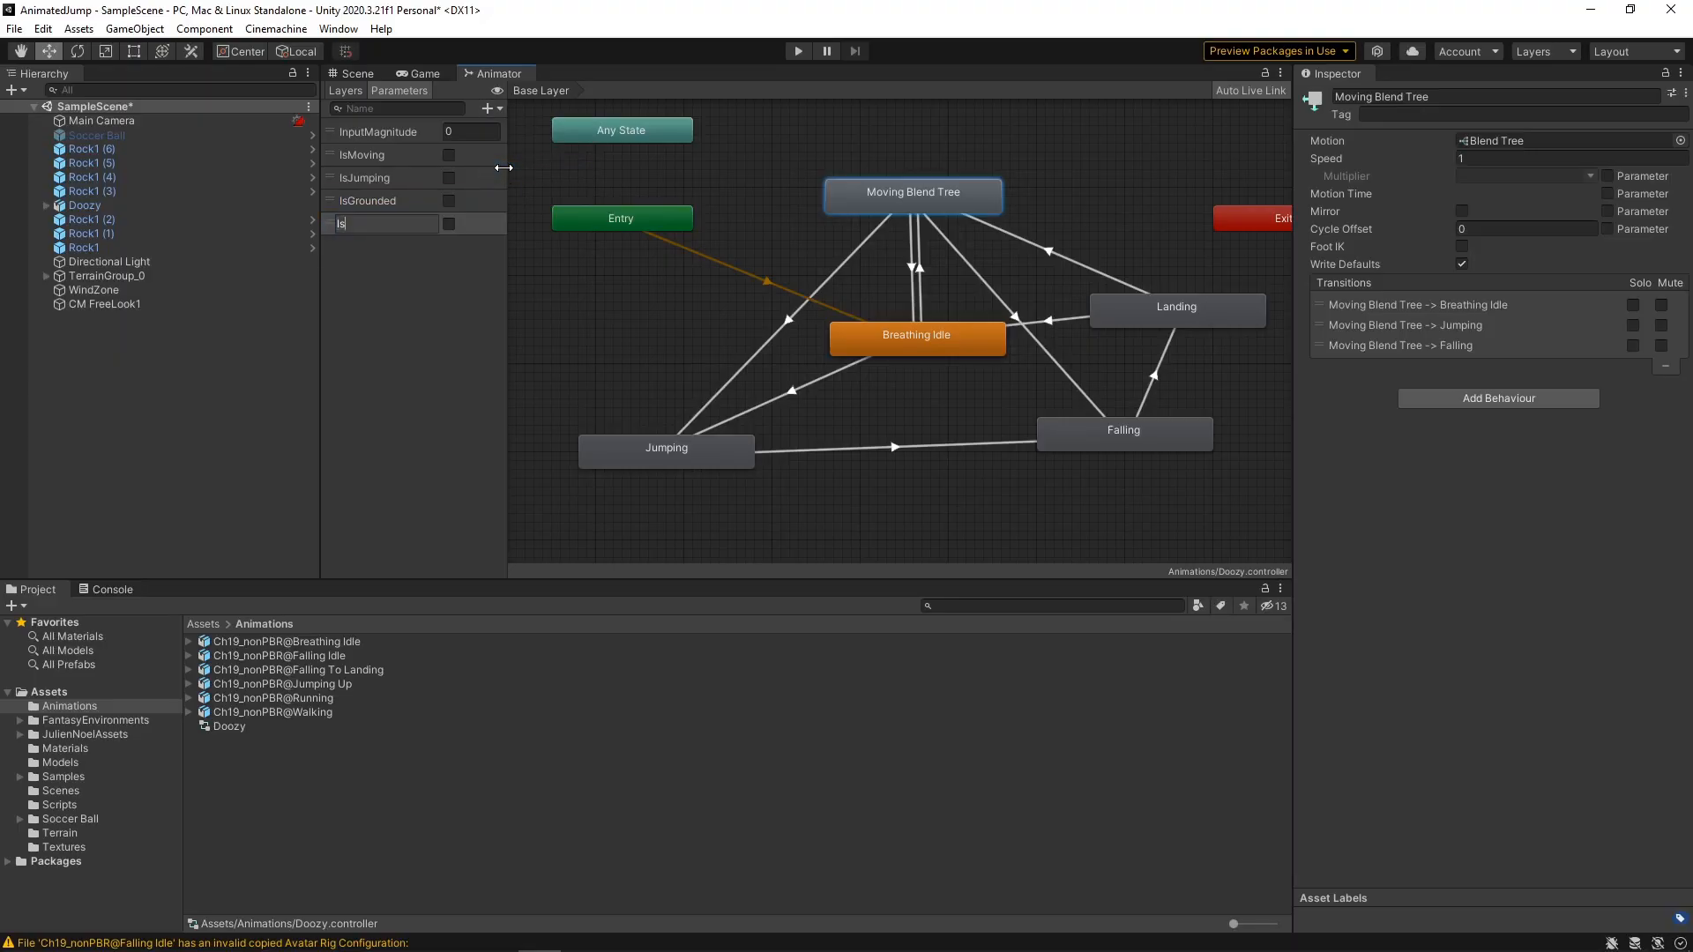
pyautogui.write('Falling')
pyautogui.press('Return')
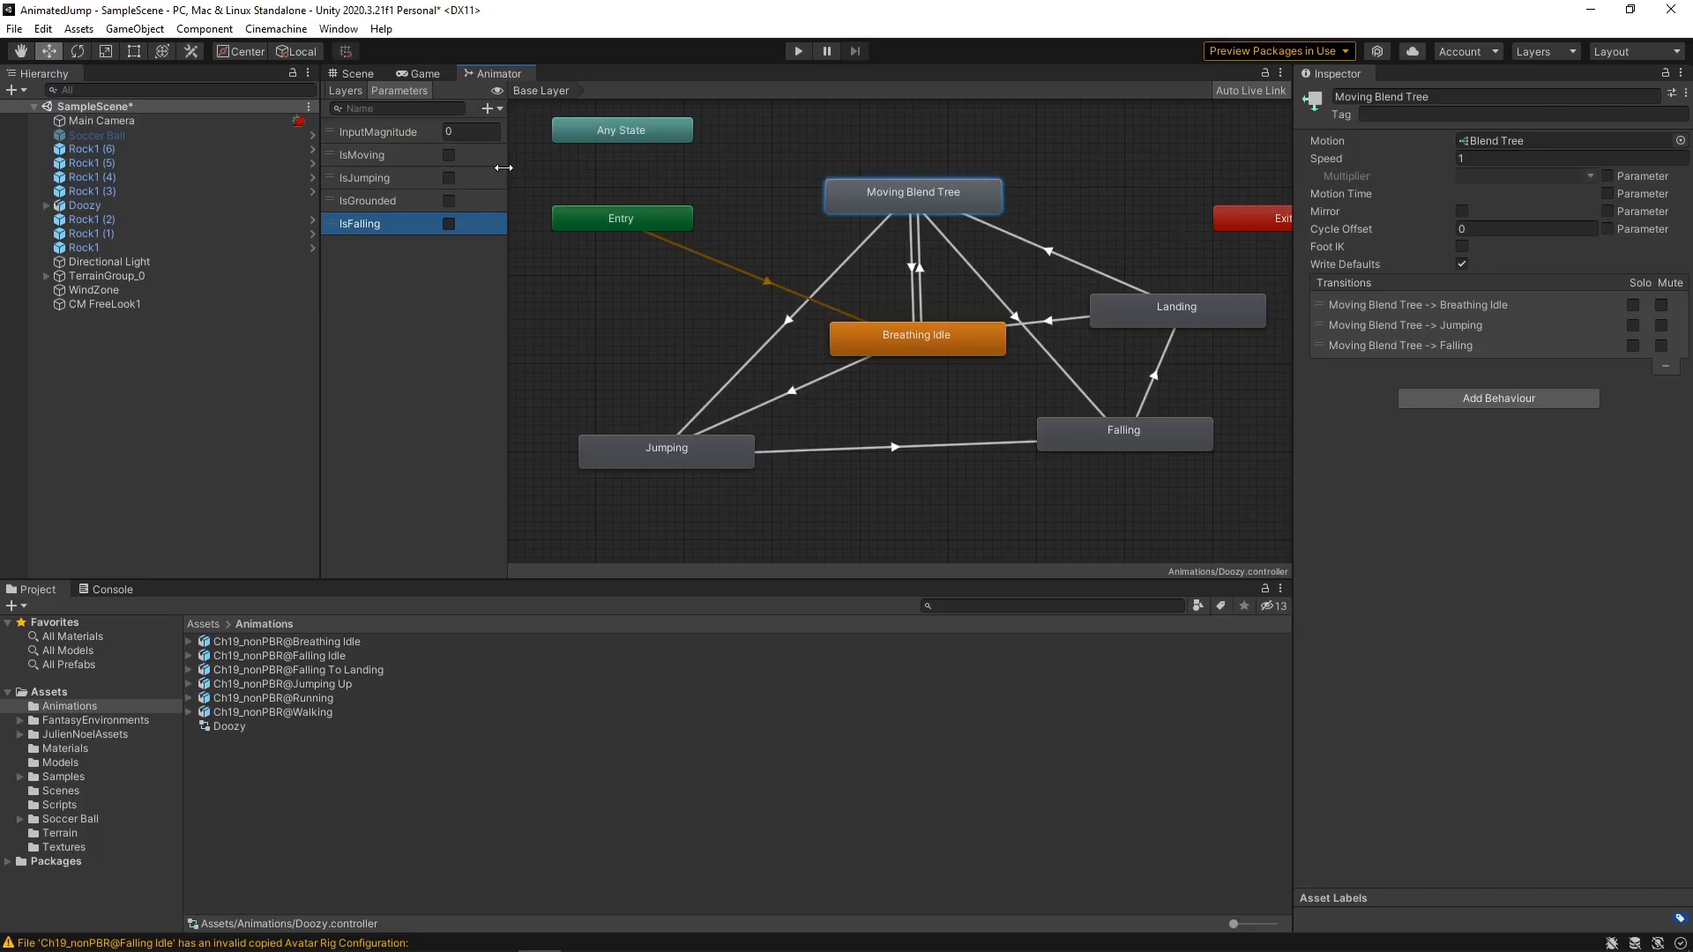
# - Turn off exit time on the Breathing Idle to Jumping transition and set its transition duration to 0.1 s
pyautogui.click(807, 379)
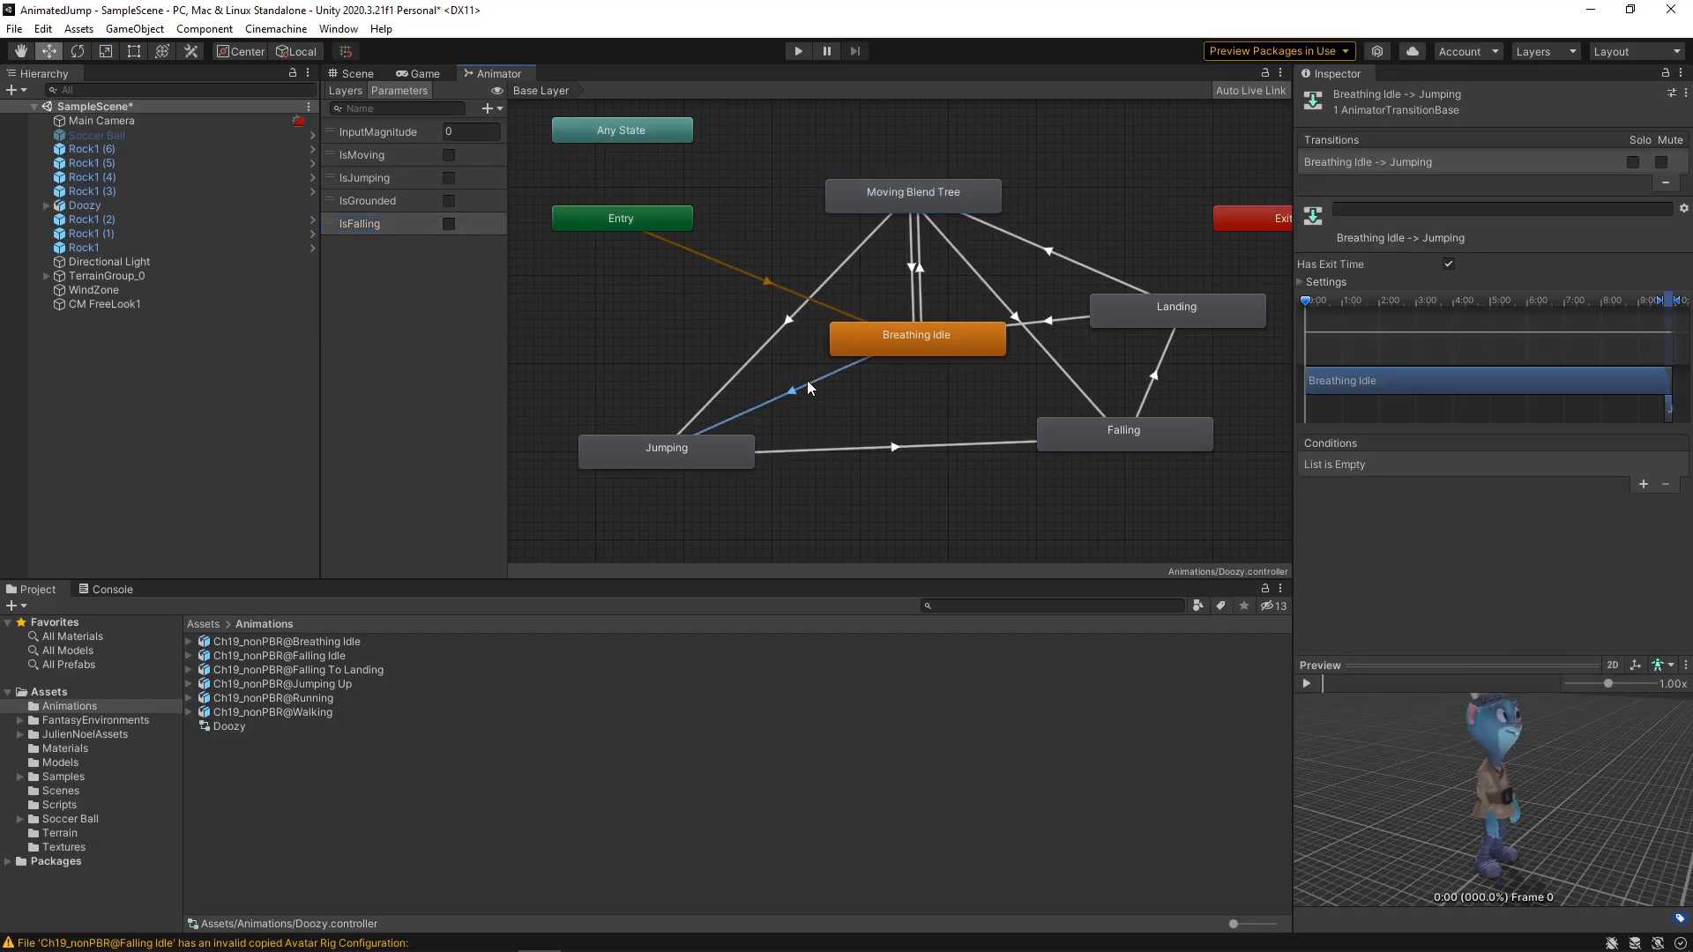
pyautogui.click(1447, 265)
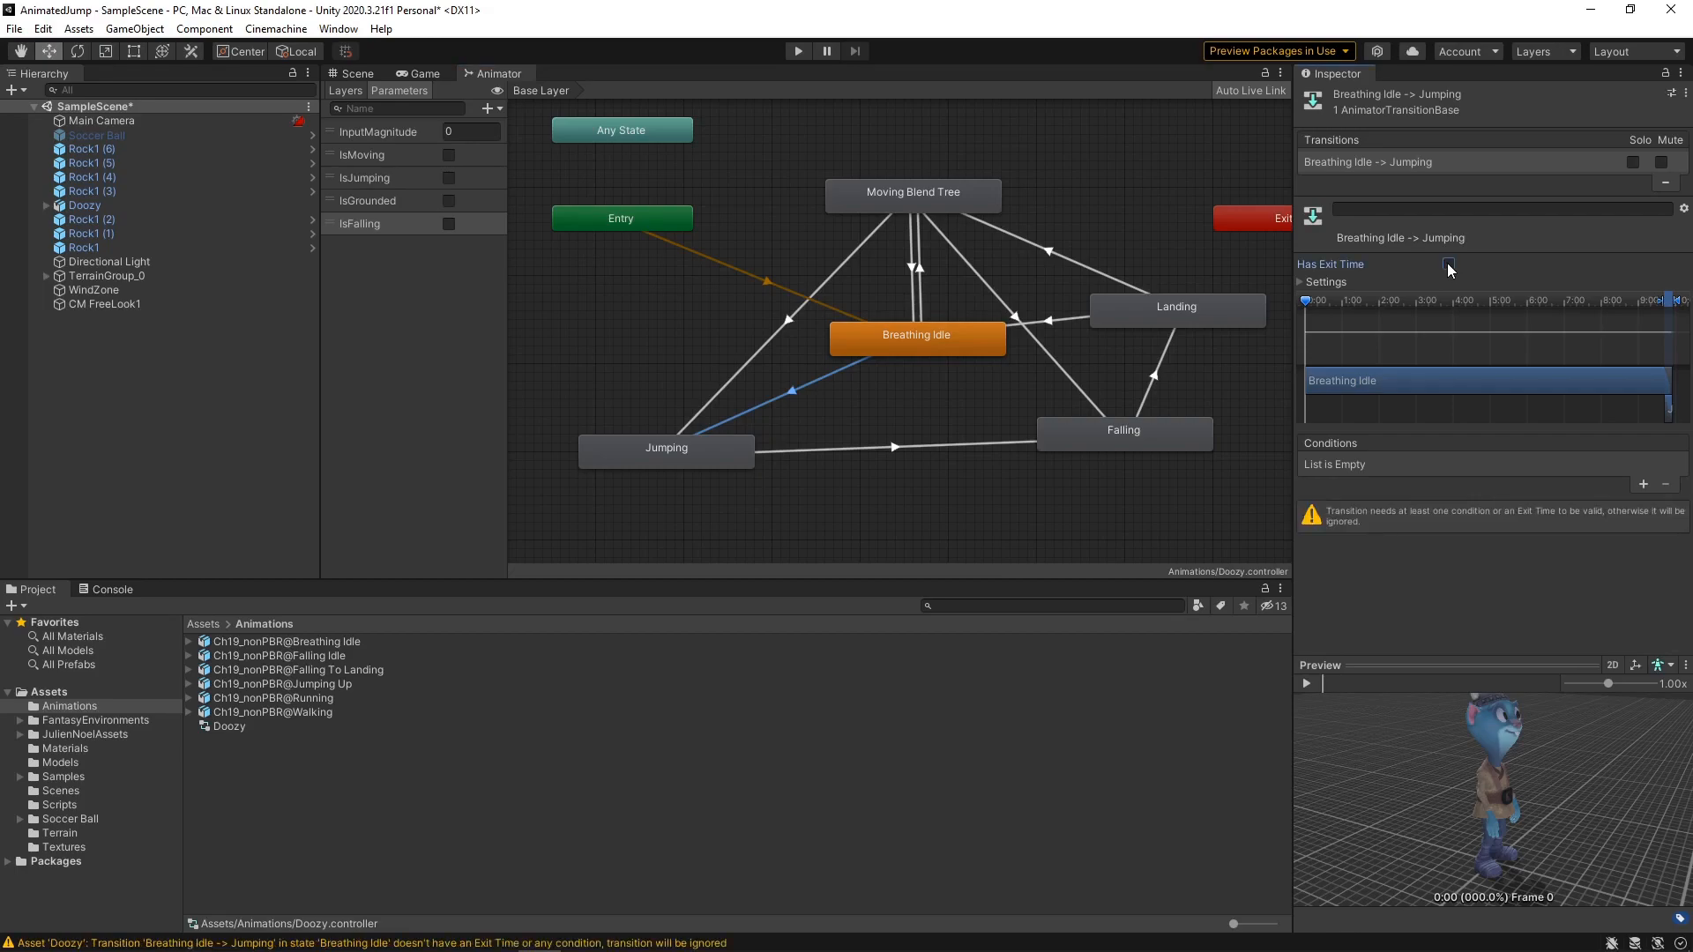
pyautogui.click(1299, 281)
pyautogui.click(1455, 334)
pyautogui.write('0.1')
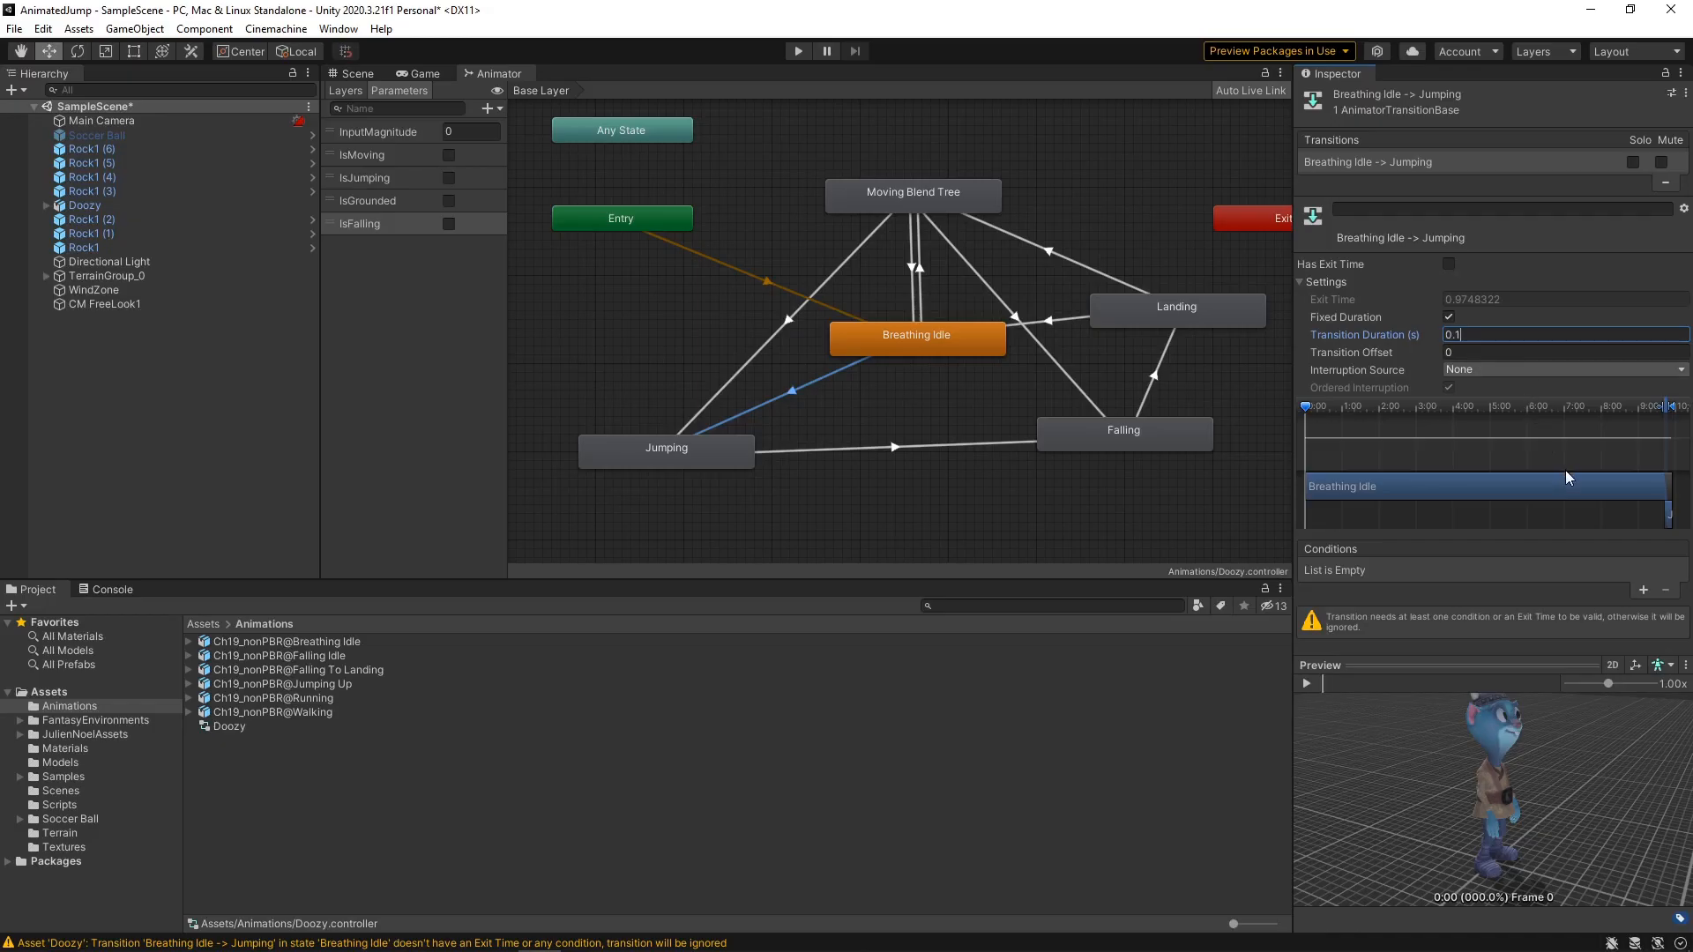
# - Add the condition IsJumping true to the Breathing Idle to Jumping transition
pyautogui.click(1642, 590)
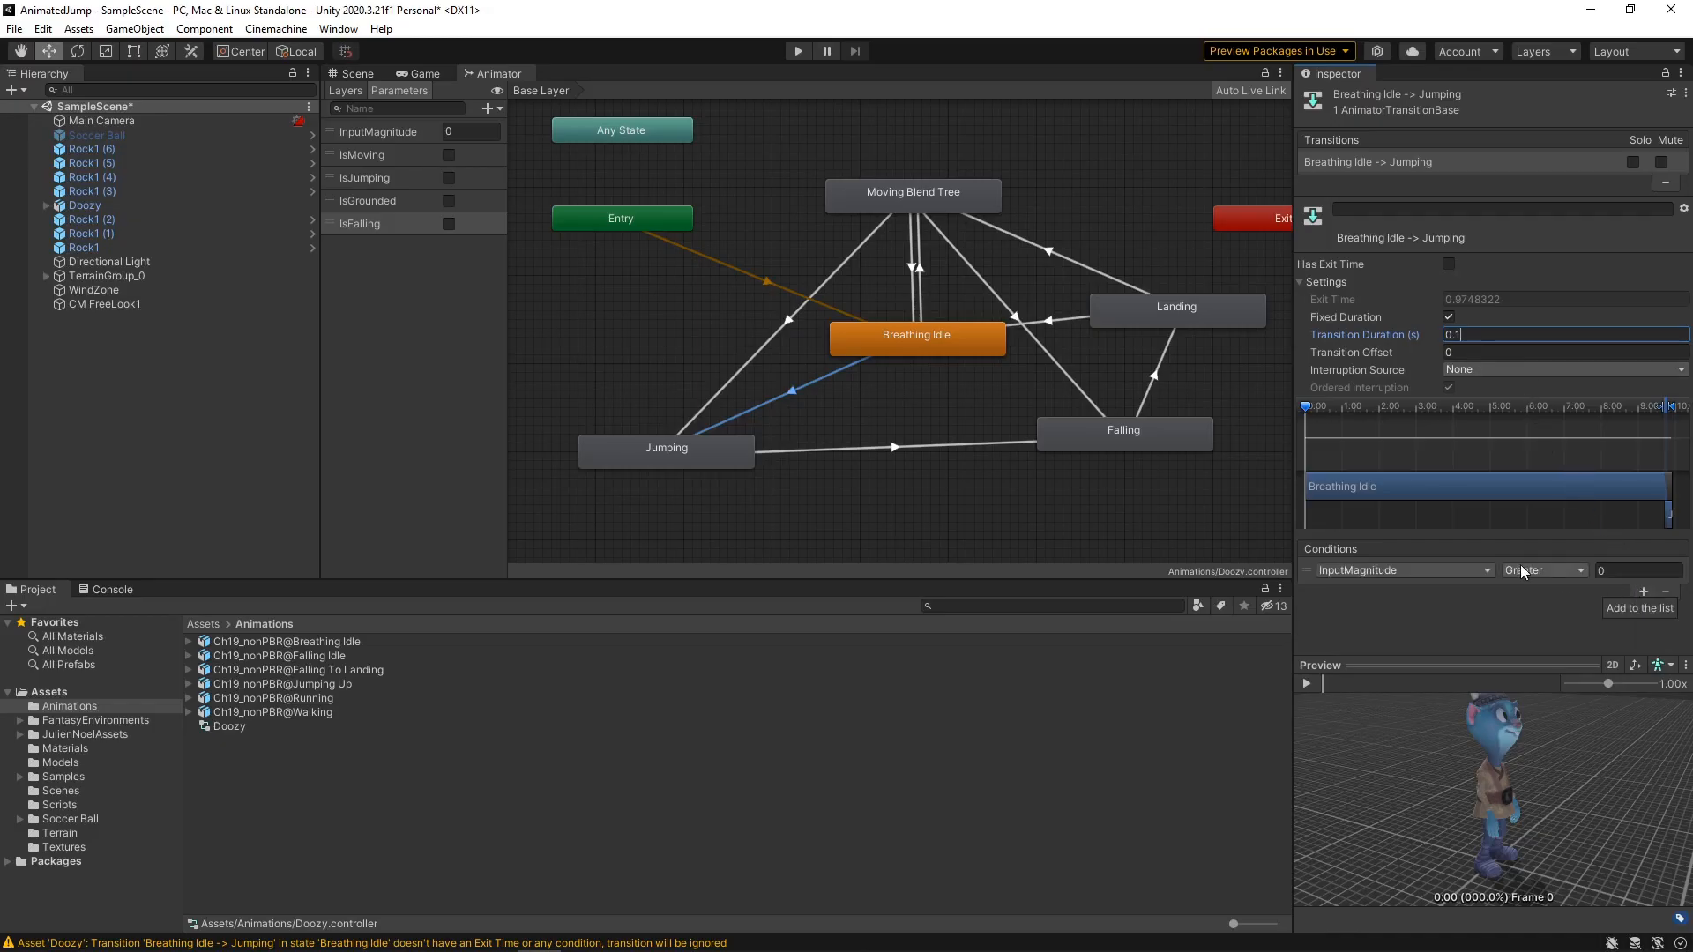
pyautogui.click(1489, 572)
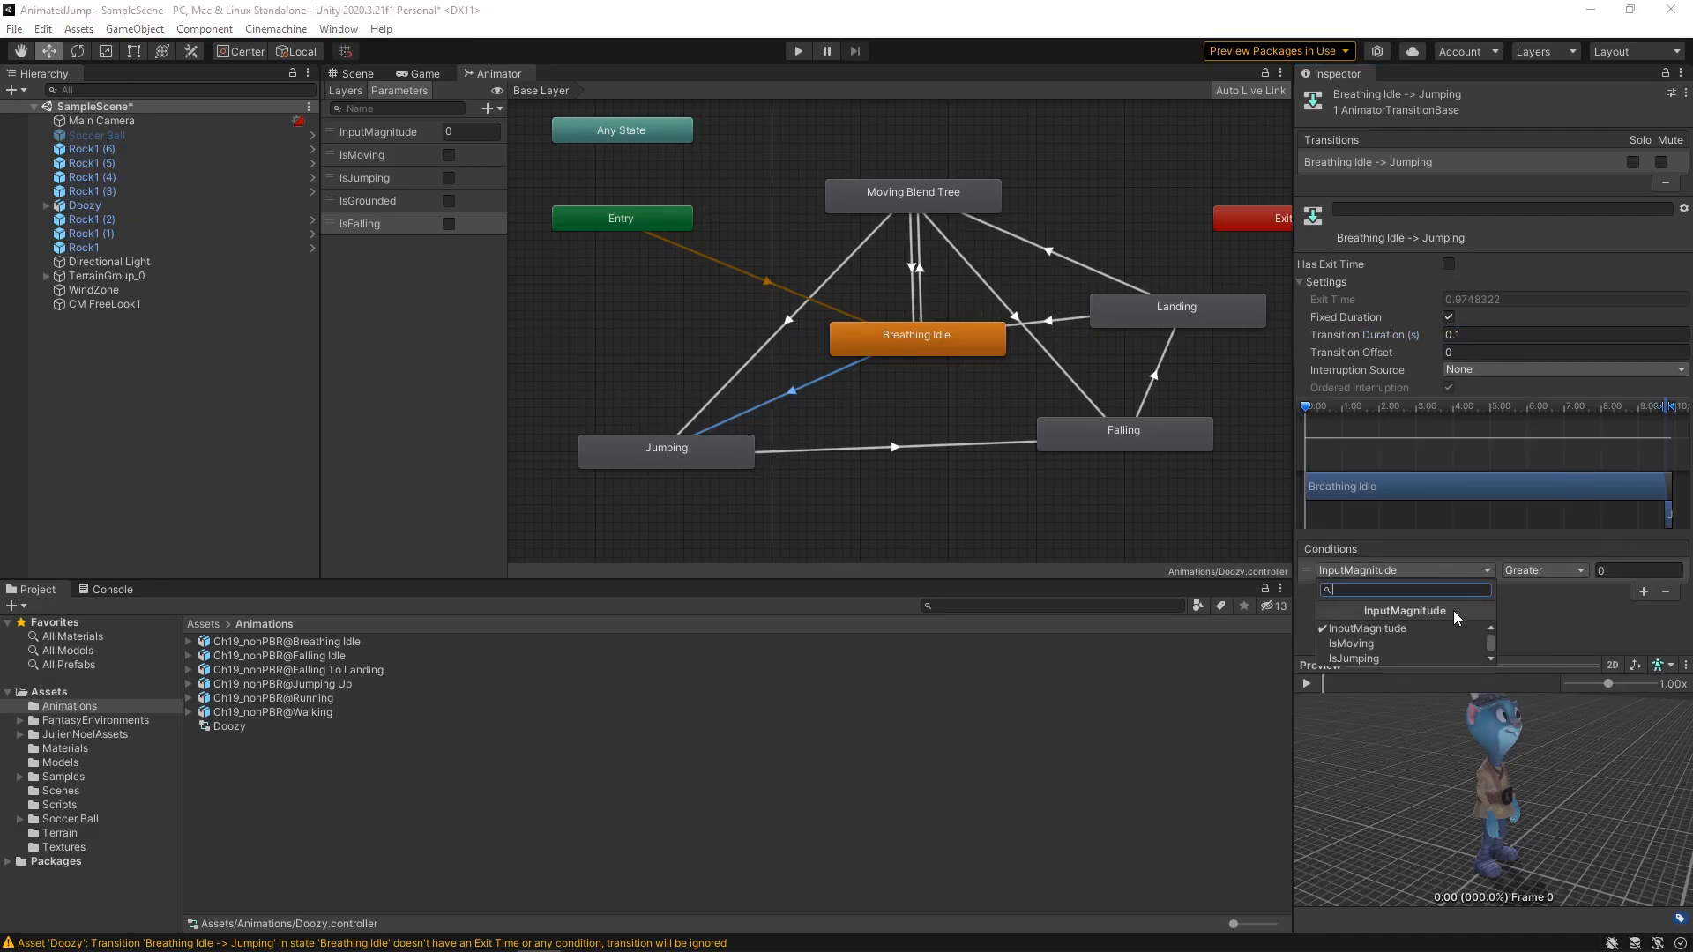
pyautogui.click(1399, 655)
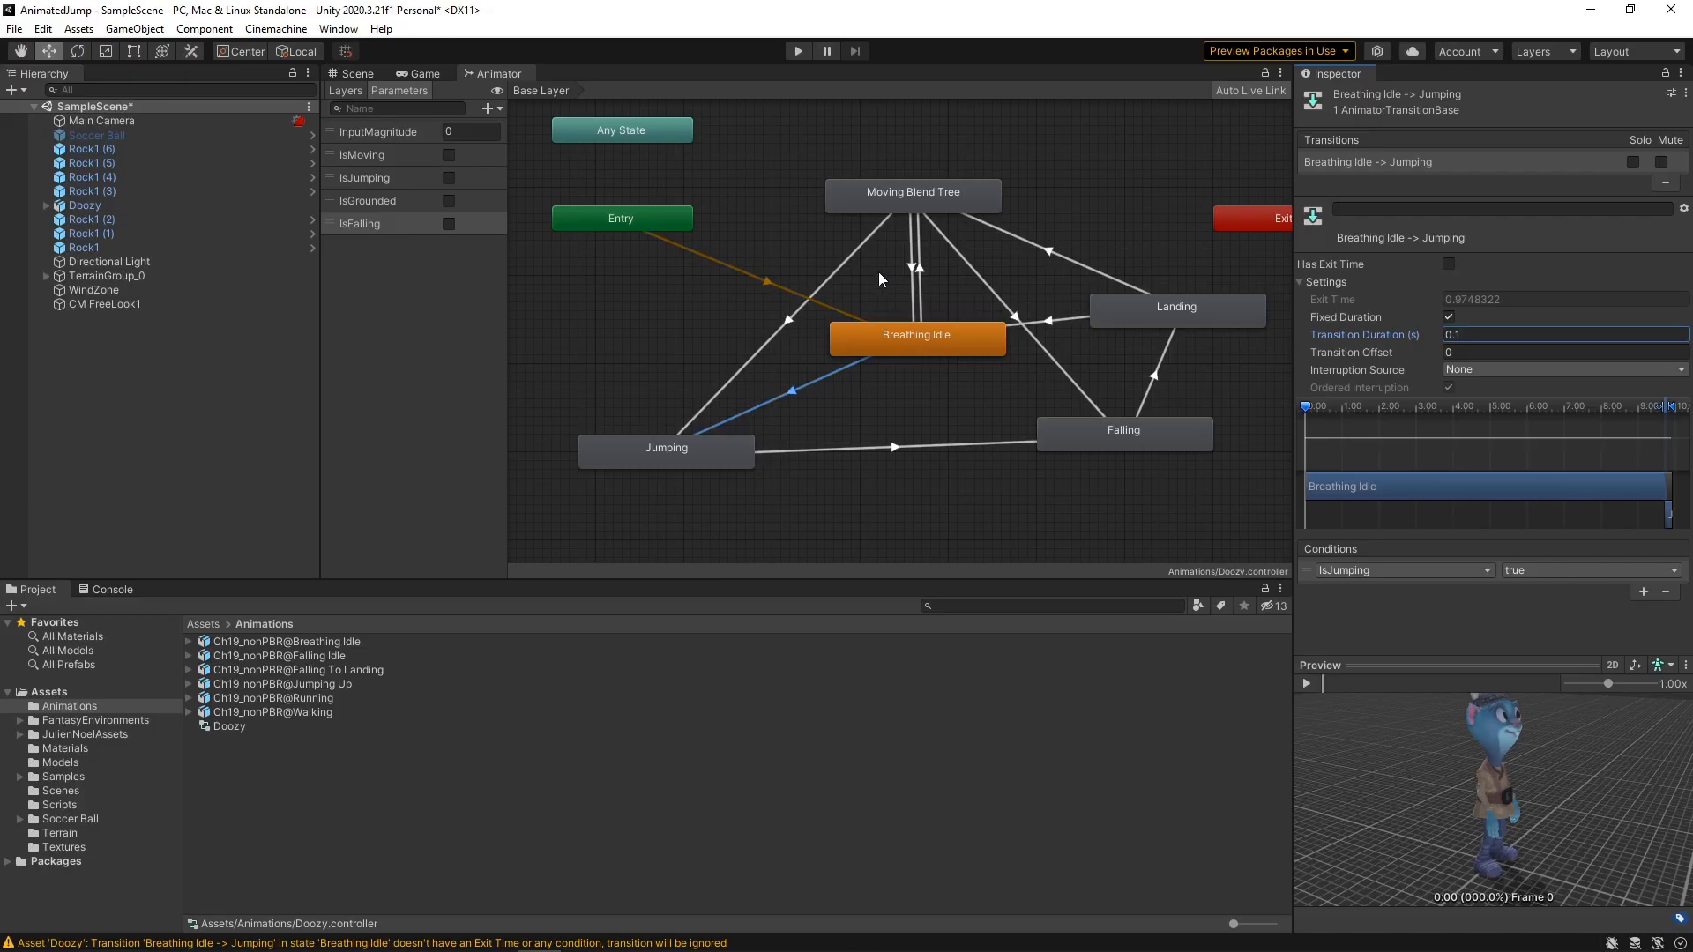
# - Turn off exit time on the Moving Blend Tree to Jumping transition and set its transition duration to 0.1 s
pyautogui.click(861, 242)
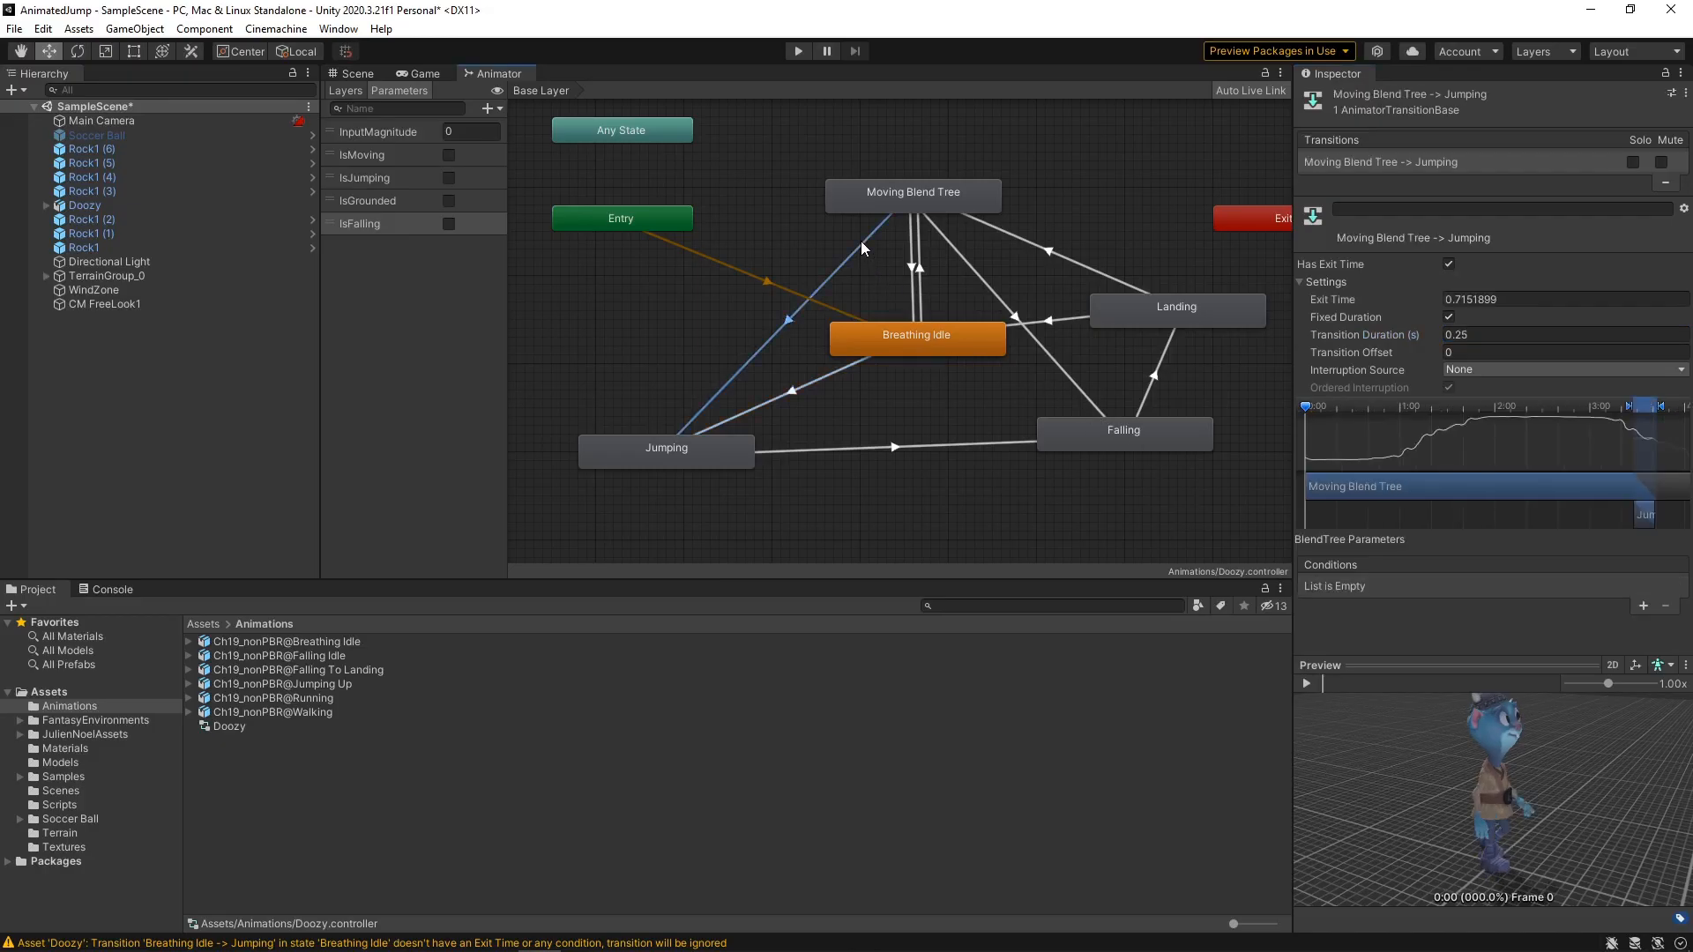
pyautogui.click(1448, 264)
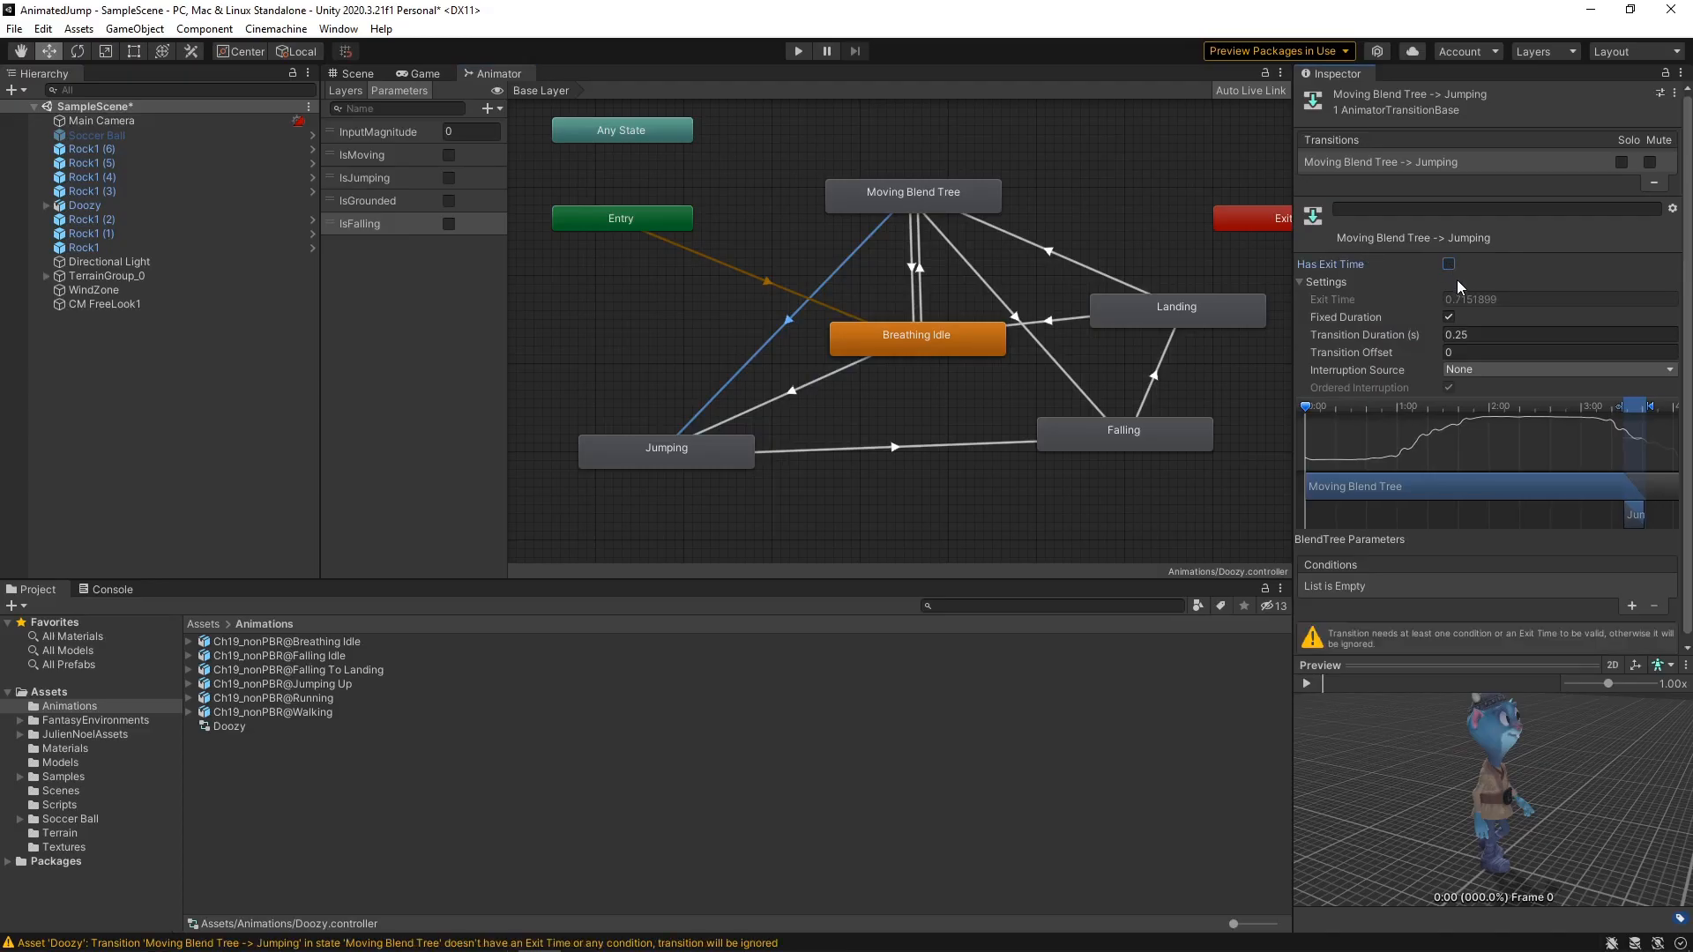
pyautogui.click(1478, 335)
pyautogui.write('0.1')
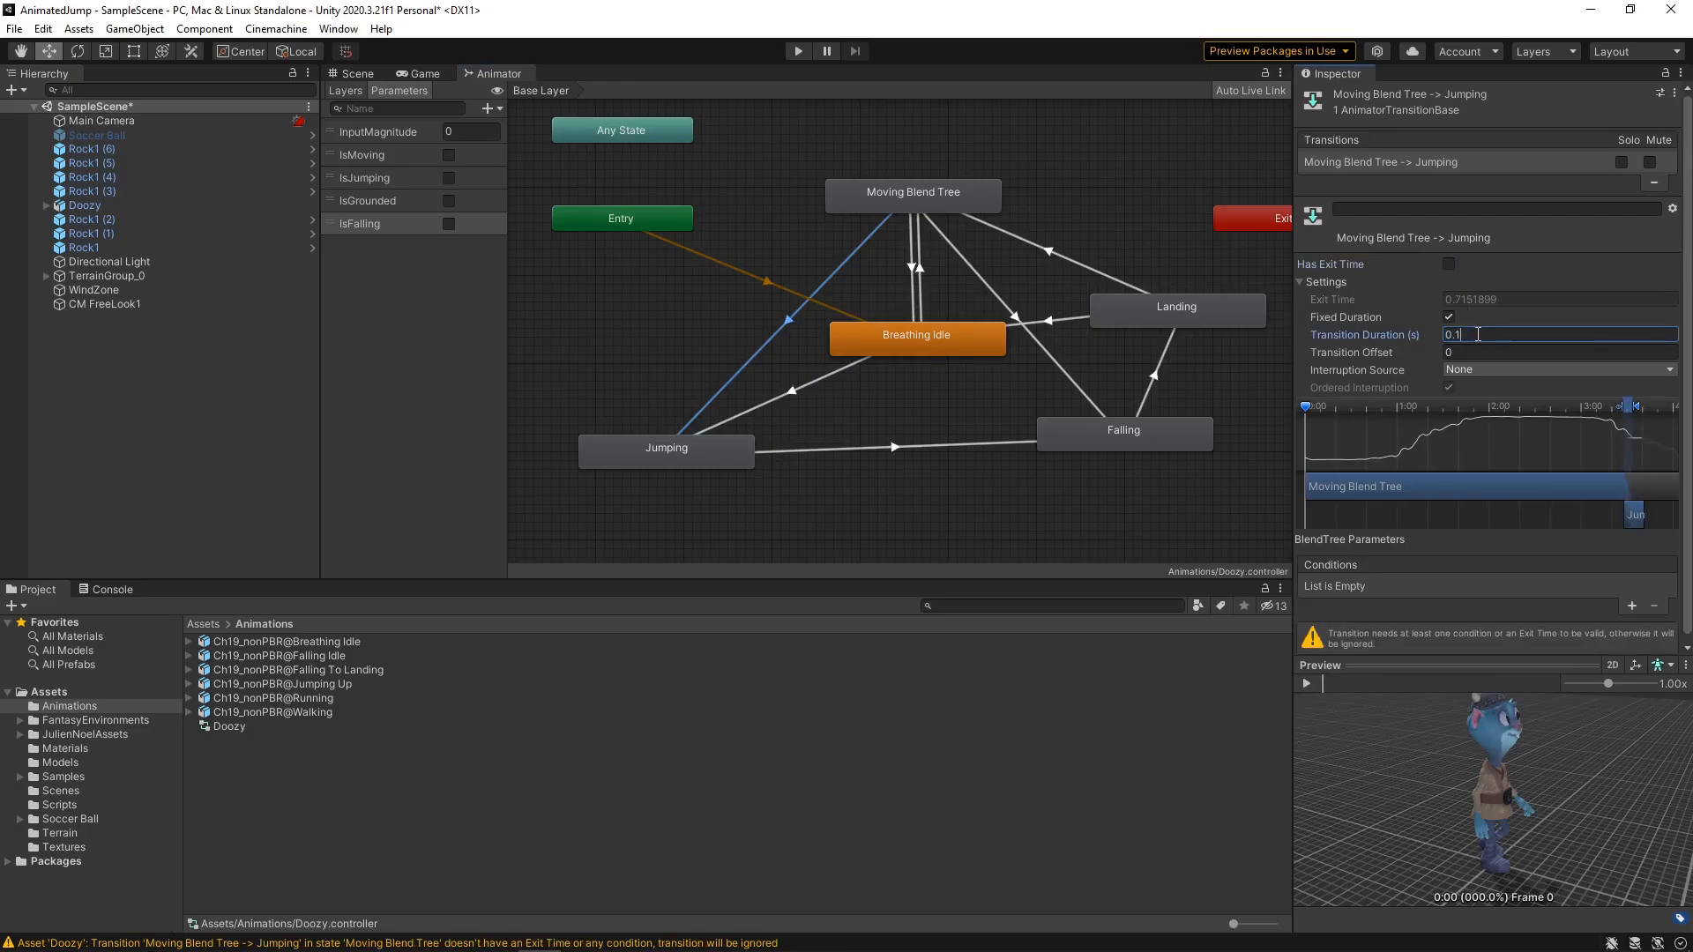
# - Add the condition IsJumping true to the Moving Blend Tree to Jumping transition
pyautogui.click(1632, 606)
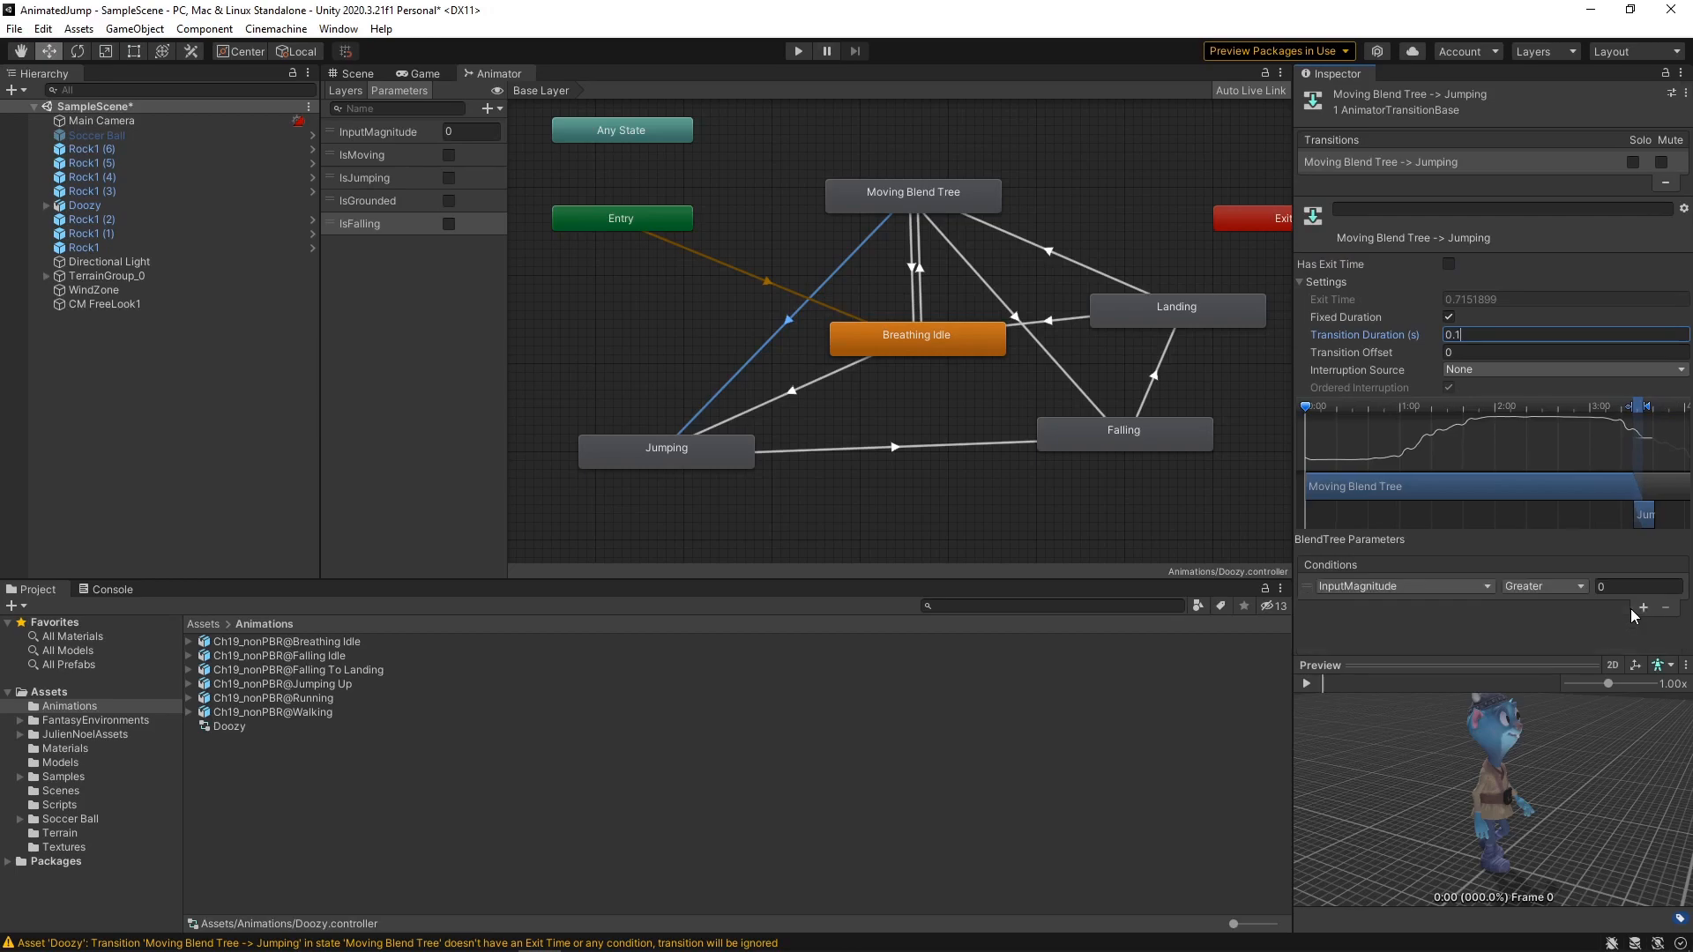
pyautogui.click(1485, 586)
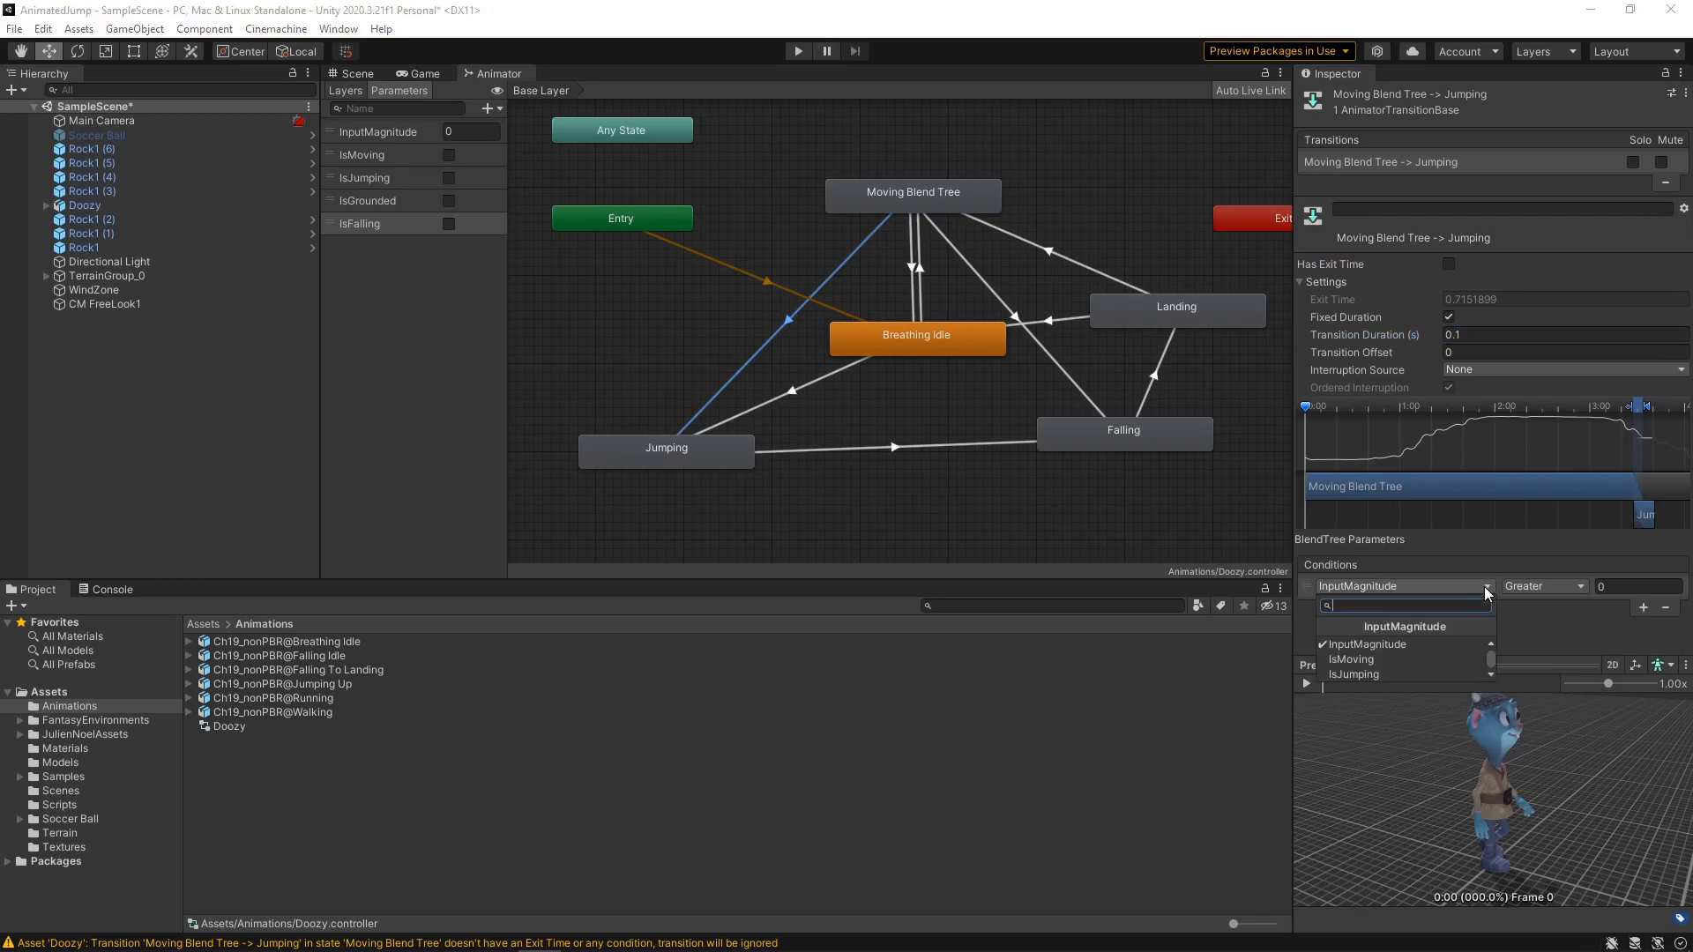
pyautogui.click(1399, 674)
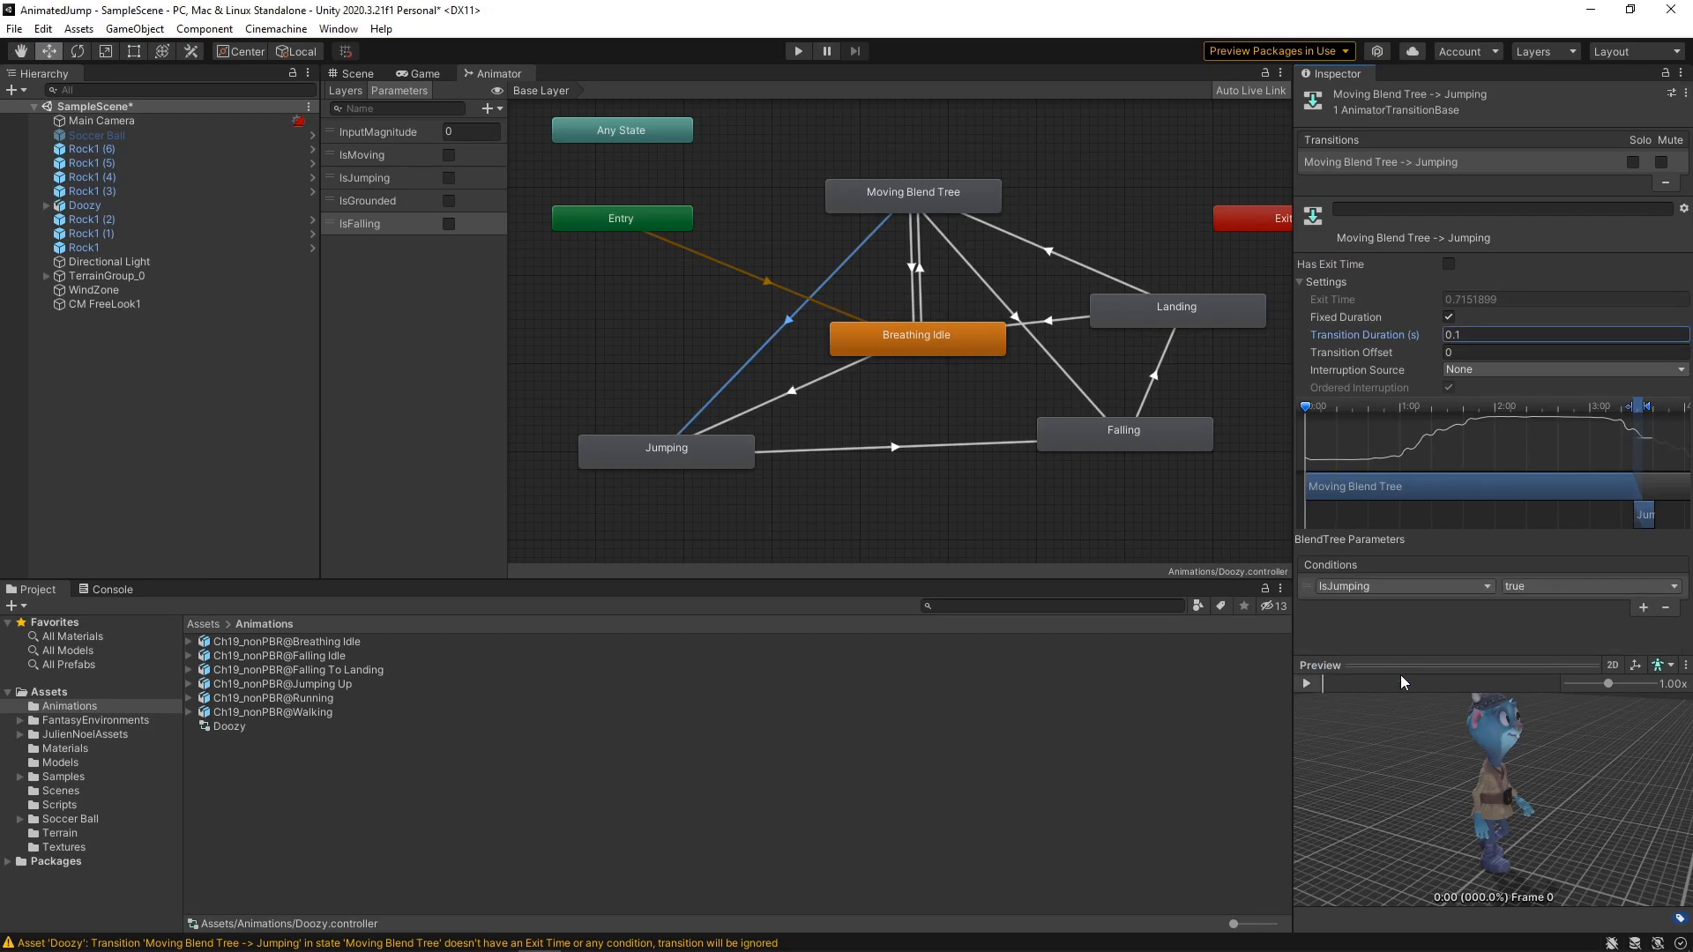
# - Turn off exit time on the Jumping to Falling transition and add the condition IsFalling true
pyautogui.click(933, 447)
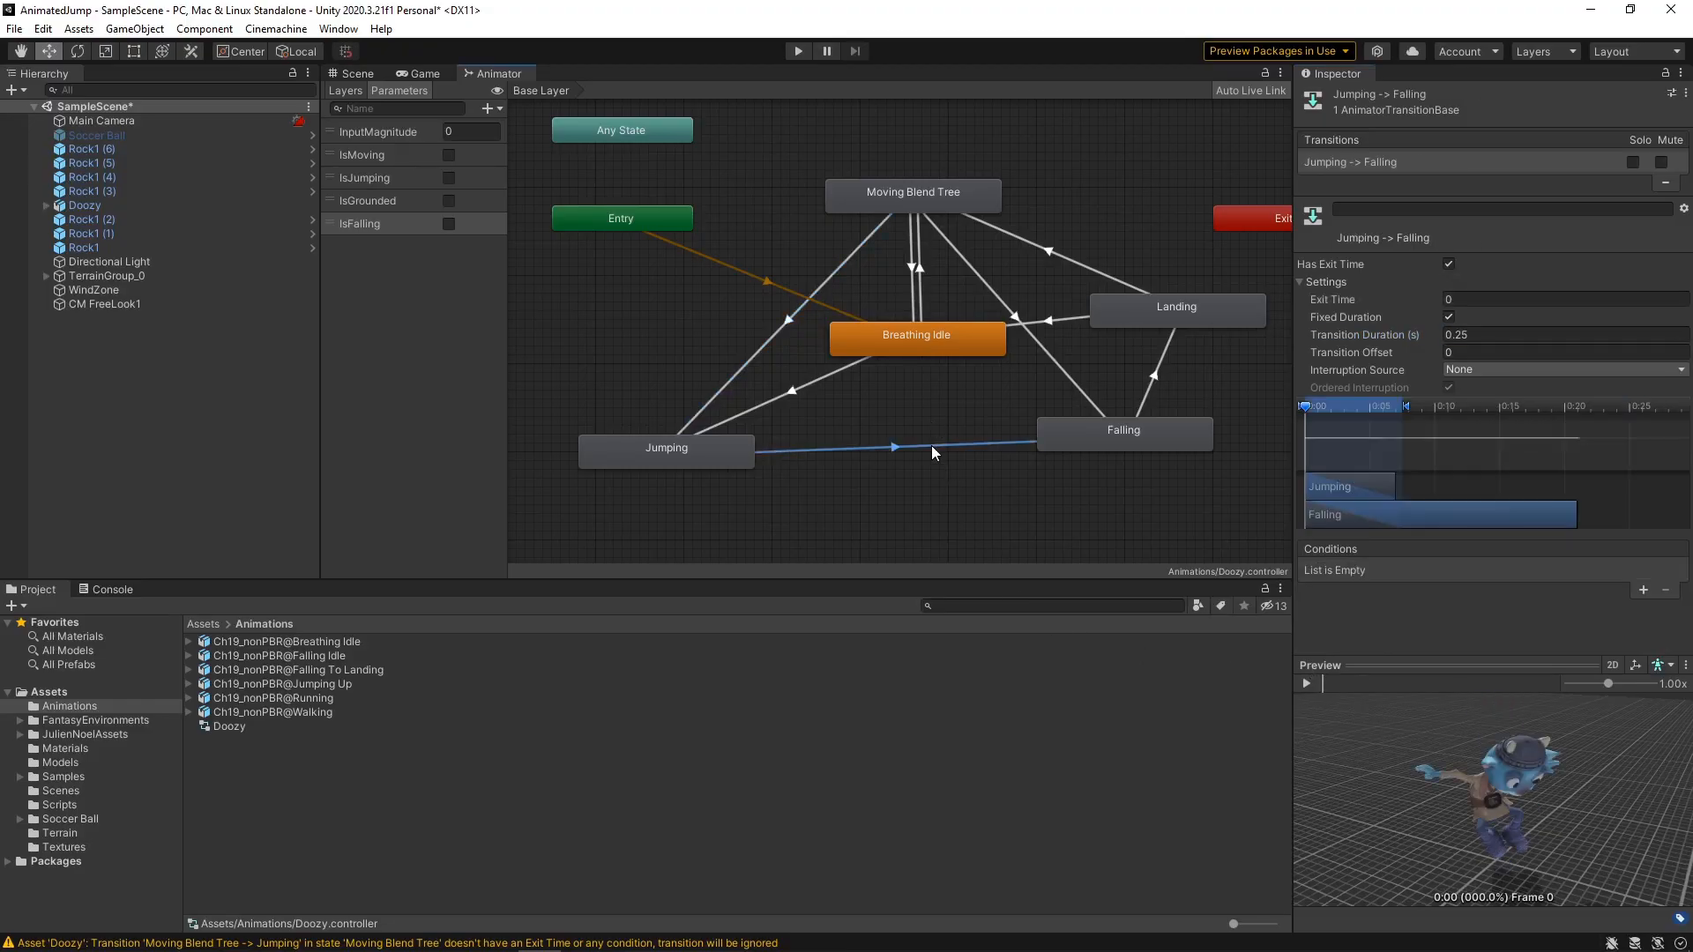
pyautogui.click(1448, 264)
pyautogui.click(1640, 590)
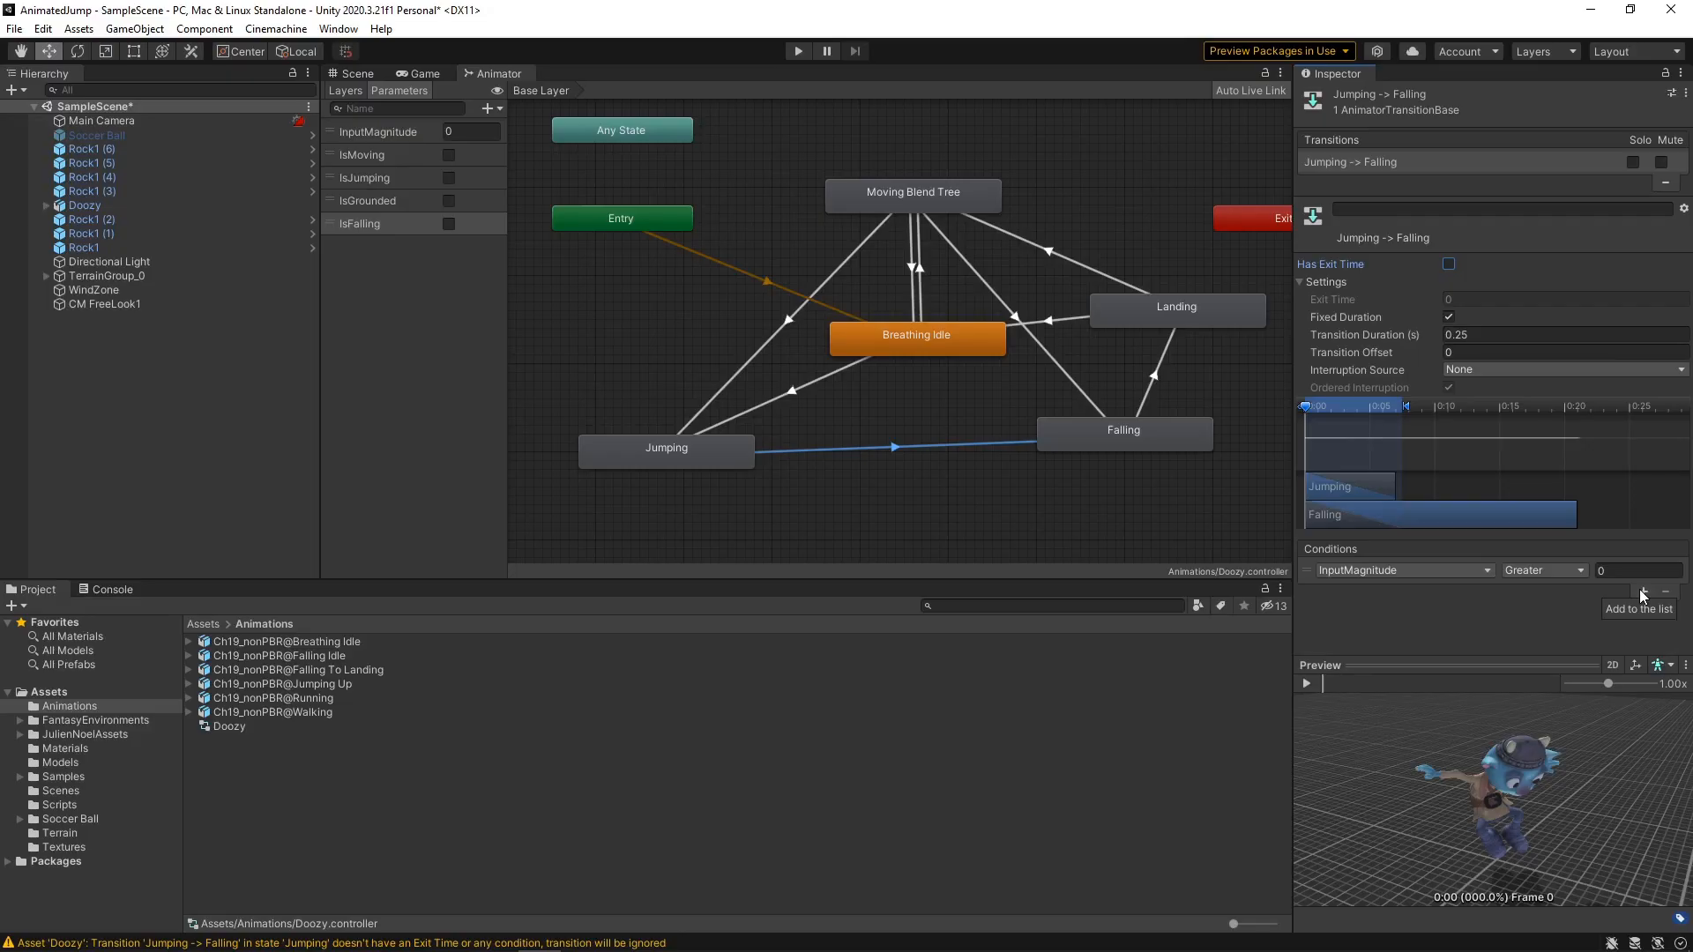
pyautogui.click(1483, 570)
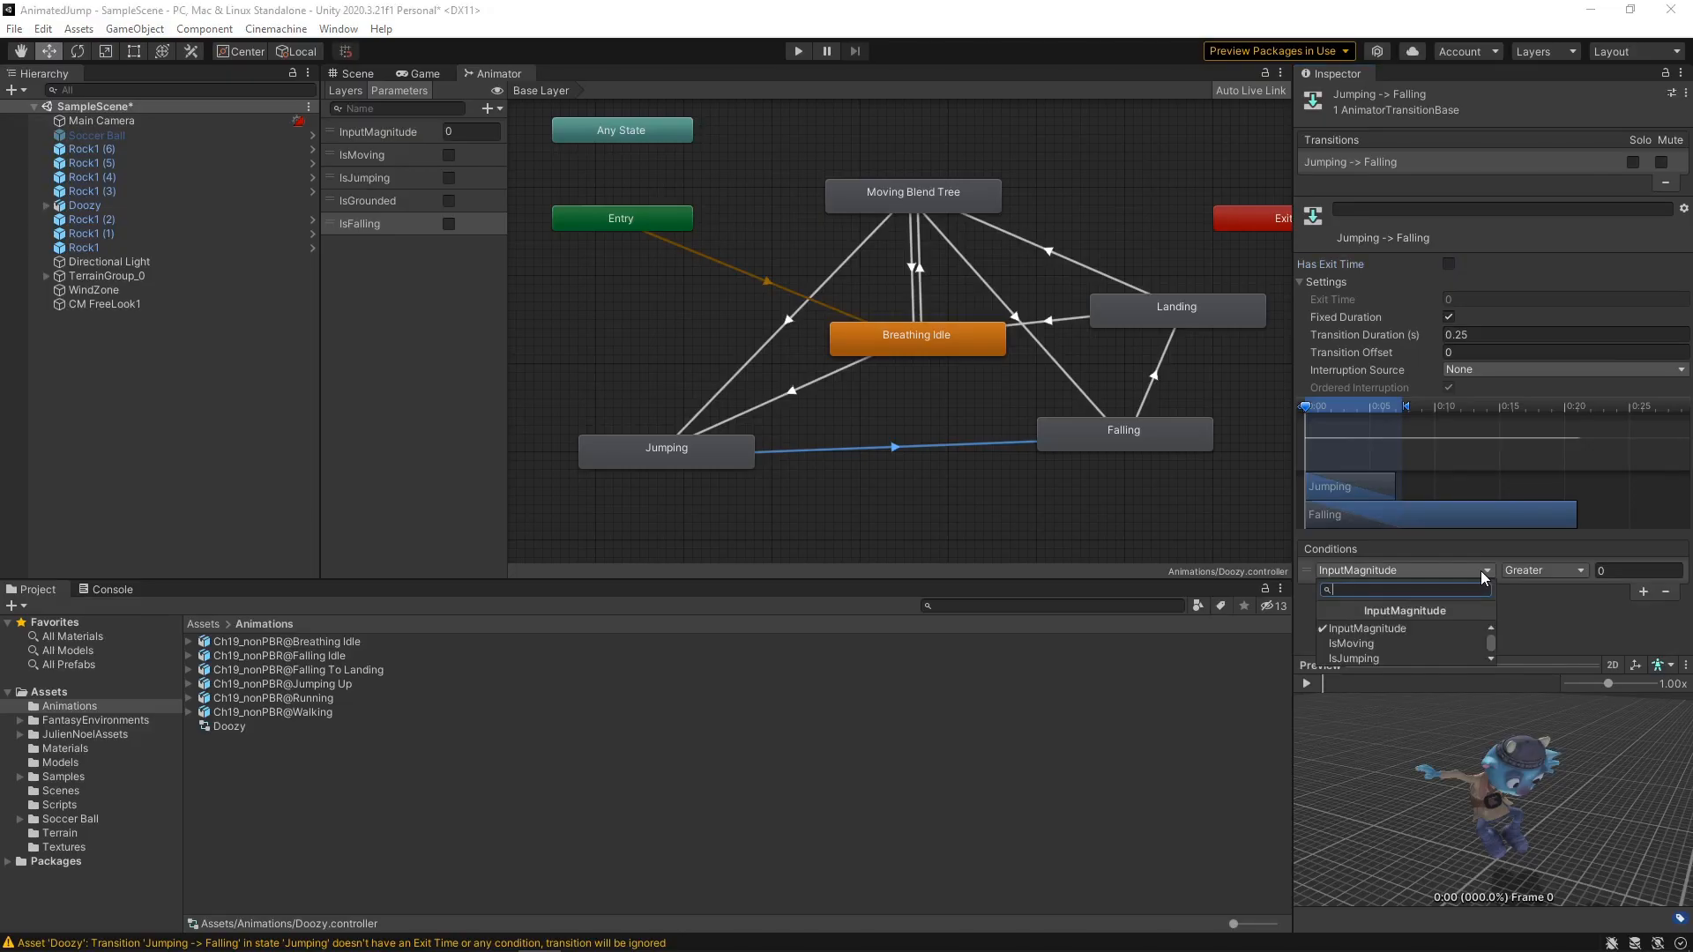
pyautogui.scroll(-1, 1372, 642)
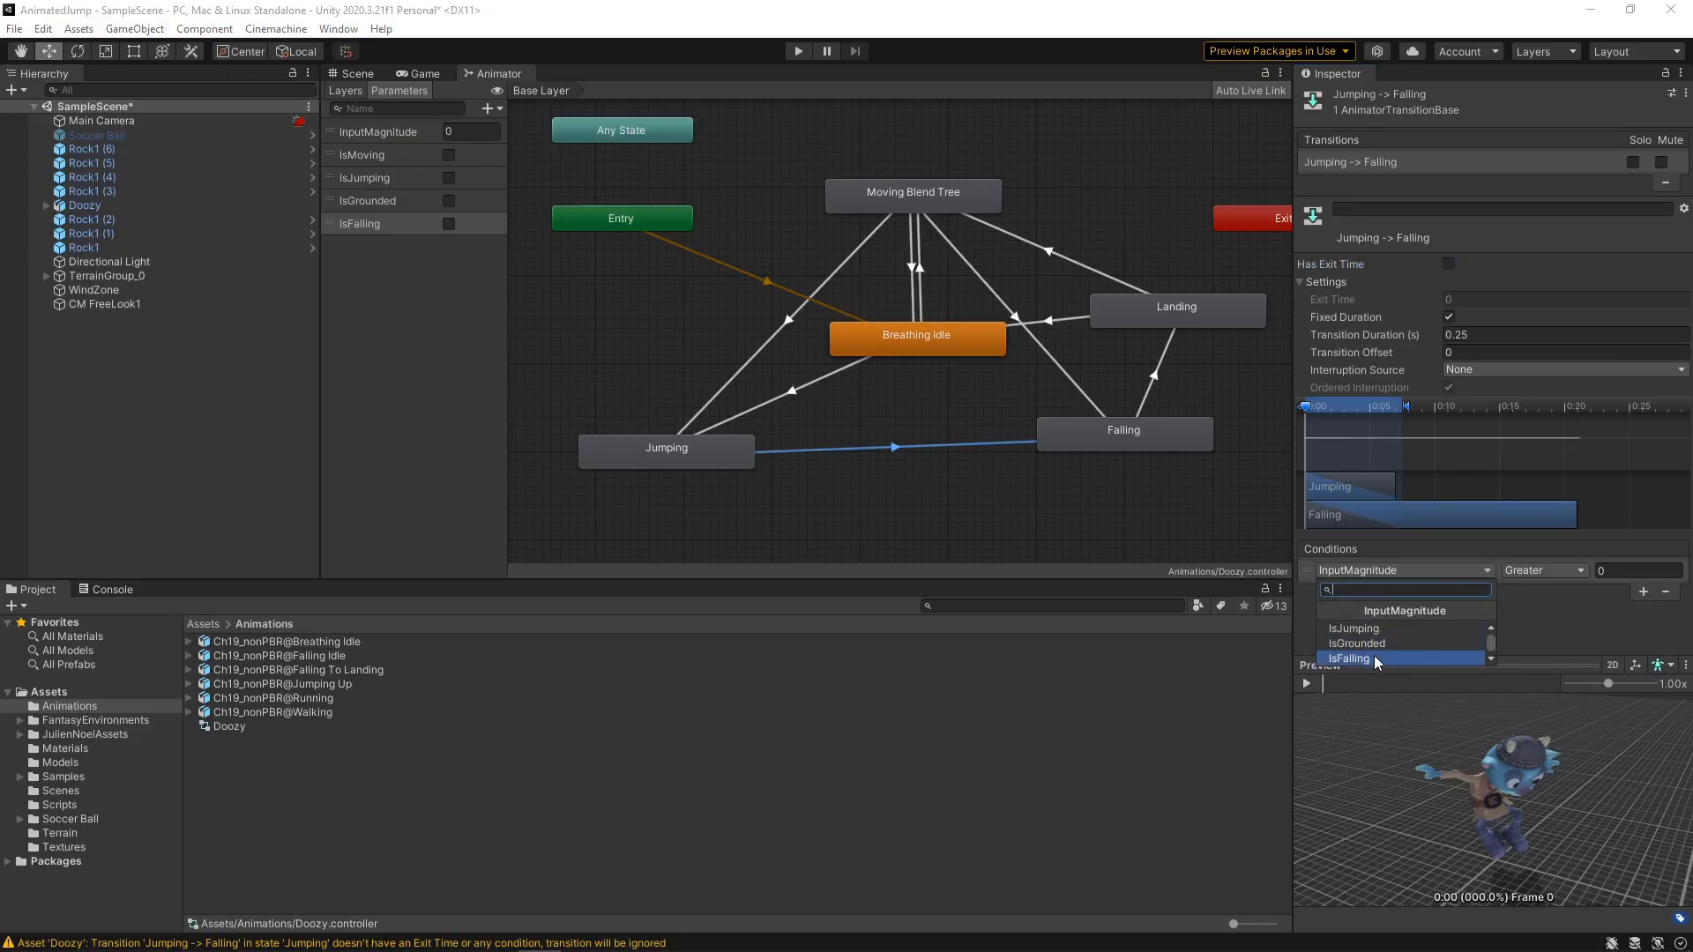
pyautogui.click(1373, 656)
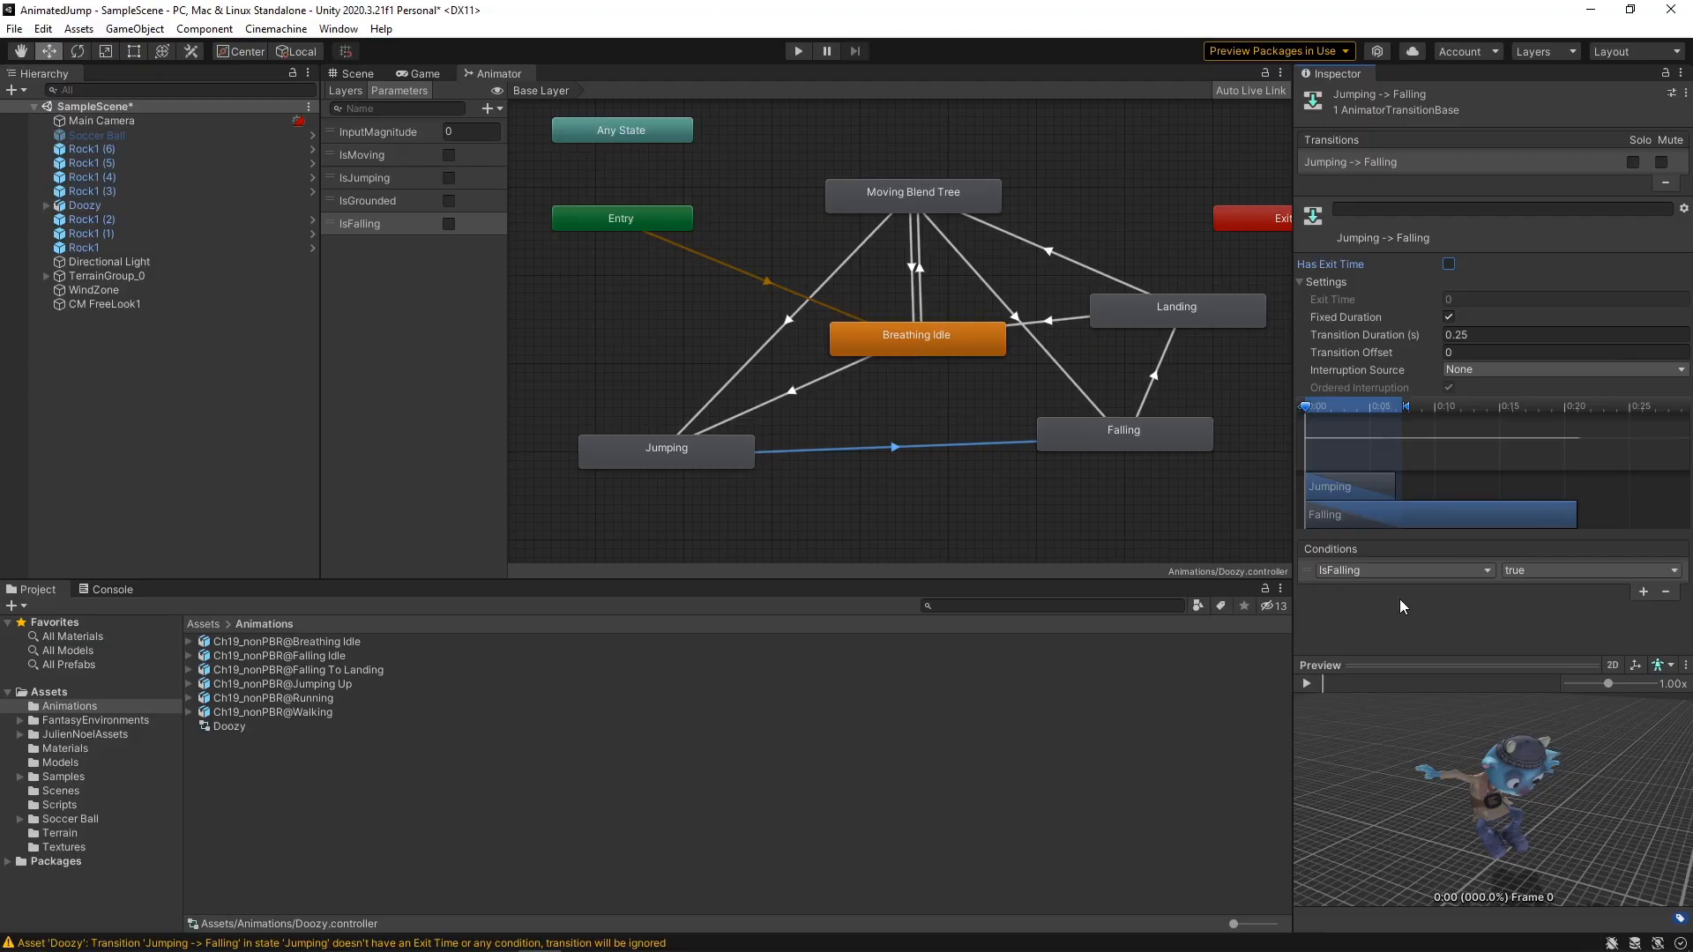
# - Turn off exit time on the Moving Blend Tree to Falling transition and add the condition IsFalling true
pyautogui.click(977, 272)
pyautogui.click(1448, 264)
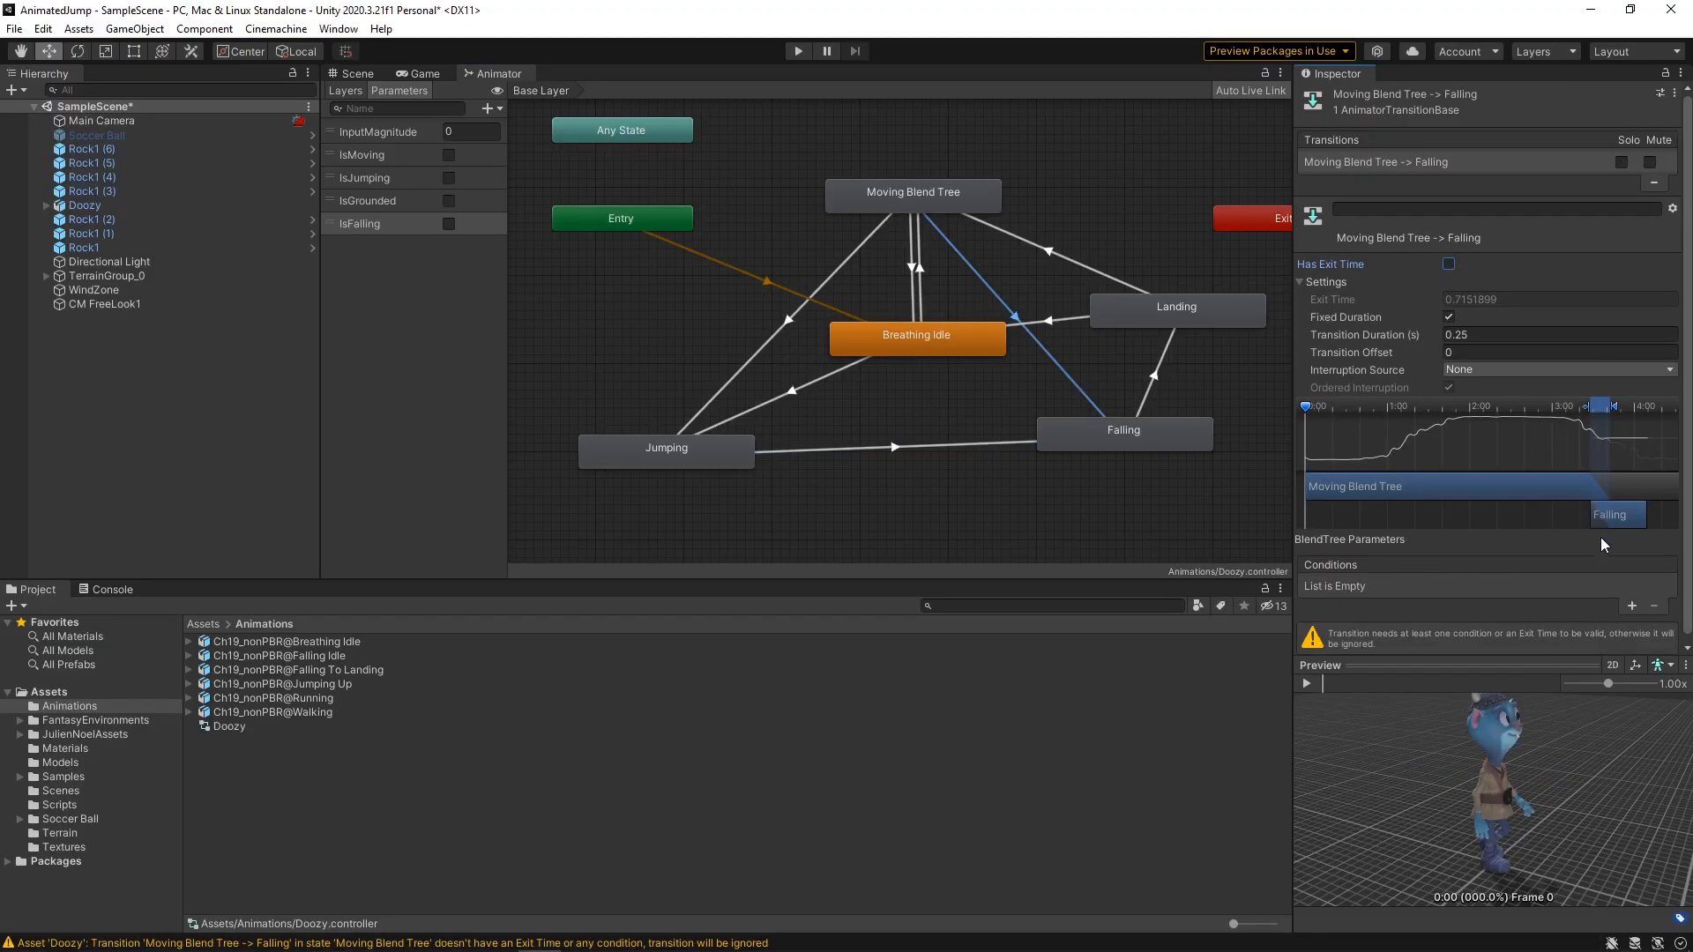
pyautogui.click(1630, 606)
pyautogui.click(1419, 585)
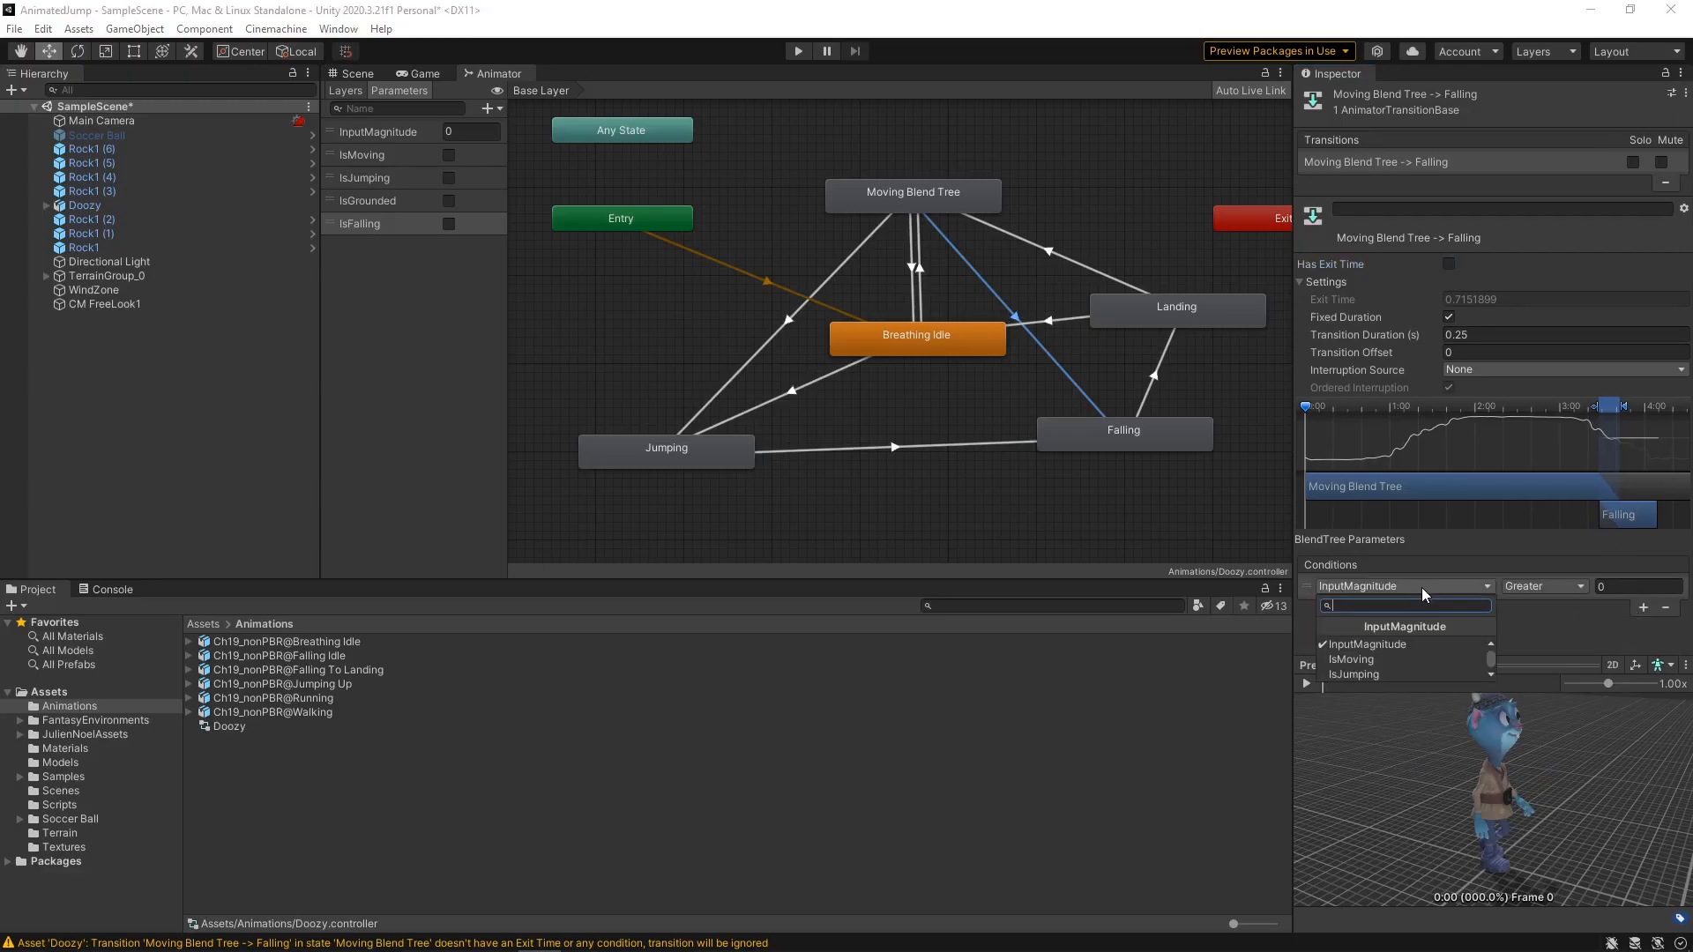
pyautogui.click(1389, 672)
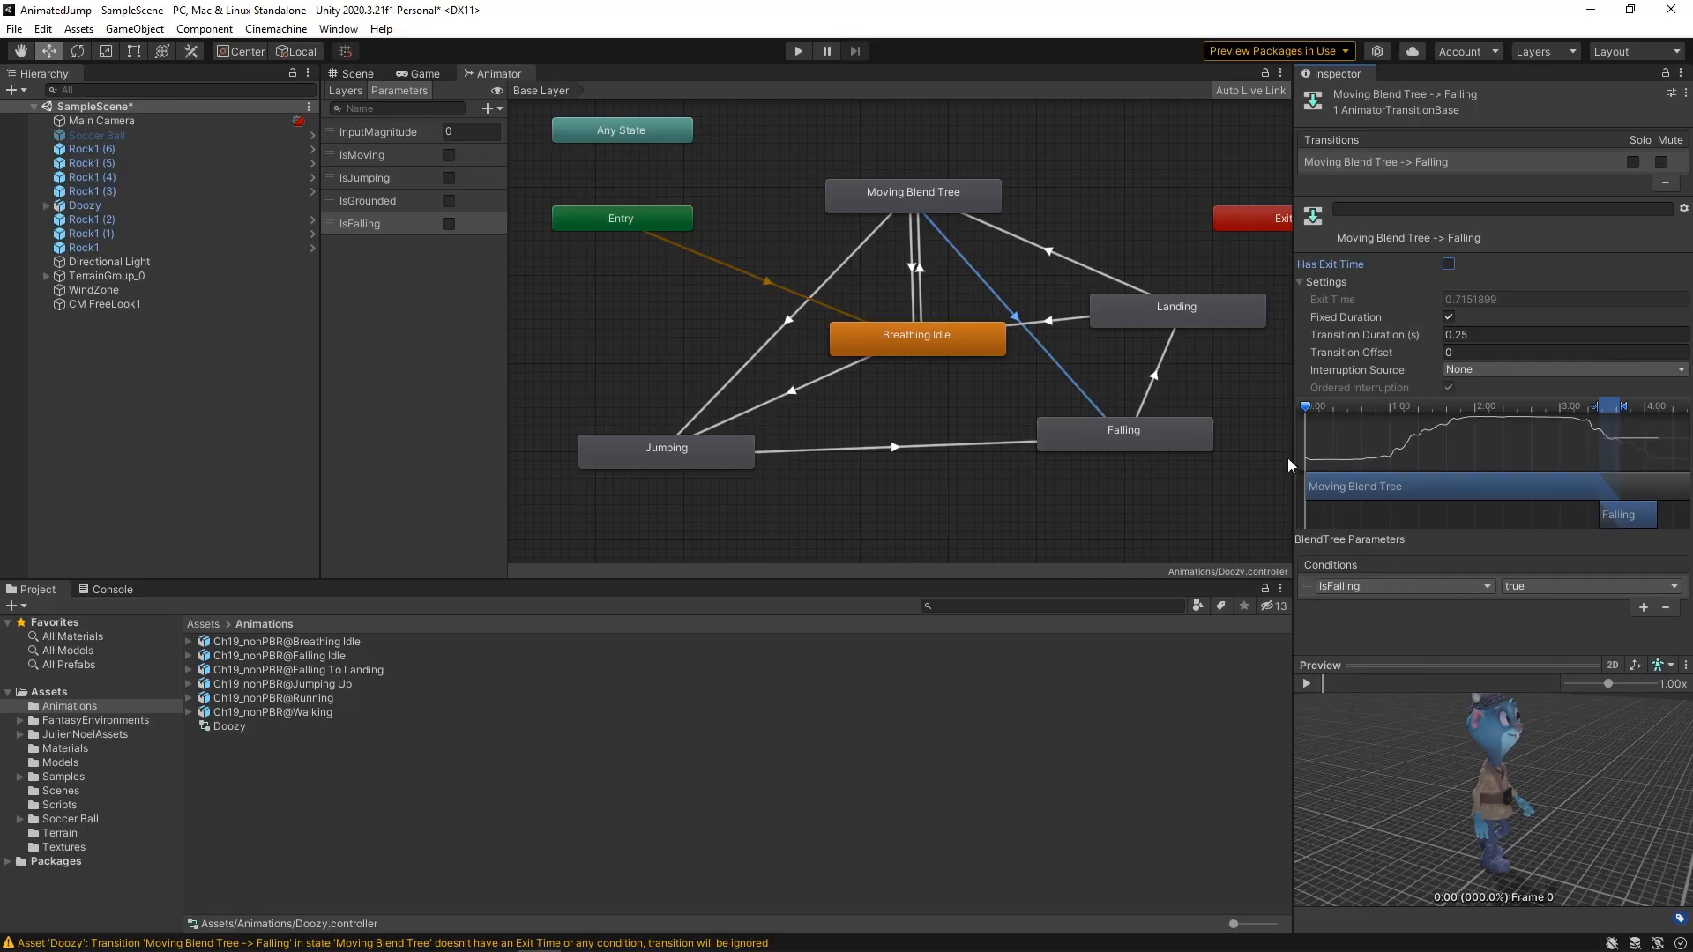
# - Turn off exit time on the Falling to Landing transition and set its transition duration to 0.1 s
pyautogui.click(1162, 356)
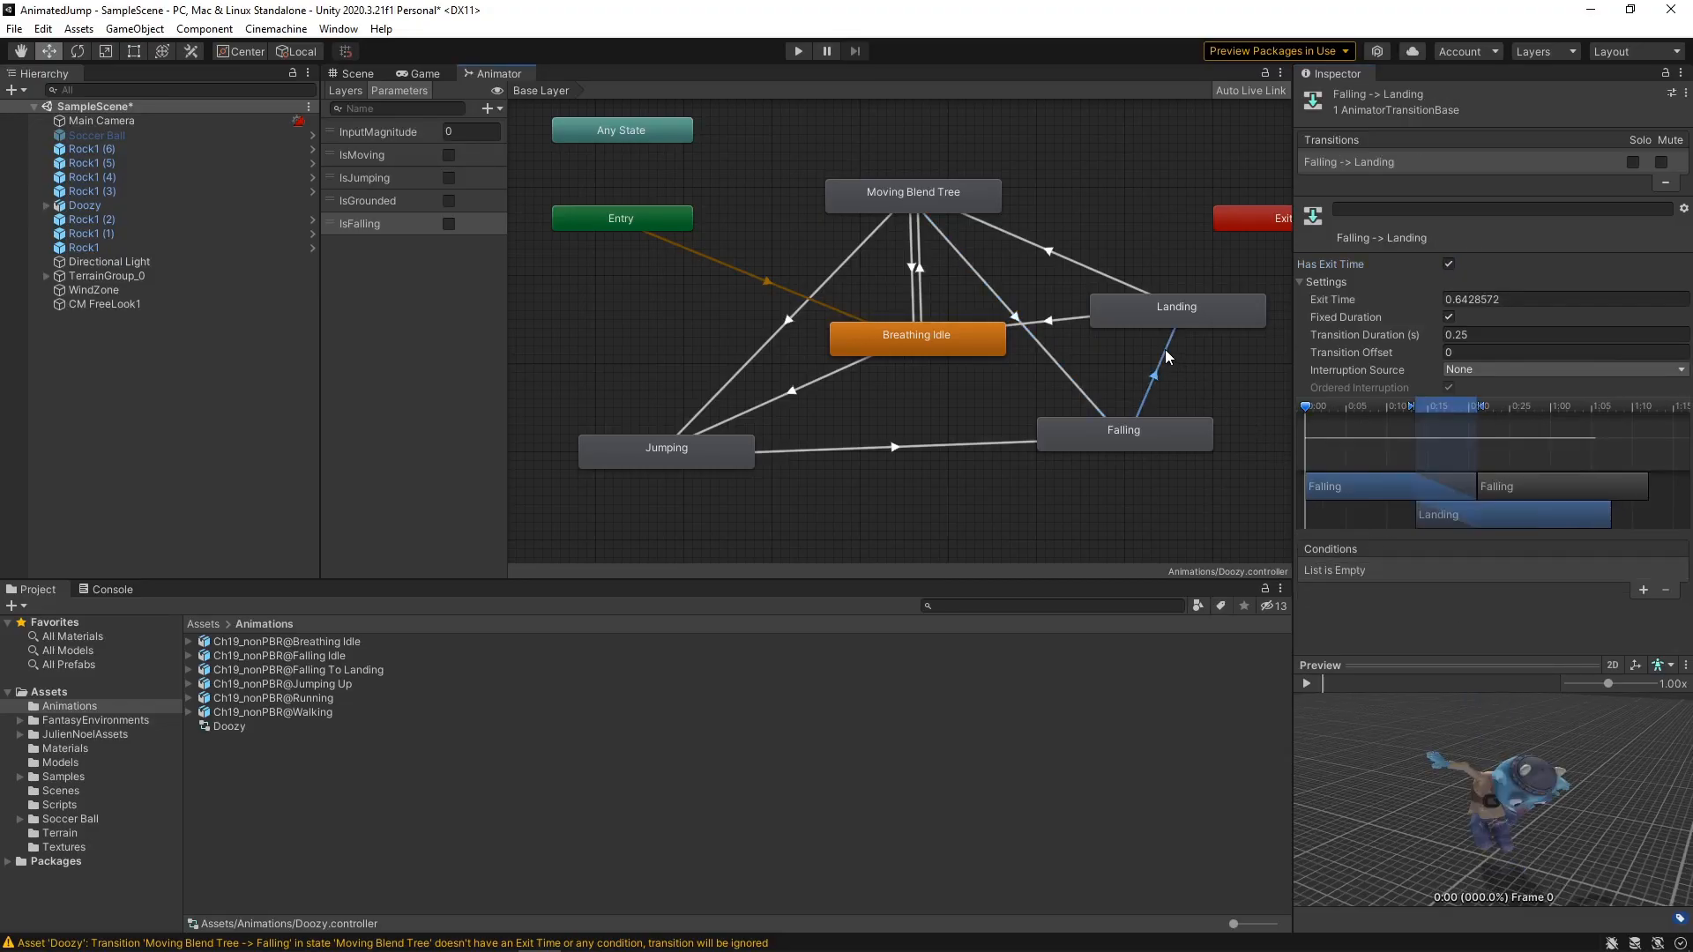
pyautogui.click(1447, 266)
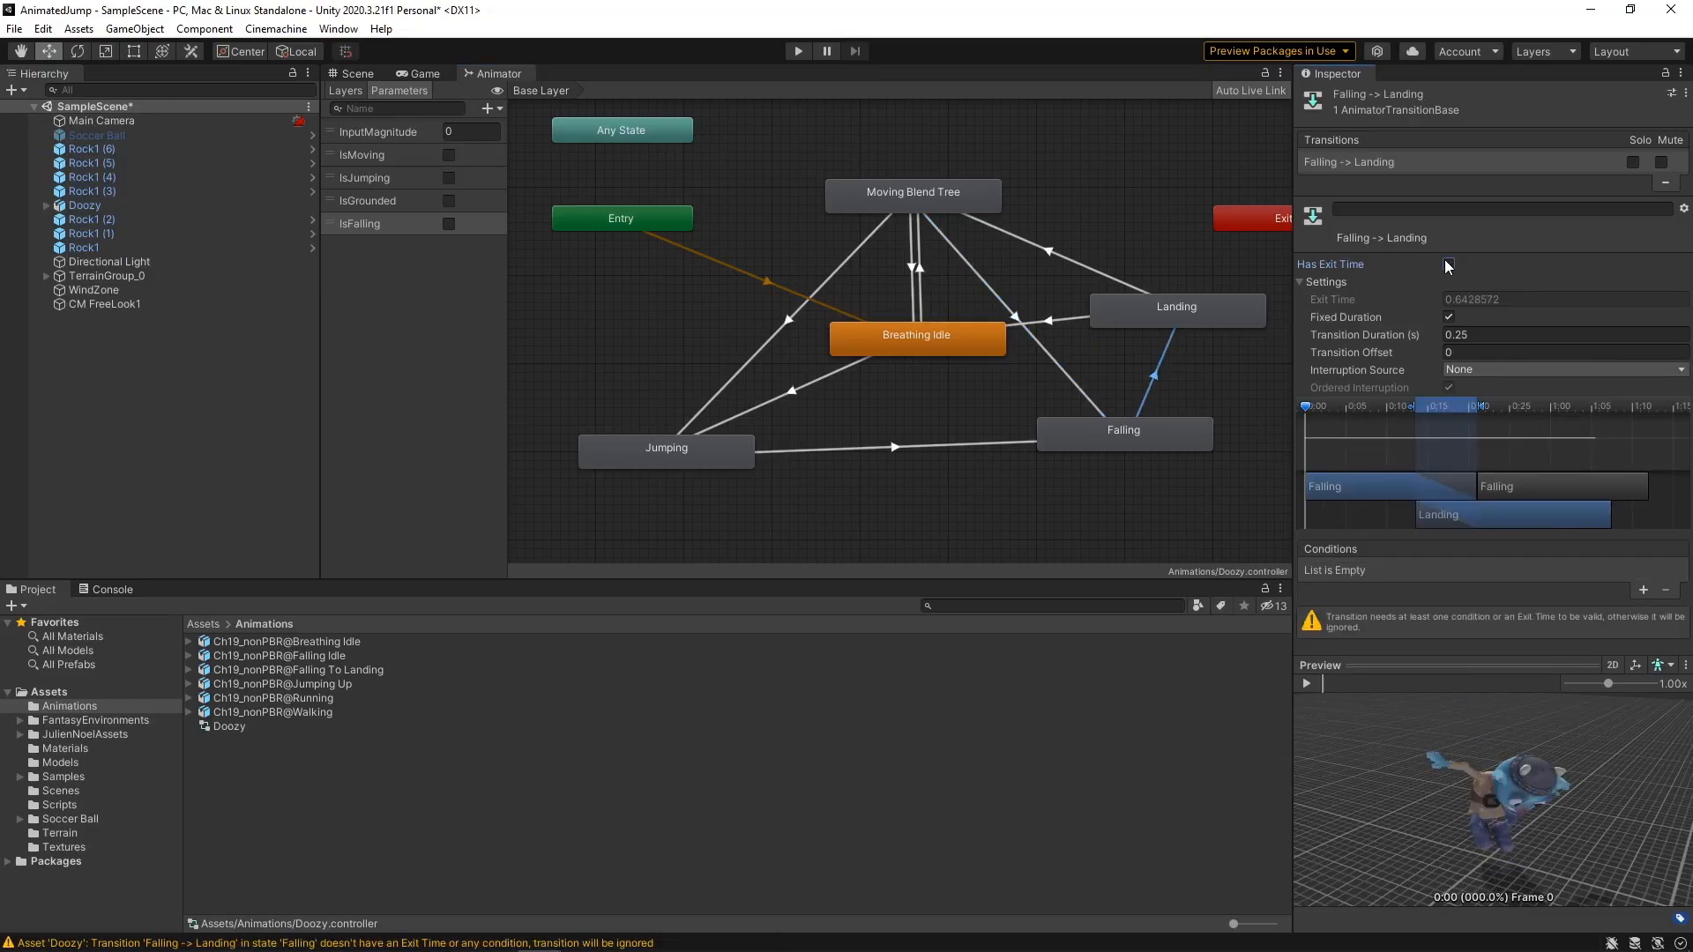
pyautogui.click(1459, 335)
pyautogui.write('0.1')
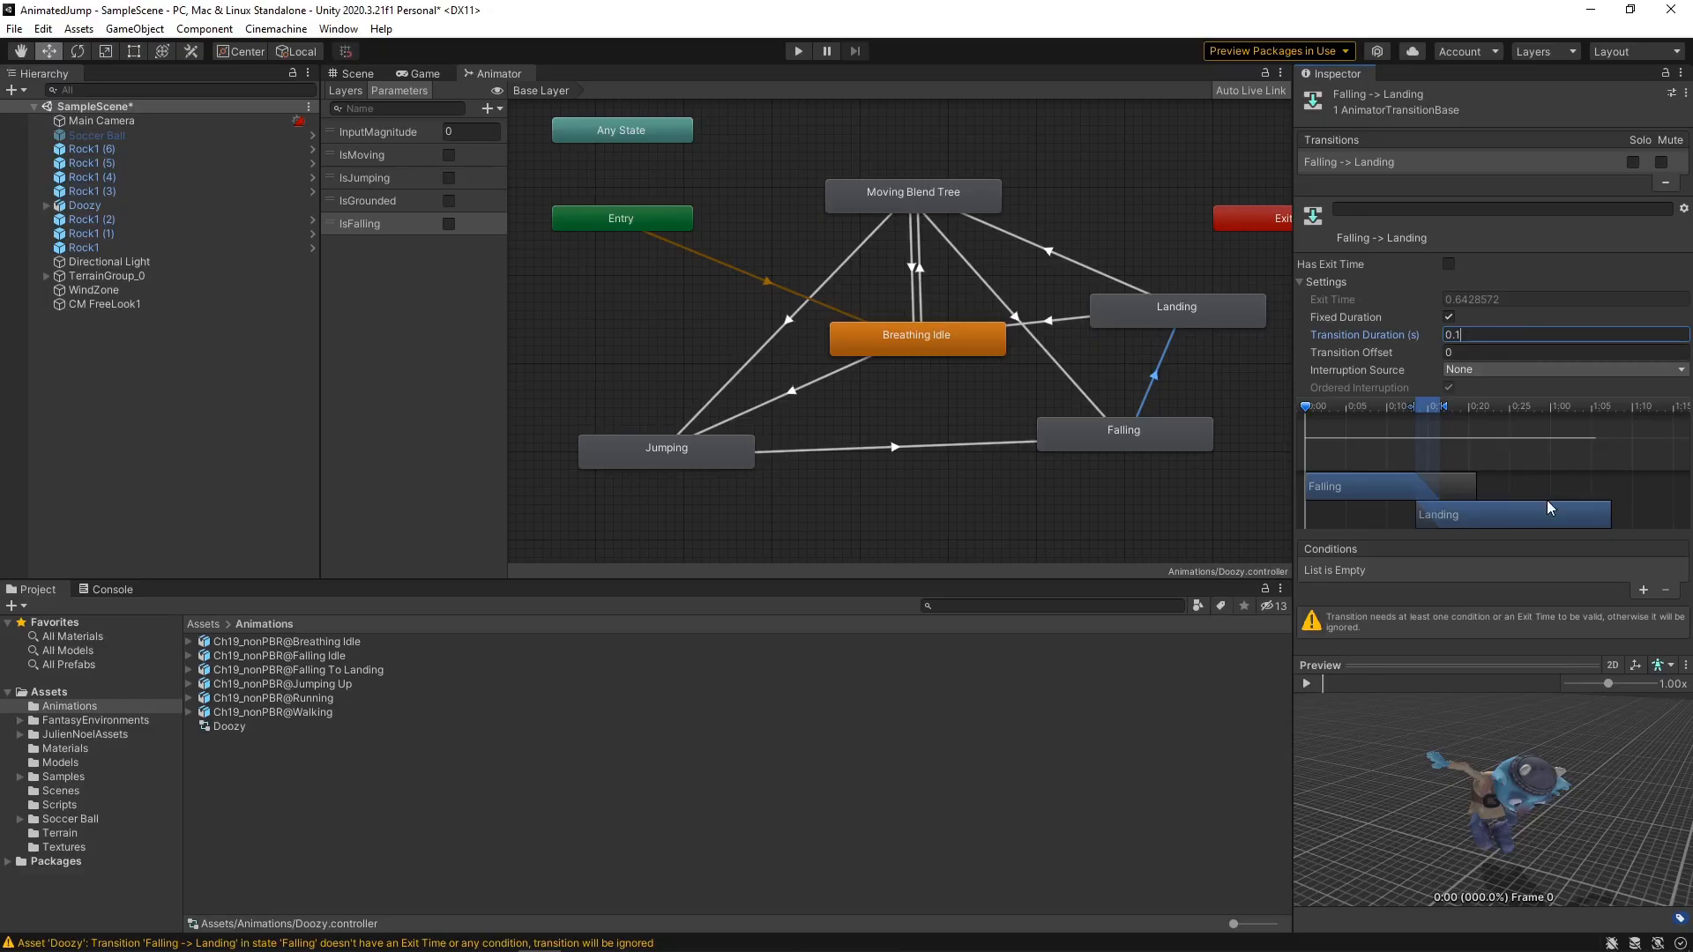
# - Add the condition IsGrounded true to the Falling to Landing transition
pyautogui.click(1642, 590)
pyautogui.click(1453, 571)
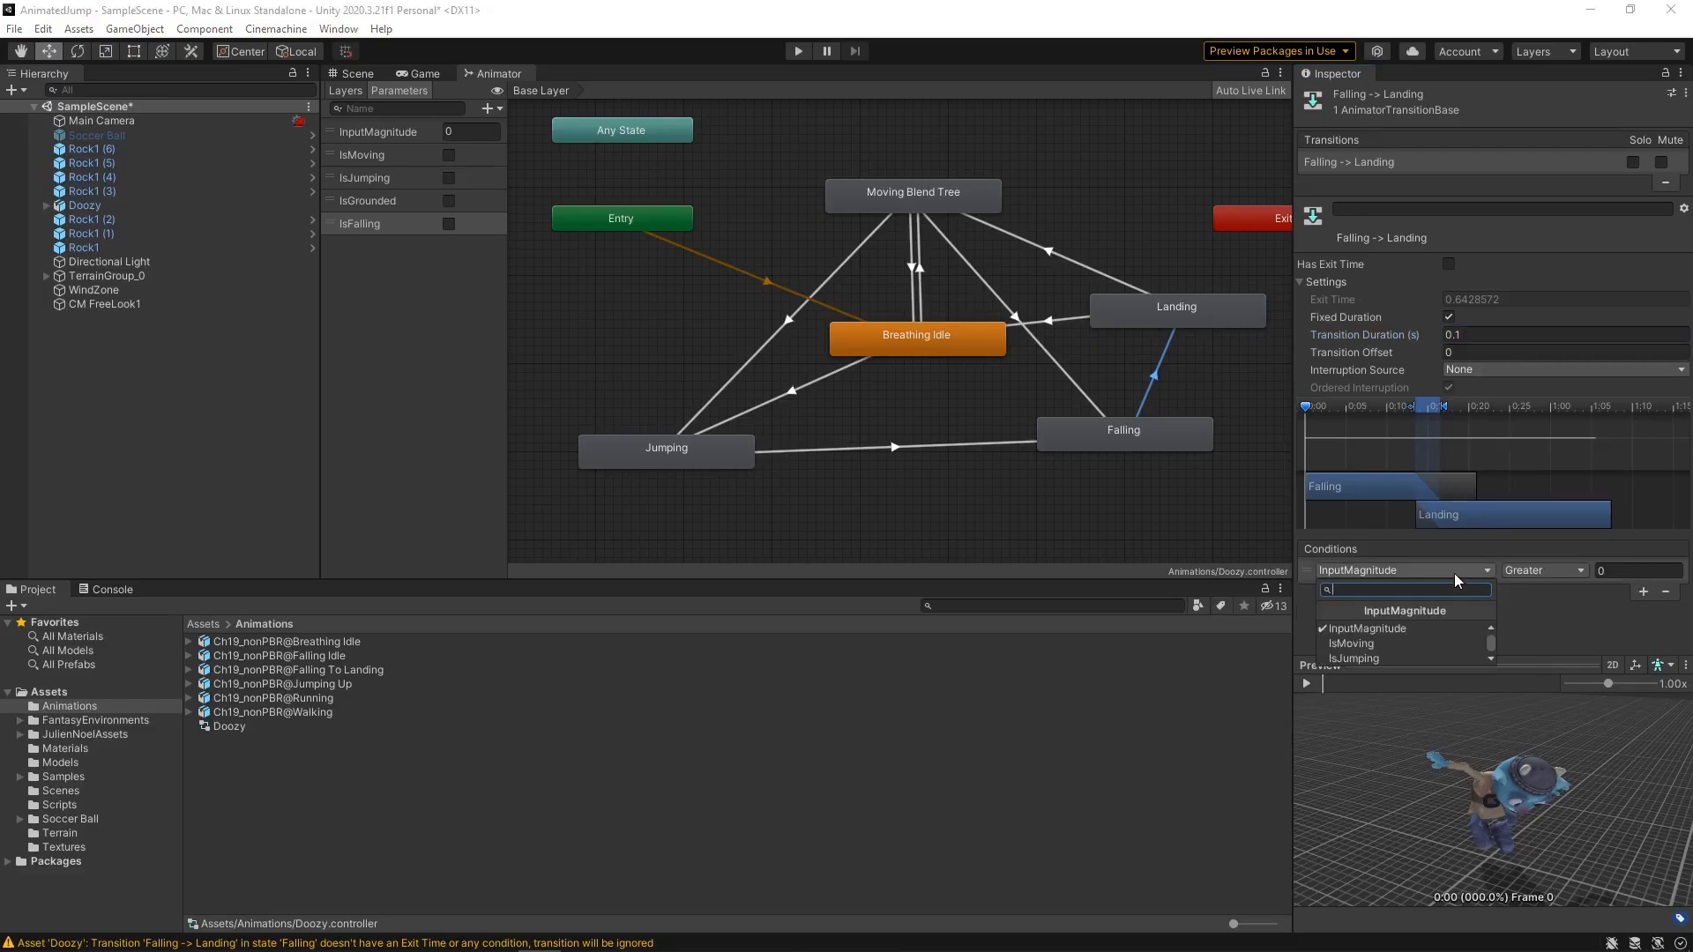
pyautogui.scroll(-1, 1372, 634)
pyautogui.click(1367, 643)
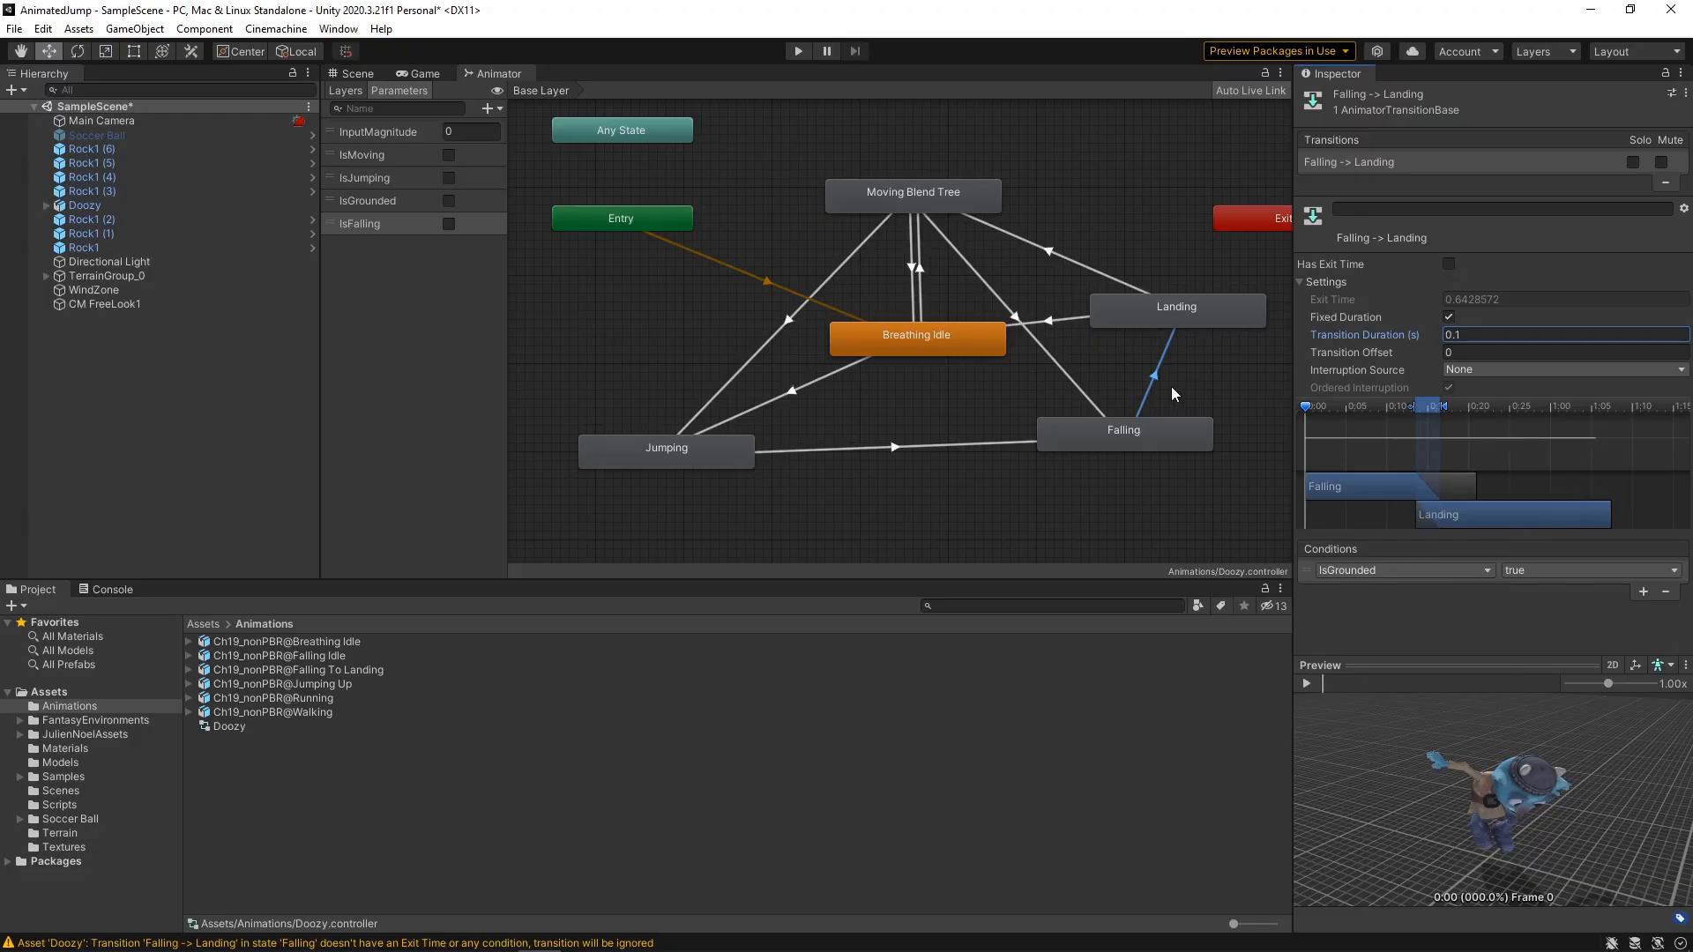
# - Configure the Landing to Breathing Idle transition with exit time off, the condition IsMoving false and a transition duration of 0.6 s
pyautogui.click(1071, 320)
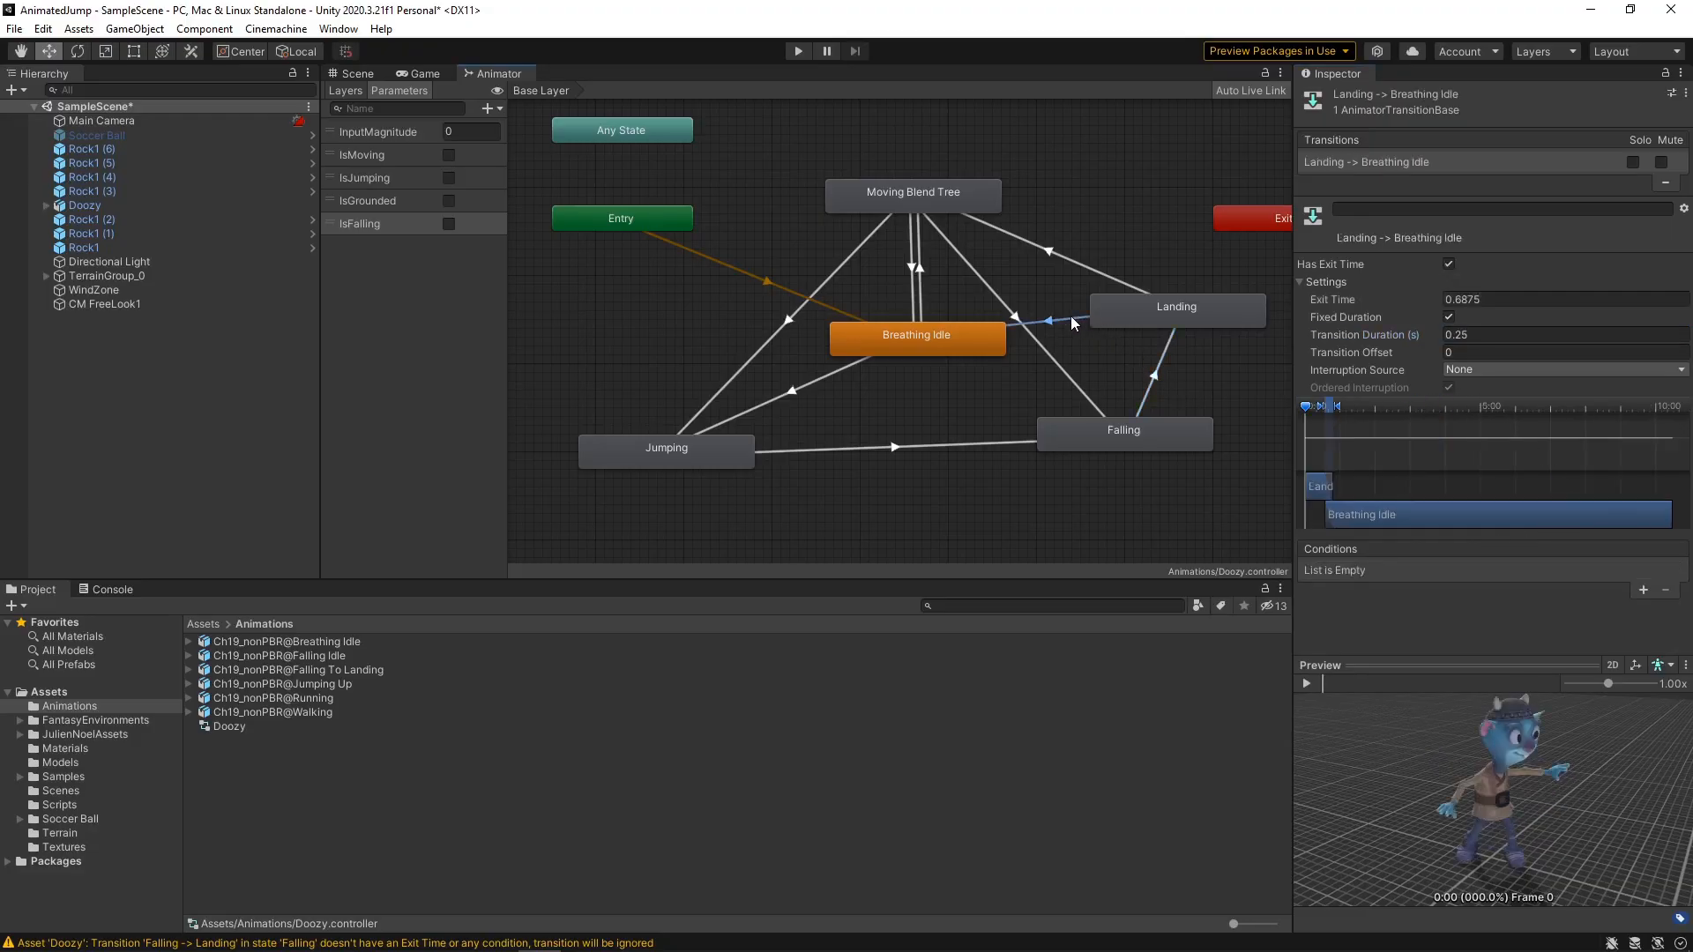
pyautogui.click(1446, 262)
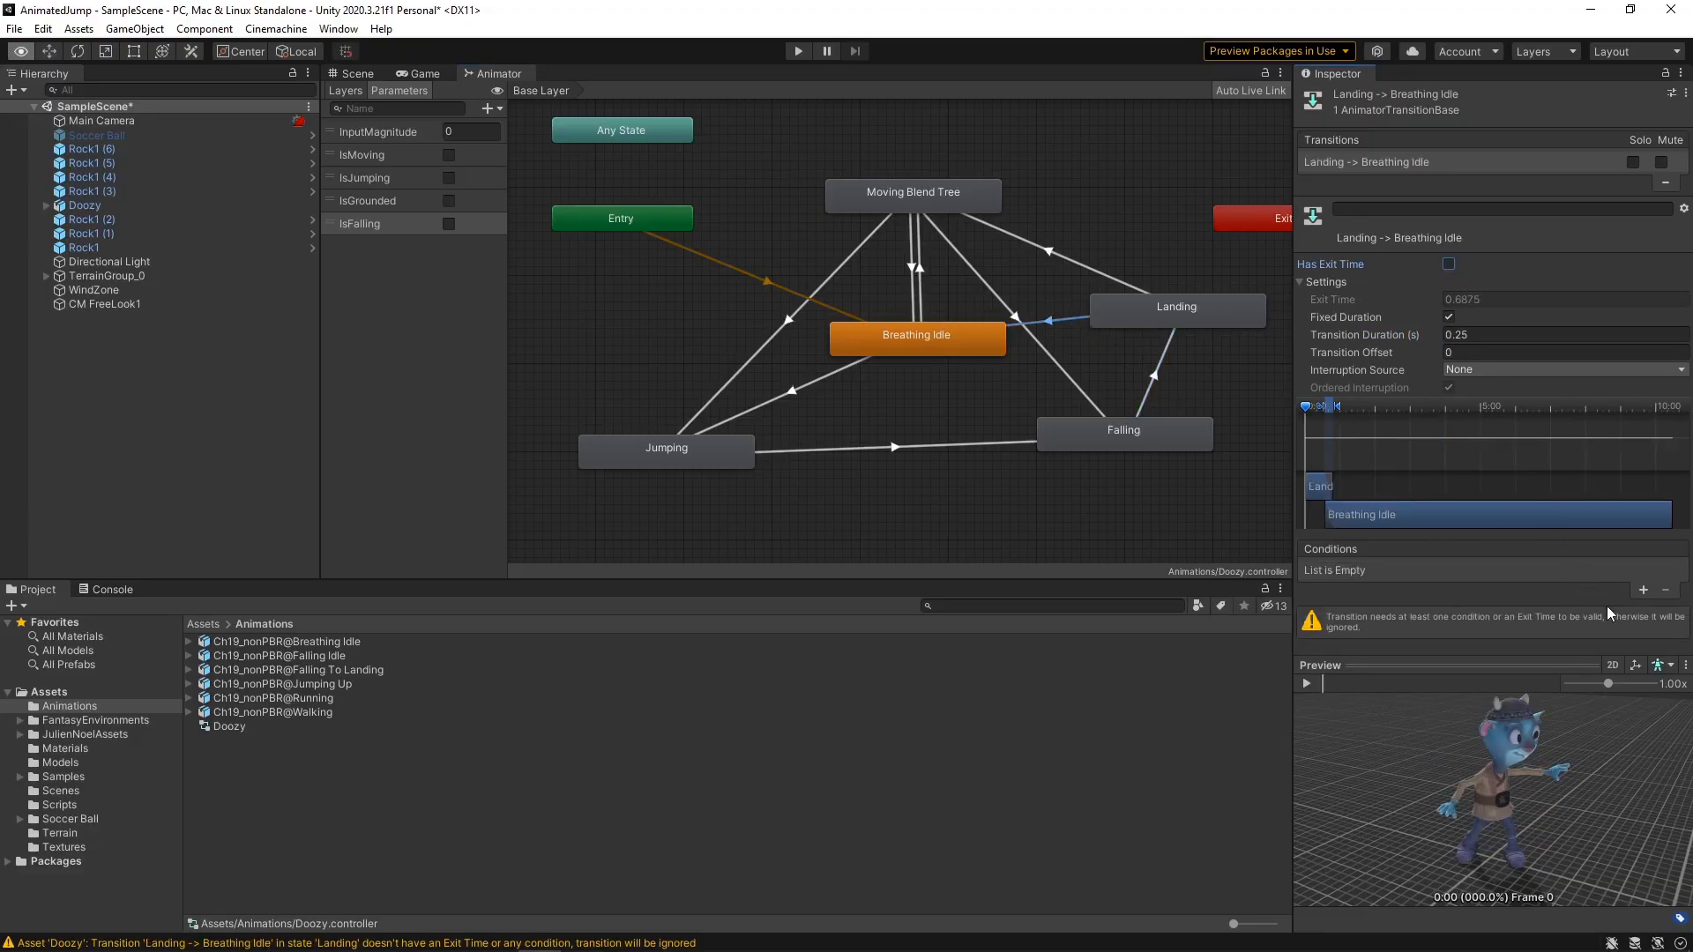
pyautogui.click(1642, 589)
pyautogui.click(1488, 569)
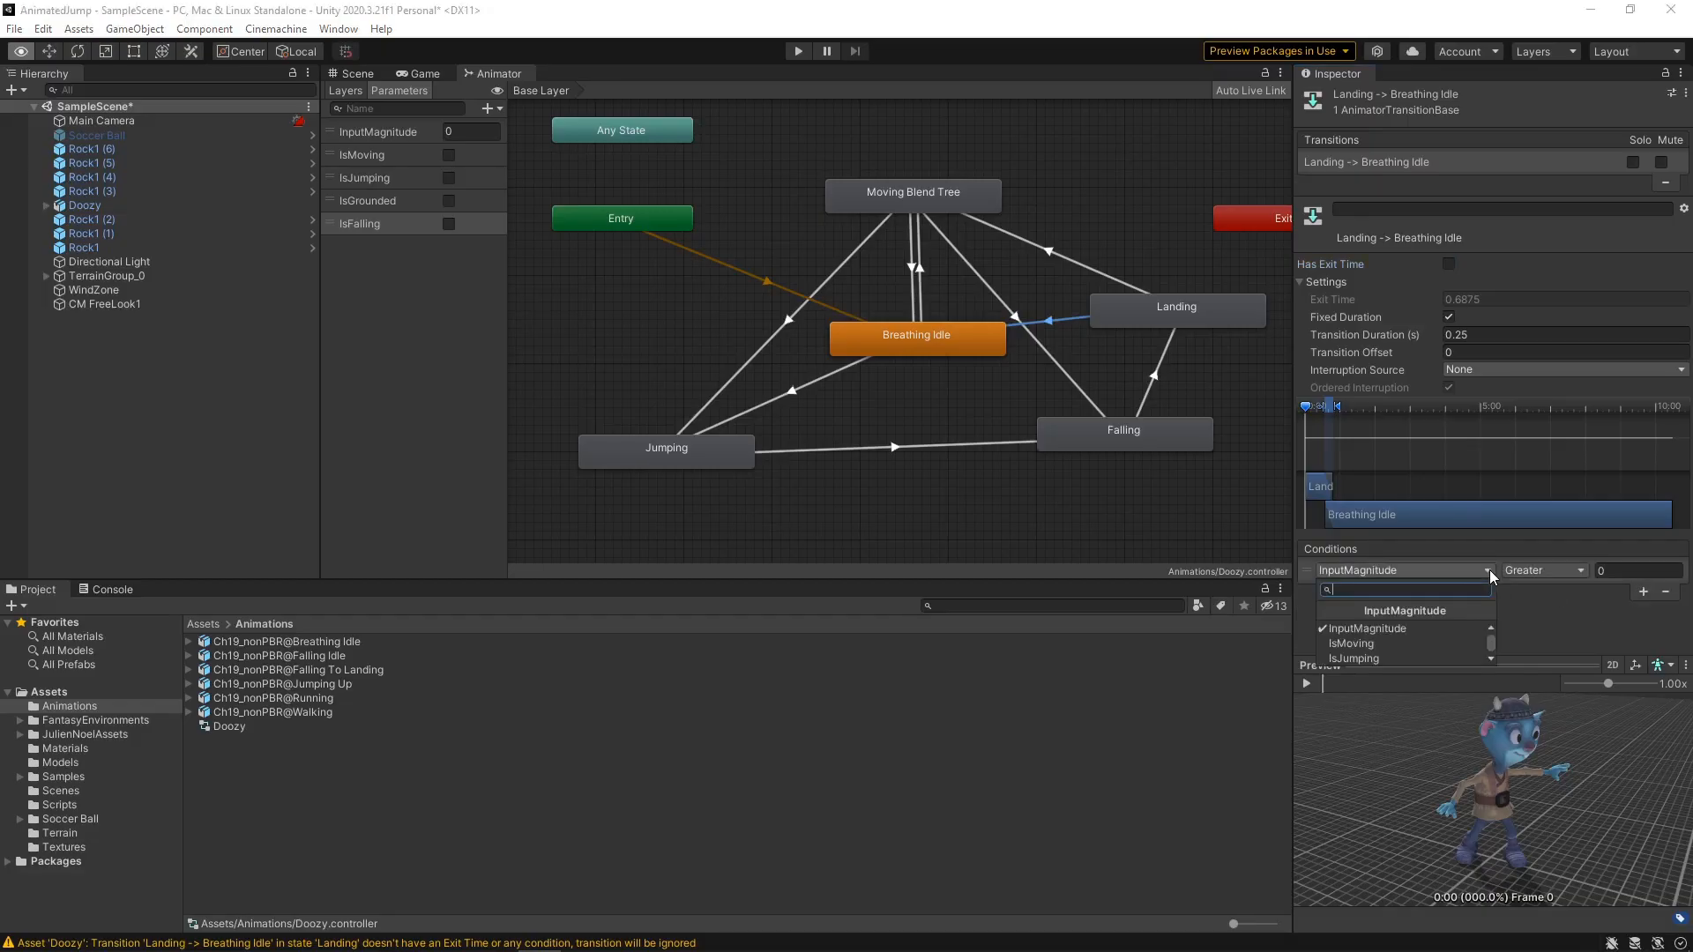
pyautogui.click(1378, 642)
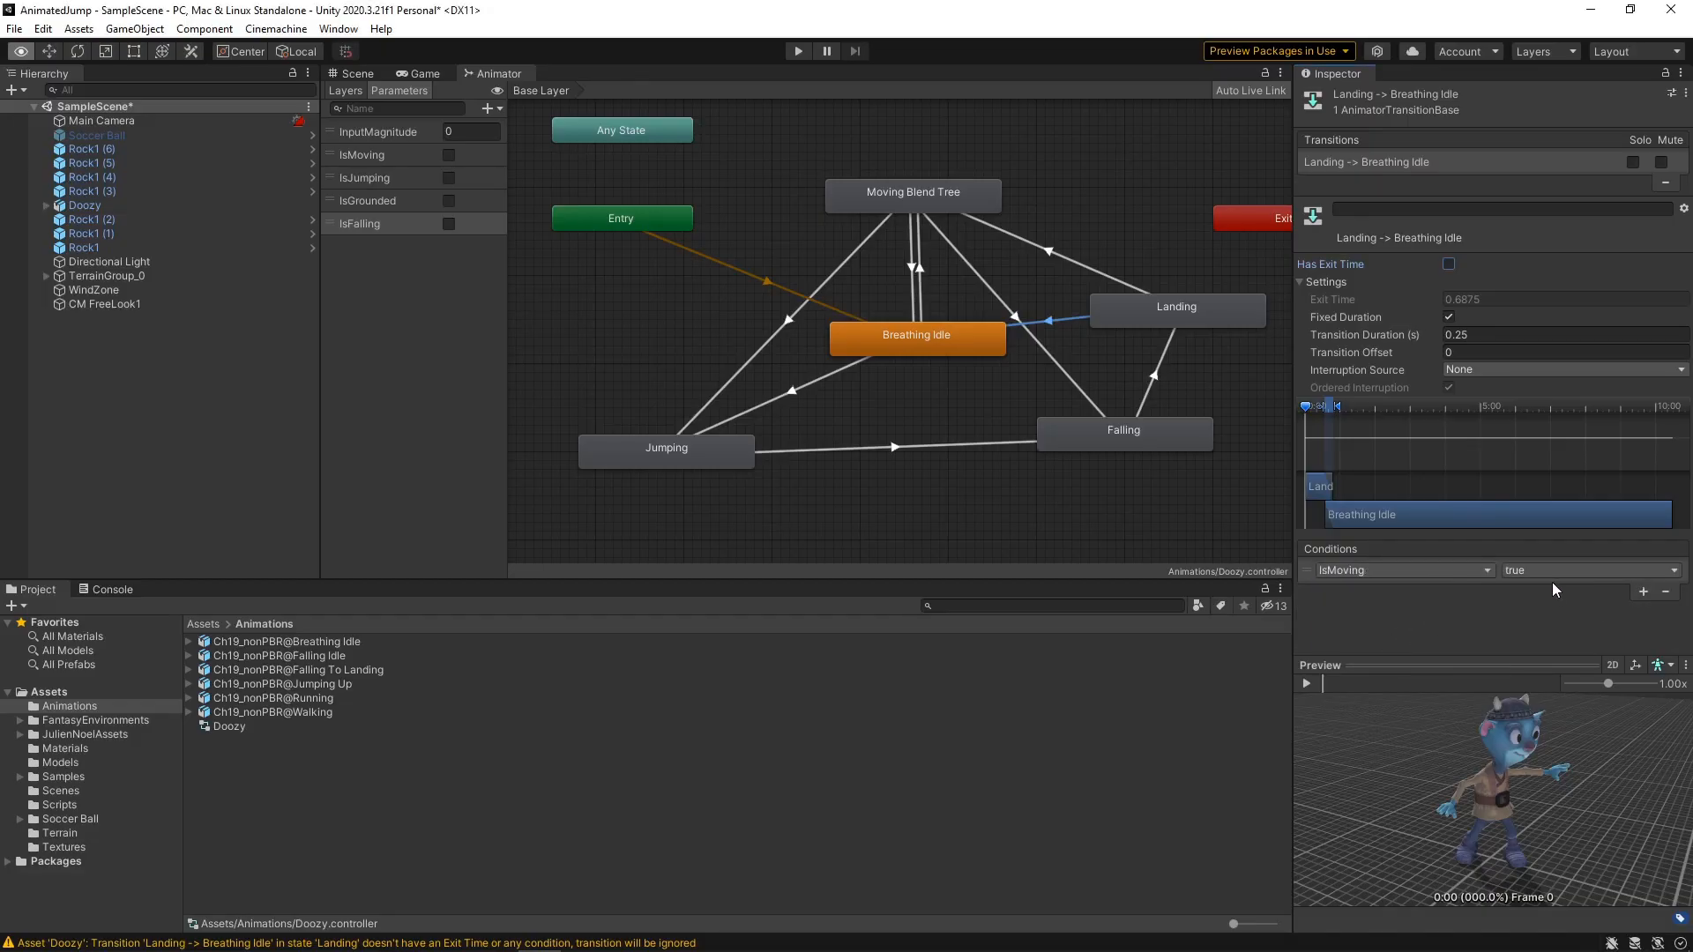
pyautogui.click(1543, 609)
pyautogui.click(1473, 335)
pyautogui.write('0.6')
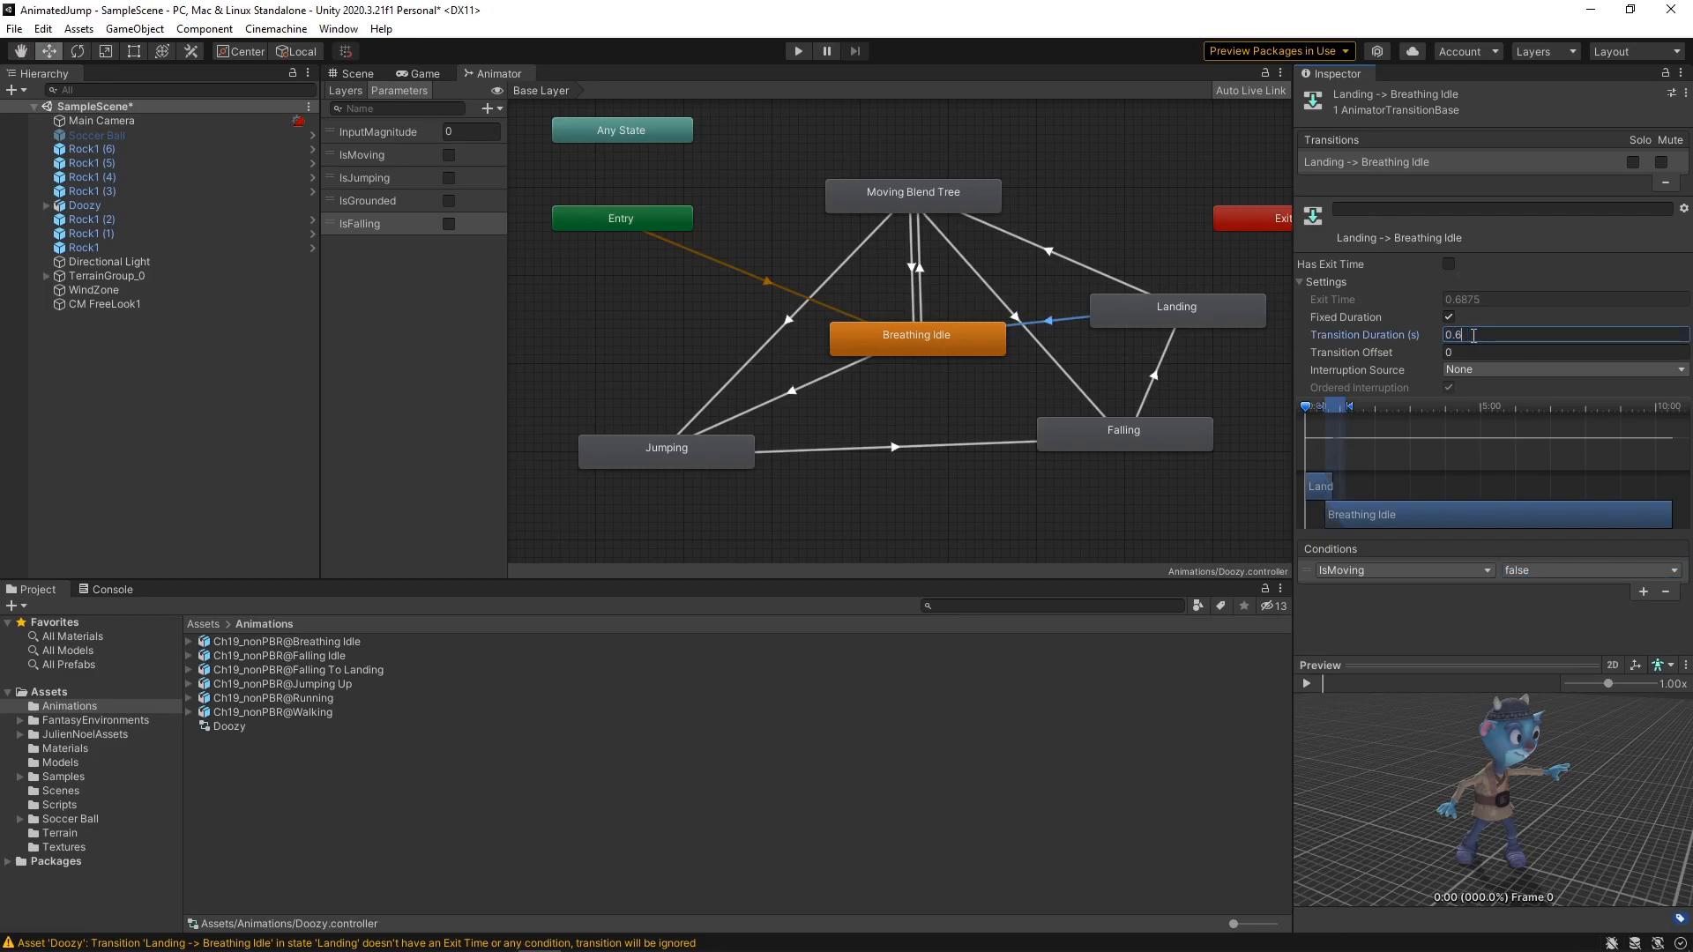
# - Configure the Landing to Moving Blend Tree transition with exit time off, a transition duration of 0.2 s and the condition IsMoving true
pyautogui.click(1097, 271)
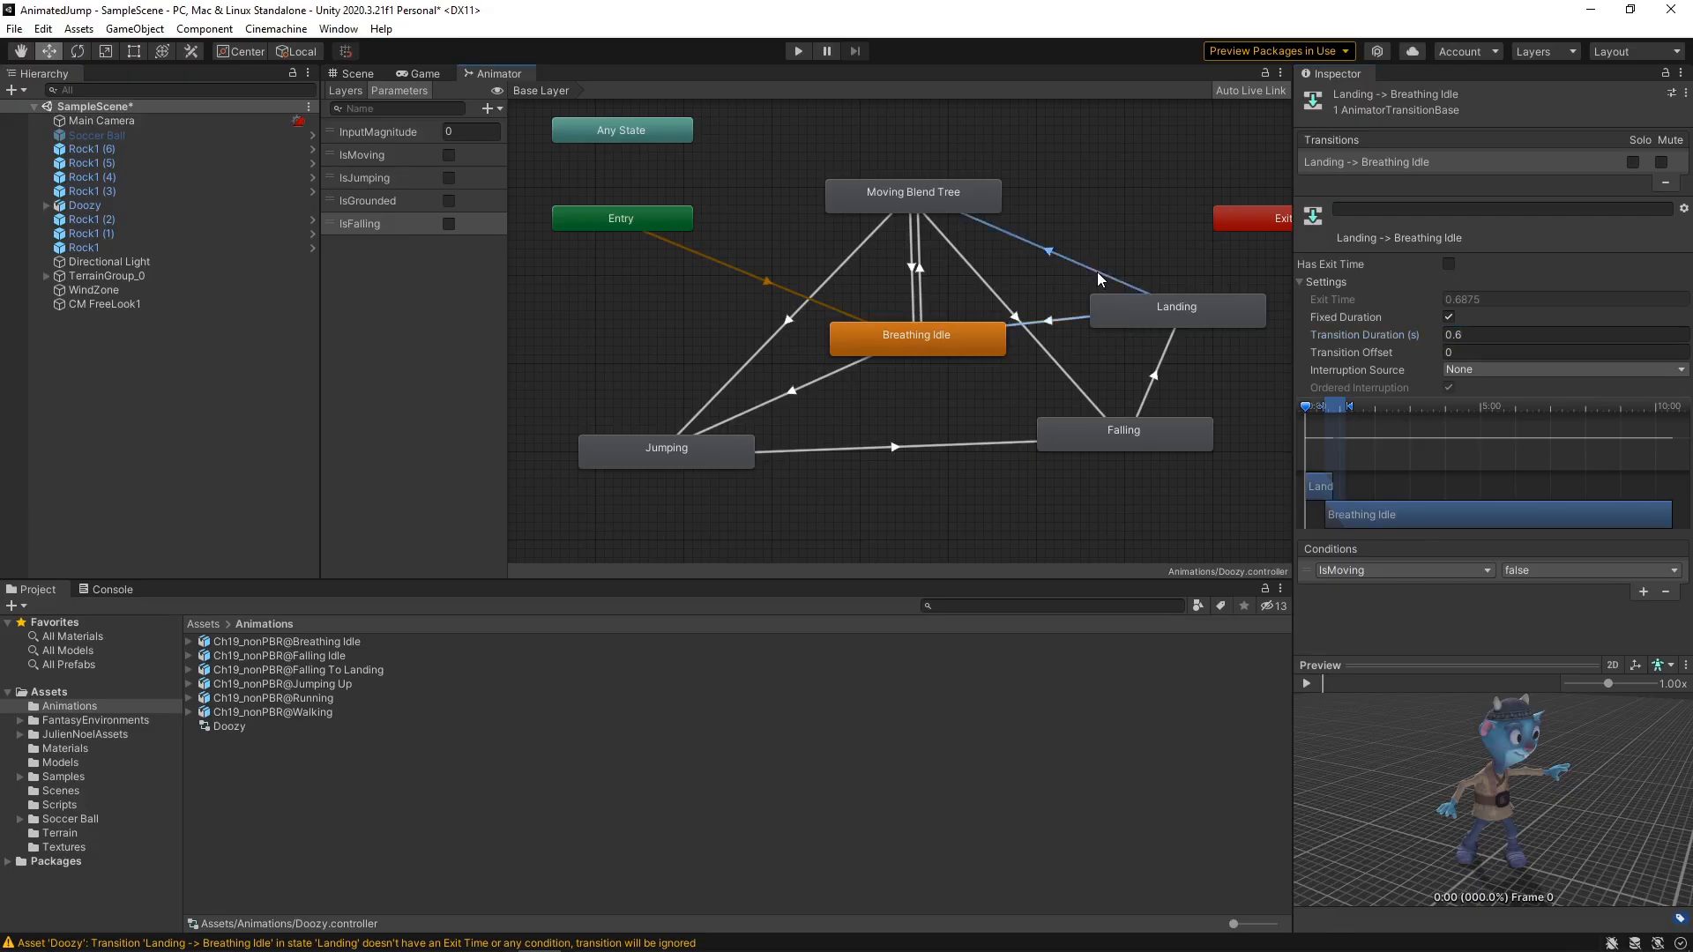
pyautogui.click(1447, 263)
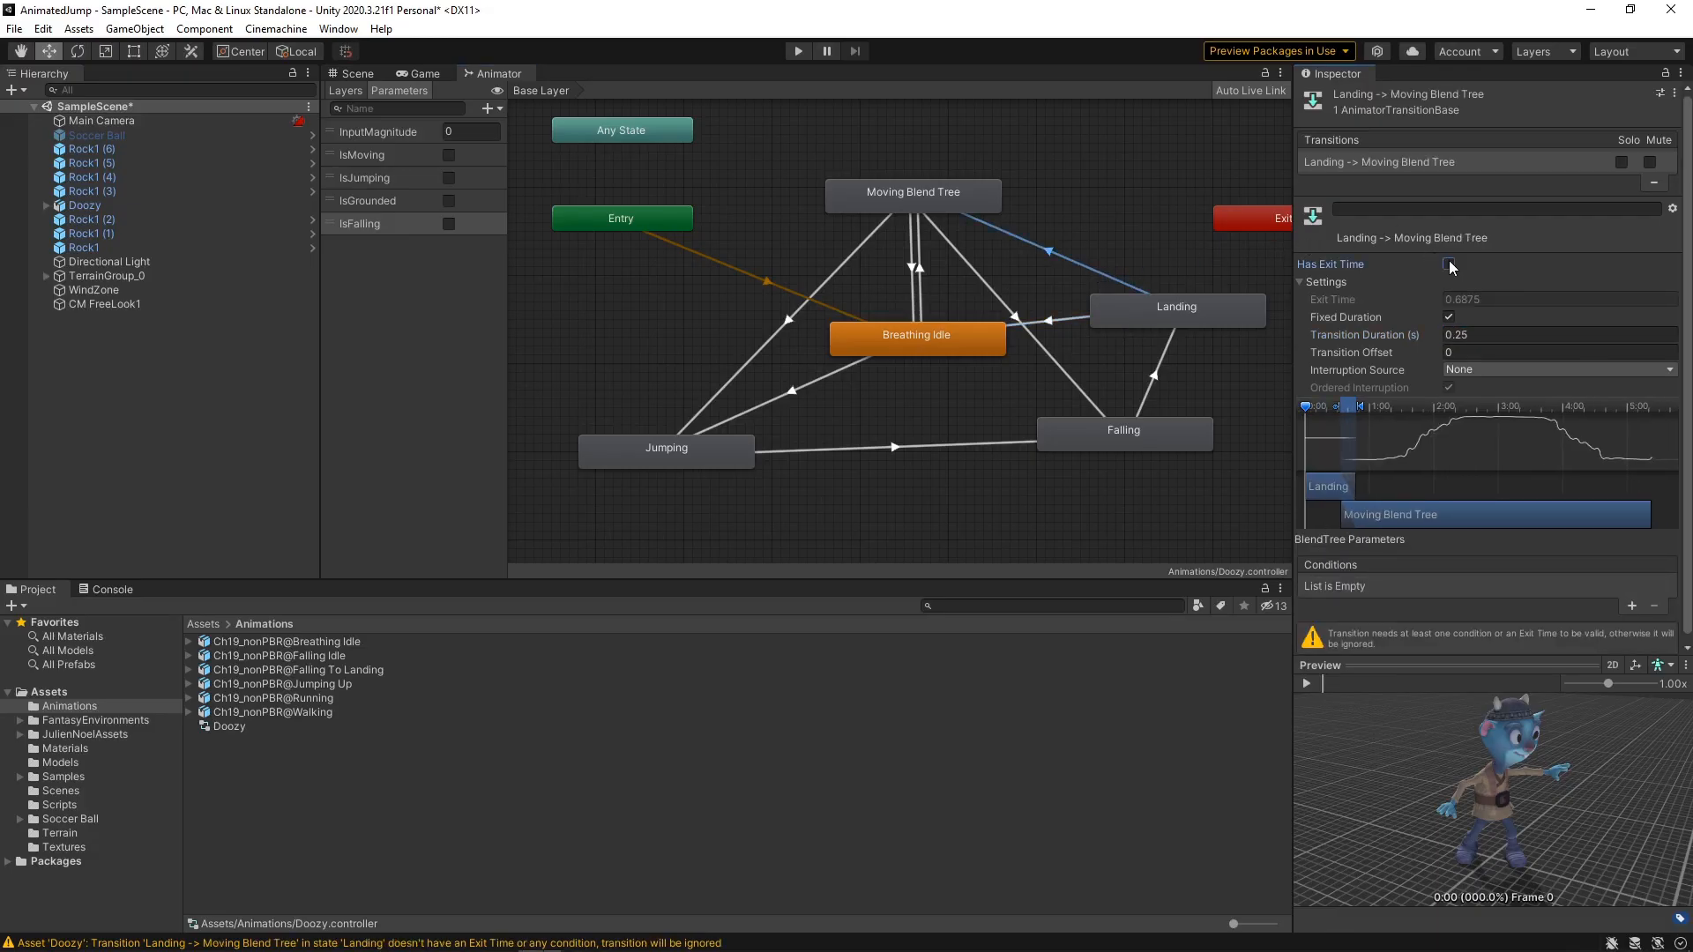
pyautogui.click(1461, 335)
pyautogui.write('0.2')
pyautogui.click(1630, 606)
pyautogui.click(1468, 584)
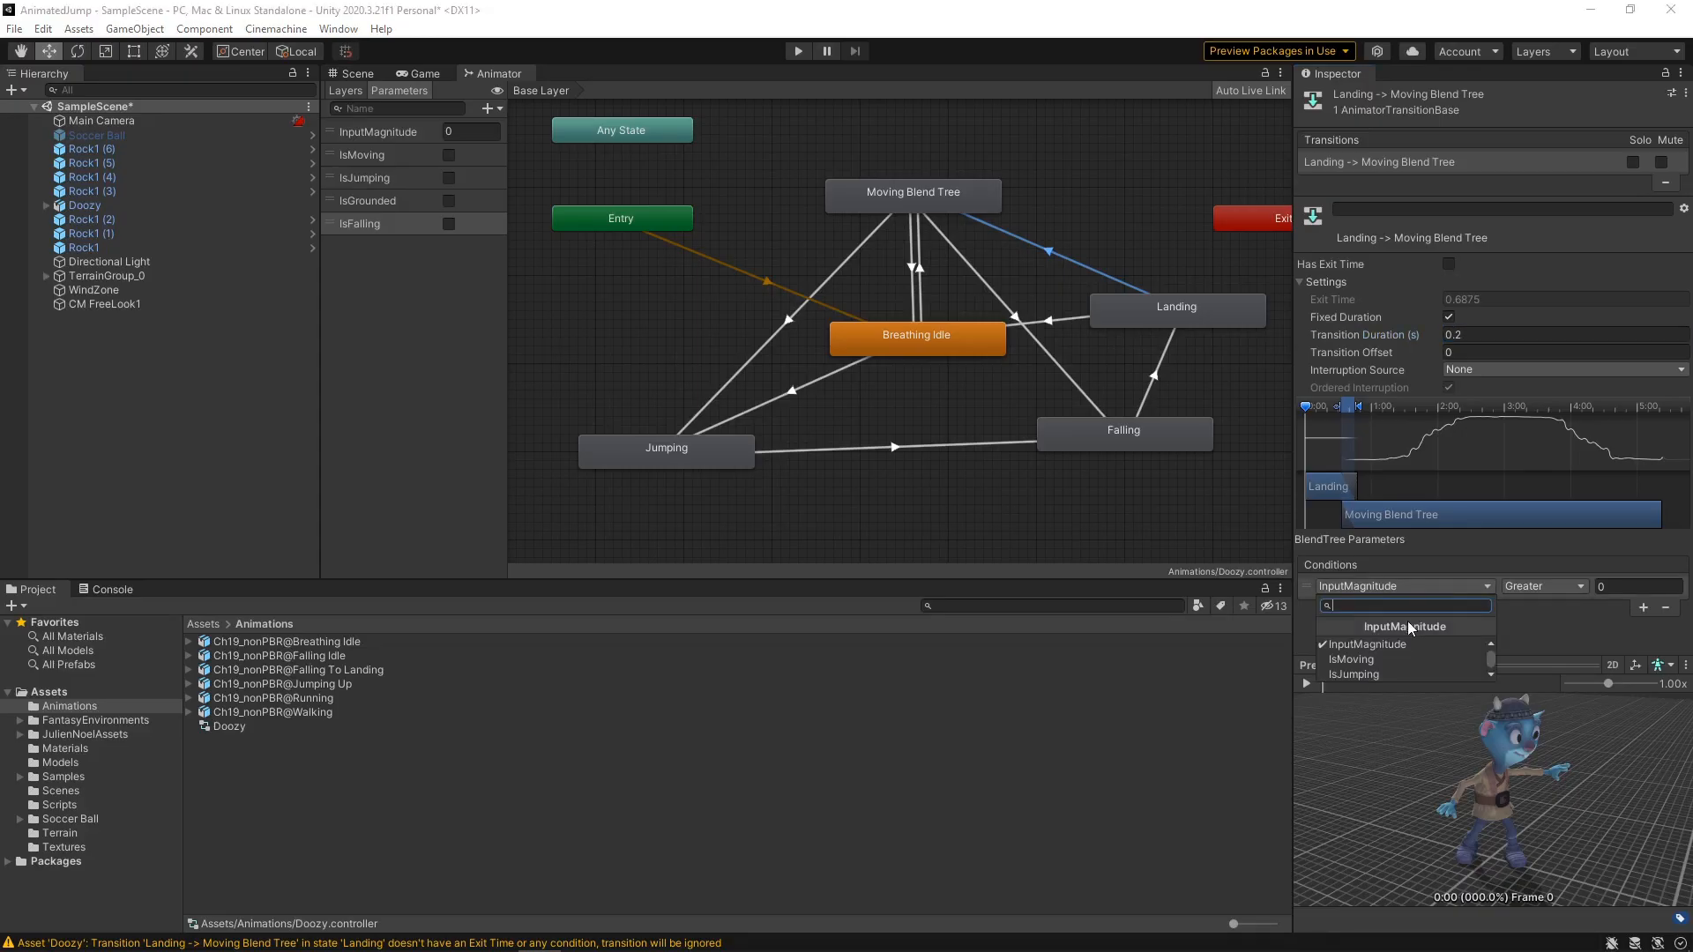
pyautogui.click(1384, 653)
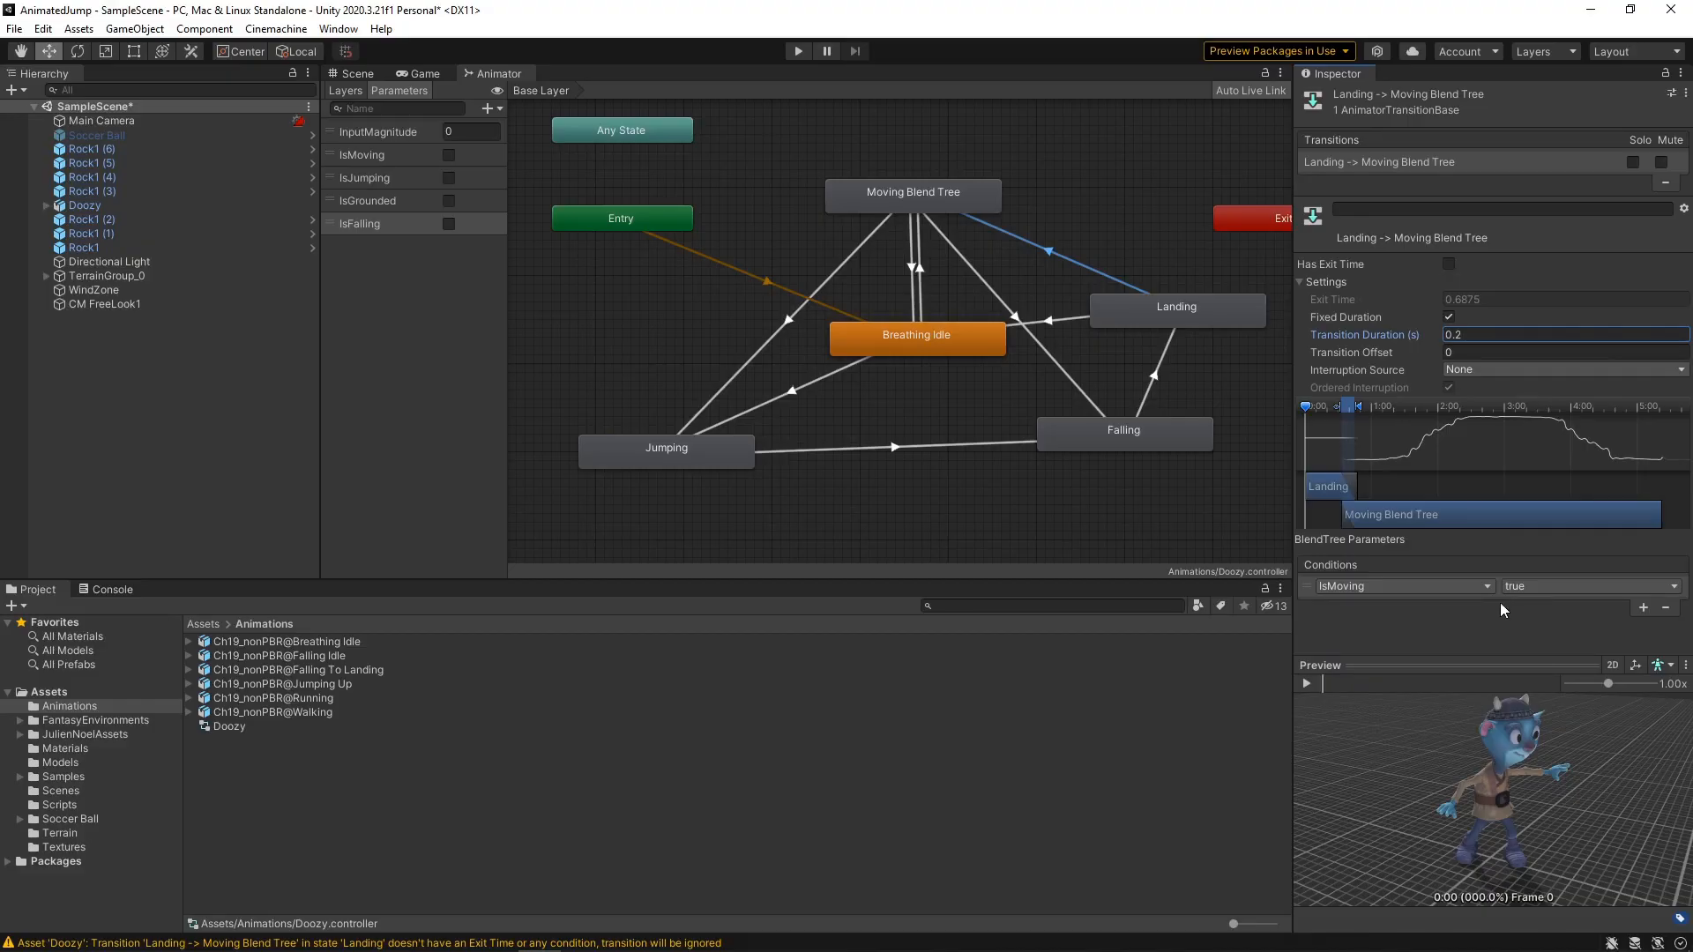
# - Open Doozy's PlayerMovement script in Visual Studio and declare the private bool fields isJumping and isGrounded after jumpButtonPressedTime
pyautogui.click(92, 206)
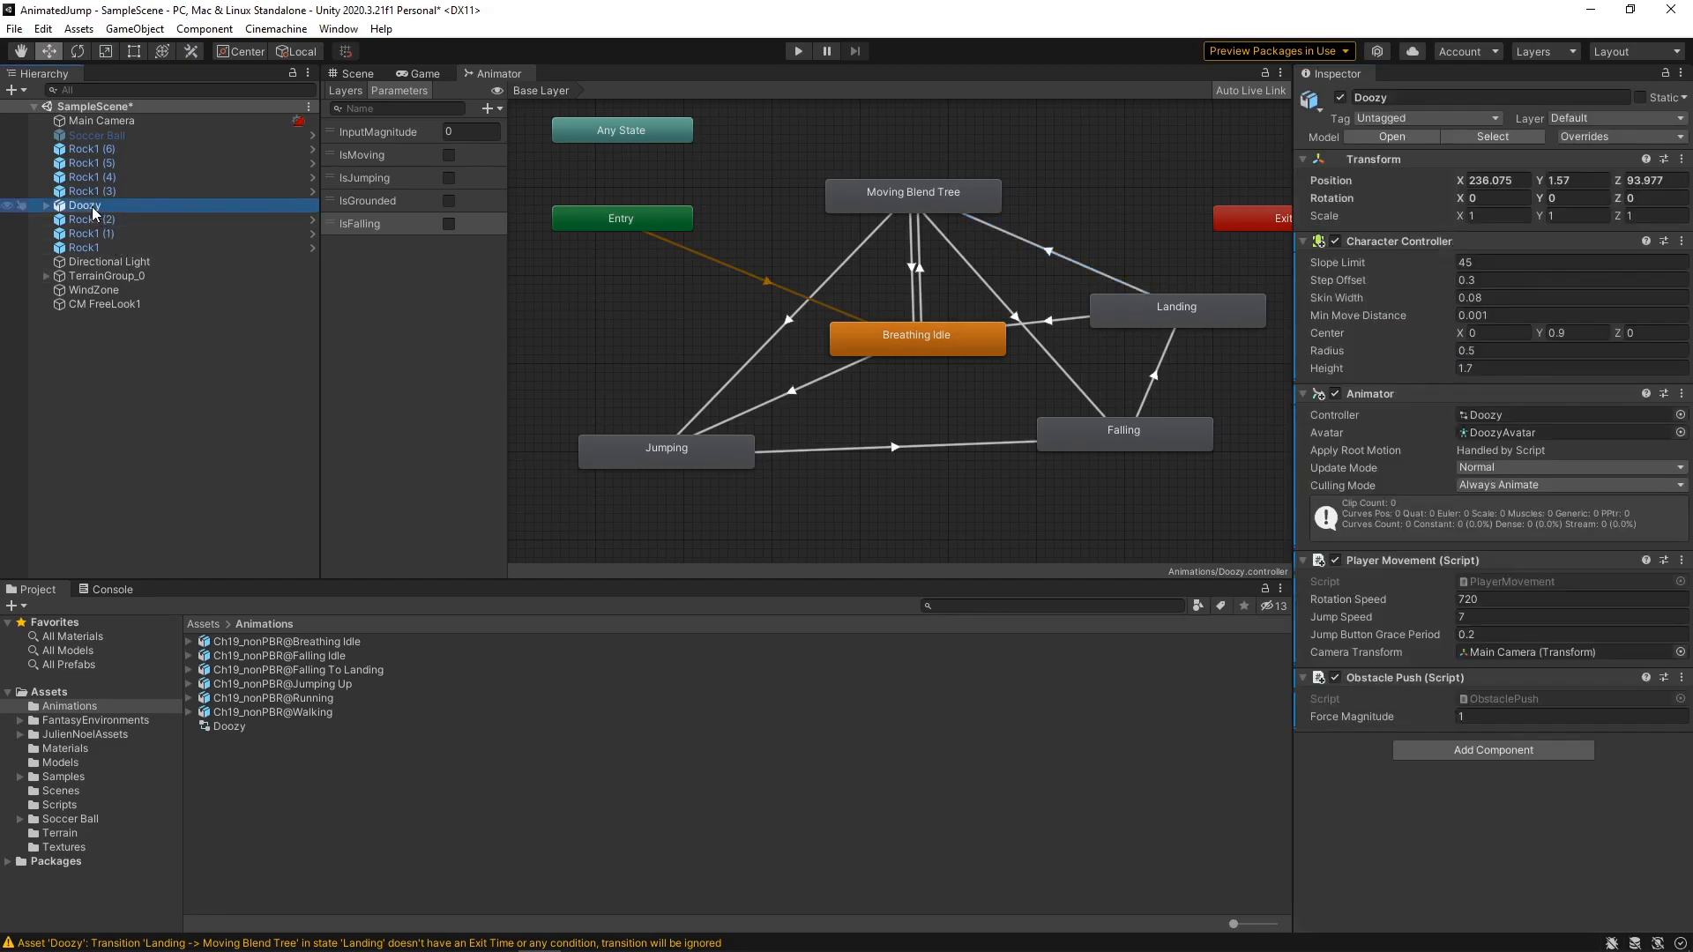
pyautogui.doubleClick(1498, 581)
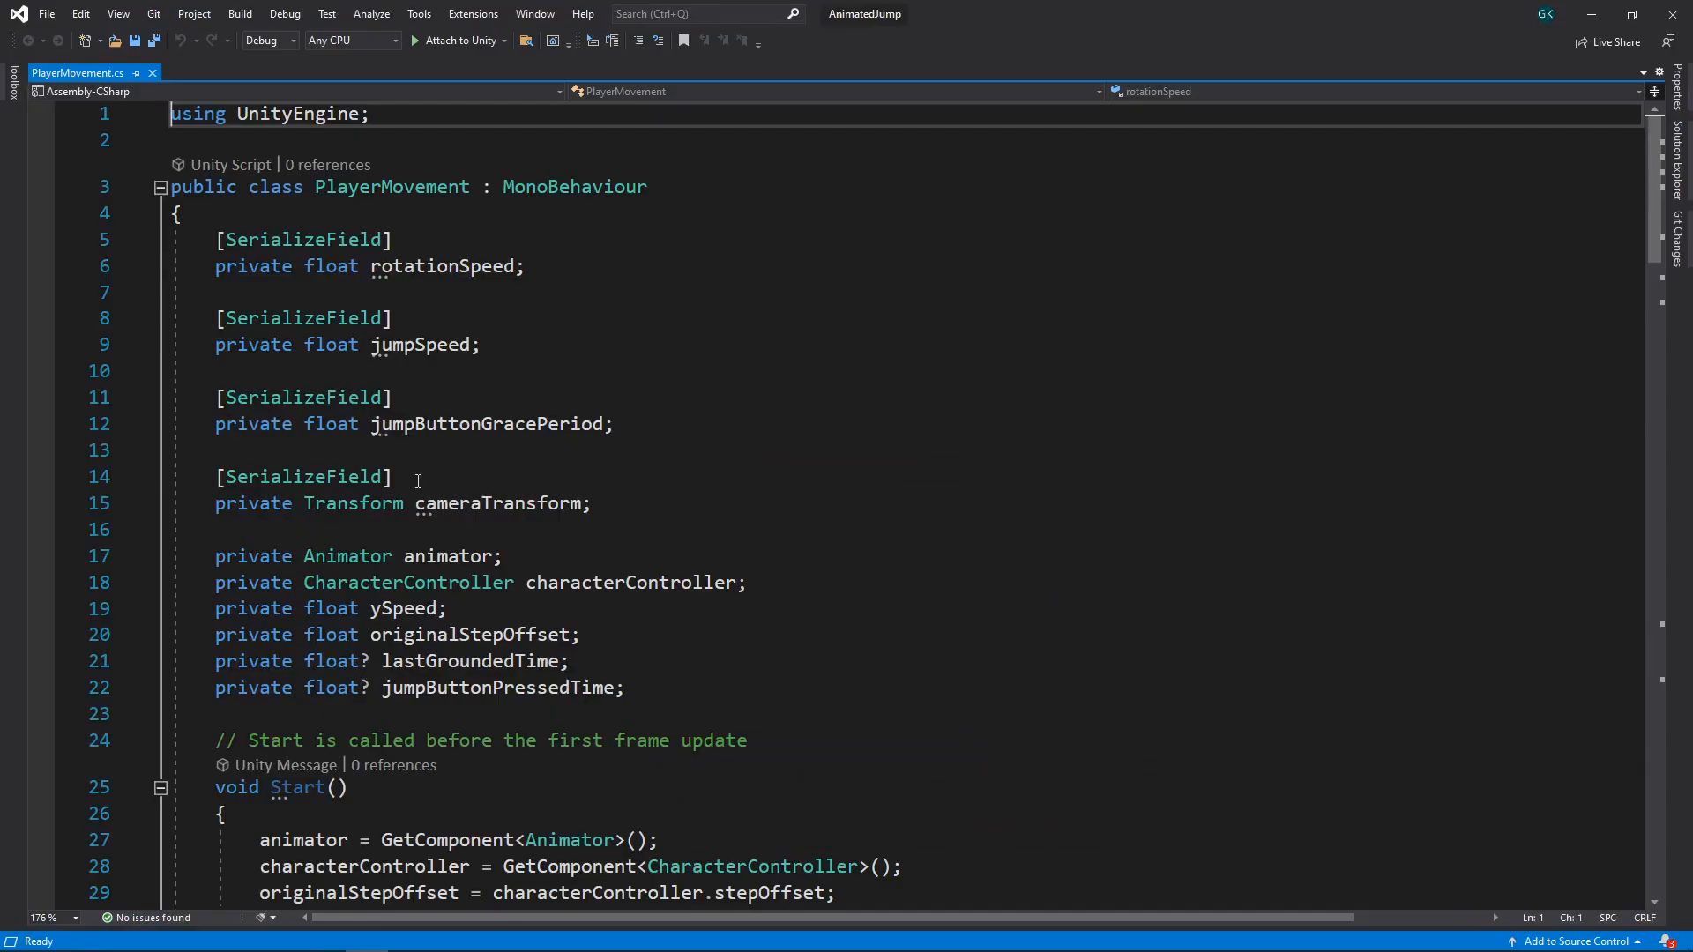
pyautogui.click(621, 684)
pyautogui.press('Return')
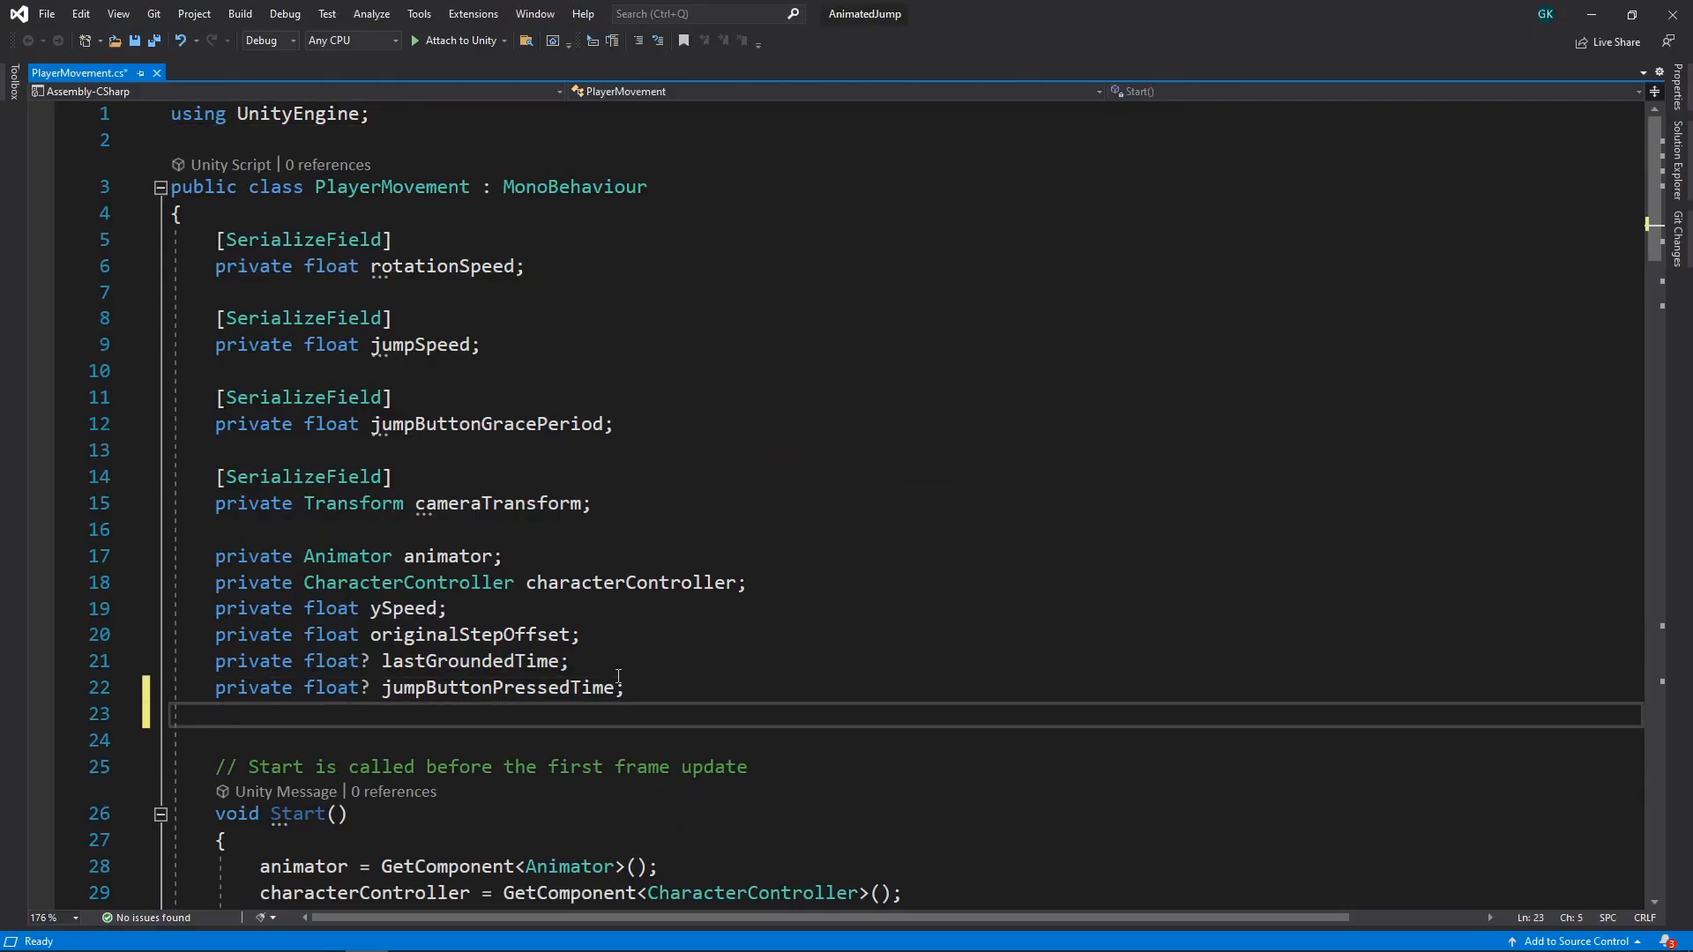
pyautogui.write('private bool')
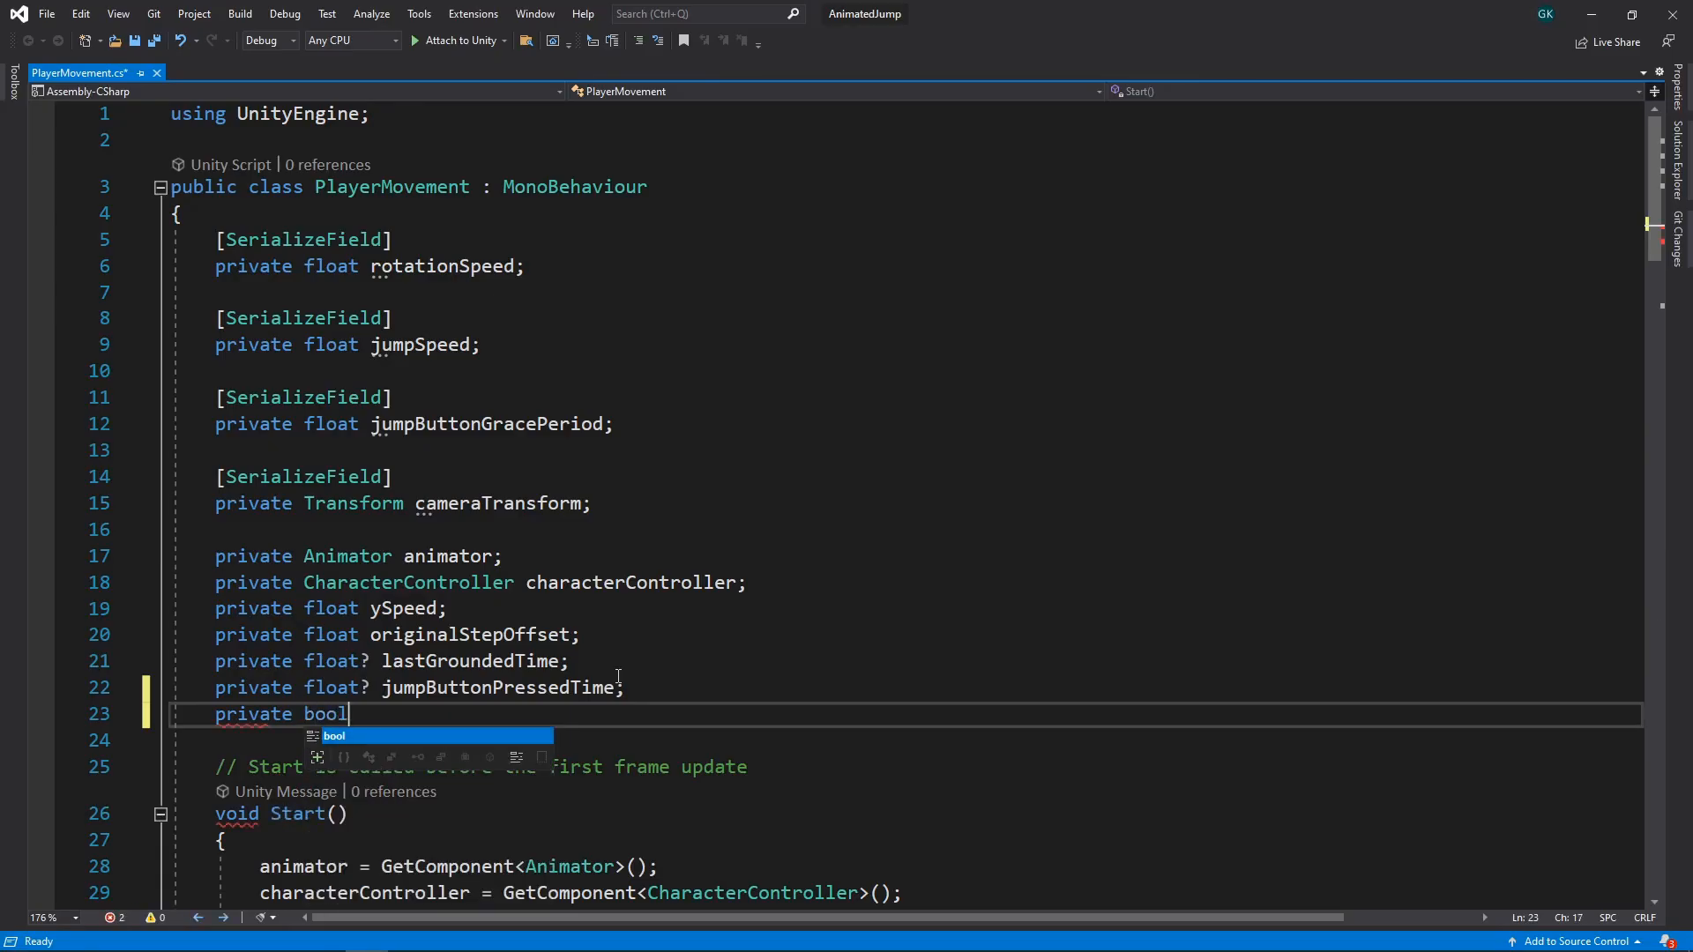
pyautogui.write(' isJumping;')
pyautogui.press('Return')
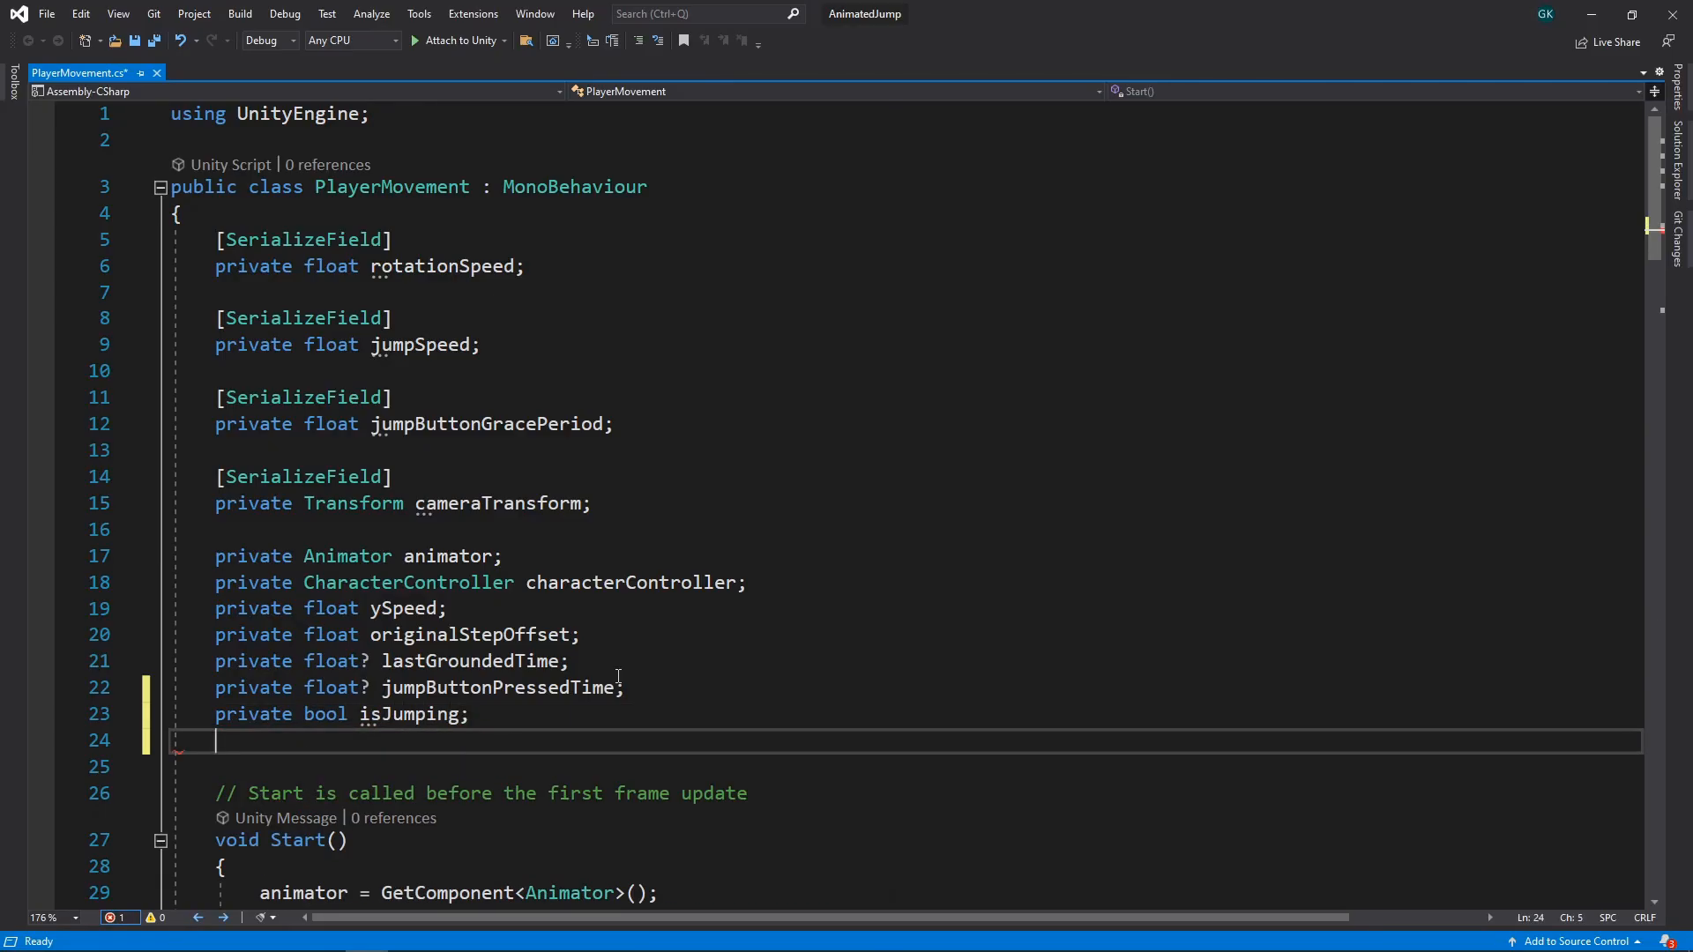
pyautogui.write('private b')
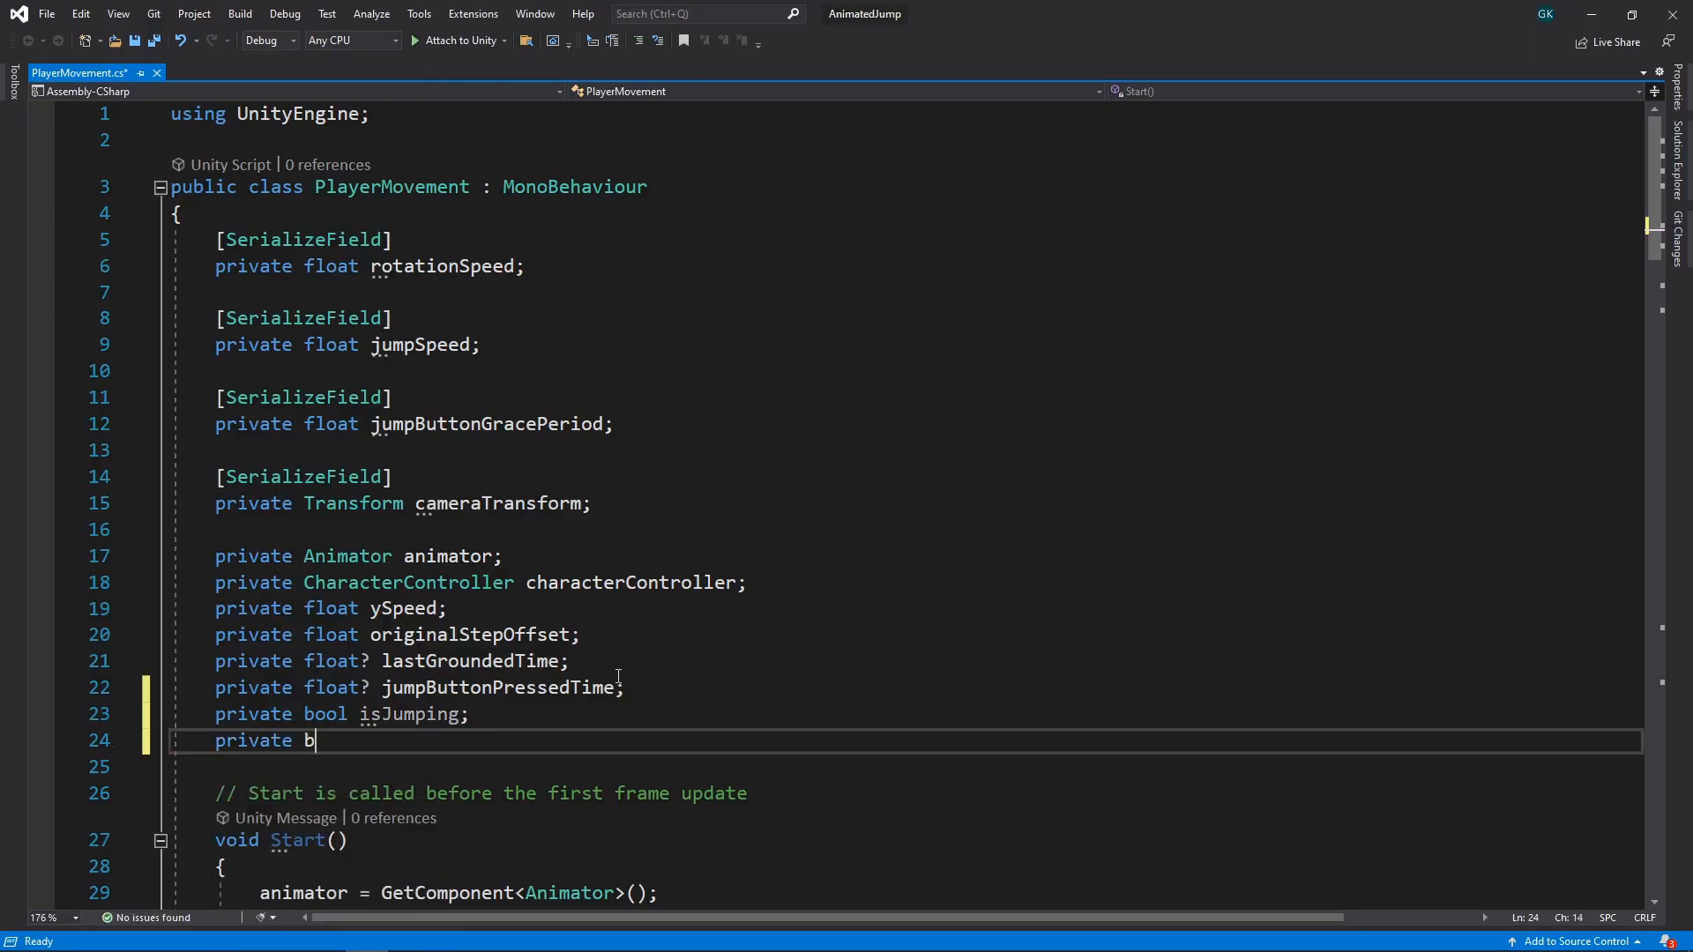
pyautogui.write('ool isGrounded;')
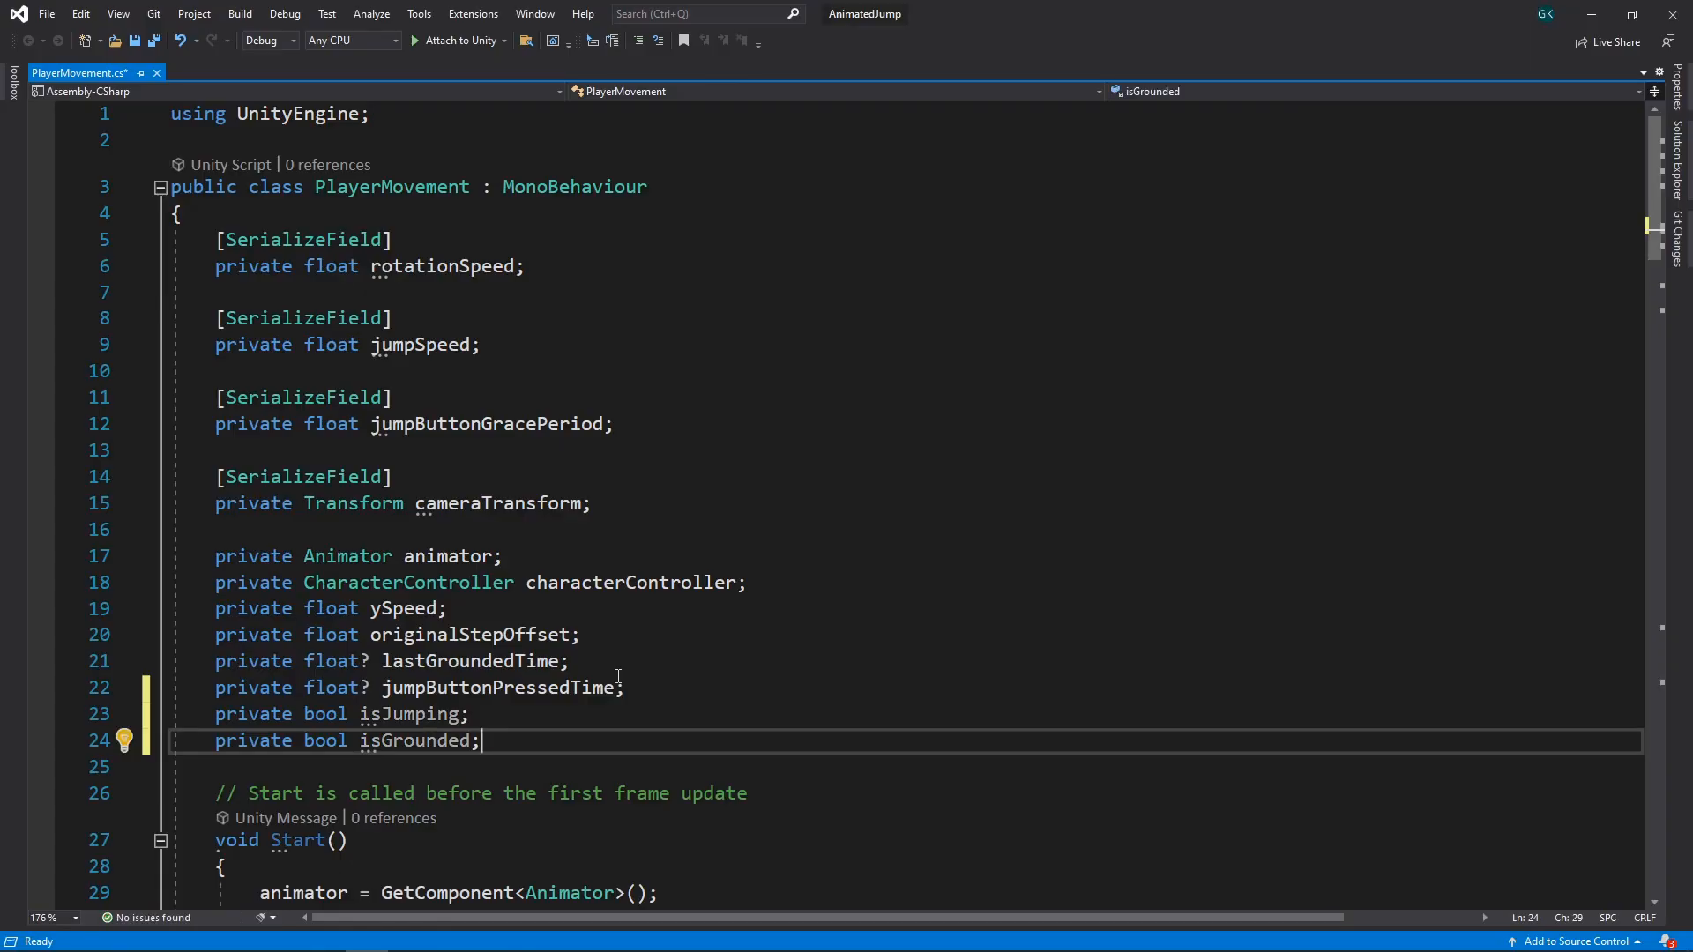
# - Examine the lastGroundedTime check, the nested jumpButtonPressedTime check and the ySpeed = jumpSpeed assignment in Update
pyautogui.scroll(-14, 618, 677)
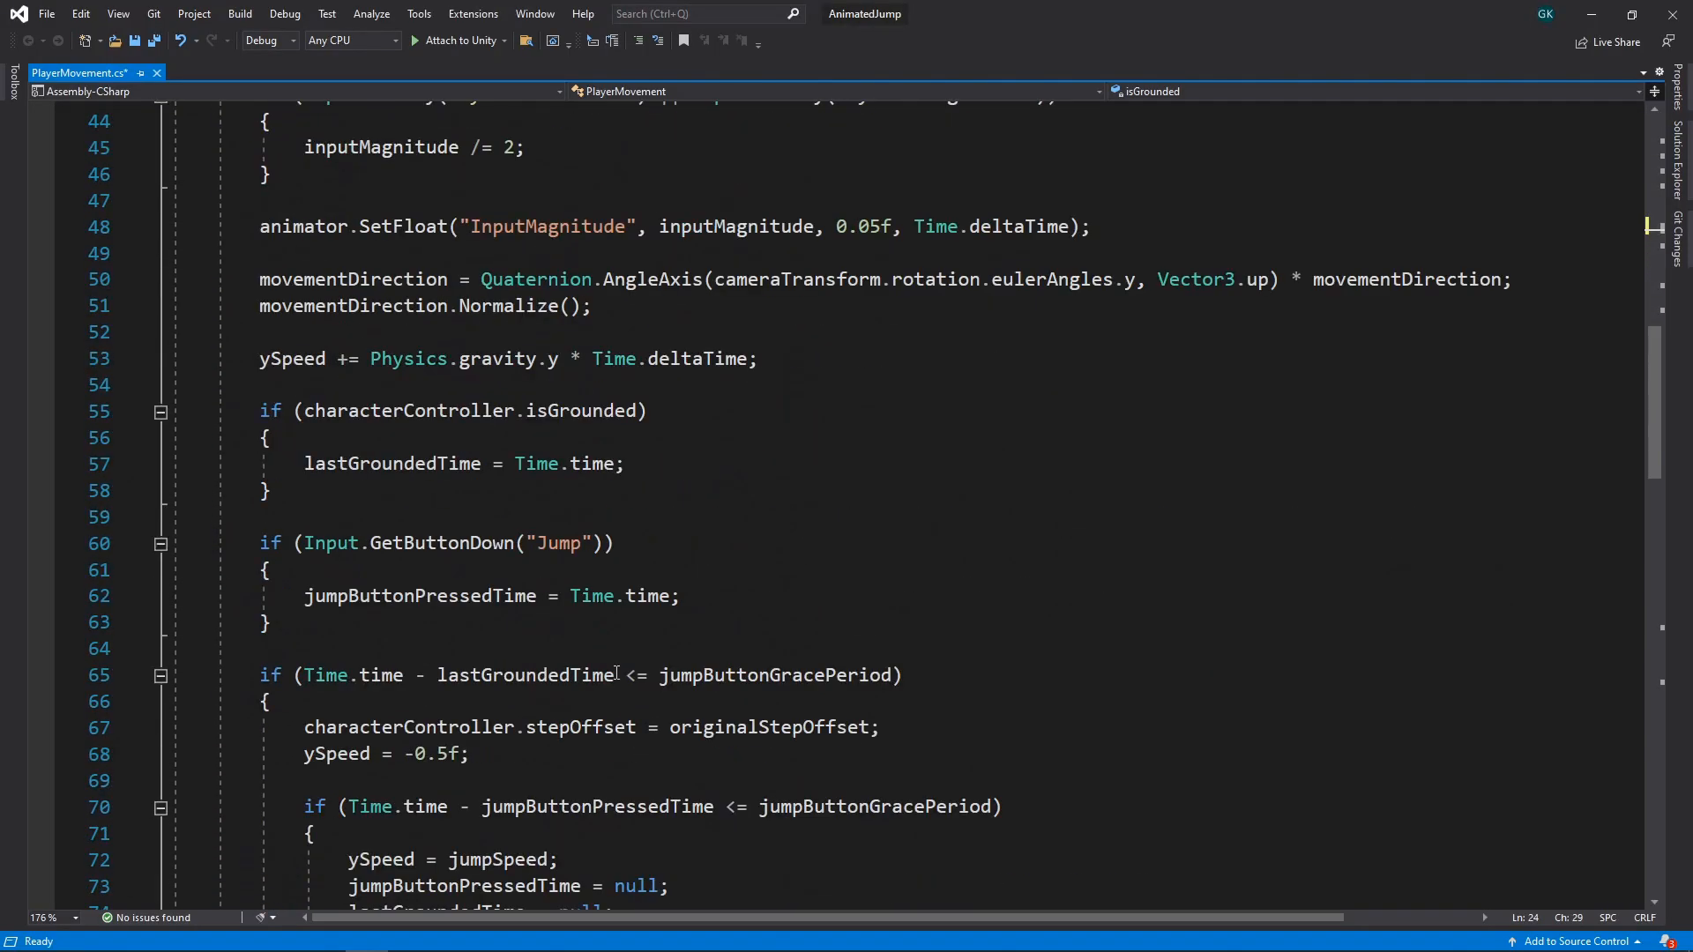
pyautogui.scroll(-2, 616, 675)
pyautogui.scroll(-2, 616, 672)
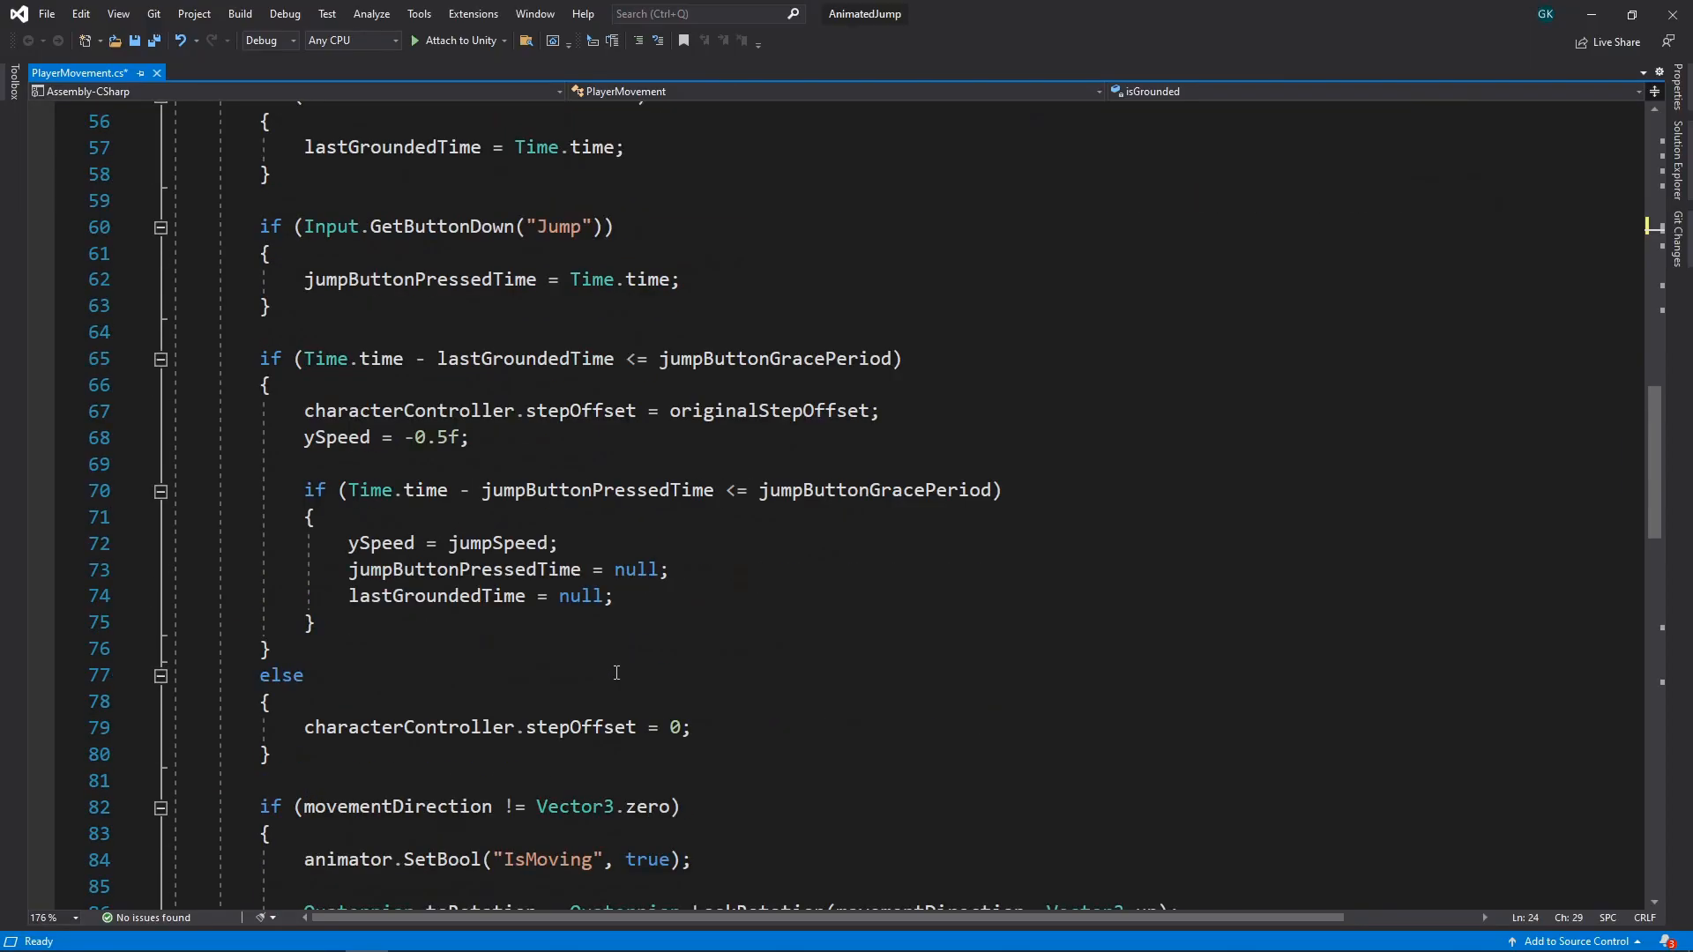
pyautogui.click(256, 363)
pyautogui.hotkey('shift', 'End')
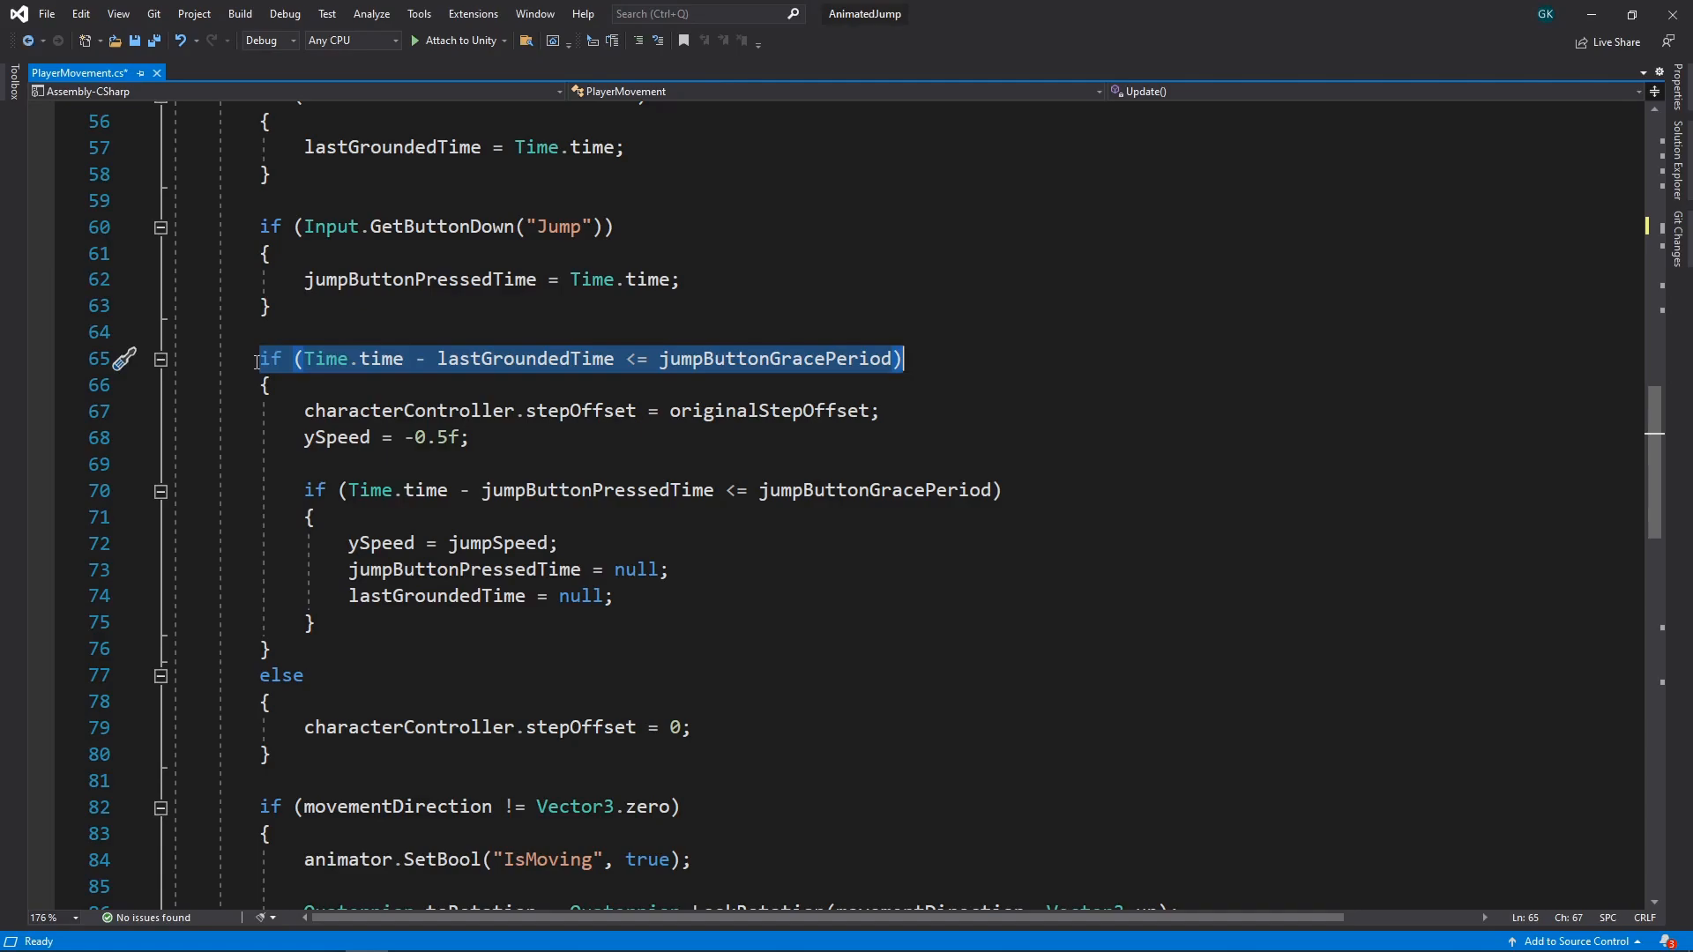
pyautogui.click(305, 490)
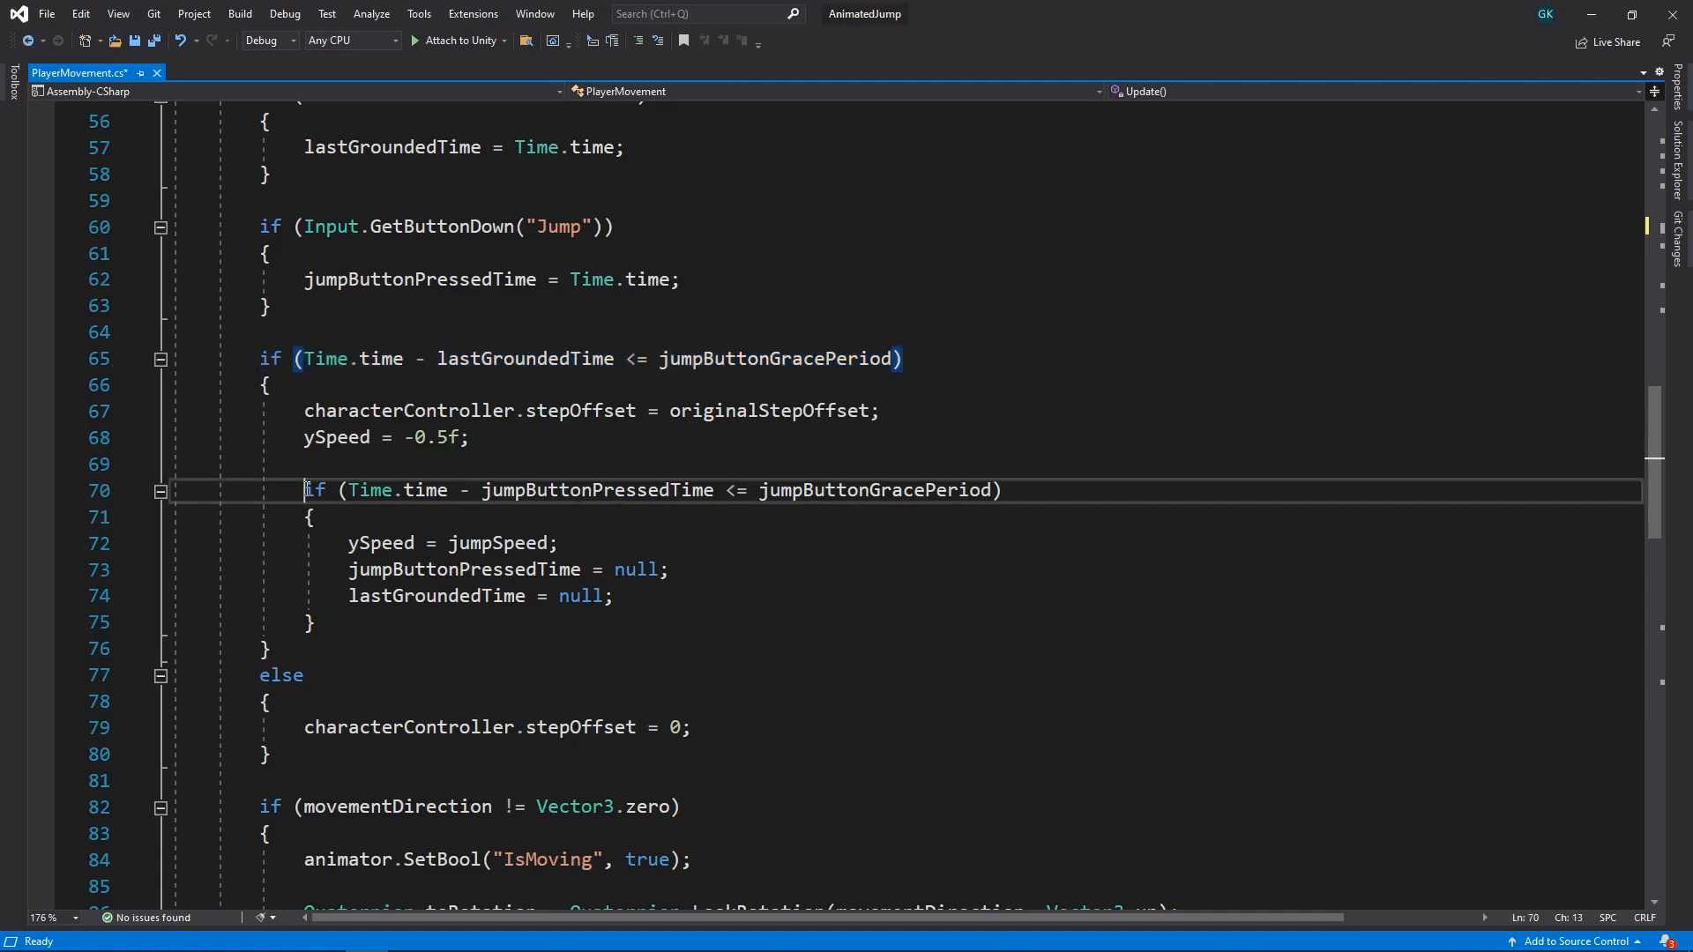
pyautogui.hotkey('shift', 'End')
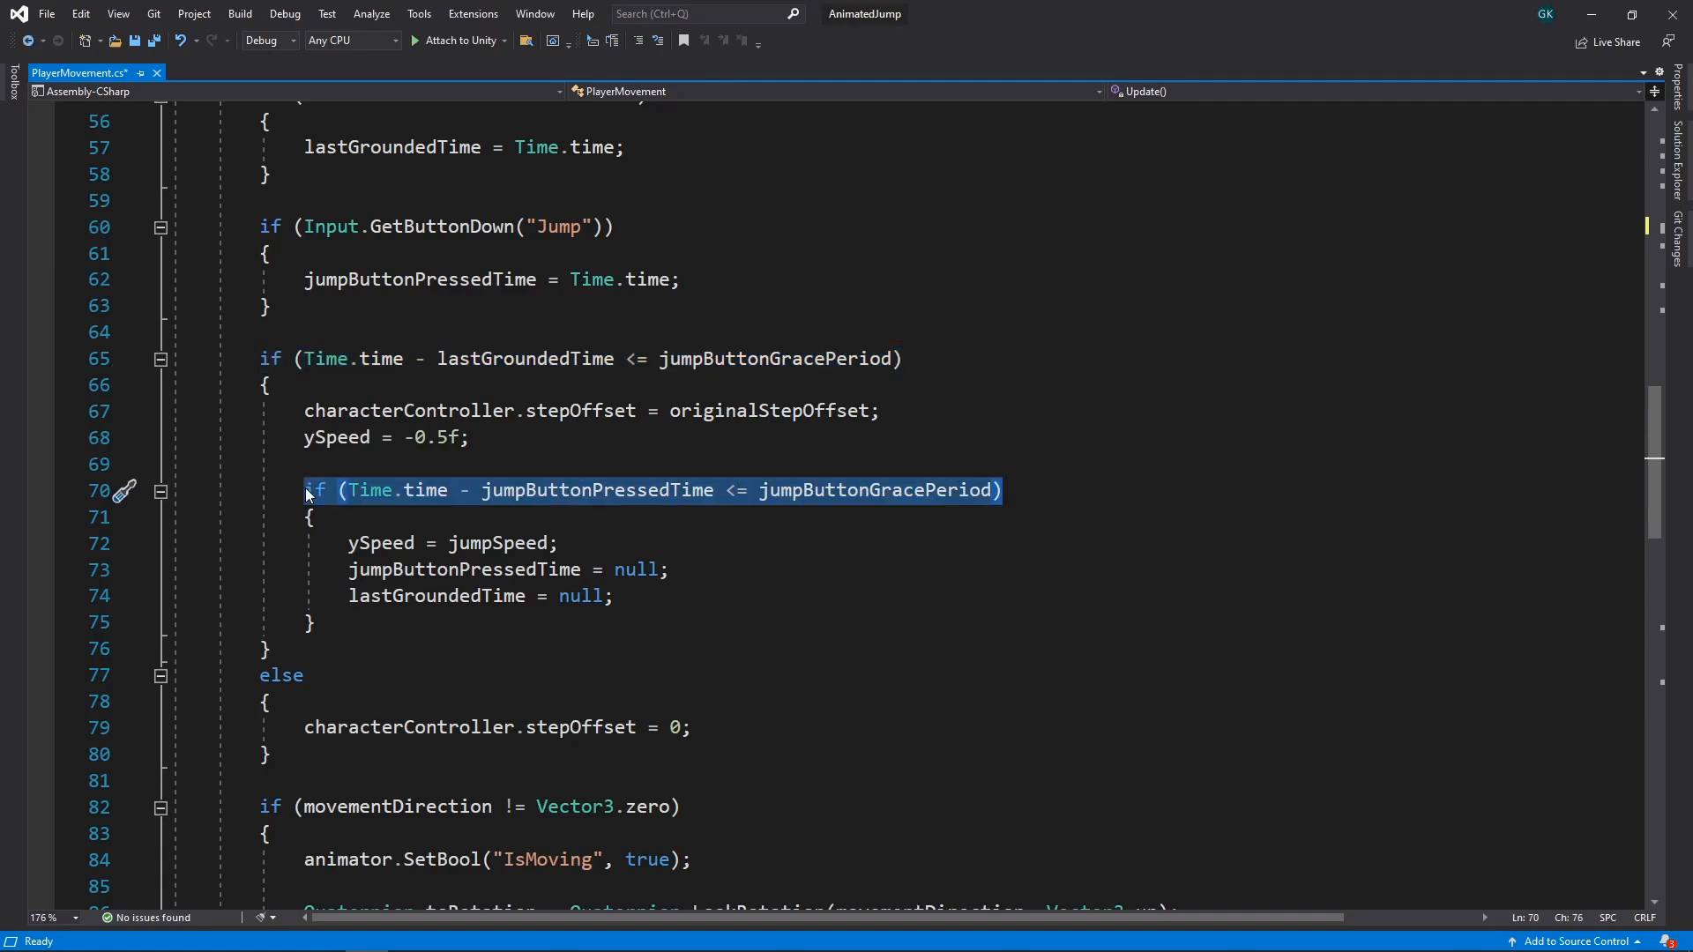
pyautogui.click(349, 543)
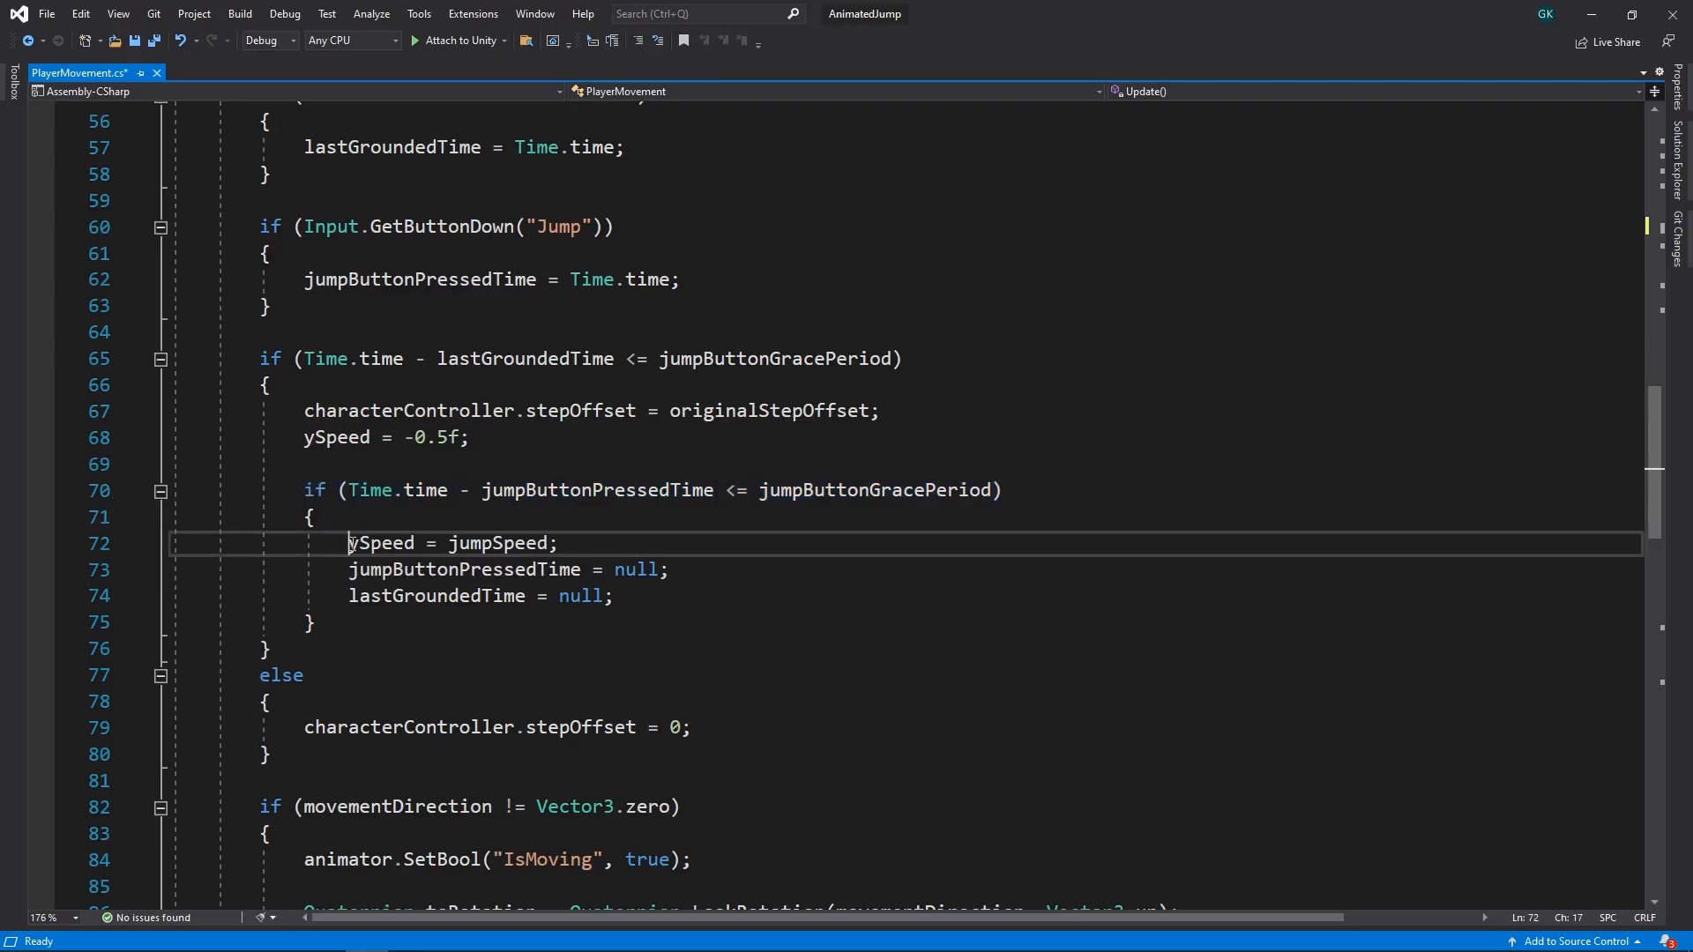
pyautogui.hotkey('shift', 'End')
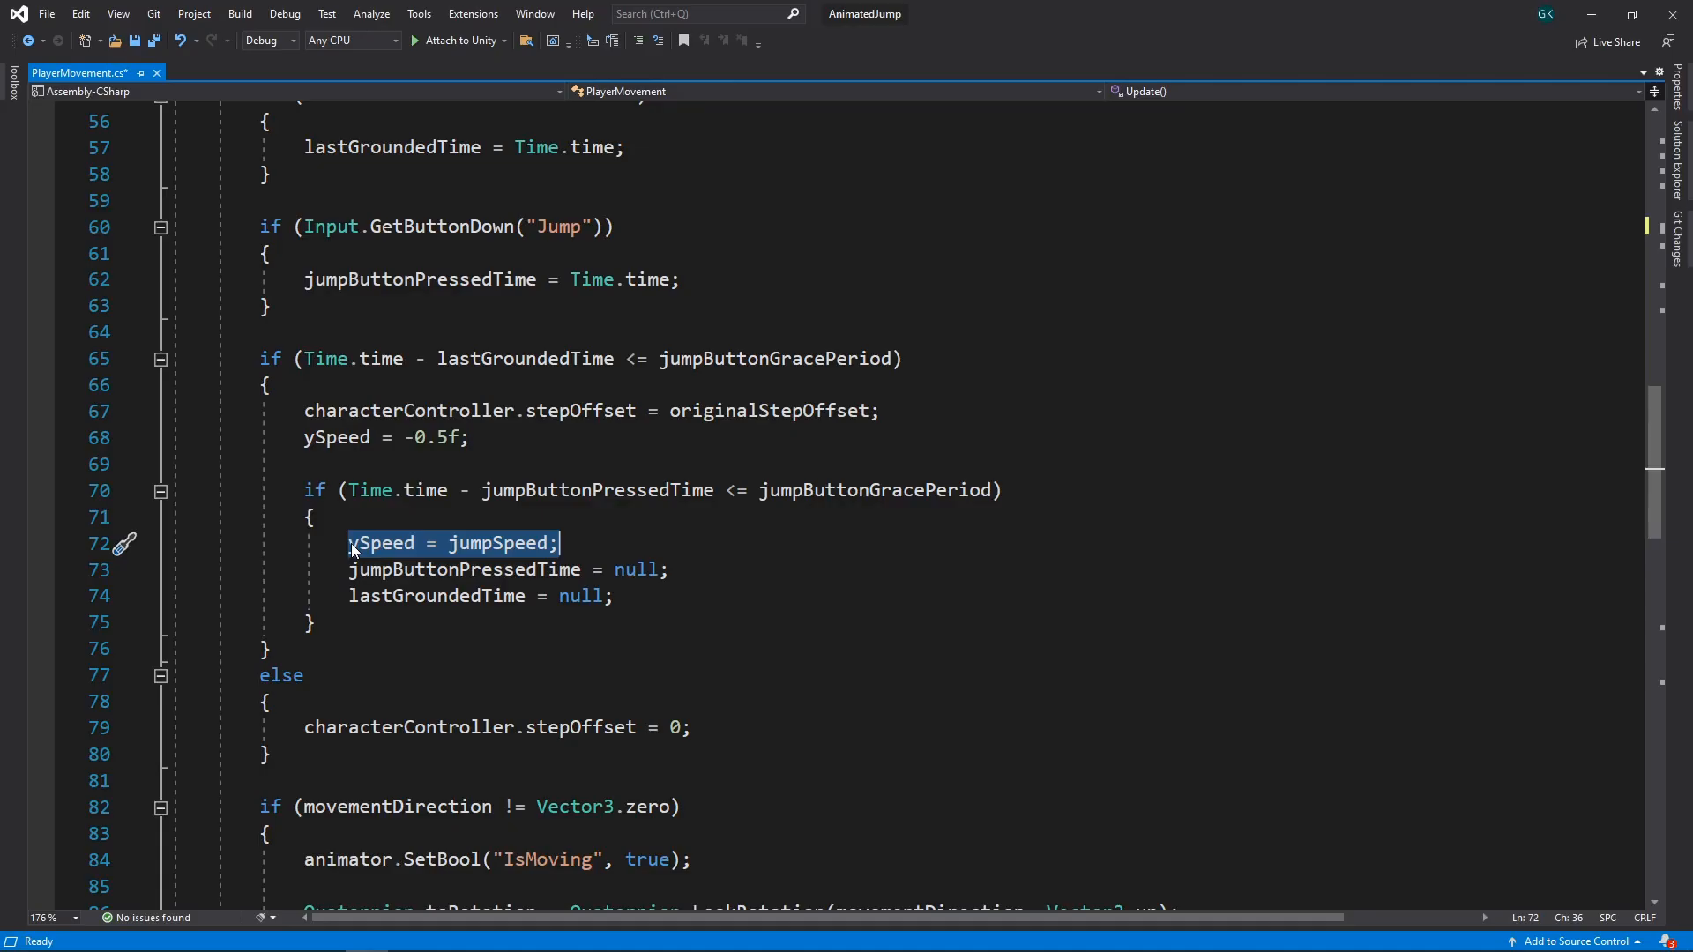
# - Add animator.SetBool("IsJumping", true); and isJumping = true; directly after ySpeed = jumpSpeed; in the jump block
pyautogui.click(560, 534)
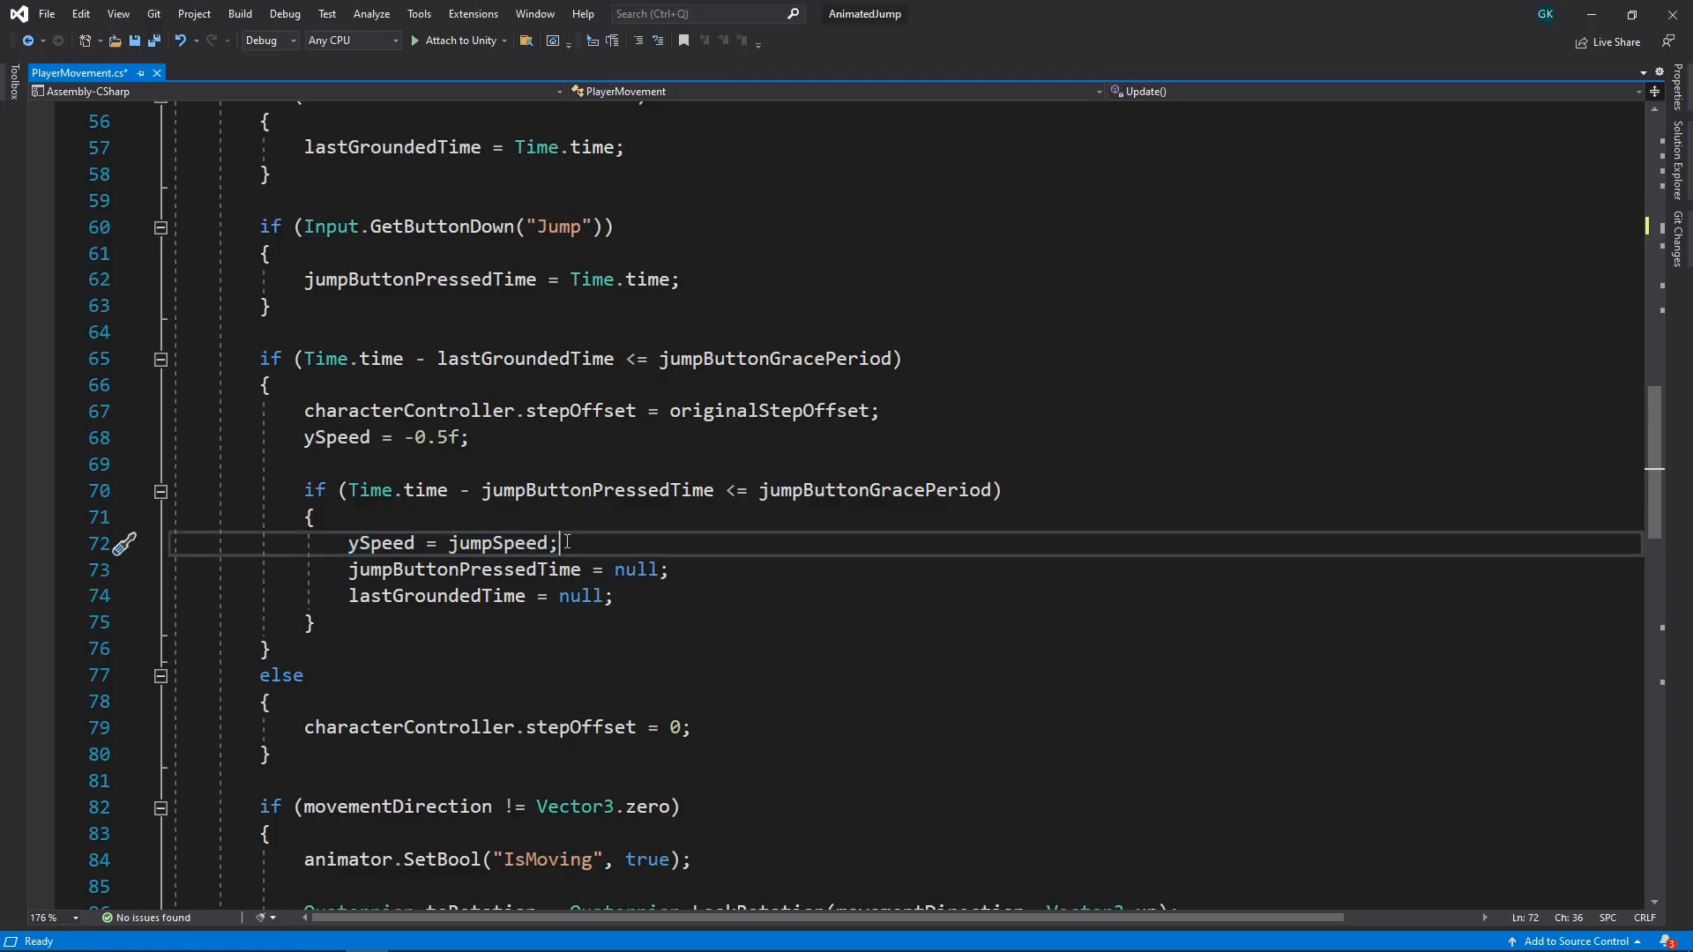
pyautogui.press('Return')
pyautogui.write('a')
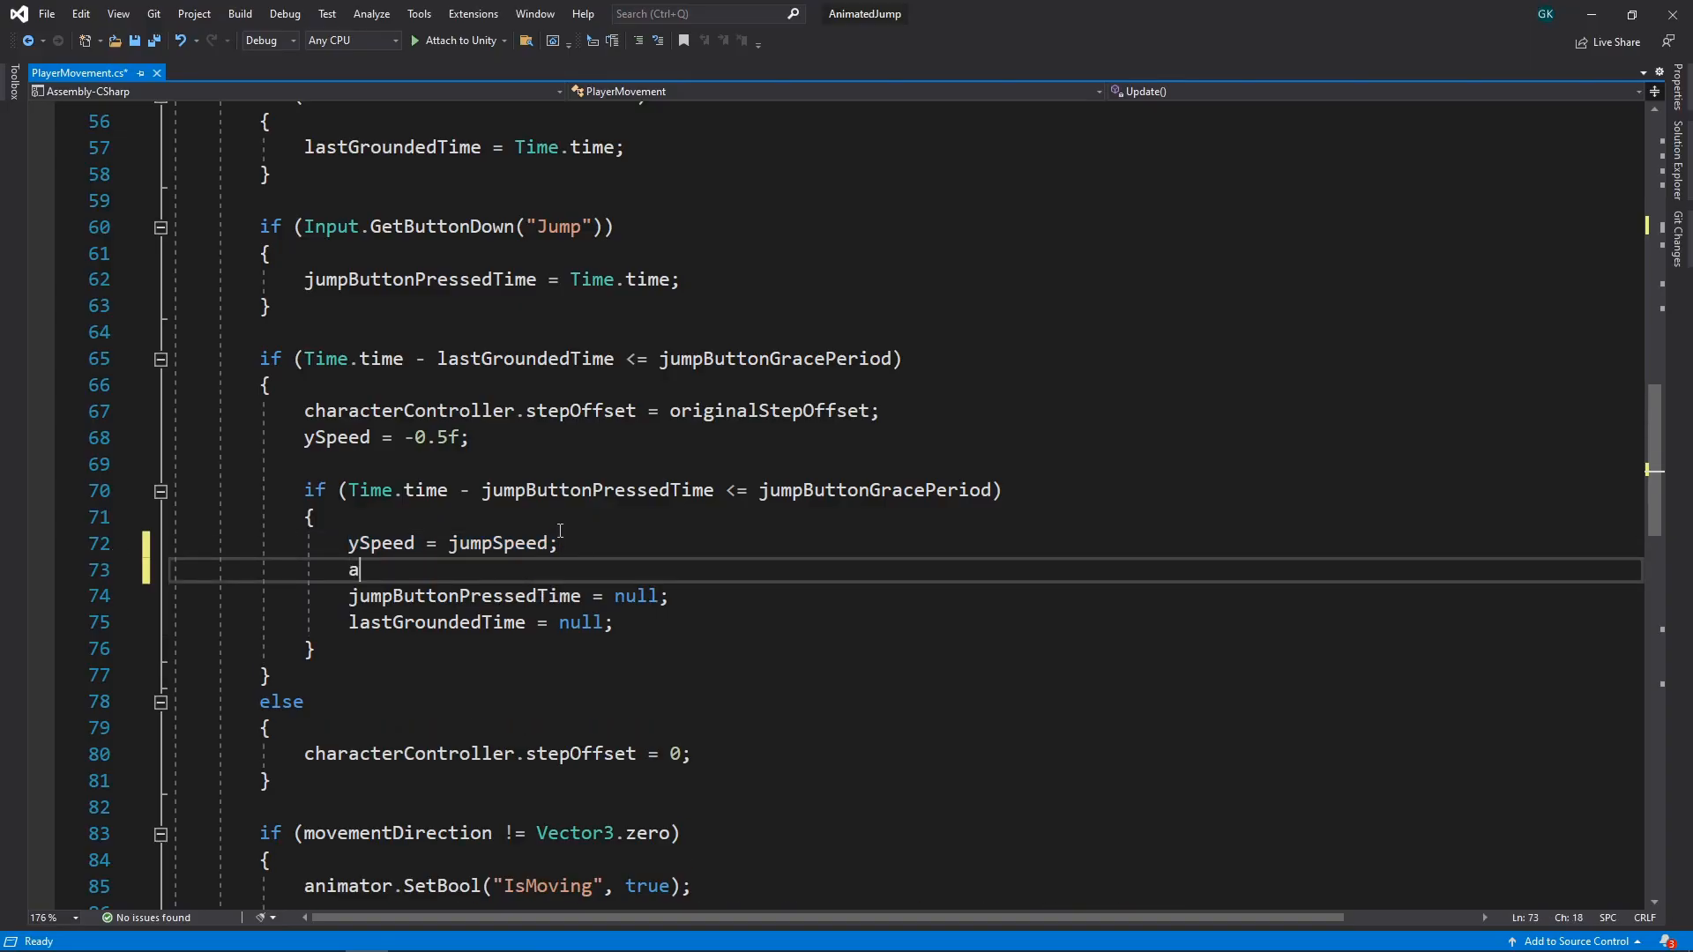
pyautogui.write('nimator.SetBo')
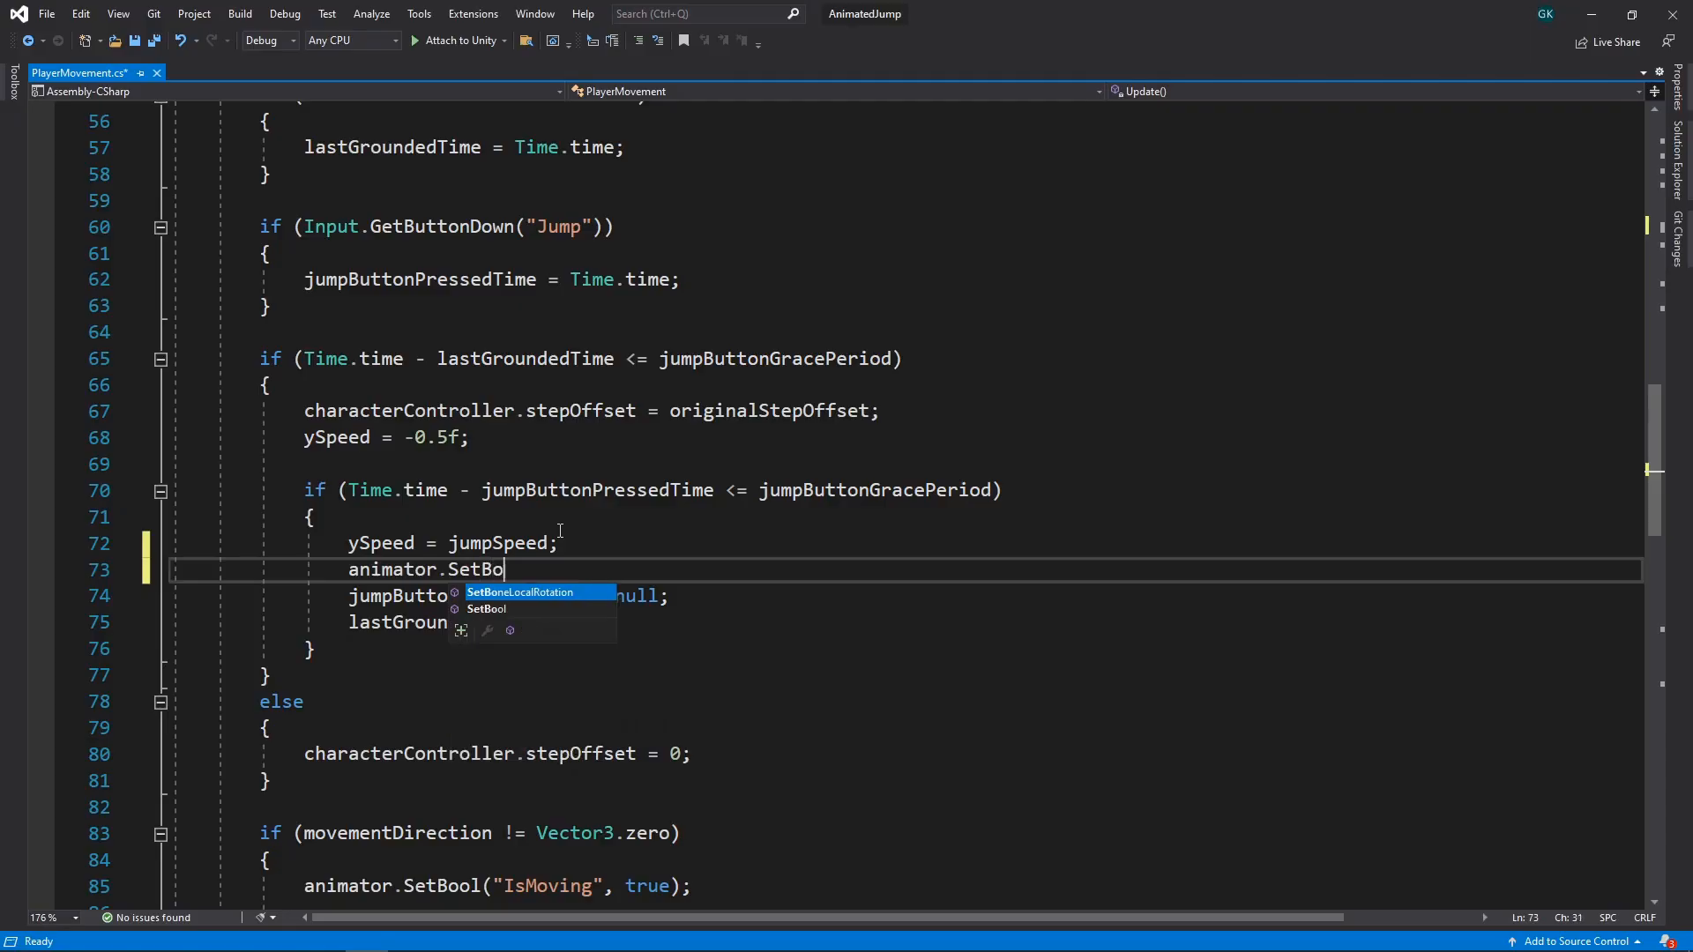
pyautogui.write('ol("IsJumping", ')
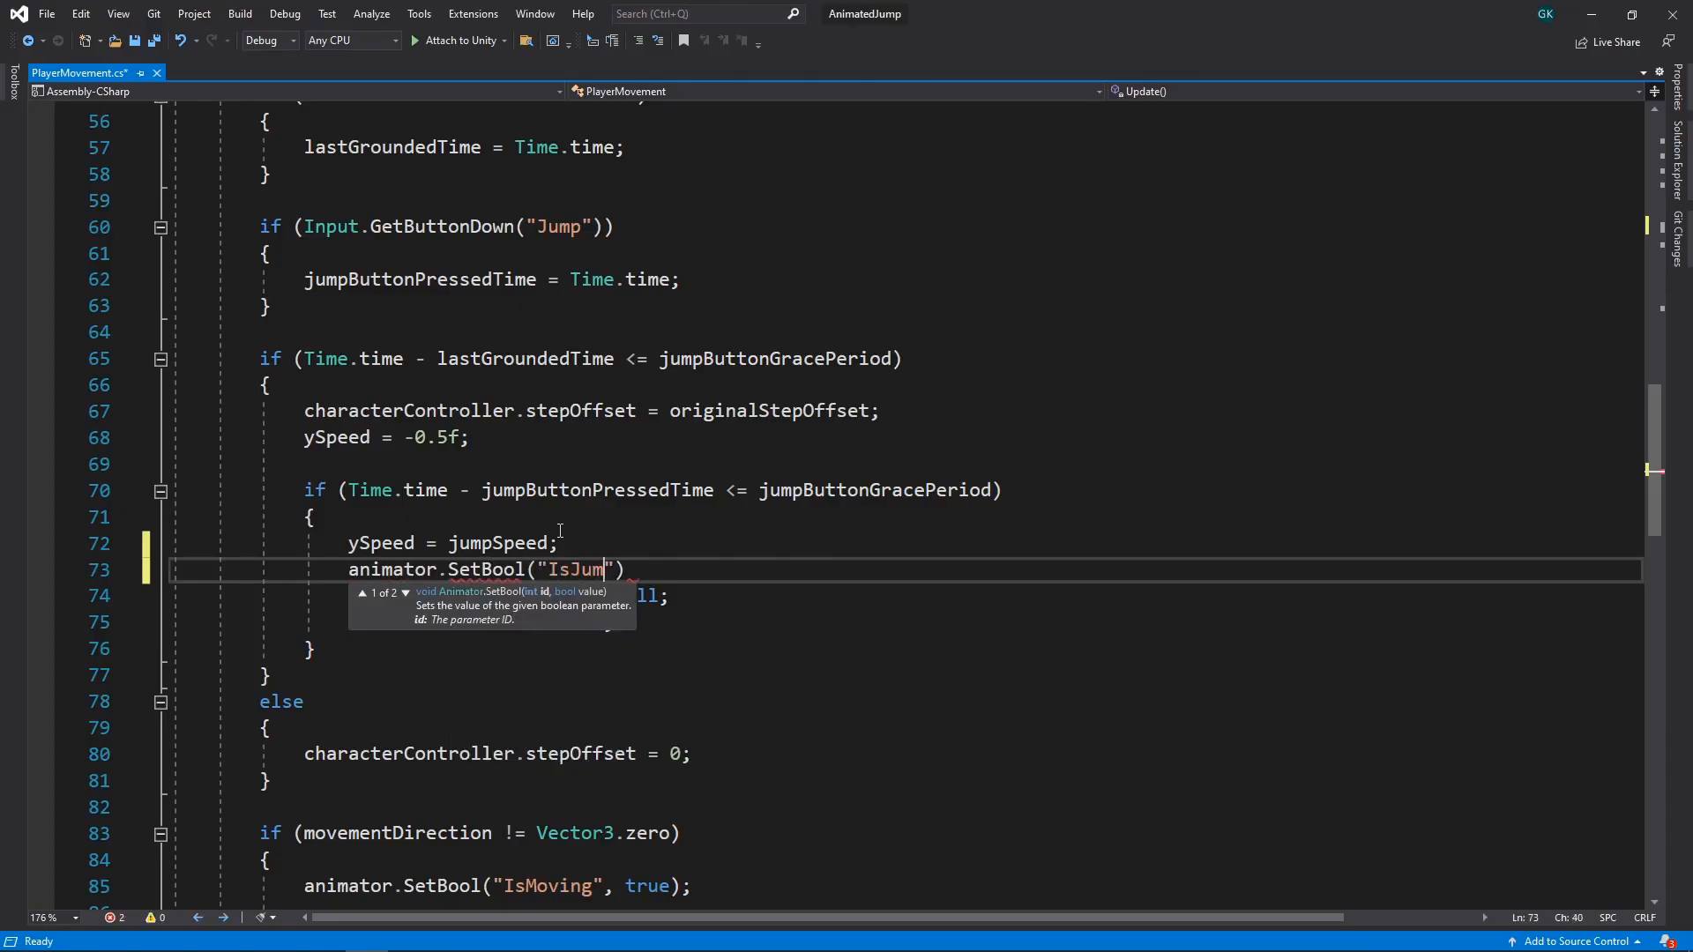
pyautogui.write('true);')
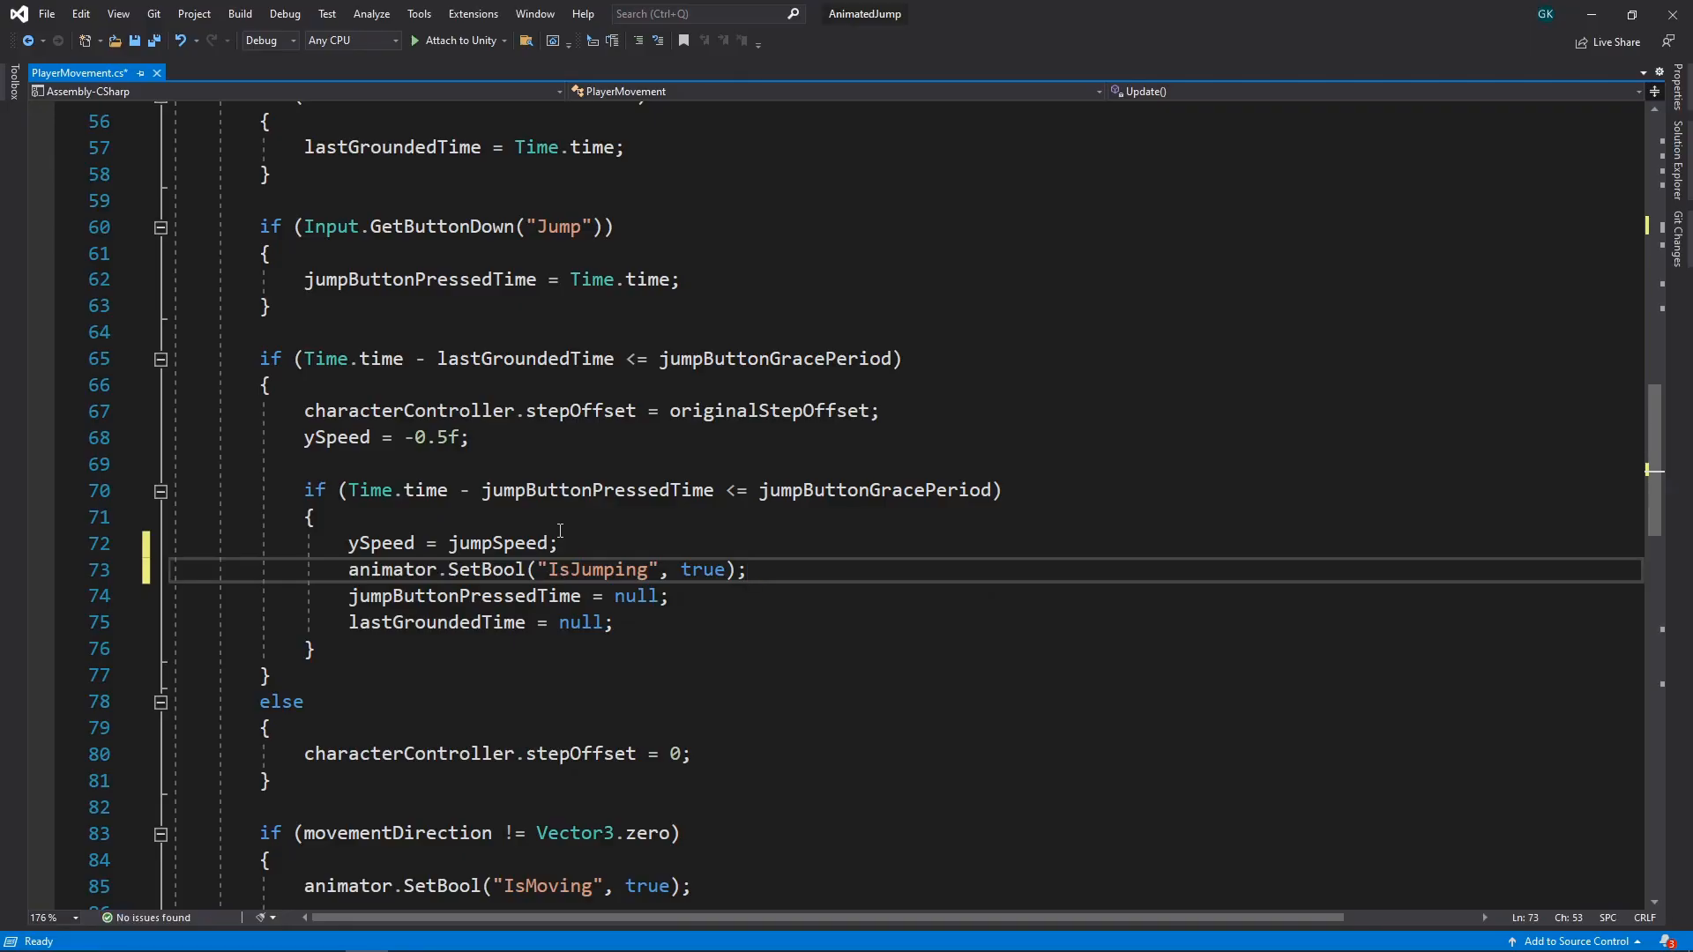
pyautogui.press('Return')
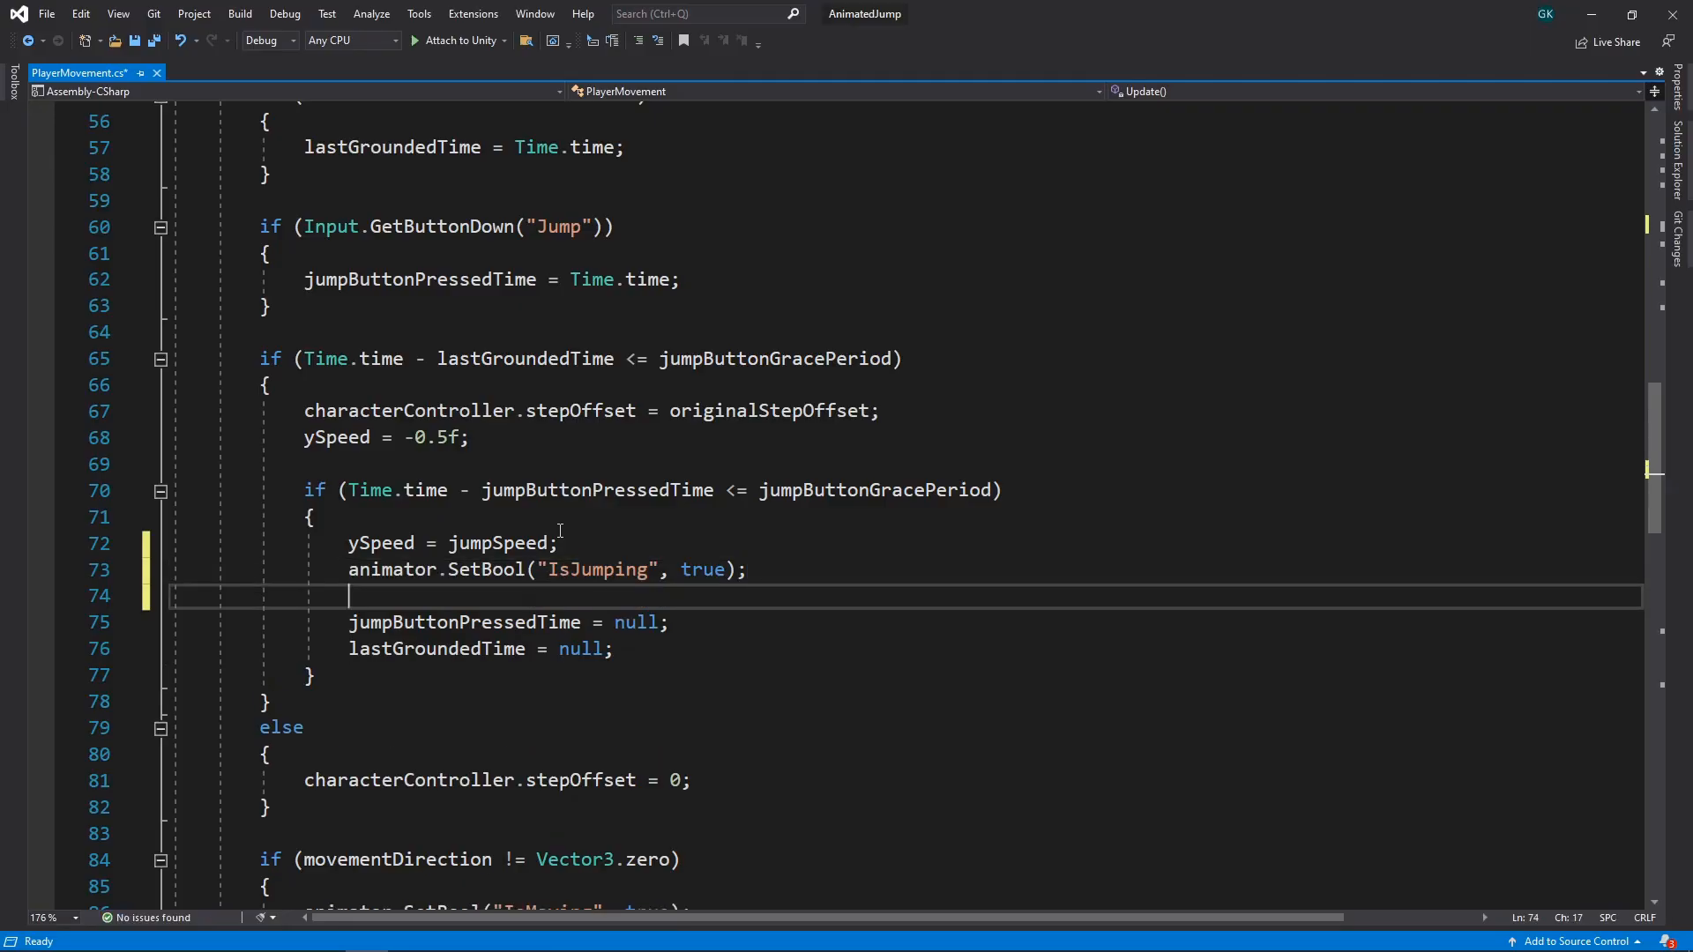
pyautogui.write('isJumping = true;')
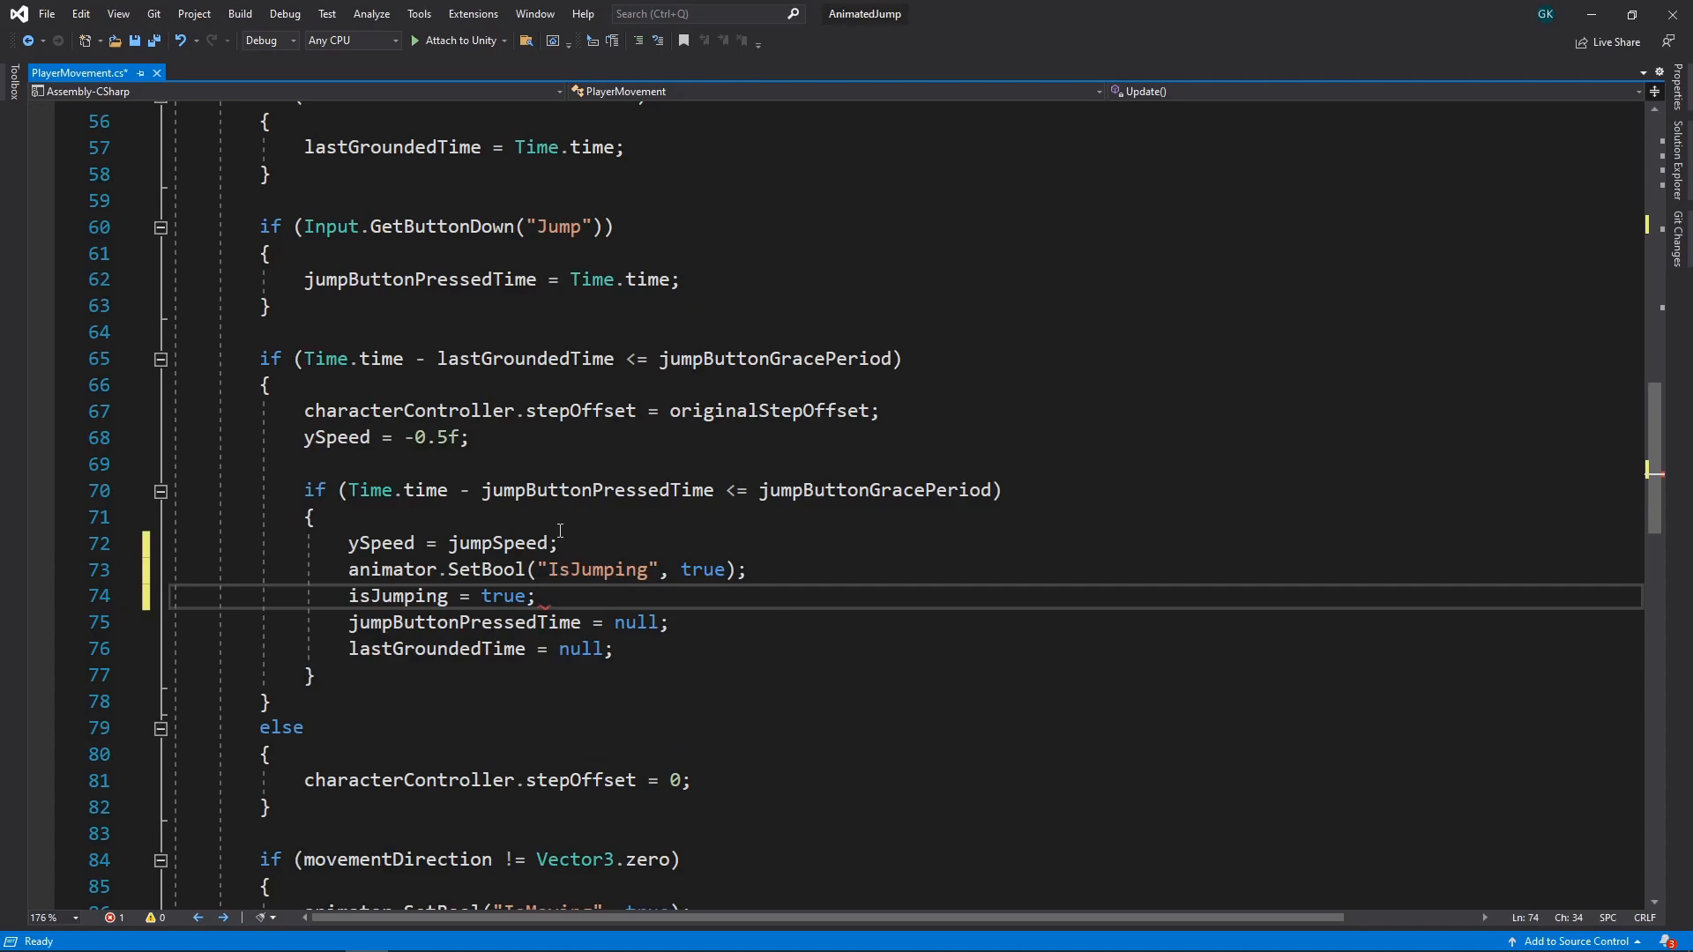
# - Add animator.SetBool("IsGrounded", true); and isGrounded = true; directly after ySpeed = -0.5f; in the grounded block
pyautogui.click(546, 436)
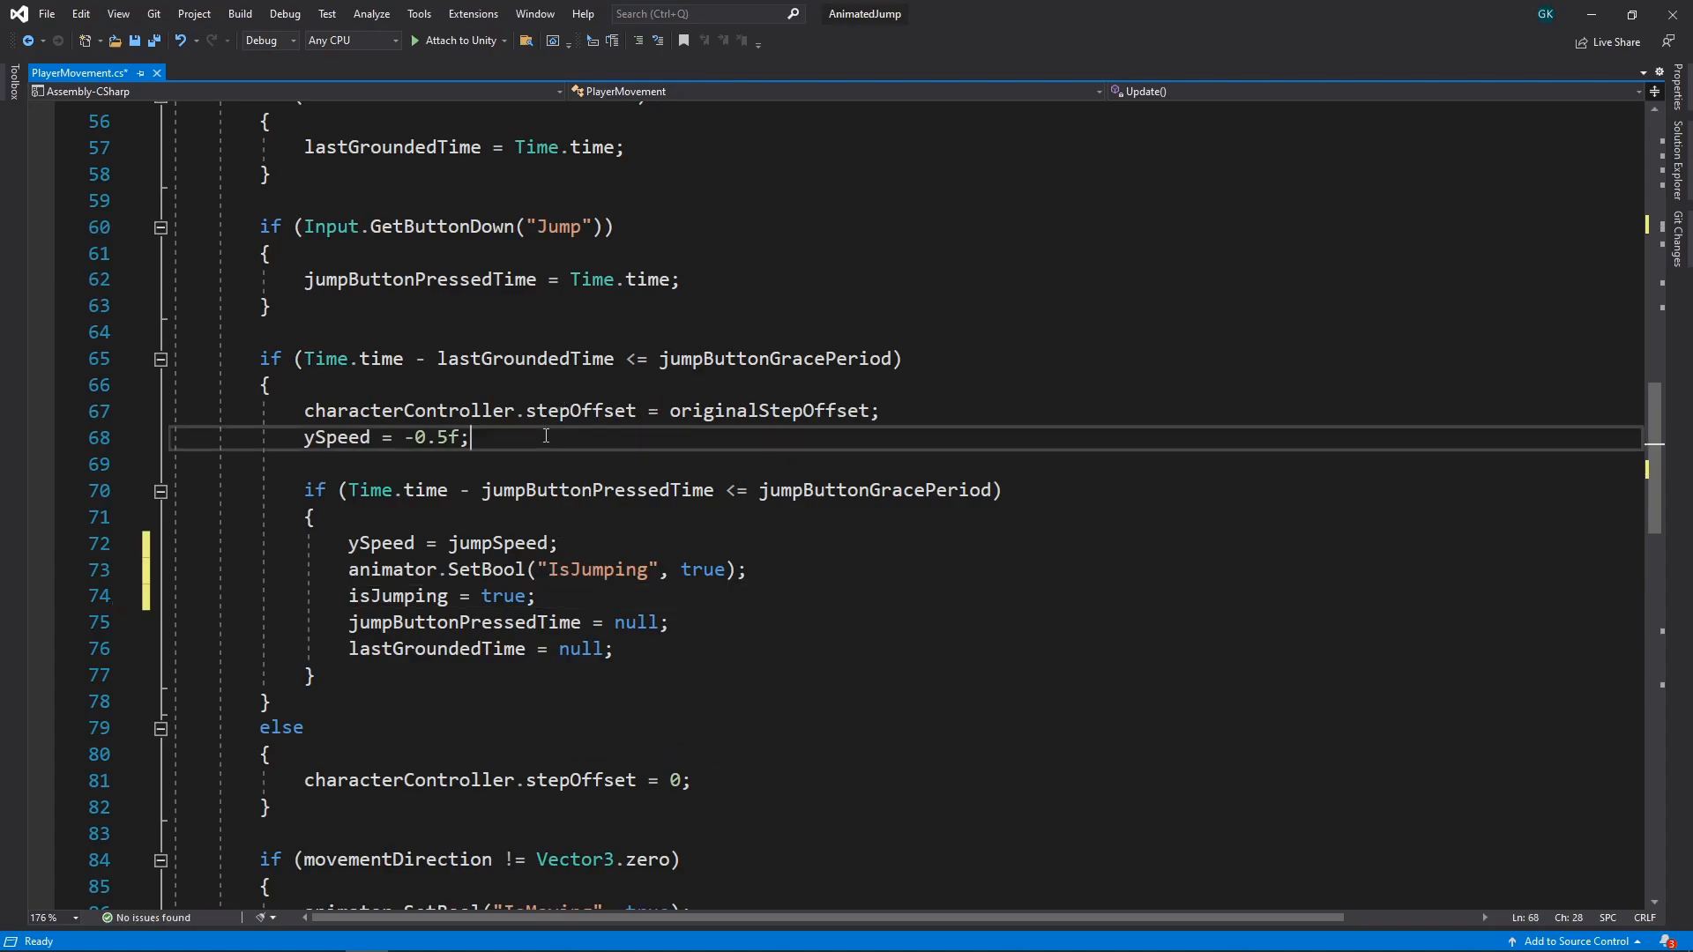
pyautogui.press('Return')
pyautogui.write('animator')
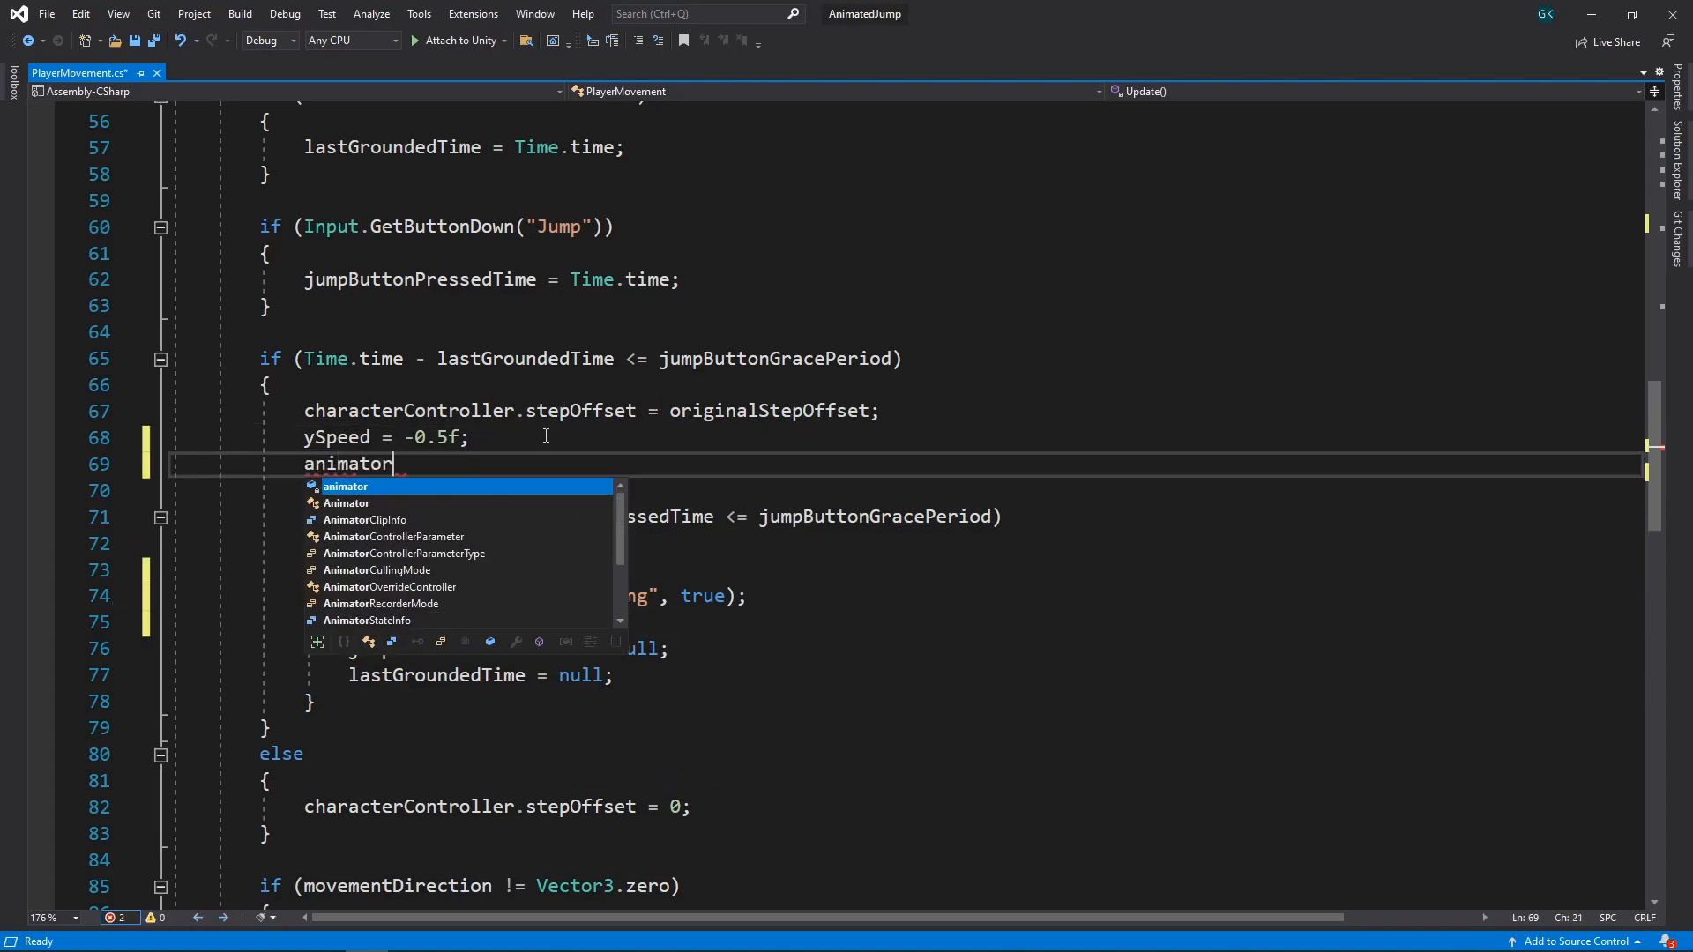
pyautogui.write('.SetBool("IsGrounded')
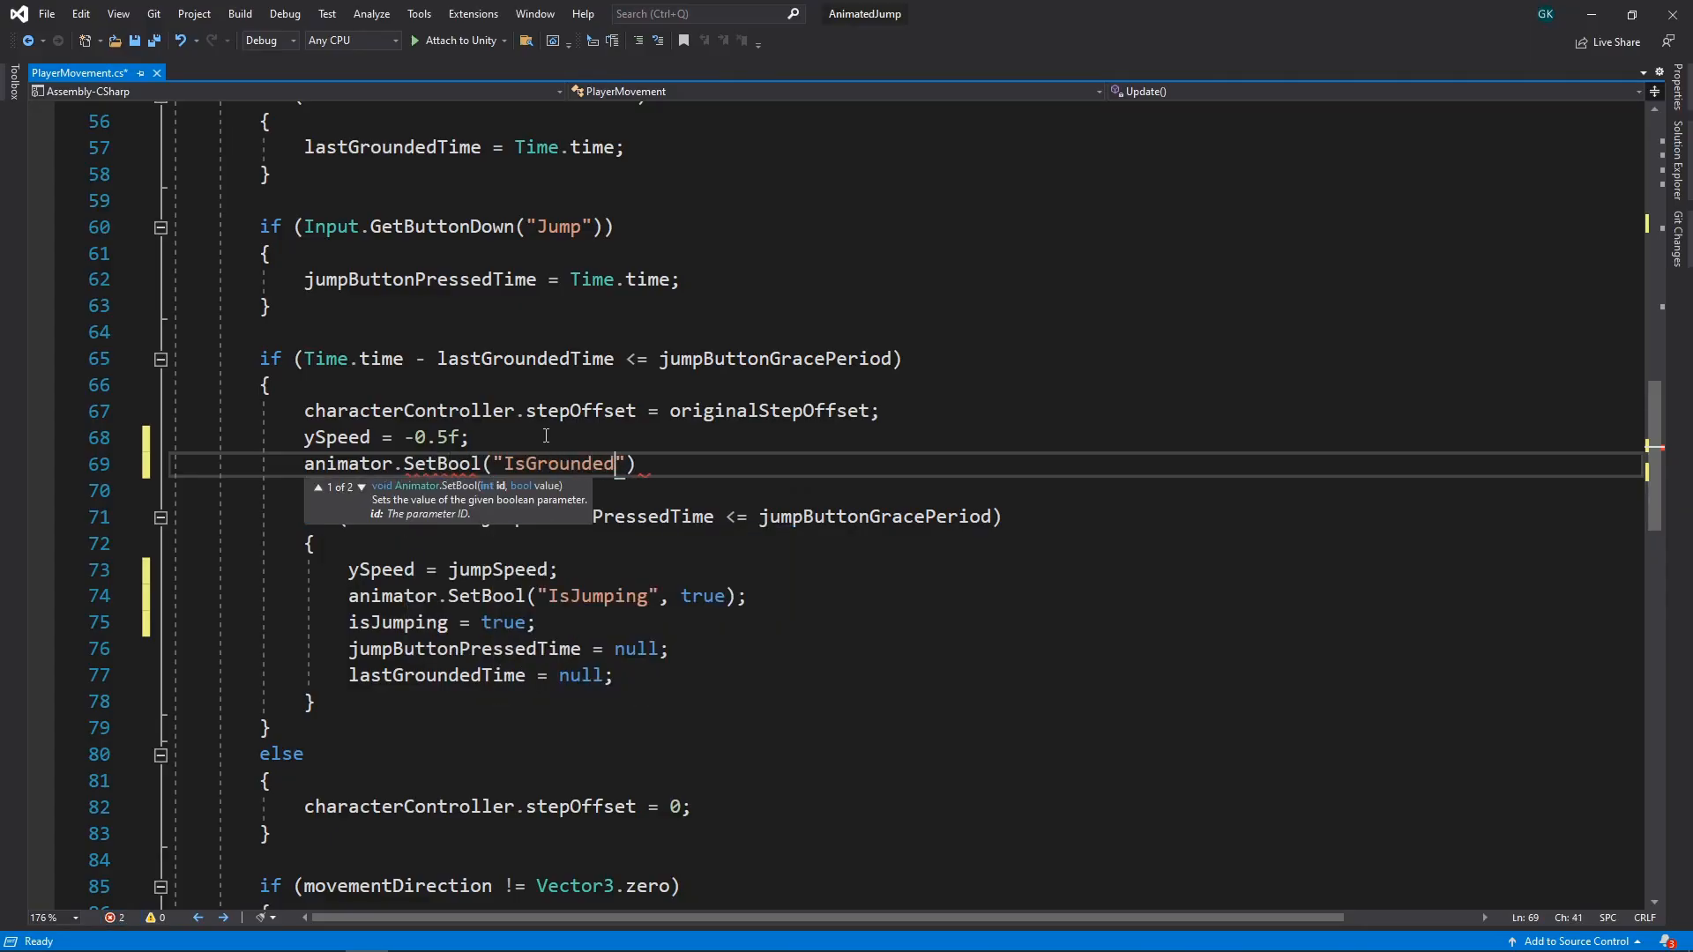
pyautogui.write('", true);')
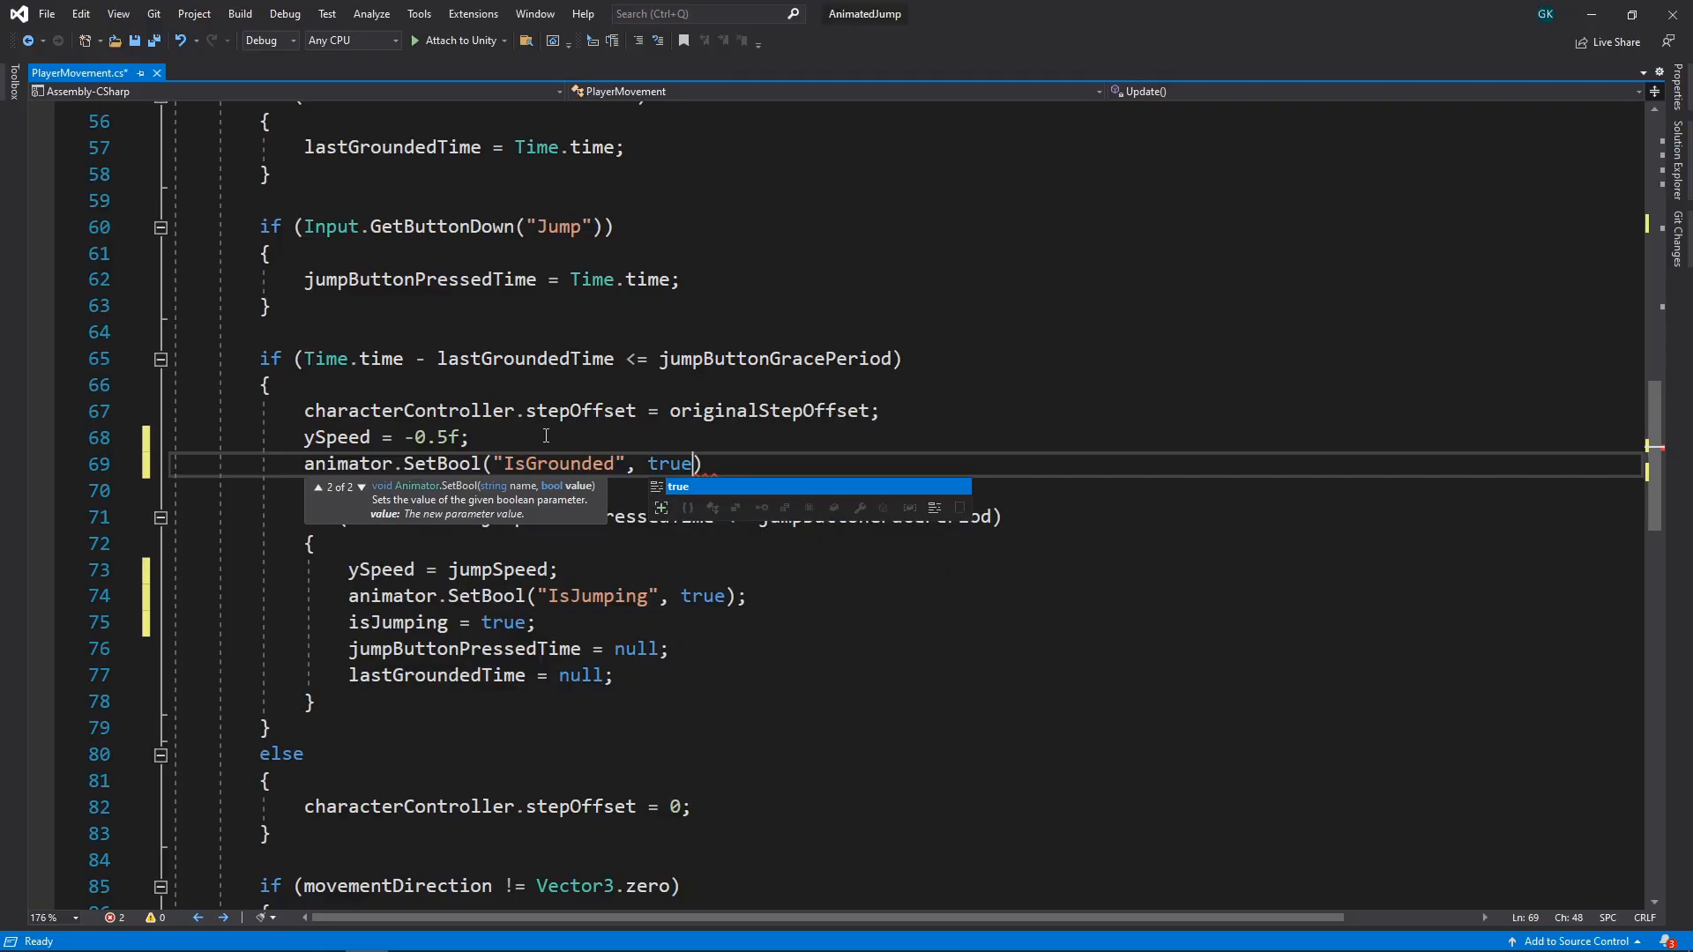
pyautogui.press('Return')
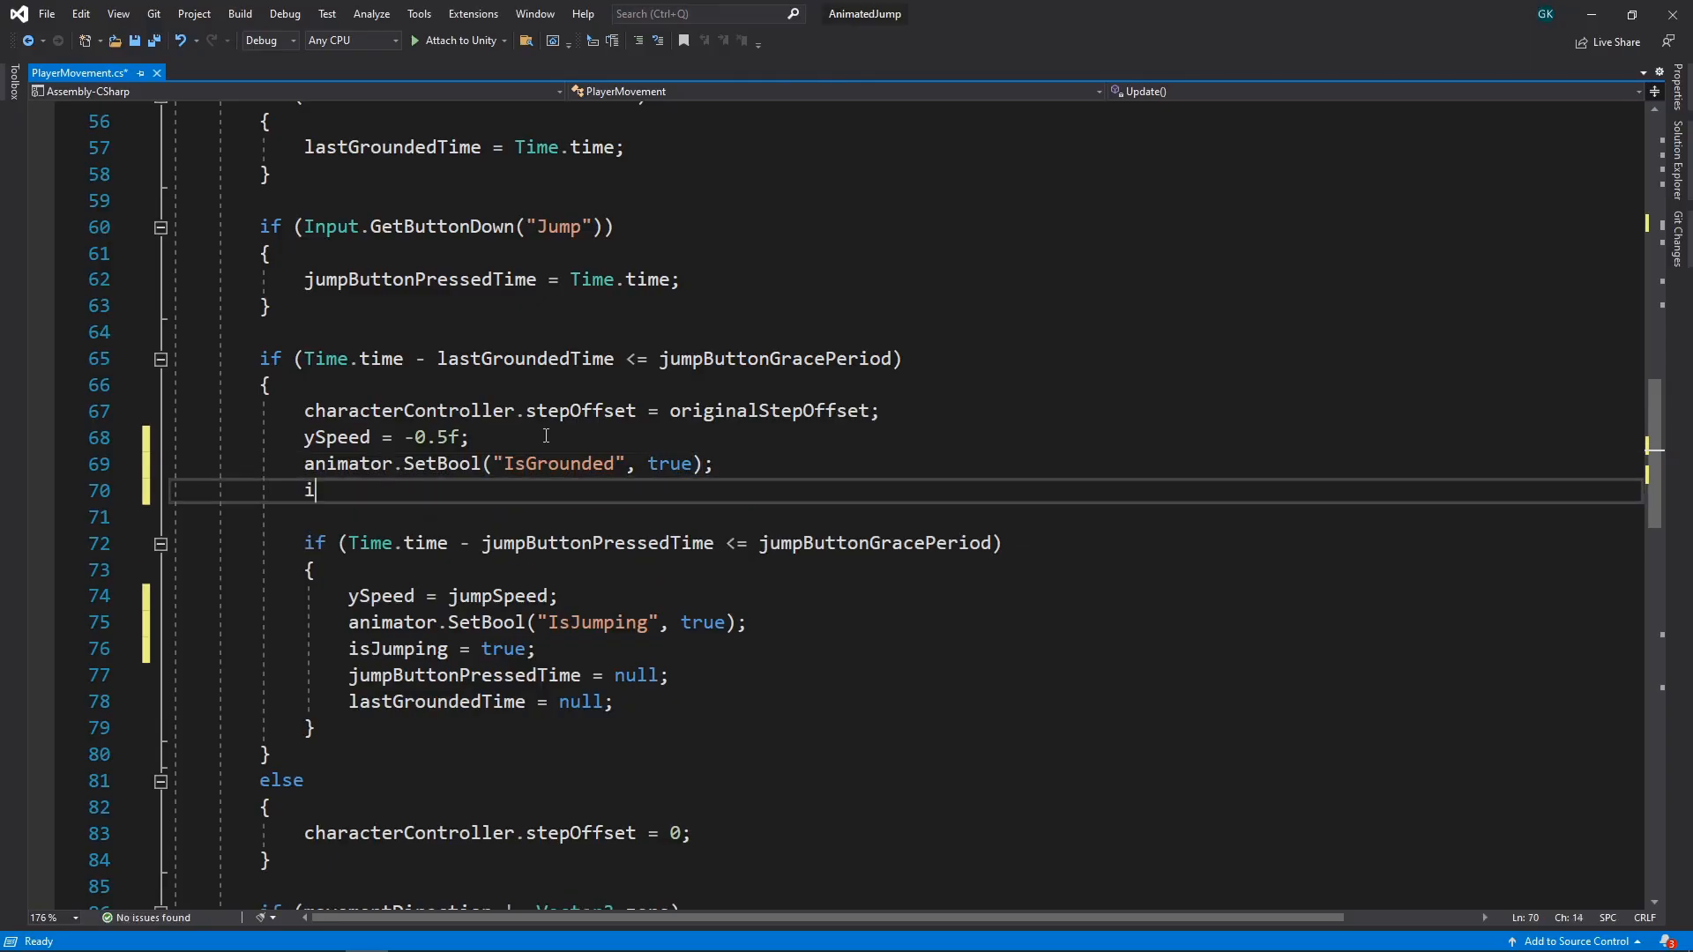
pyautogui.write('isGrounded = tr')
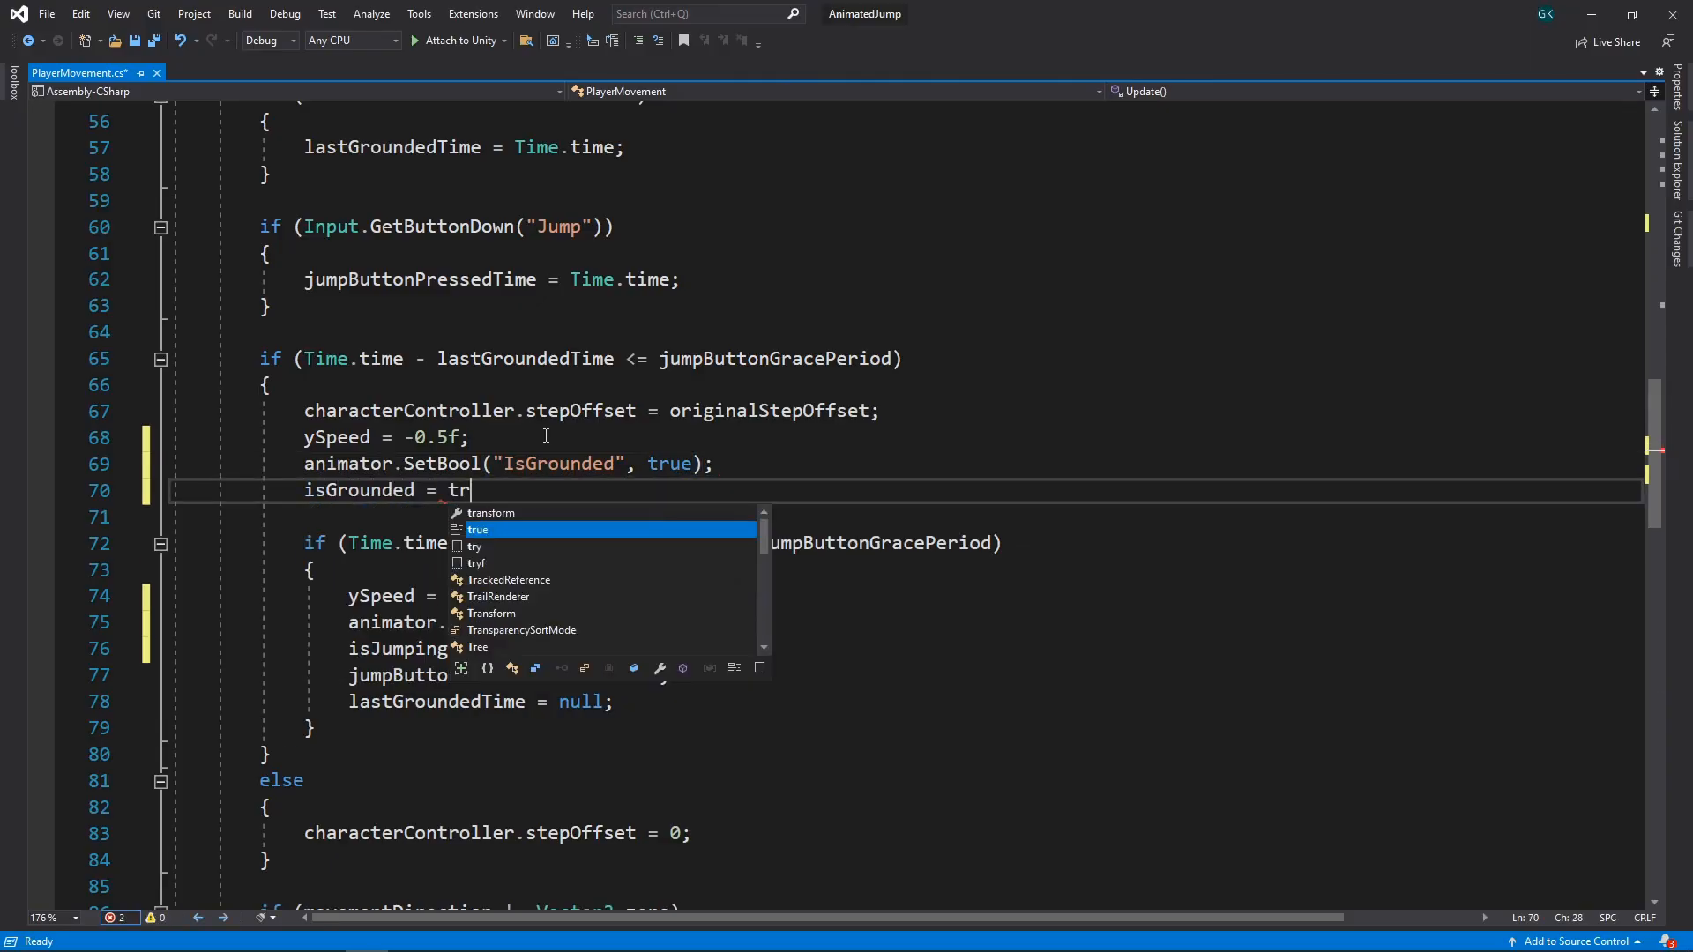
pyautogui.write('ue;')
# - Below isGrounded = true; in the grounded block, add animator.SetBool("IsJumping", false); and isJumping = false;
pyautogui.press('Return')
pyautogui.write('animator.Set')
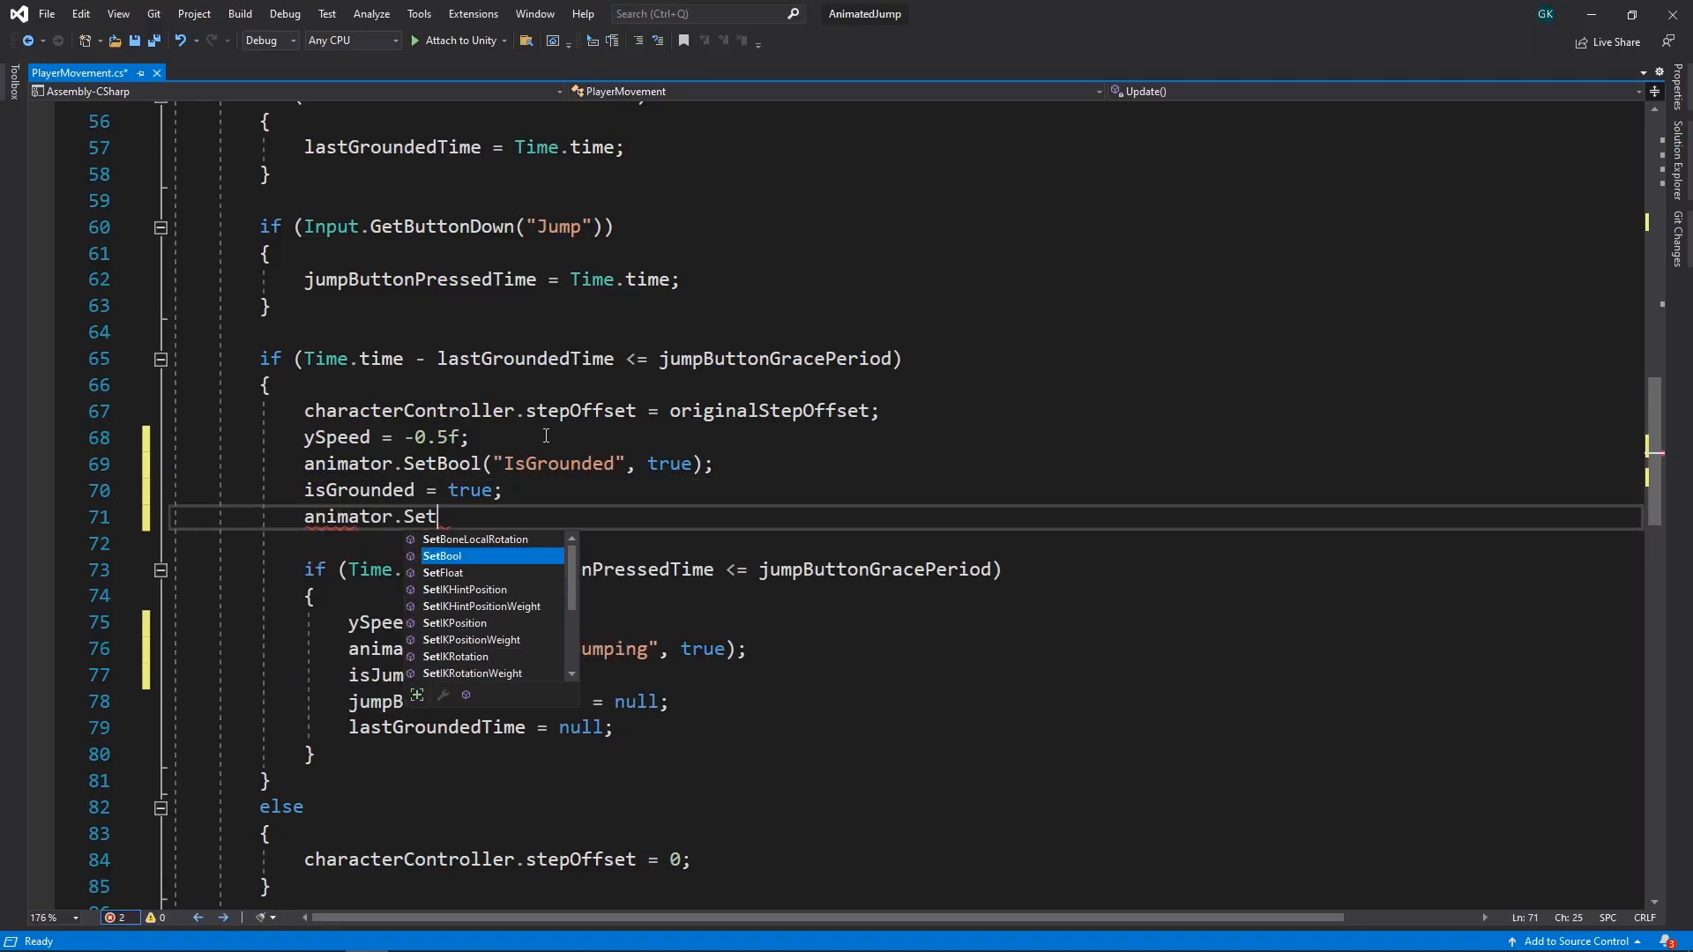
pyautogui.write('Bool("IsJ')
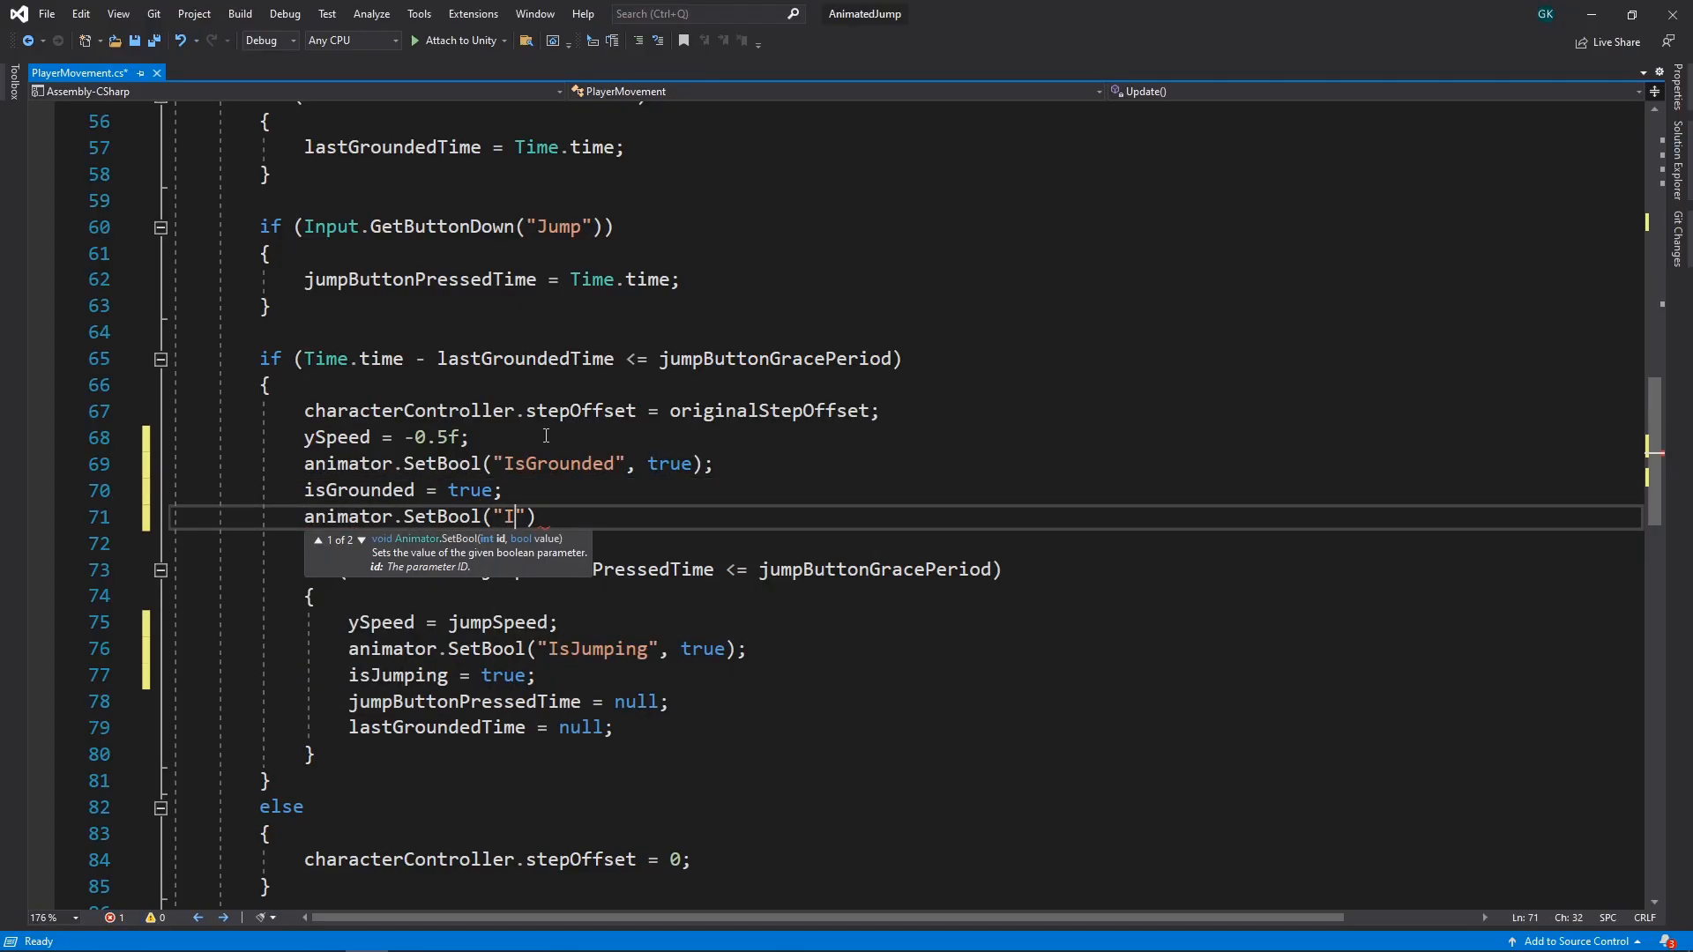
pyautogui.write('umping", fal')
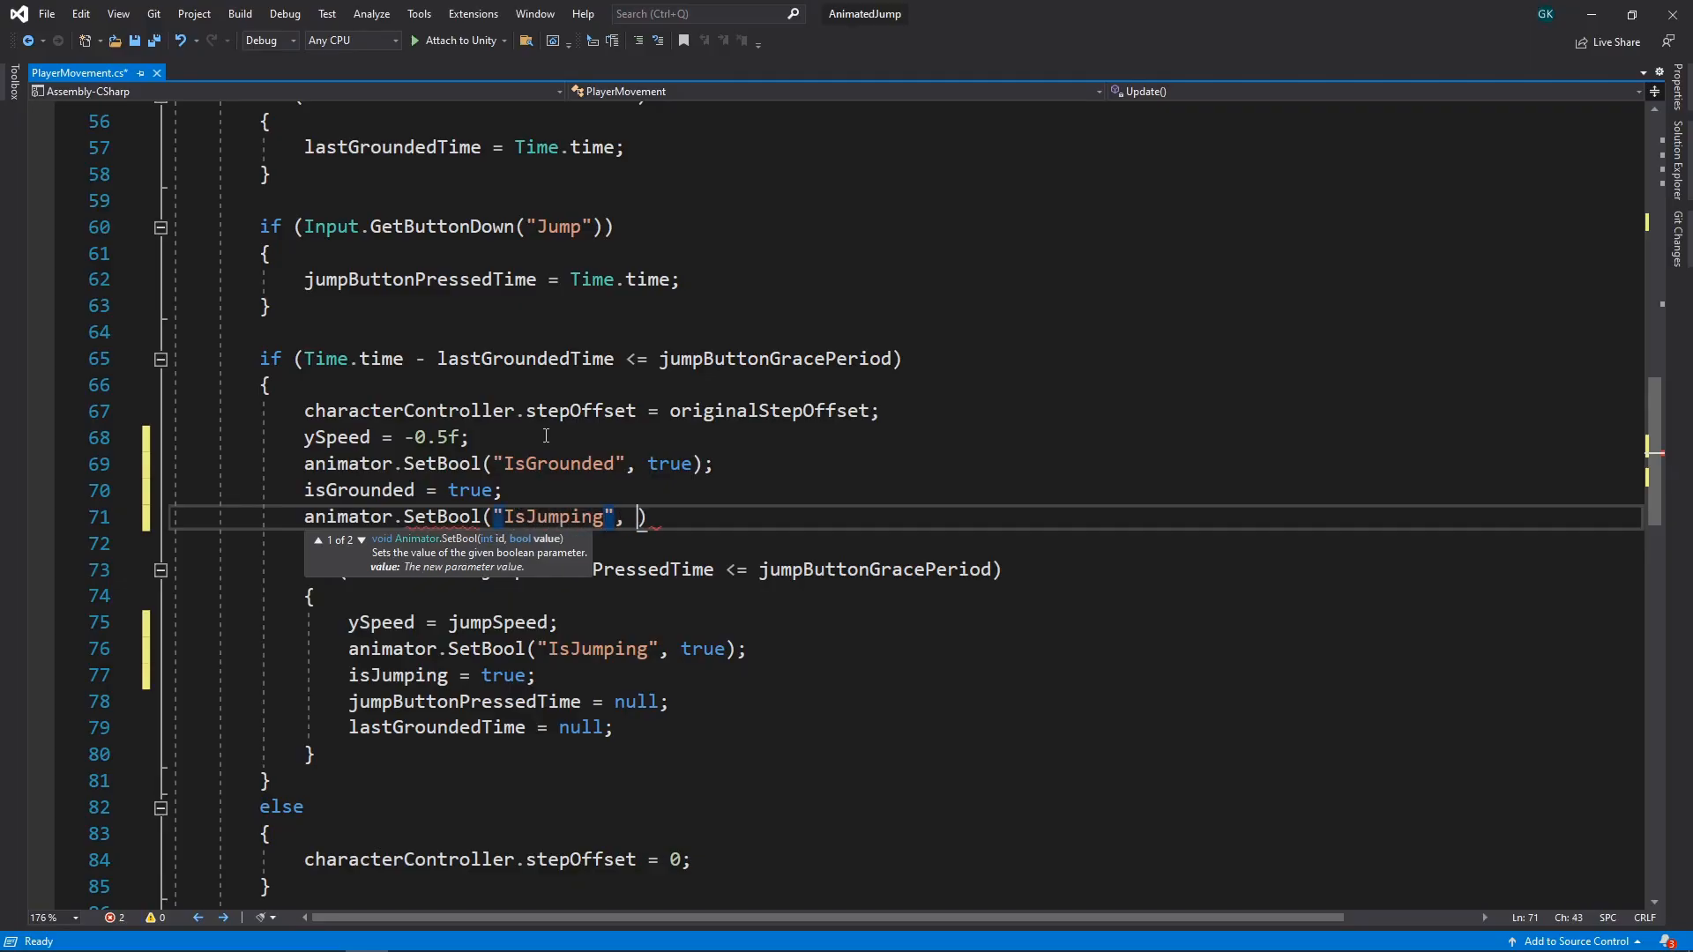
pyautogui.write('se);')
pyautogui.press('Return')
pyautogui.write('isJ')
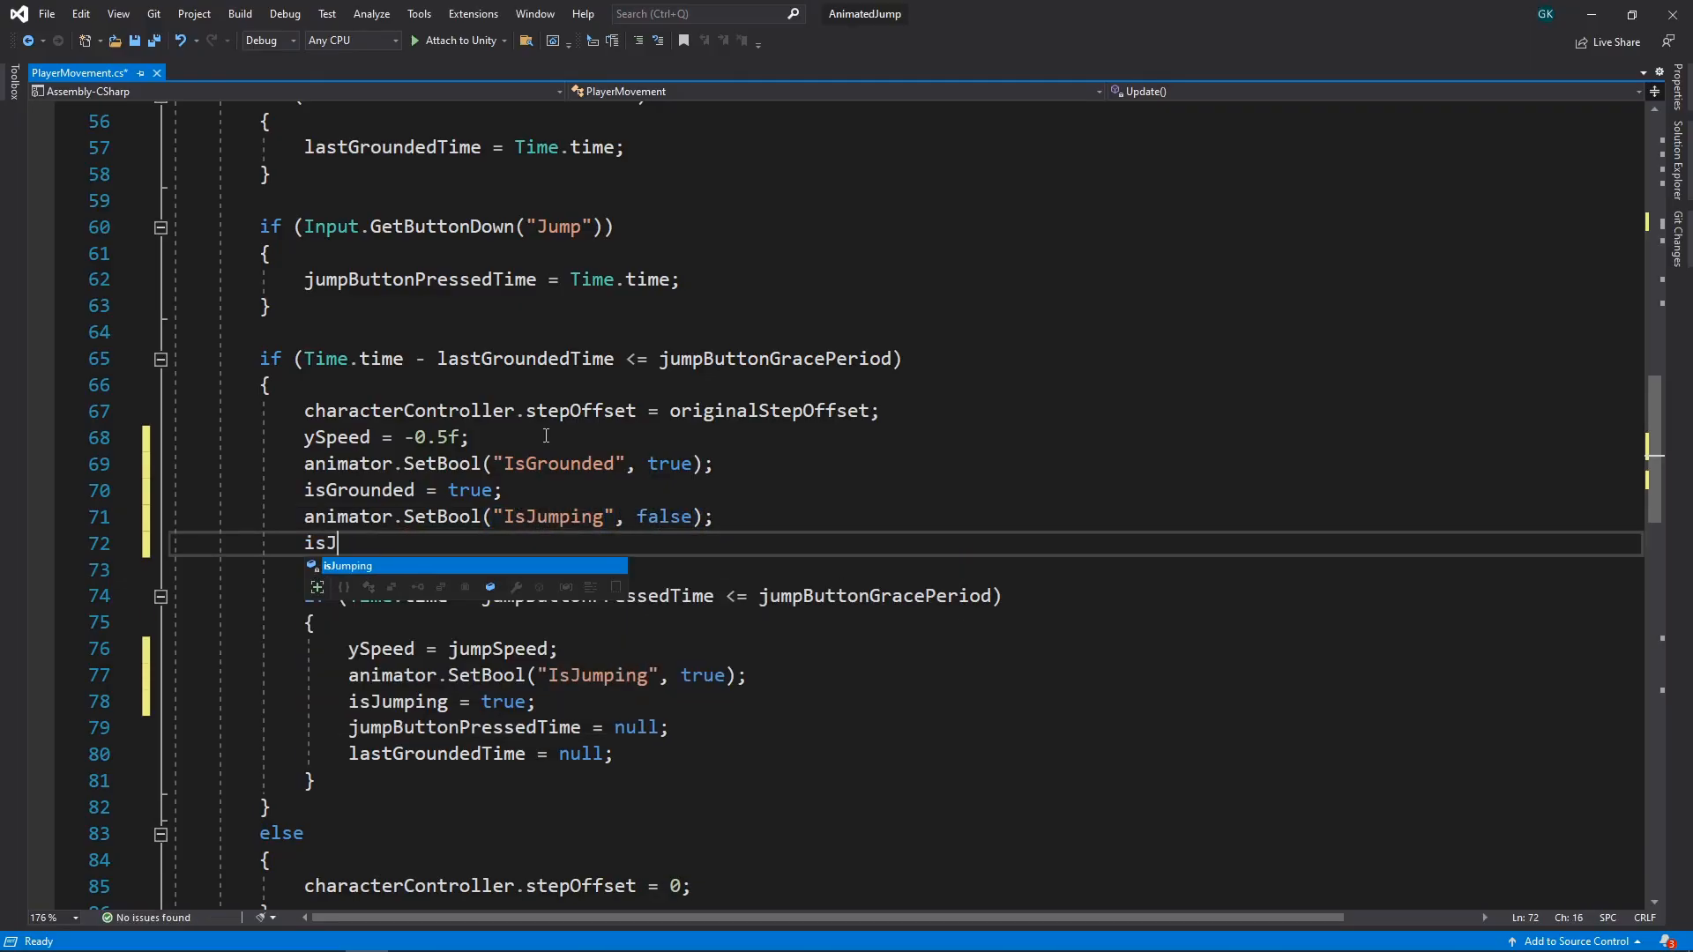
pyautogui.write('umping = false;')
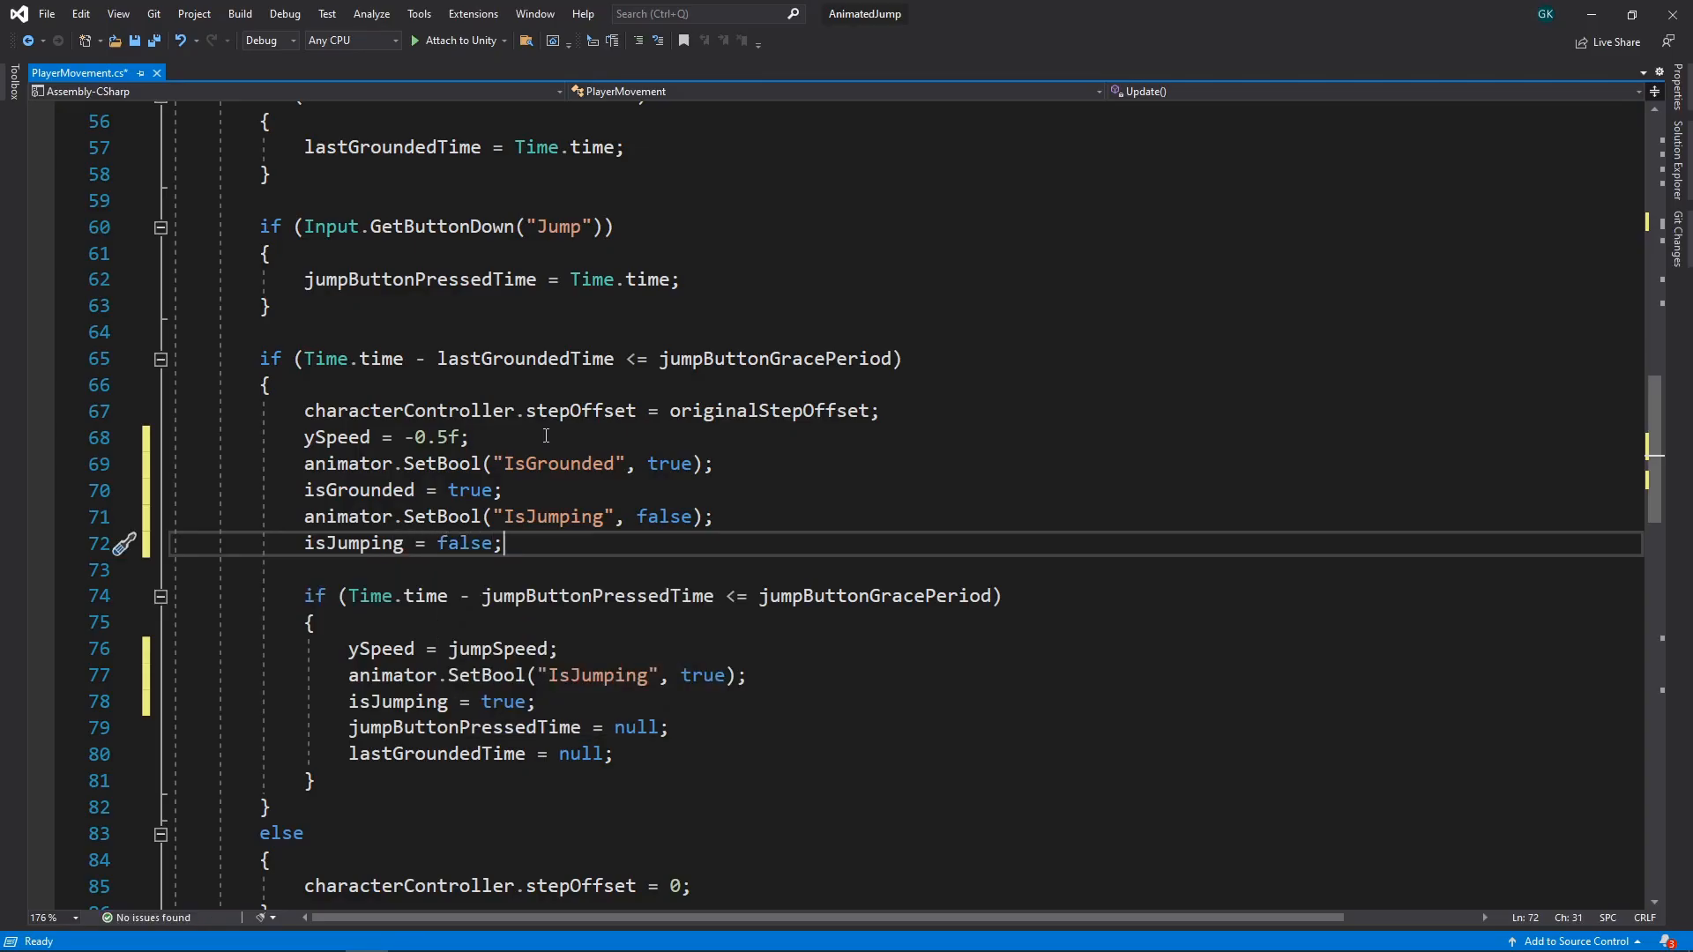
# - Add animator.SetBool("IsFalling", false); below isJumping = false; in the grounded block
pyautogui.press('Return')
pyautogui.write('animator.Se')
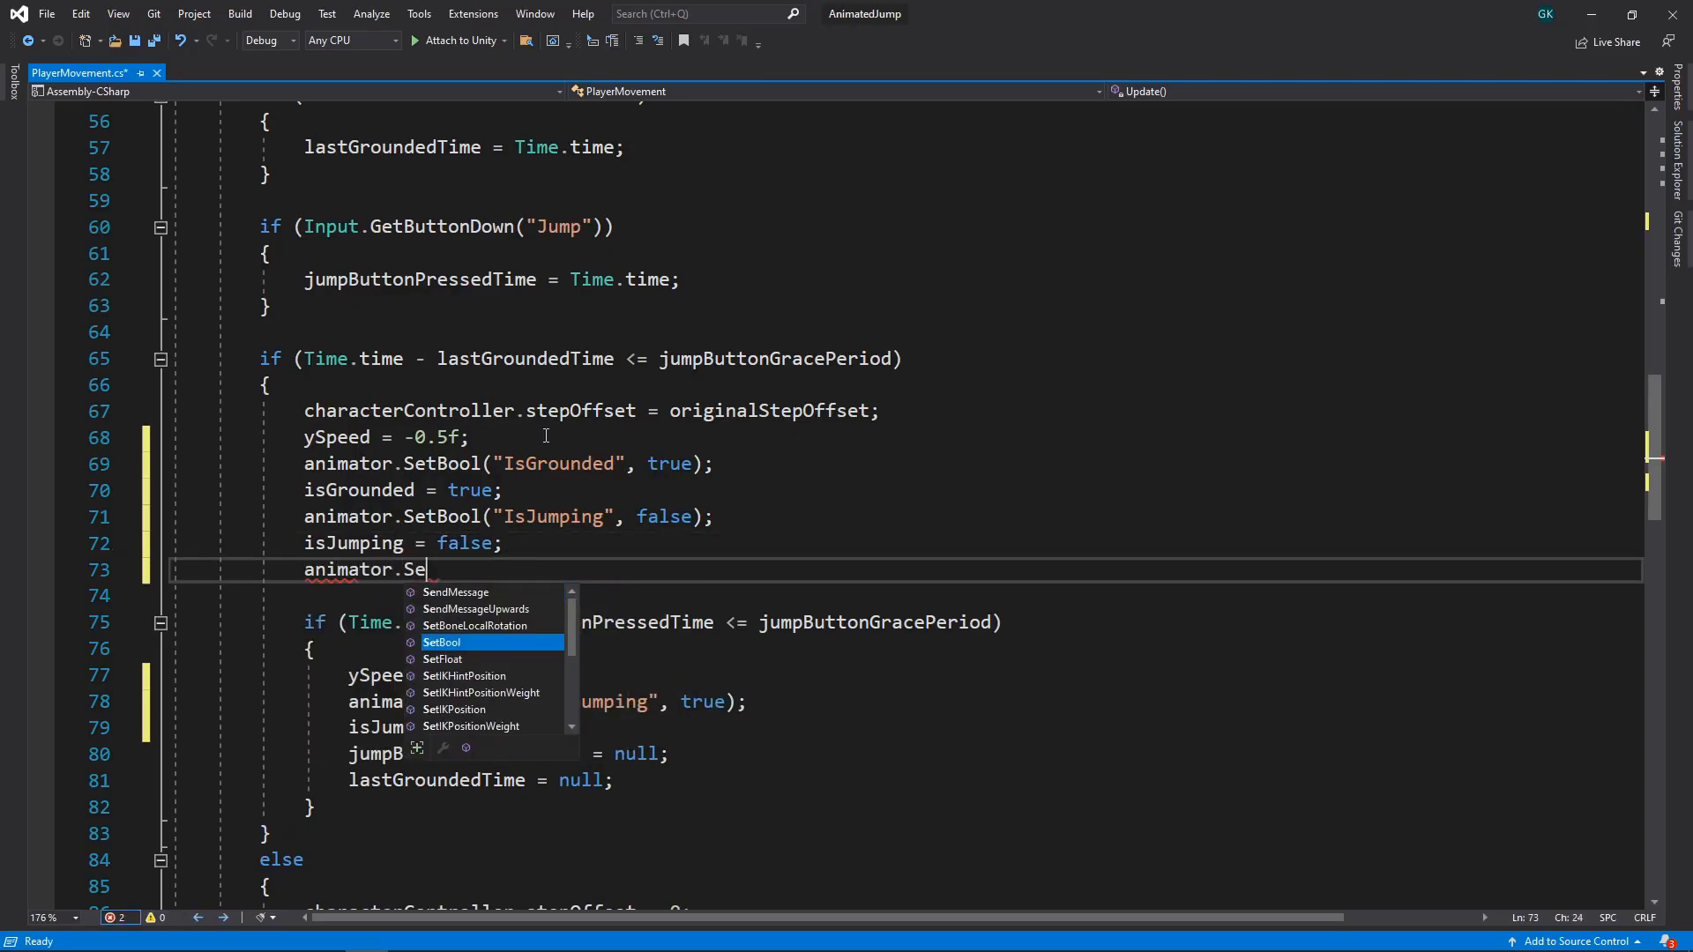
pyautogui.write('tBool("IsFalling')
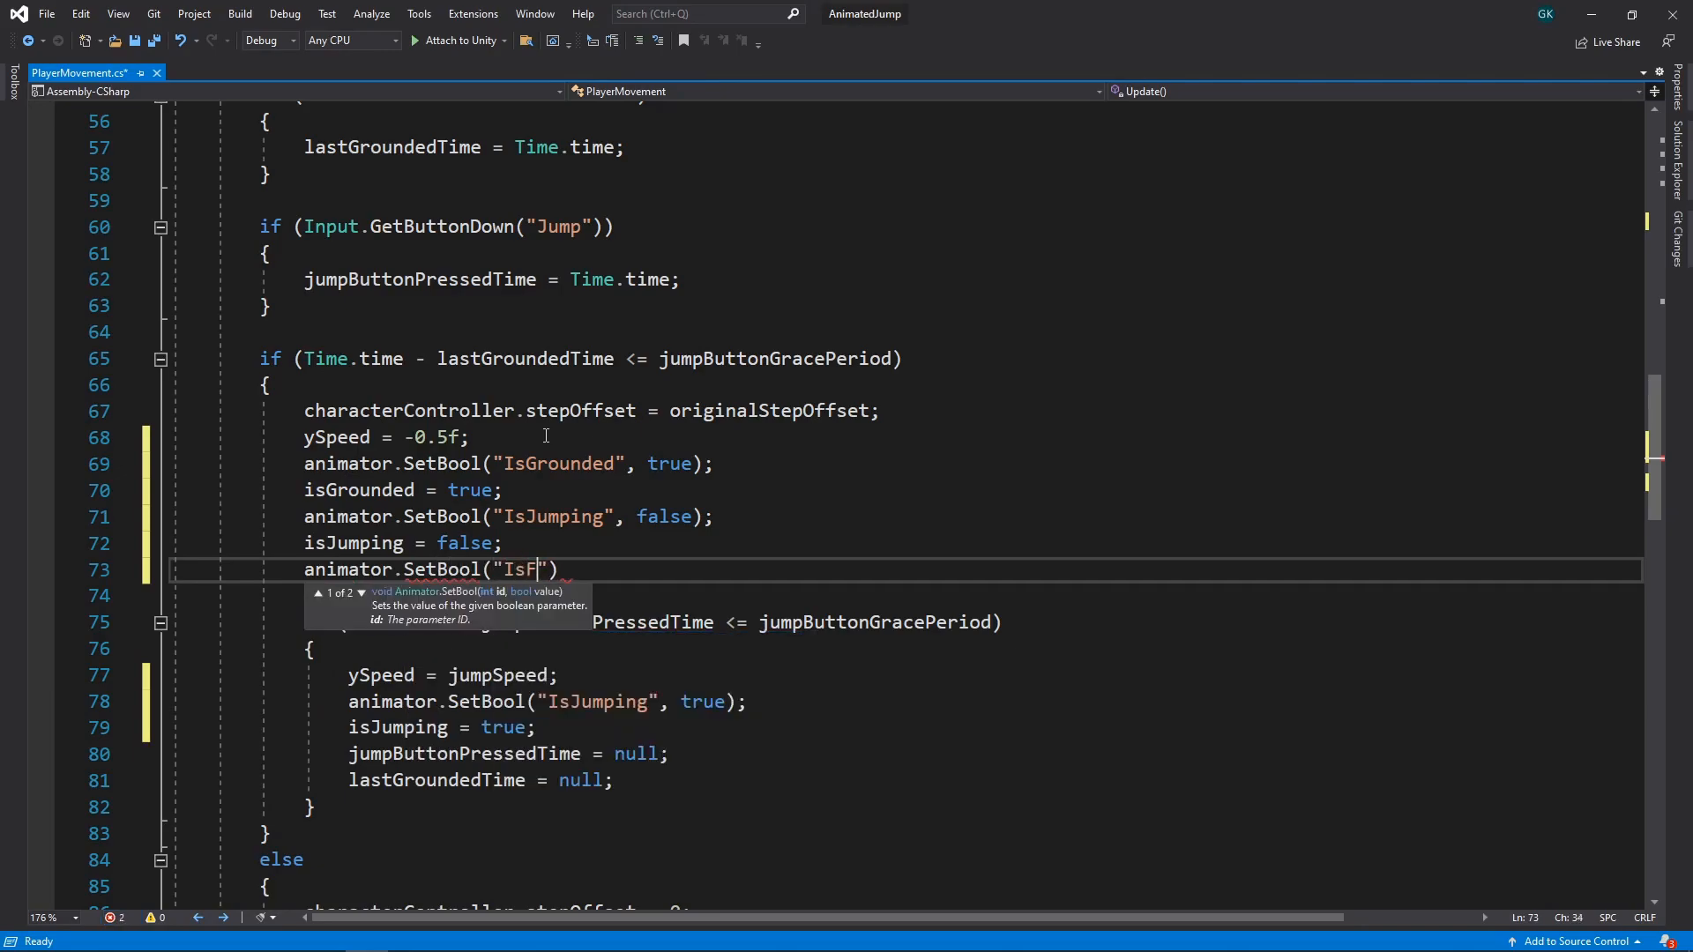
pyautogui.write('", false')
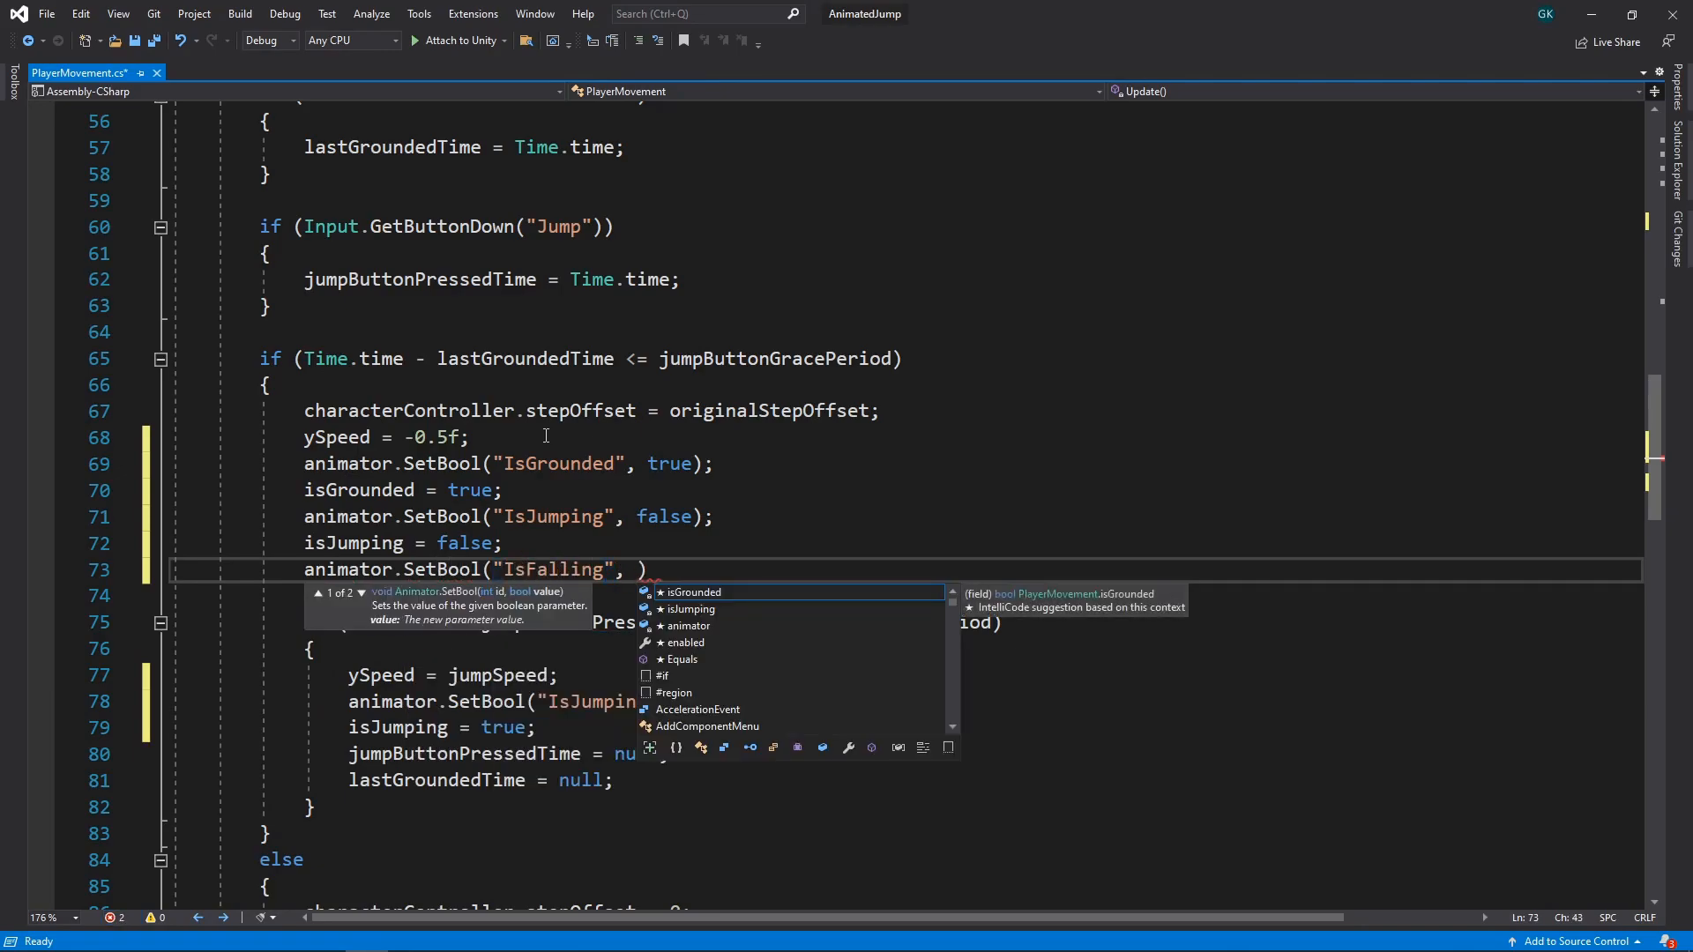
pyautogui.write(');')
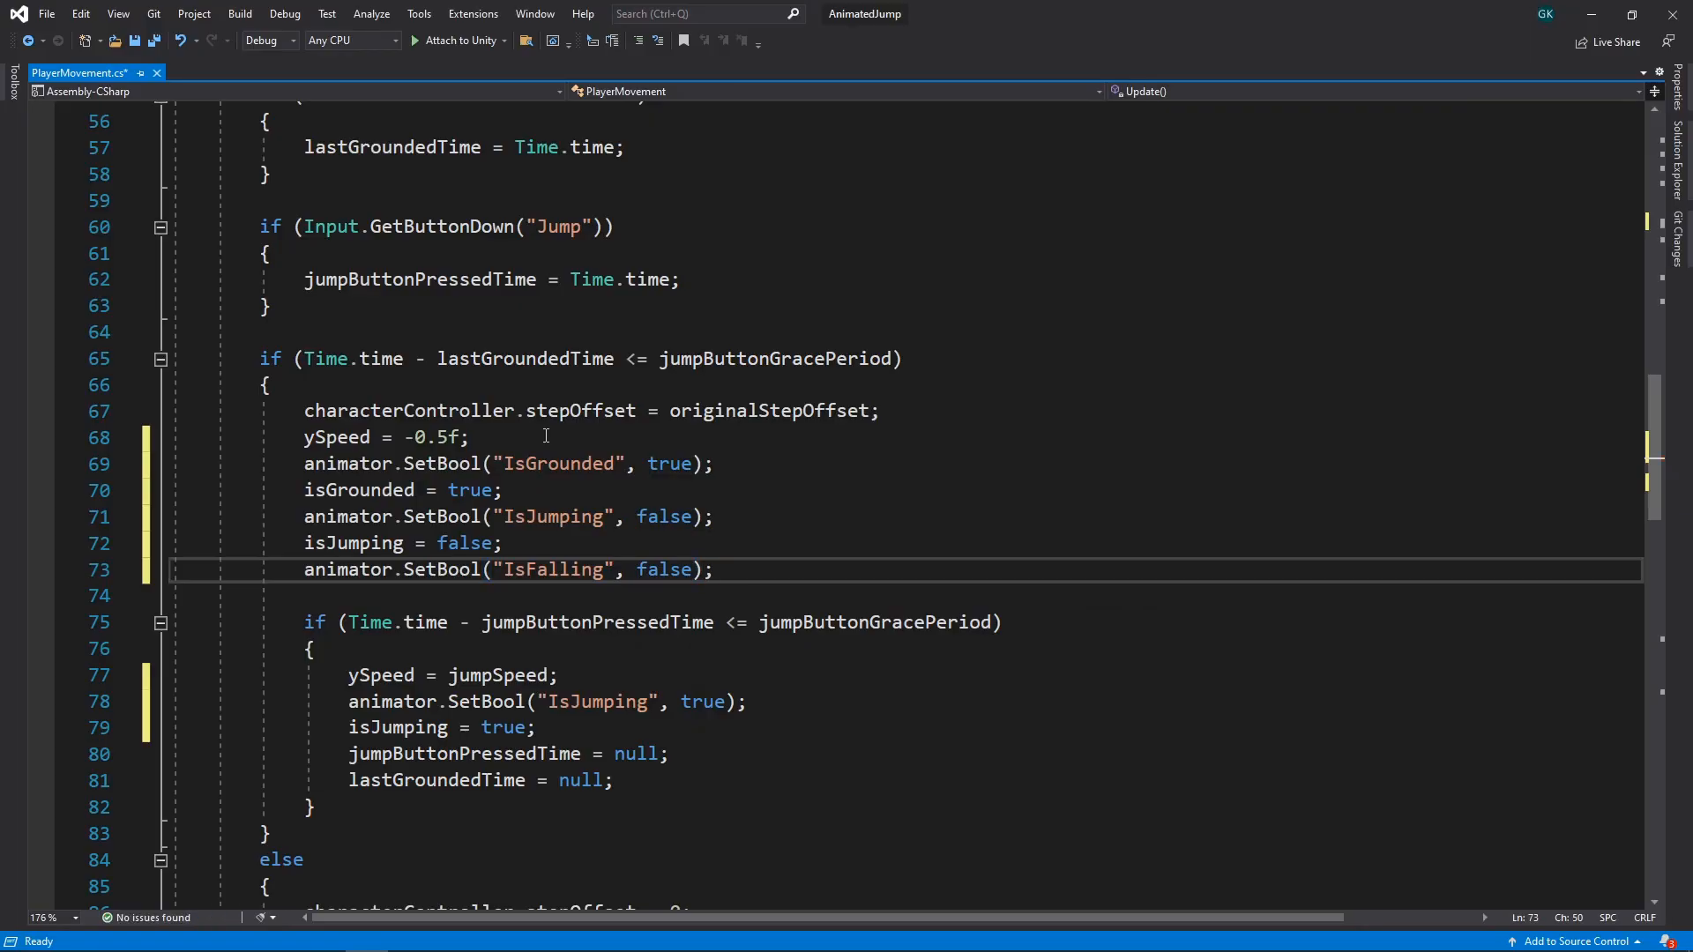
# - In the else block after characterController.stepOffset = 0;, add animator.SetBool("IsGrounded", false); and isGrounded = false;
pyautogui.scroll(-4, 546, 436)
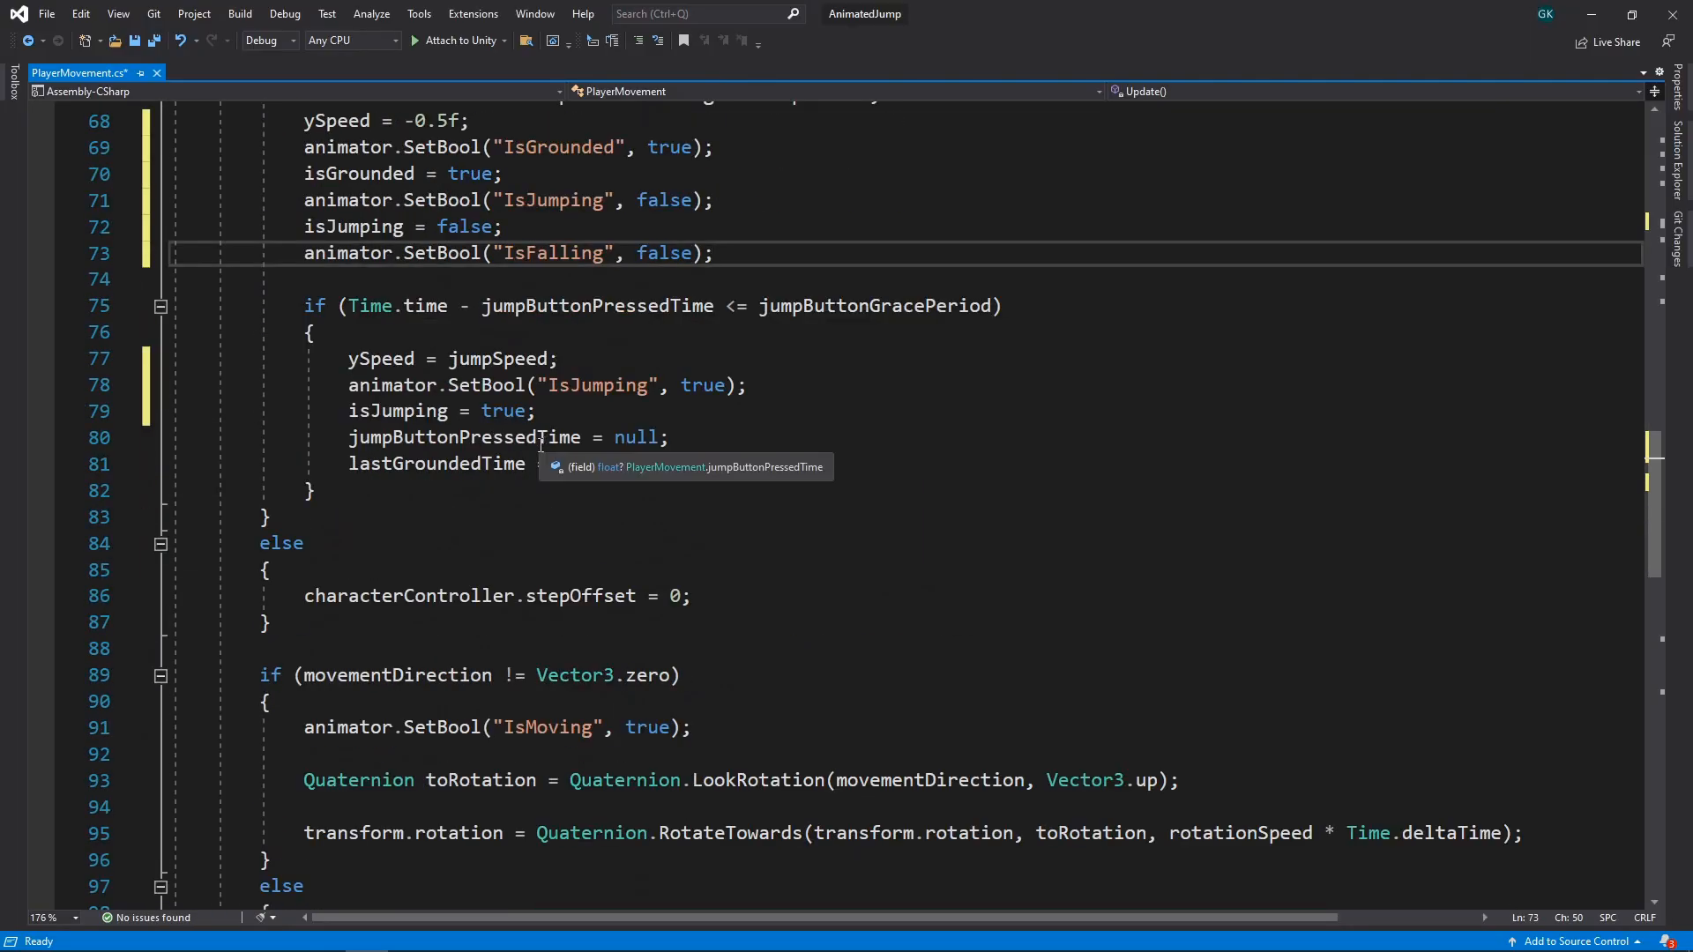
pyautogui.click(708, 597)
pyautogui.press('Return')
pyautogui.write('an')
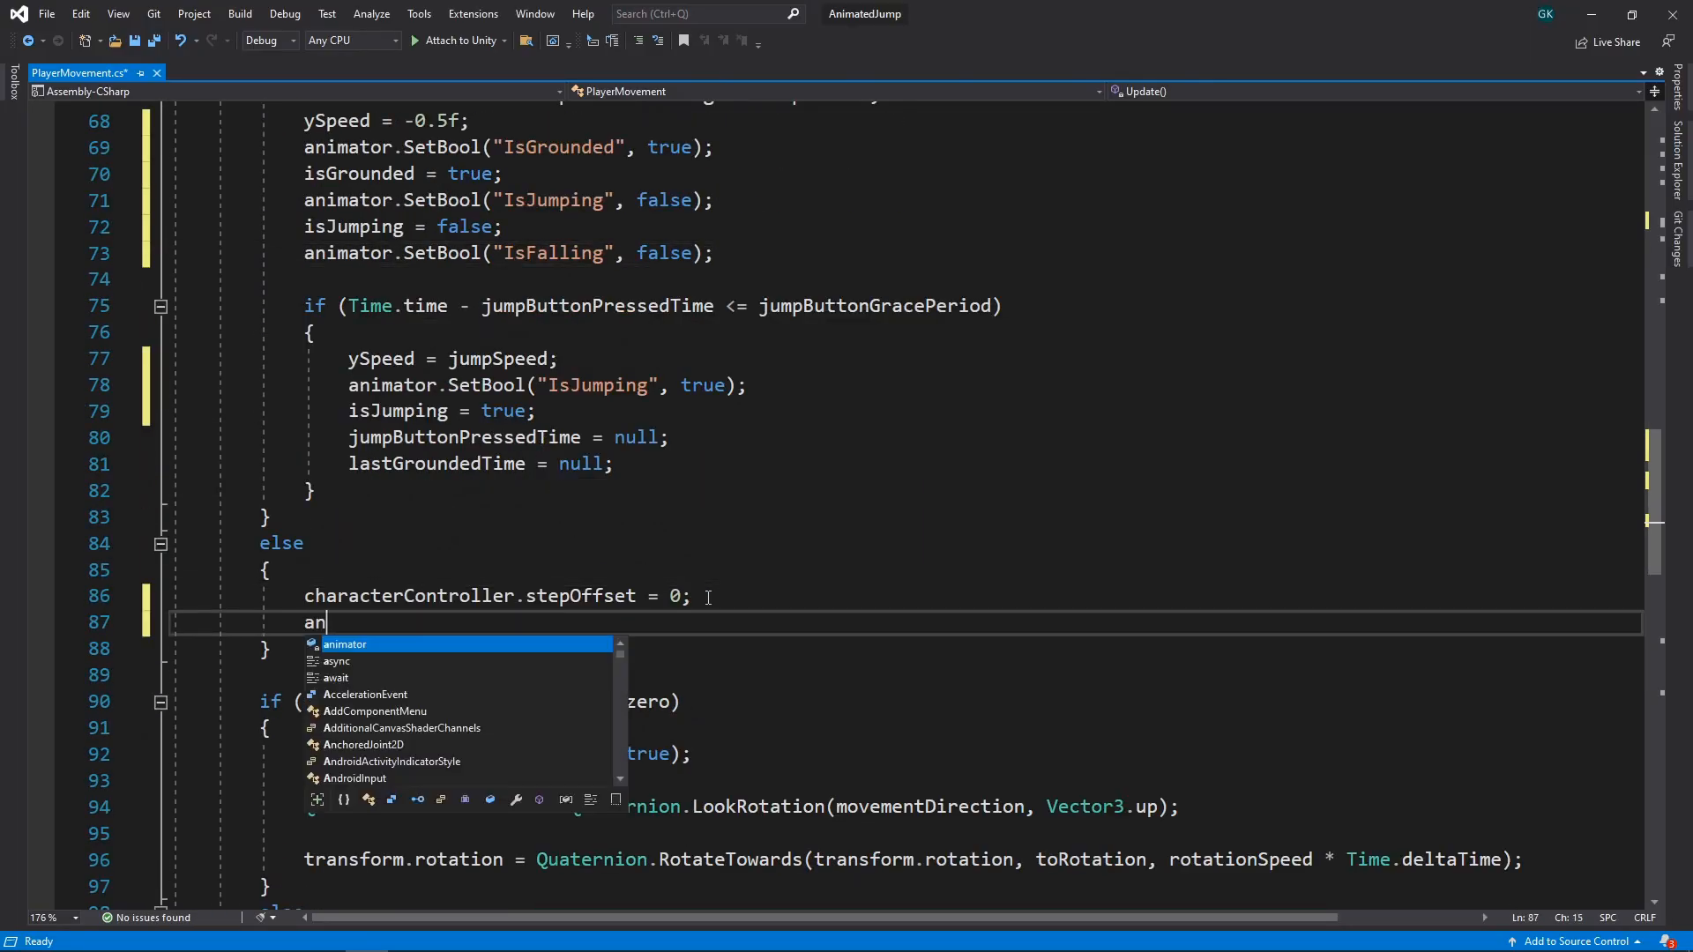
pyautogui.write('imator.SetB')
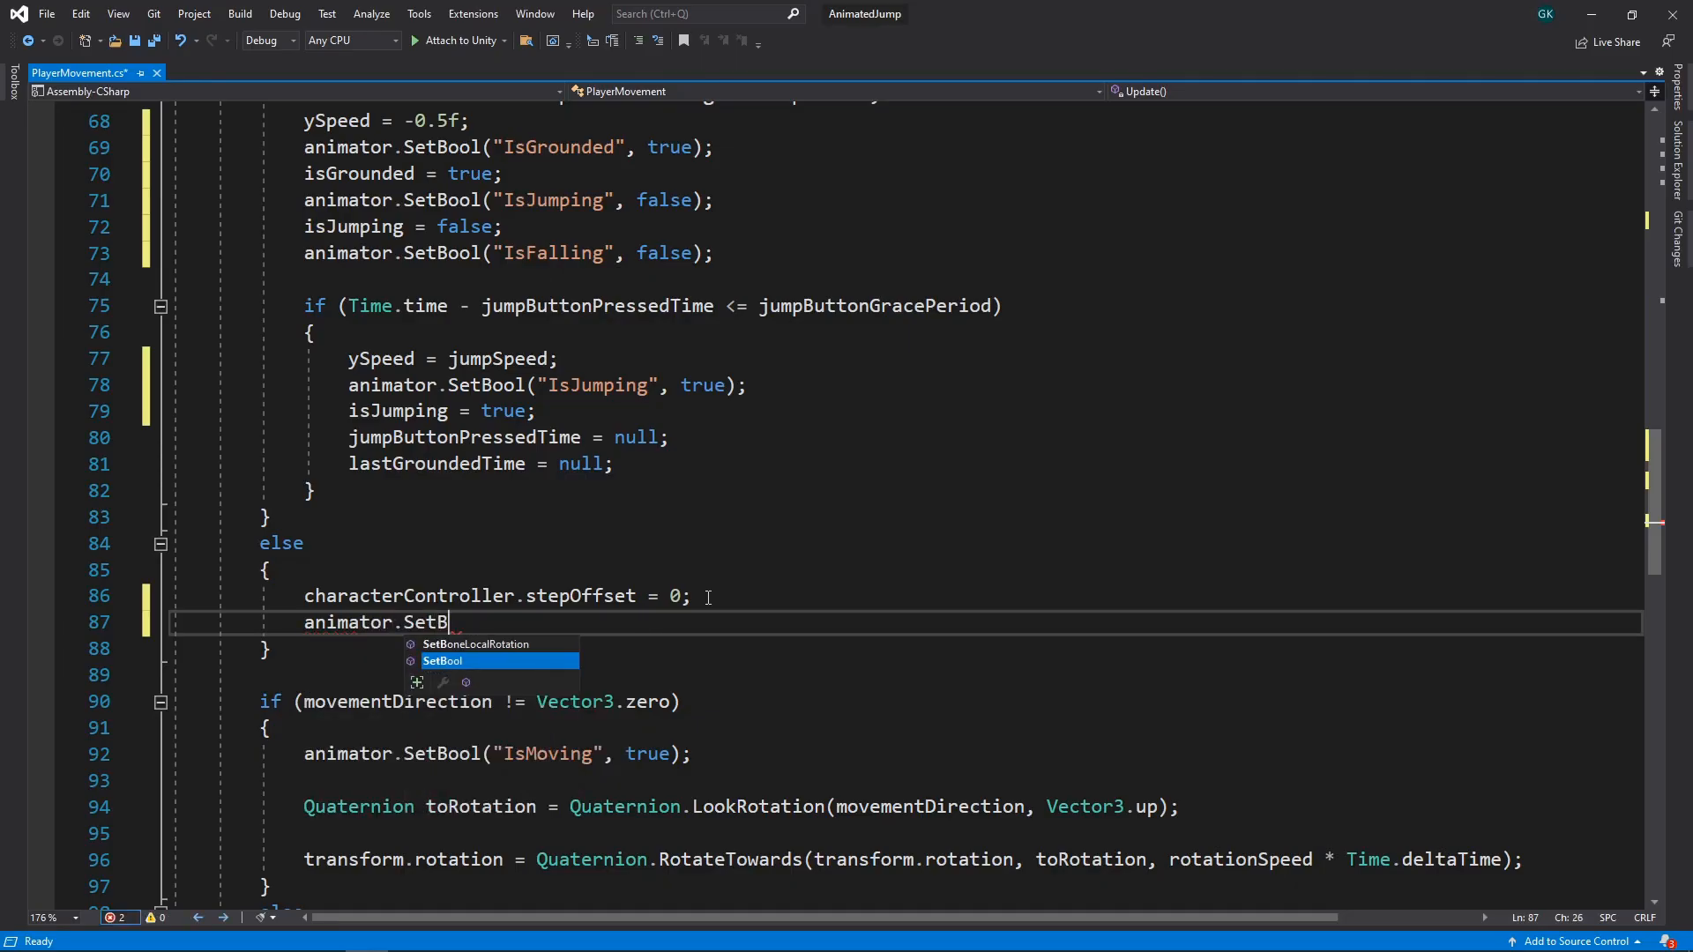
pyautogui.write('ool("IsGrounded')
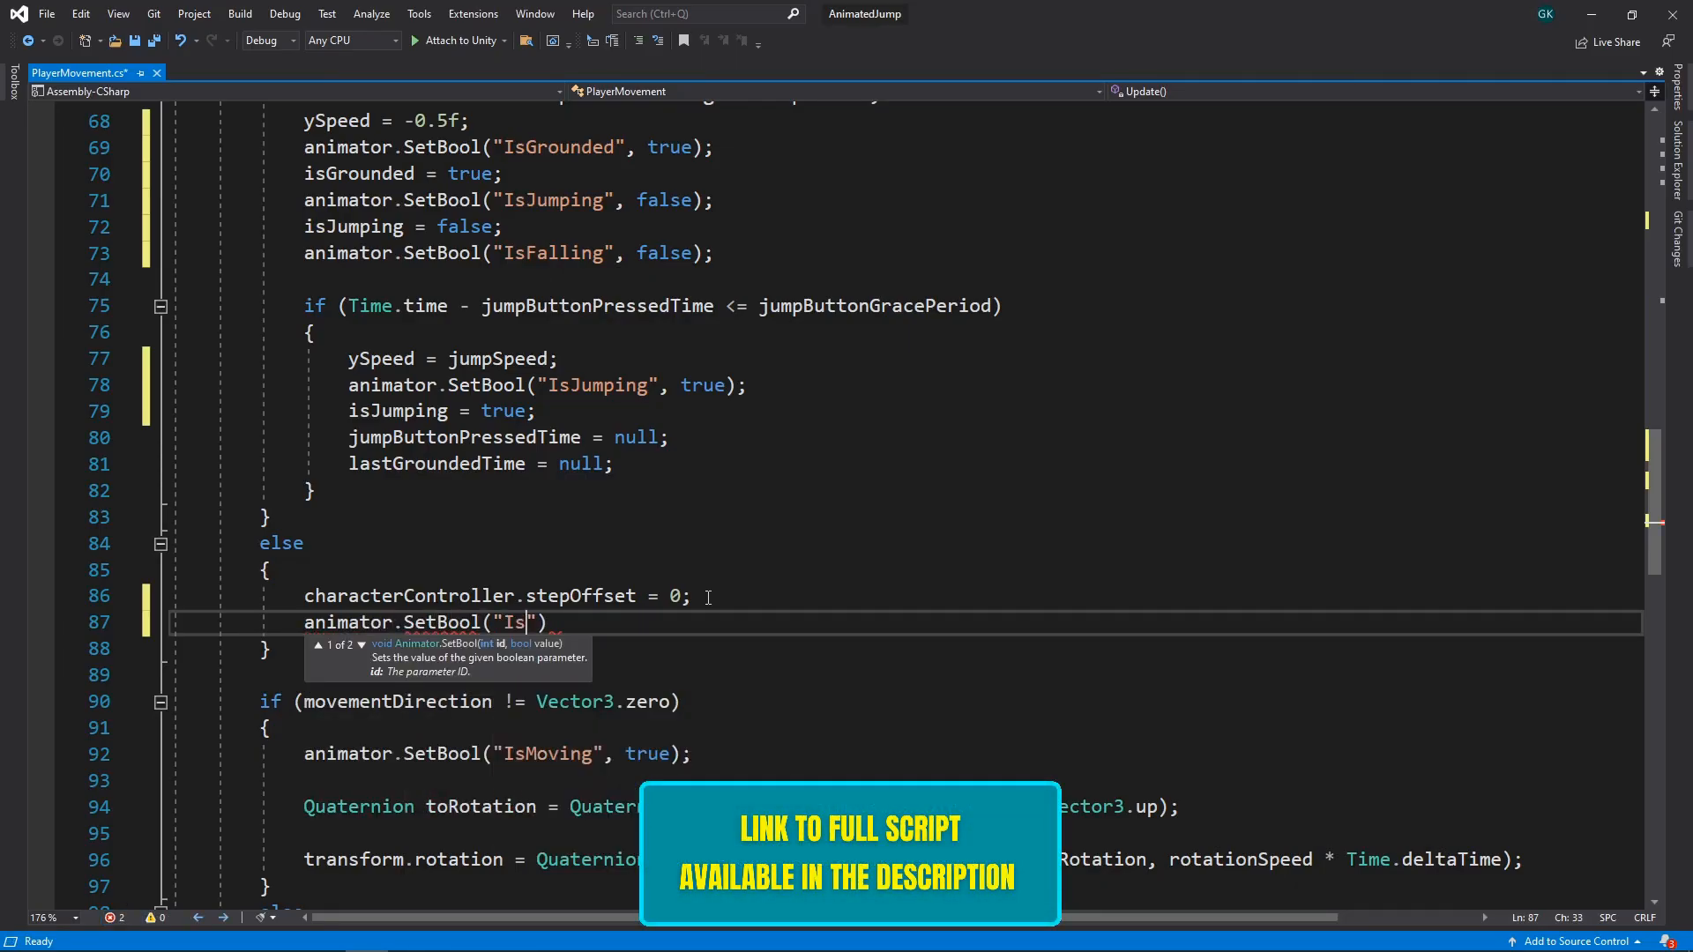
pyautogui.write('", false);')
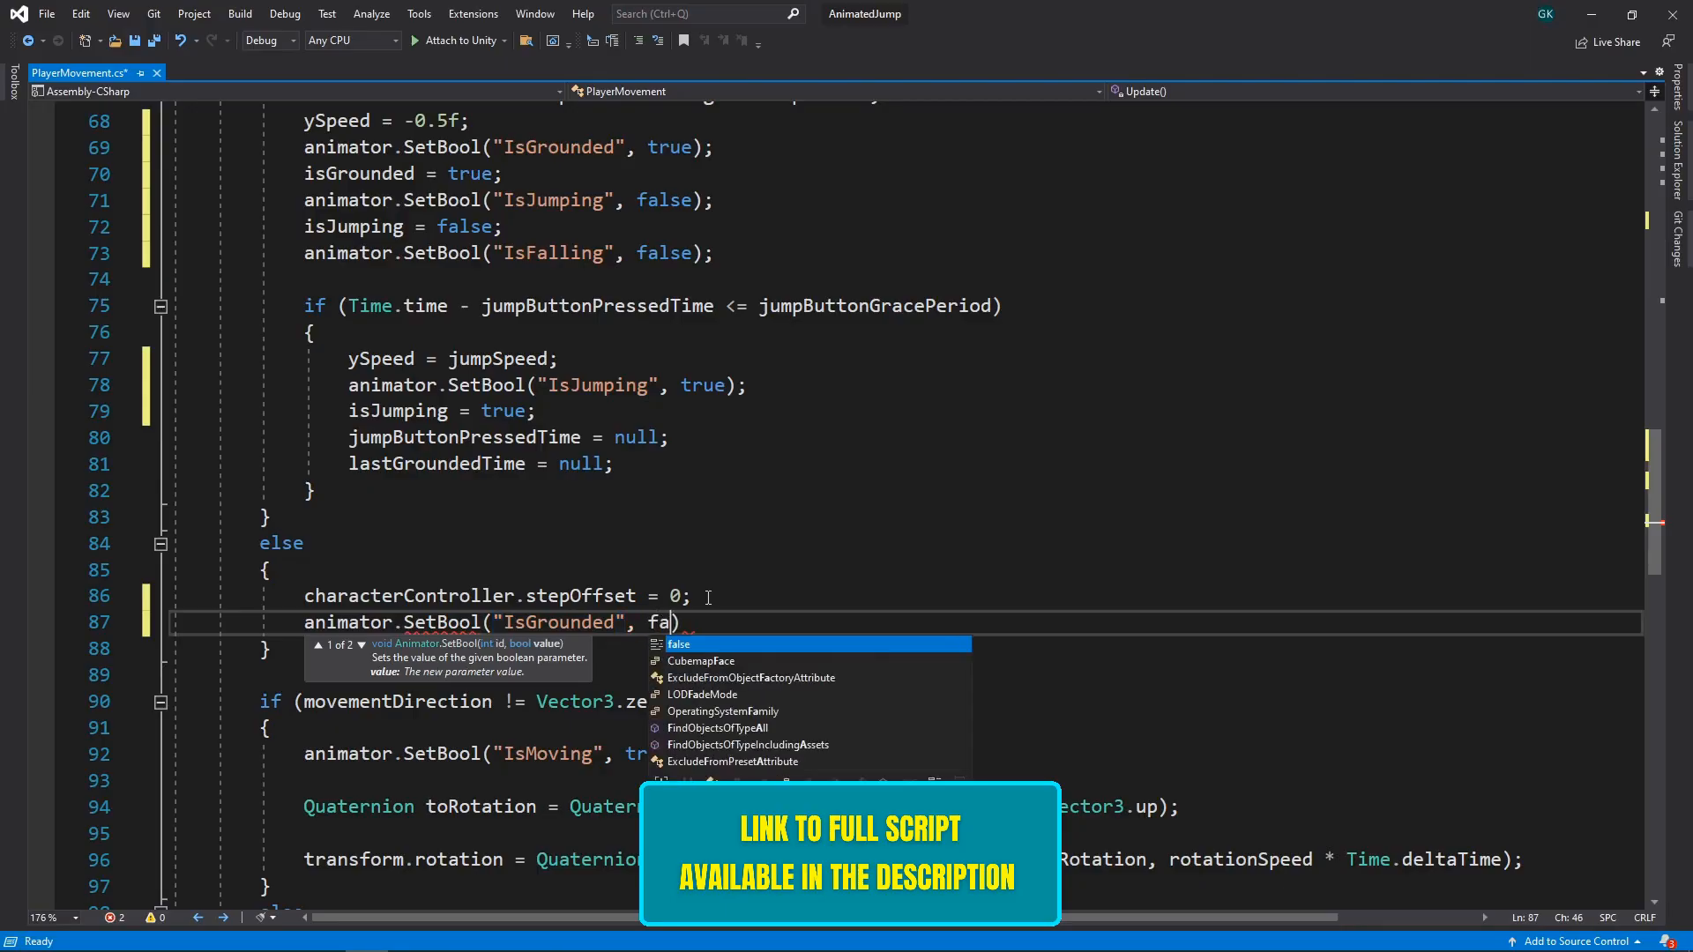
pyautogui.press('Return')
pyautogui.write('isGrou')
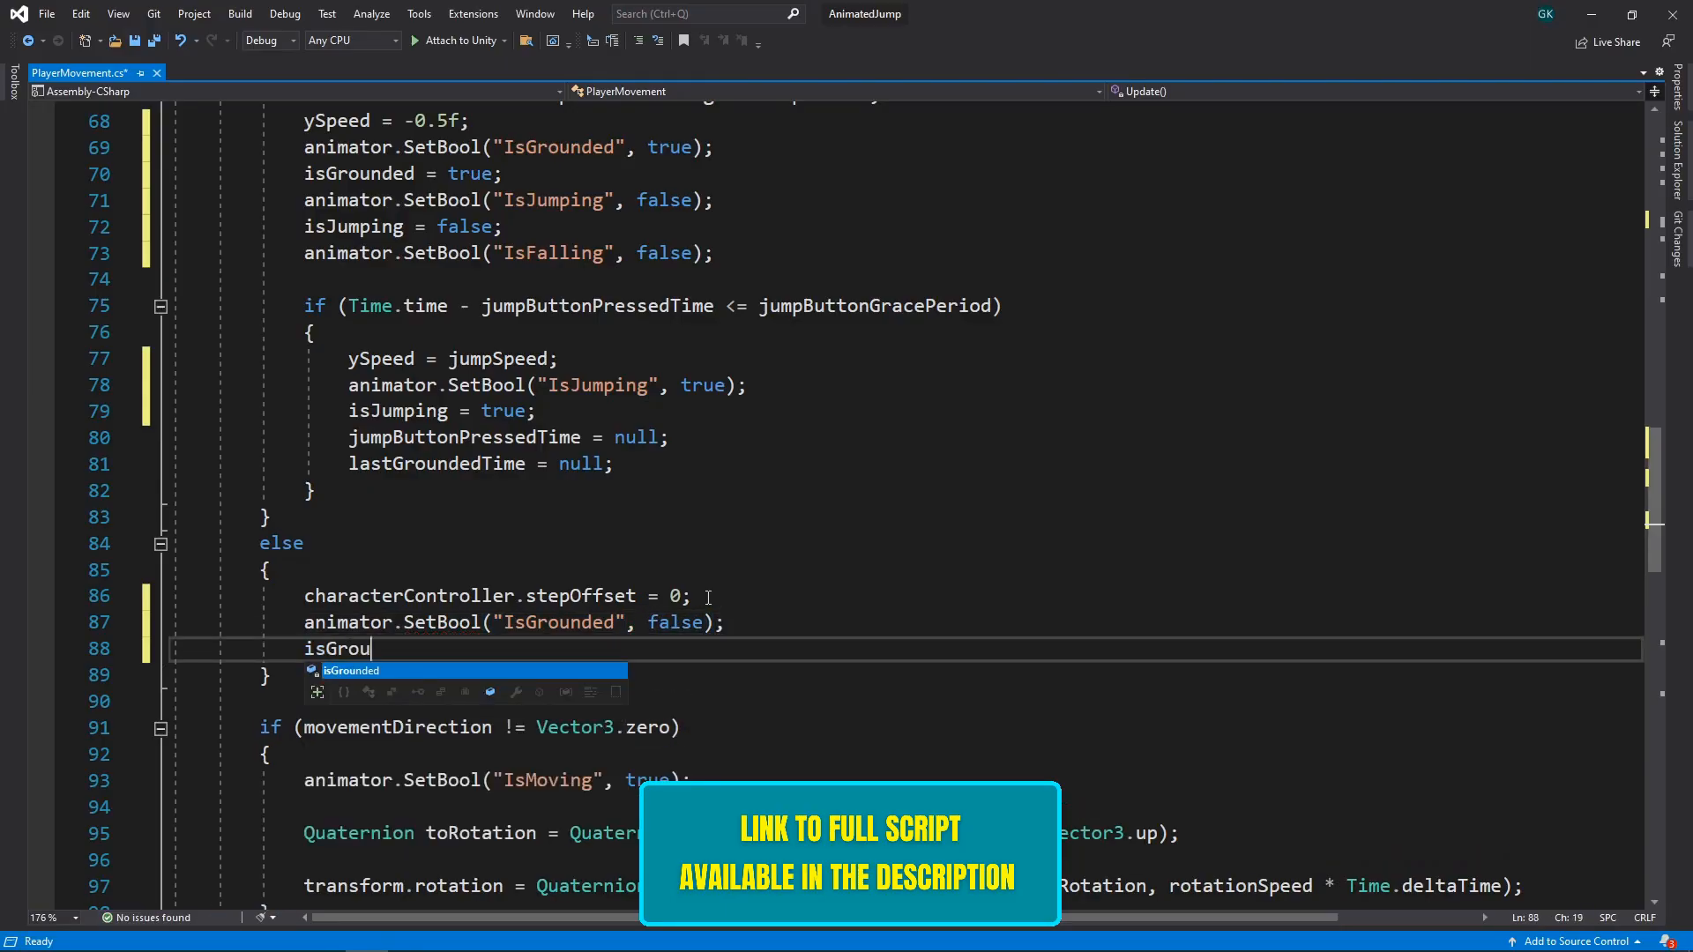
pyautogui.write('nded = false;')
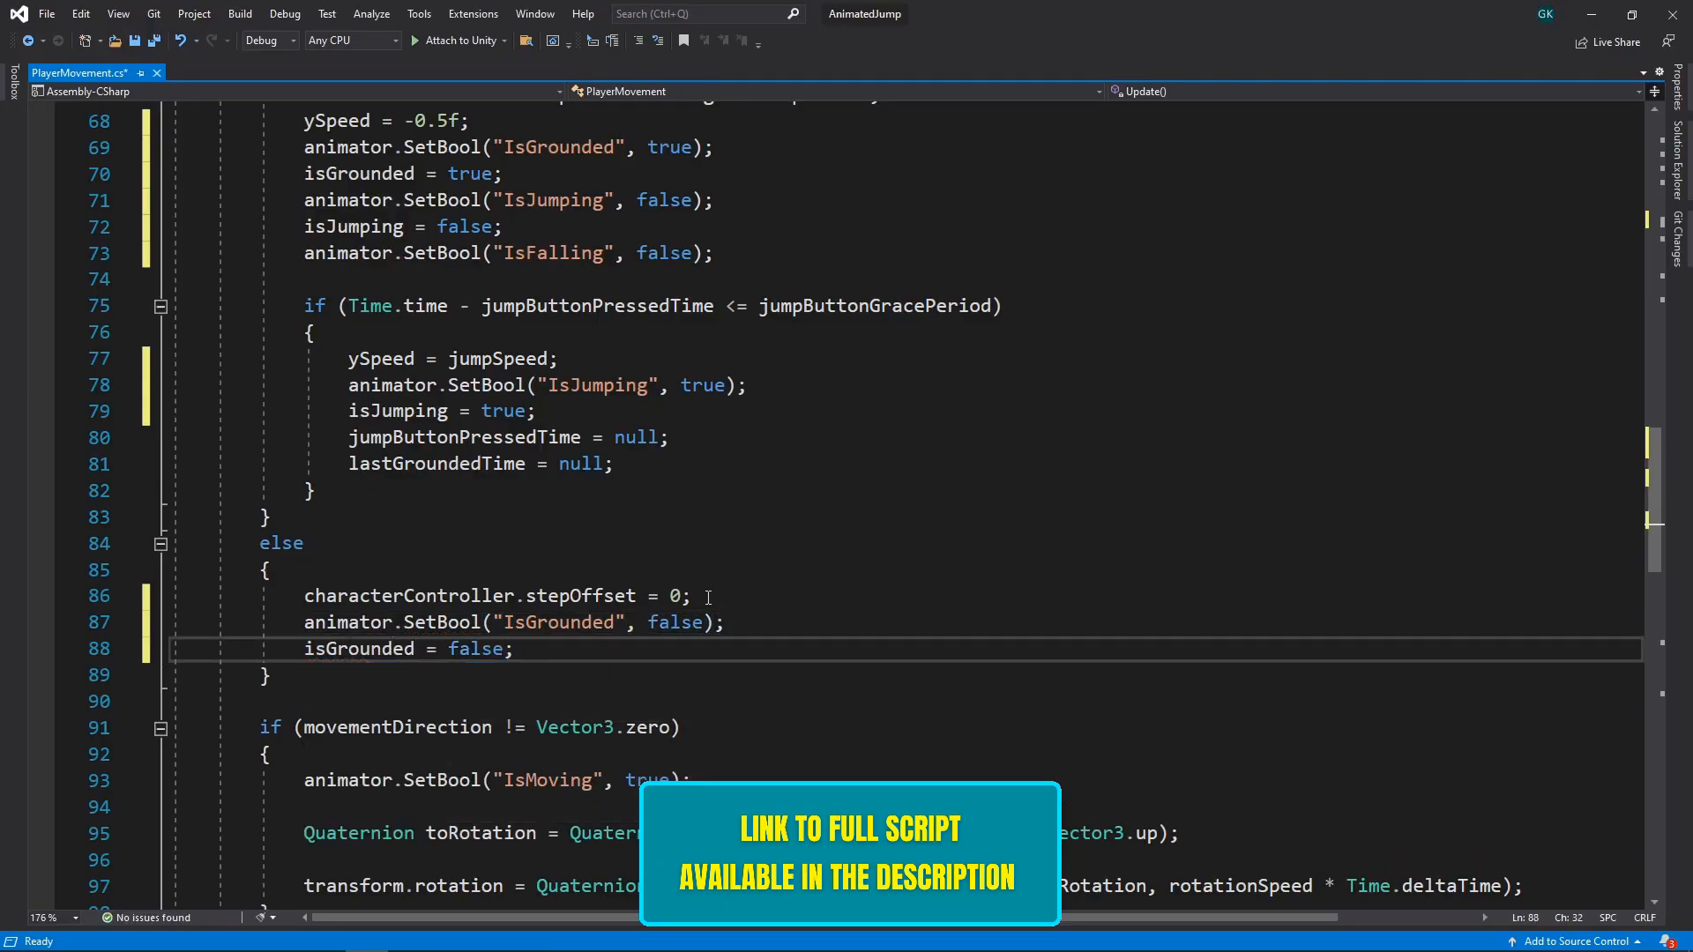
# - Add a braced if ((isJumping && ySpeed < 0) || ySpeed < -2) block below isGrounded = false;, separated by a blank line
pyautogui.press('Return')
pyautogui.press('Return')
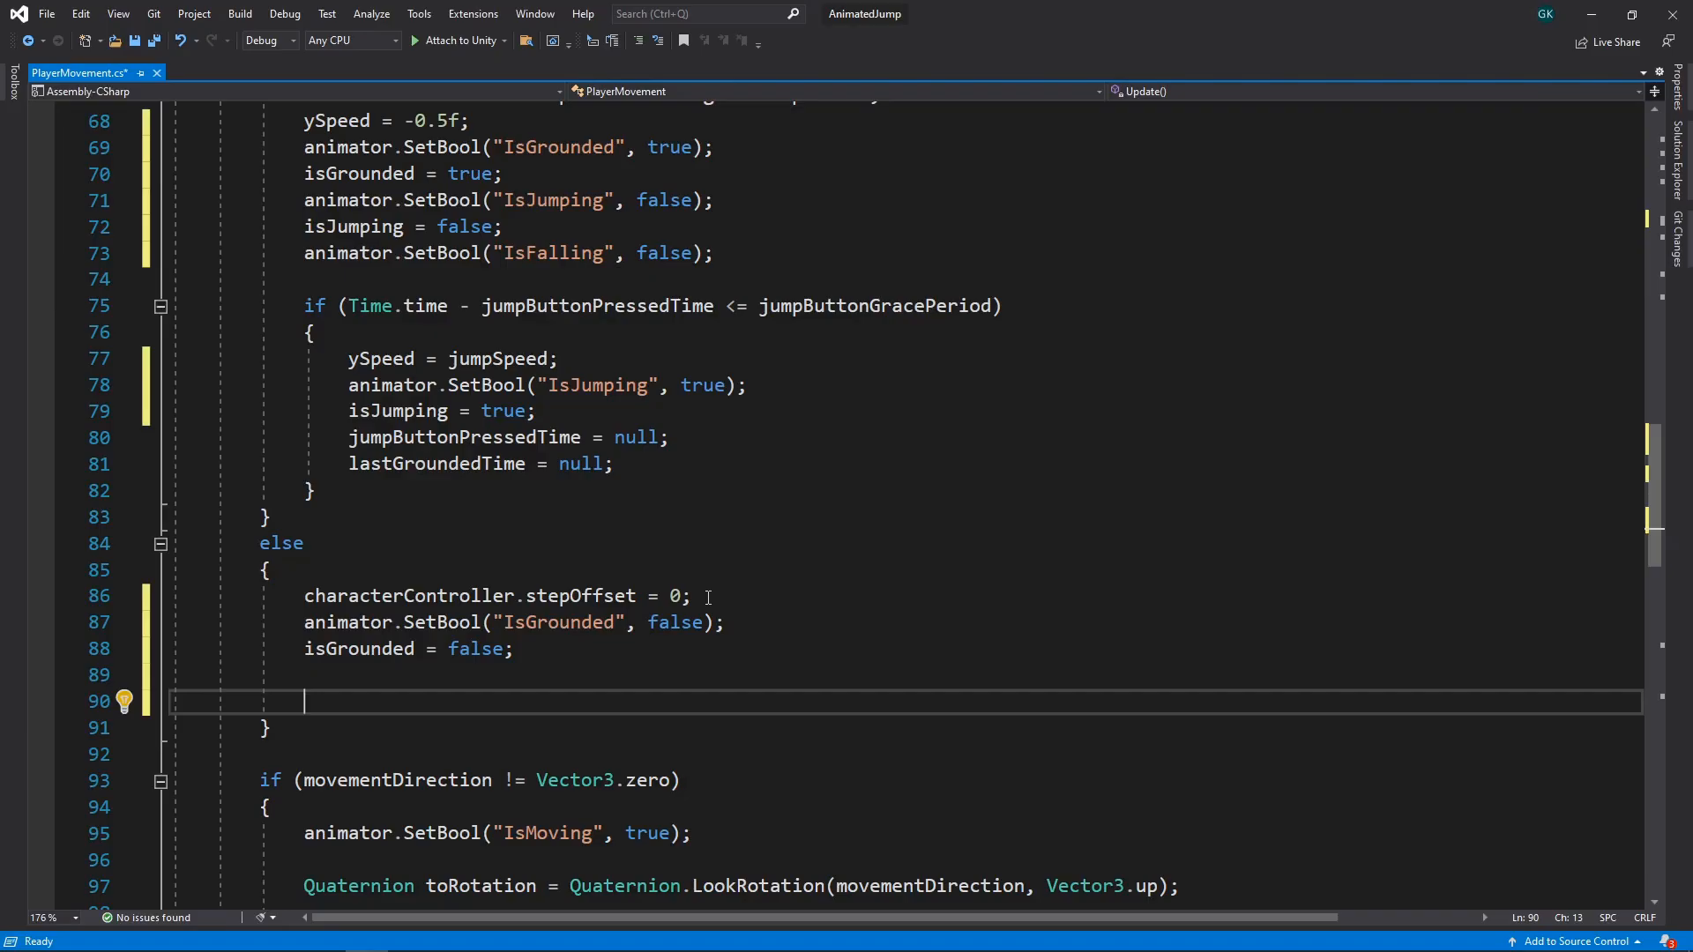
pyautogui.write('if ((isJumping && ySpeed < 0)')
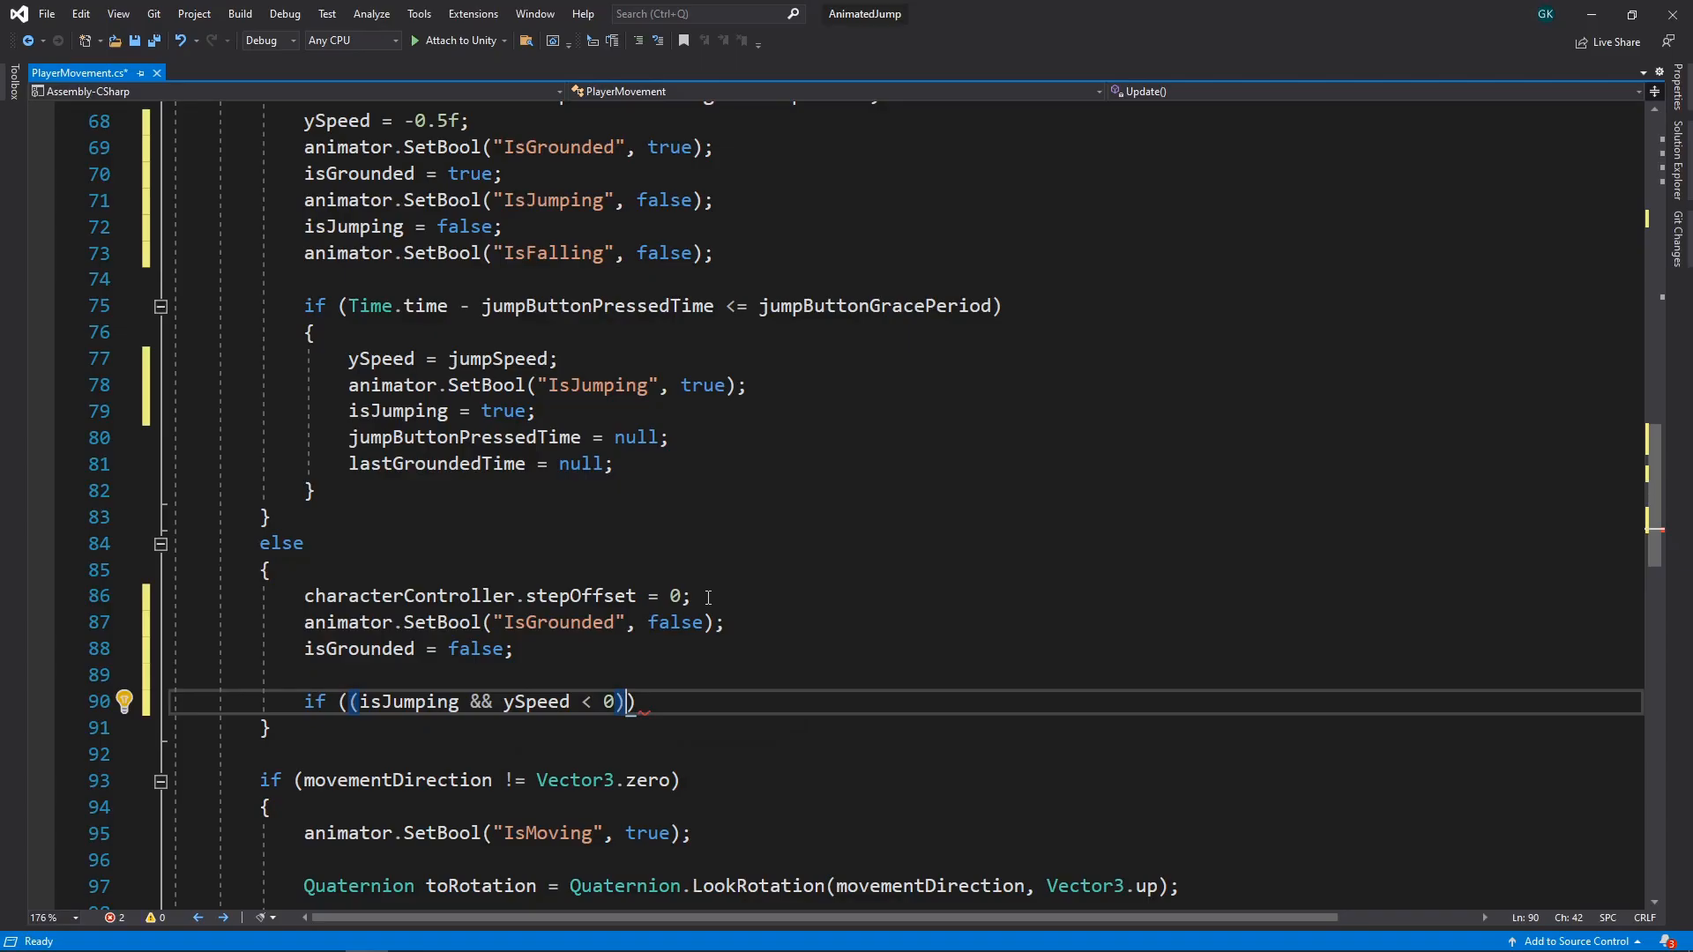
pyautogui.write('|| ySpeed < -2)')
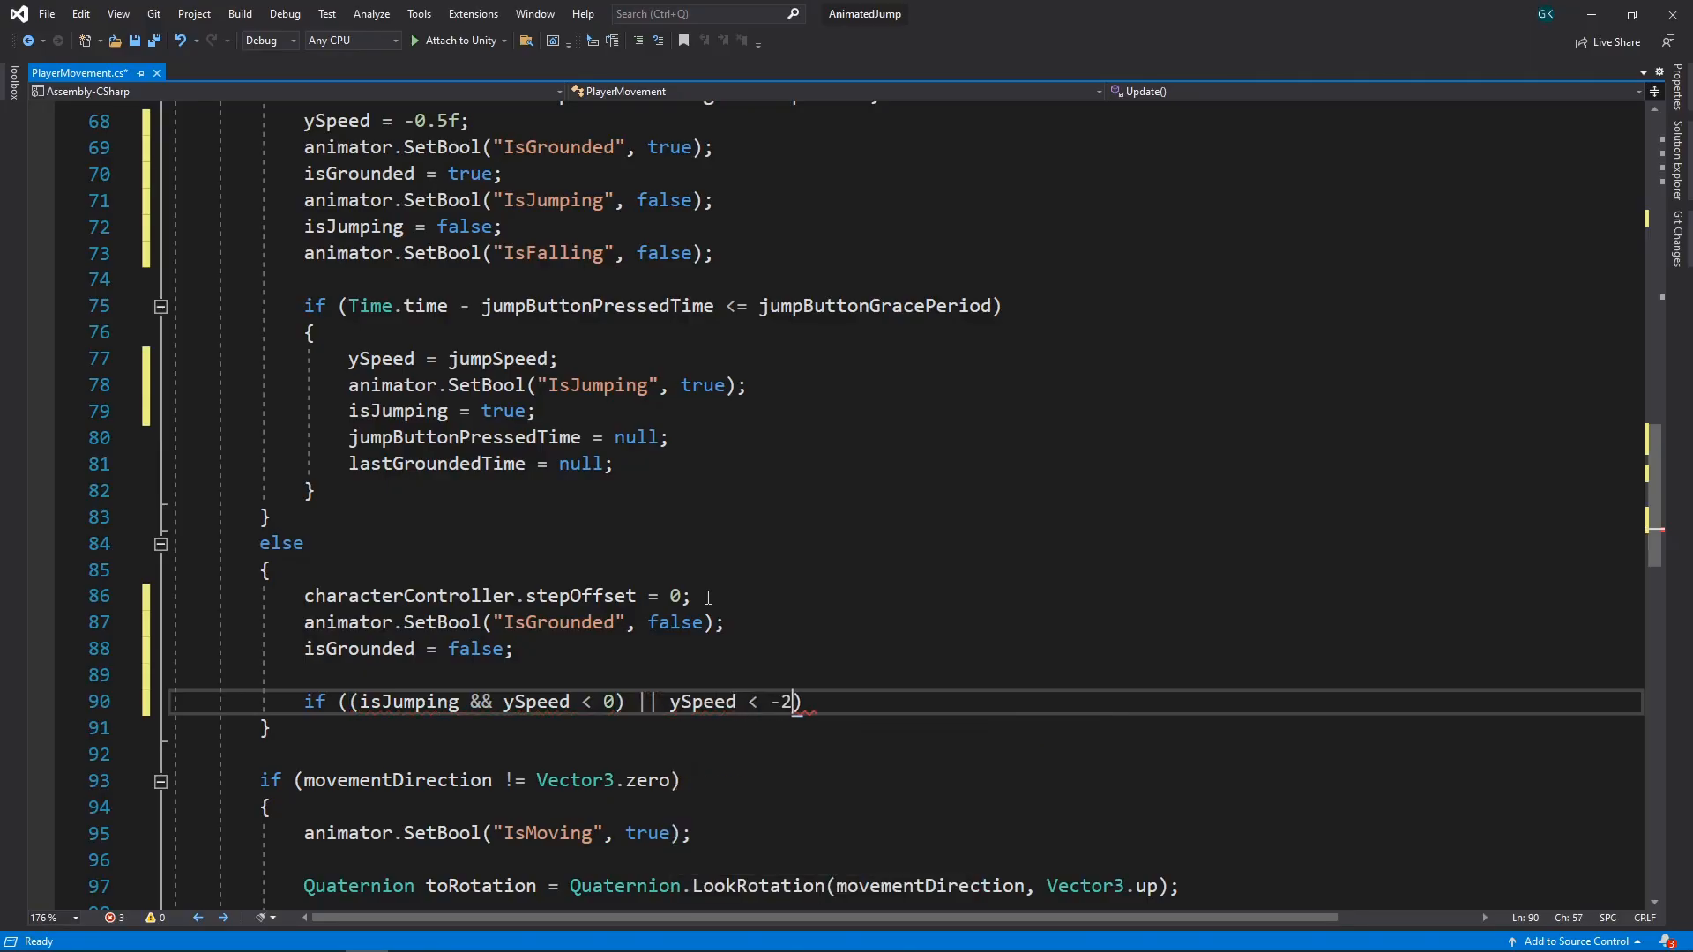
pyautogui.press('Return')
pyautogui.write('{')
pyautogui.press('Return')
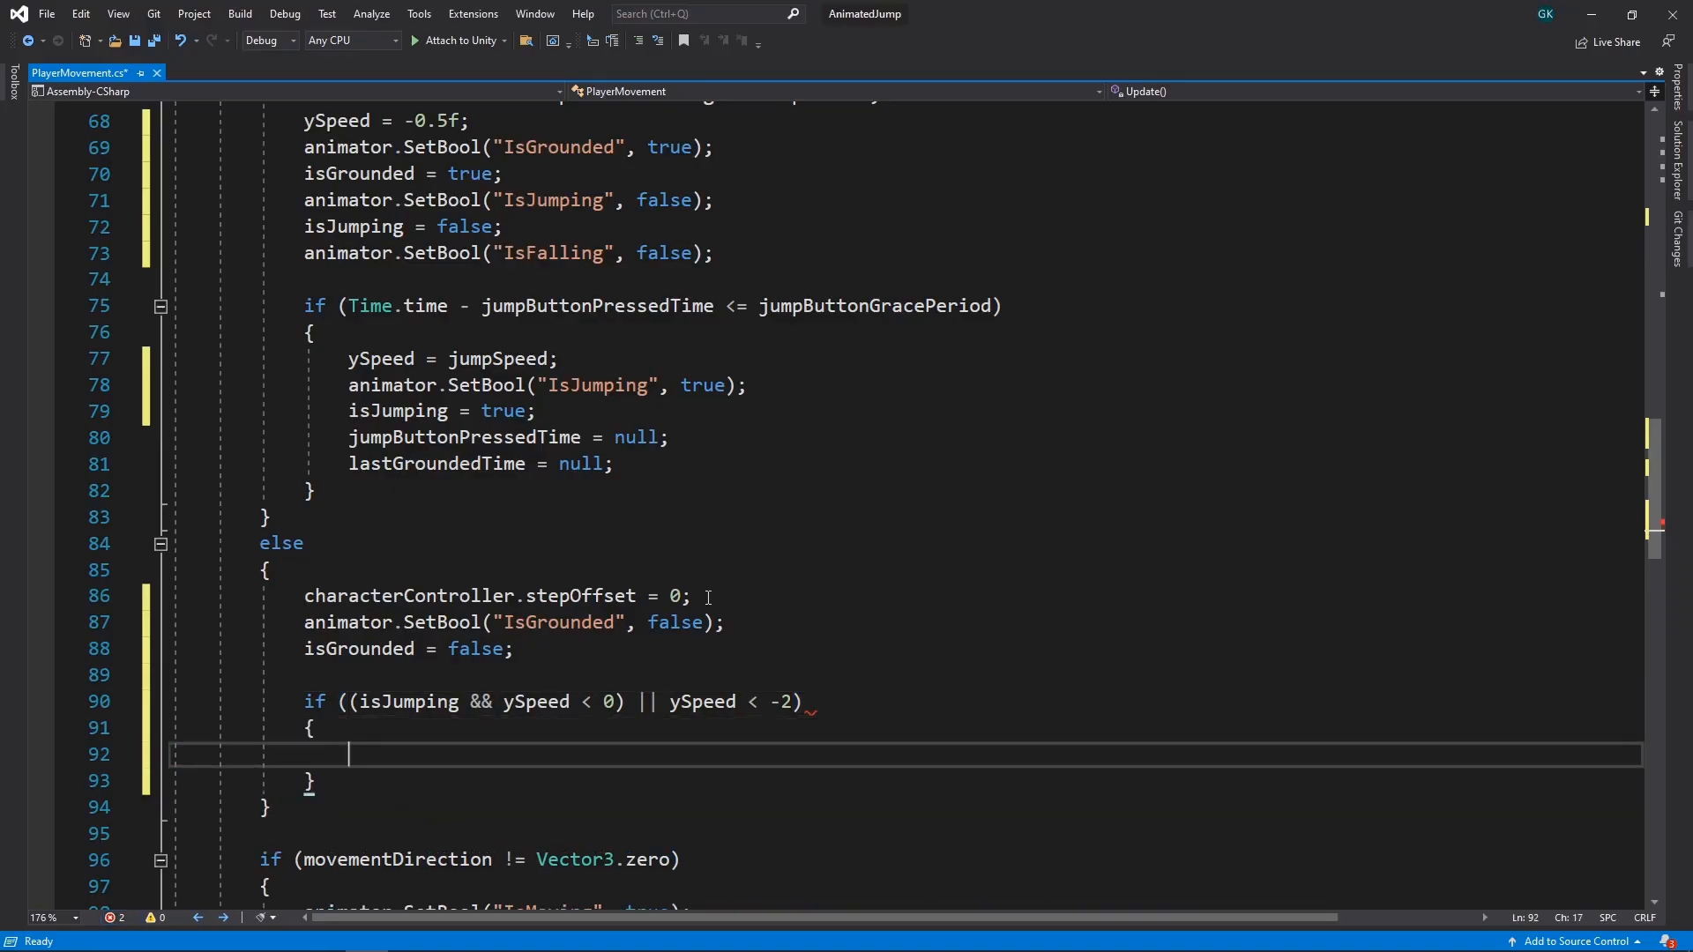
# - Put animator.SetBool("IsFalling", true); inside the new falling check and save the PlayerMovement script
pyautogui.write('animator.')
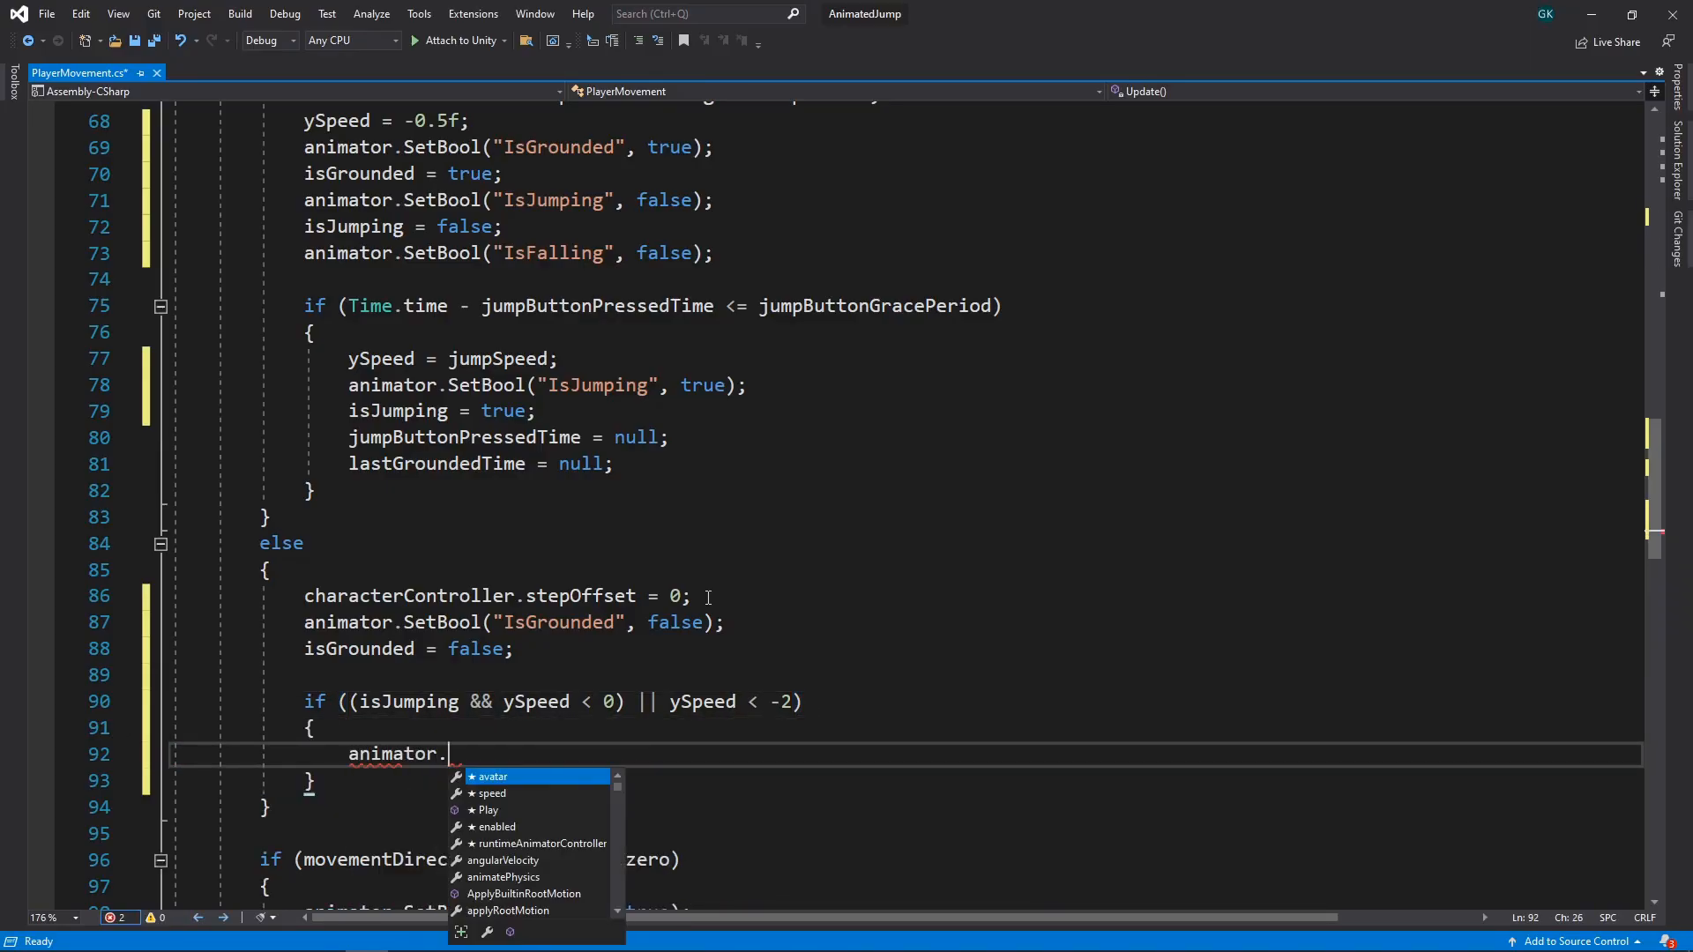
pyautogui.write('SetBool("IsFalling"')
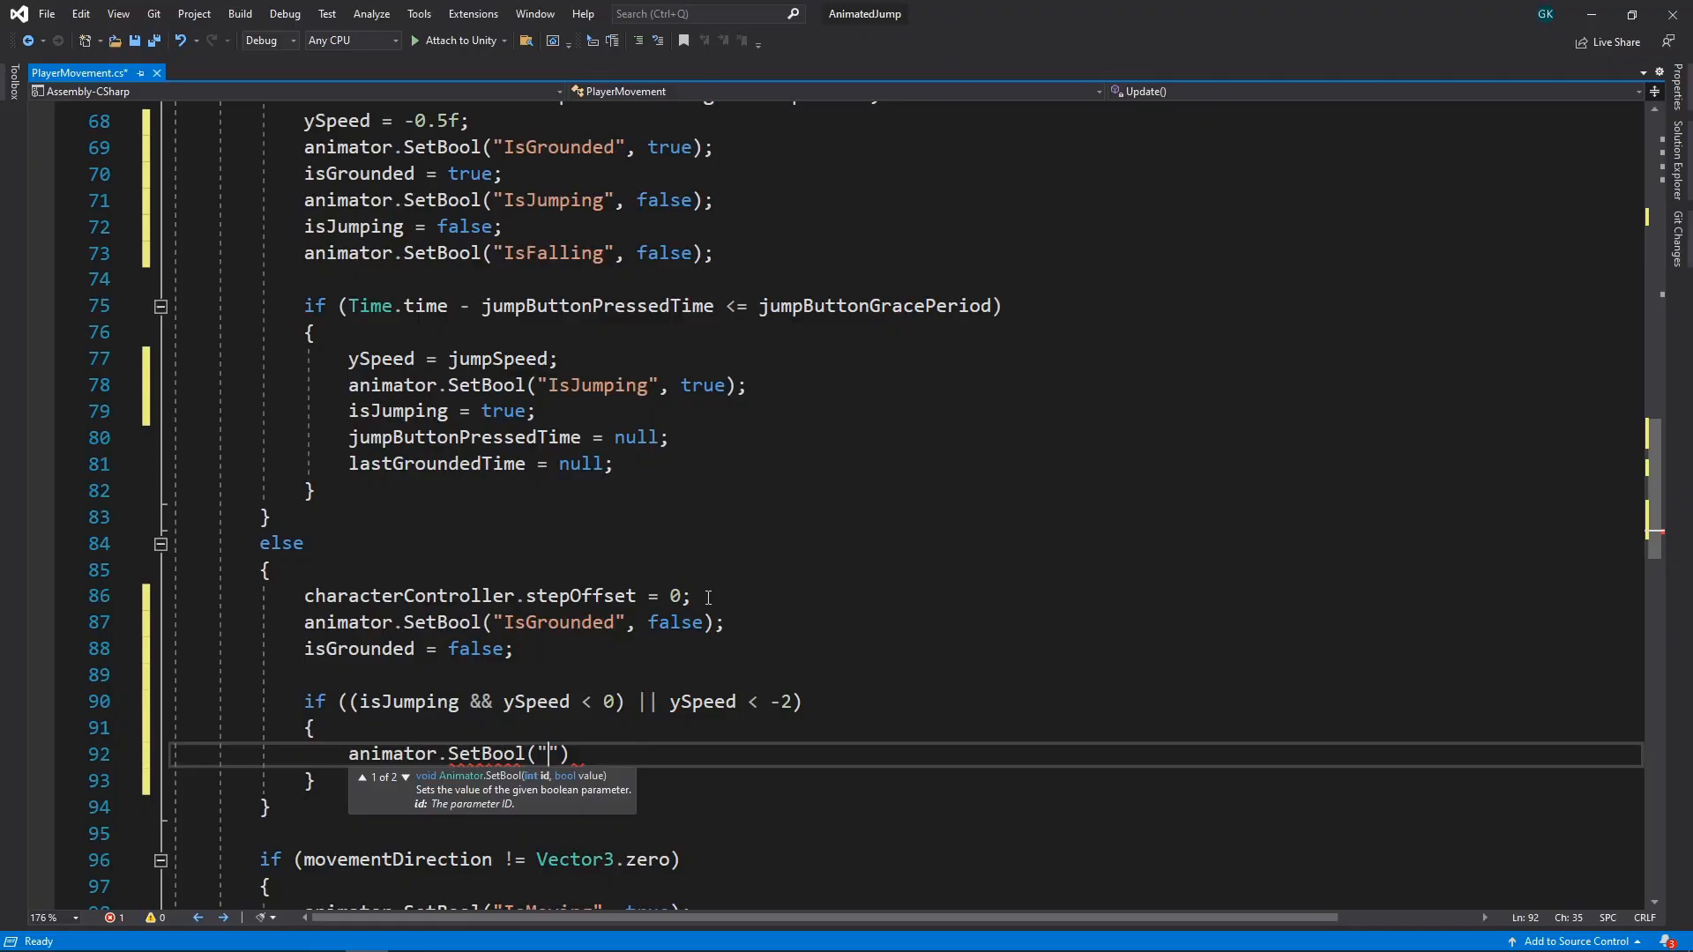
pyautogui.write(', true);')
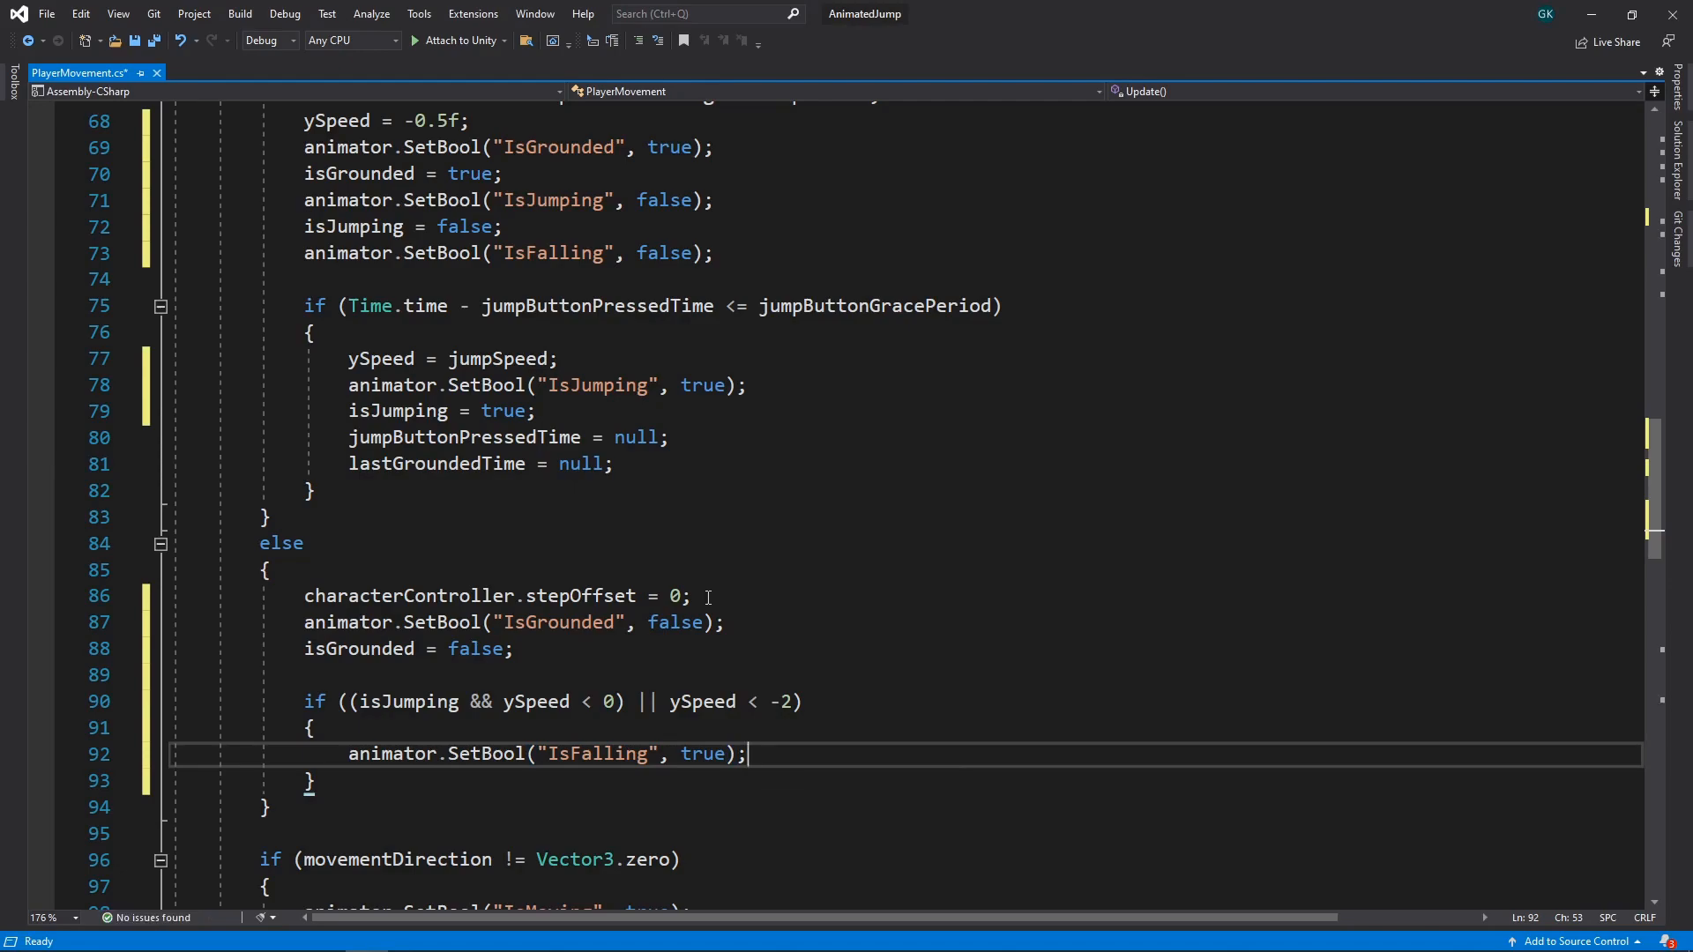
pyautogui.click(135, 41)
# - Switch to Unity, play-test Doozy's jump while standing and while running, and return to the animator graph after stopping the game
pyautogui.hotkey('alt', 'Tab')
pyautogui.click(798, 54)
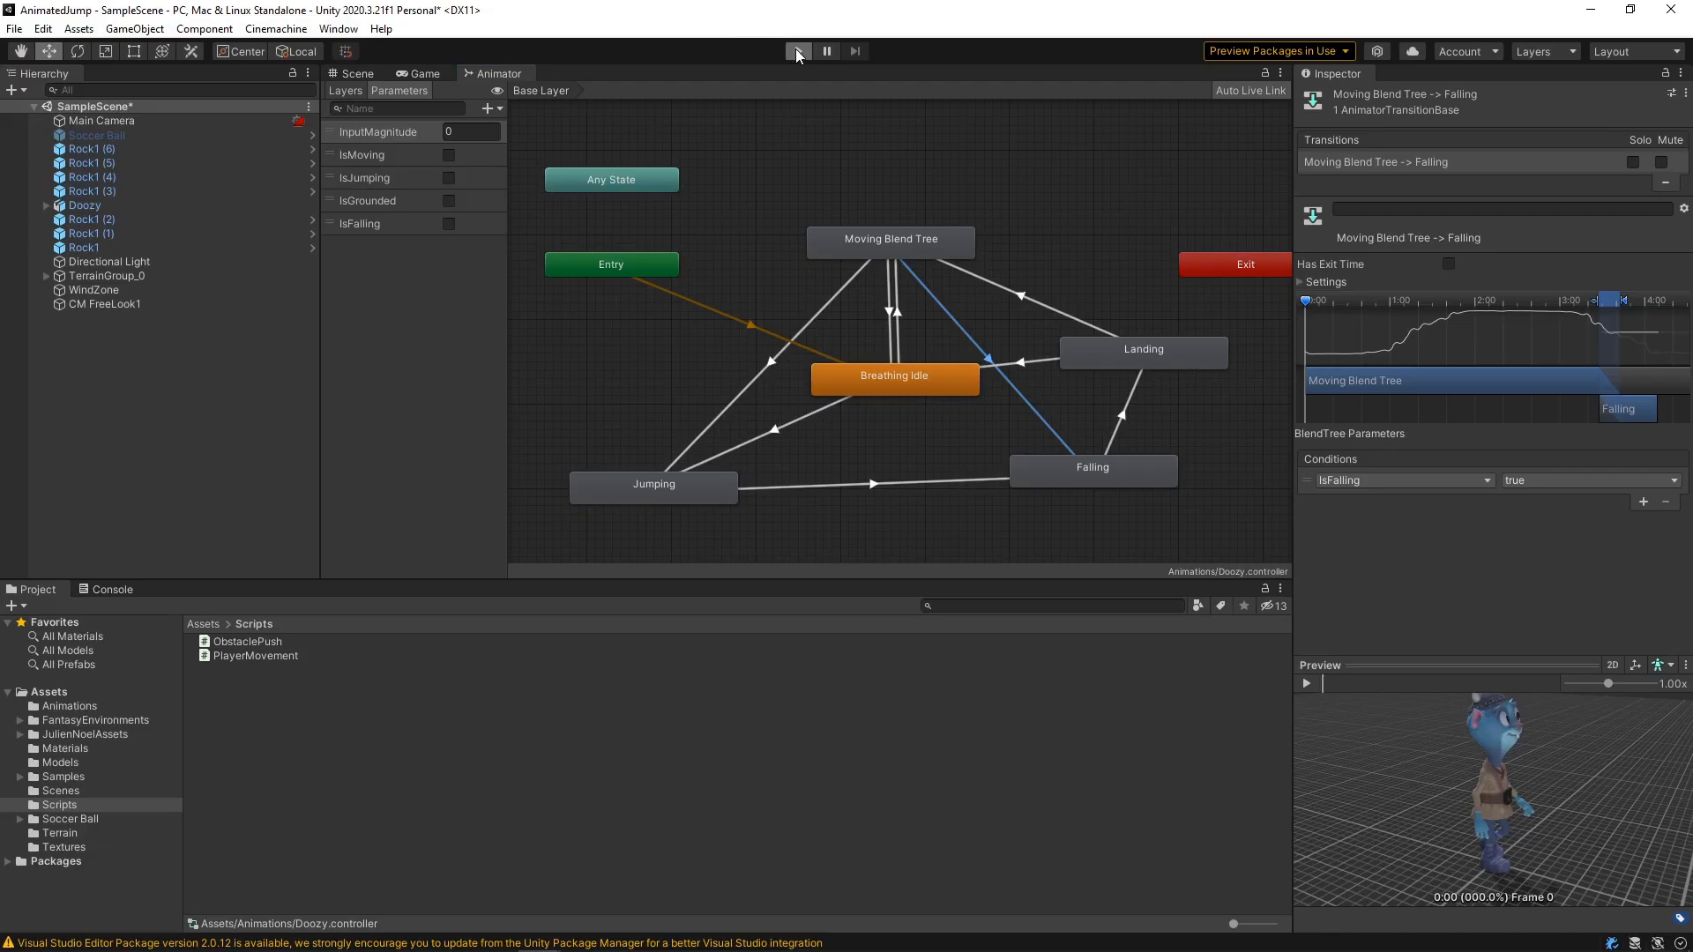
pyautogui.press('space')
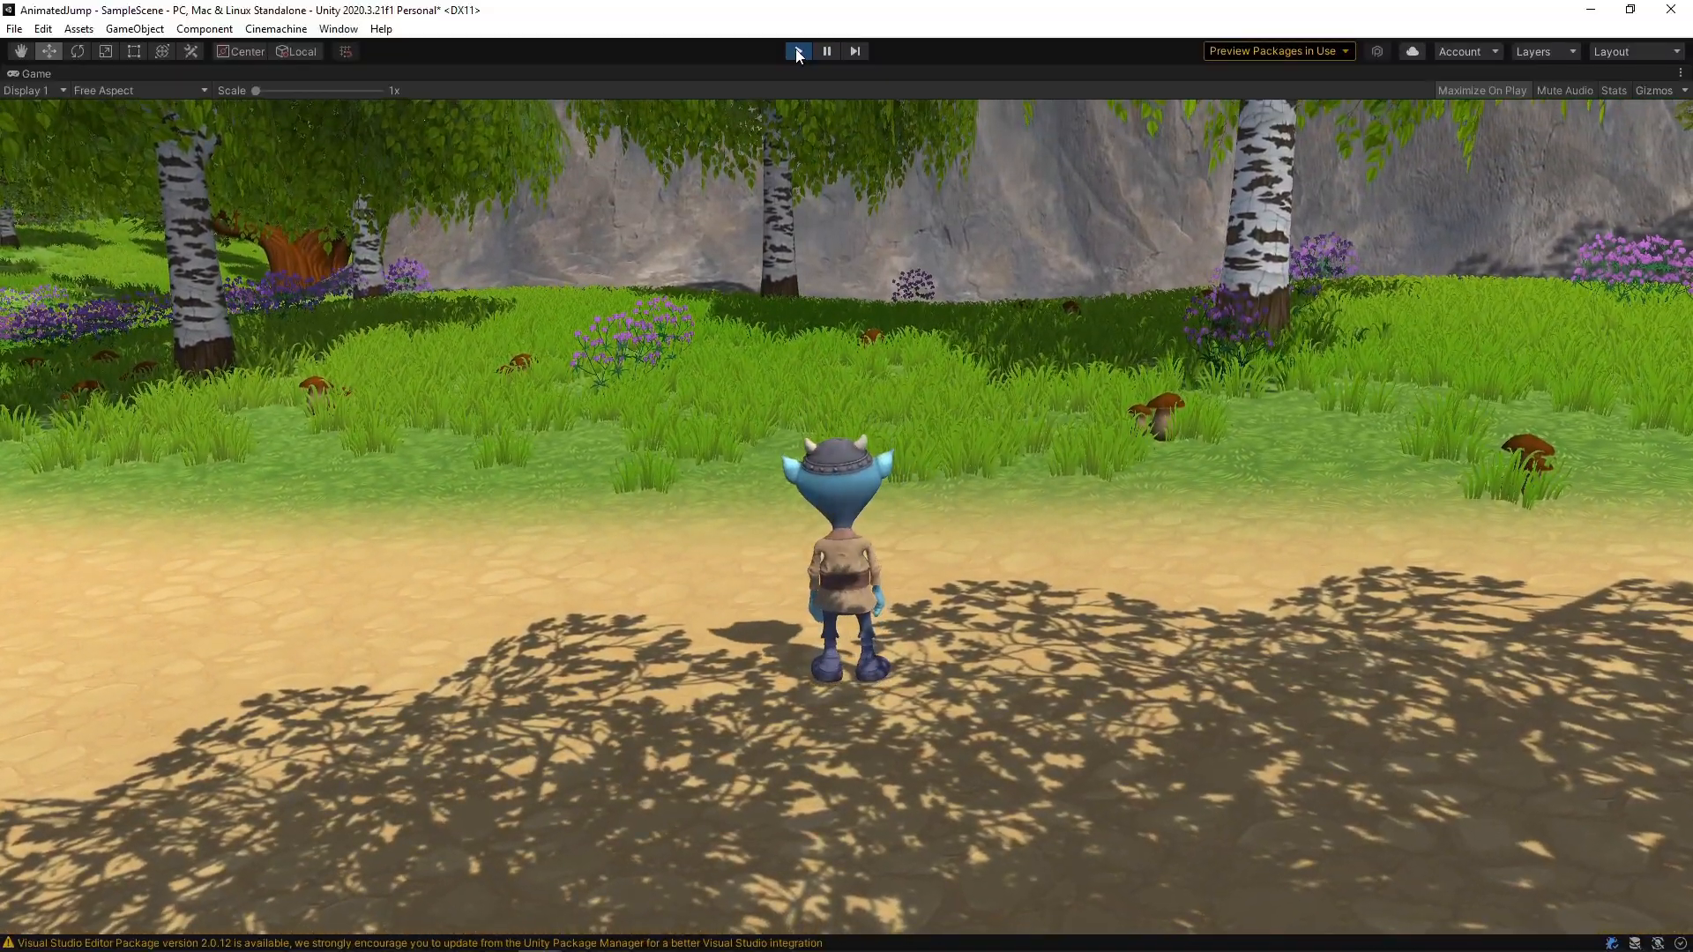
pyautogui.press('a')
pyautogui.press('space')
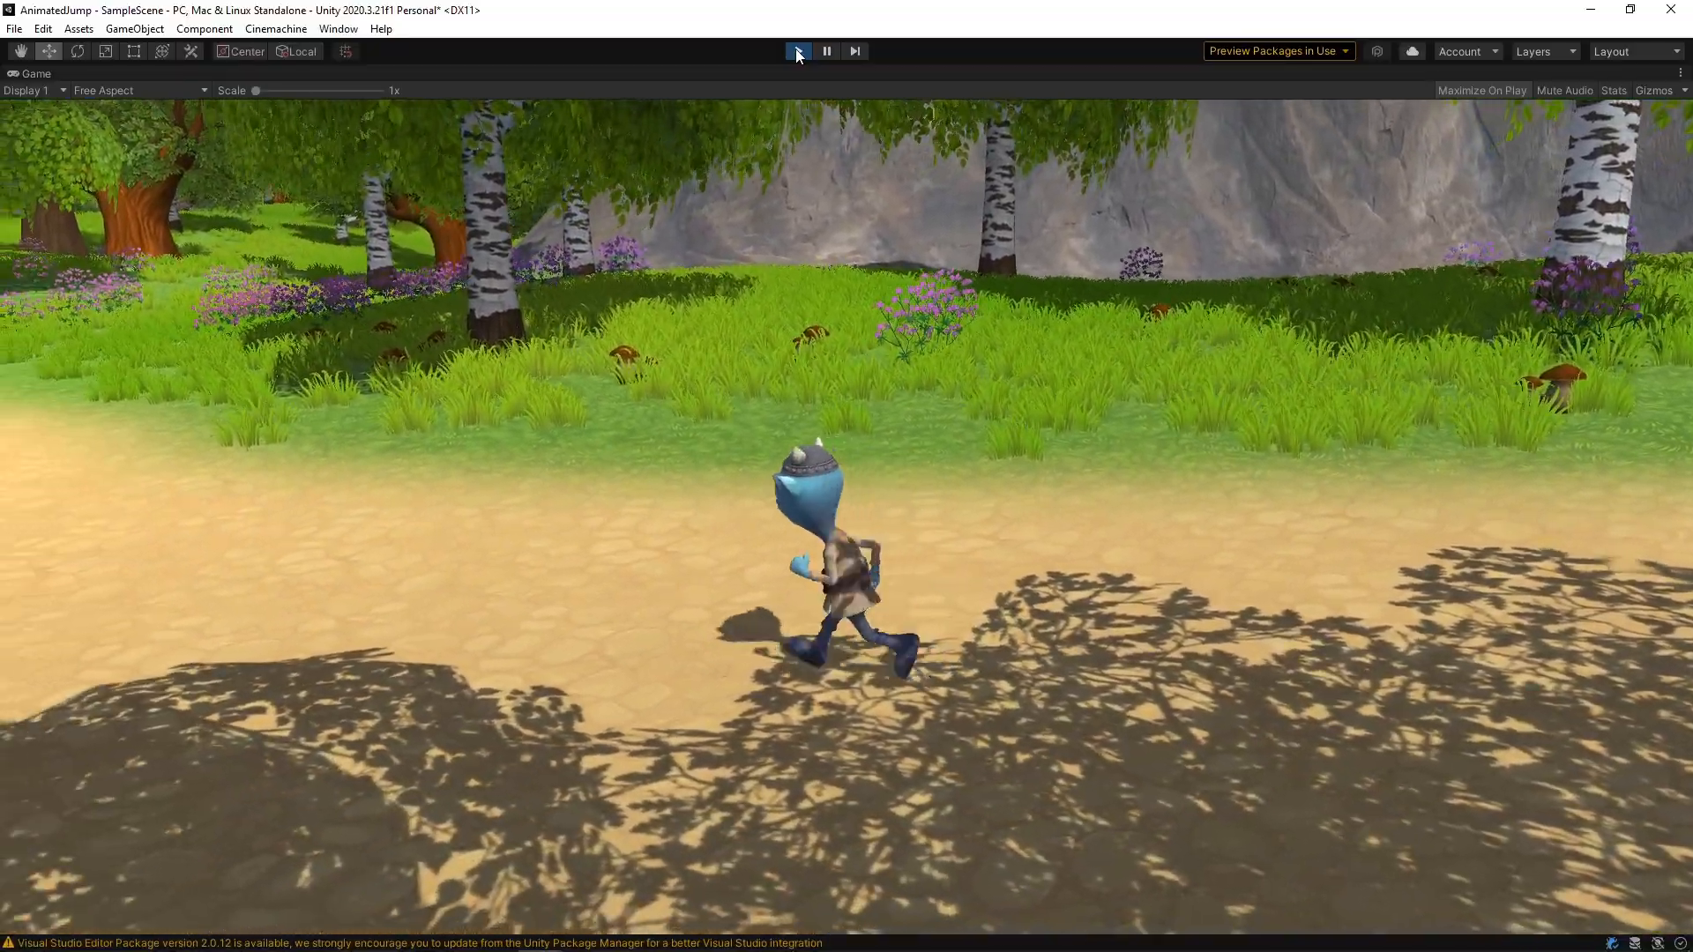
pyautogui.press('space')
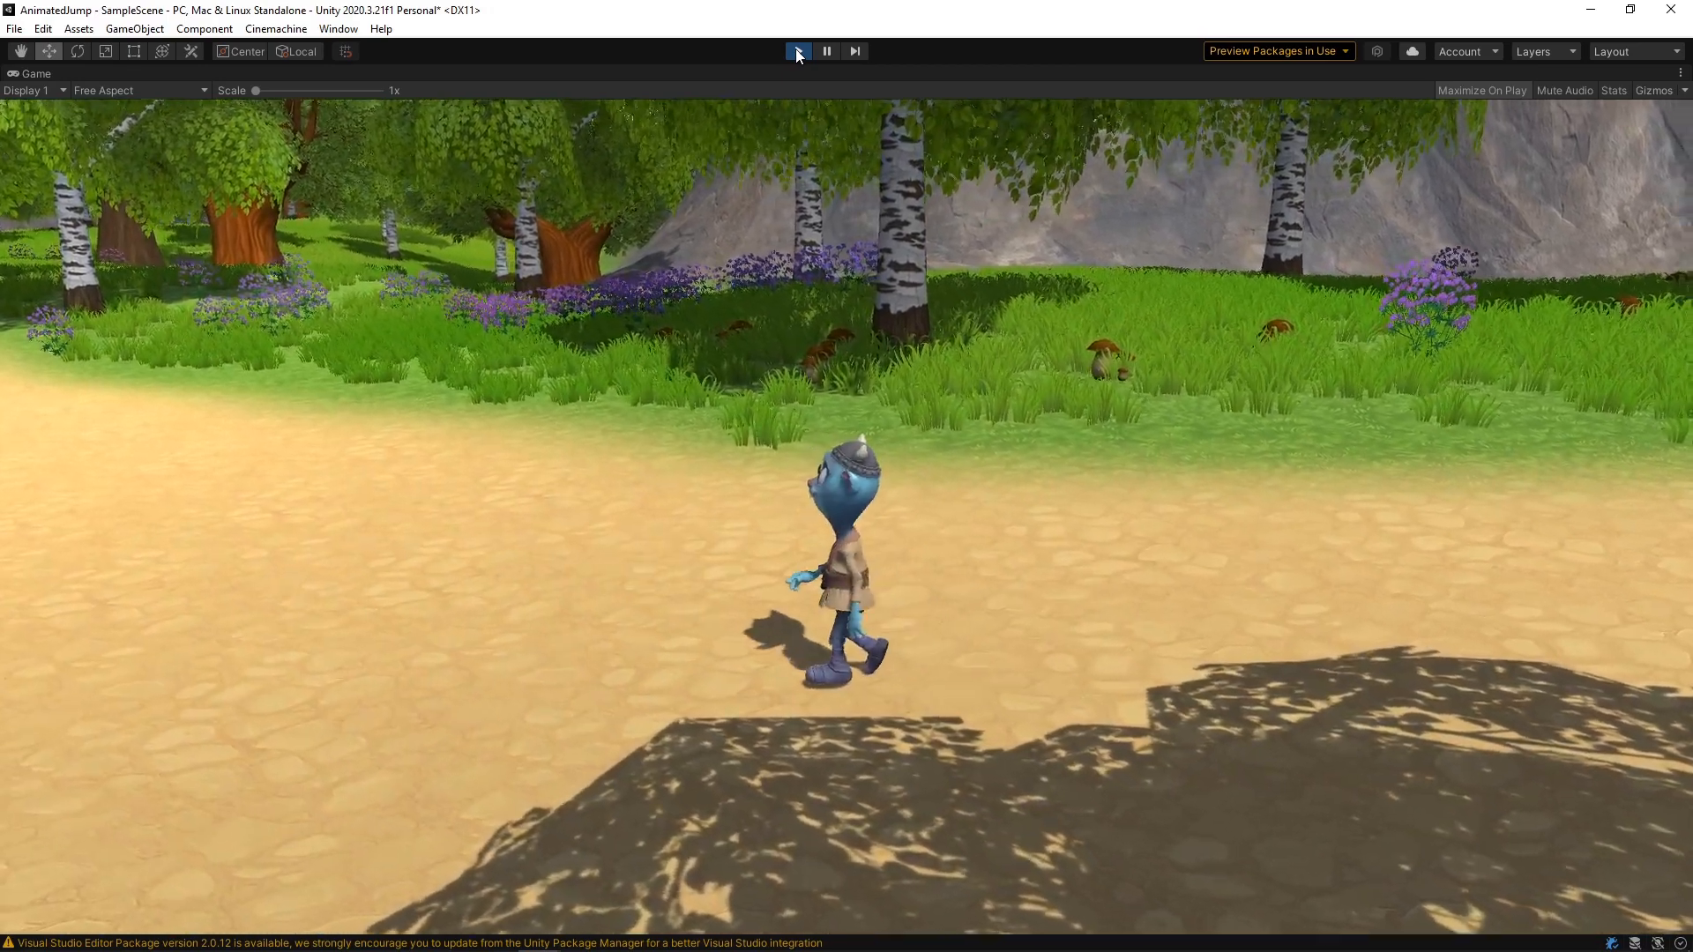
pyautogui.click(798, 53)
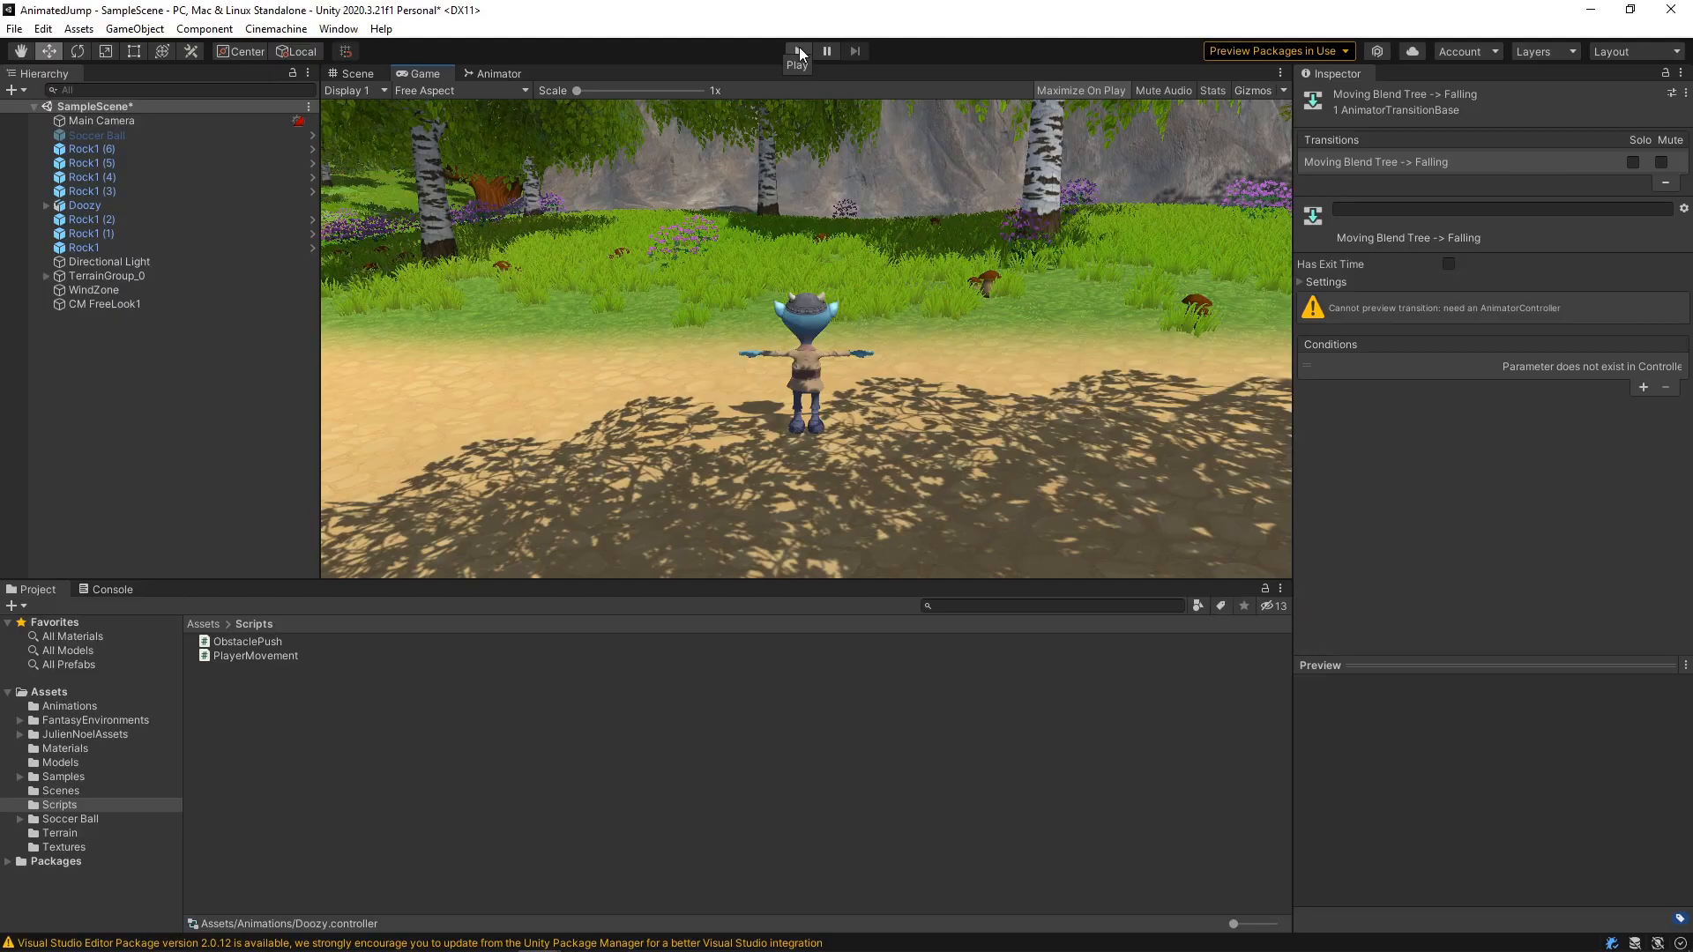
pyautogui.click(494, 76)
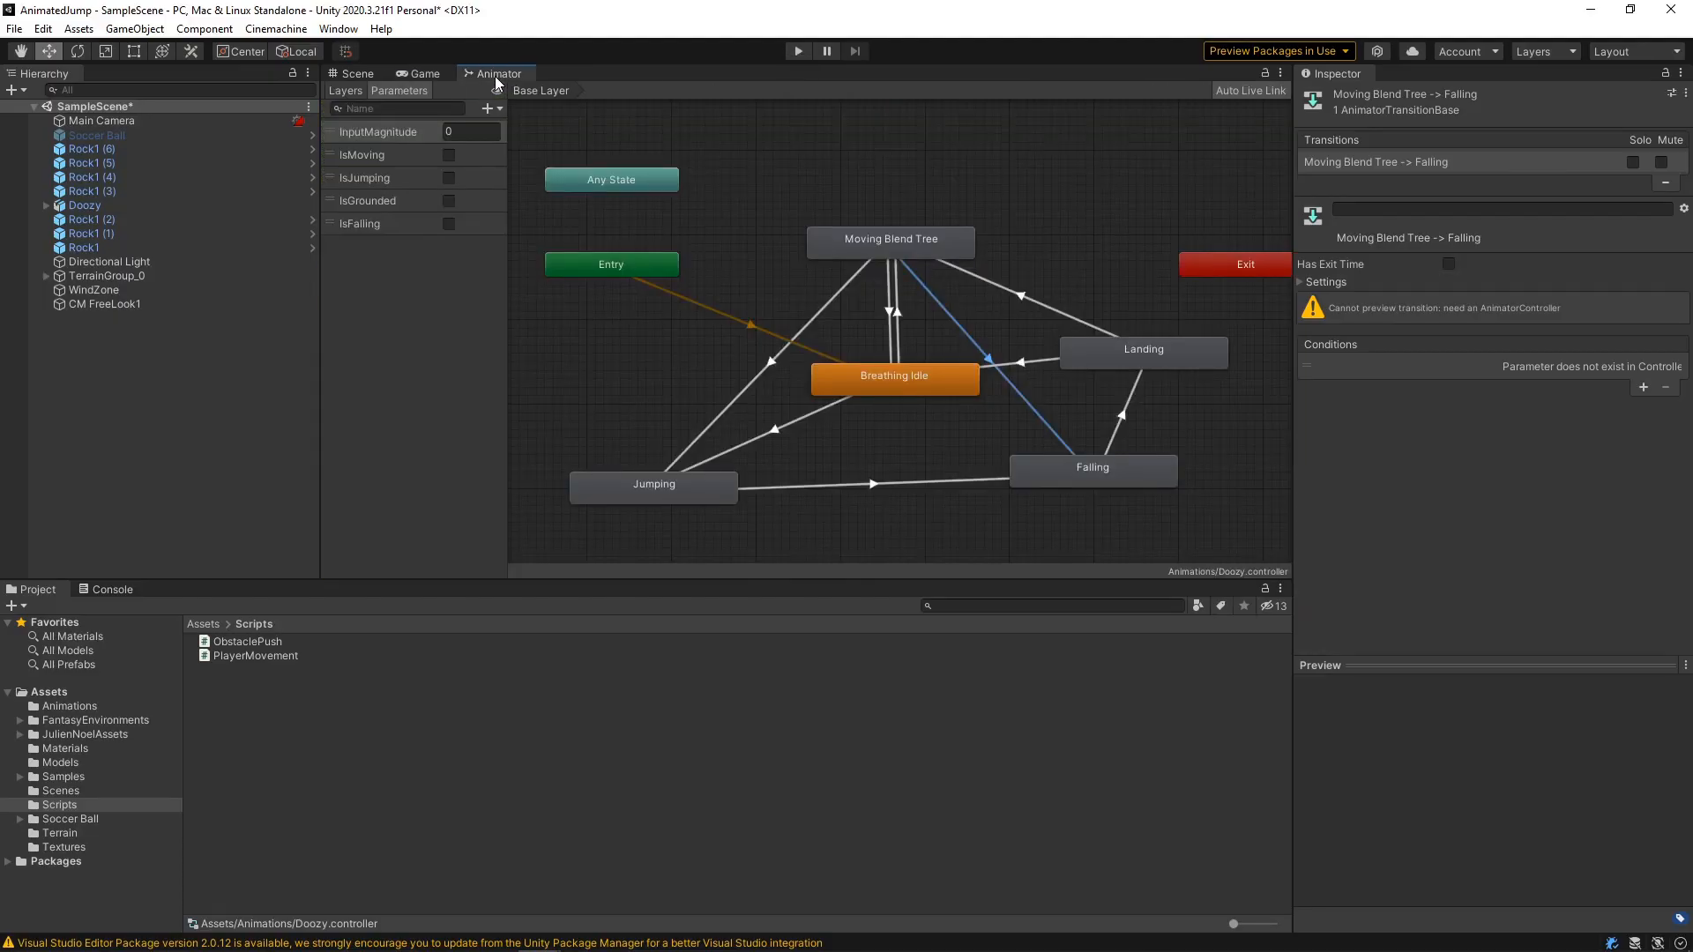
# - Set the Interruption Source of the Landing to Breathing Idle transition to Next State
pyautogui.click(1036, 367)
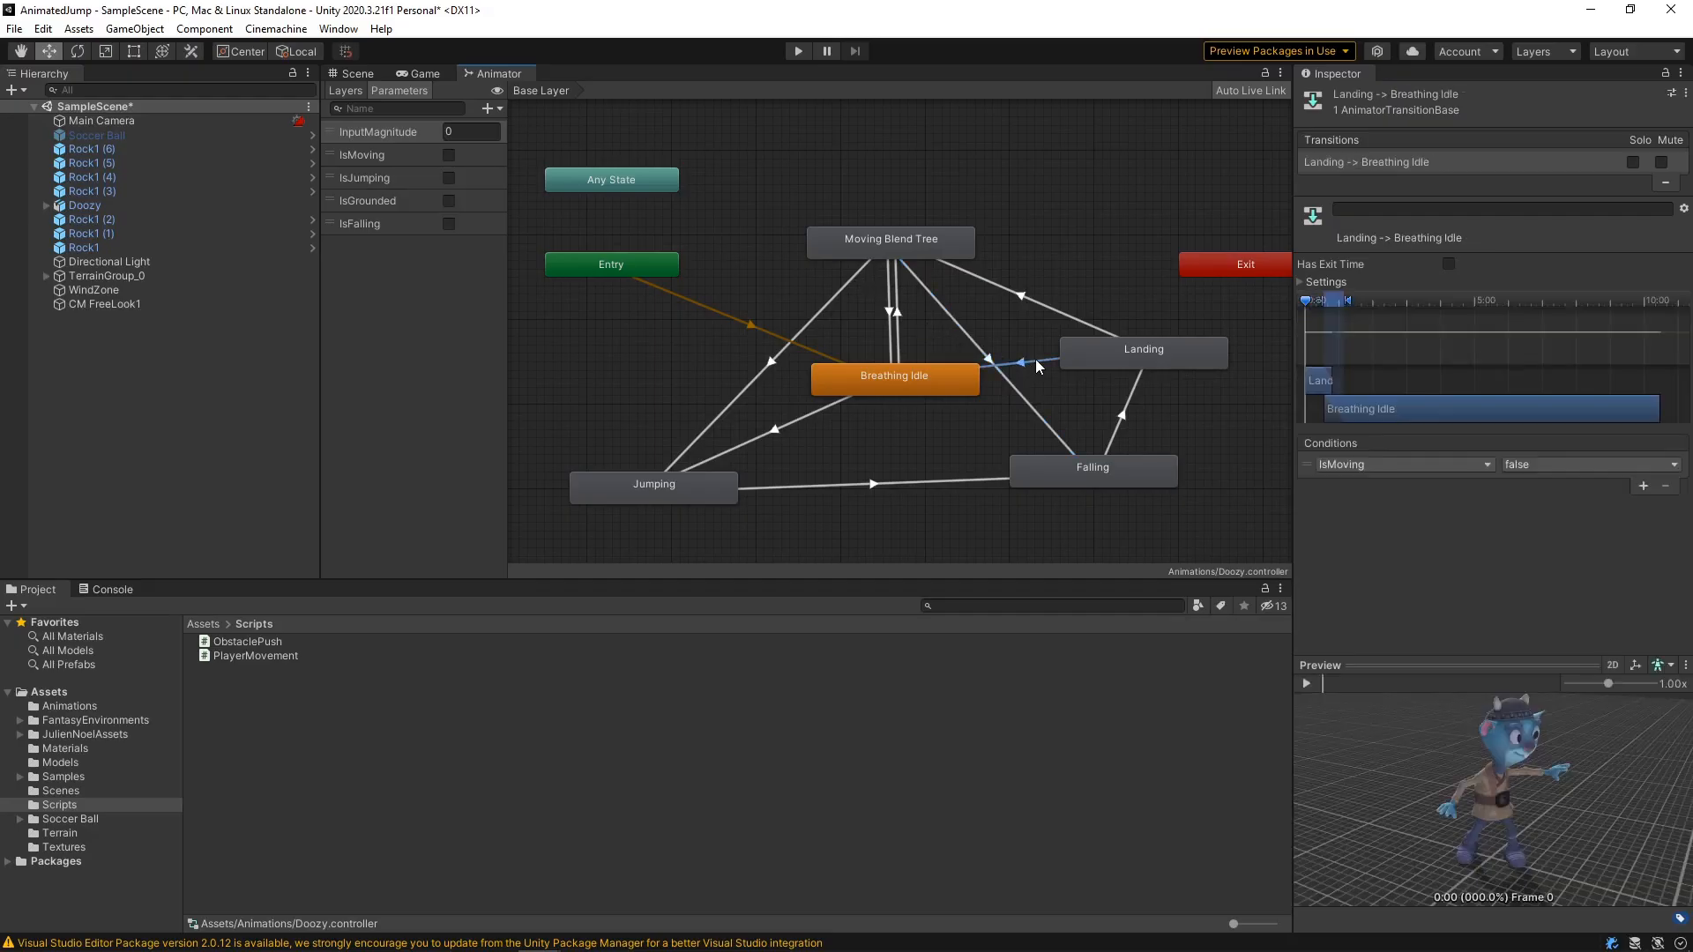
pyautogui.click(1299, 282)
pyautogui.click(1468, 335)
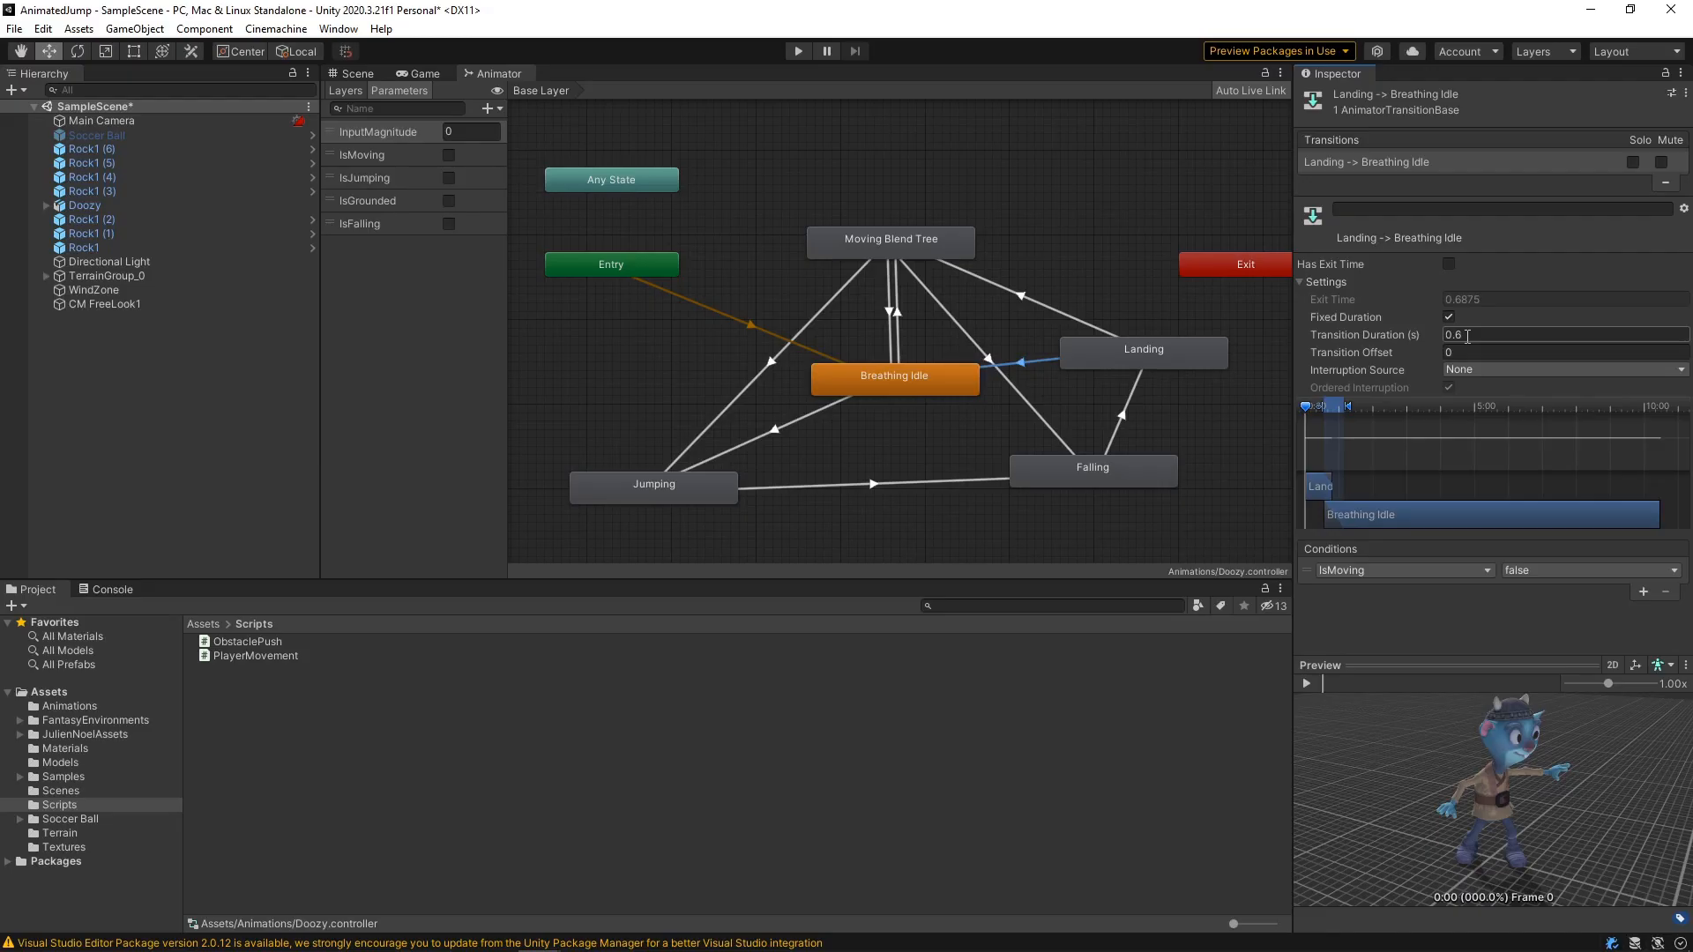
pyautogui.click(1526, 371)
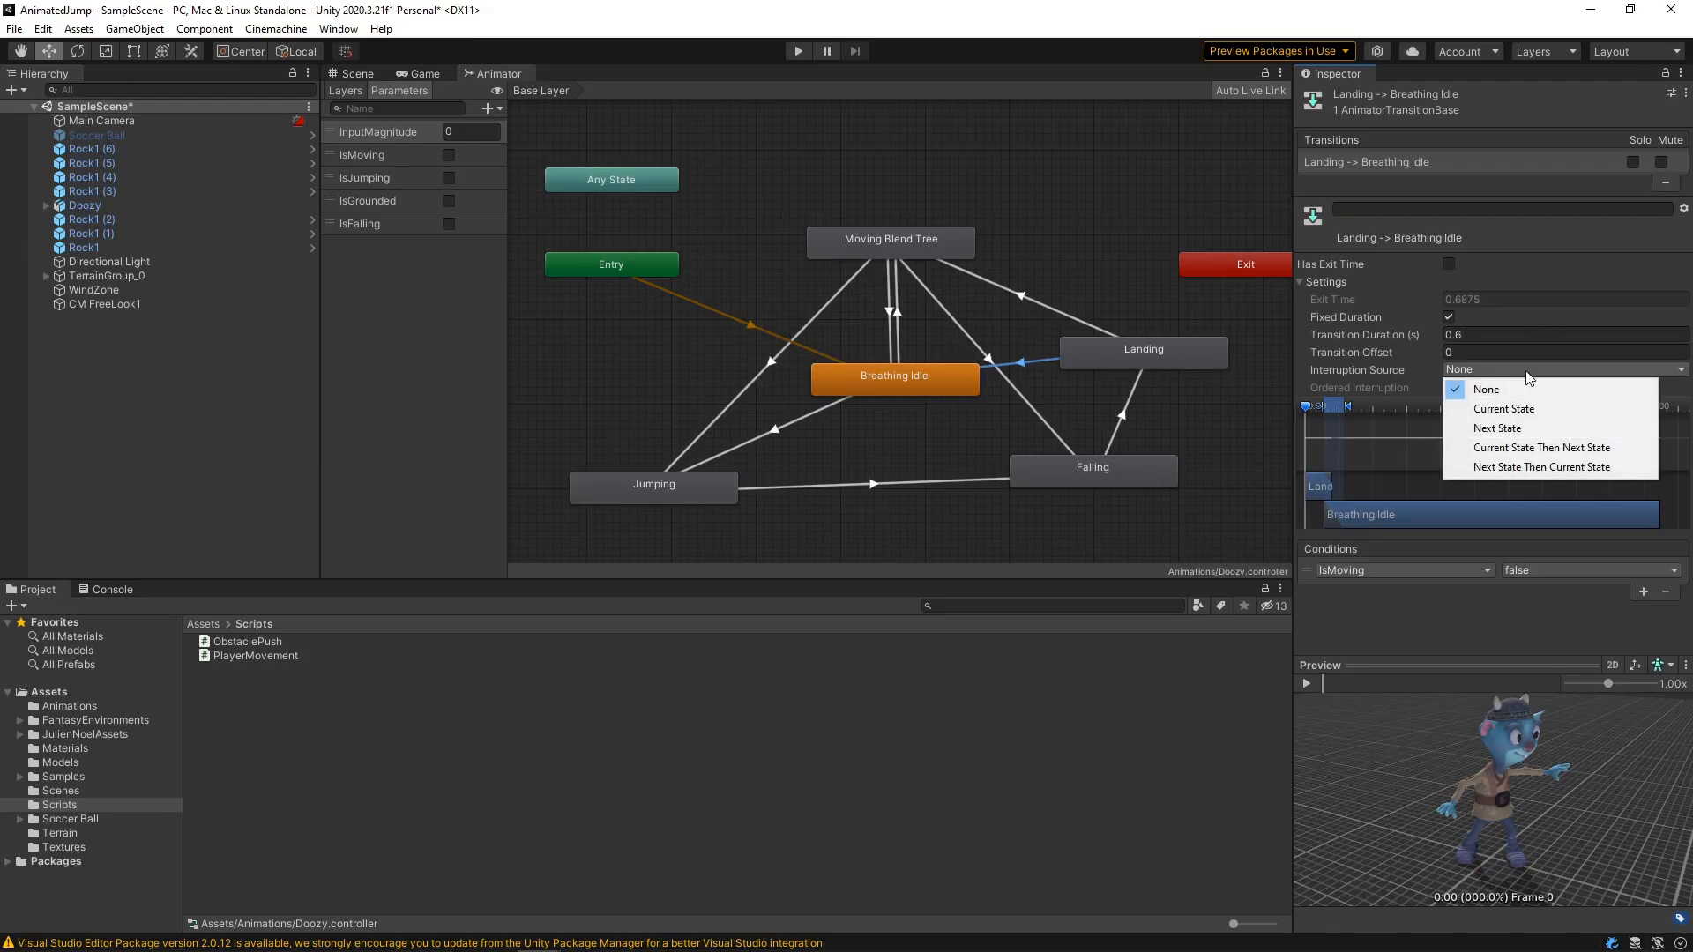
pyautogui.click(1503, 428)
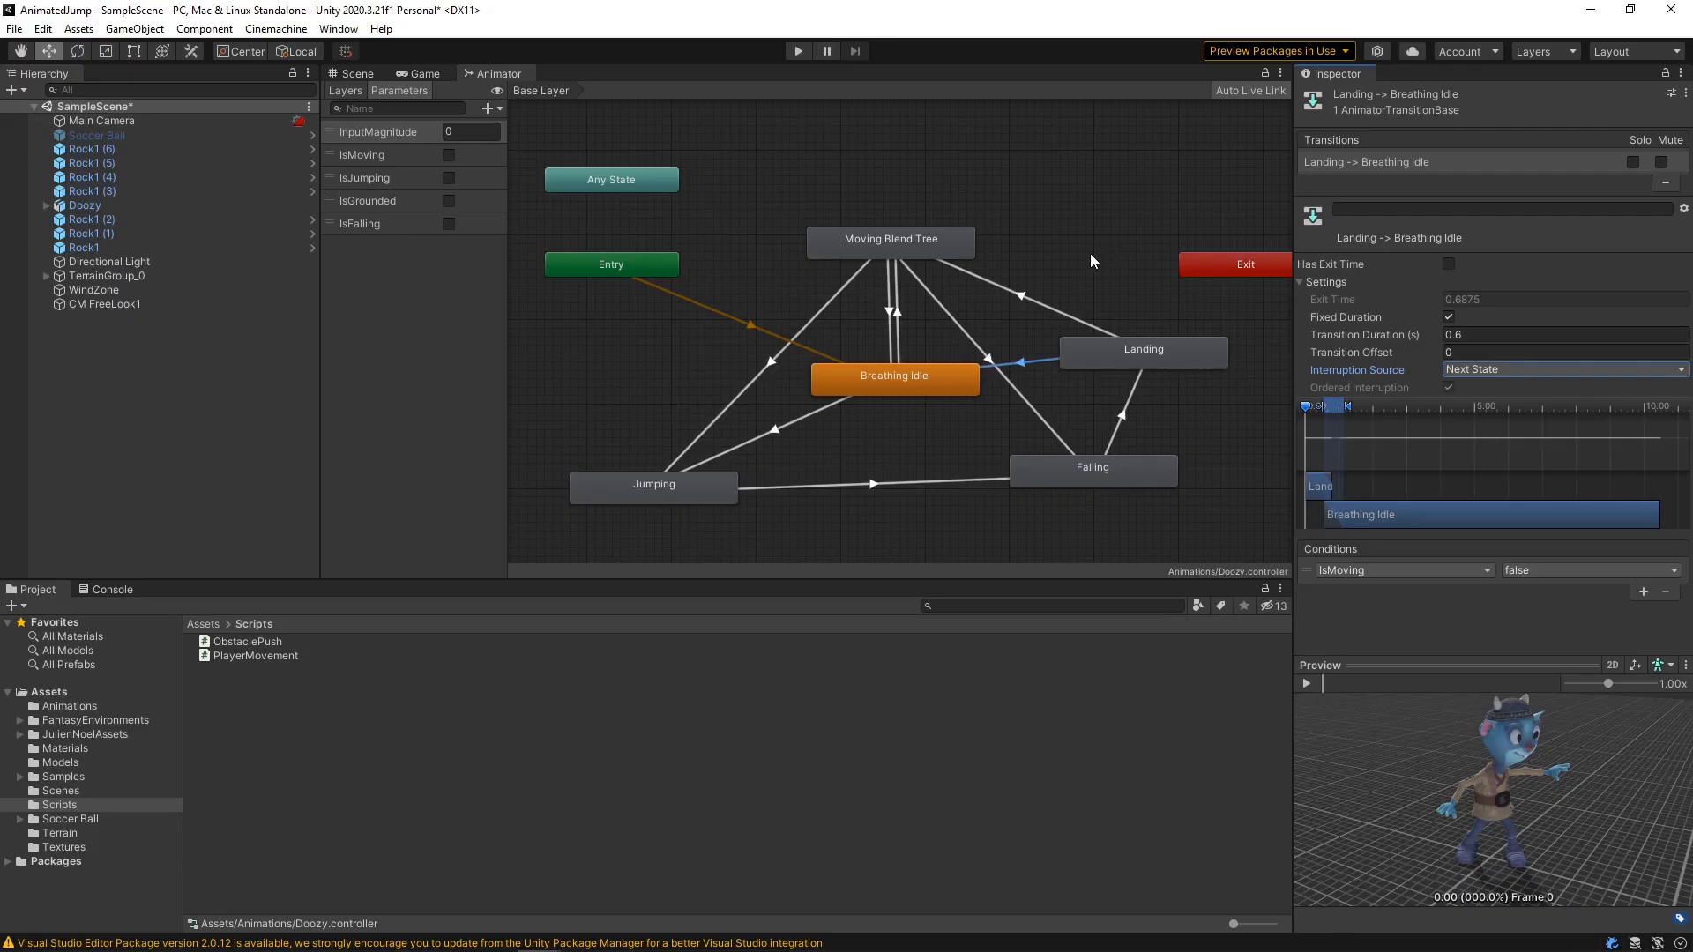
# - Set the Interruption Source of the Landing to Moving Blend Tree transition to Next State
pyautogui.click(1051, 305)
pyautogui.click(1465, 370)
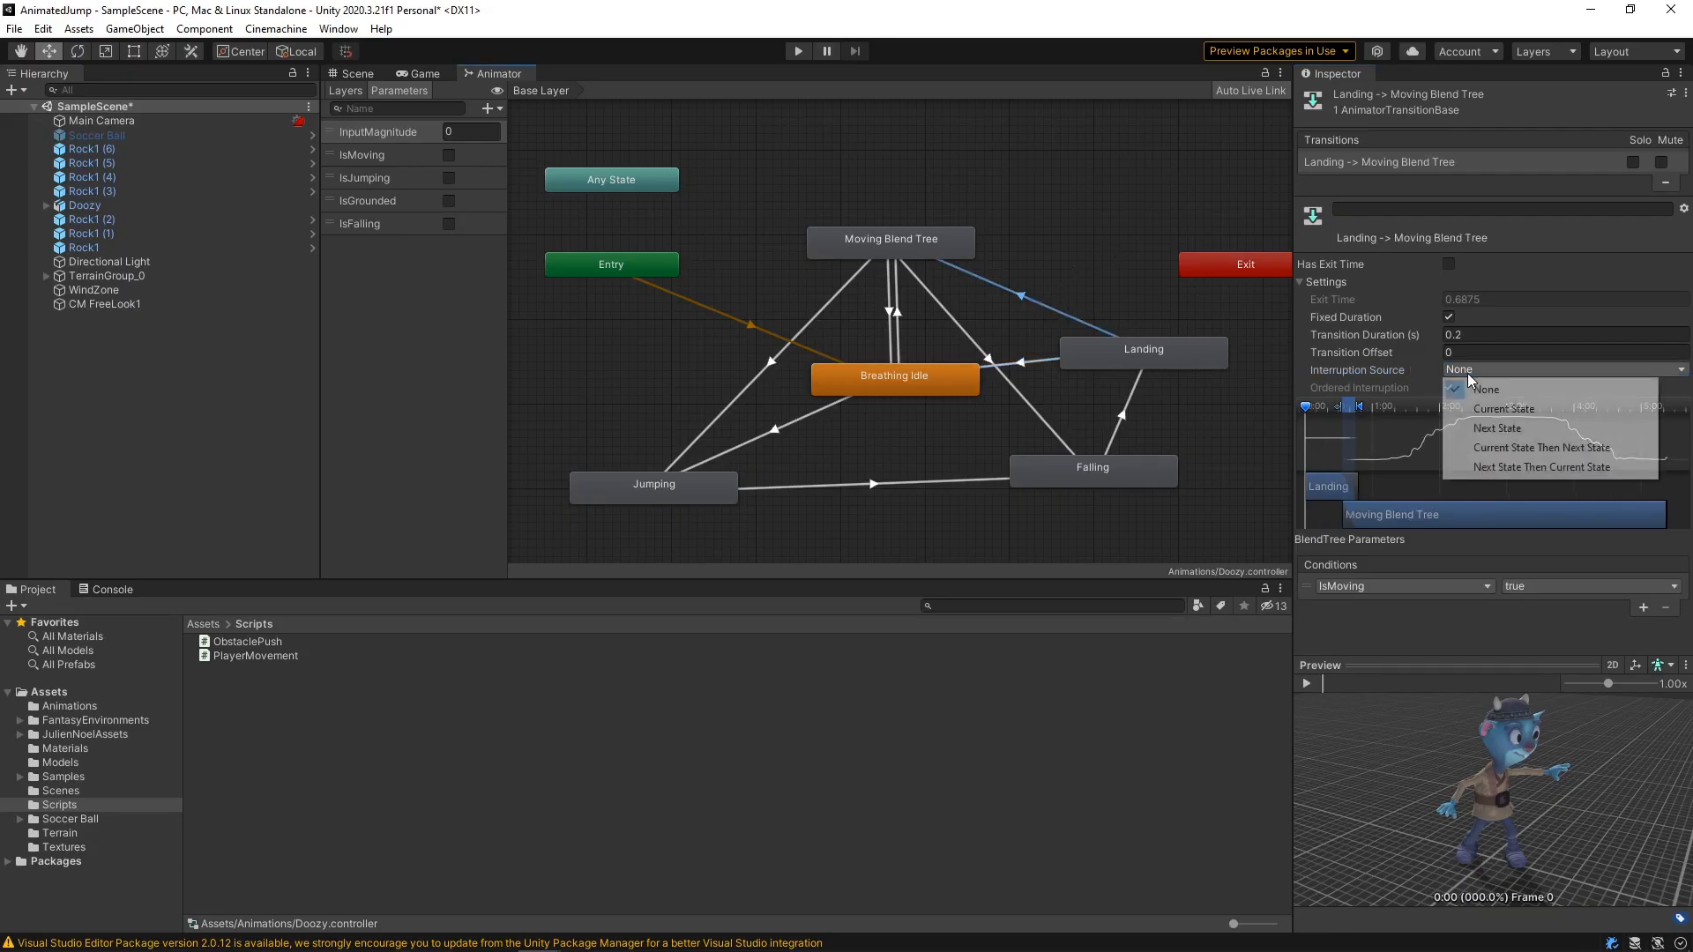
pyautogui.click(1485, 428)
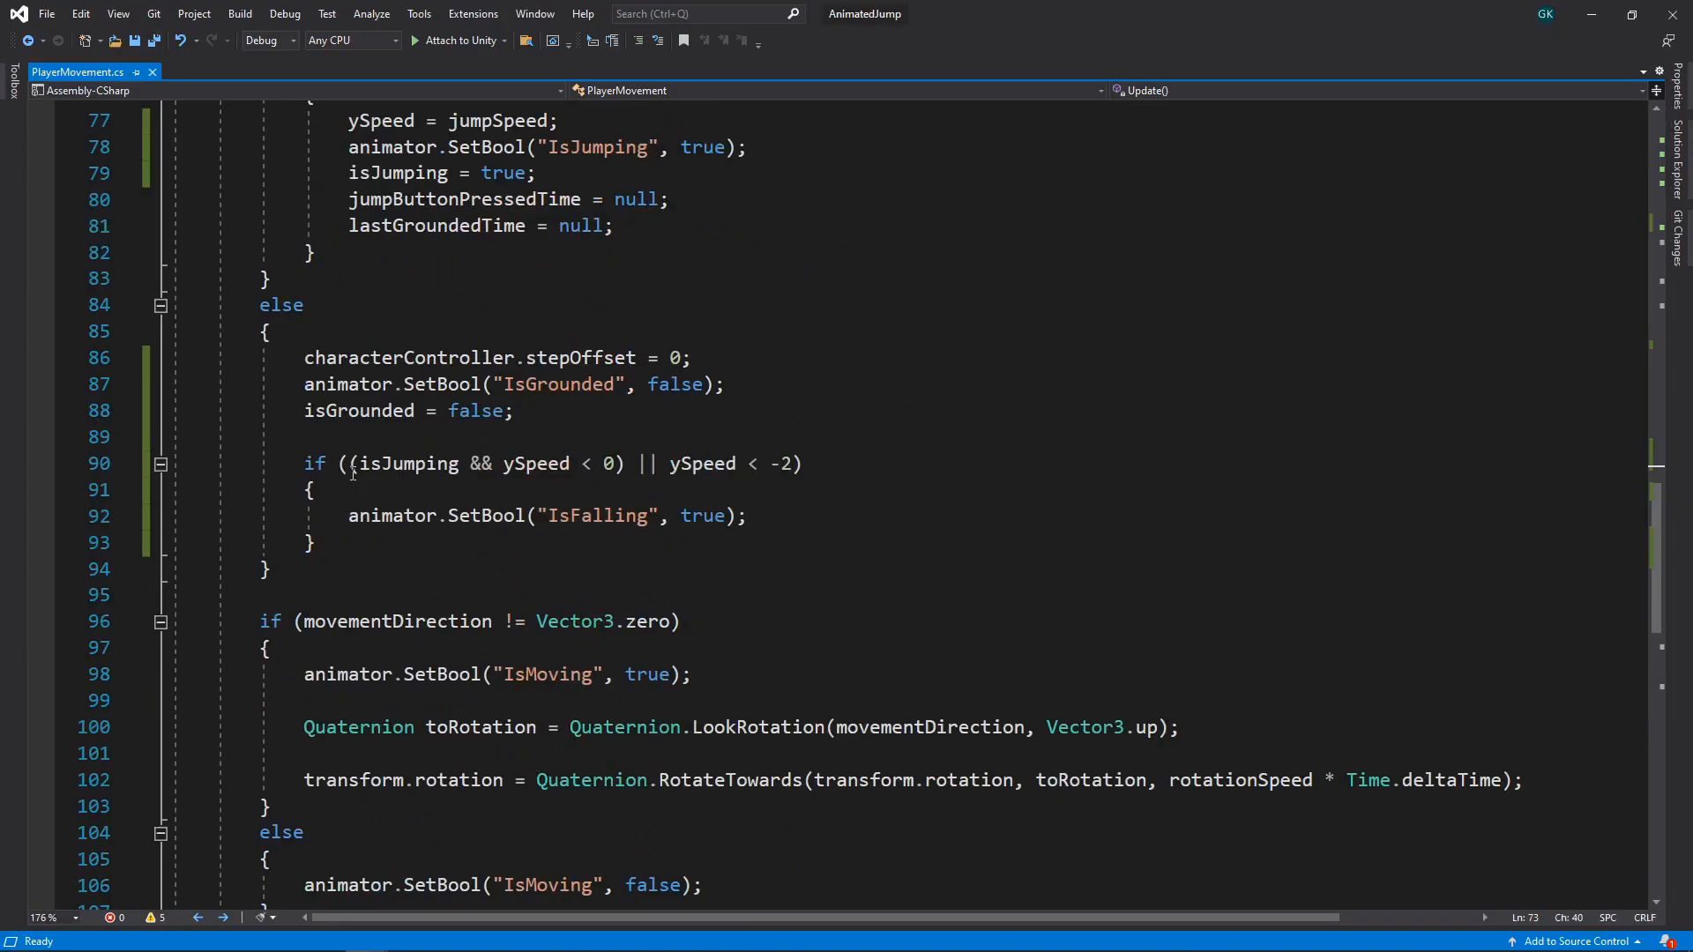
# - In the PlayerMovement script, insert if (isGrounded) with an opening brace at the start of the OnAnimatorMove body
pyautogui.scroll(-7, 352, 475)
pyautogui.click(229, 483)
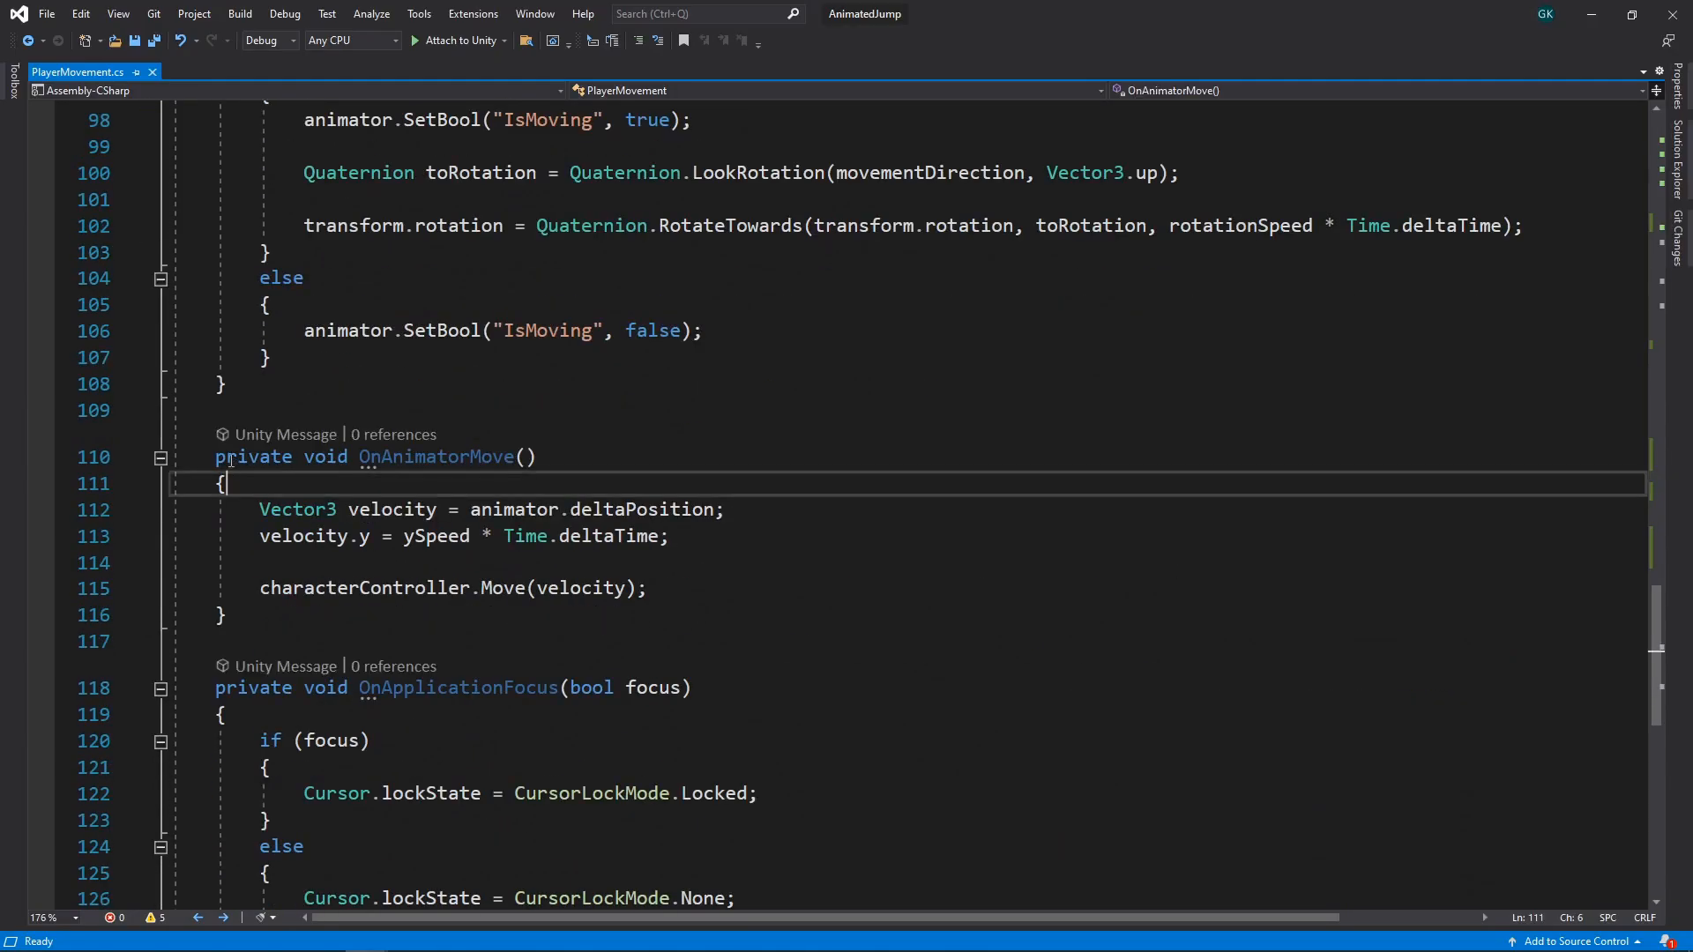
pyautogui.moveTo(217, 457); pyautogui.dragTo(254, 614)
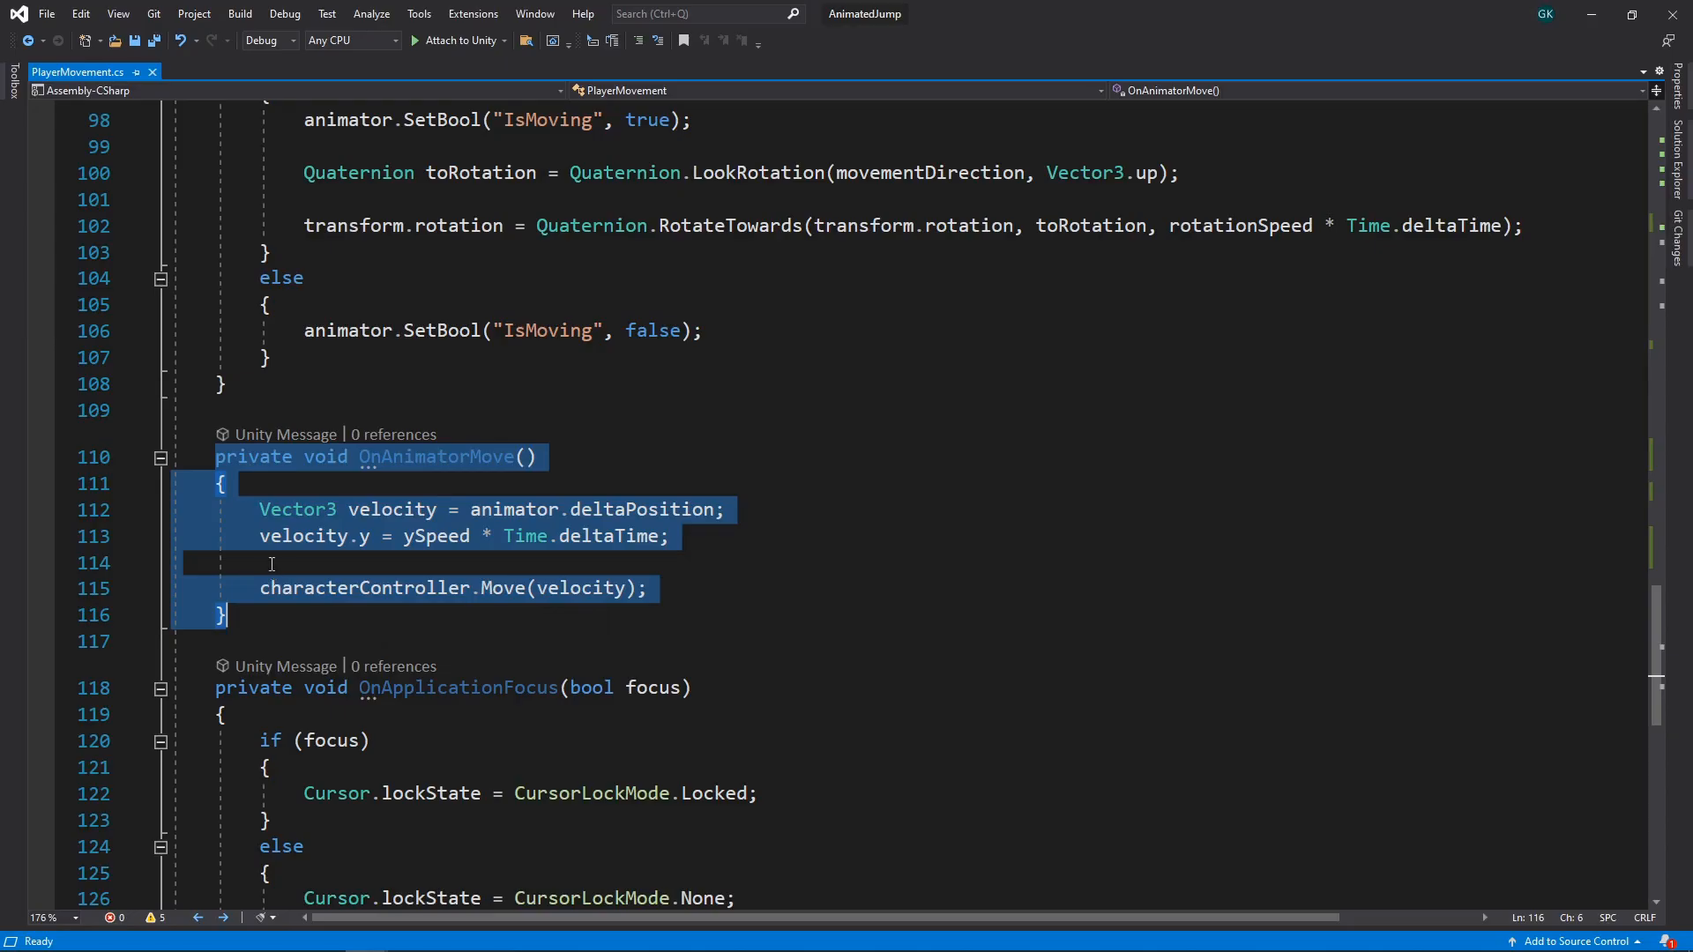
pyautogui.click(267, 479)
pyautogui.press('Return')
pyautogui.write('if (isGrounded')
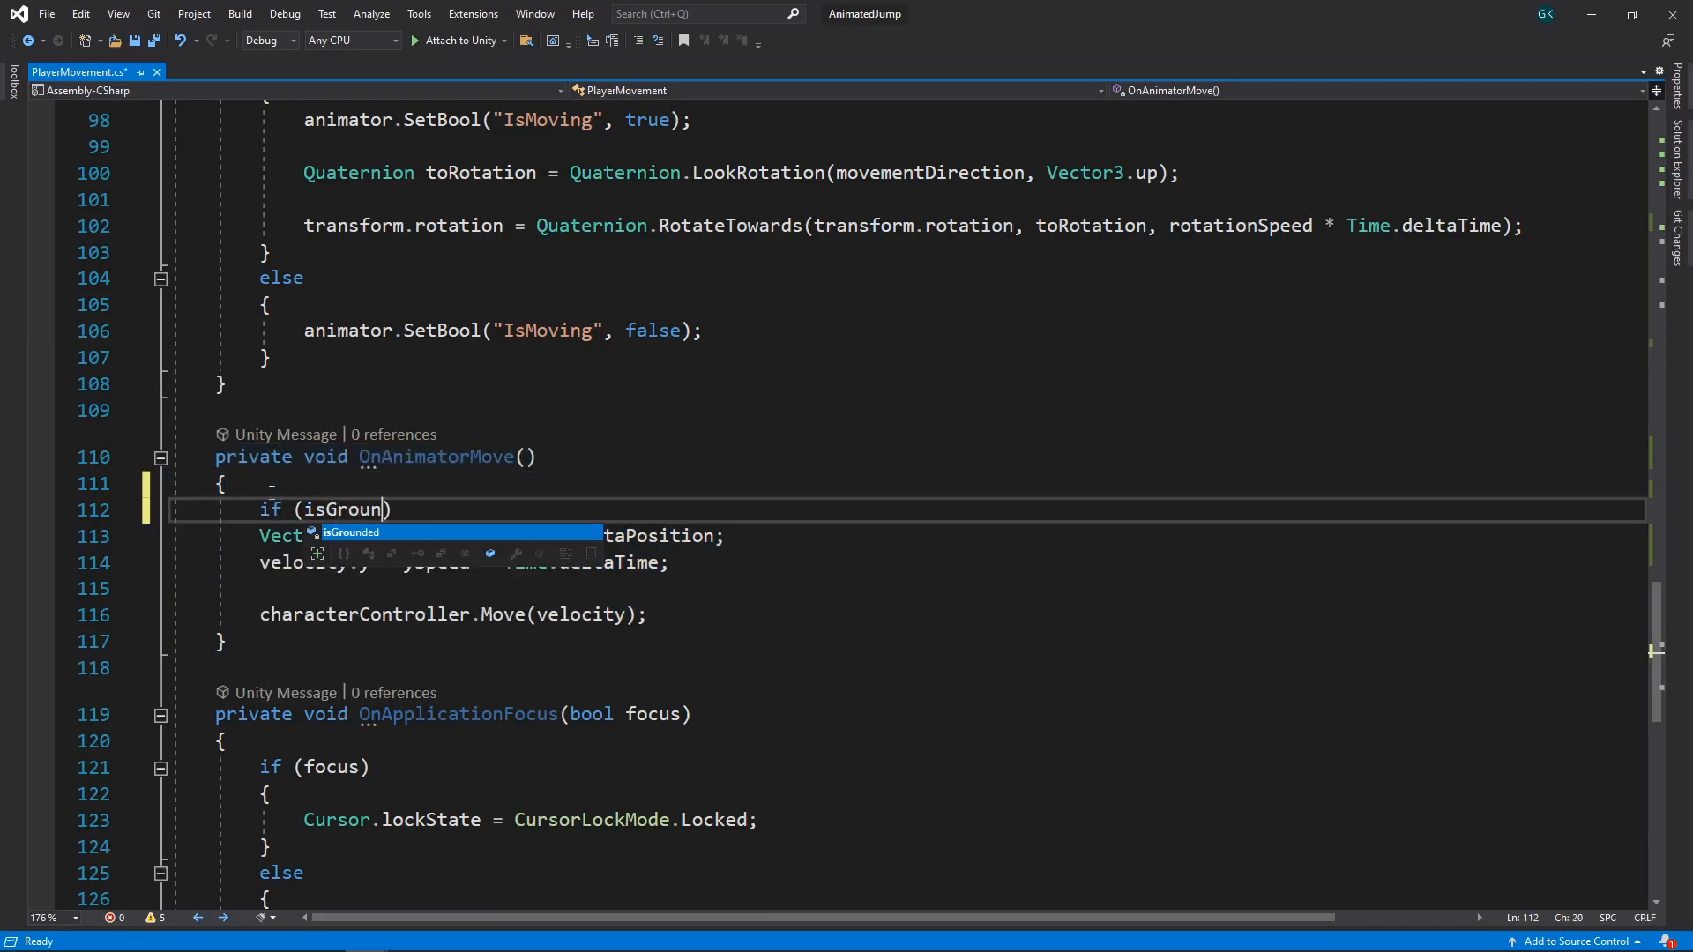
pyautogui.write(')')
pyautogui.press('Return')
pyautogui.write('{')
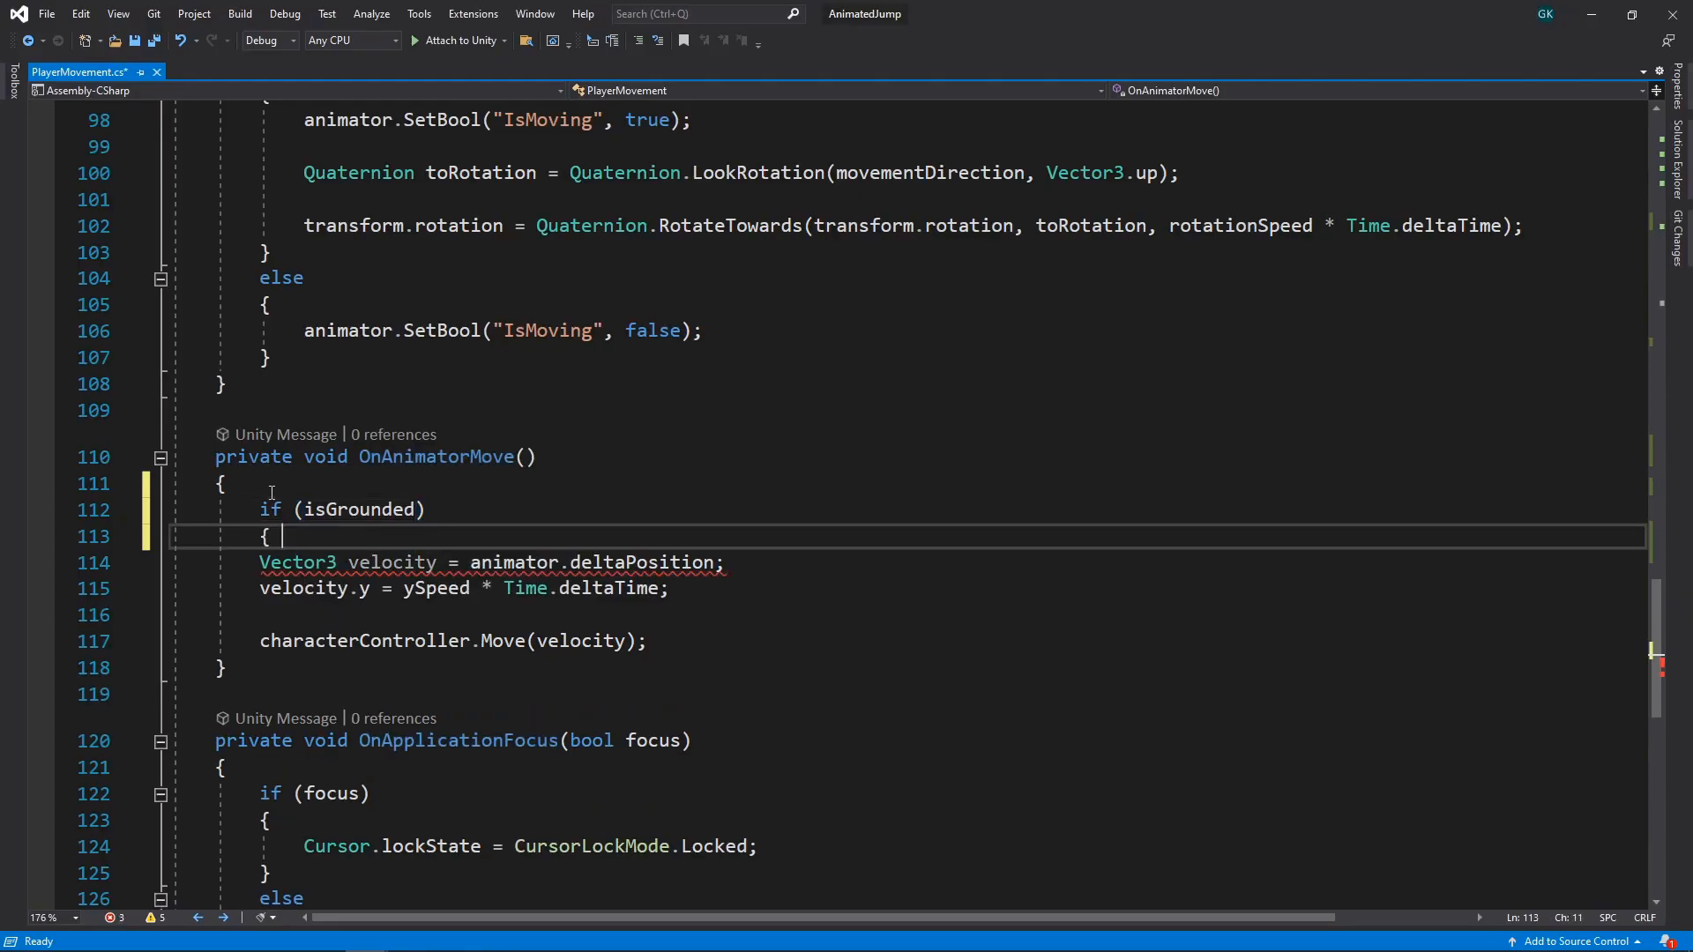
# - Close the if (isGrounded) block after characterController.Move(velocity); so it encloses all the existing OnAnimatorMove code
pyautogui.press('Down')
pyautogui.press('Down')
pyautogui.press('Down')
pyautogui.press('Down')
pyautogui.press('End')
pyautogui.press('Return')
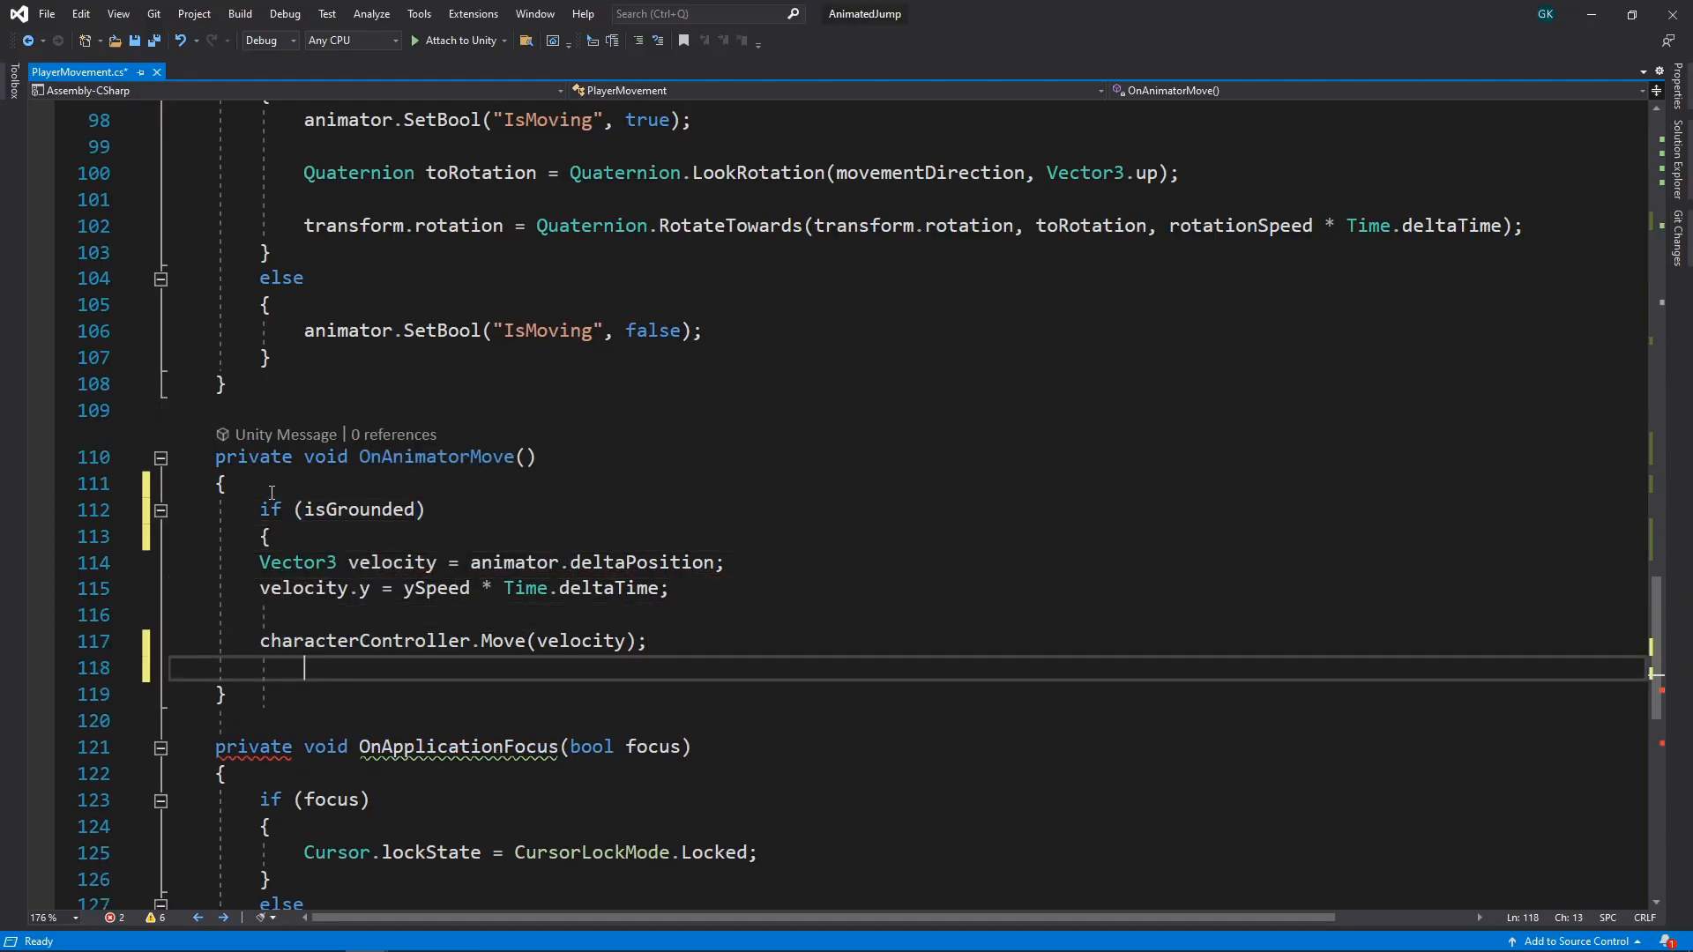
pyautogui.write('}')
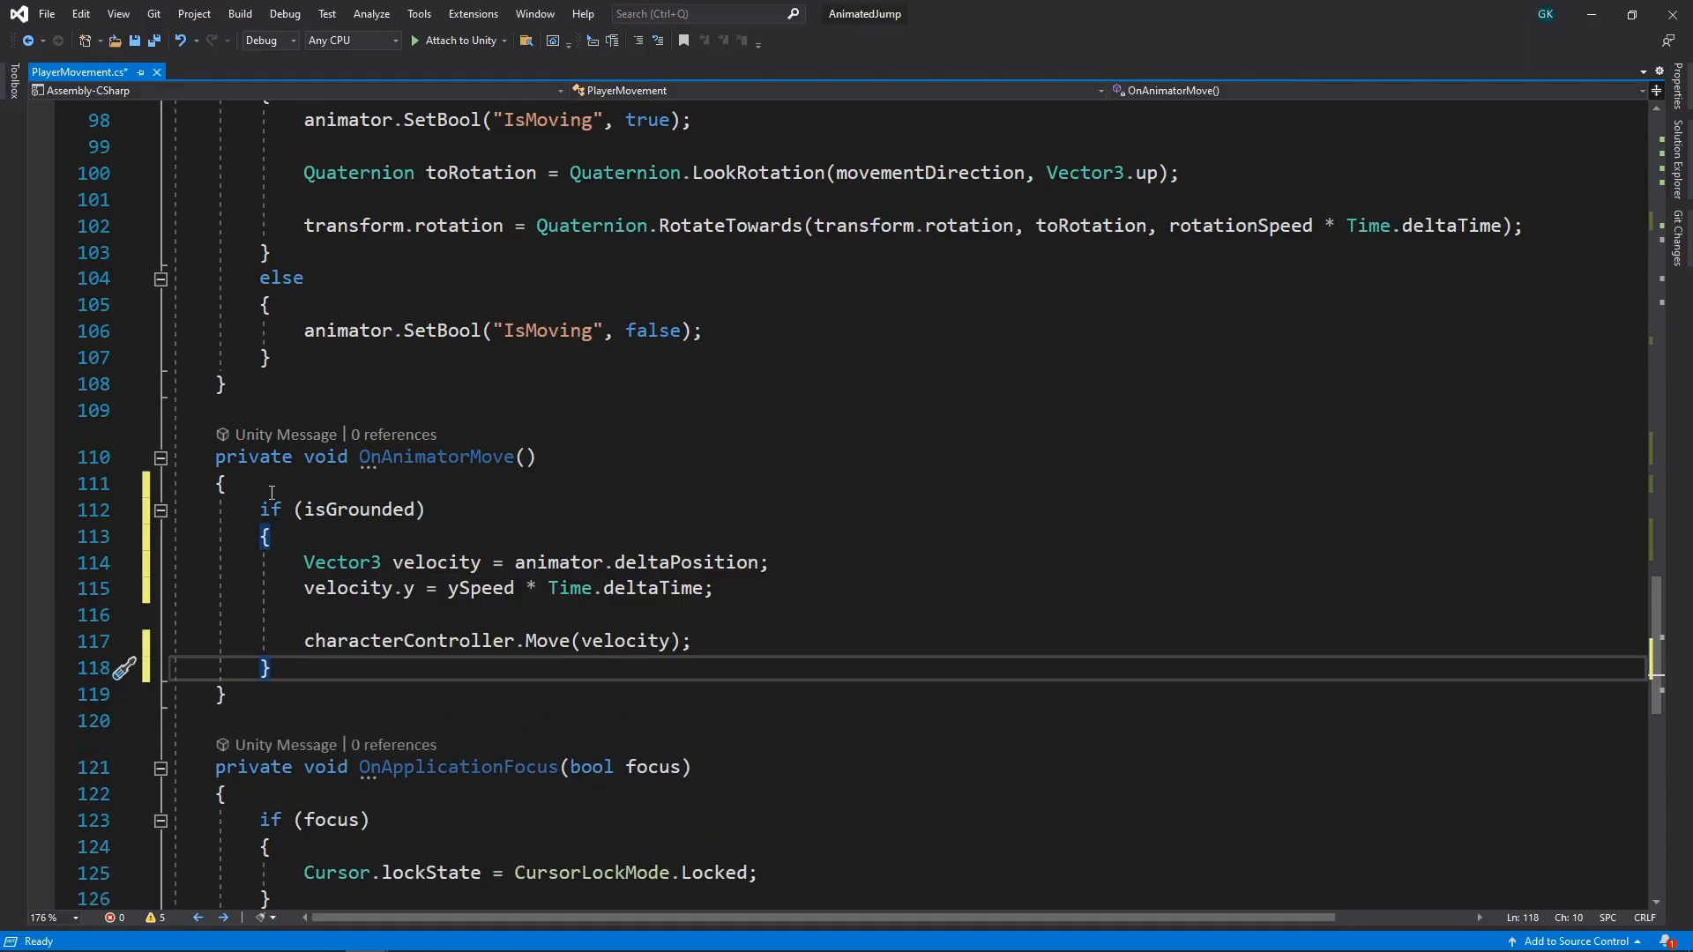
# - Declare private float jumpHorizontalSpeed; with a [SerializeField] attribute below the jumpSpeed field
pyautogui.hotkey('ctrl', 'Home')
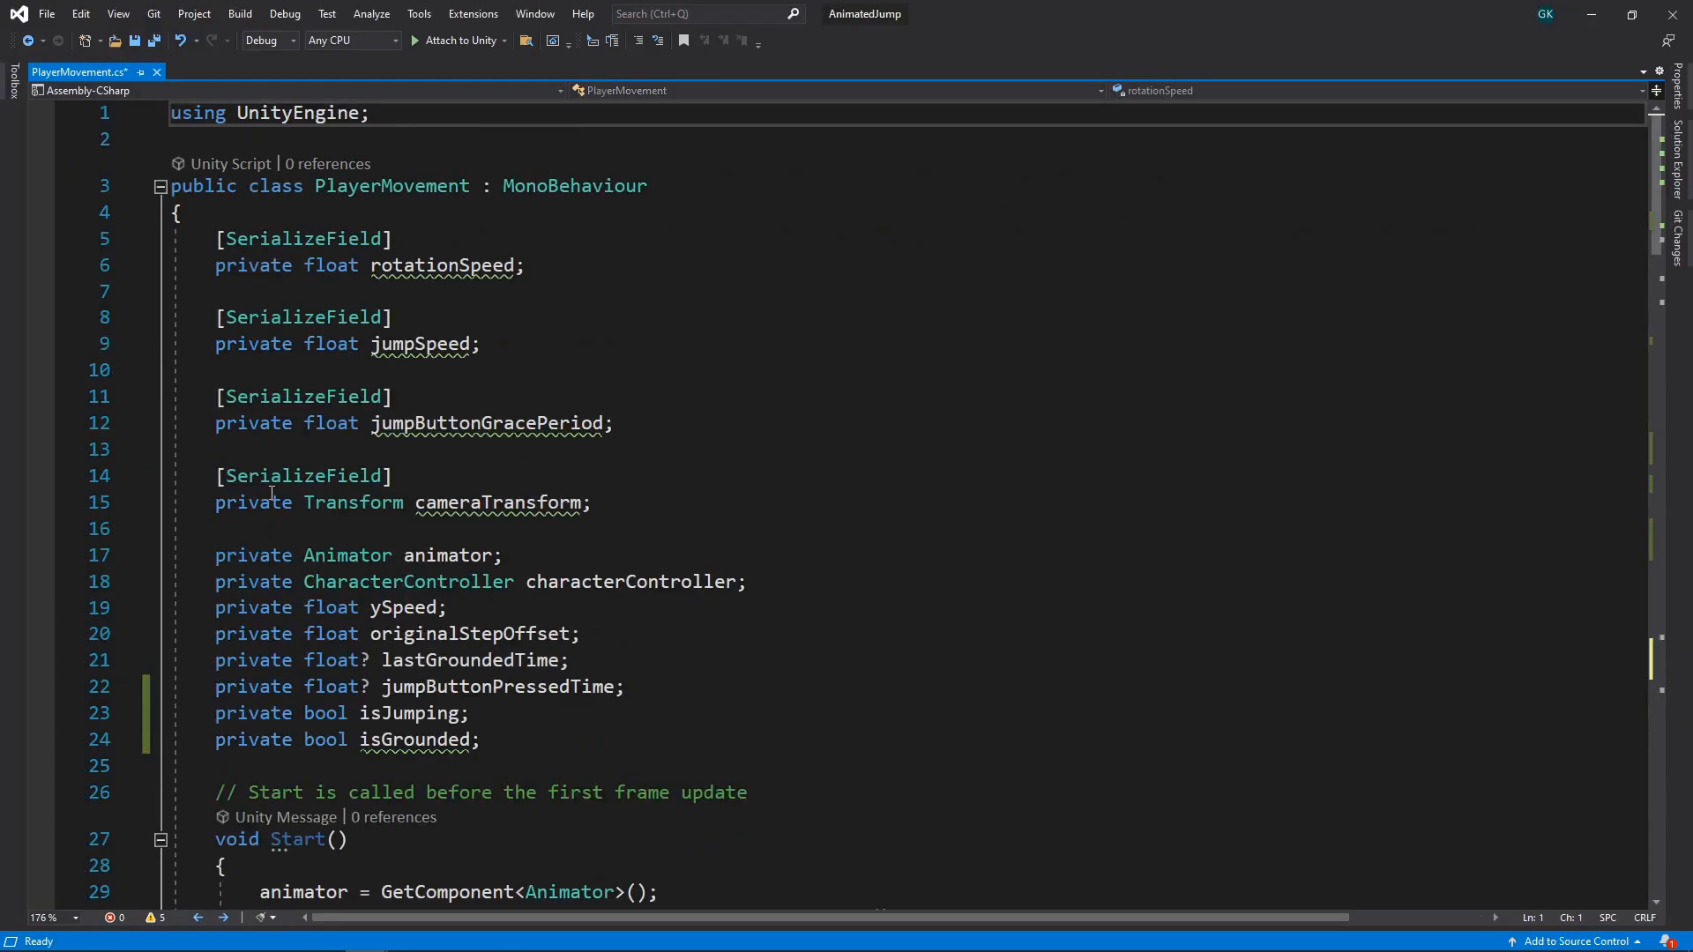
pyautogui.click(500, 344)
pyautogui.press('Return')
pyautogui.press('Return')
pyautogui.write('p')
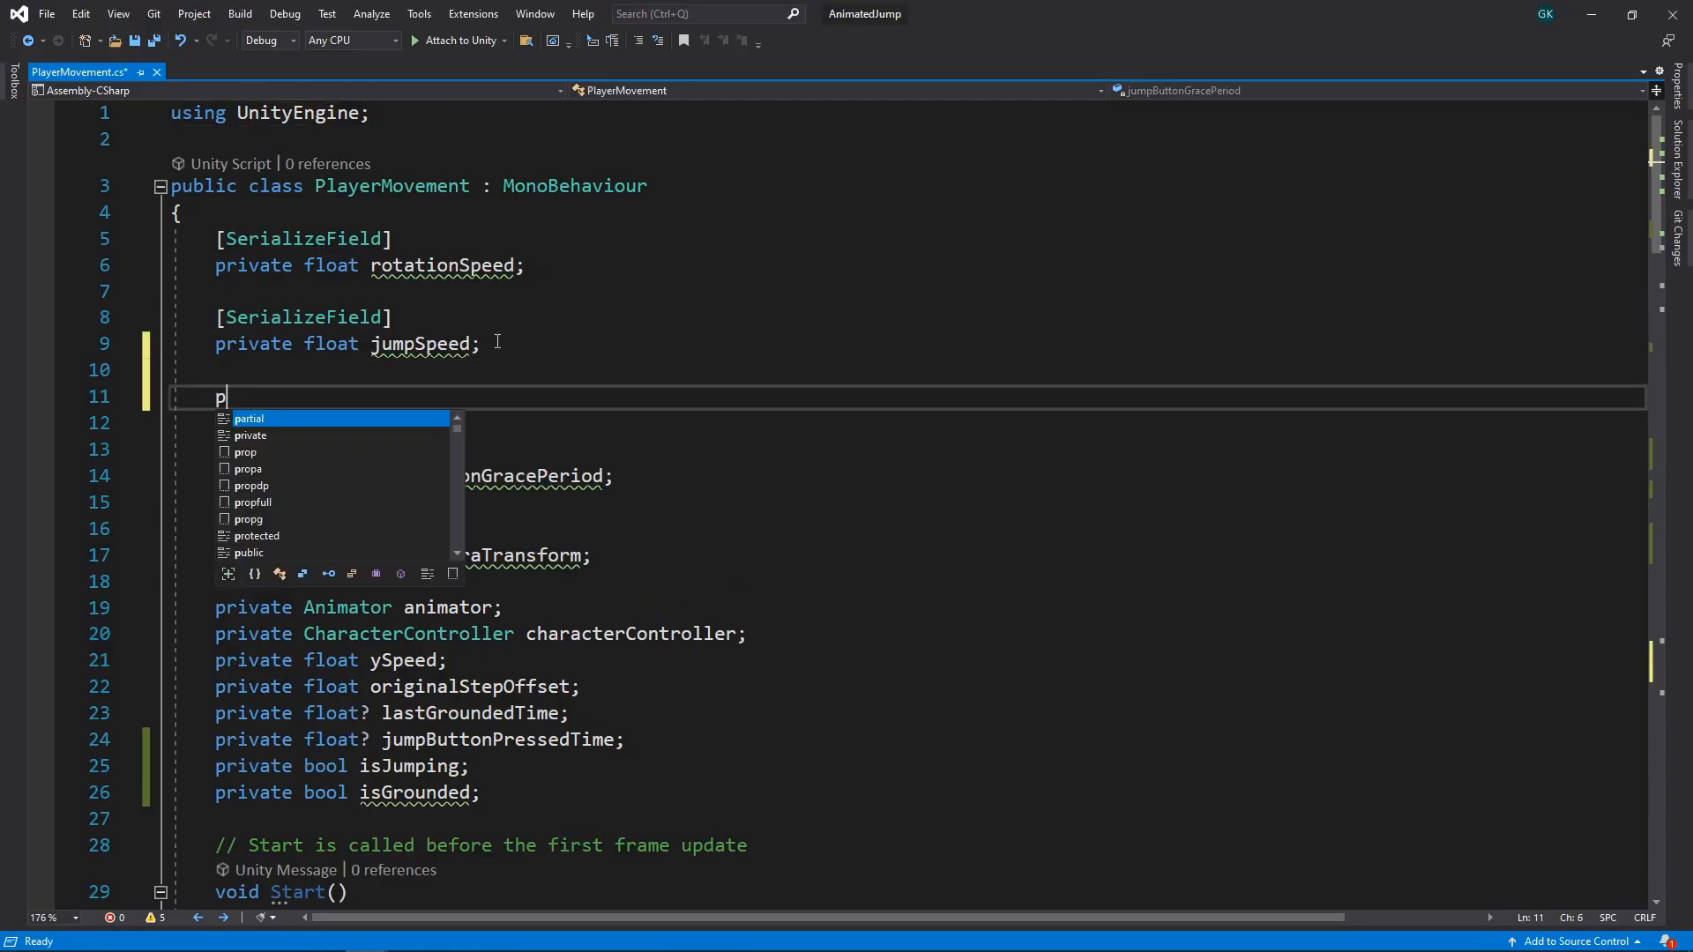
pyautogui.write('rivate float ')
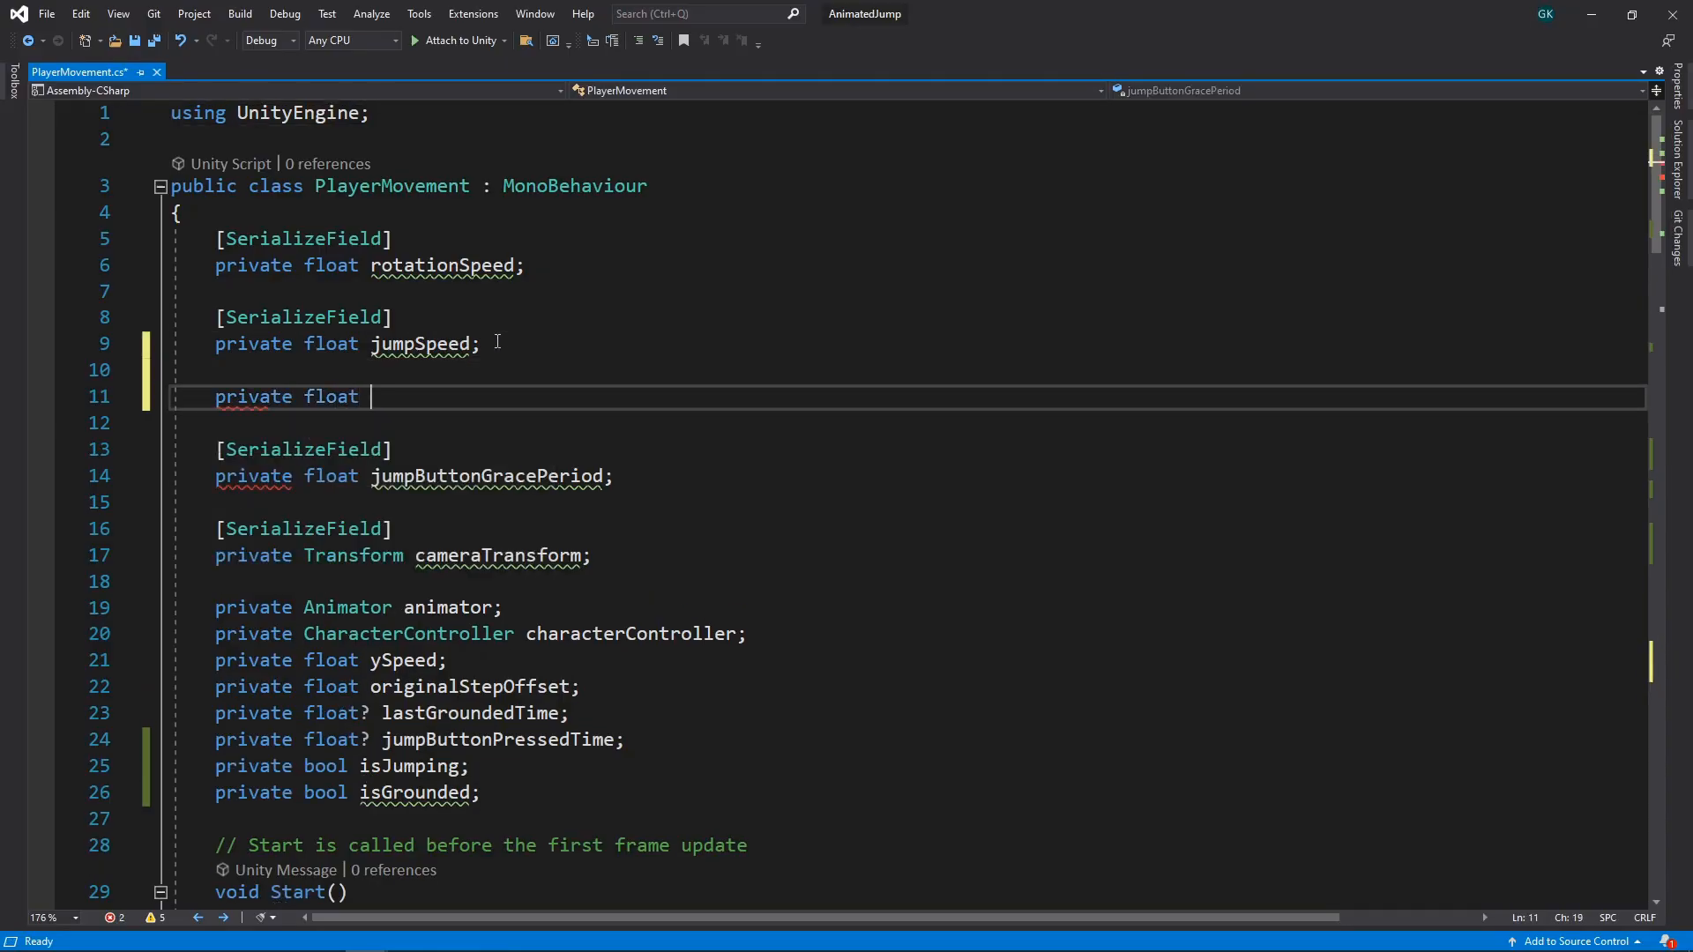
pyautogui.write('jumpHorizontalSpeed;')
pyautogui.press('Up')
pyautogui.press('Return')
pyautogui.write('[SerializeFiel')
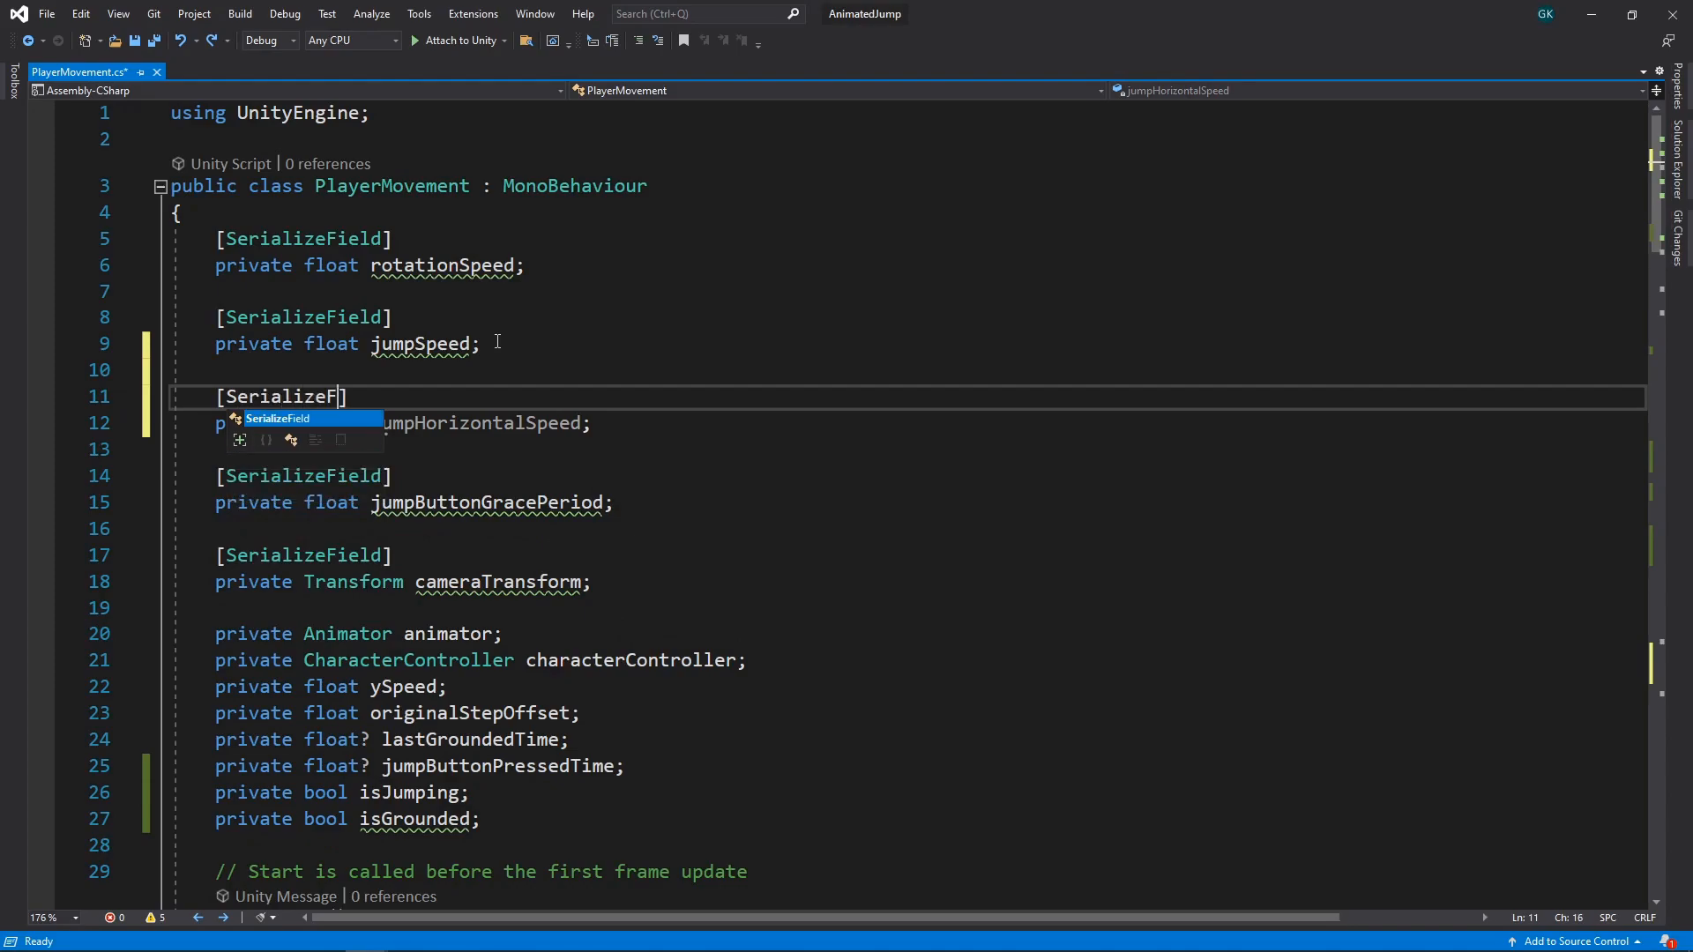
pyautogui.write('d]')
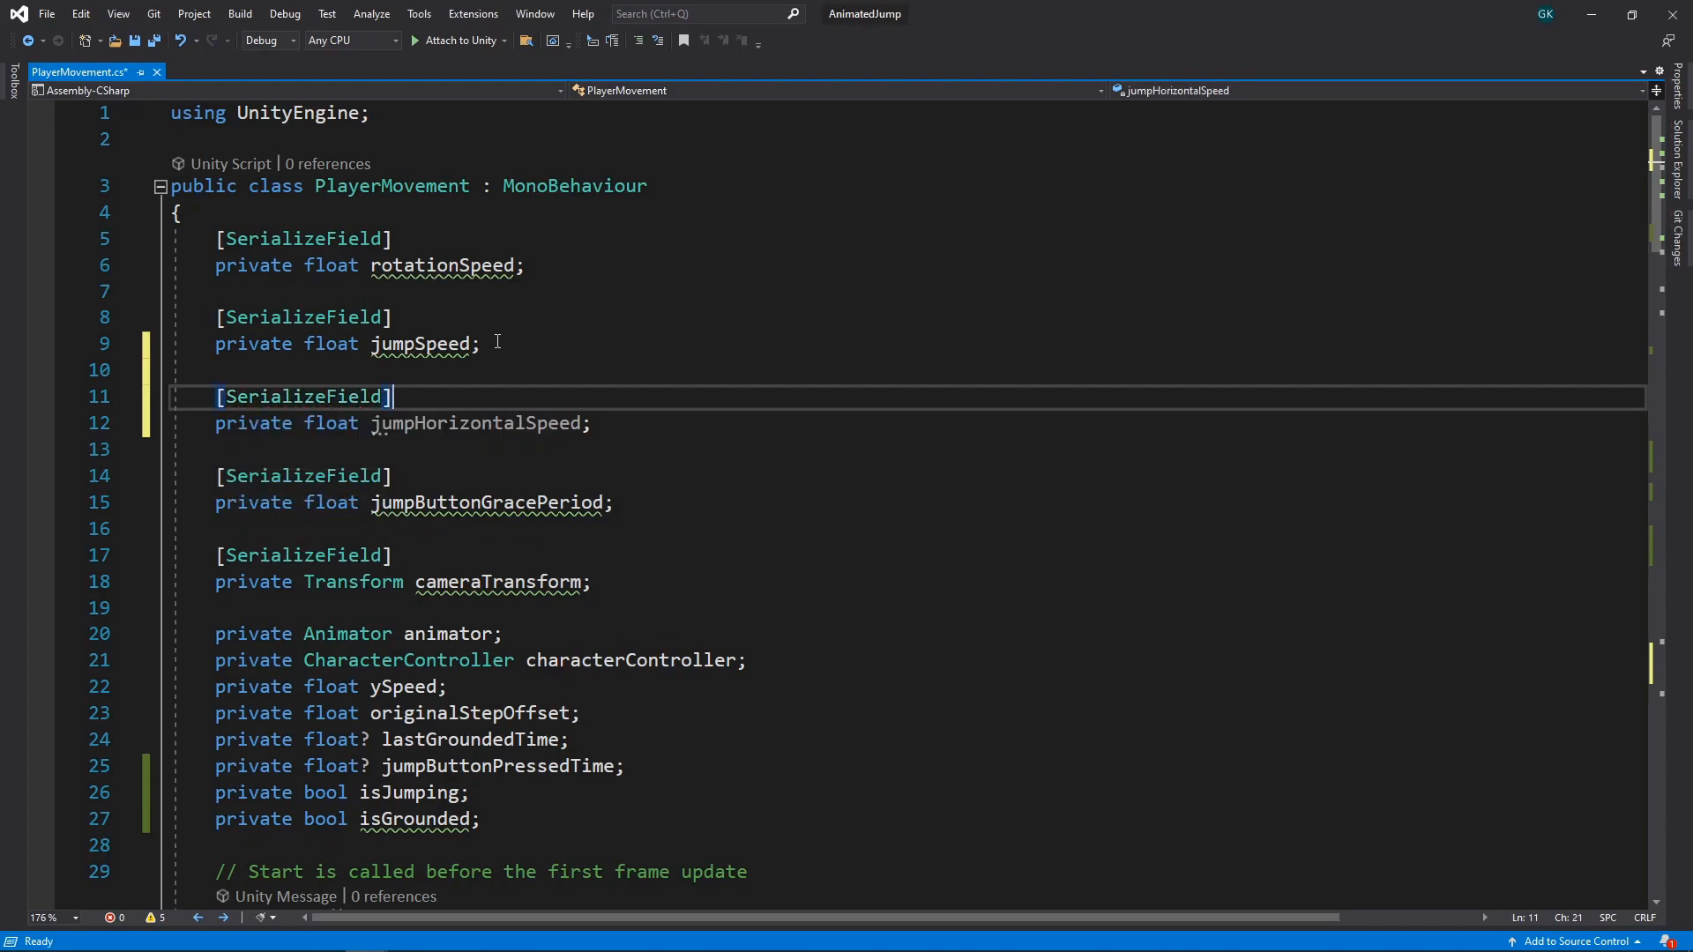
# - Add a braced if (isGrounded == false) block at the end of Update, separated by a blank line from the IsMoving else block
pyautogui.scroll(-20, 497, 342)
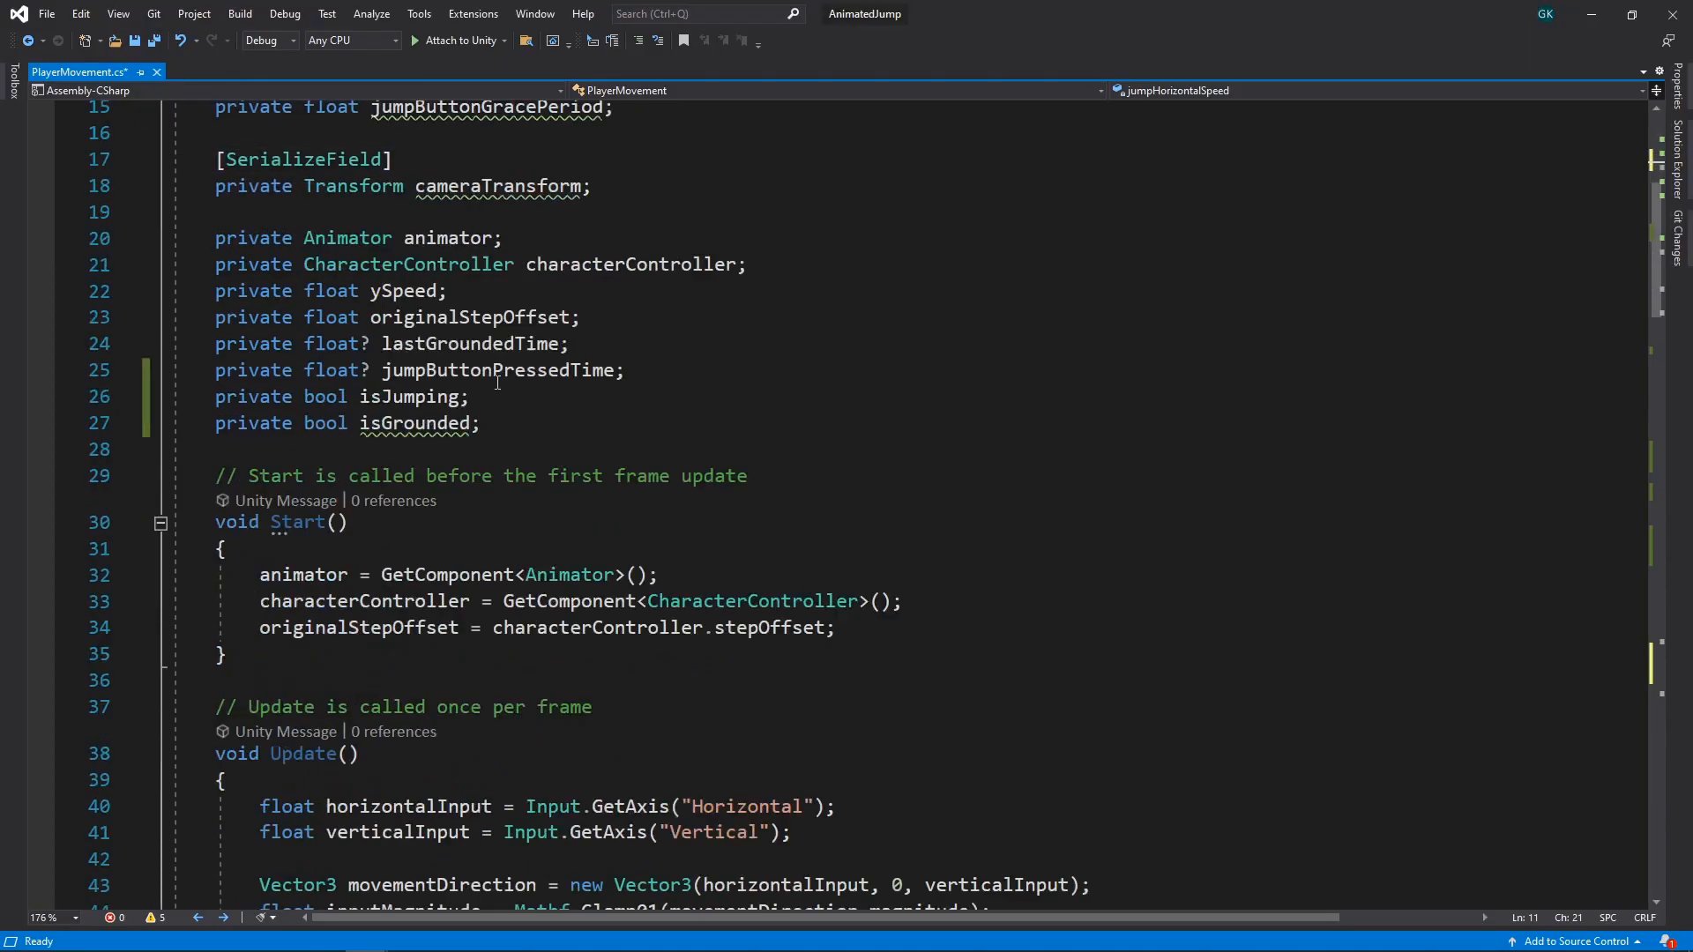
pyautogui.scroll(-6, 497, 386)
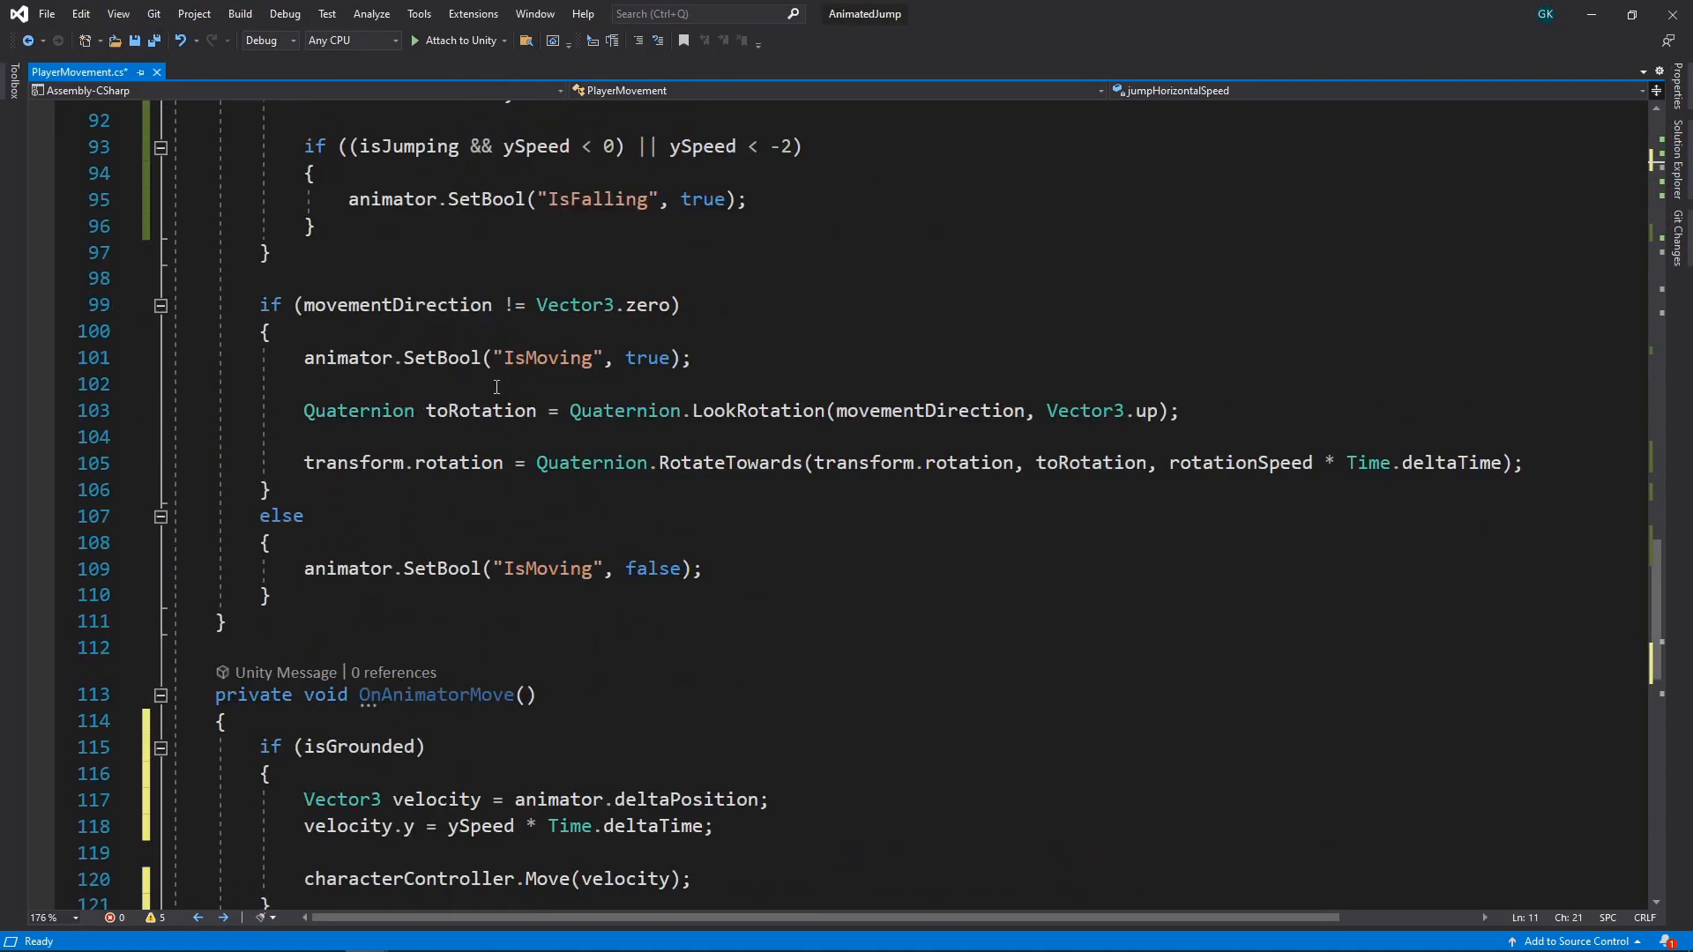
pyautogui.click(298, 601)
pyautogui.press('Return')
pyautogui.press('Return')
pyautogui.write('i')
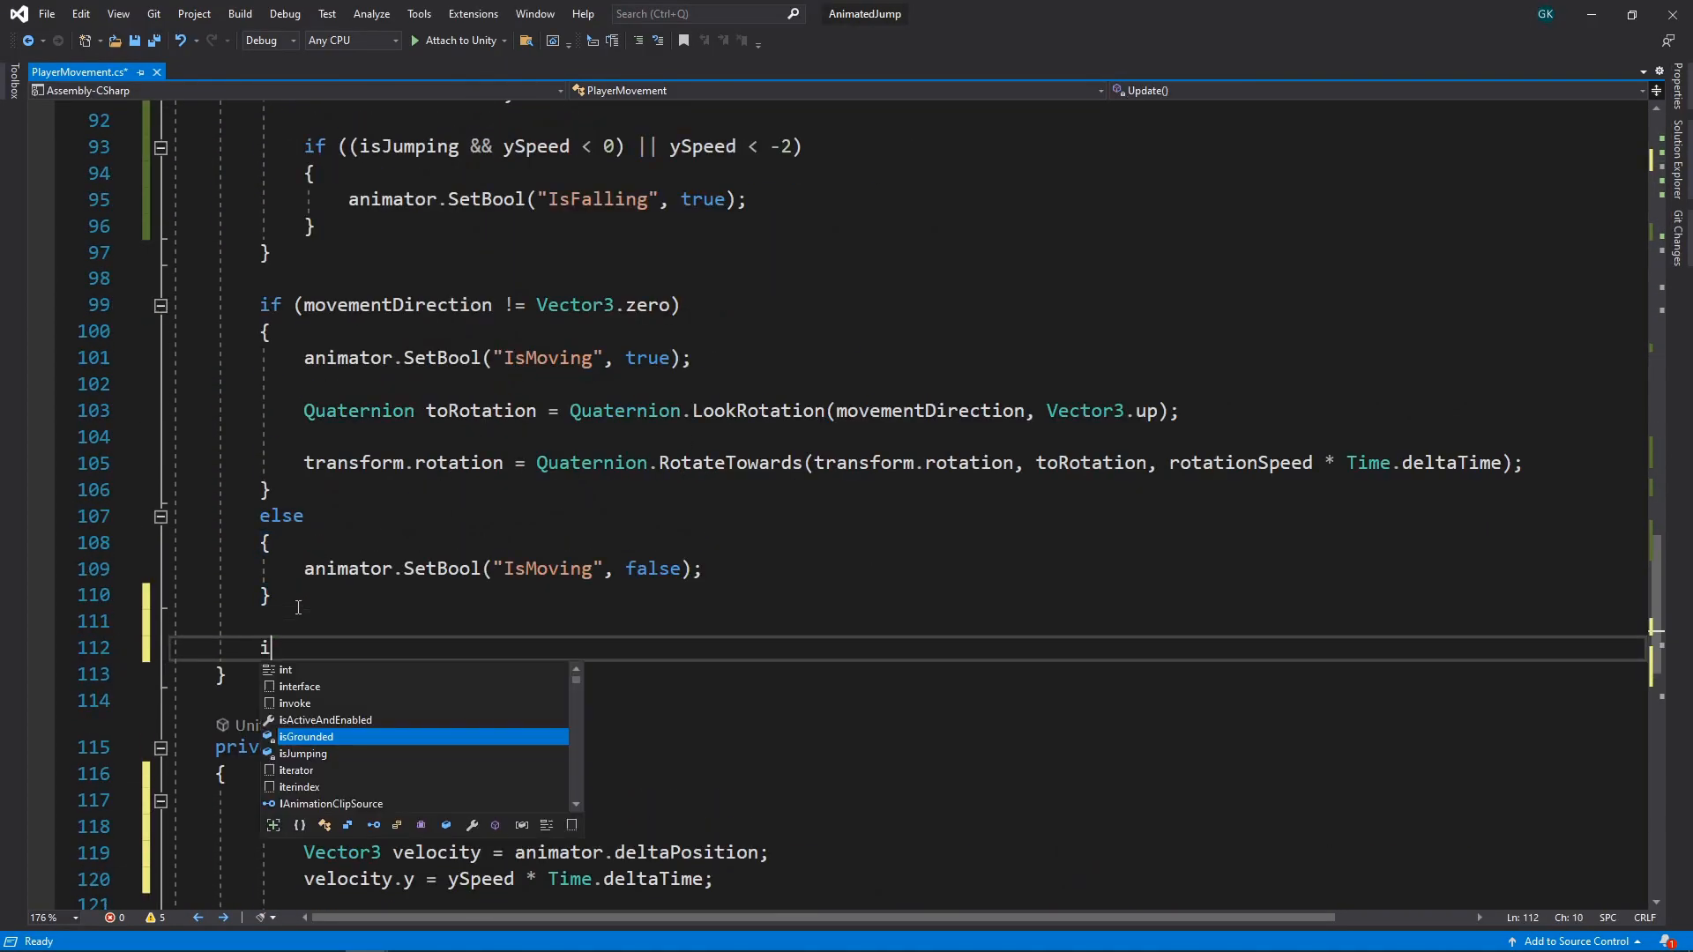
pyautogui.write('f (isGrounde')
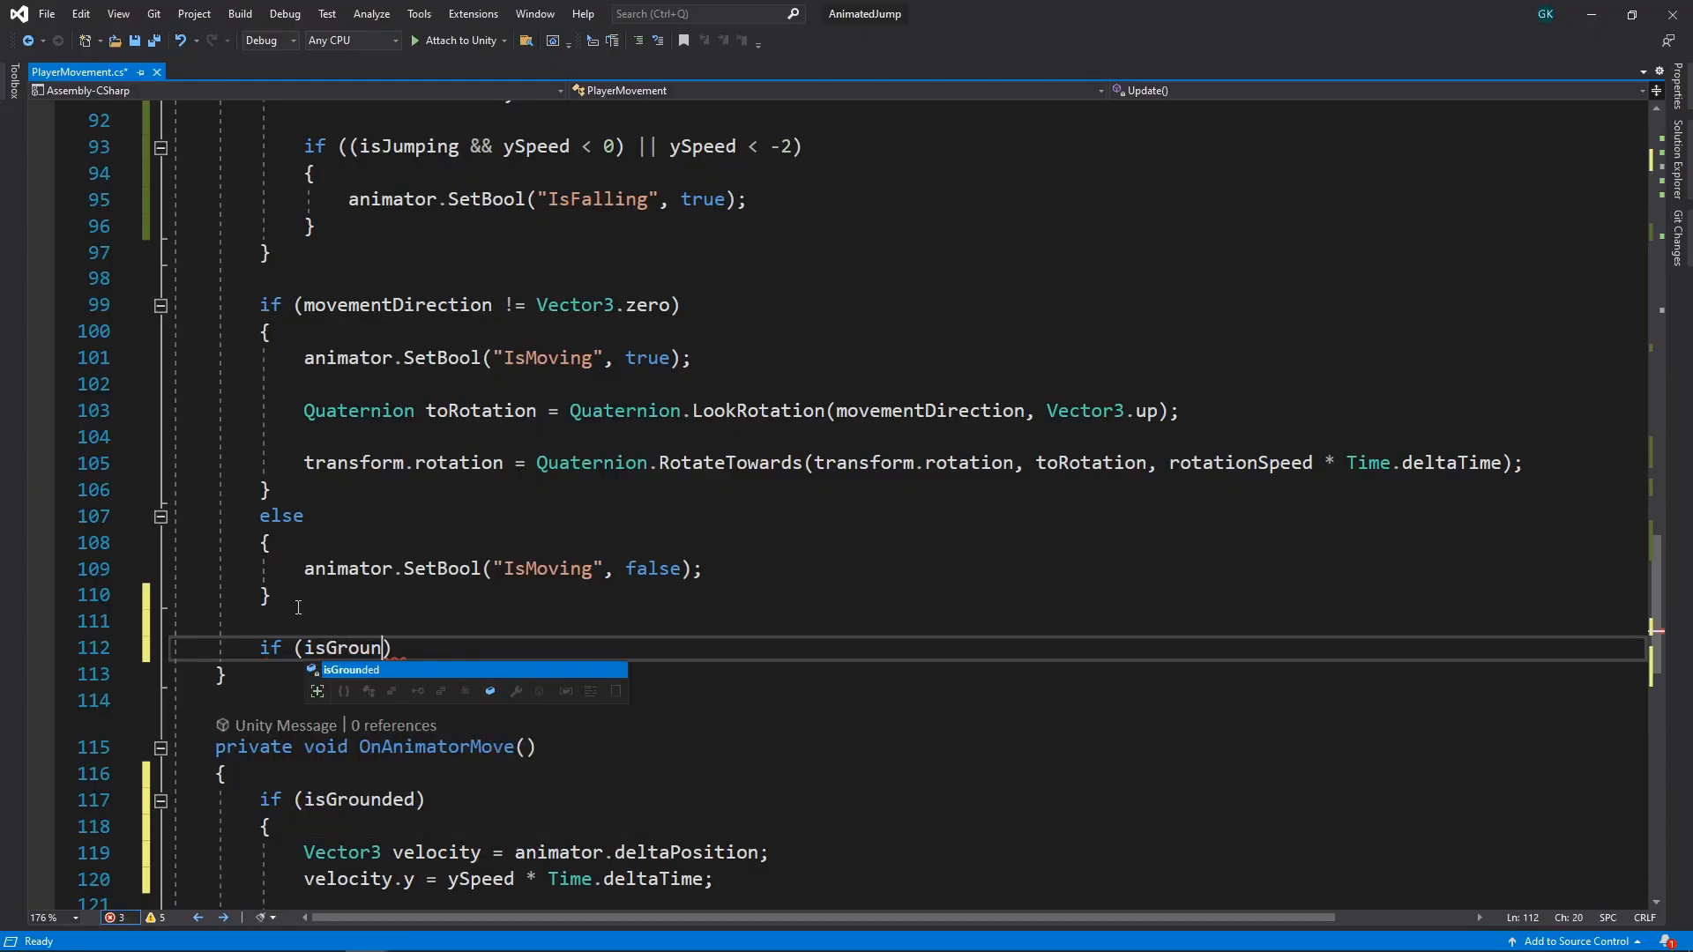
pyautogui.write('d == false)')
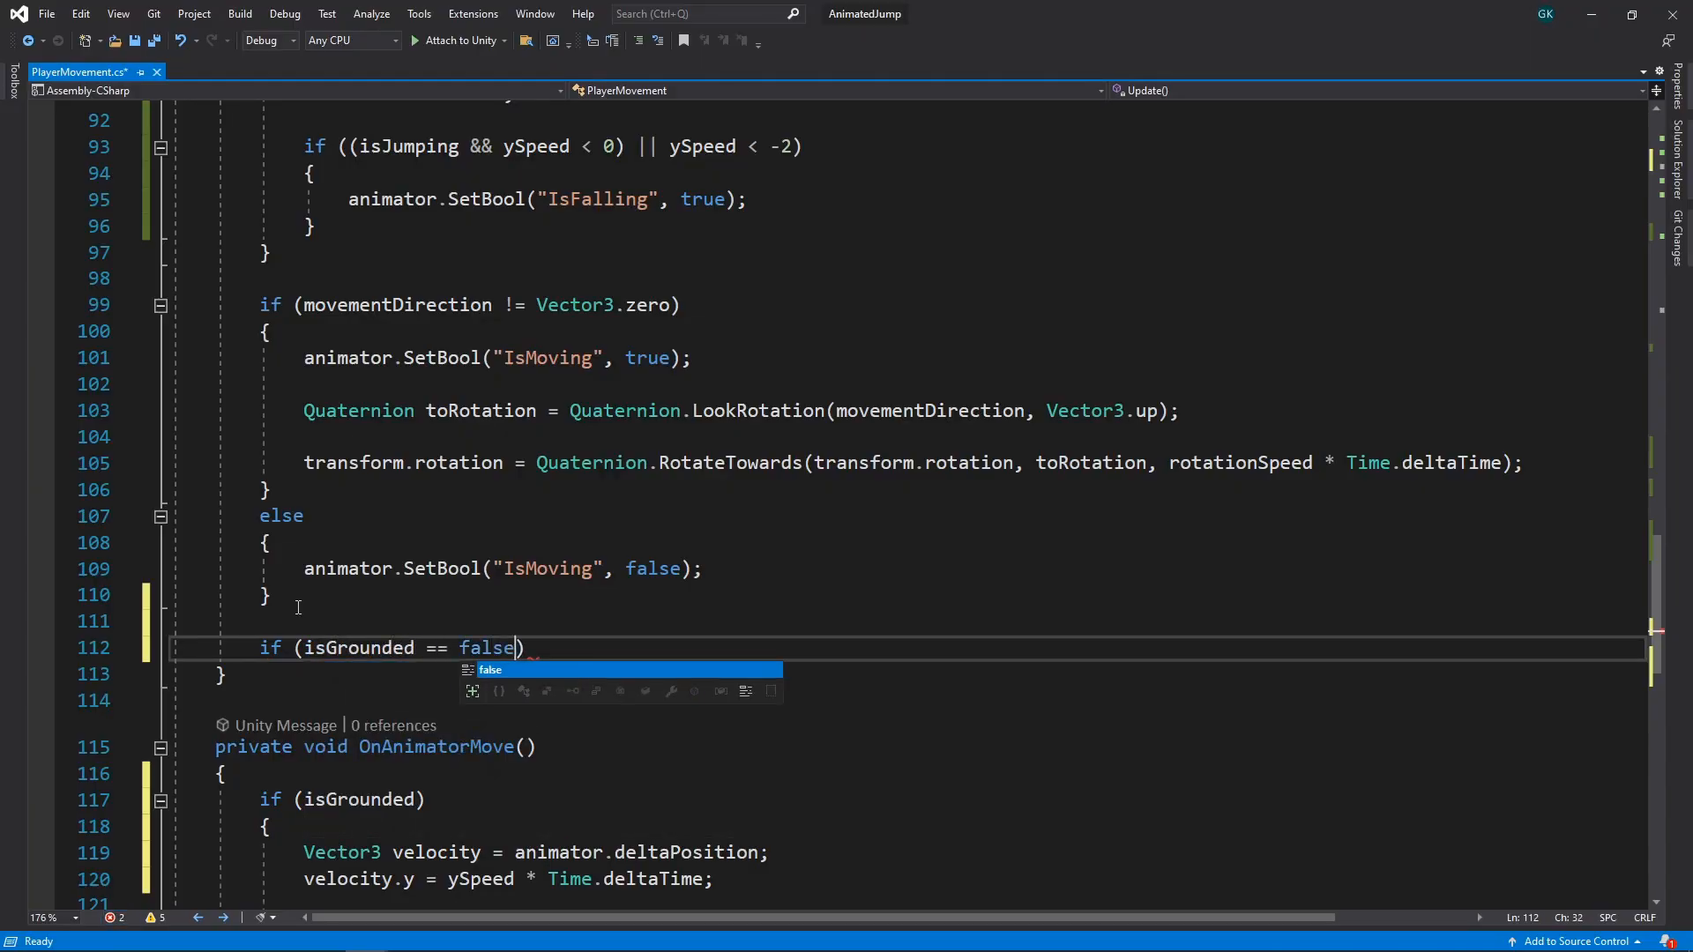
pyautogui.press('Return')
pyautogui.write('{')
pyautogui.press('Return')
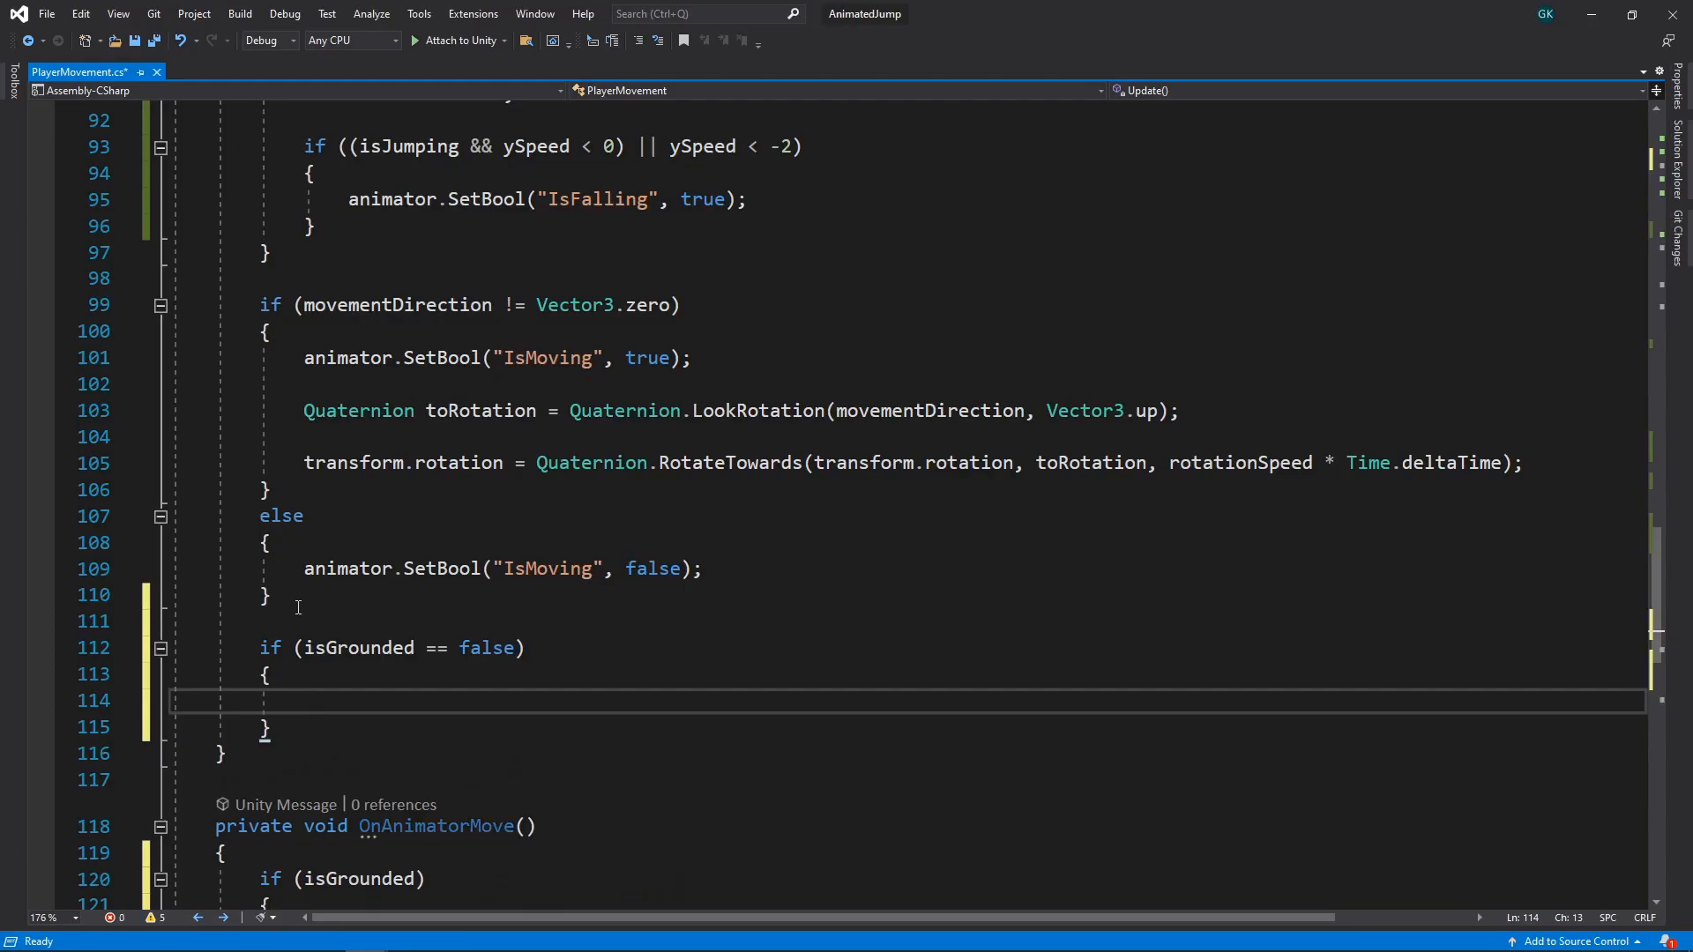
# - Inside the new block, add Vector3 velocity = movementDirection * inputMagnitude * jumpHorizontalSpeed; and velocity.y = ySpeed;
pyautogui.write('Vector3 velocity = movementDirection * inputMagnitude * ')
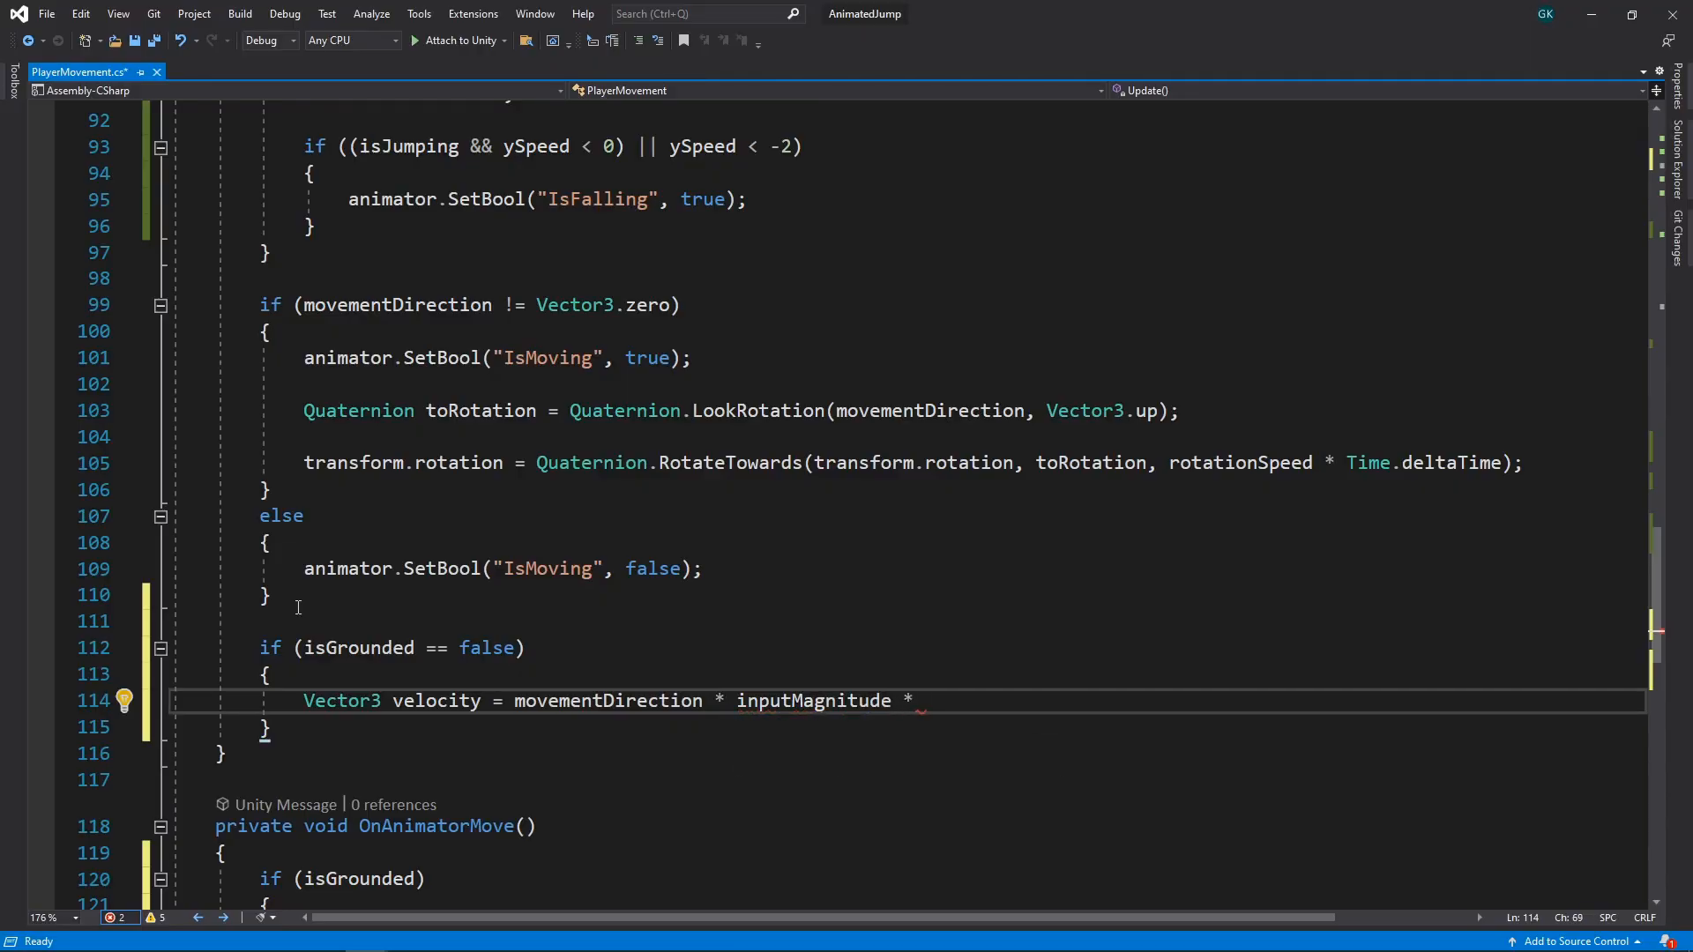
pyautogui.write('jumpHorizontalSpeed')
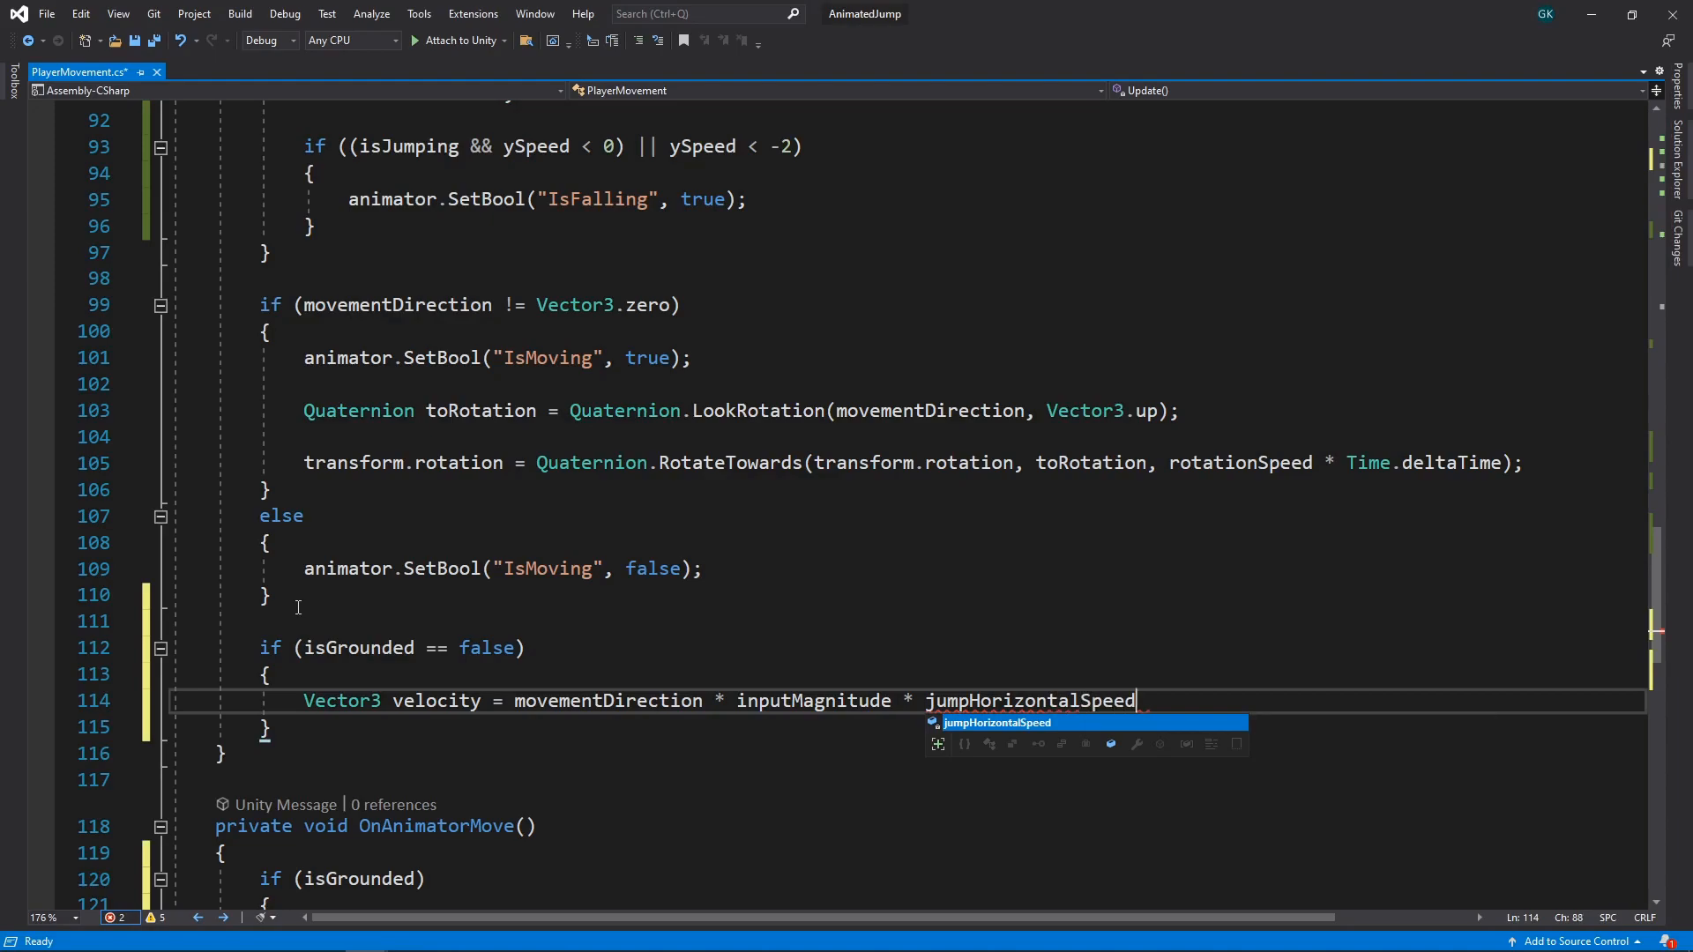
pyautogui.write(';')
pyautogui.press('Return')
pyautogui.write('velocity.y = ySpeed;')
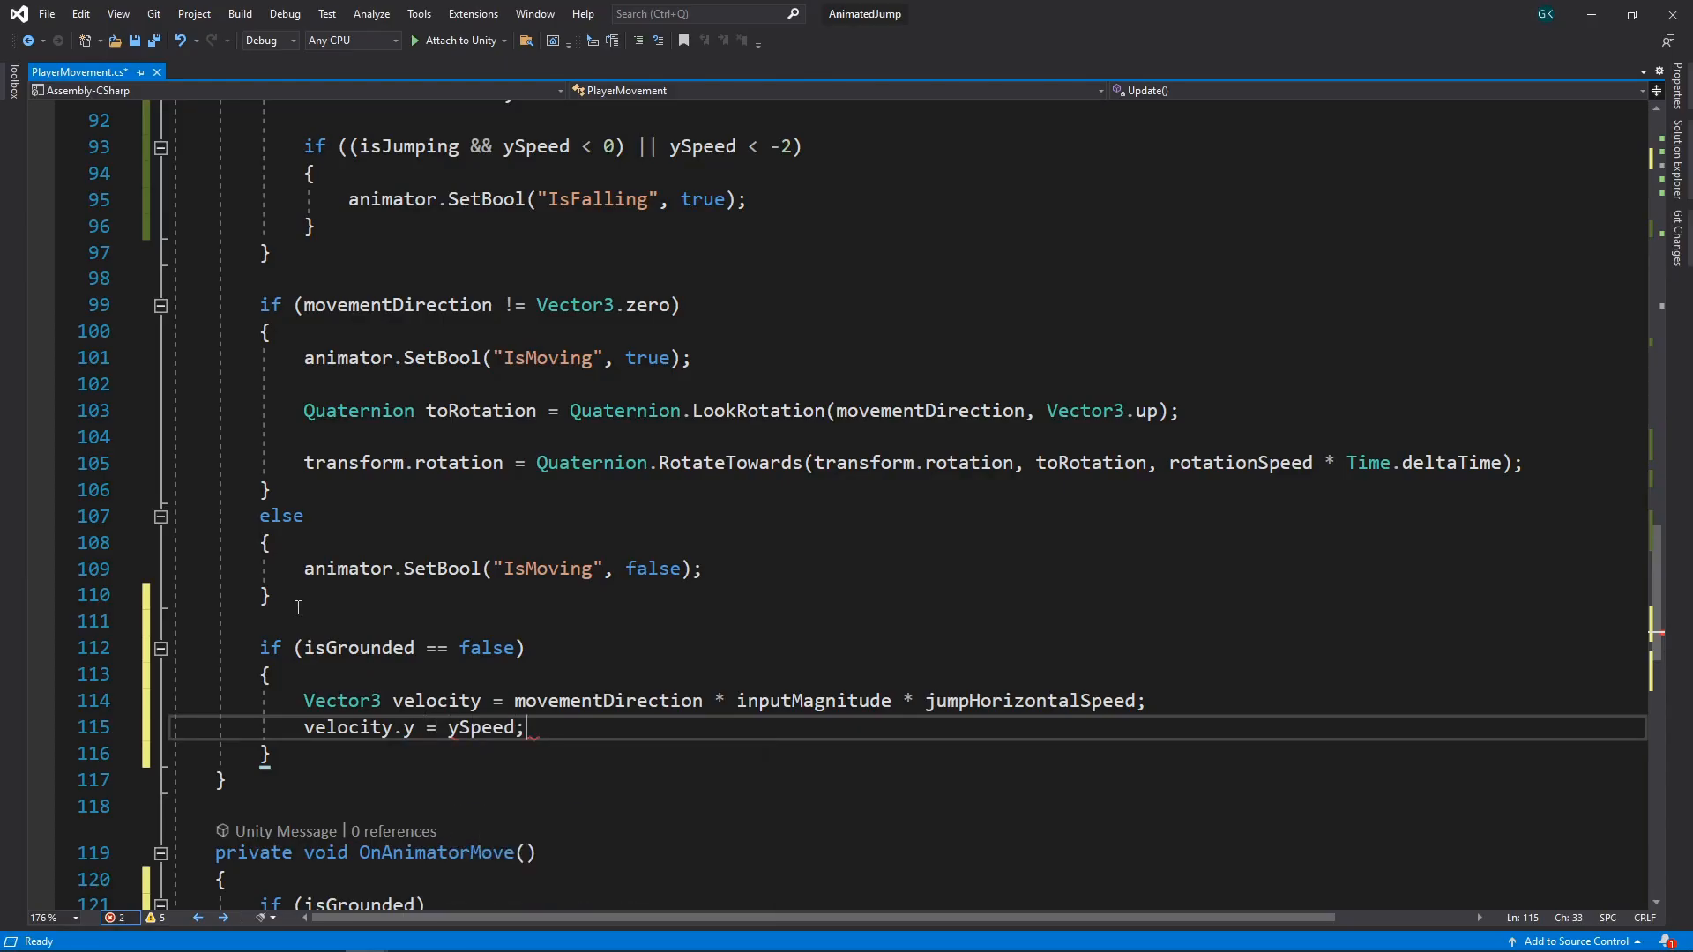
# - After a blank line, add characterController.Move(velocity * Time.deltaTime); to the block and save the PlayerMovement script
pyautogui.press('Return')
pyautogui.press('Return')
pyautogui.write('cha')
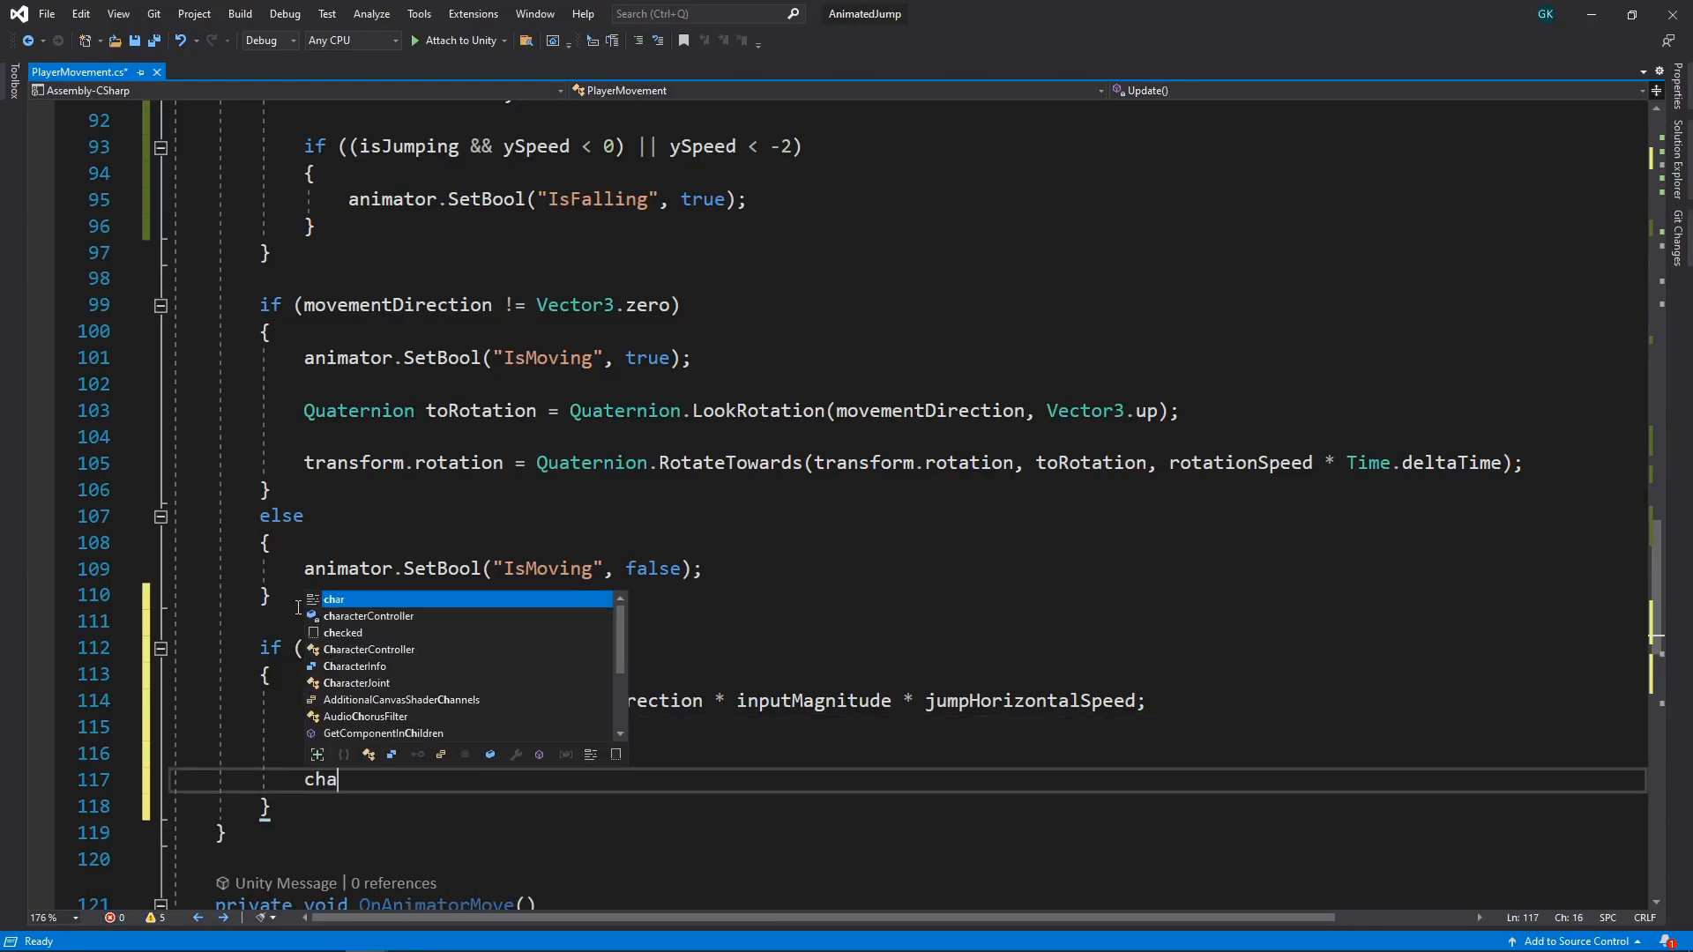
pyautogui.write('racterController')
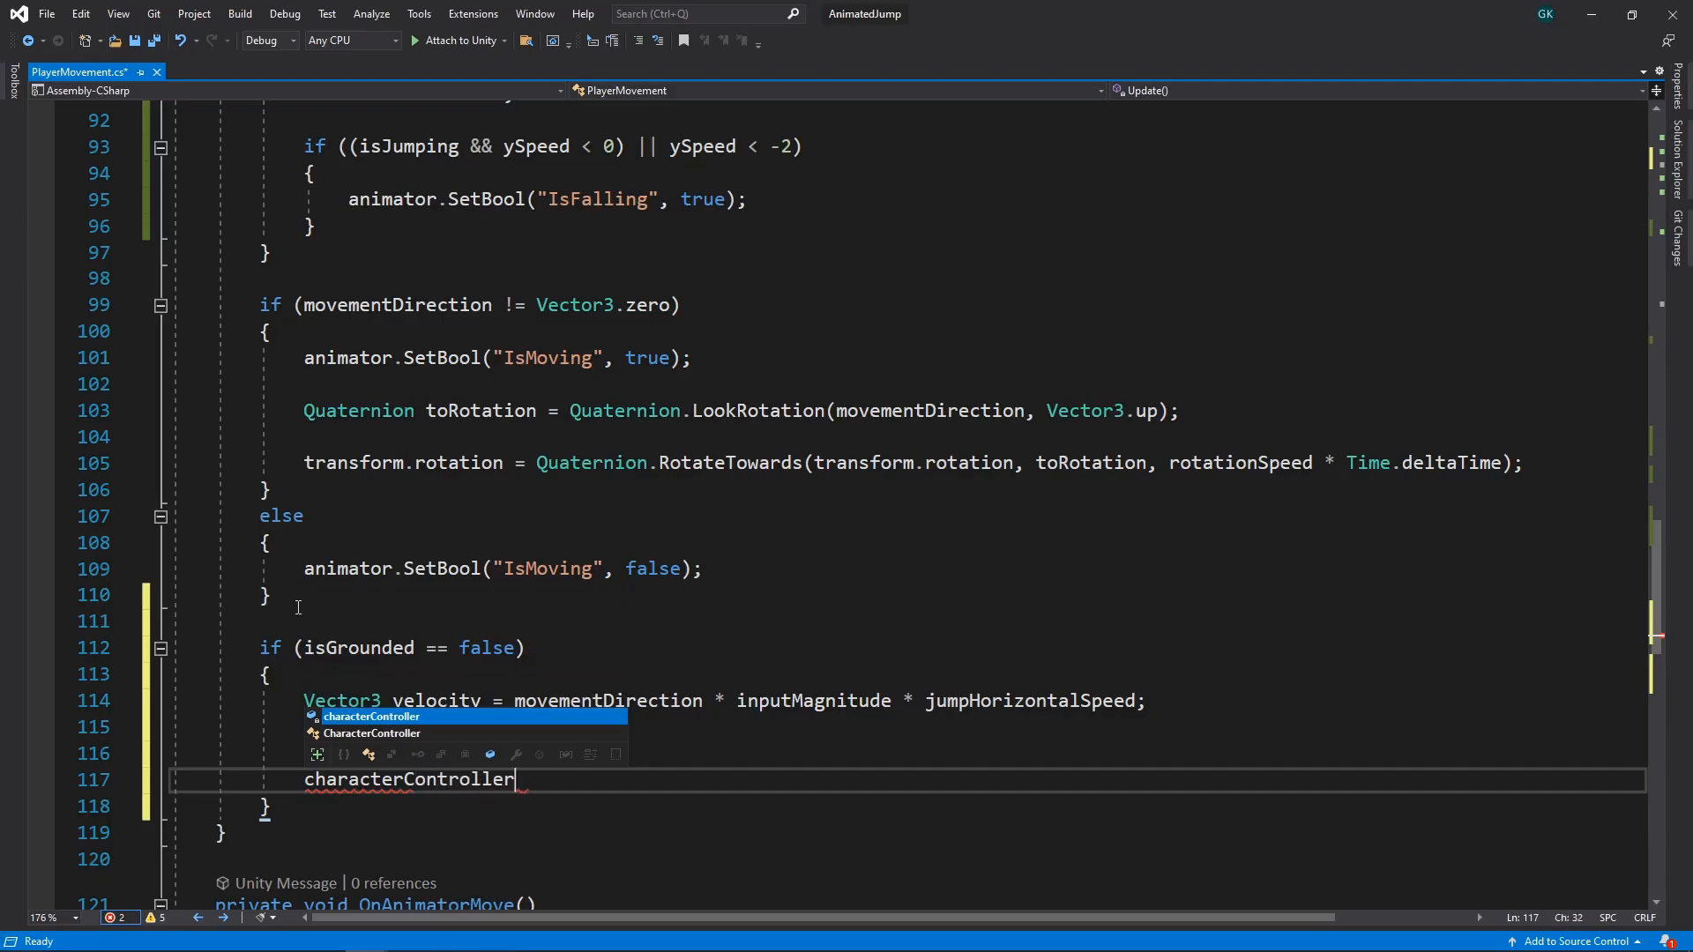
pyautogui.write('.Move(')
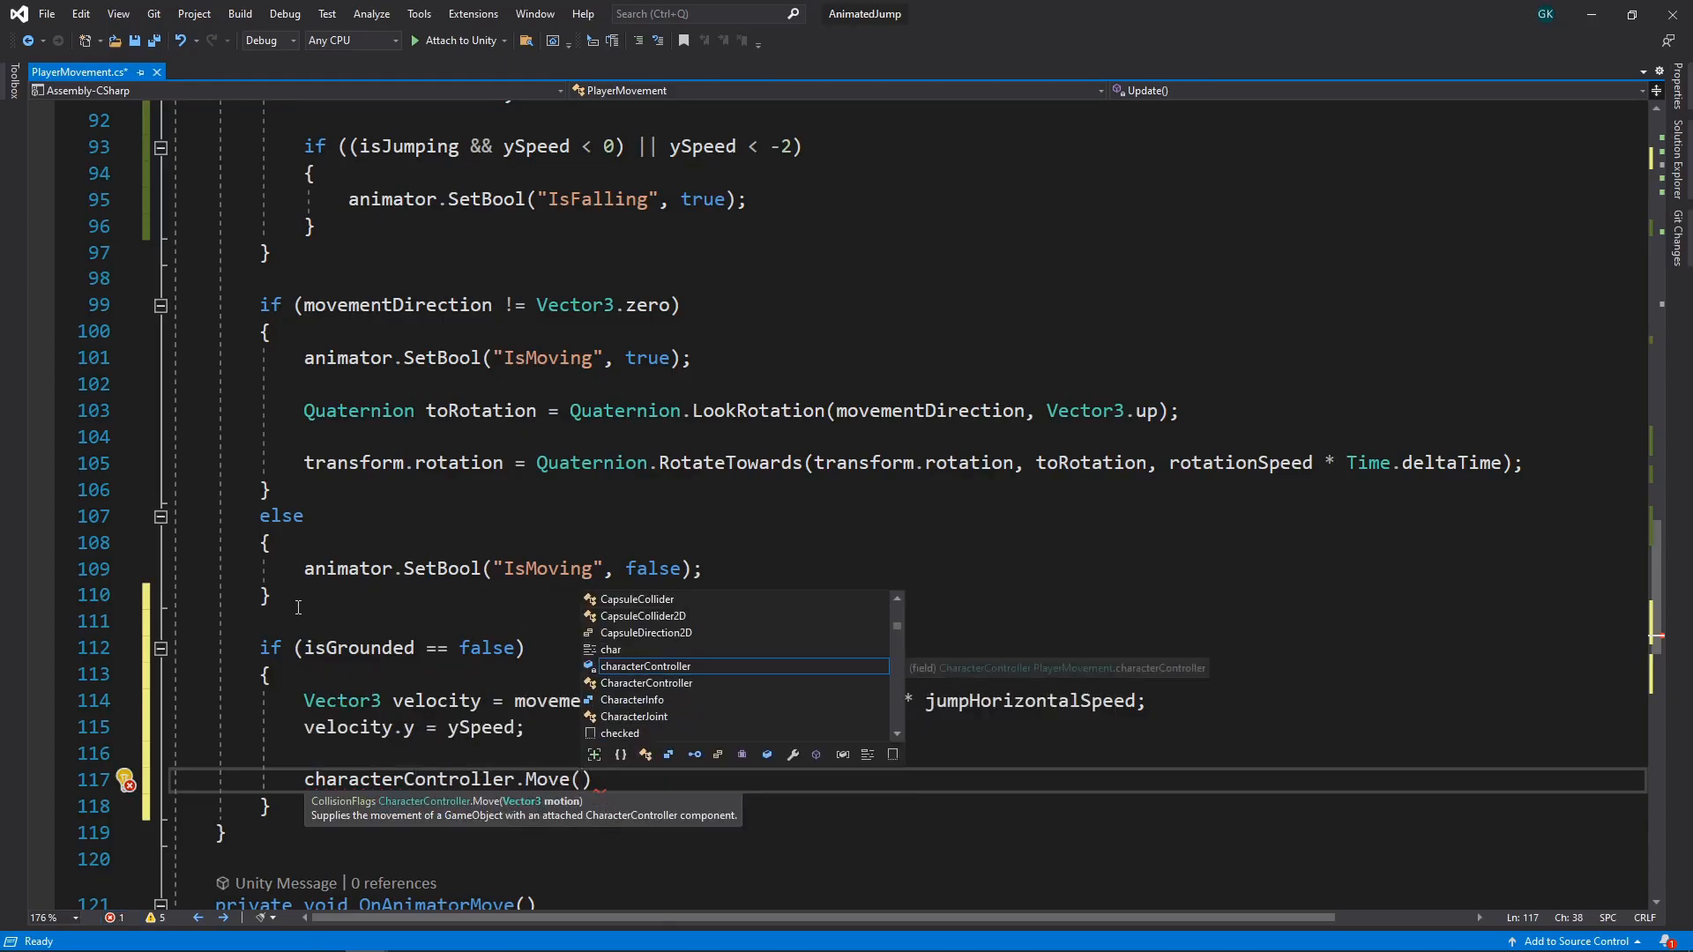
pyautogui.write('velocity * ')
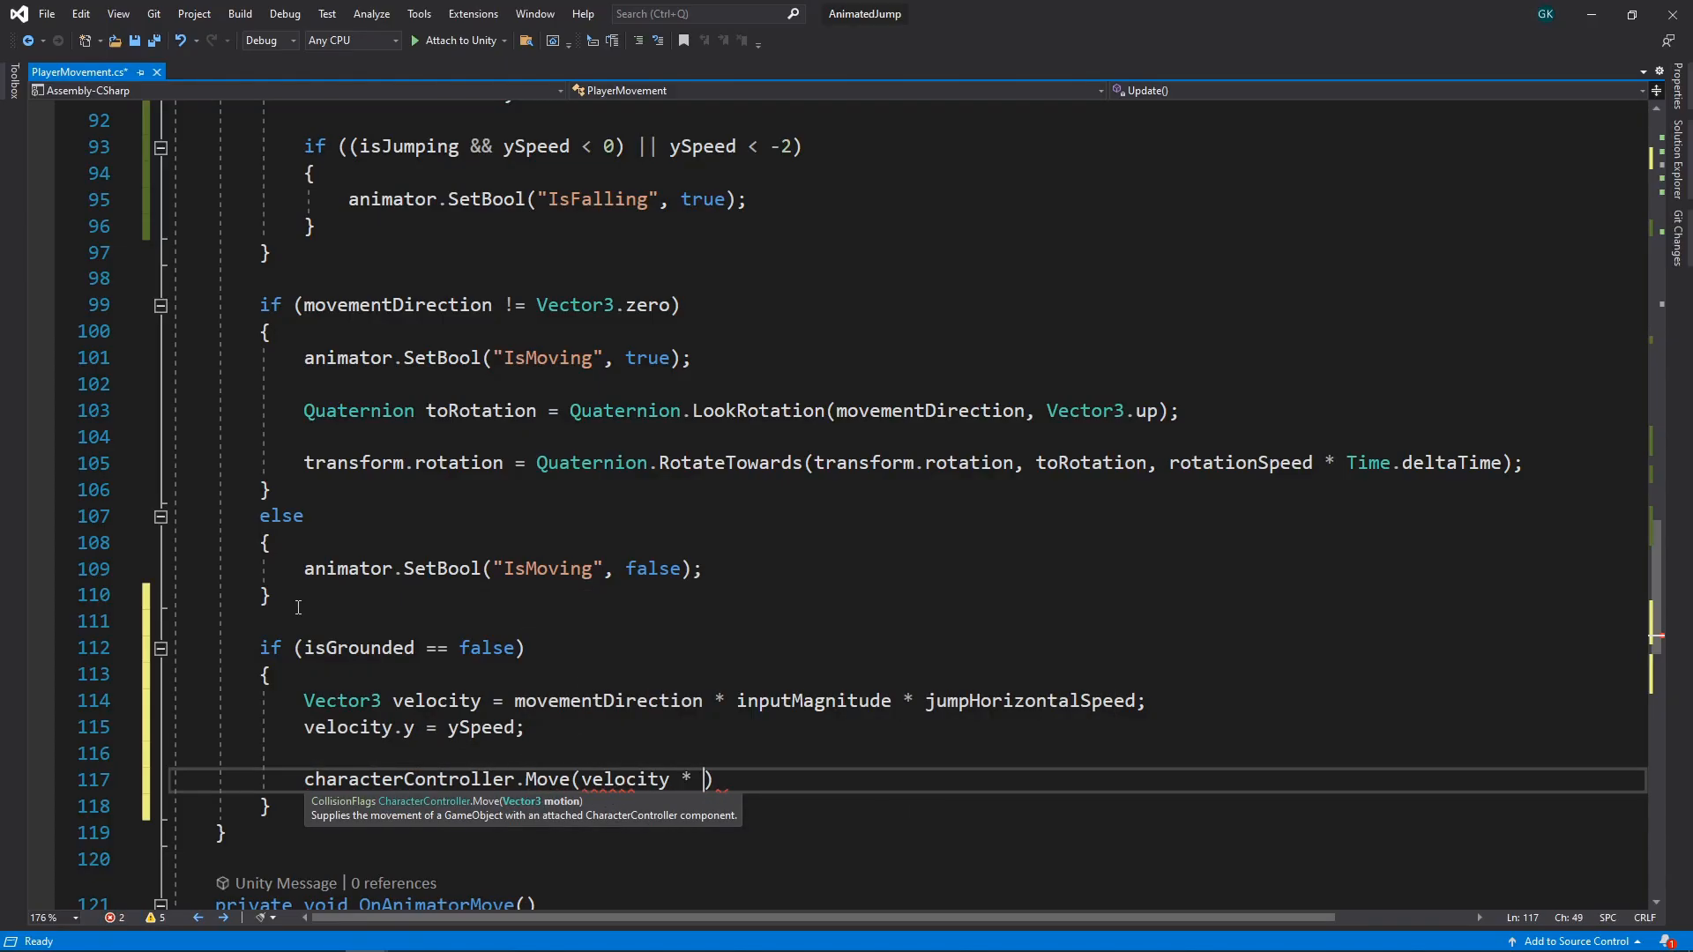
pyautogui.write('Time.deltaTime);')
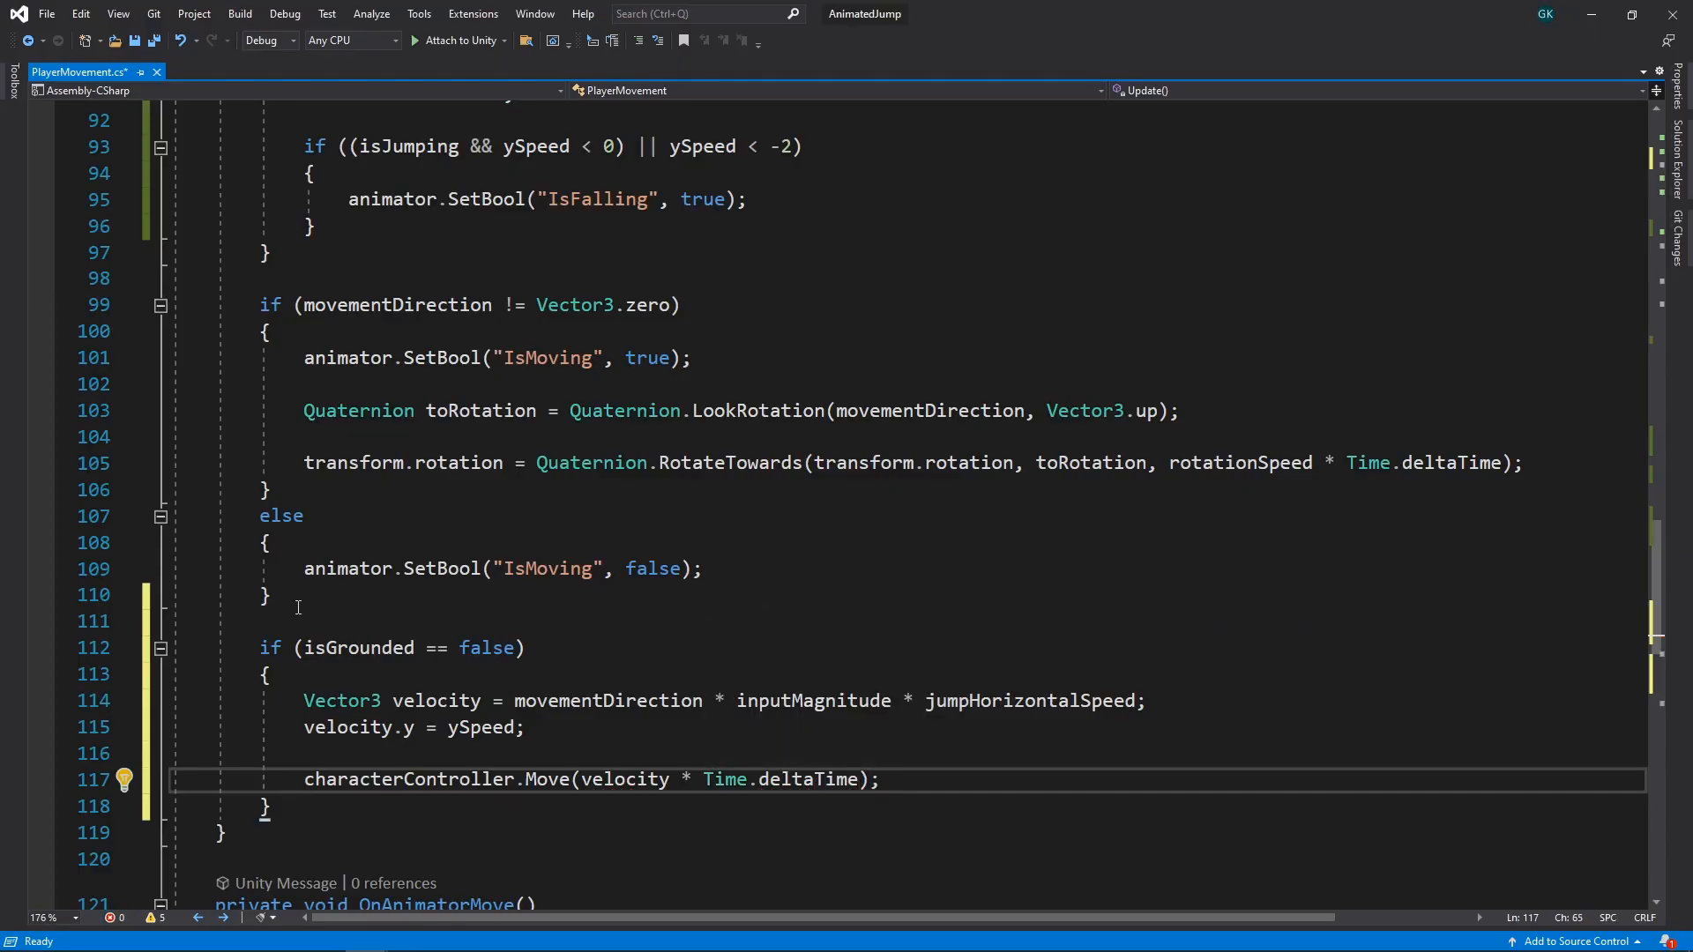
pyautogui.click(132, 43)
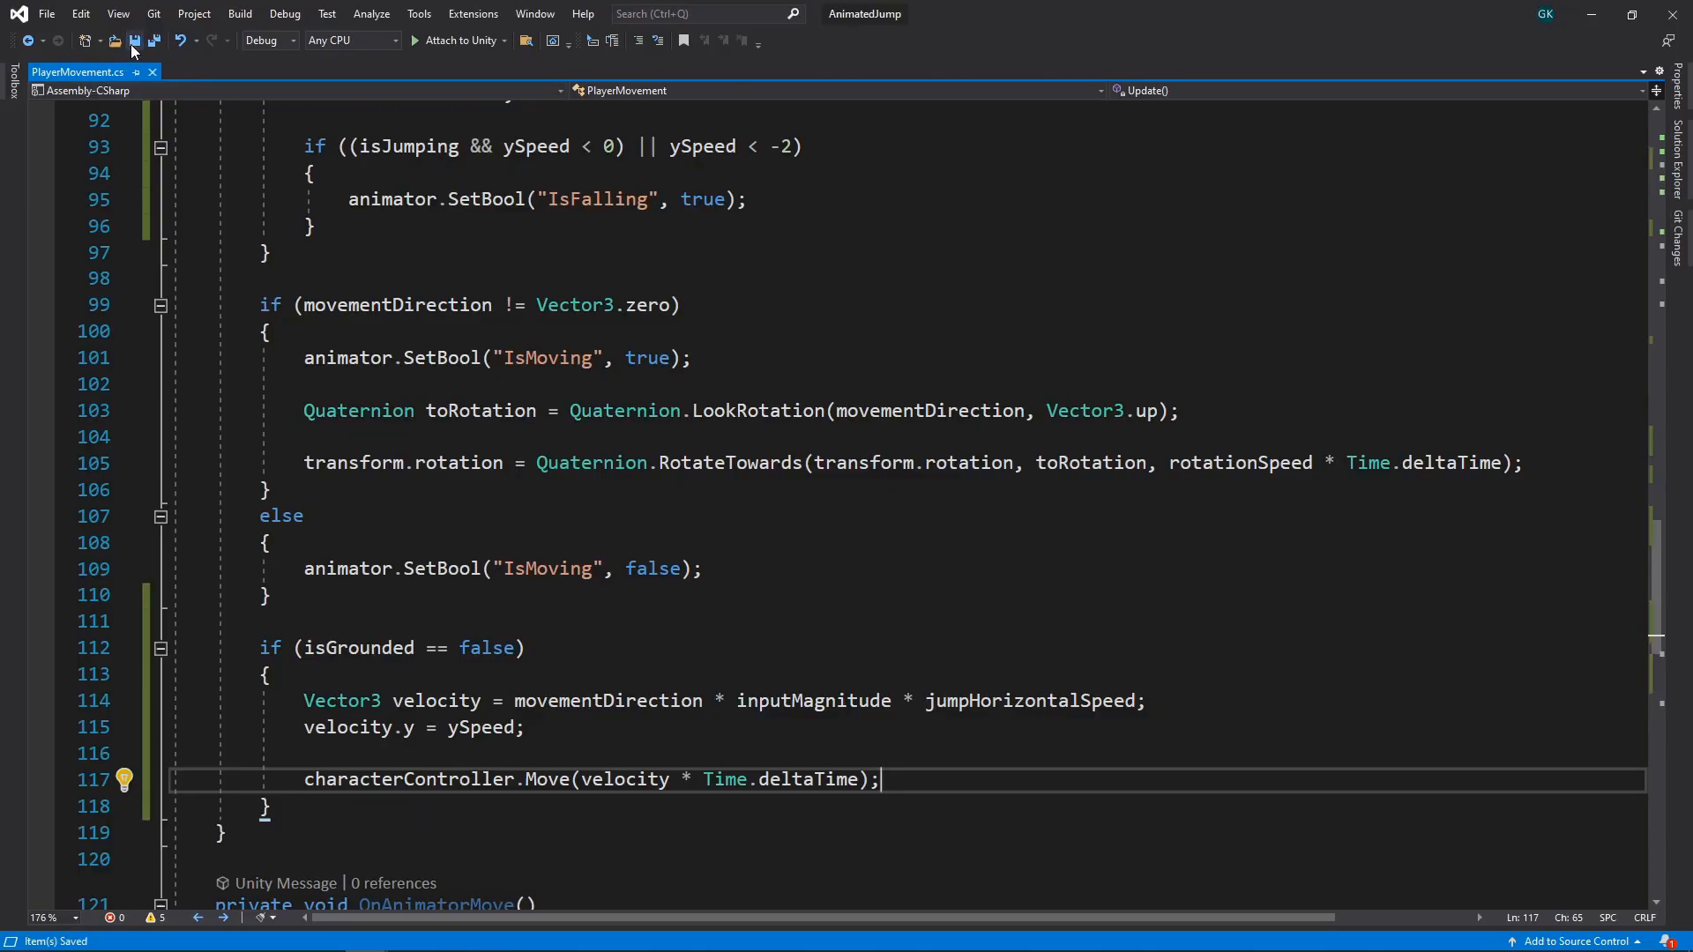
# - Switch to Unity, set Doozy's Jump Horizontal Speed to 3 and start play mode
pyautogui.hotkey('alt', 'Tab')
pyautogui.click(76, 203)
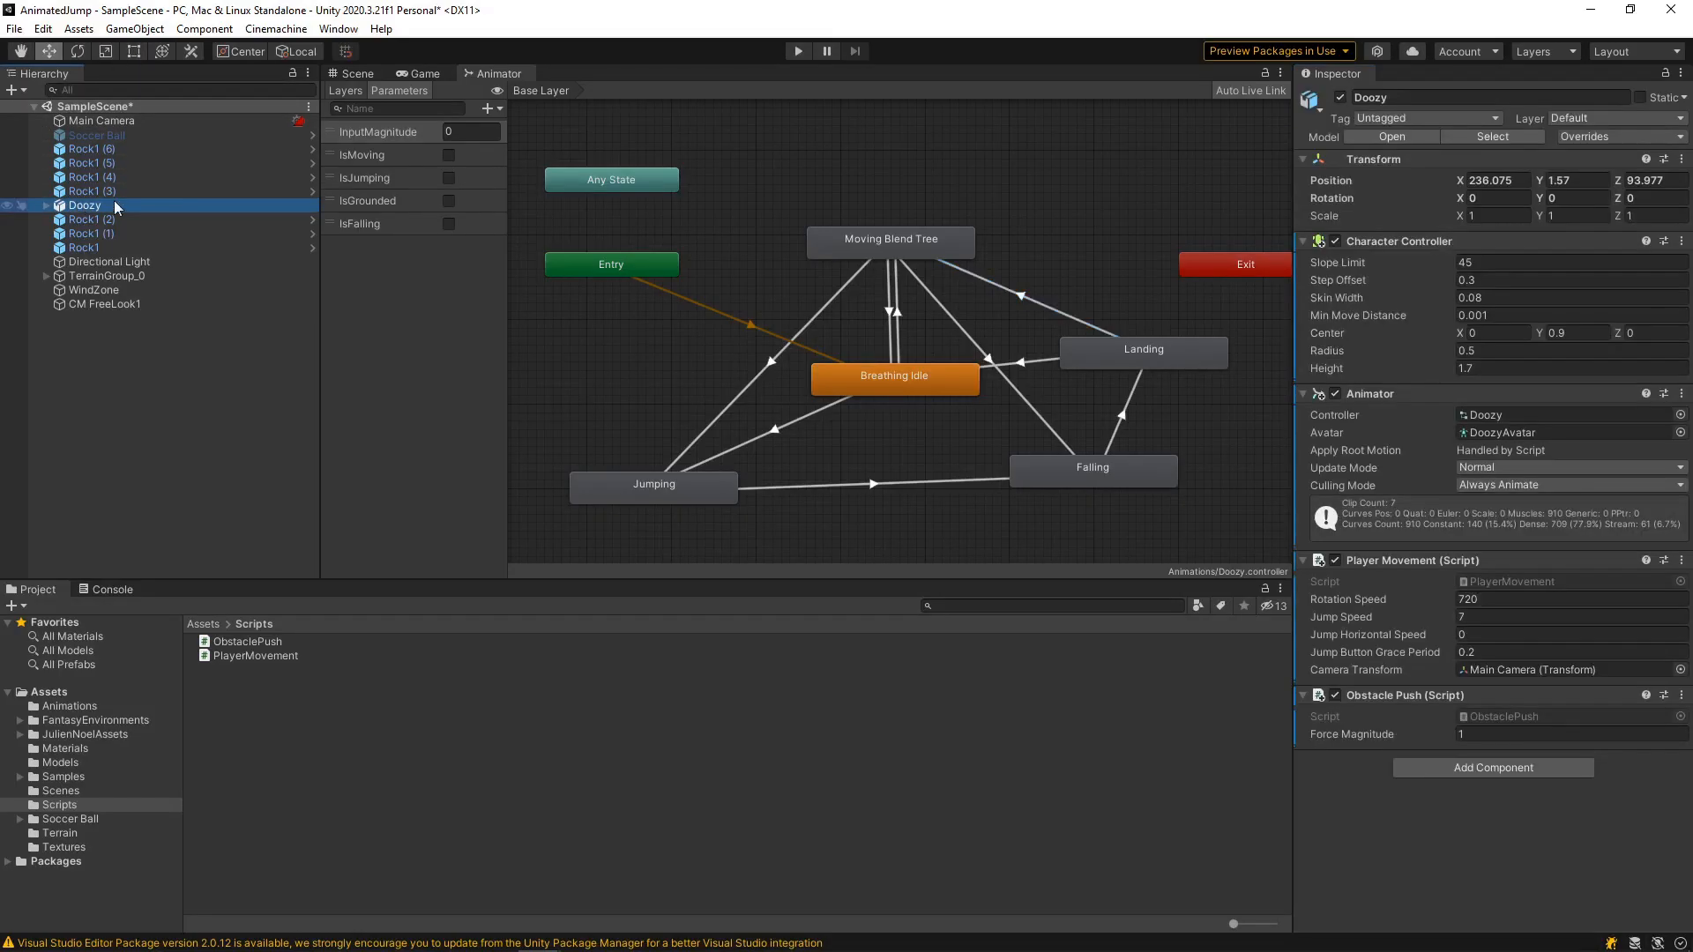
pyautogui.click(1481, 634)
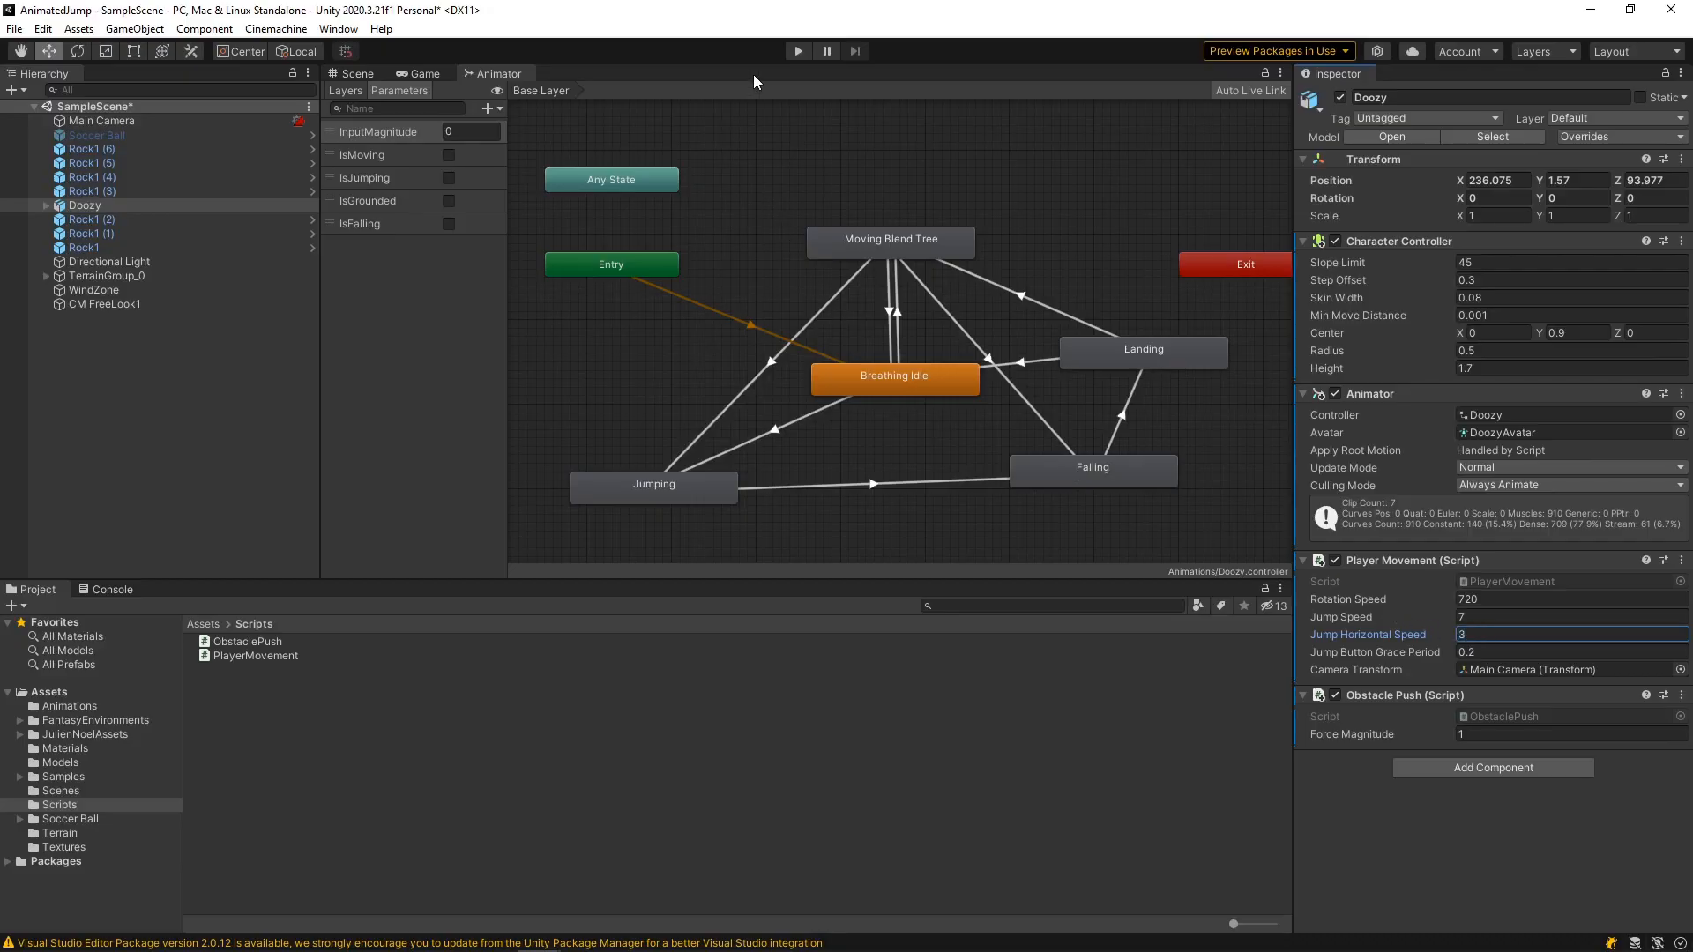
pyautogui.write('3')
pyautogui.click(796, 51)
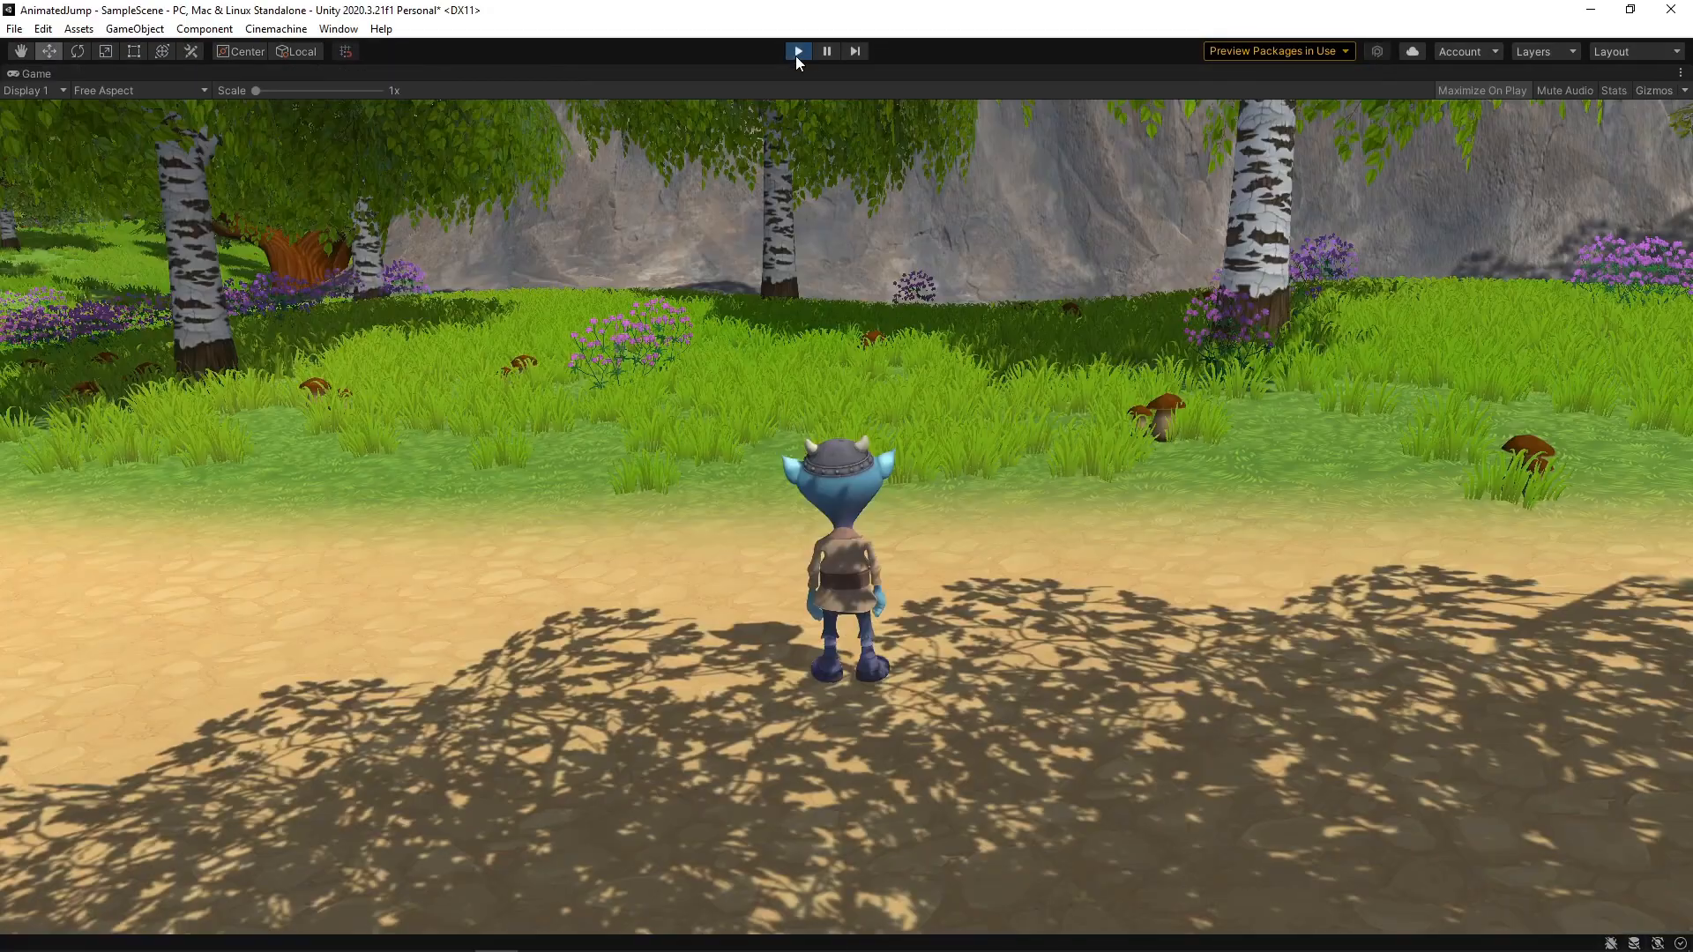
# - Test Doozy's jump by jumping repeatedly near the starting spot and while moving sideways along the path
pyautogui.press('space')
pyautogui.press('space')
pyautogui.press('space')
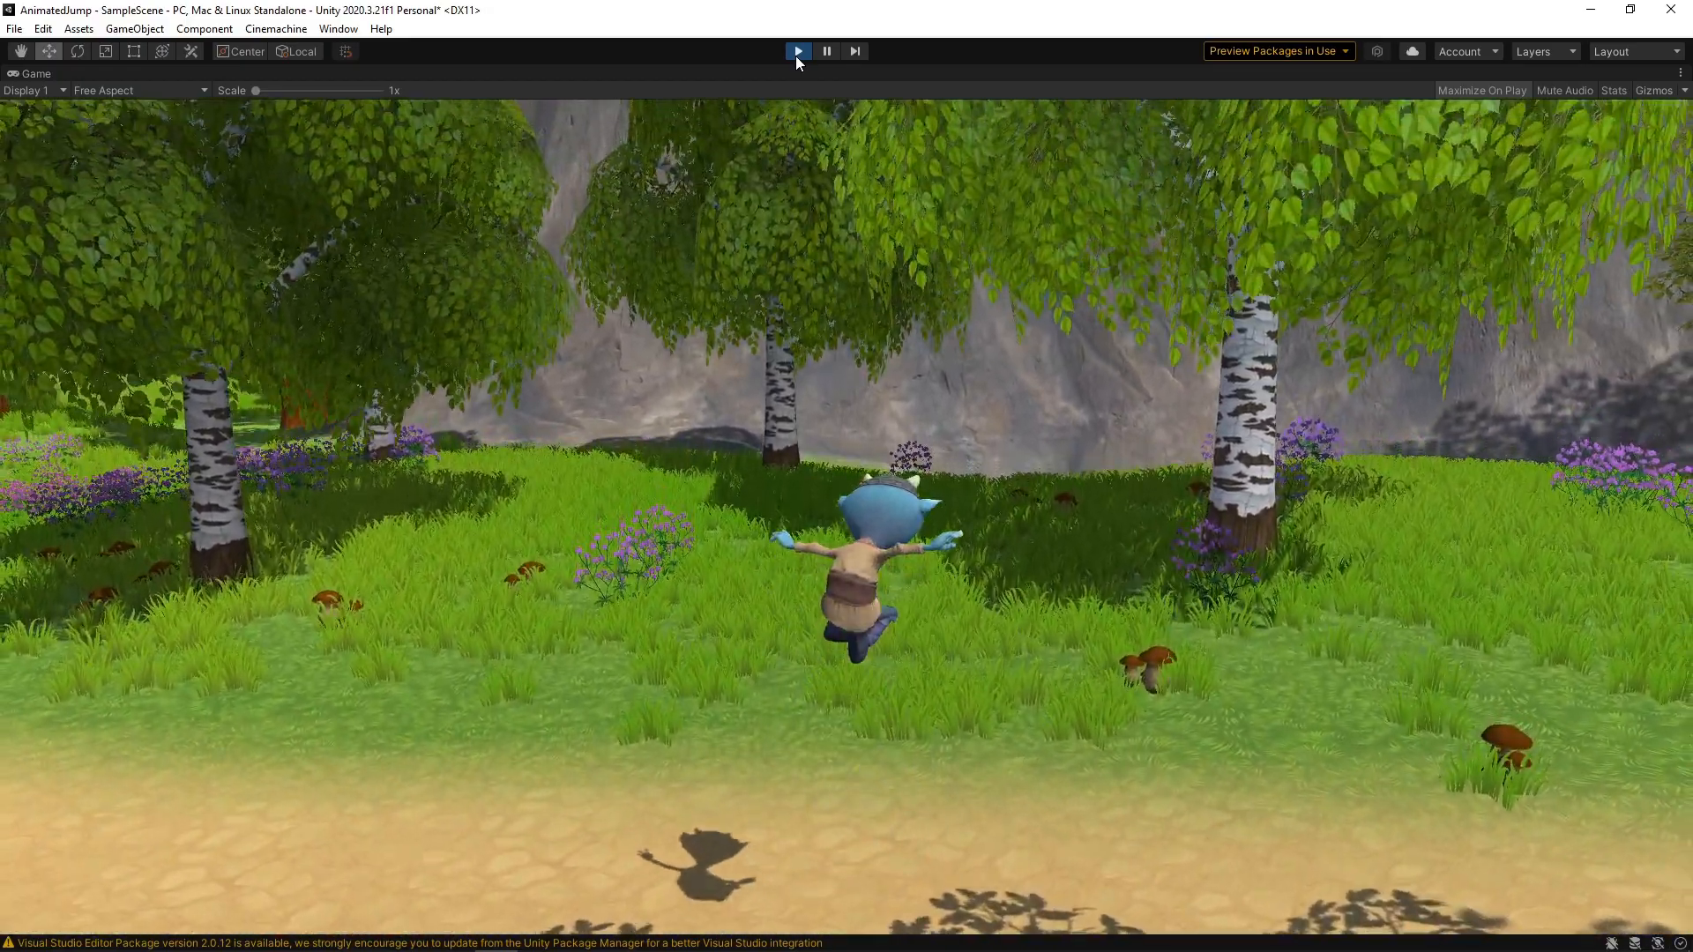
pyautogui.press('space')
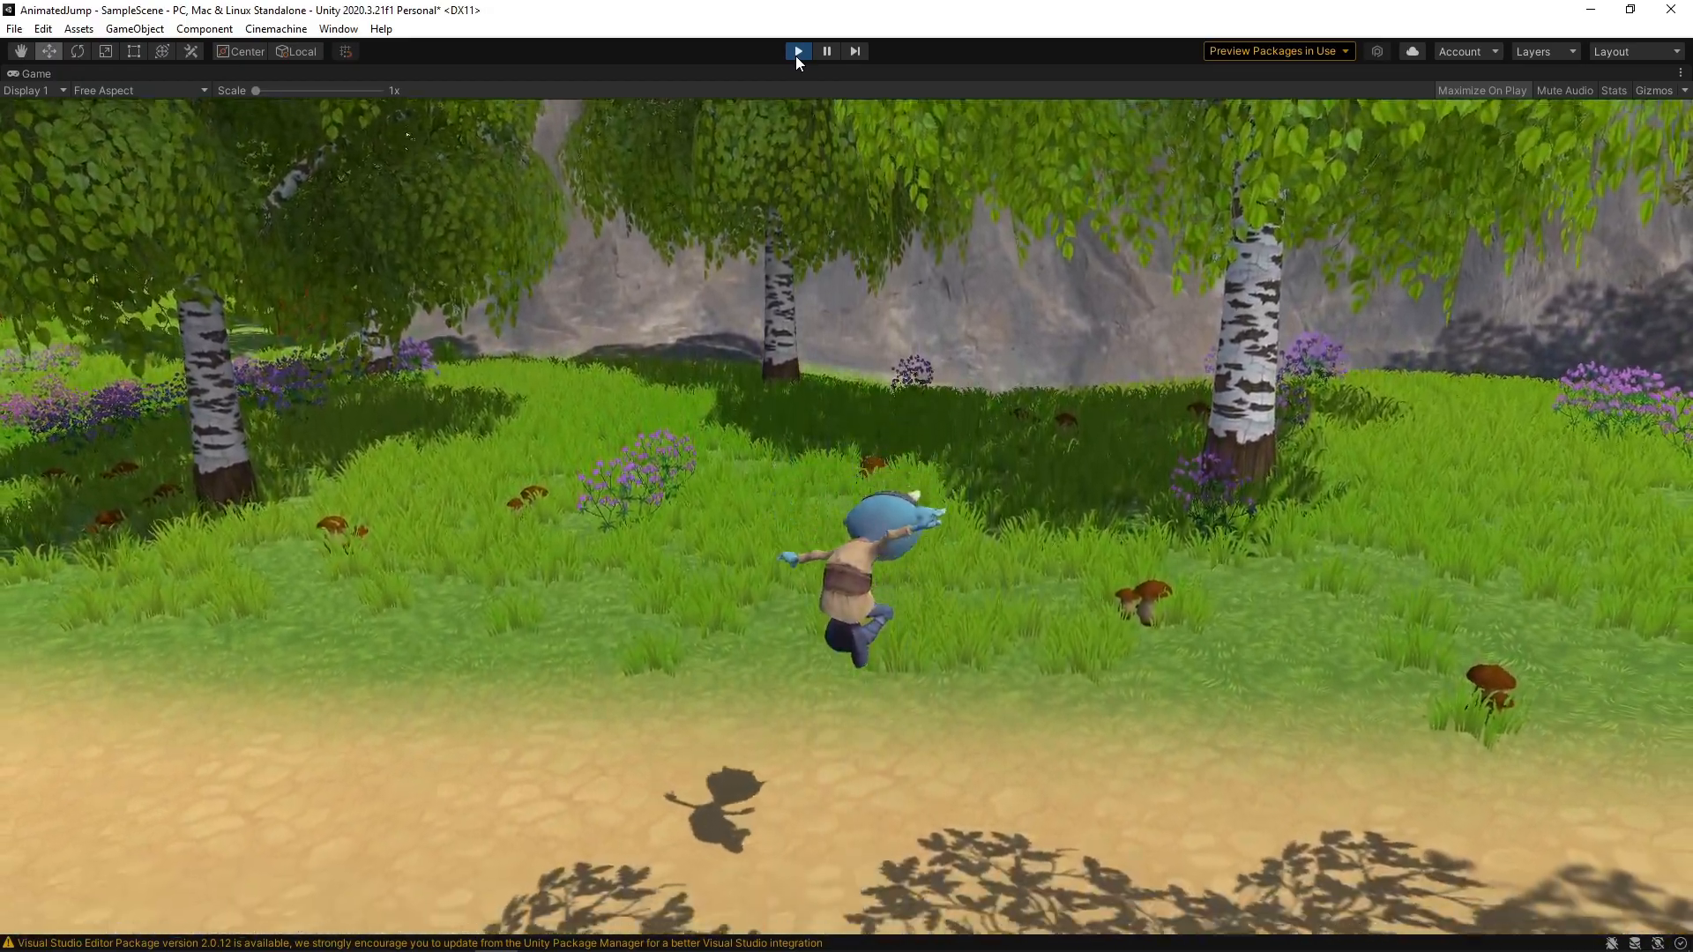
pyautogui.press('d')
pyautogui.press('space')
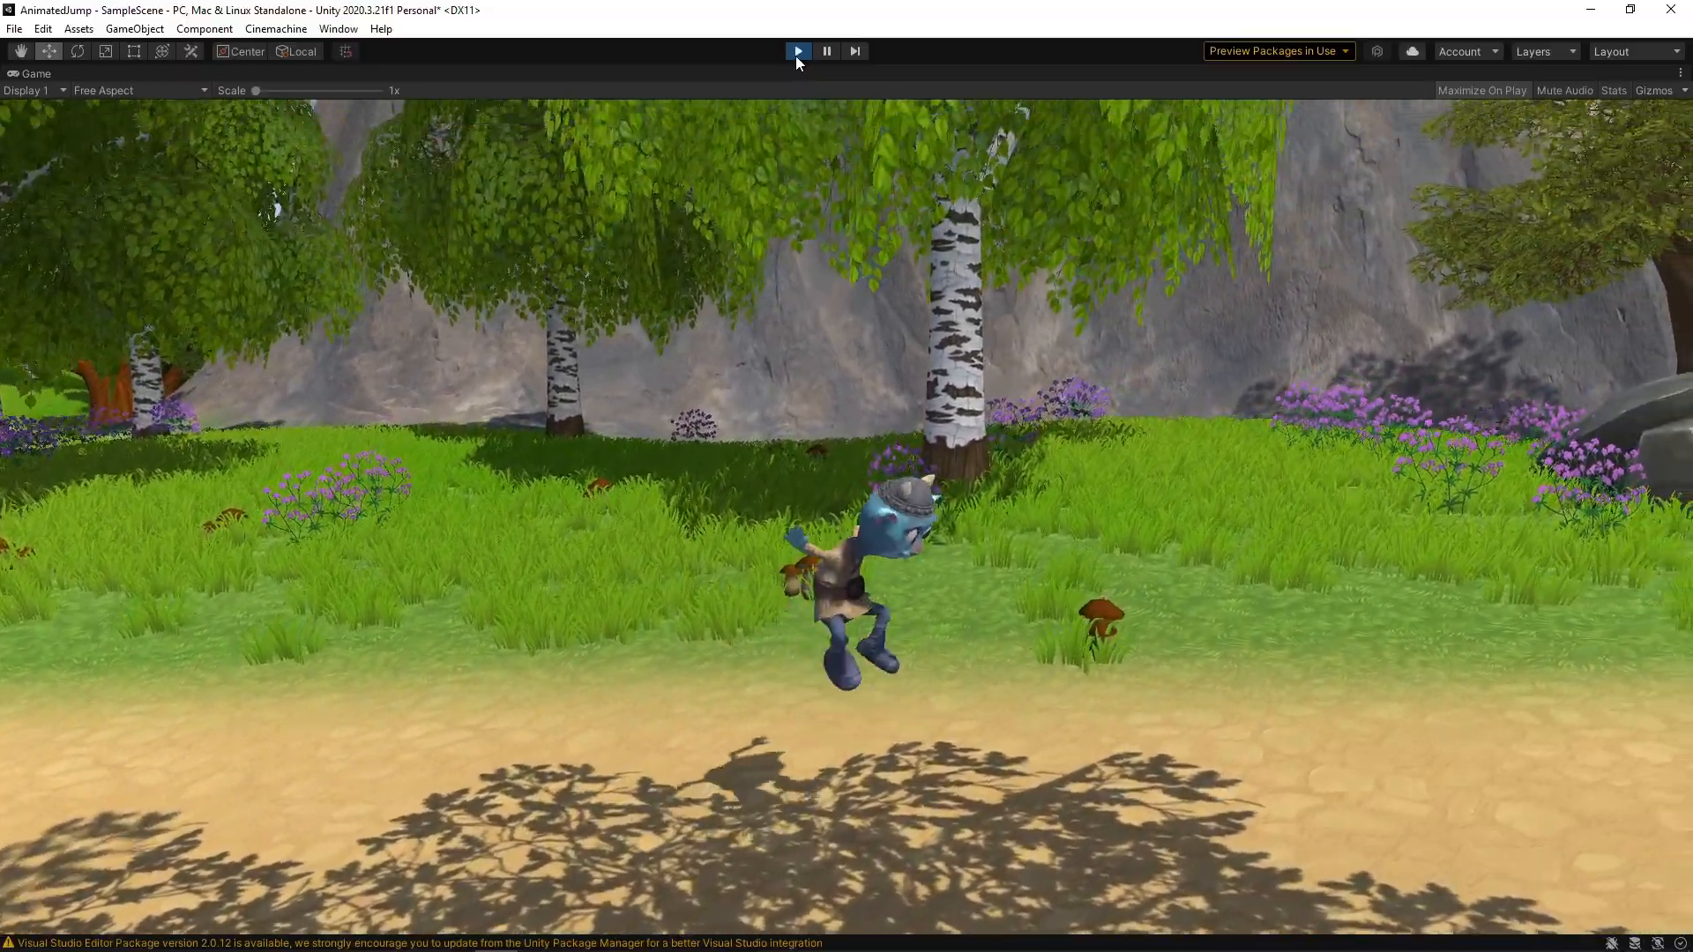
# - Move Doozy across the grass, jump onto the large rock and jump back down toward the camera
pyautogui.press('w')
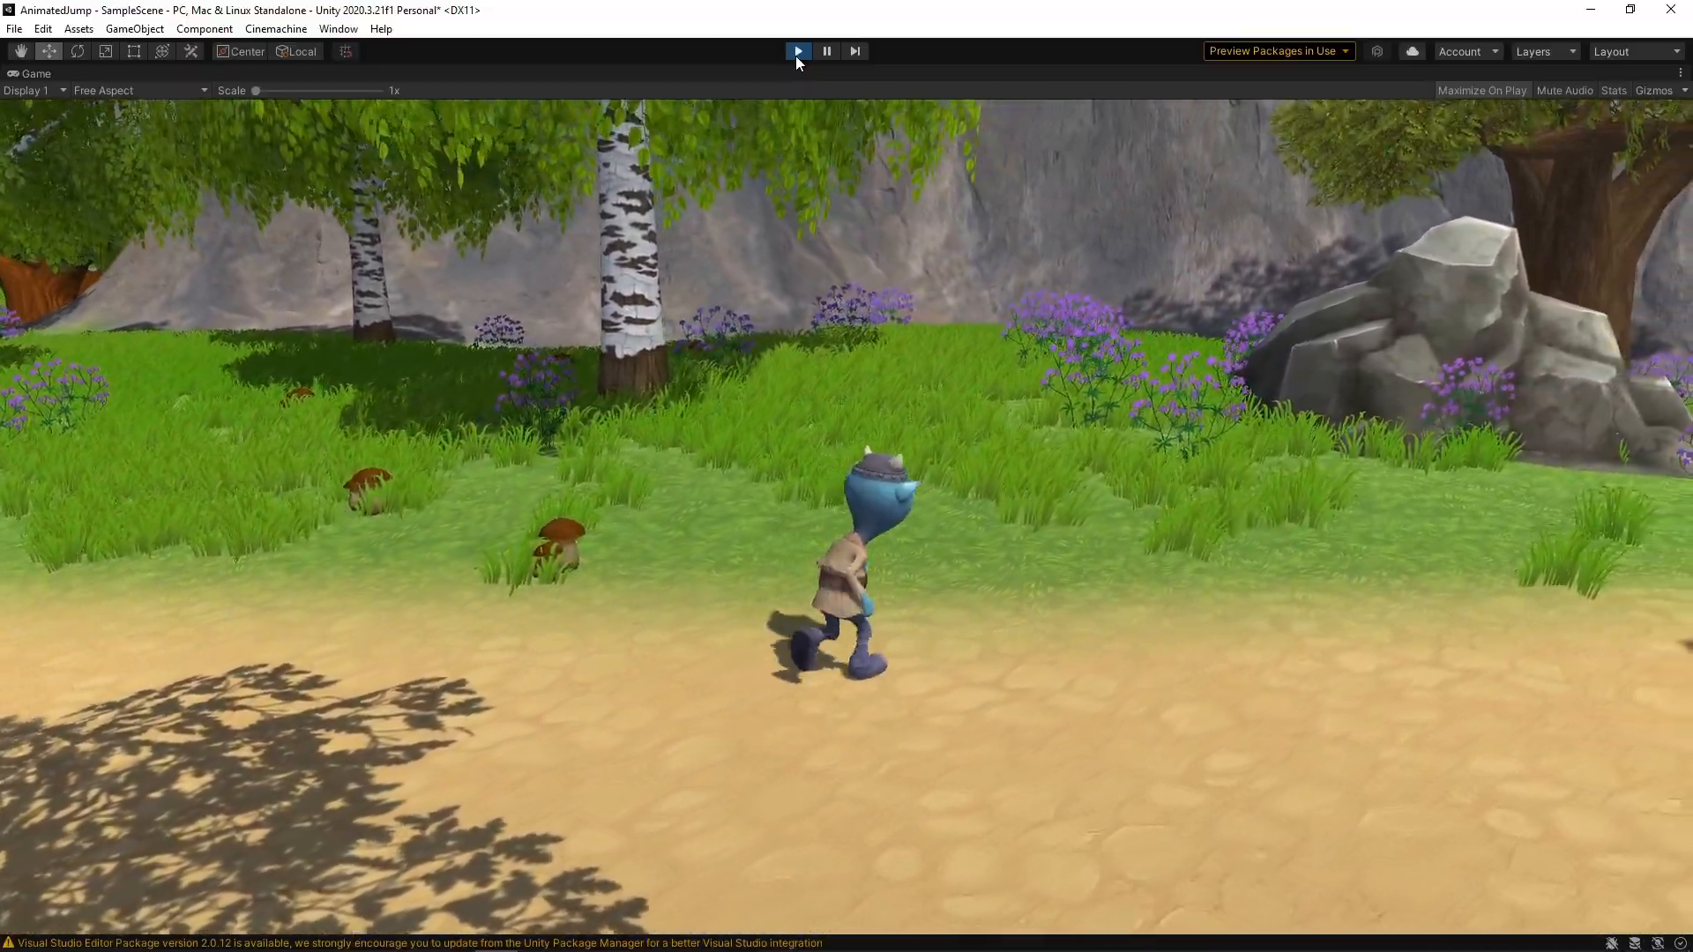
pyautogui.press('space')
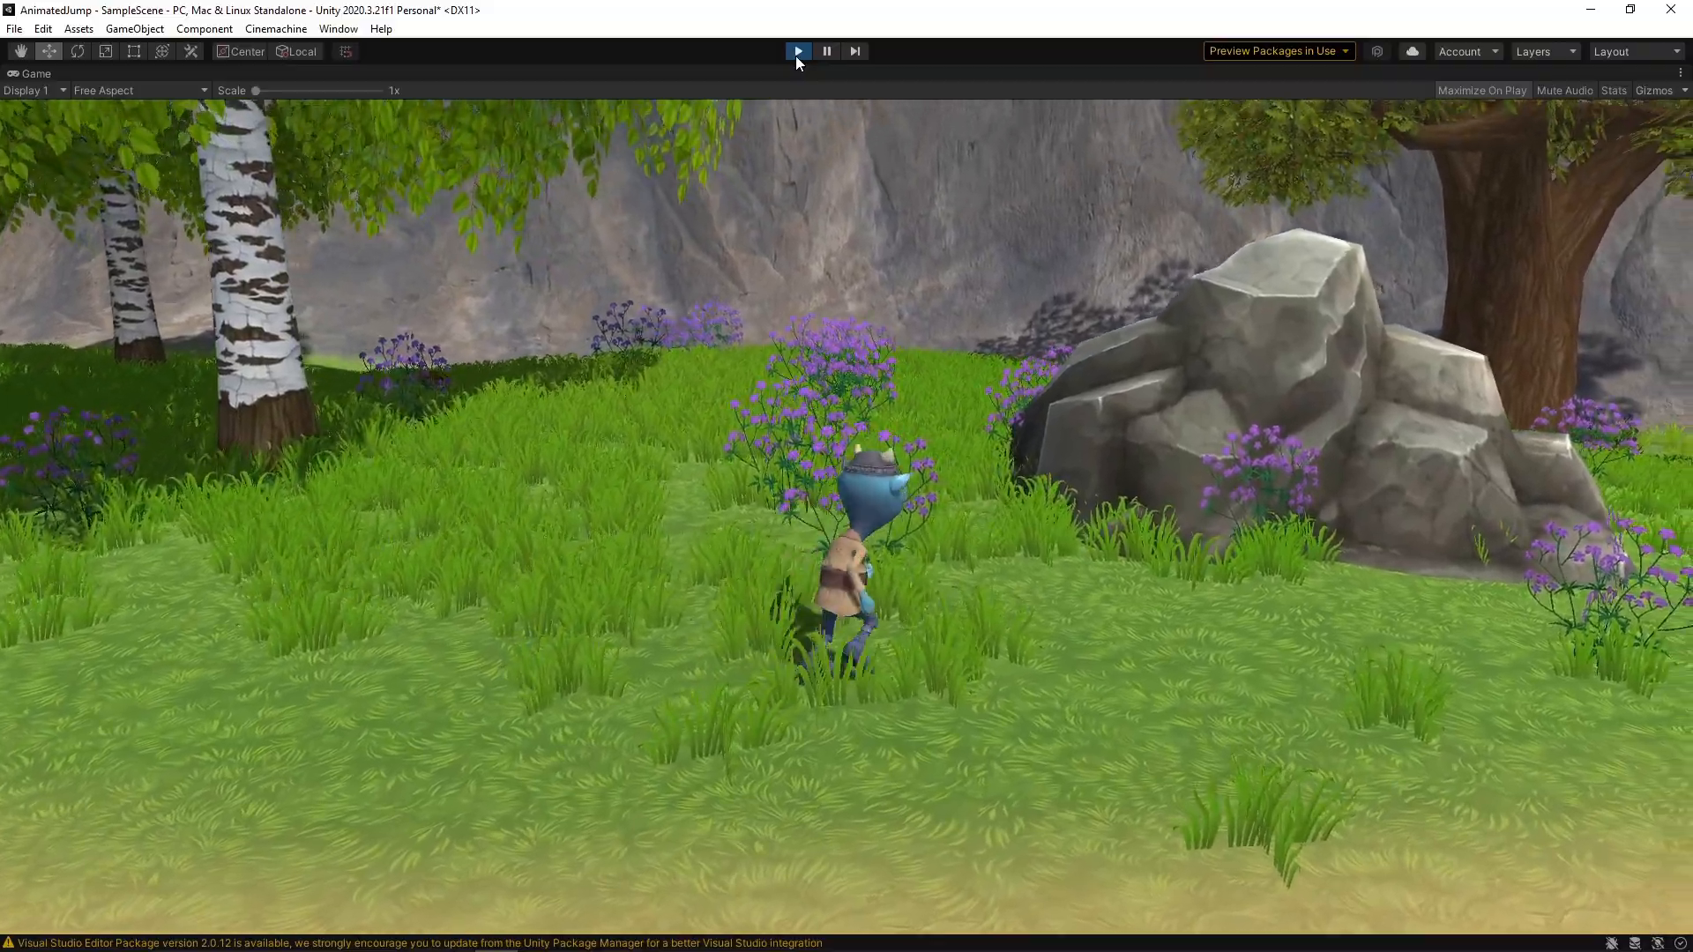
pyautogui.press('space')
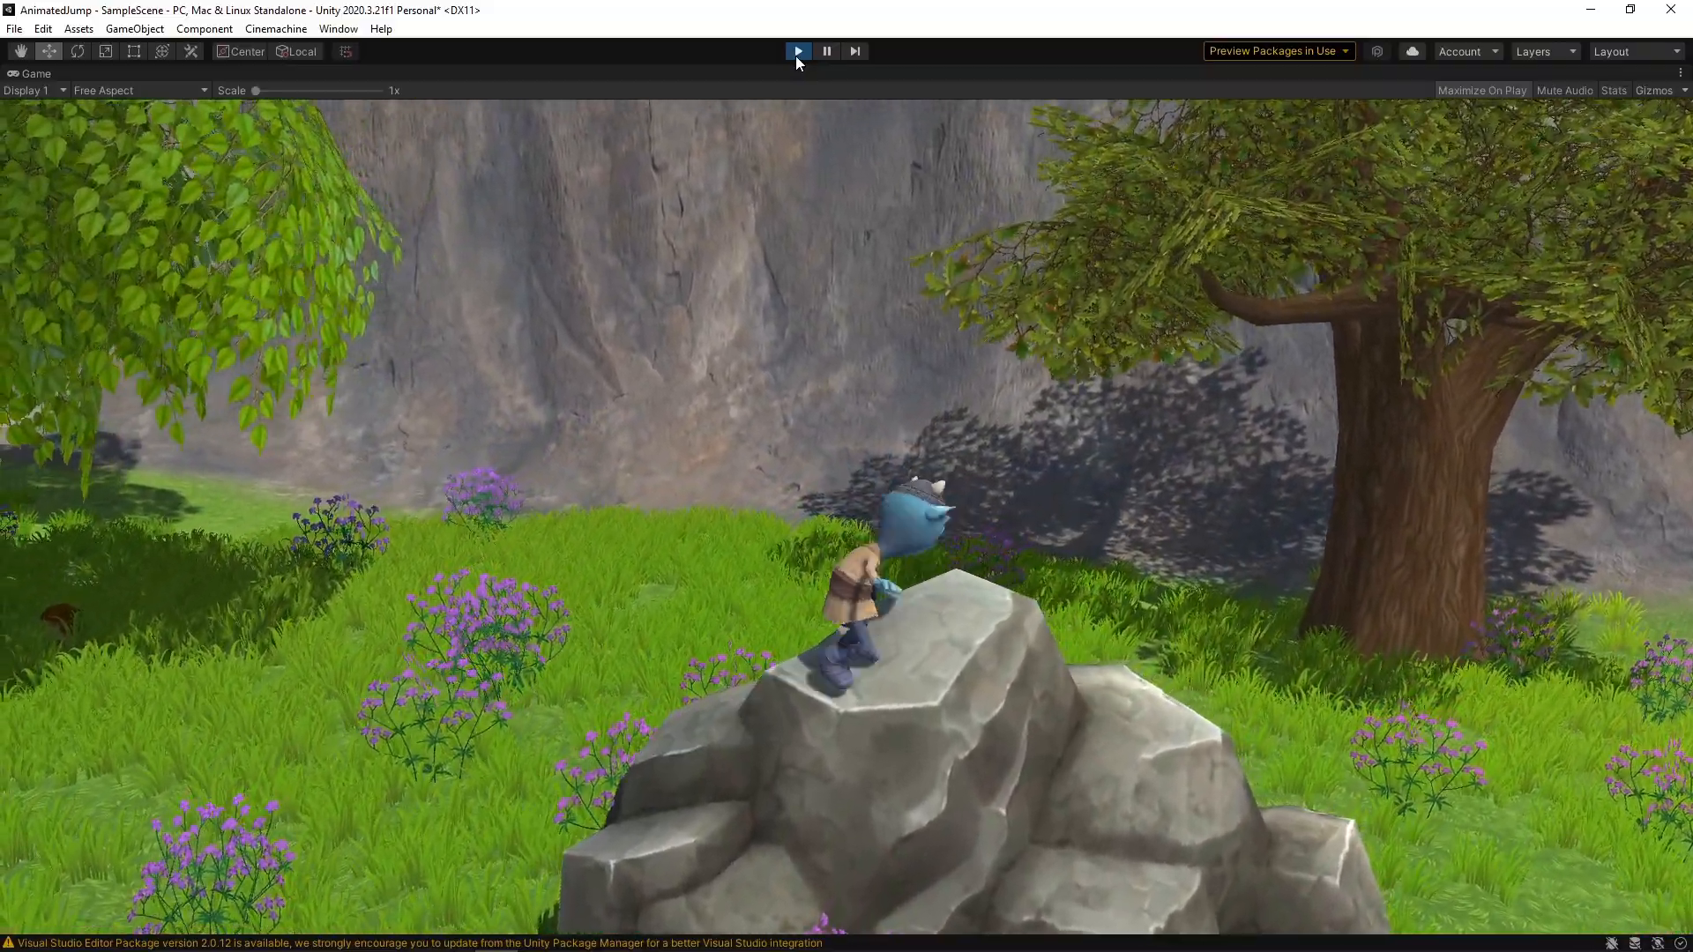
pyautogui.press('s')
pyautogui.press('space')
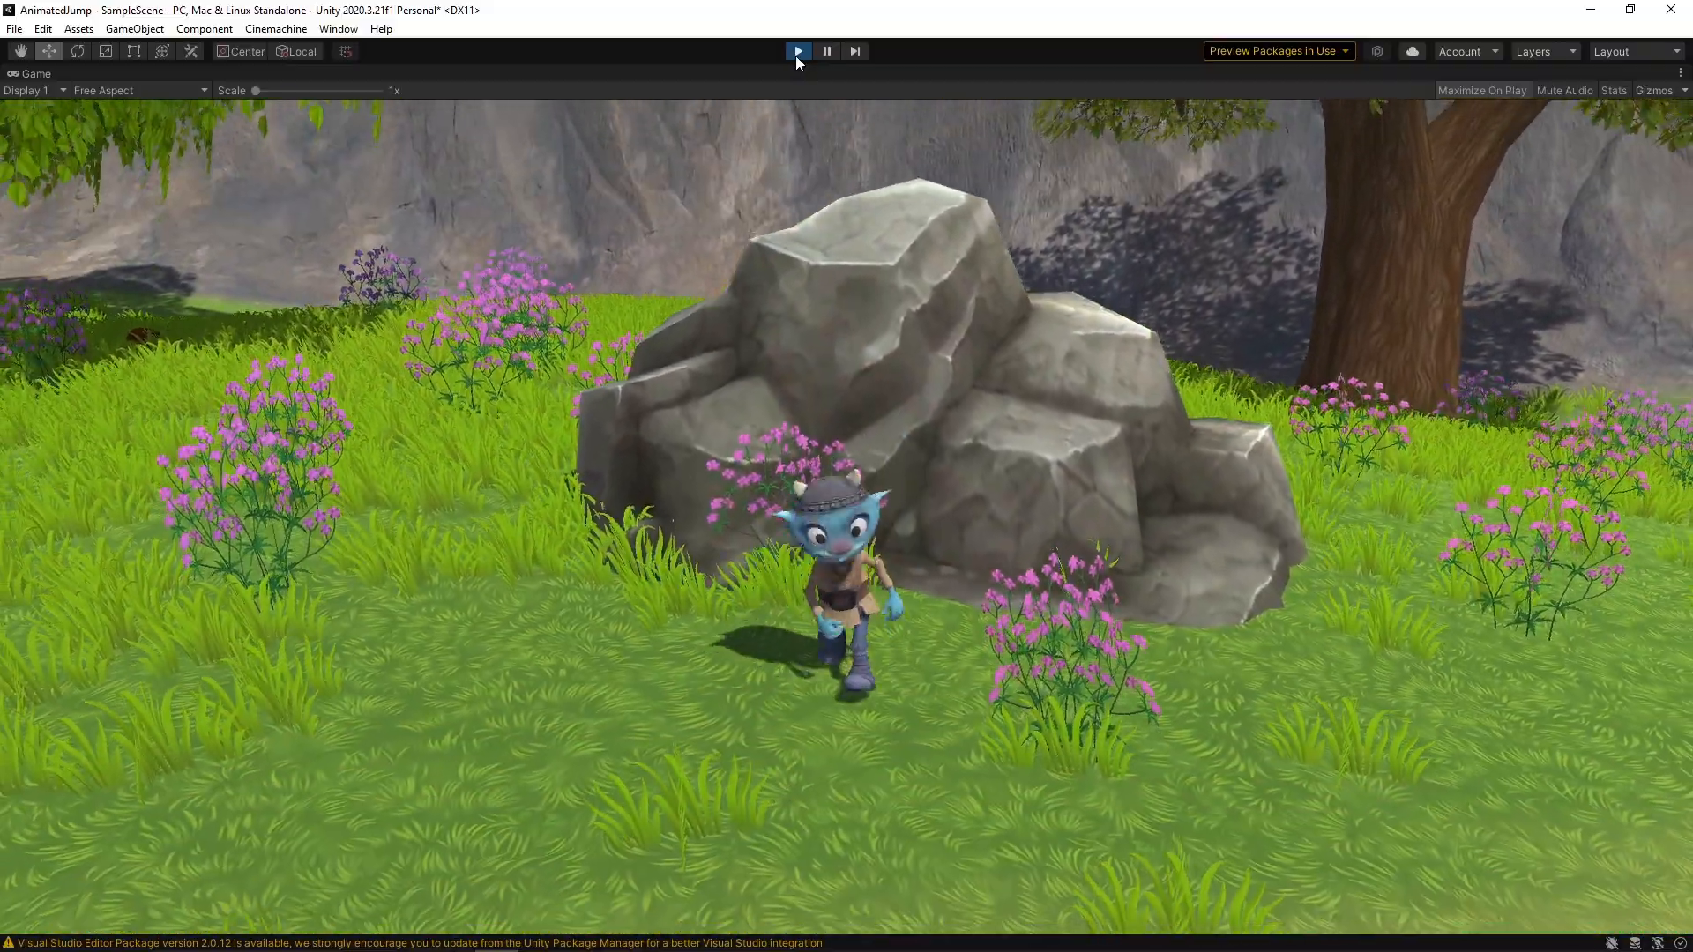
# - Run Doozy from the rock back to the path and past the large tree, jumping while running
pyautogui.press('s')
pyautogui.press('d')
pyautogui.press('space')
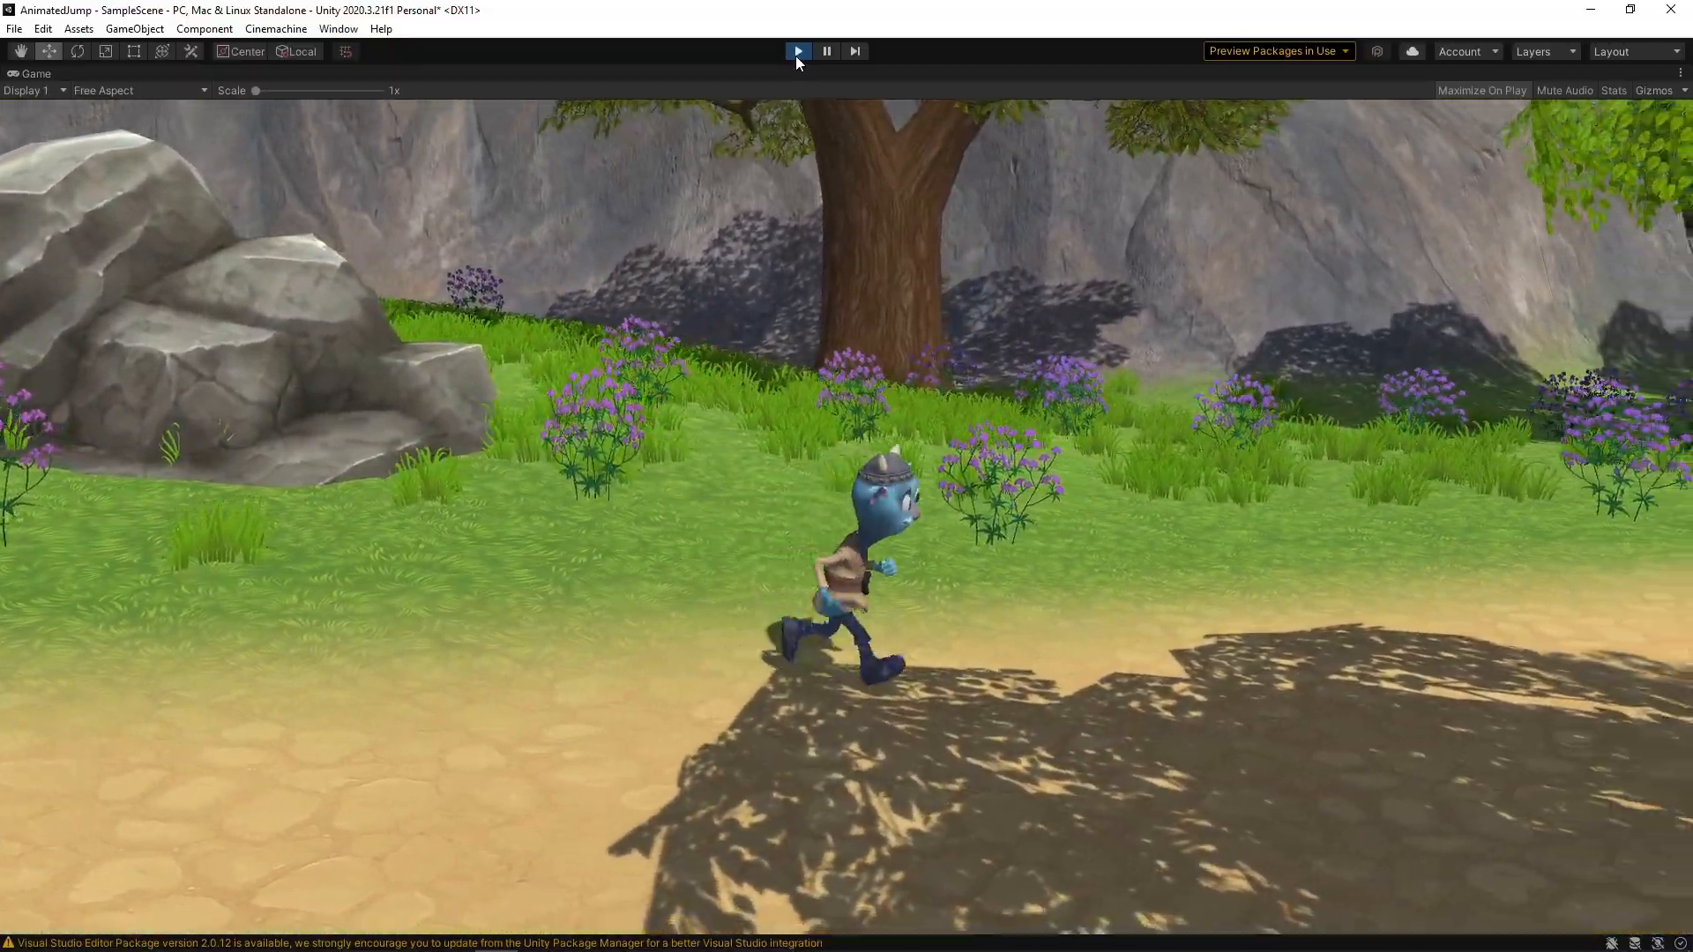
pyautogui.press('space')
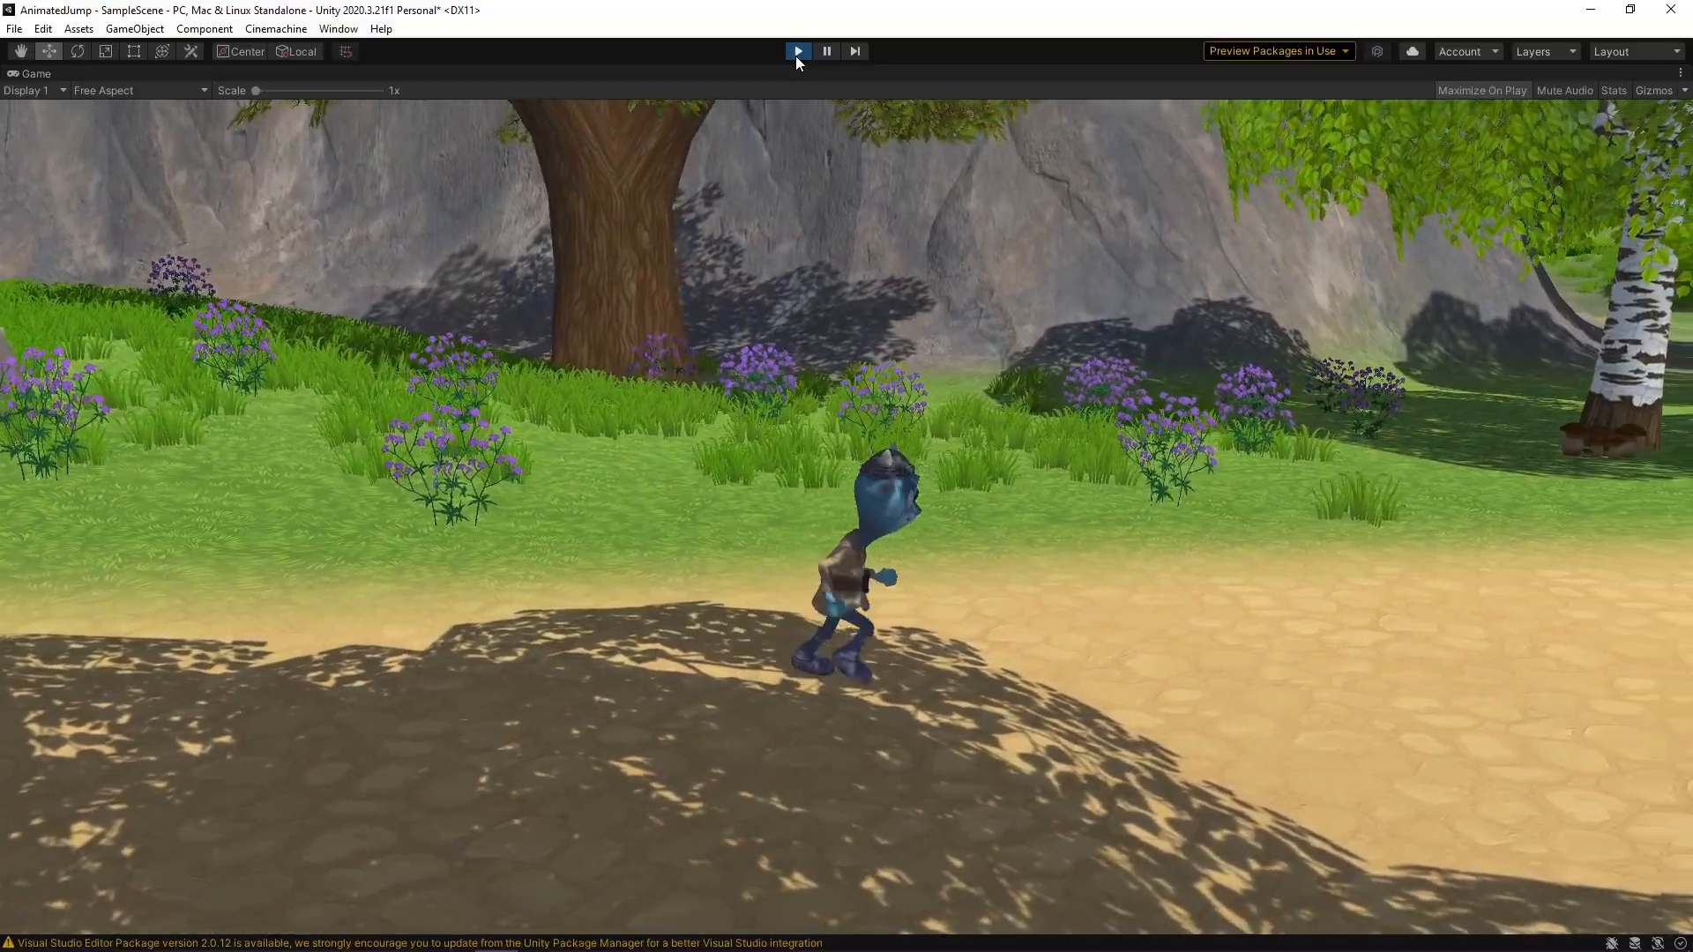